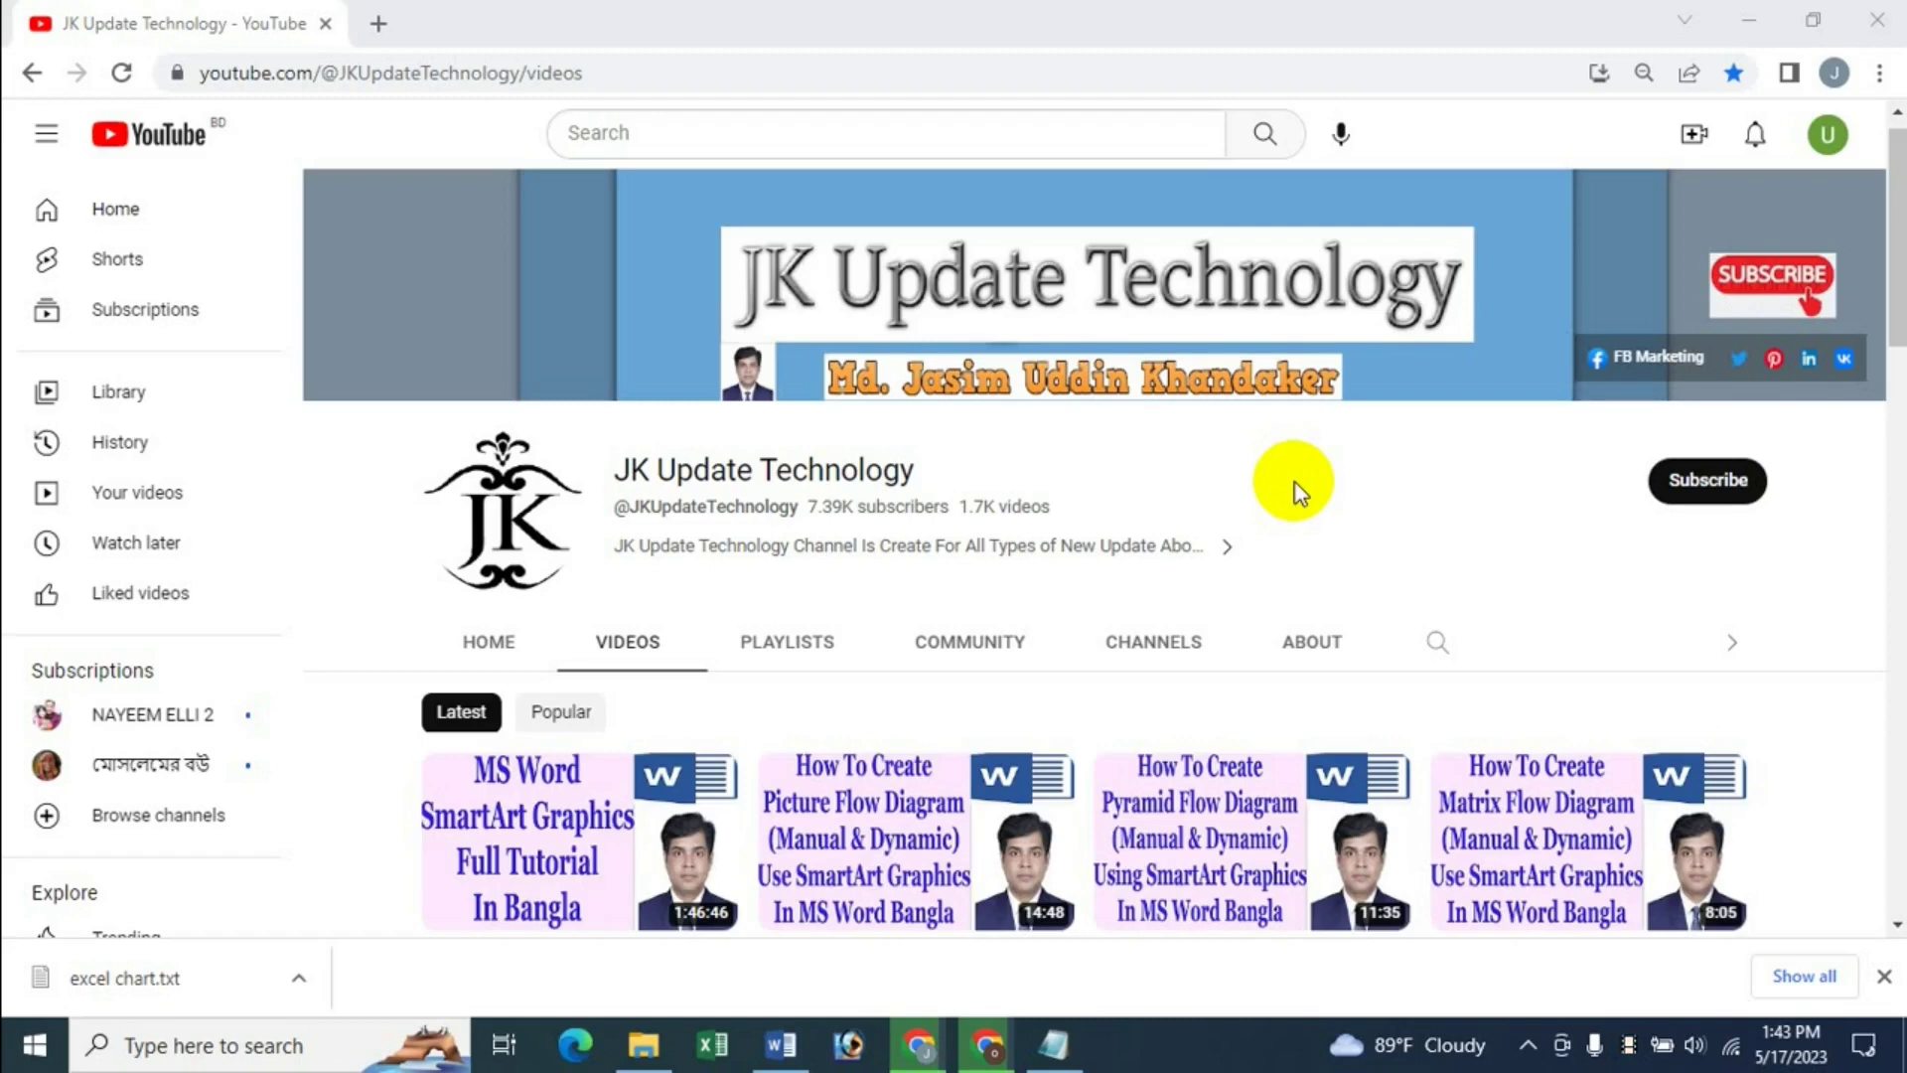
- Switch to the Word document, review the marks chart's Design options, then place the cursor below the chart
{"action": "left_click", "coordinate": [781, 1044]}
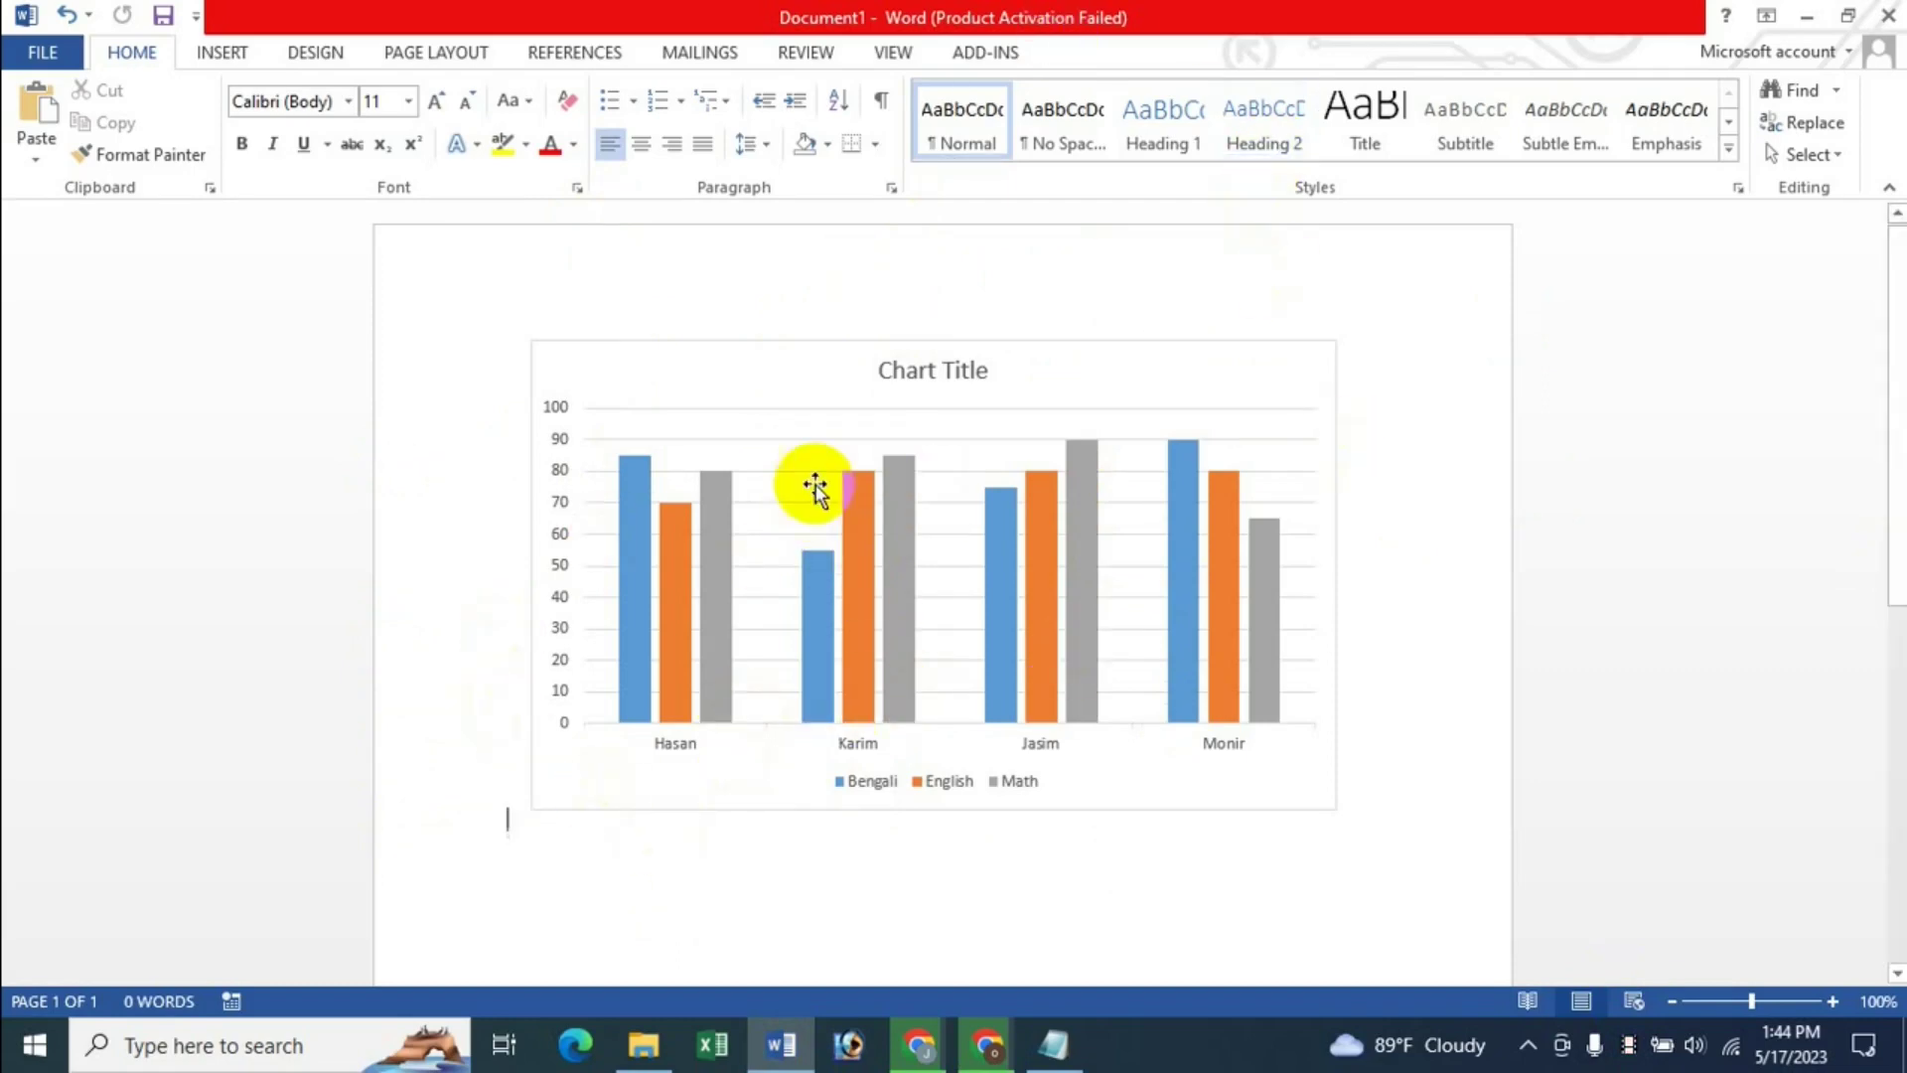
{"action": "left_click", "coordinate": [805, 377]}
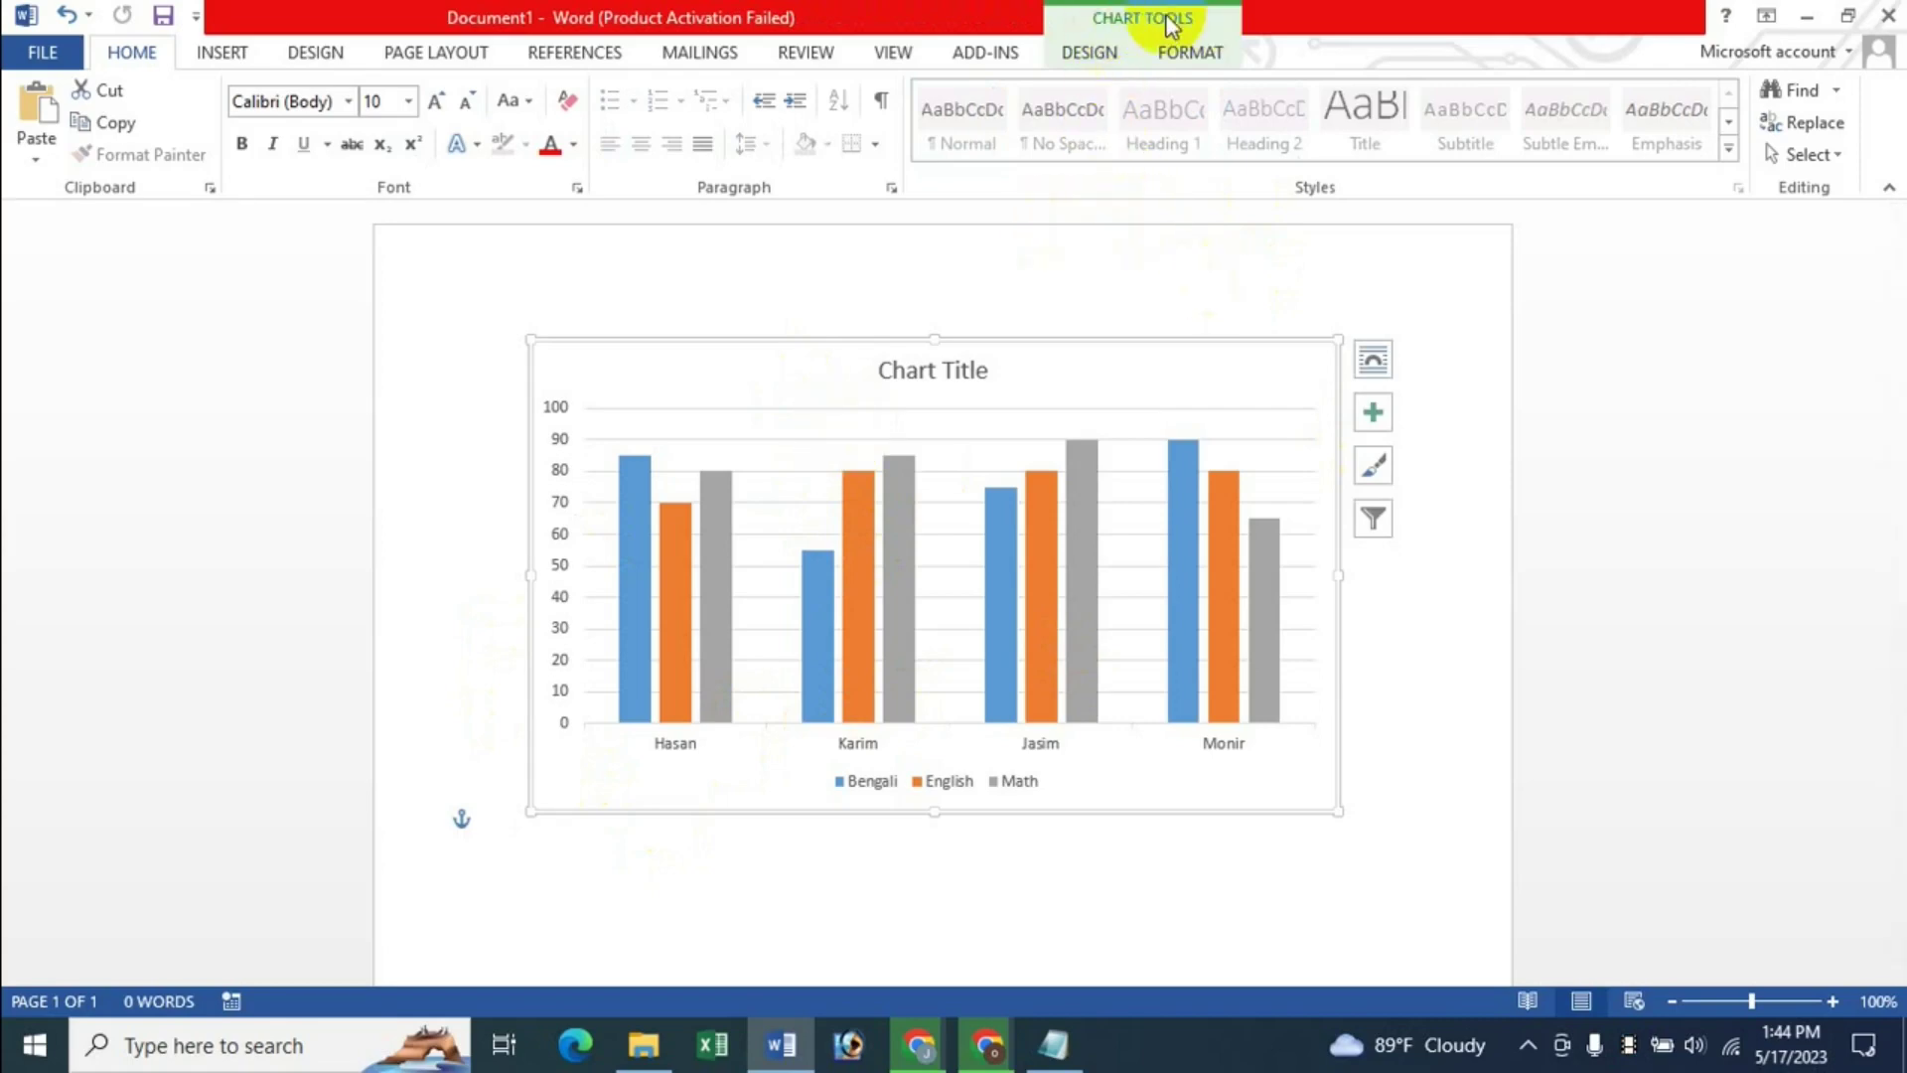
{"action": "left_click", "coordinate": [1089, 55]}
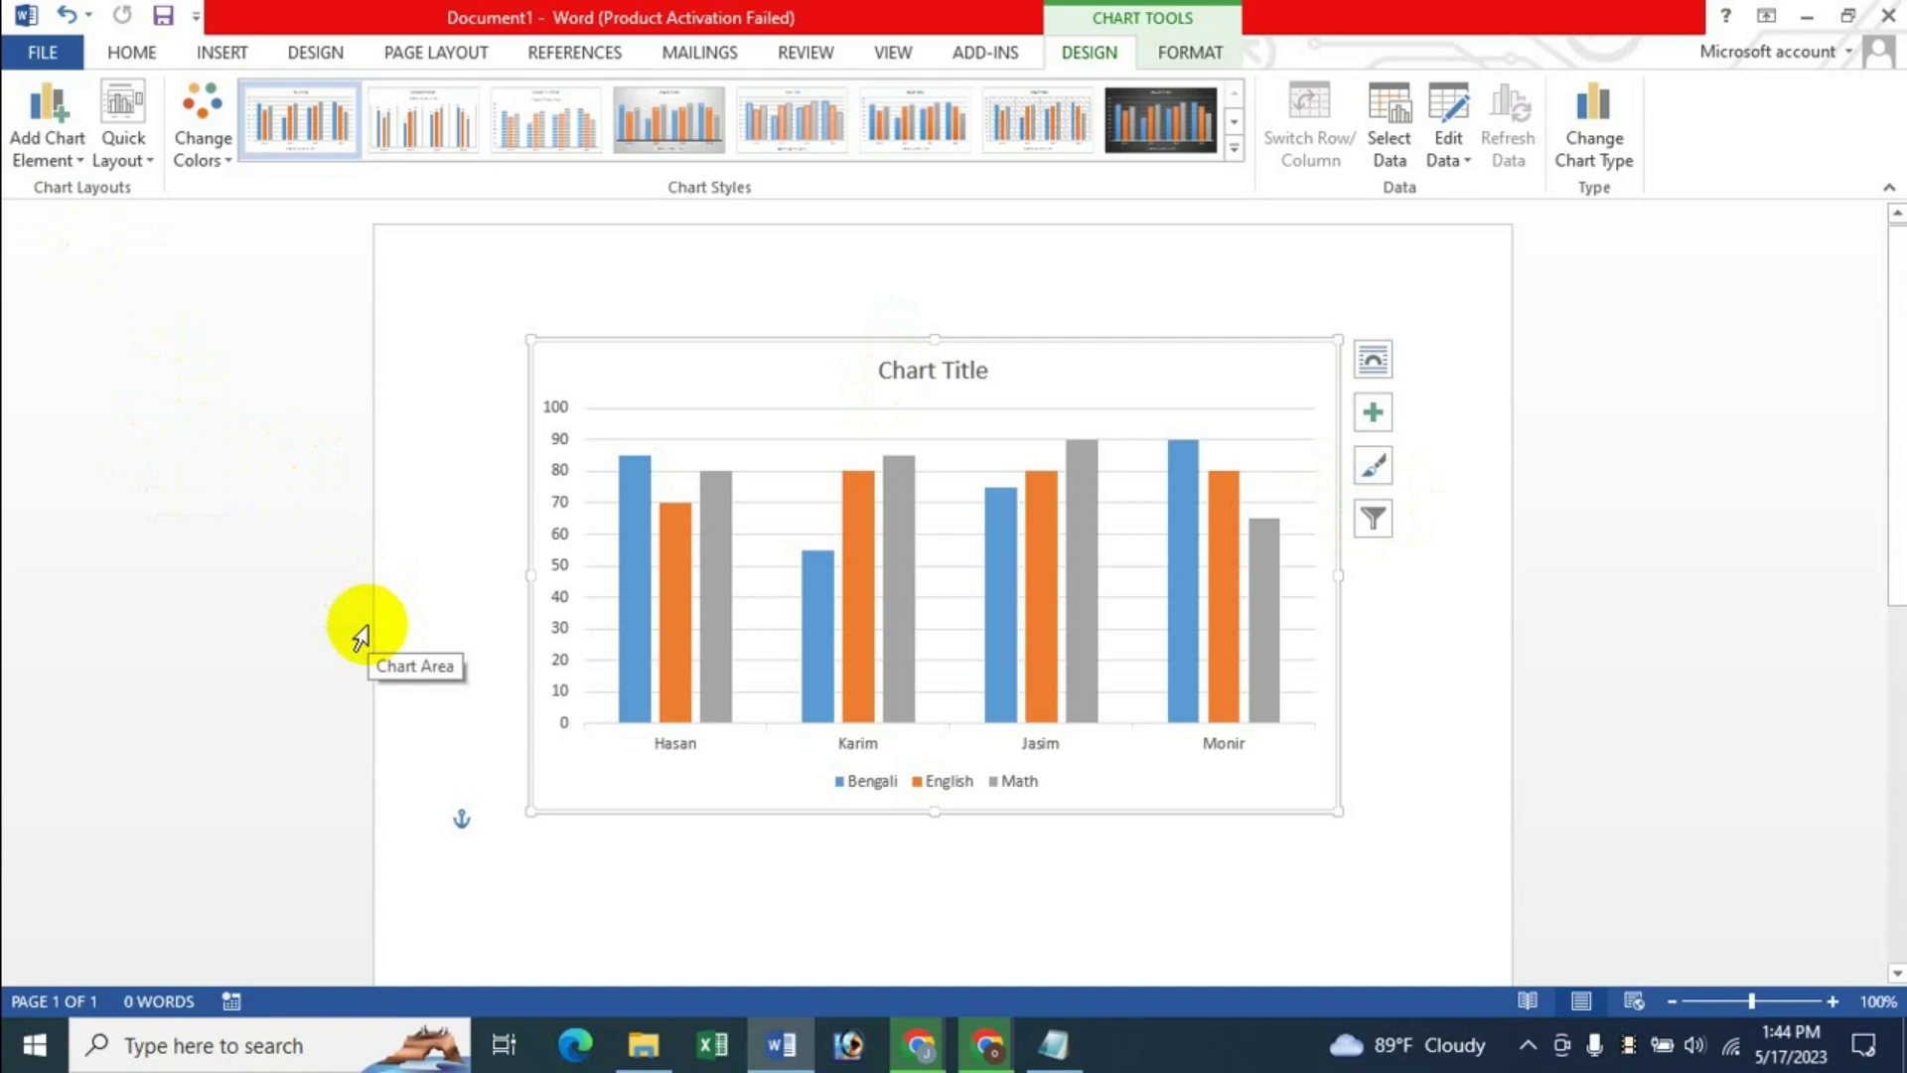
{"action": "left_click", "coordinate": [570, 881]}
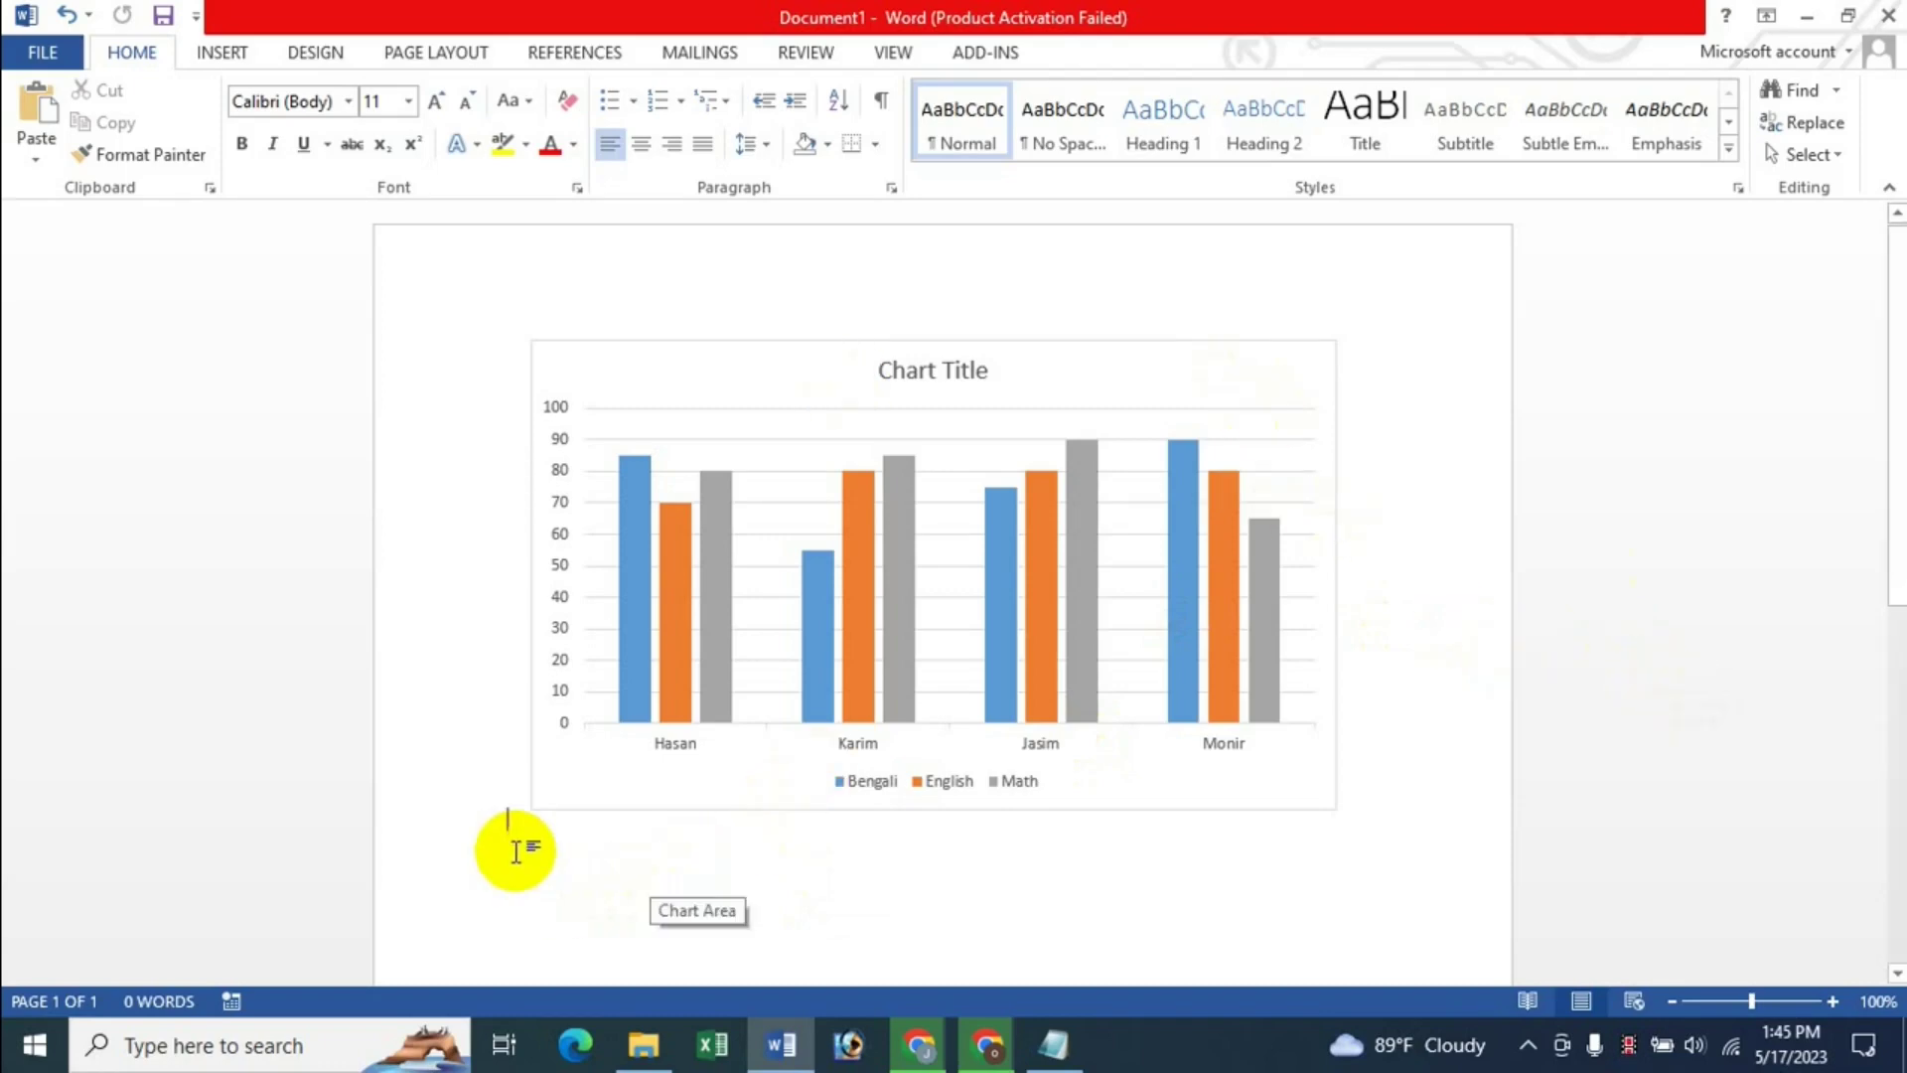
- Insert a Clustered Column chart after previewing the Line and Bar chart types
{"action": "left_click", "coordinate": [222, 53]}
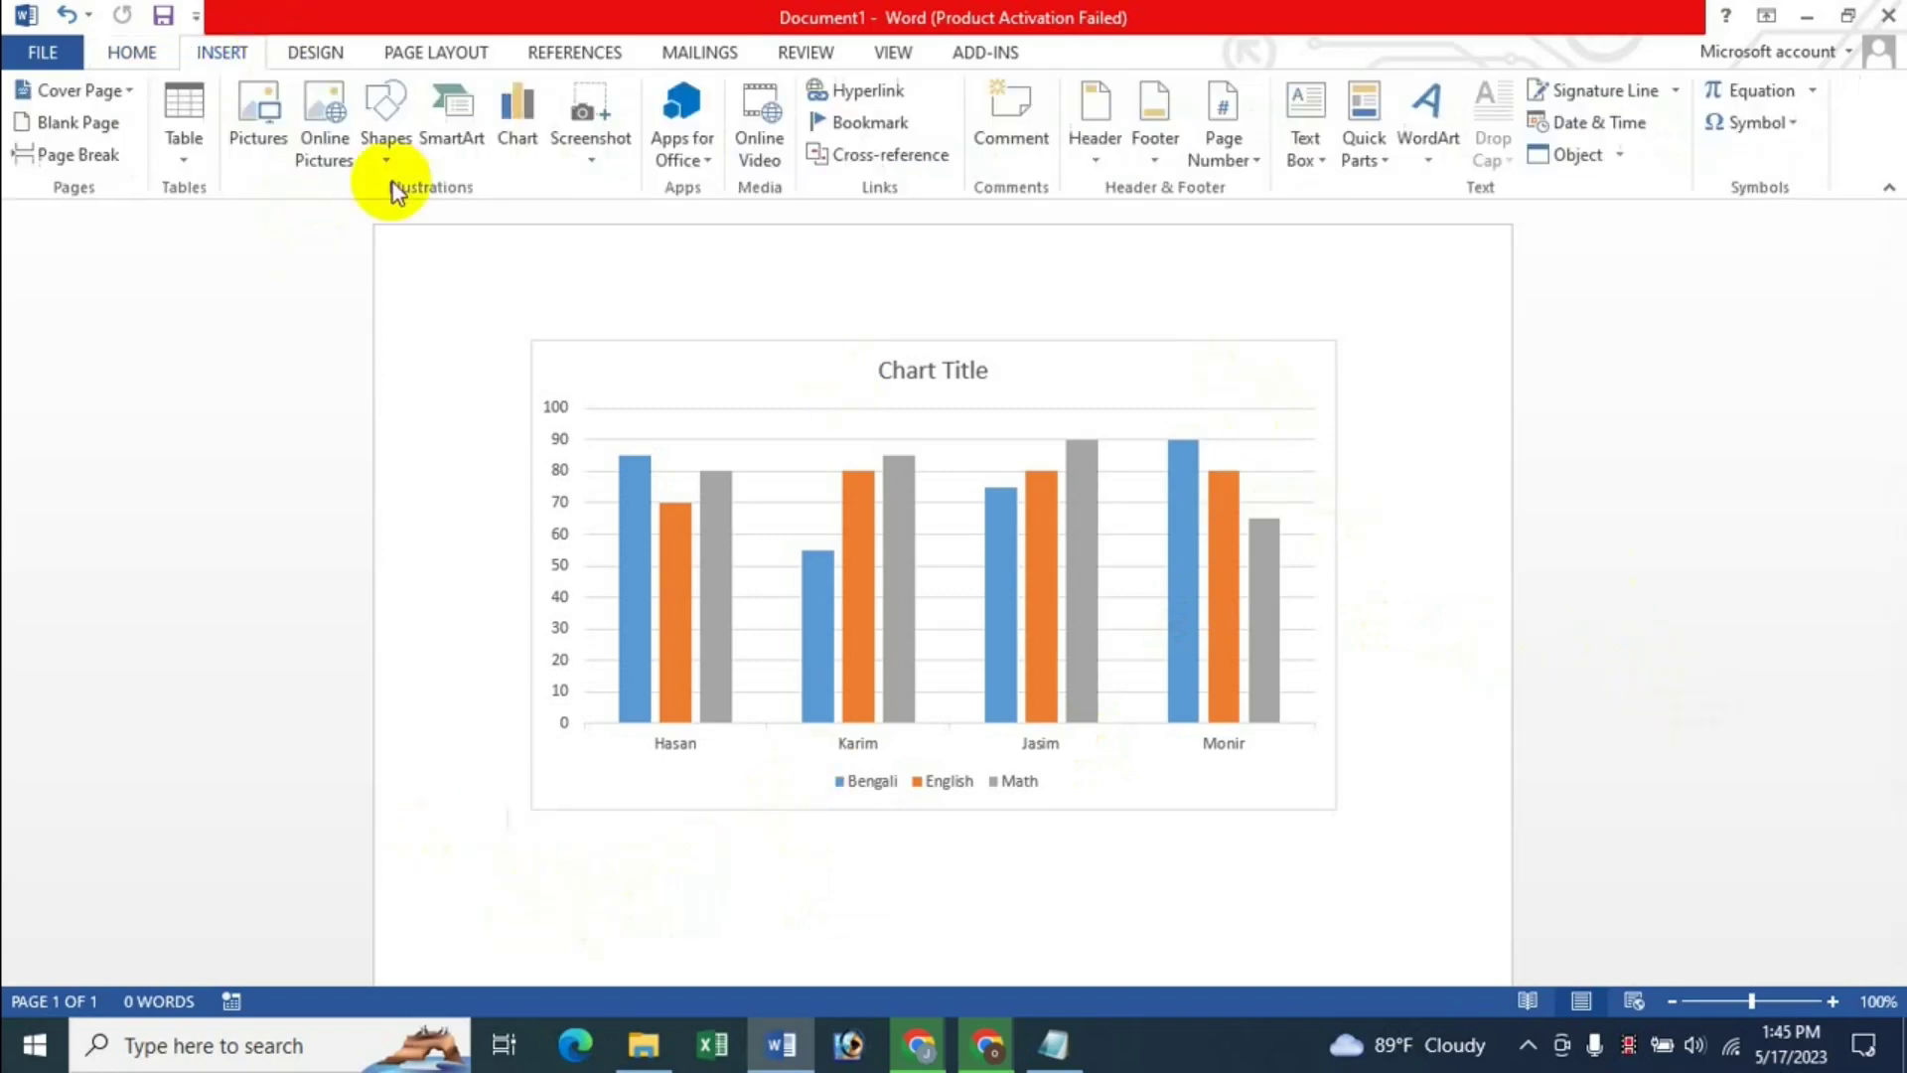
{"action": "left_click", "coordinate": [519, 139]}
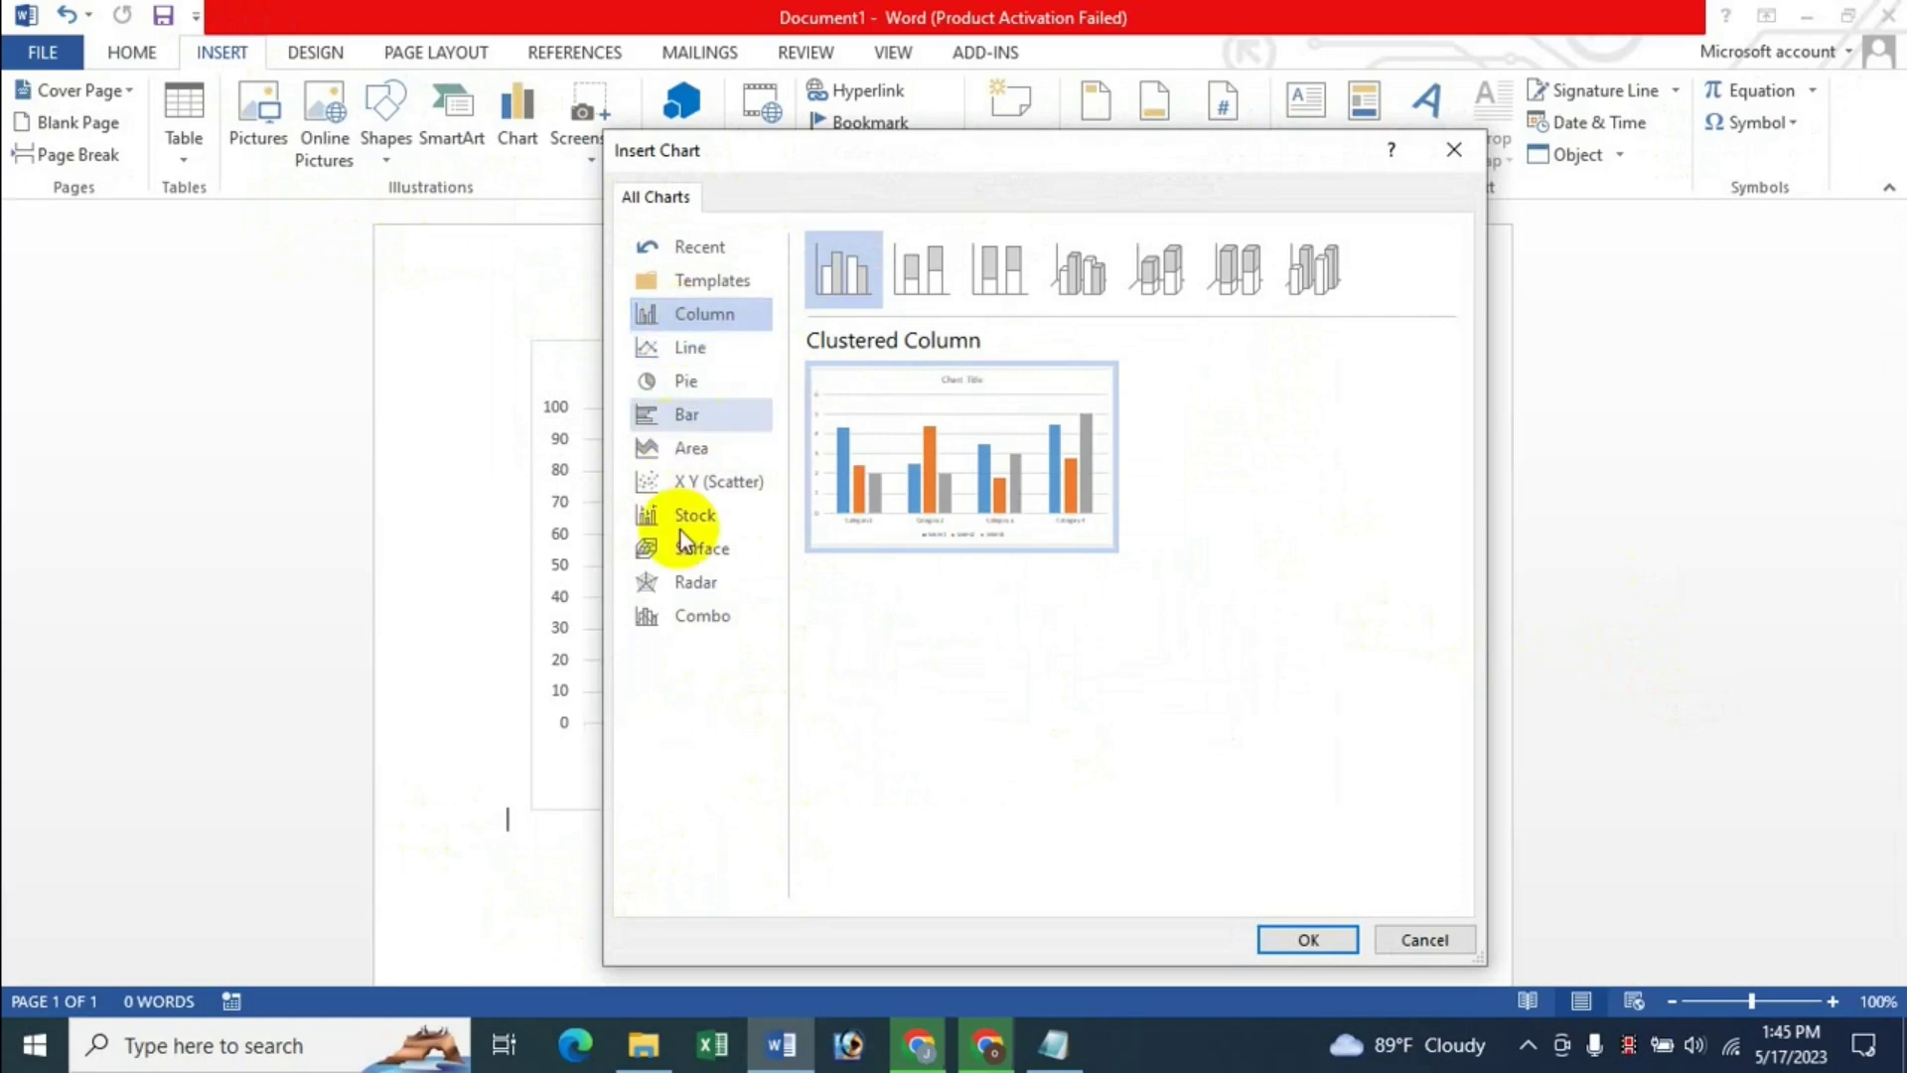
{"action": "left_click", "coordinate": [684, 350]}
{"action": "left_click", "coordinate": [685, 417]}
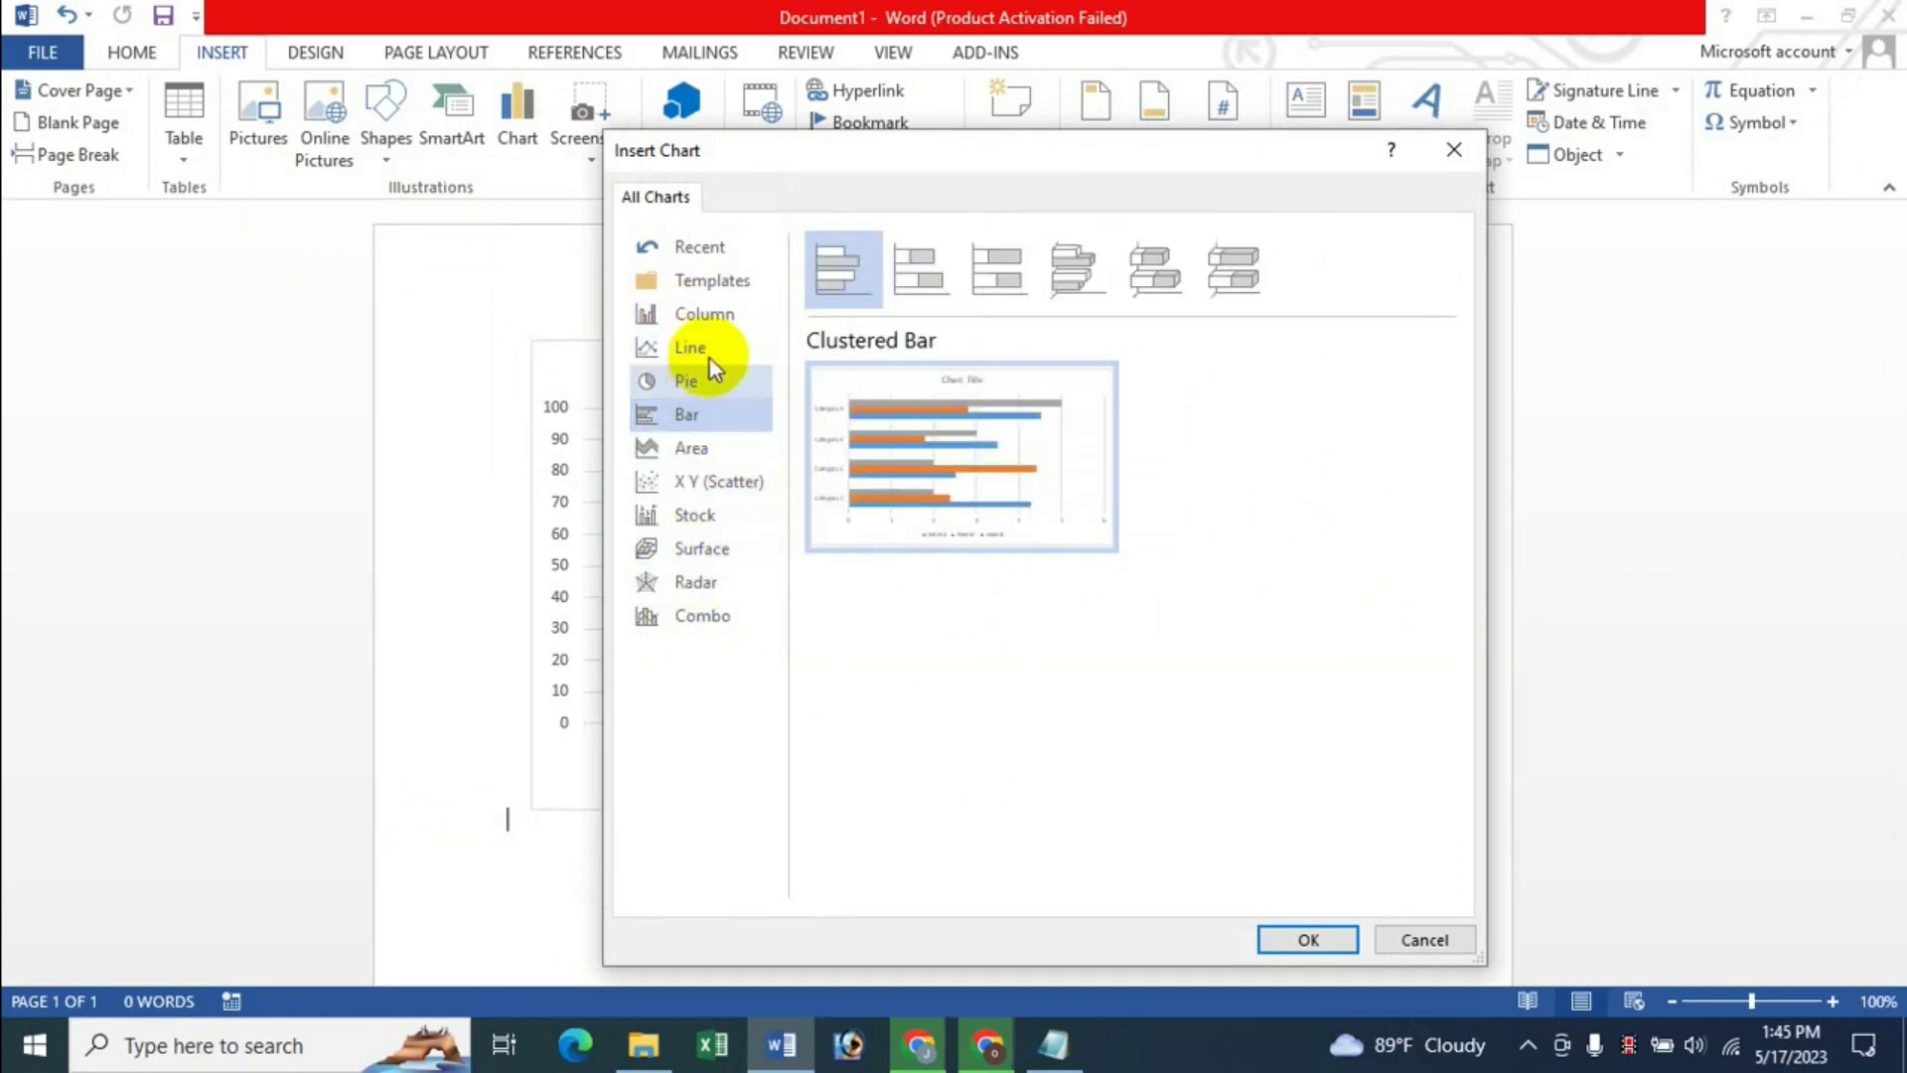
{"action": "left_click", "coordinate": [724, 326]}
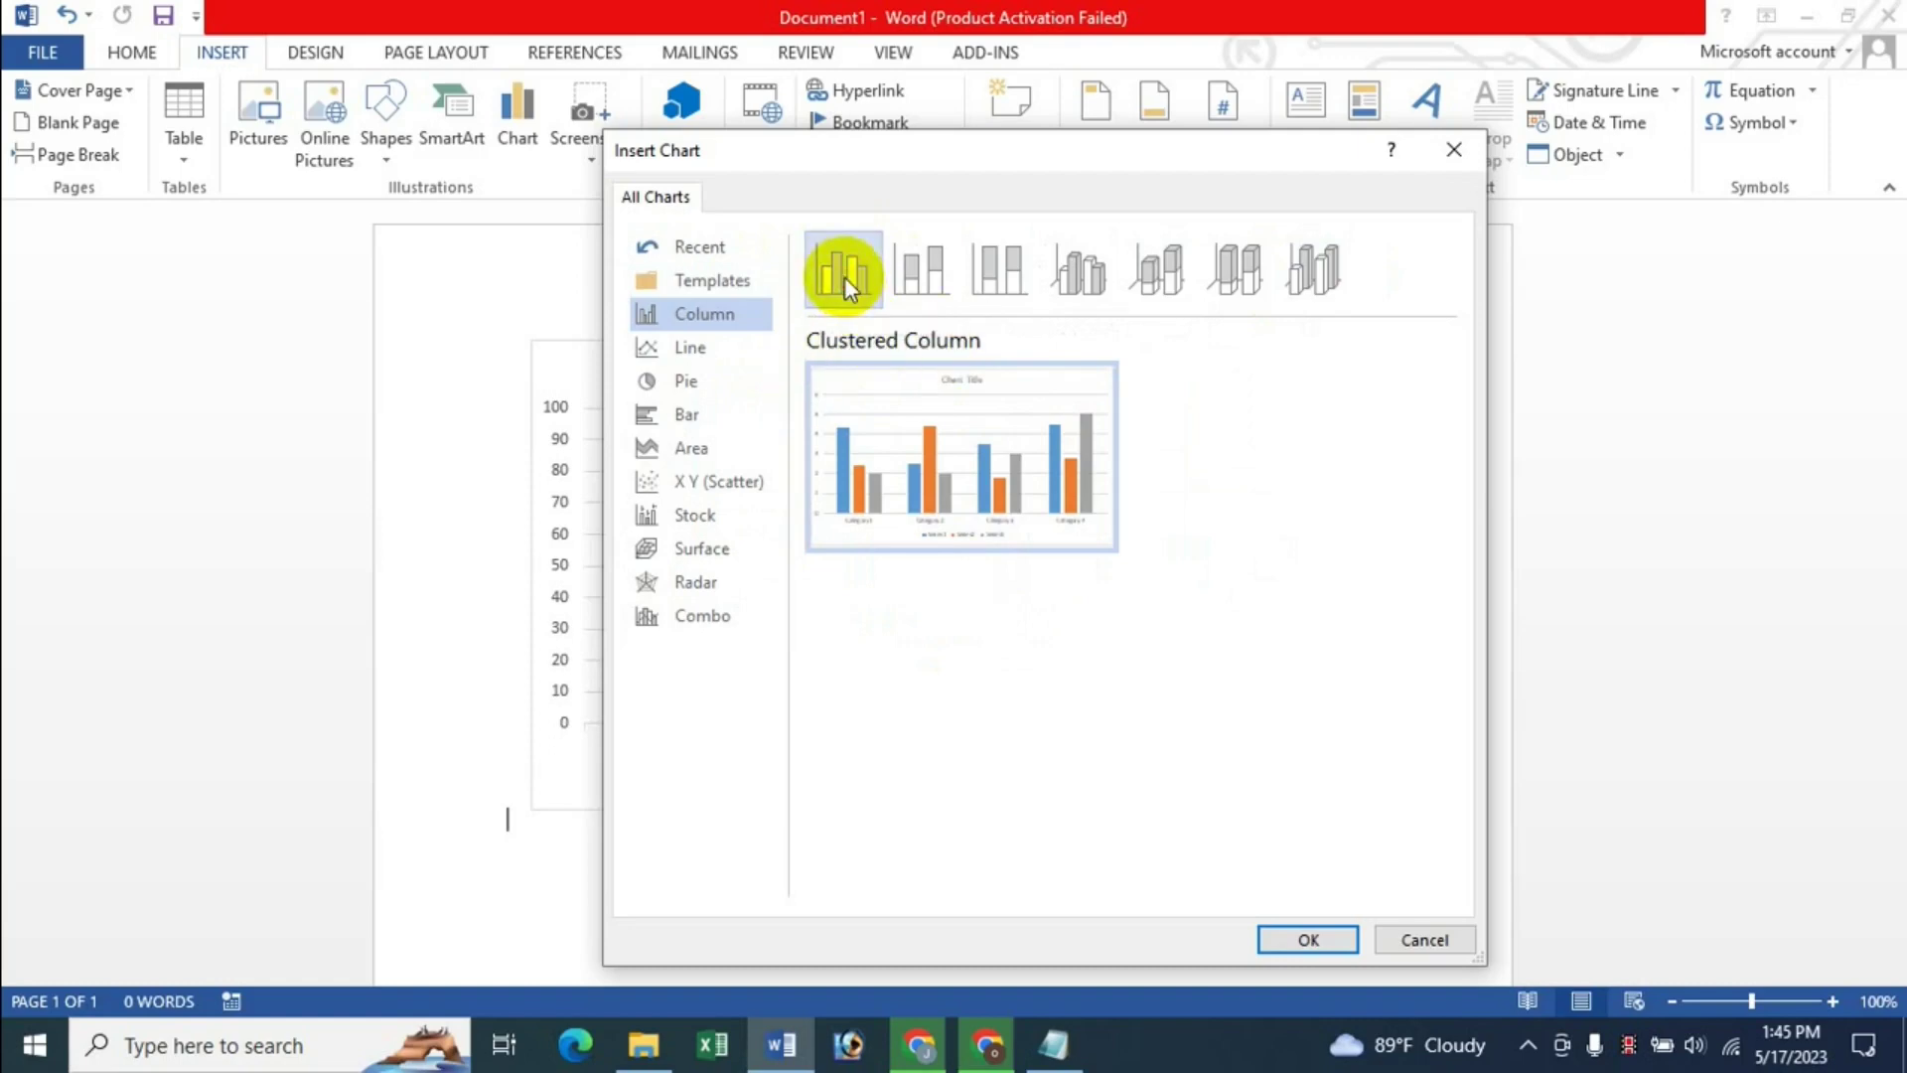
{"action": "left_click", "coordinate": [1309, 940]}
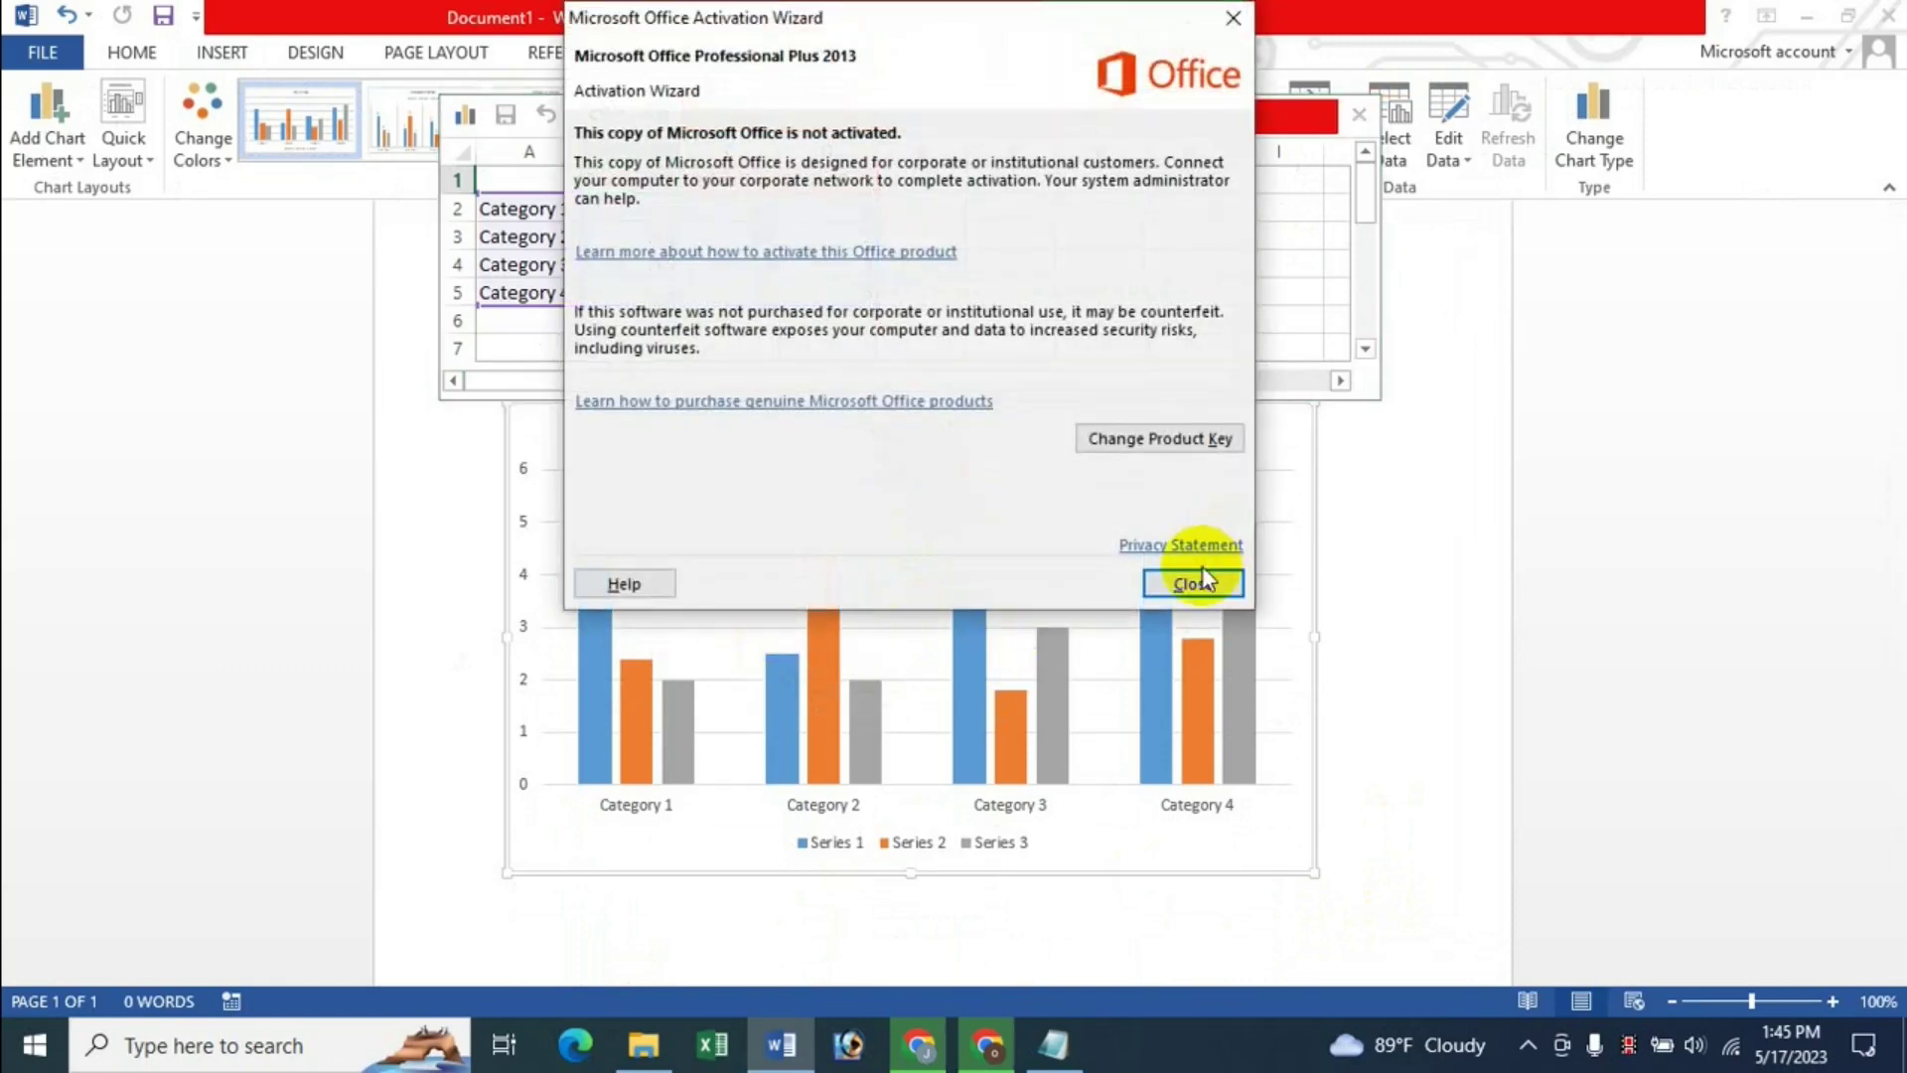
- Dismiss the activation warning and rename the first two data-sheet categories to student names
{"action": "left_click", "coordinate": [1202, 583]}
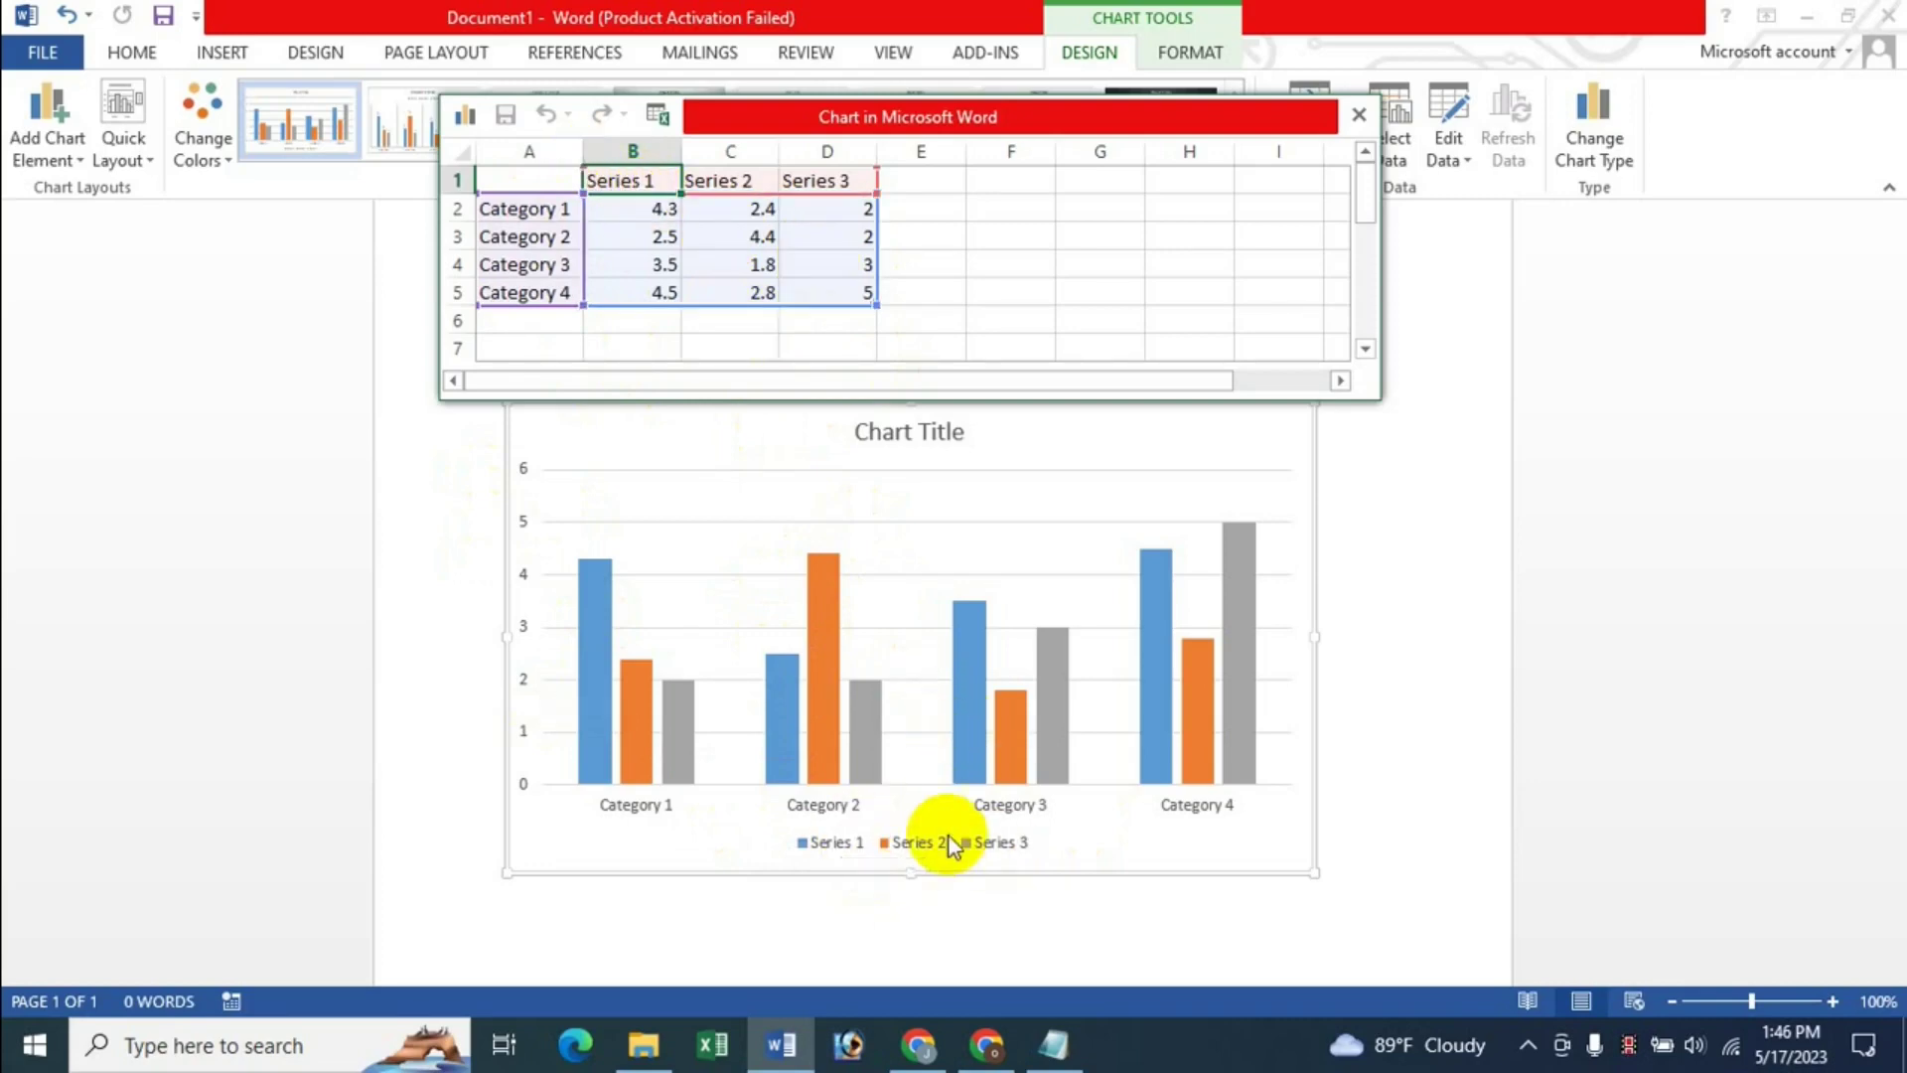
{"action": "left_click", "coordinate": [526, 209]}
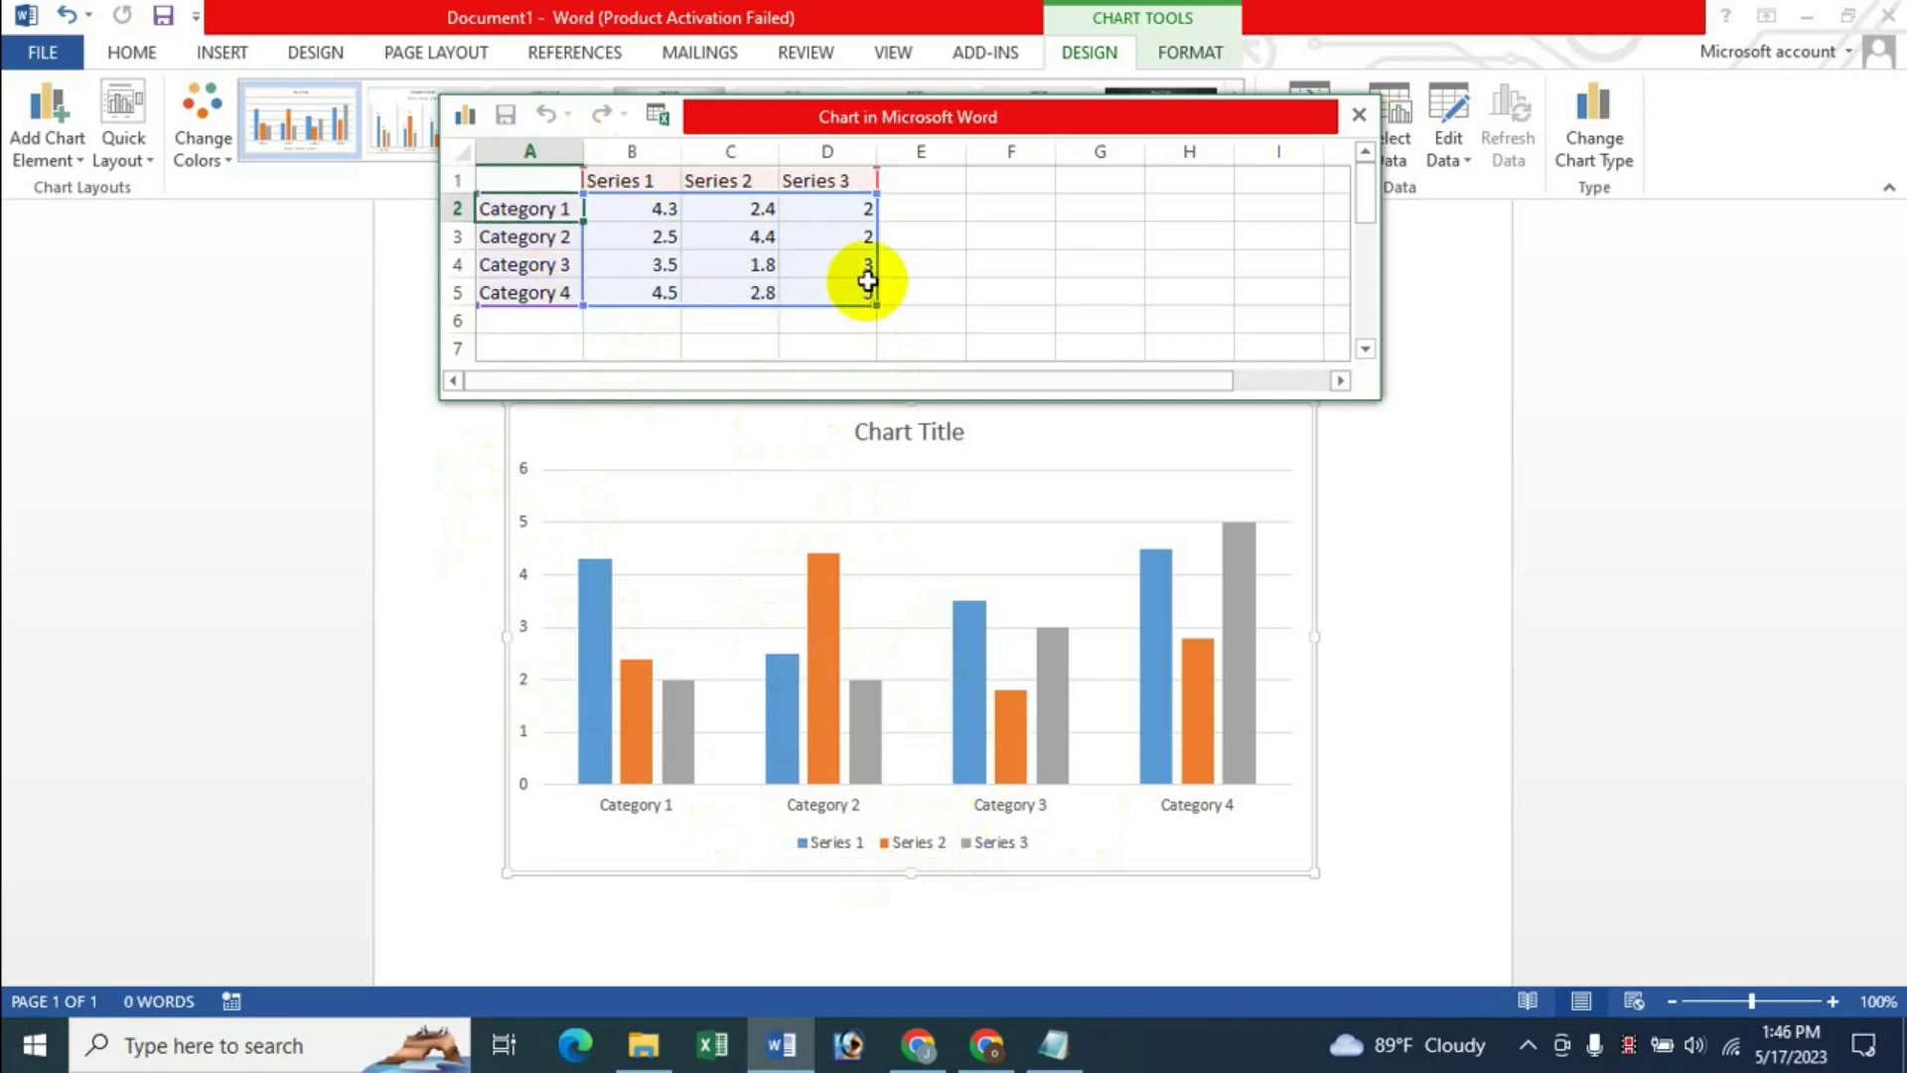
{"action": "type", "text": "jasim"}
{"action": "key", "text": "Return"}
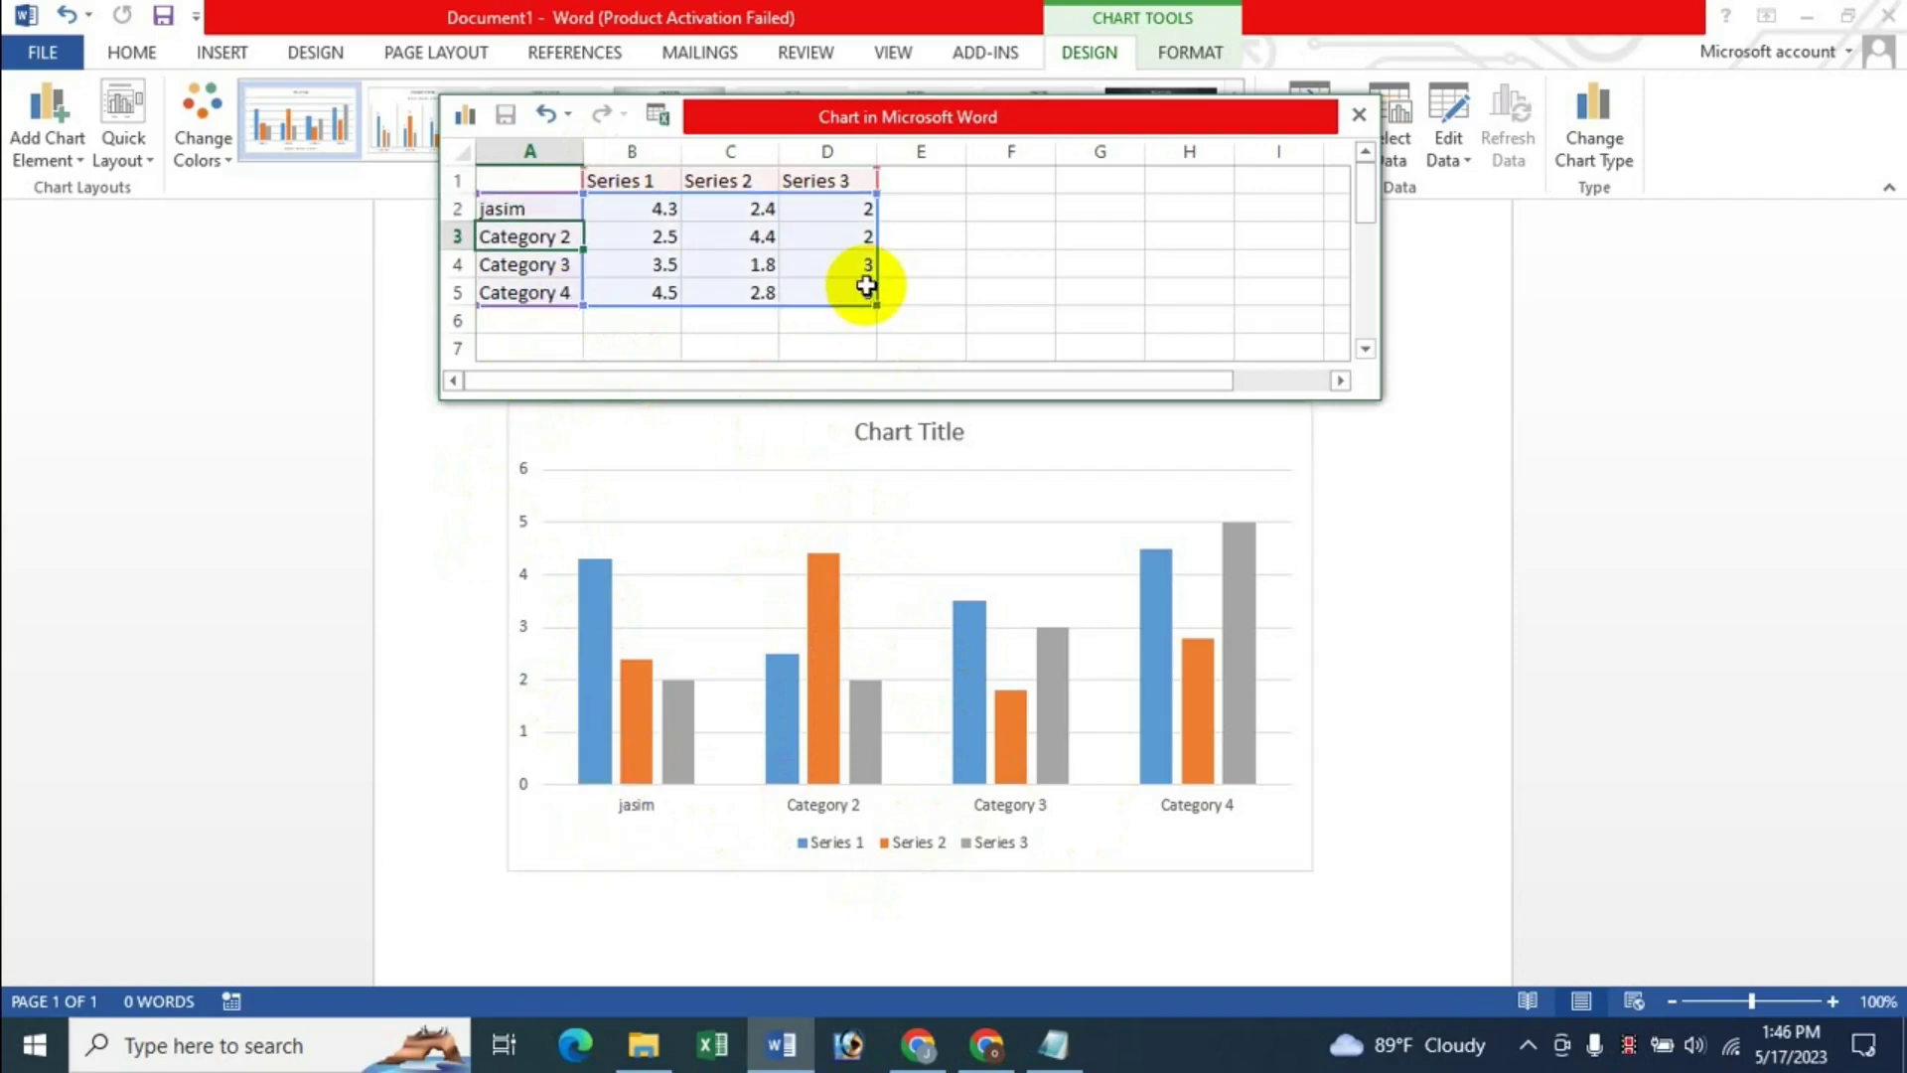
{"action": "type", "text": "karim"}
{"action": "key", "text": "Return"}
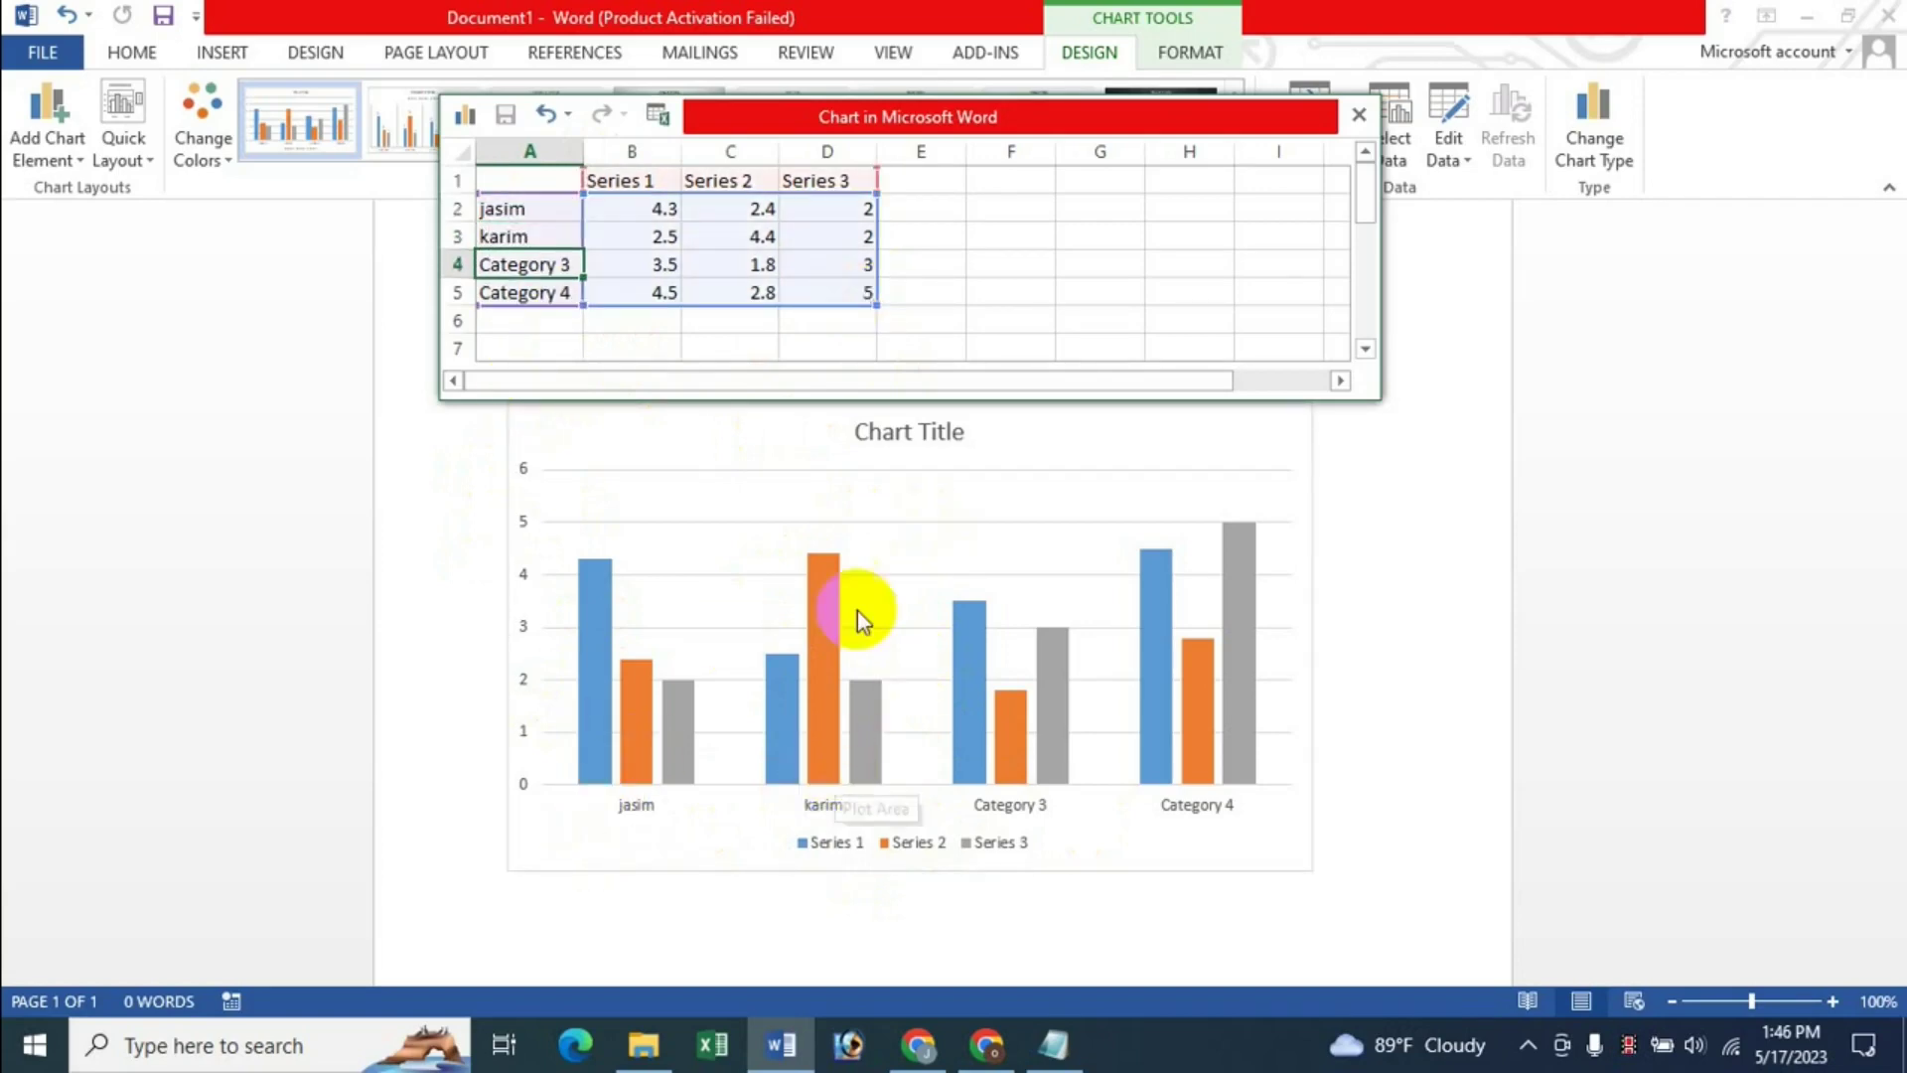
- Name the first series 'bangla', enter 50 in B2 and 60 in D4, and close the data sheet
{"action": "left_click", "coordinate": [621, 181]}
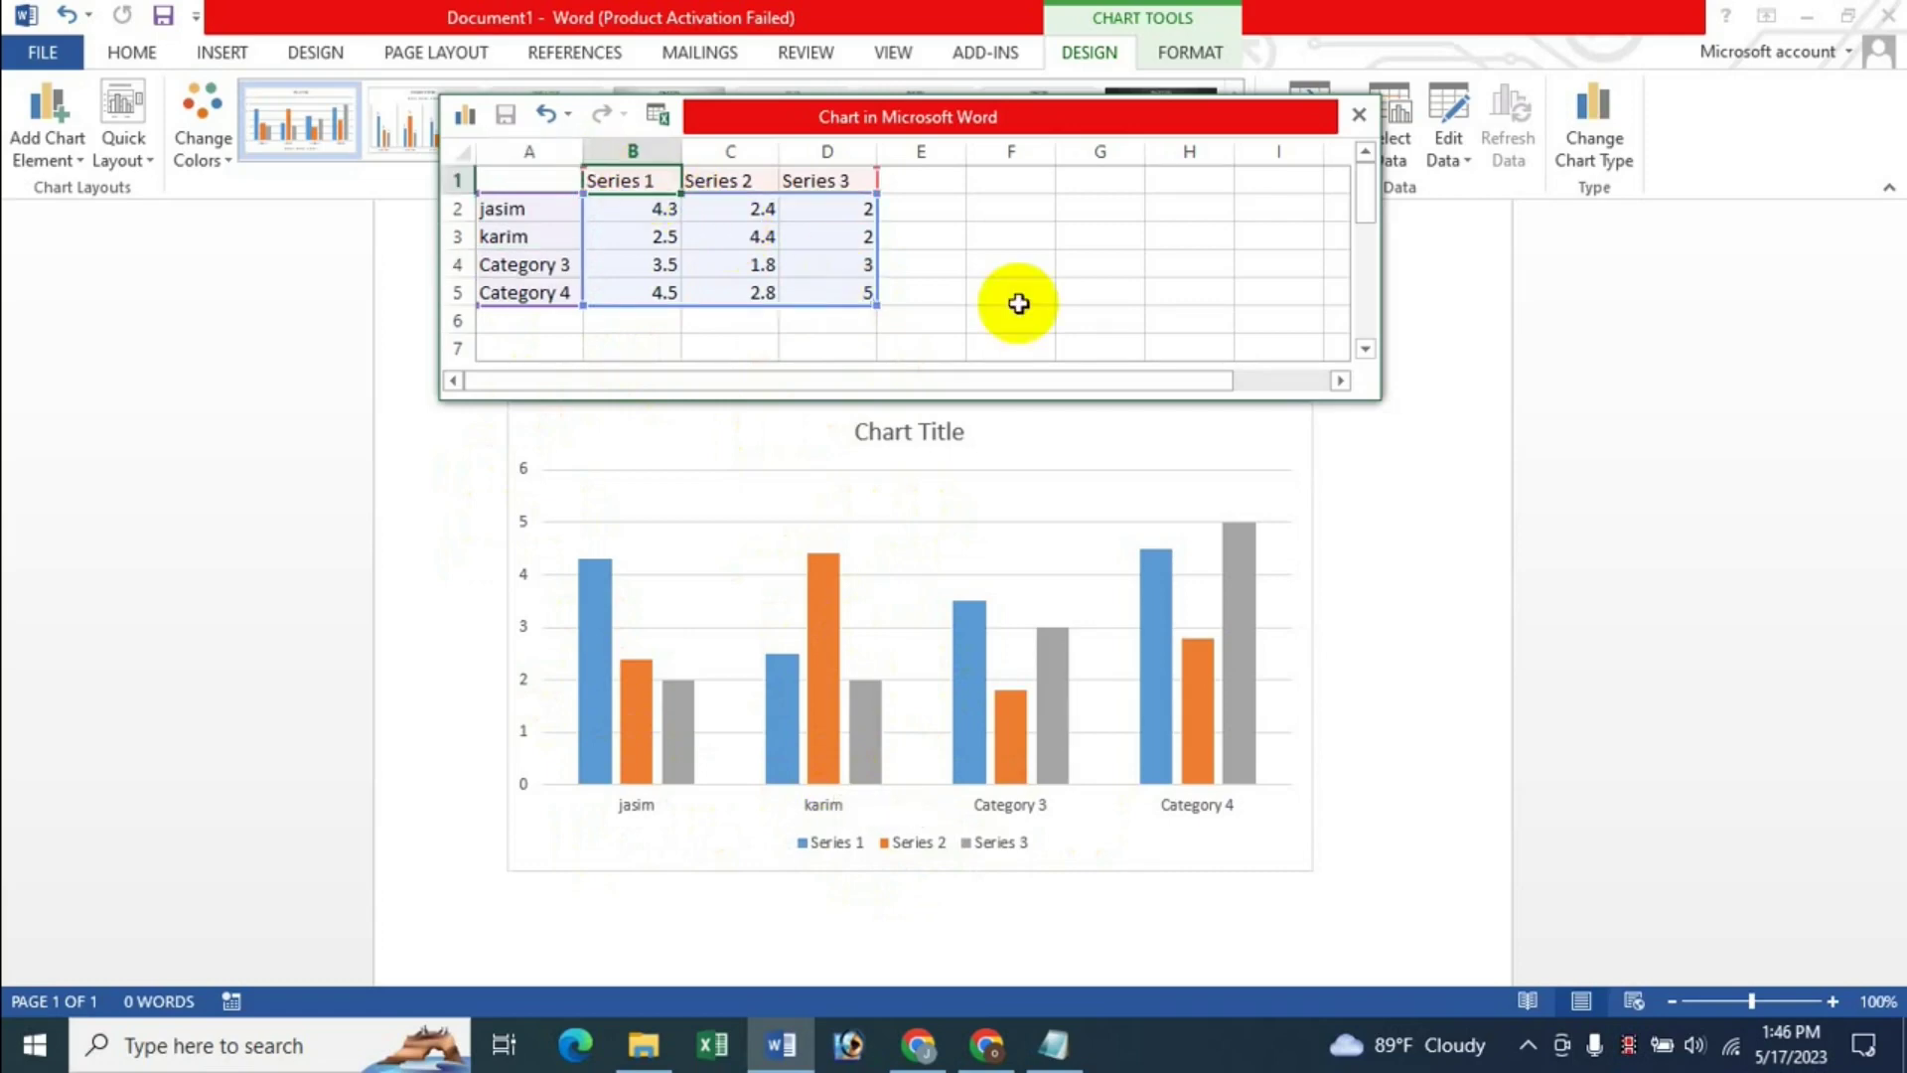
{"action": "type", "text": "bangla"}
{"action": "key", "text": "Return"}
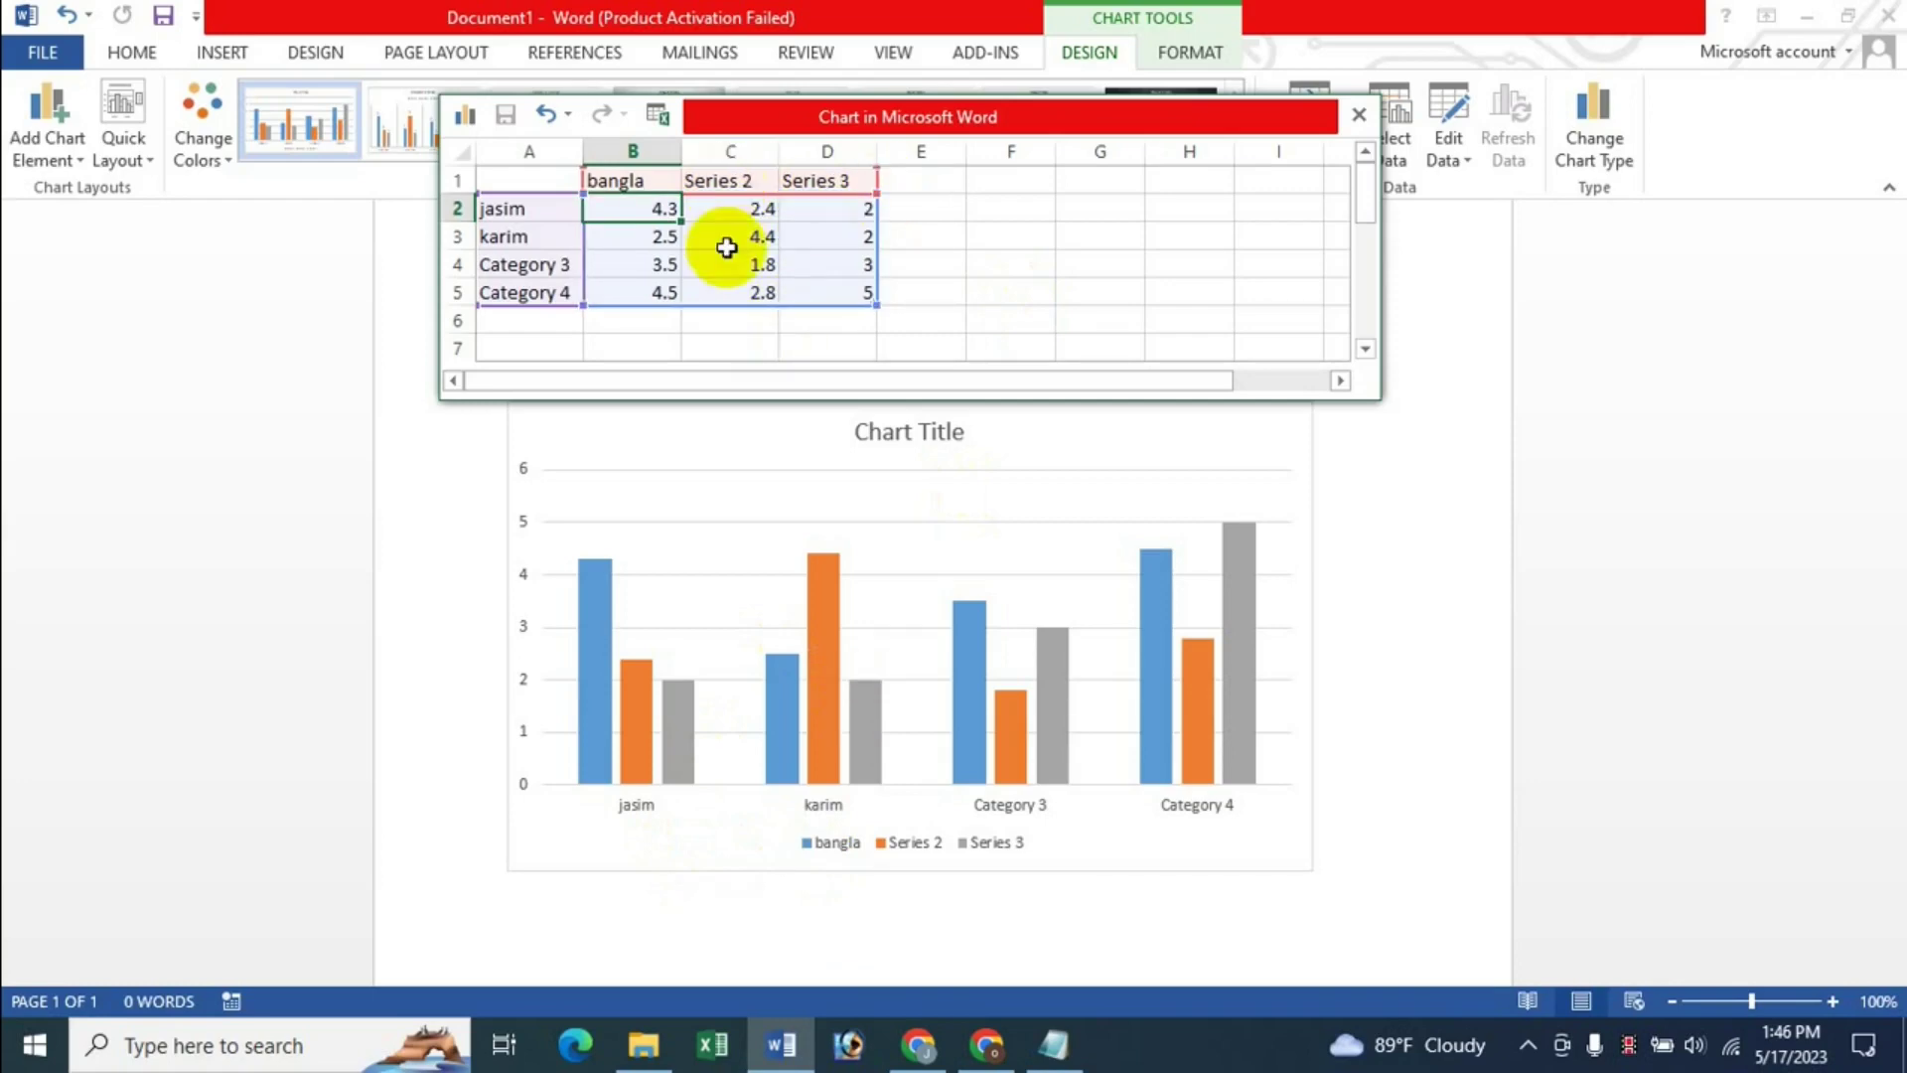
{"action": "type", "text": "50"}
{"action": "key", "text": "Return"}
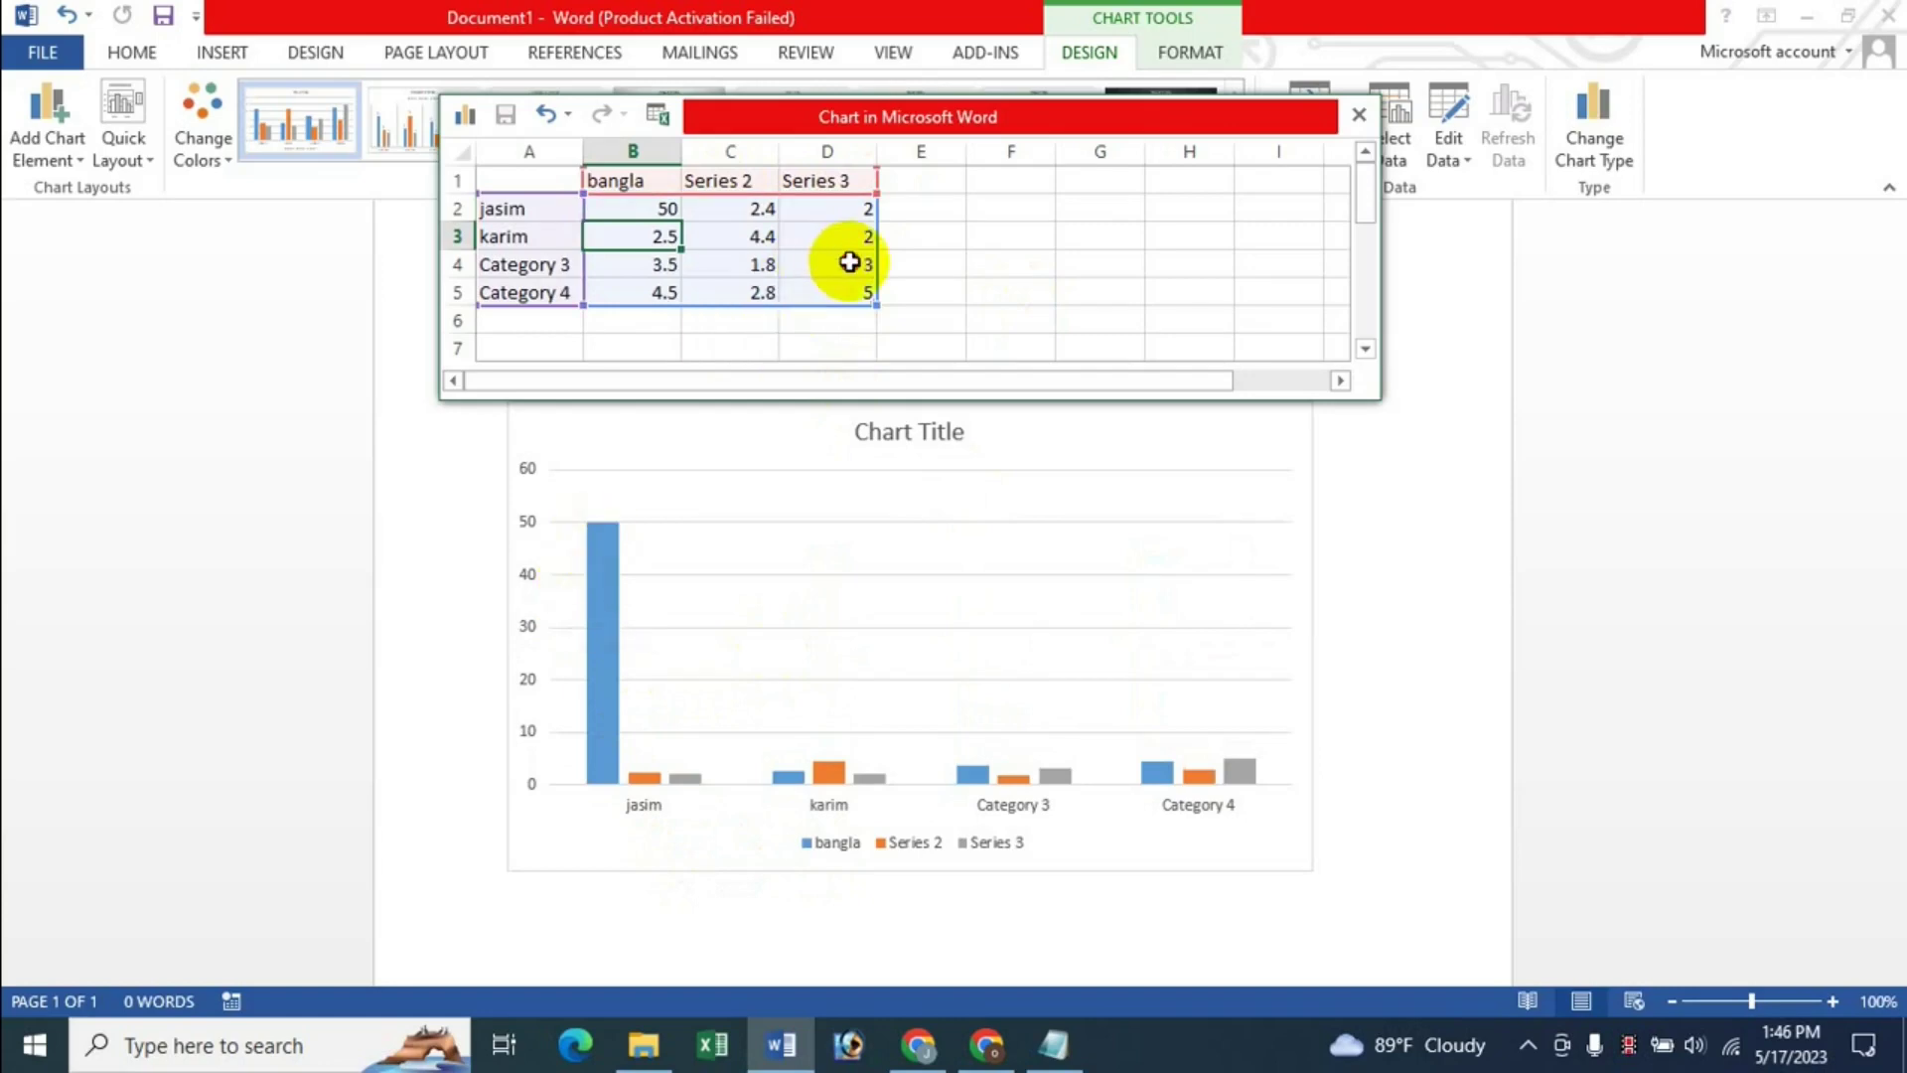
{"action": "left_click", "coordinate": [846, 263]}
{"action": "type", "text": "60"}
{"action": "key", "text": "Return"}
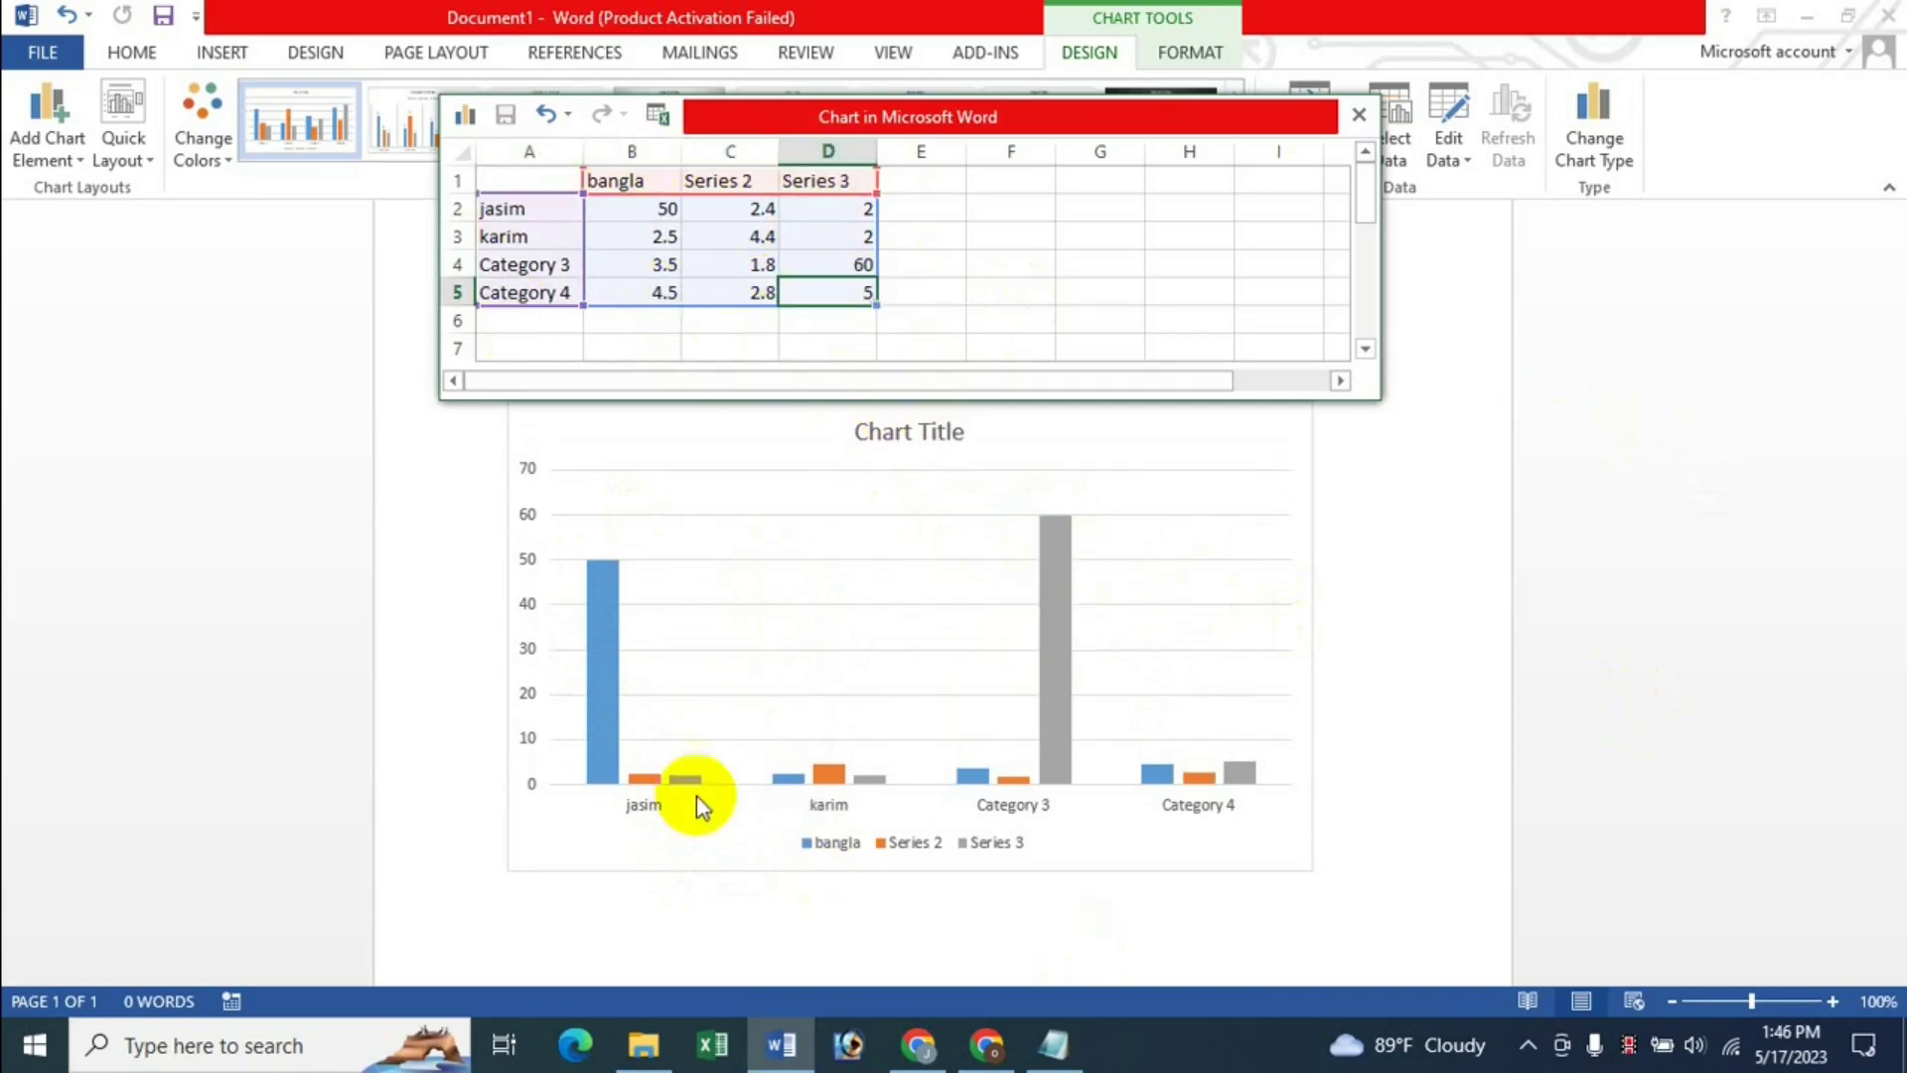
{"action": "left_click", "coordinate": [1364, 119]}
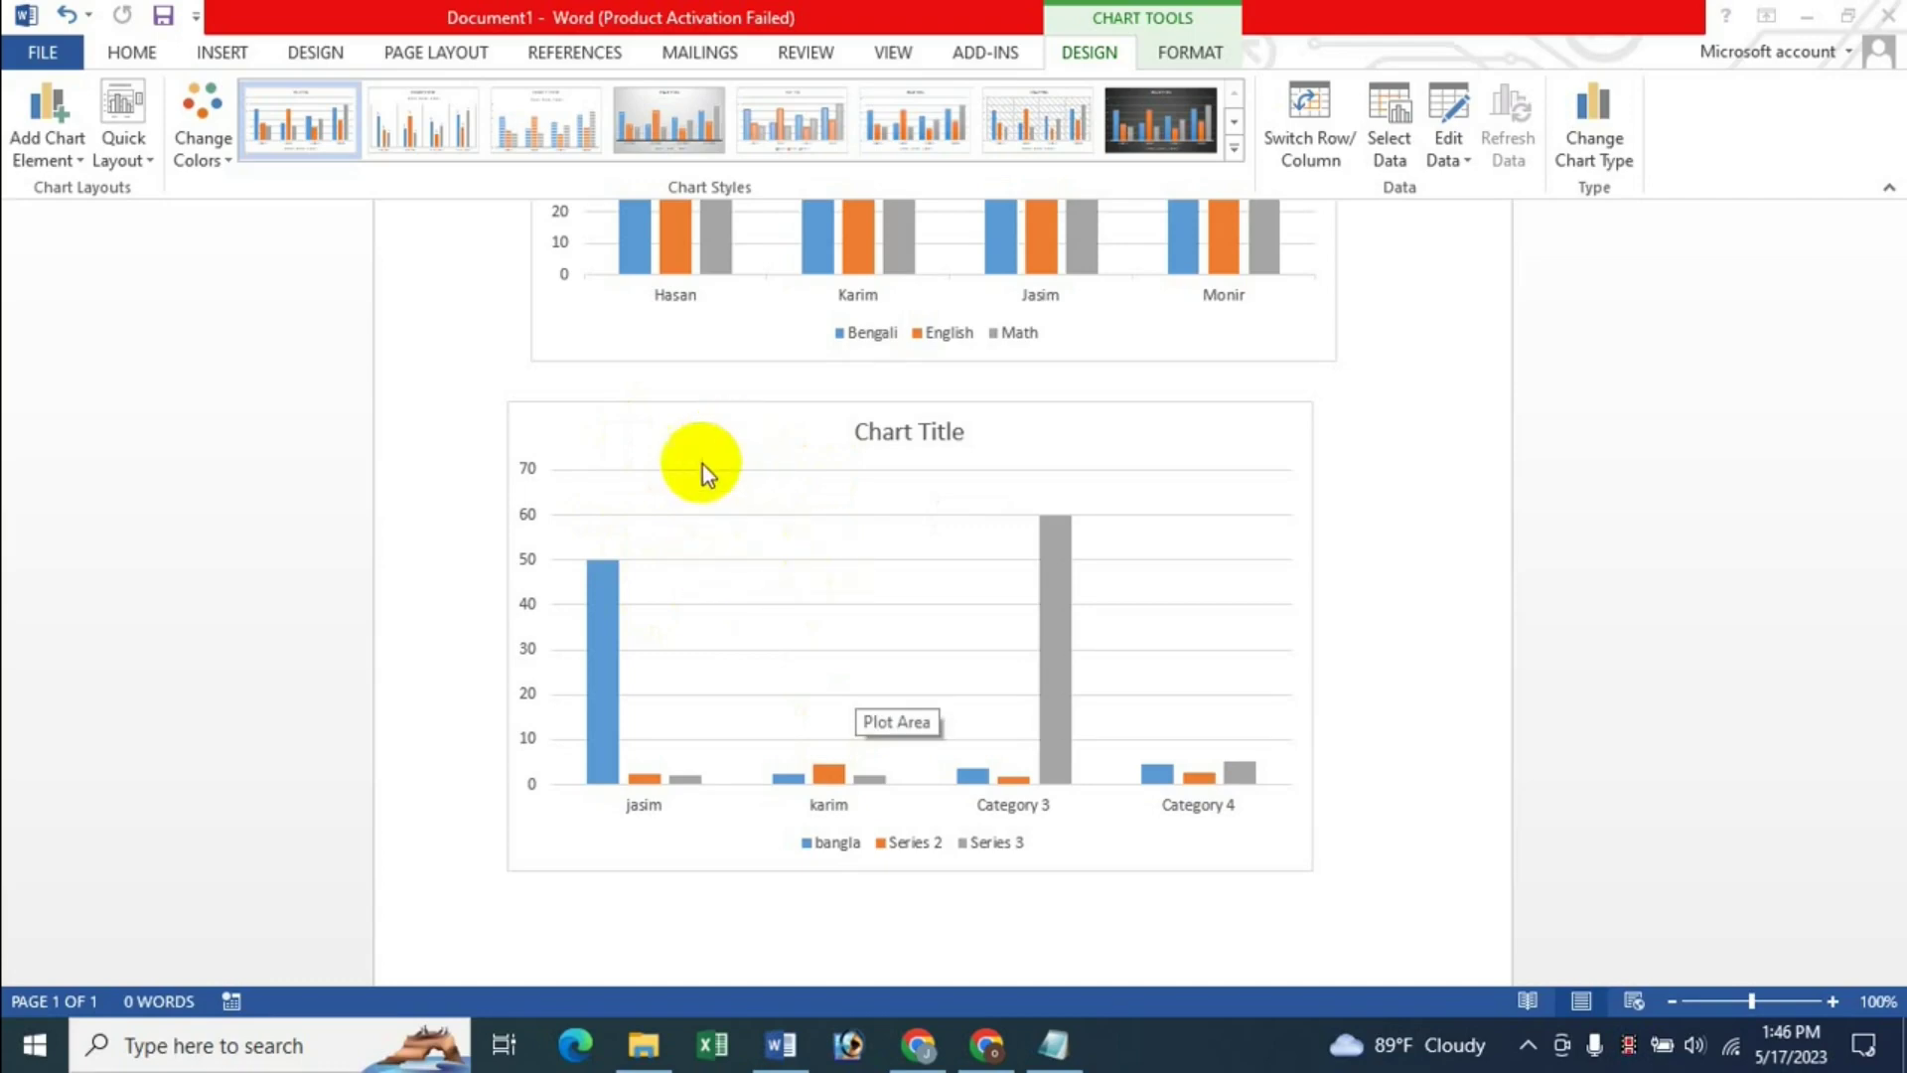
- Delete the lower test chart, then reselect the marks chart on the Chart Tools Design tab
{"action": "scroll", "coordinate": [1242, 568], "scroll_direction": "up", "scroll_amount": 1}
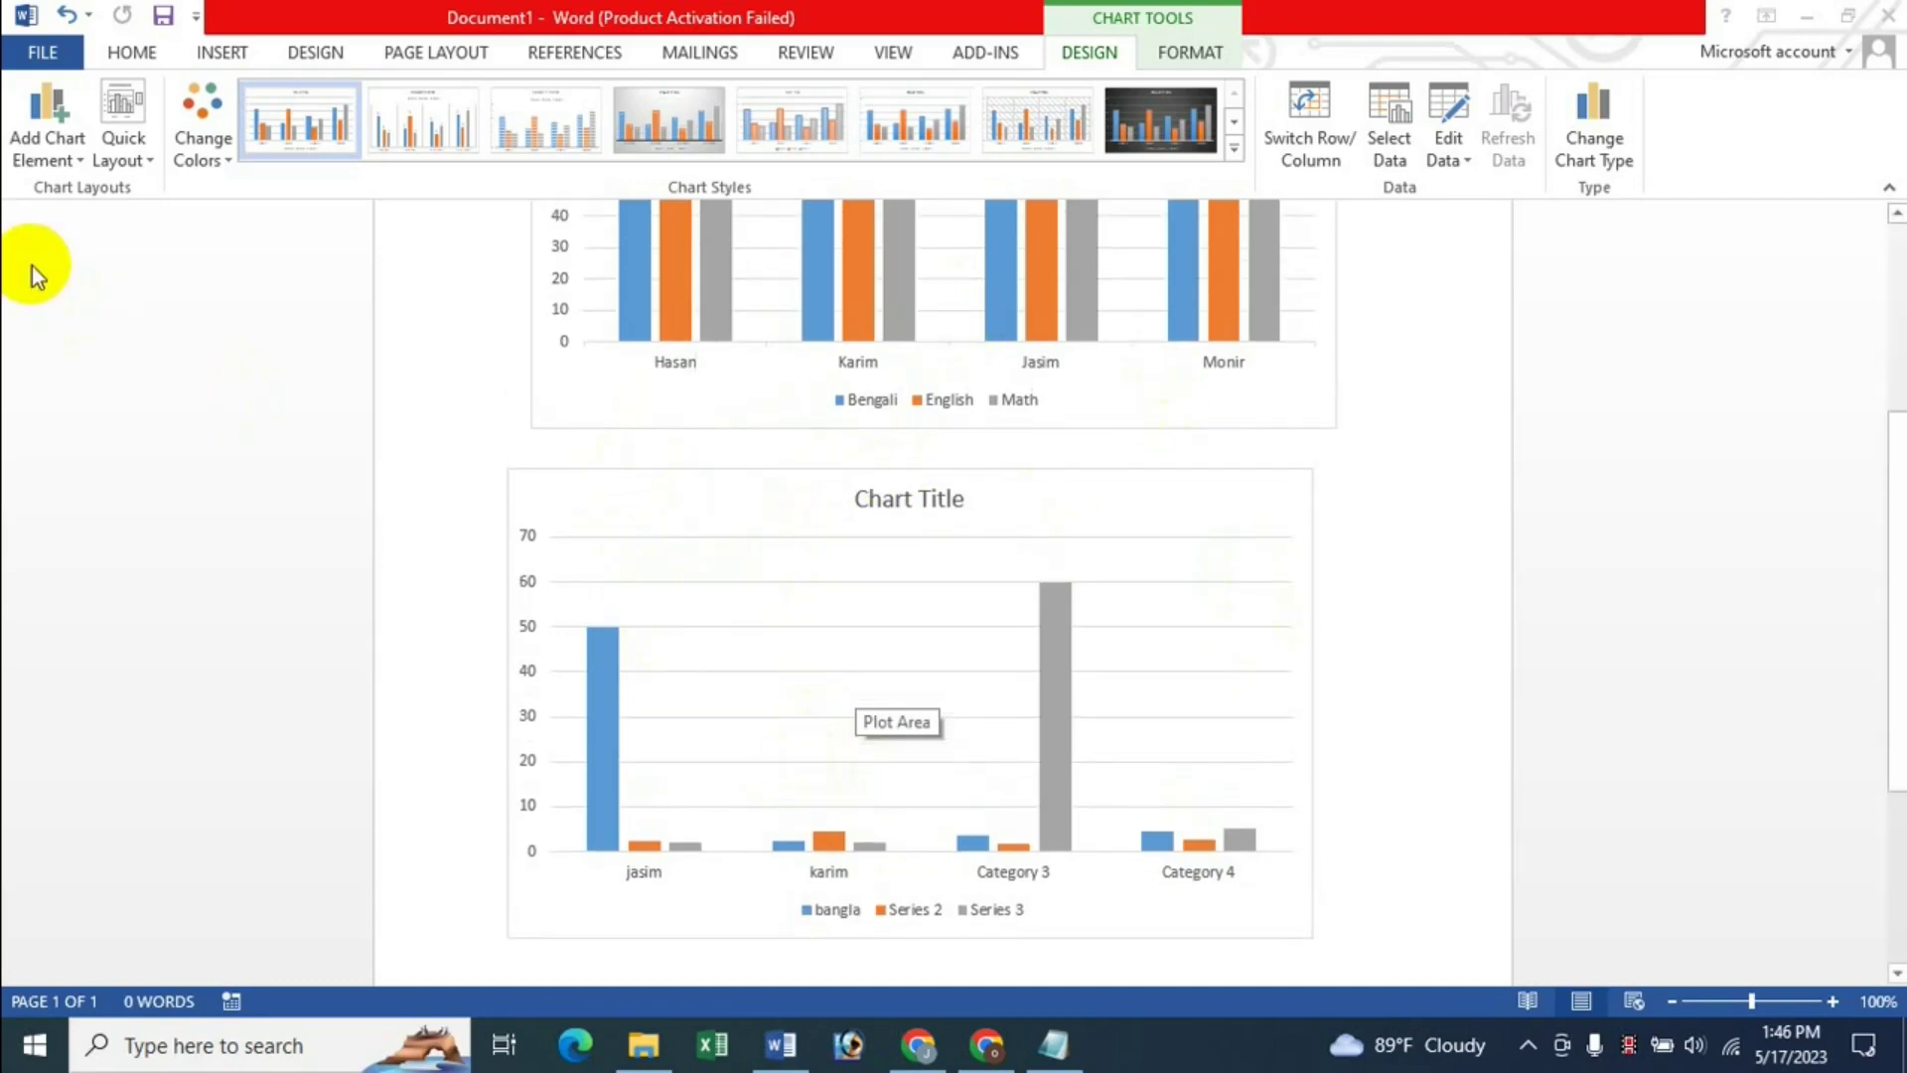
{"action": "left_click", "coordinate": [752, 499]}
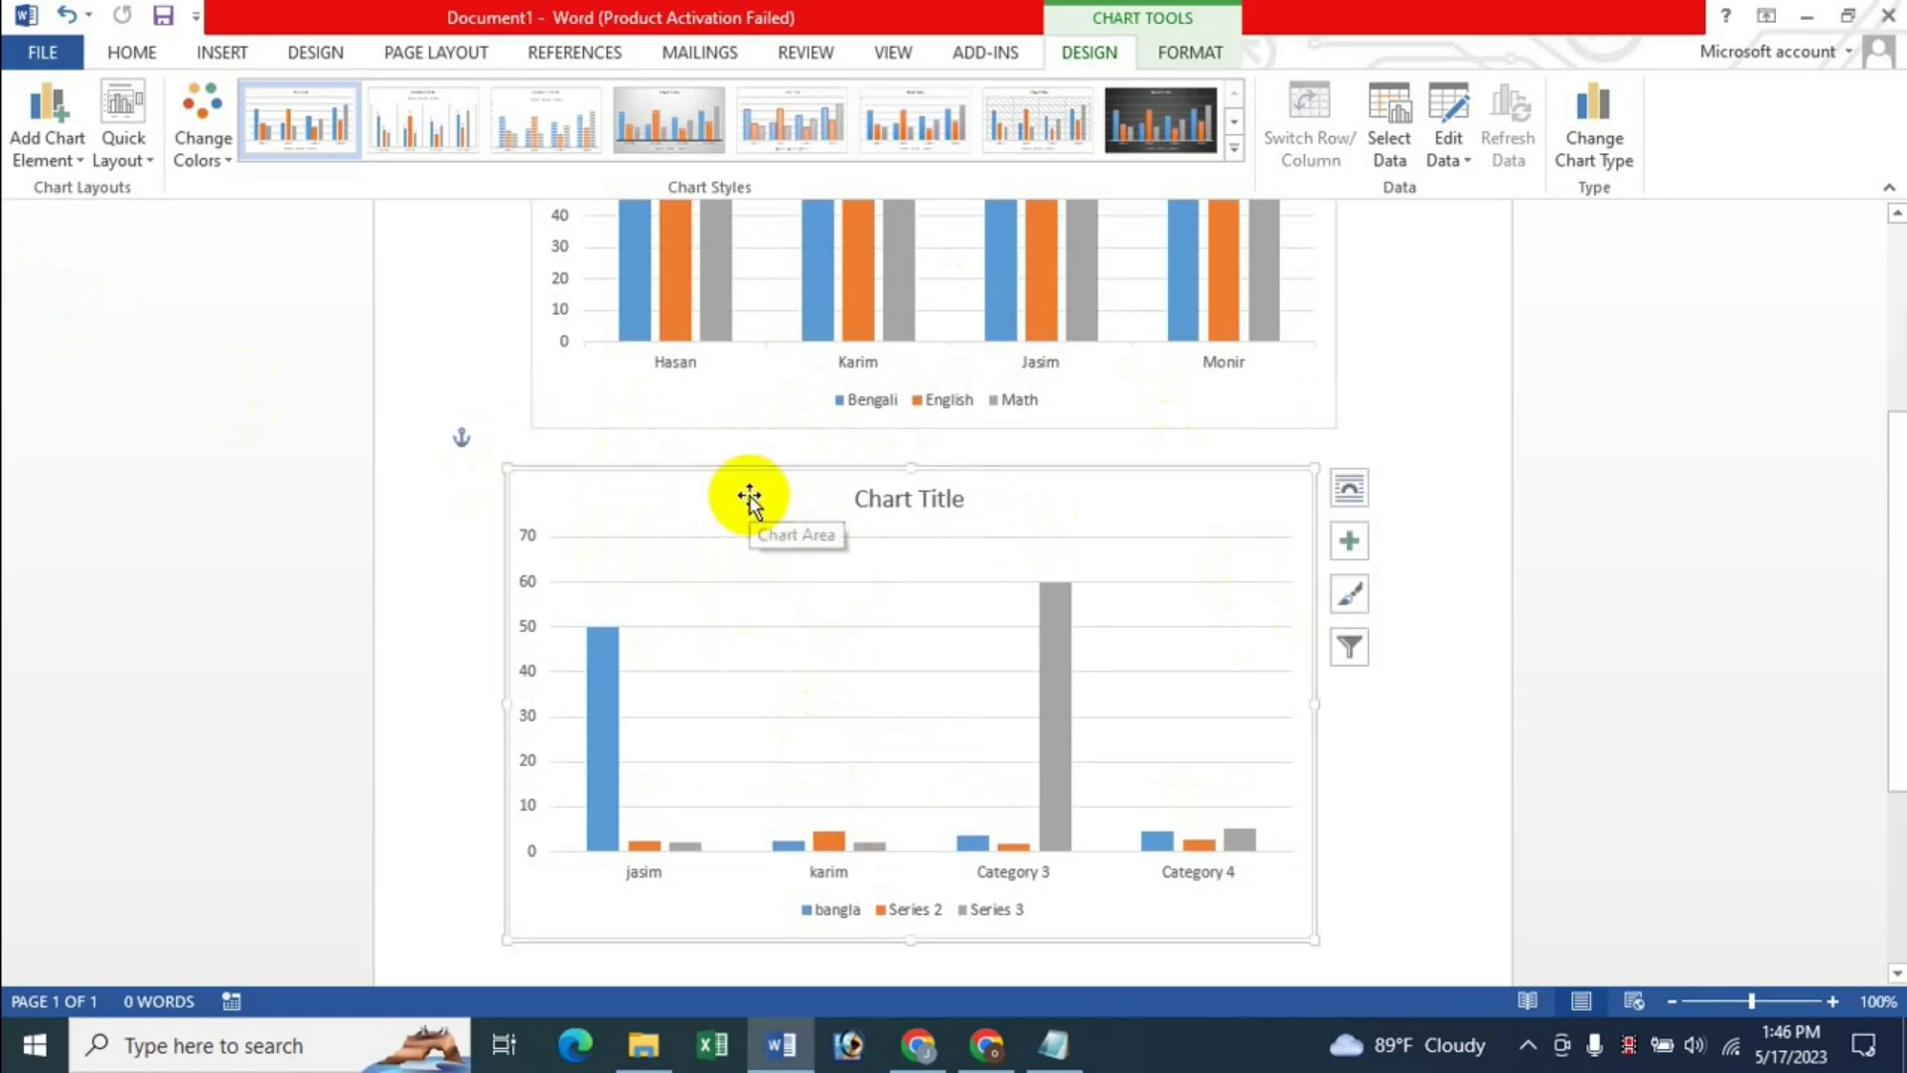
{"action": "key", "text": "Delete"}
{"action": "scroll", "coordinate": [1709, 584], "scroll_direction": "up", "scroll_amount": 5}
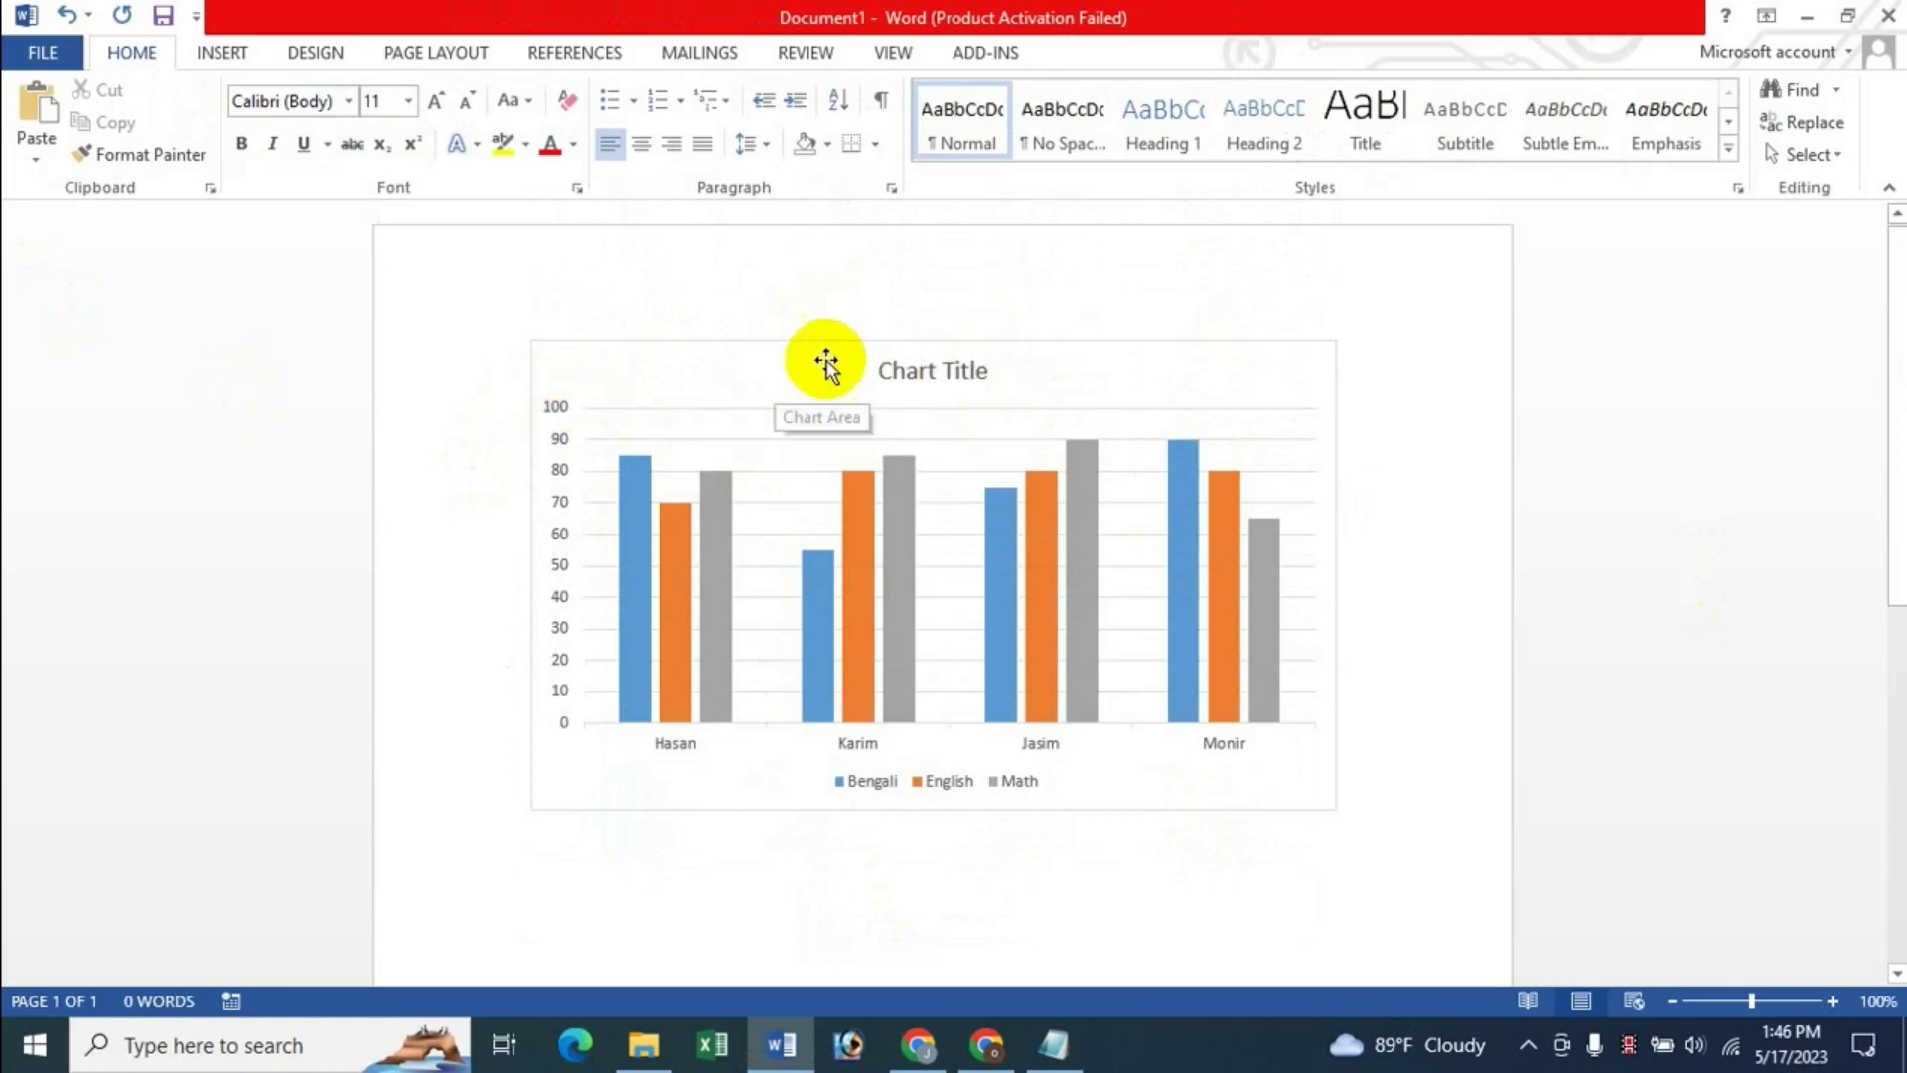
{"action": "left_click", "coordinate": [783, 370]}
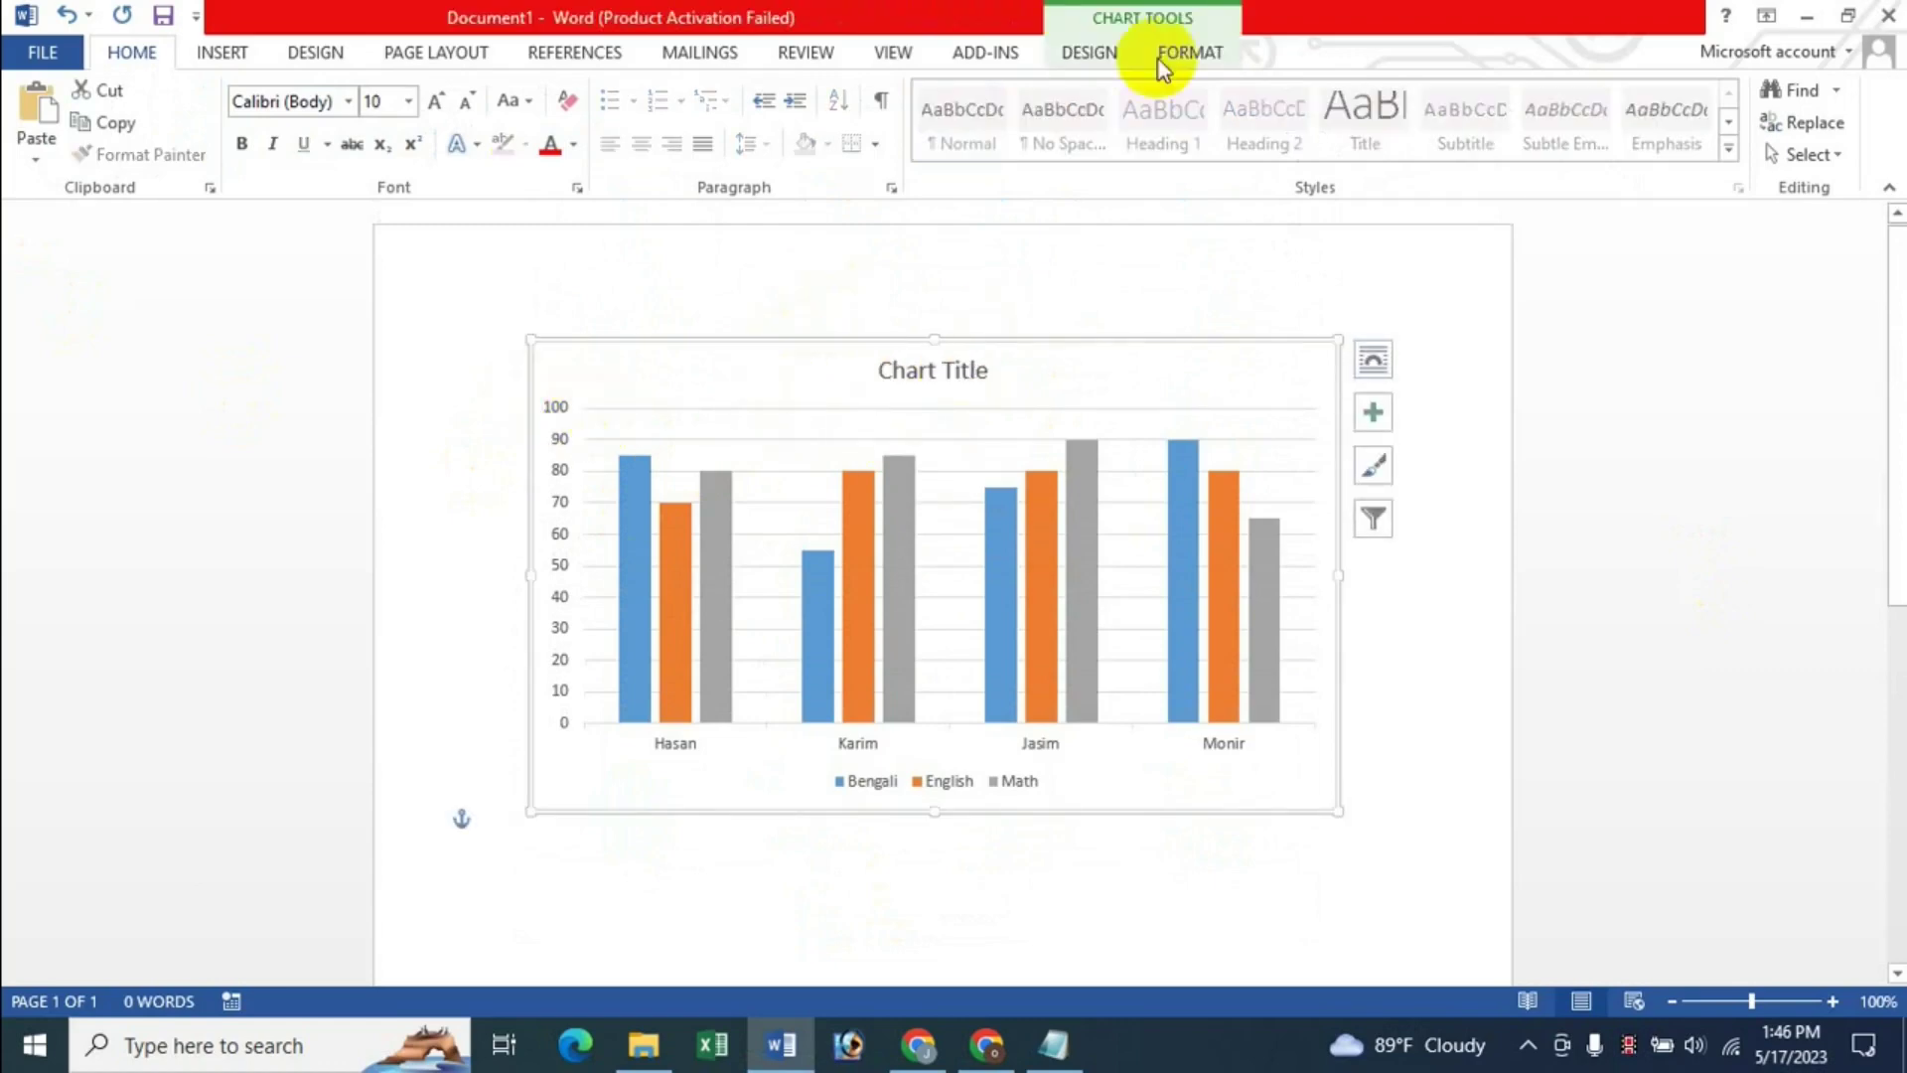
{"action": "left_click", "coordinate": [1095, 57]}
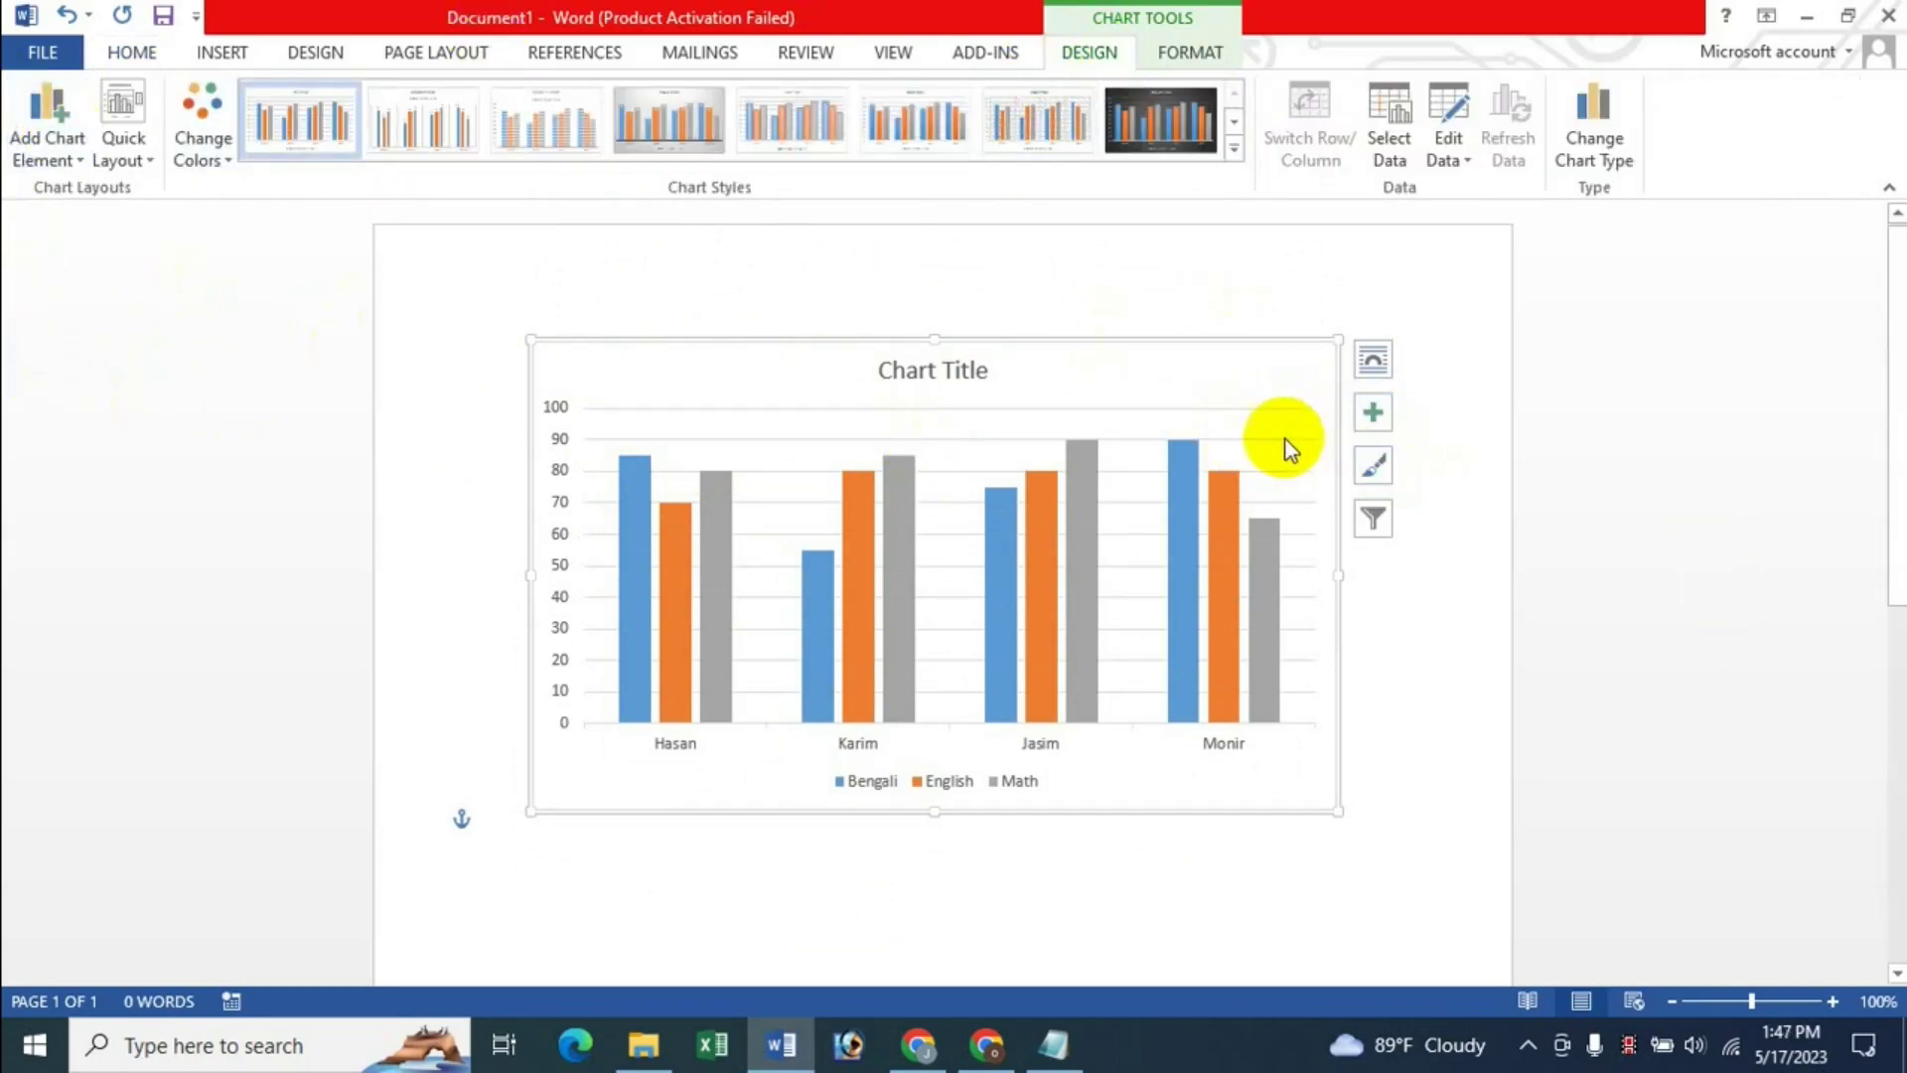
- Toggle the chart axes and legend off and back on, then move the legend to the bottom
{"action": "left_click", "coordinate": [1375, 413]}
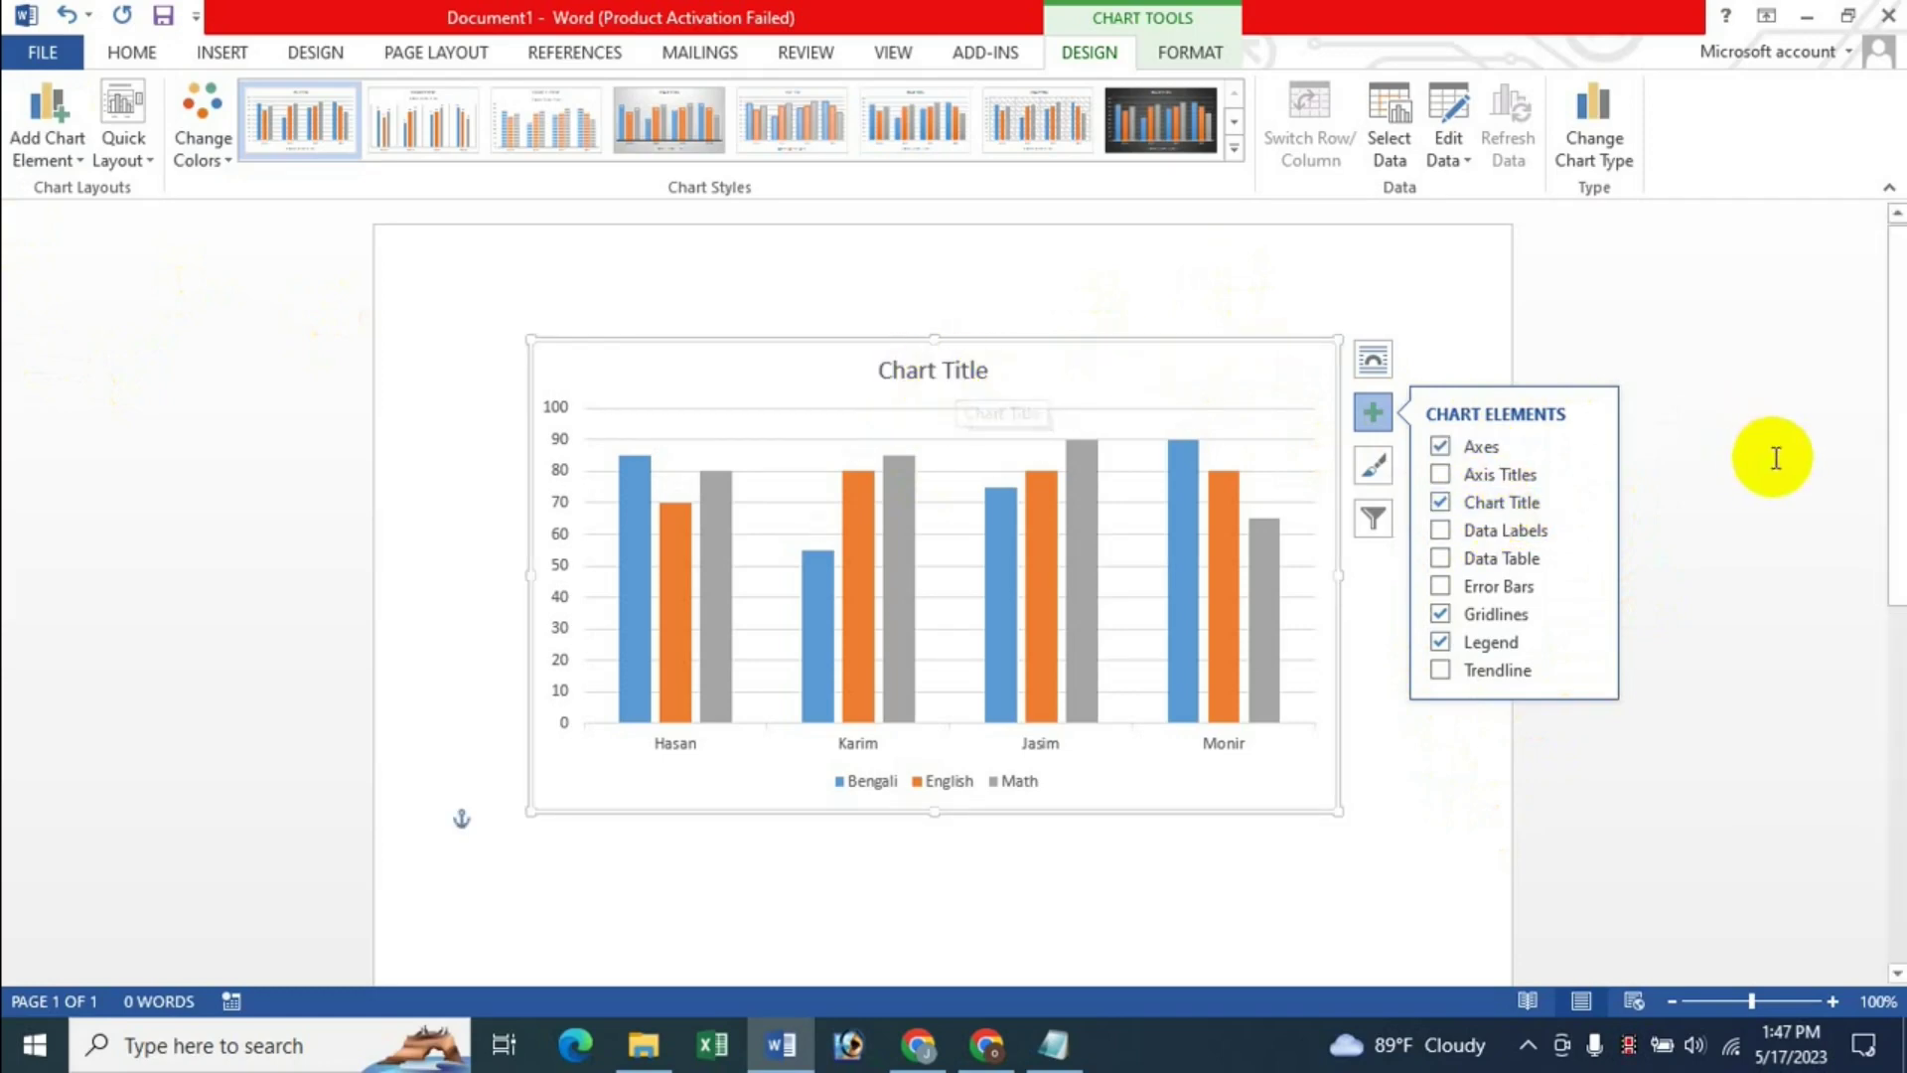
{"action": "left_click", "coordinate": [1441, 446]}
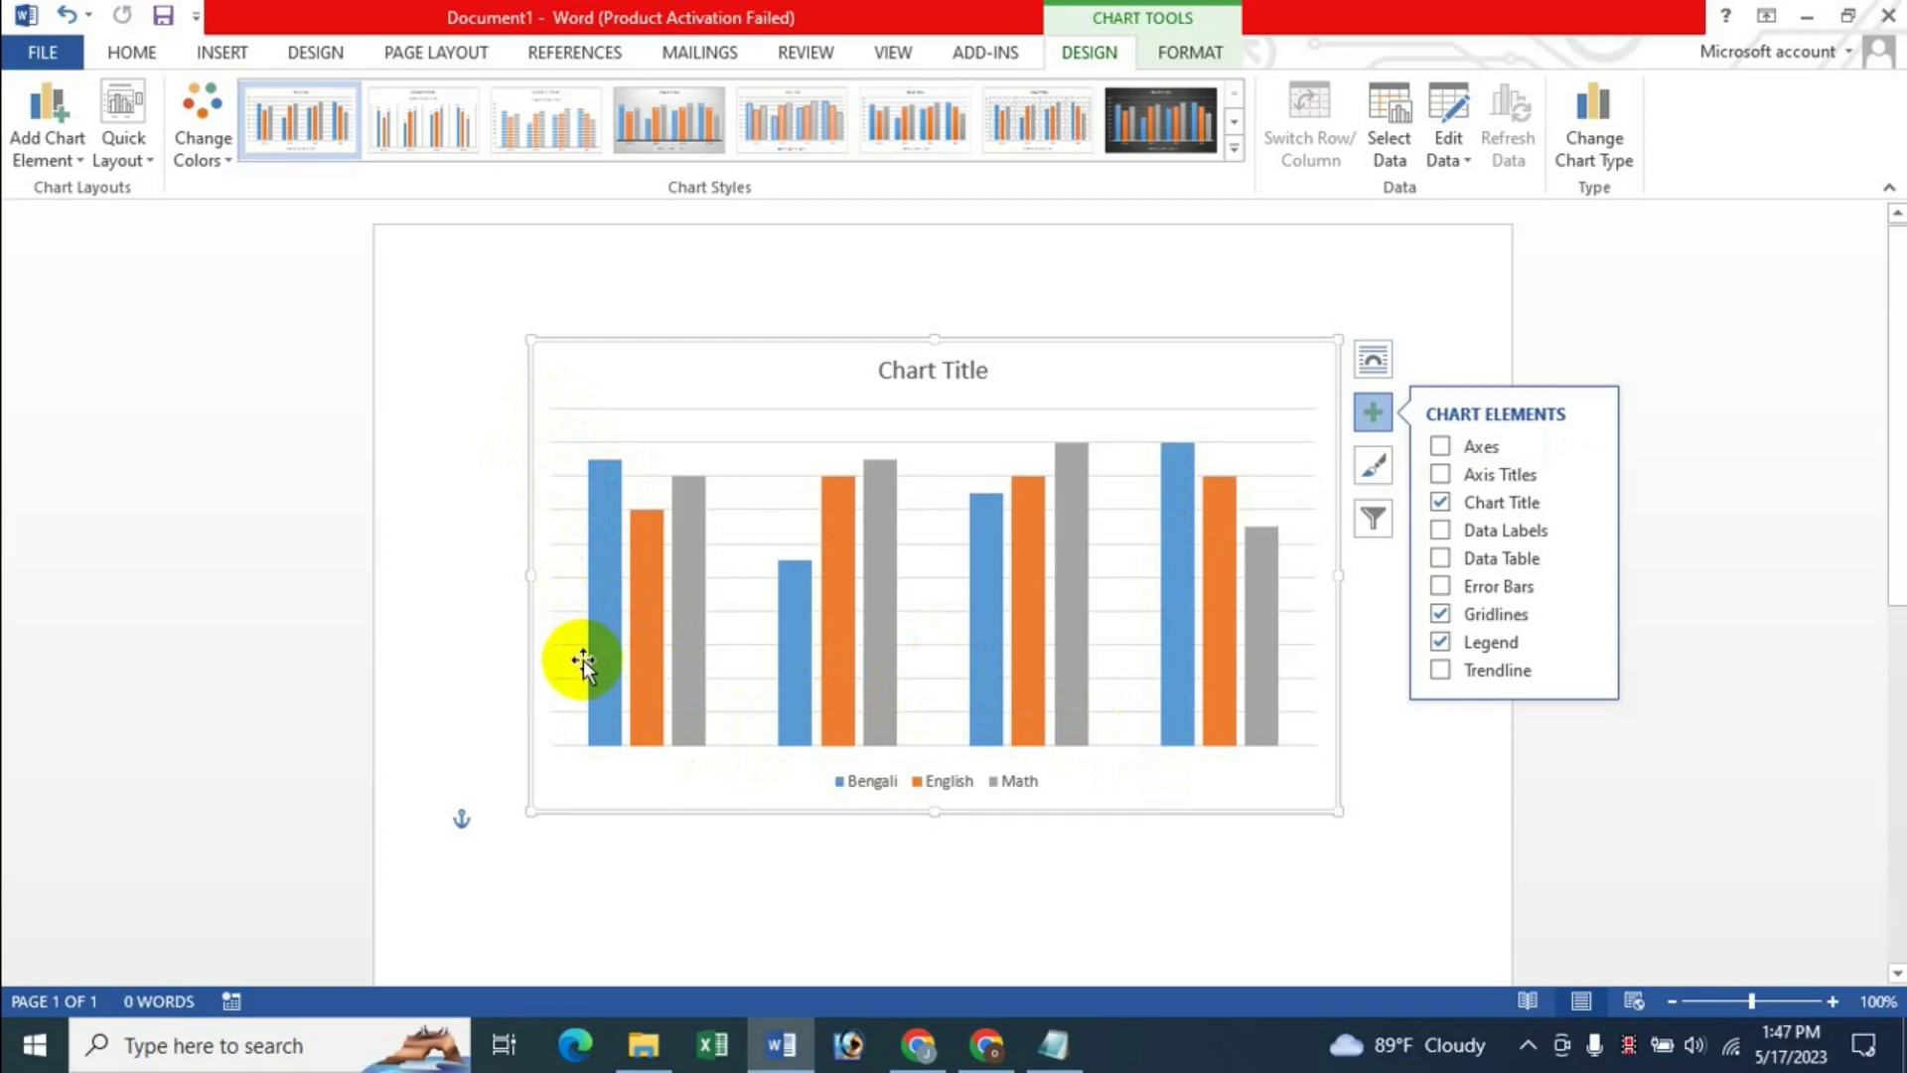
{"action": "left_click", "coordinate": [1440, 445]}
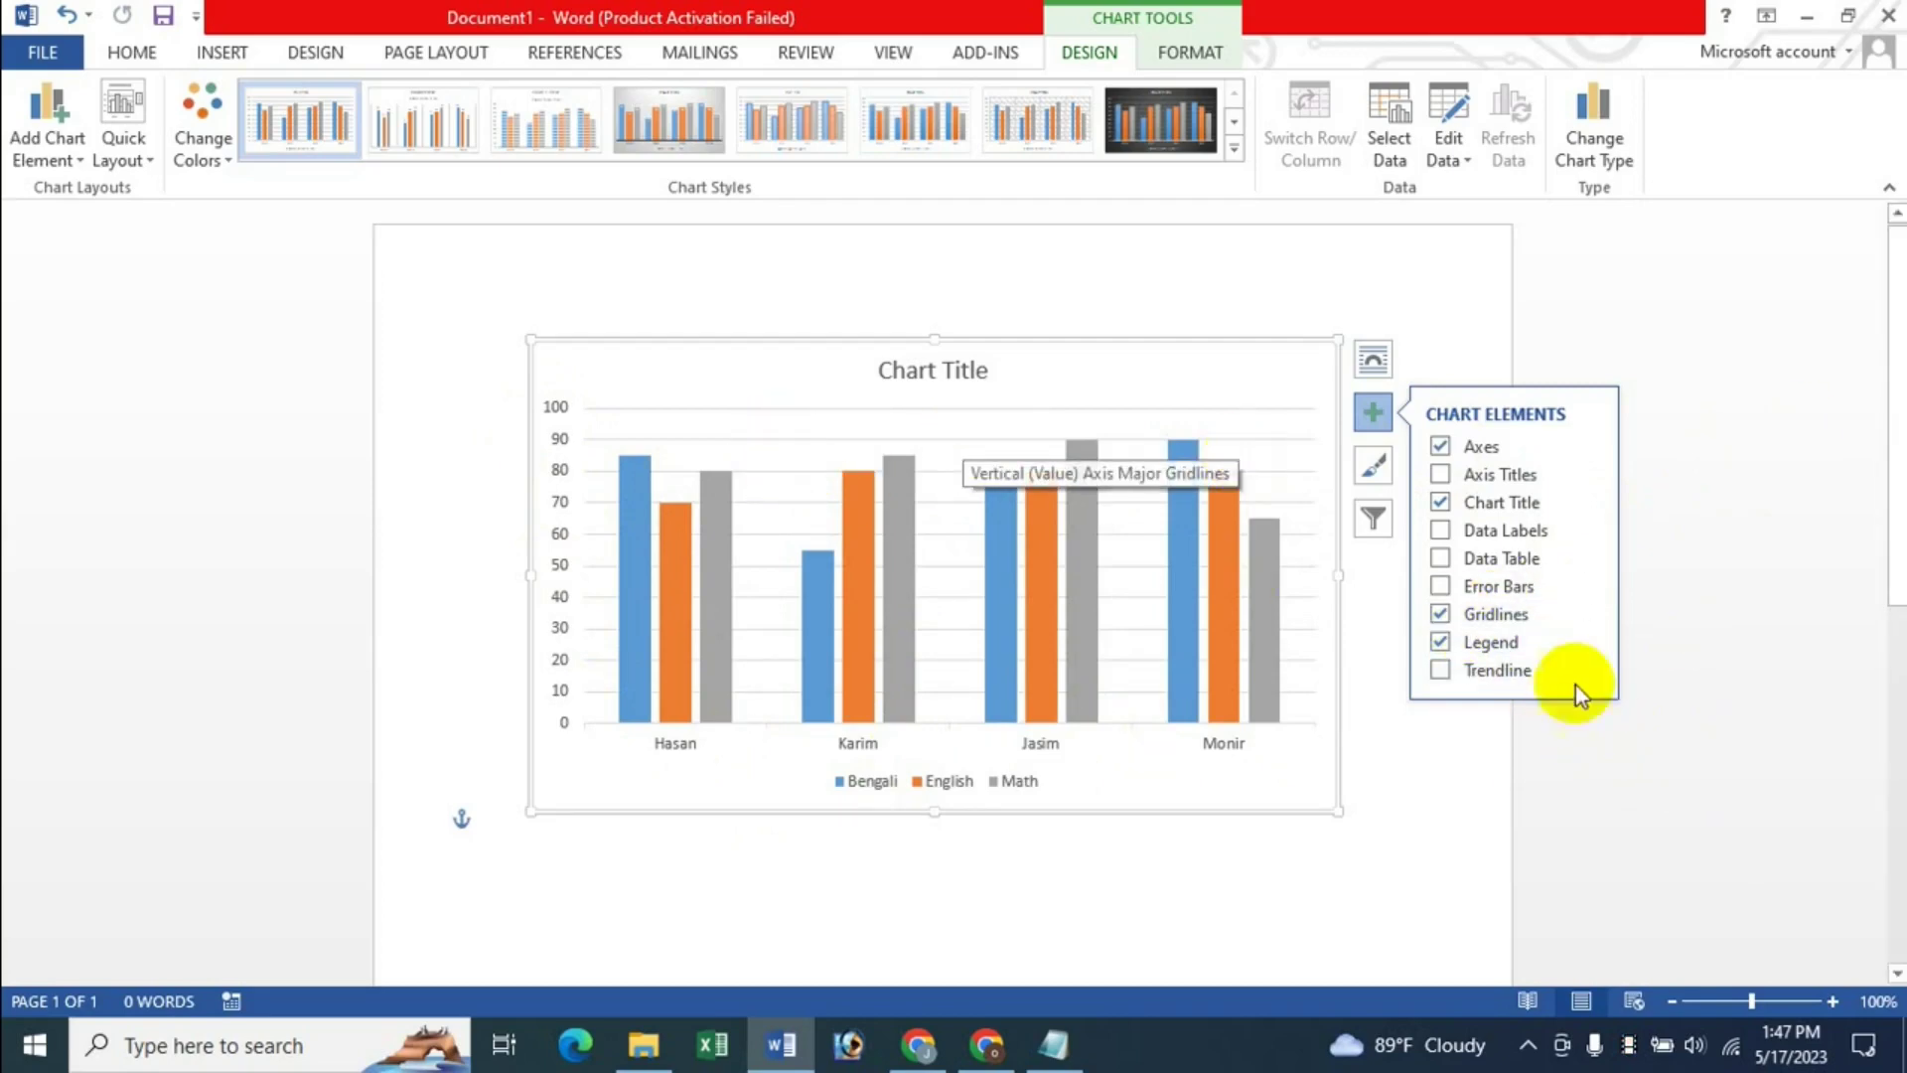
{"action": "left_click", "coordinate": [1441, 643]}
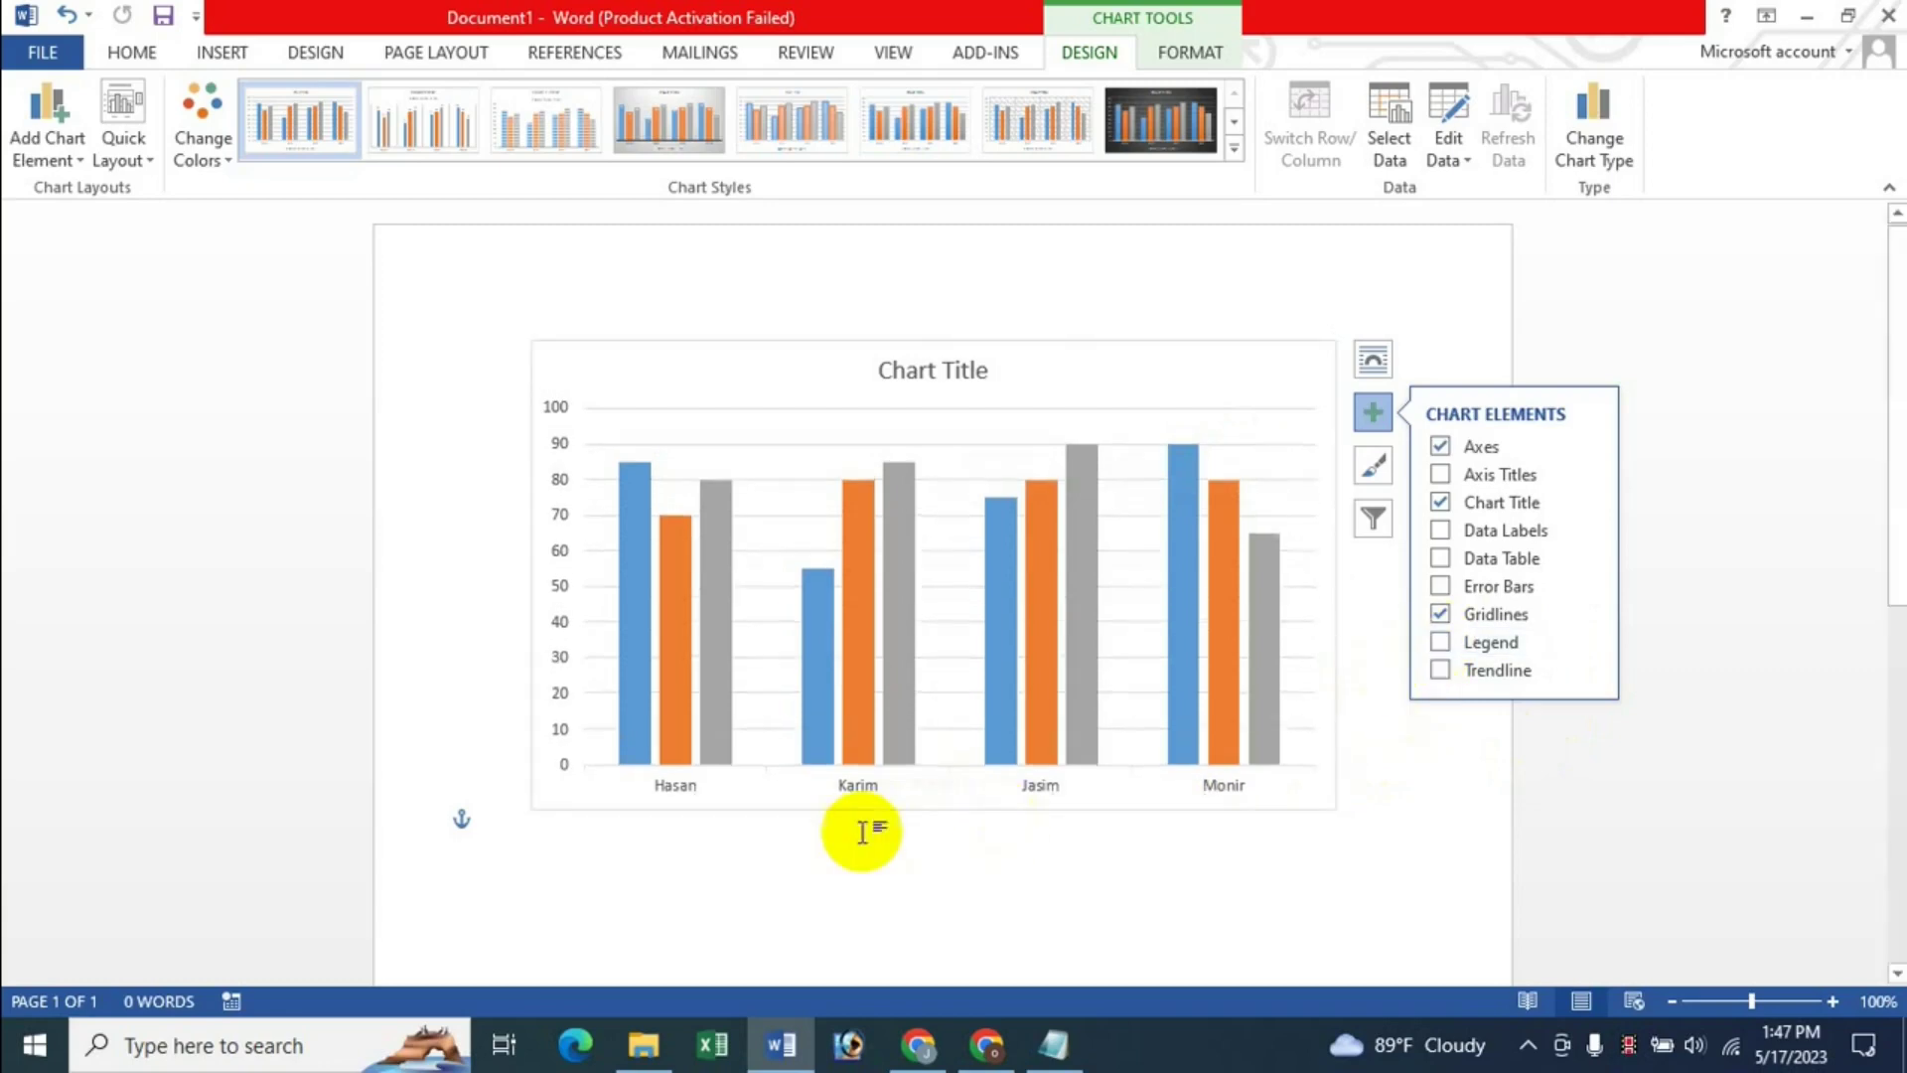
{"action": "left_click", "coordinate": [1439, 643]}
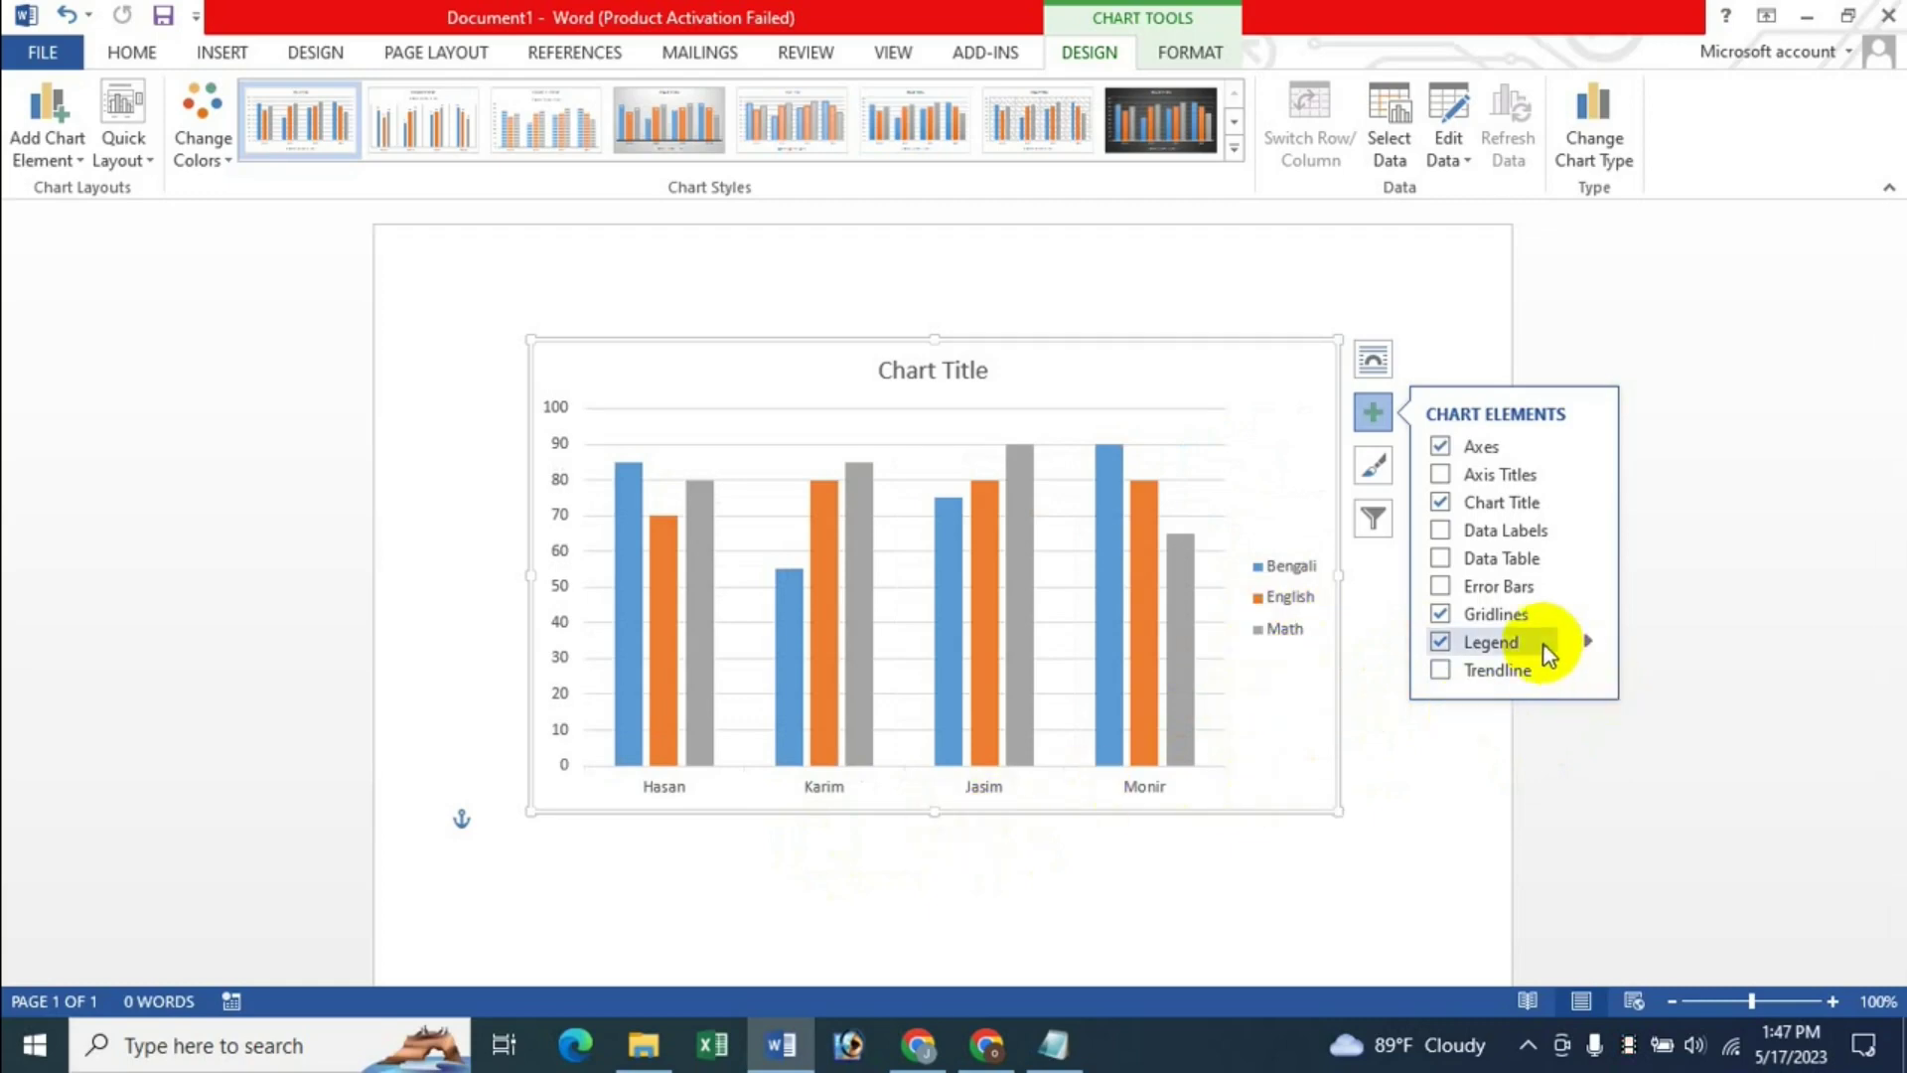
{"action": "left_click", "coordinate": [1587, 642]}
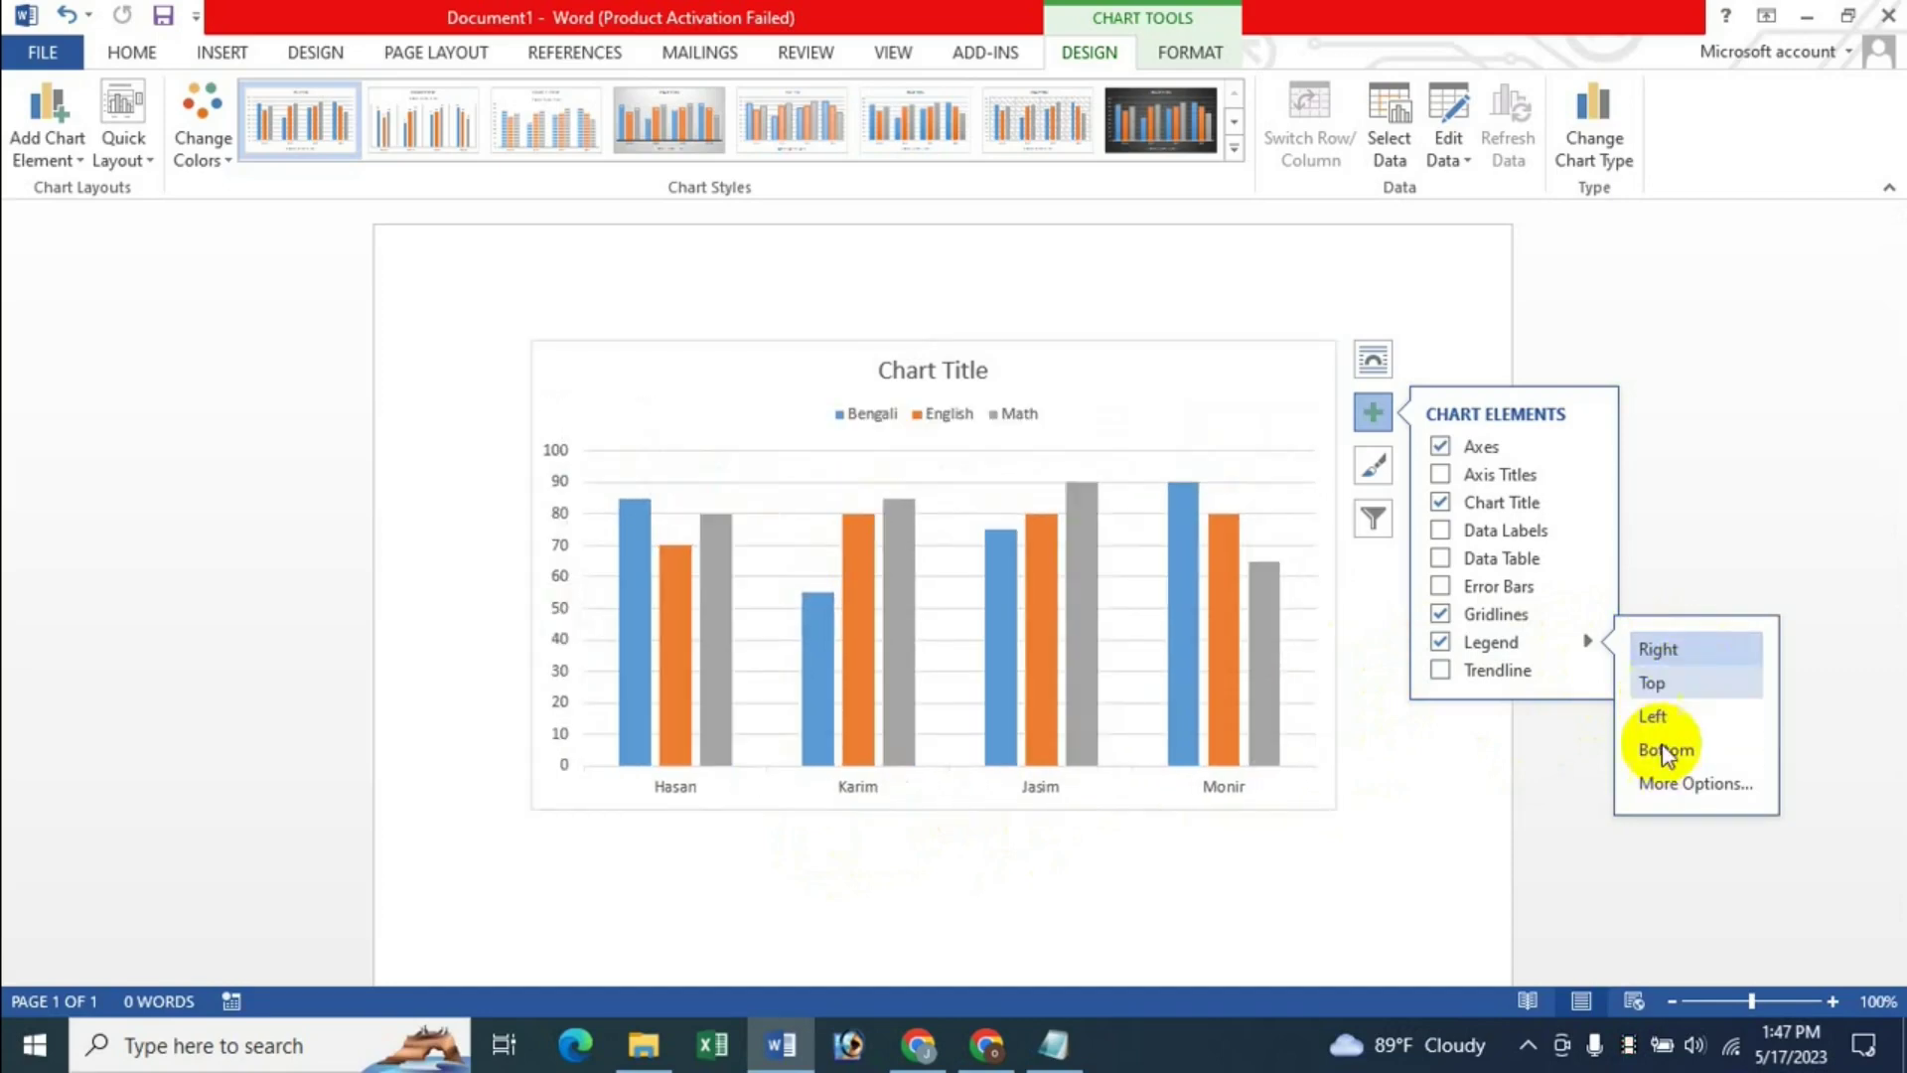
{"action": "left_click", "coordinate": [1661, 755]}
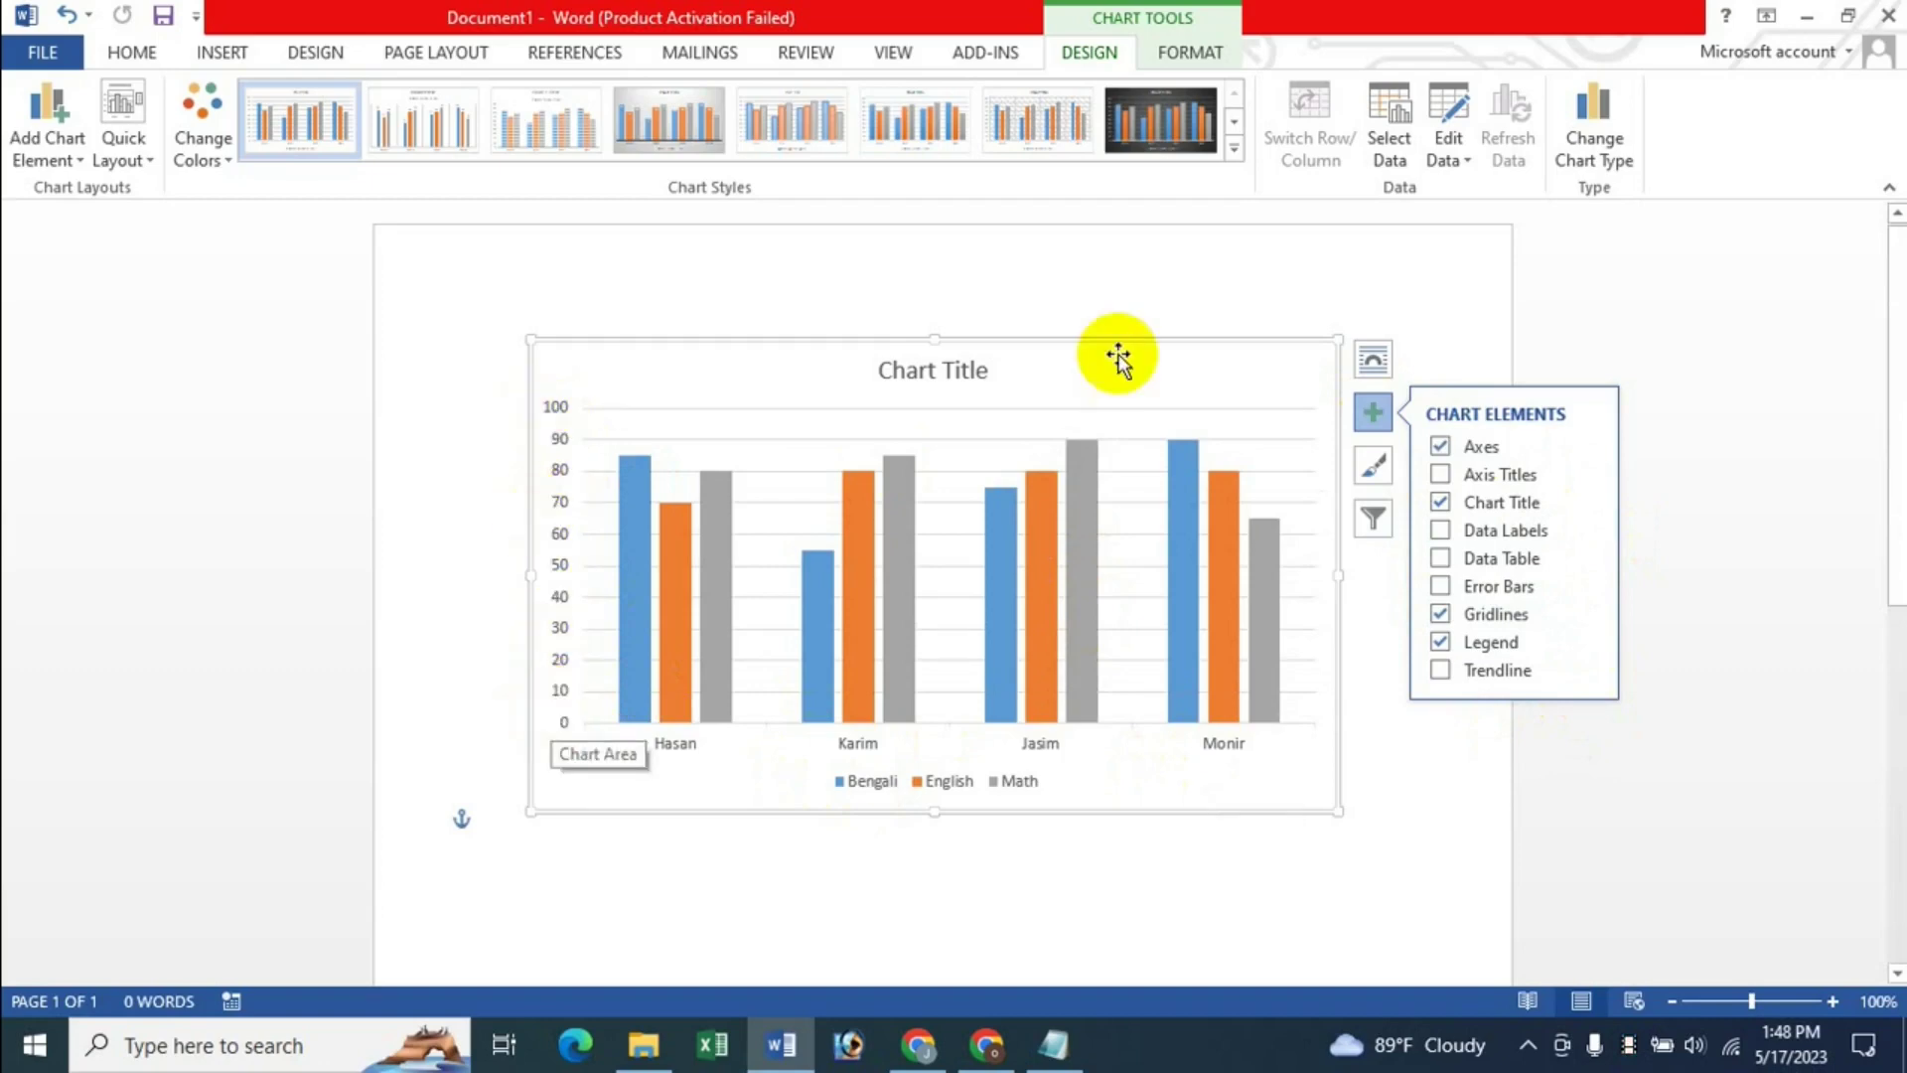
- Toggle the primary horizontal and vertical axes off and back on, then open the horizontal axis More Options
{"action": "left_click", "coordinate": [1586, 449]}
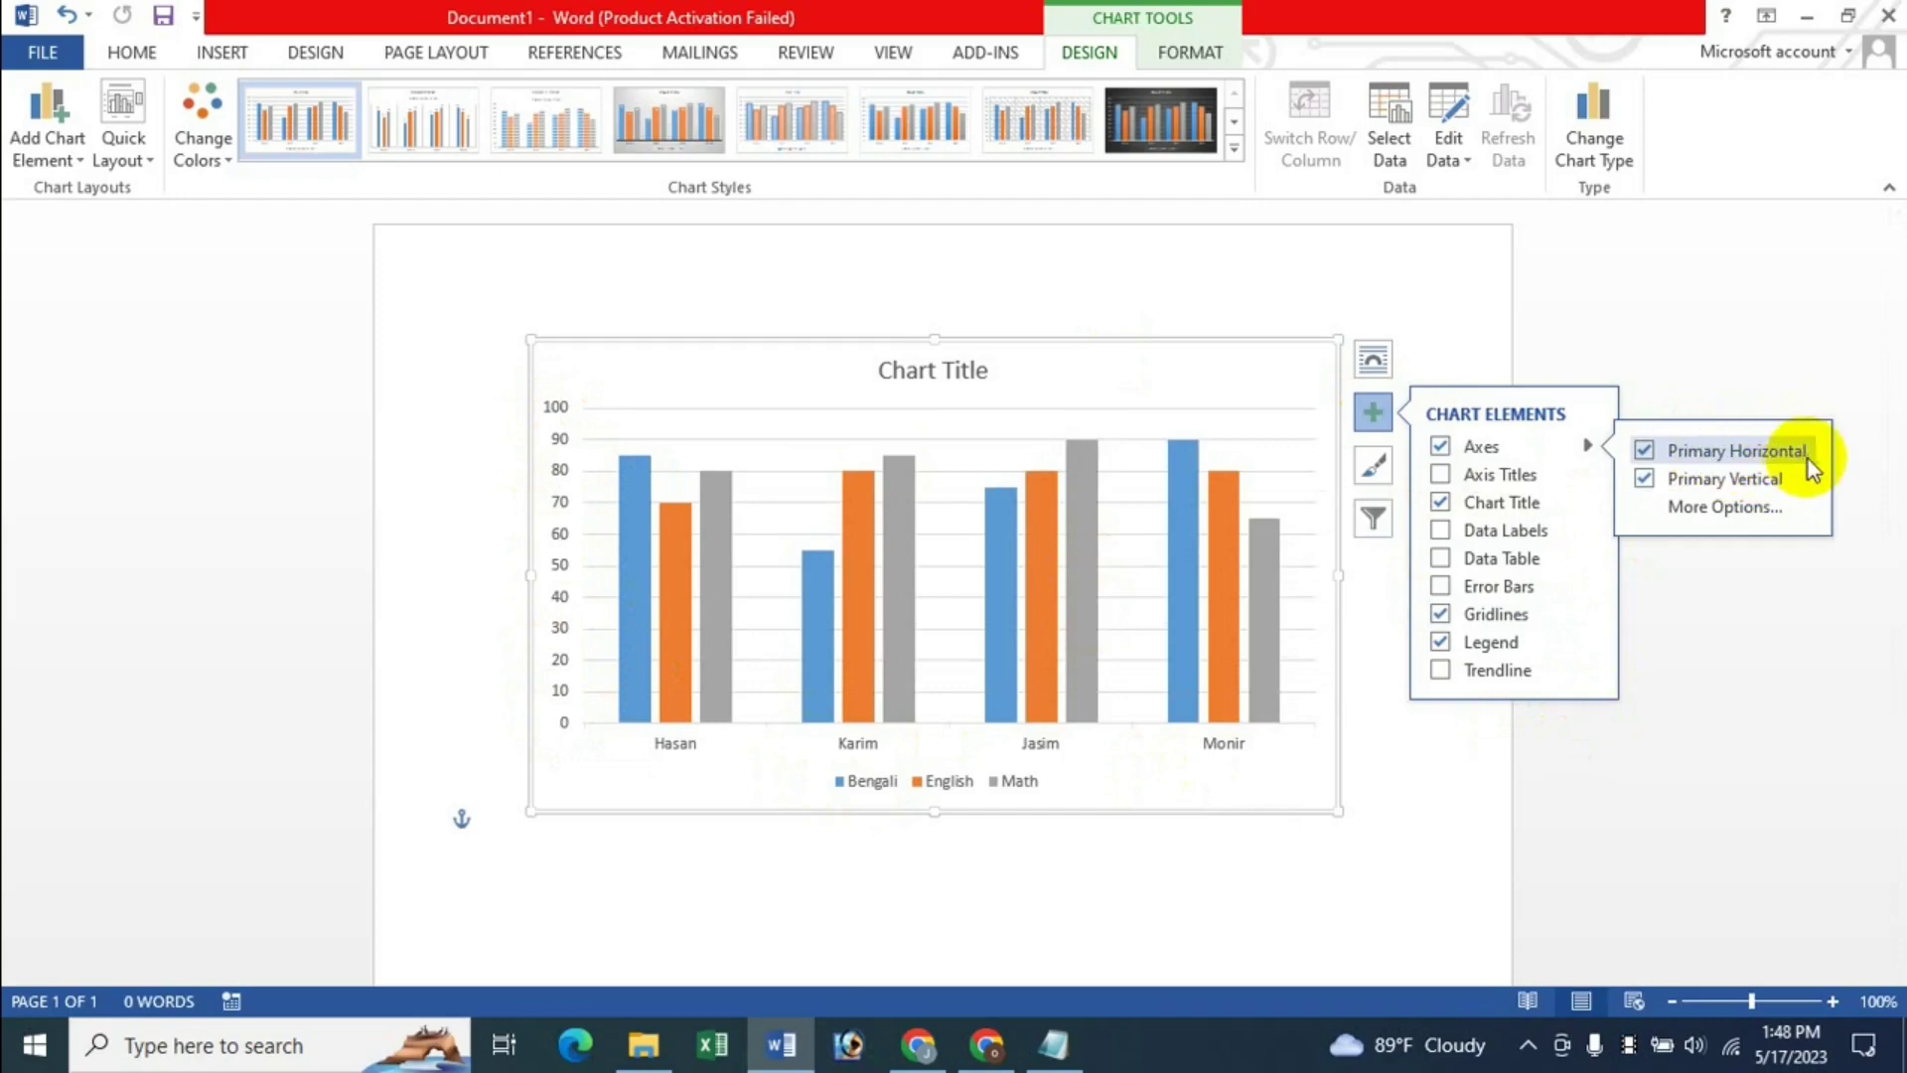
{"action": "left_click", "coordinate": [1645, 452]}
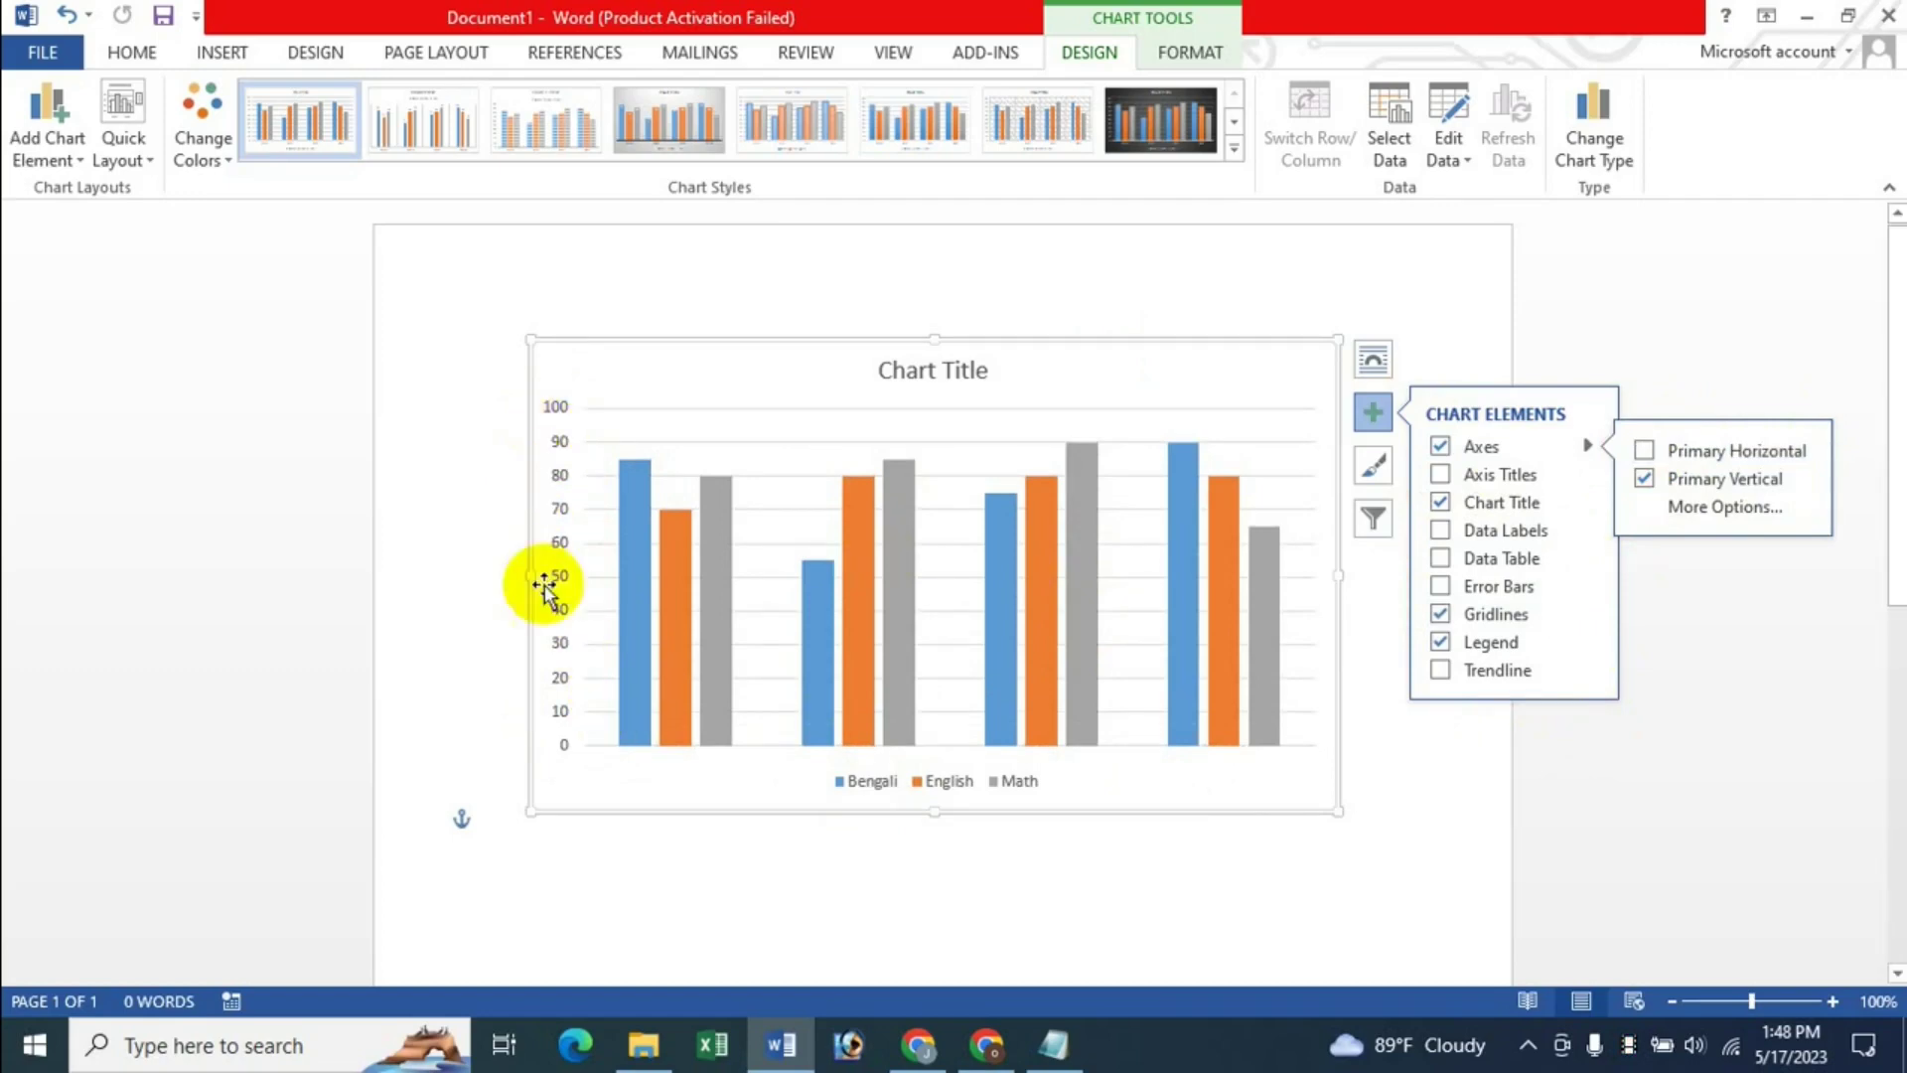
{"action": "left_click", "coordinate": [1645, 451]}
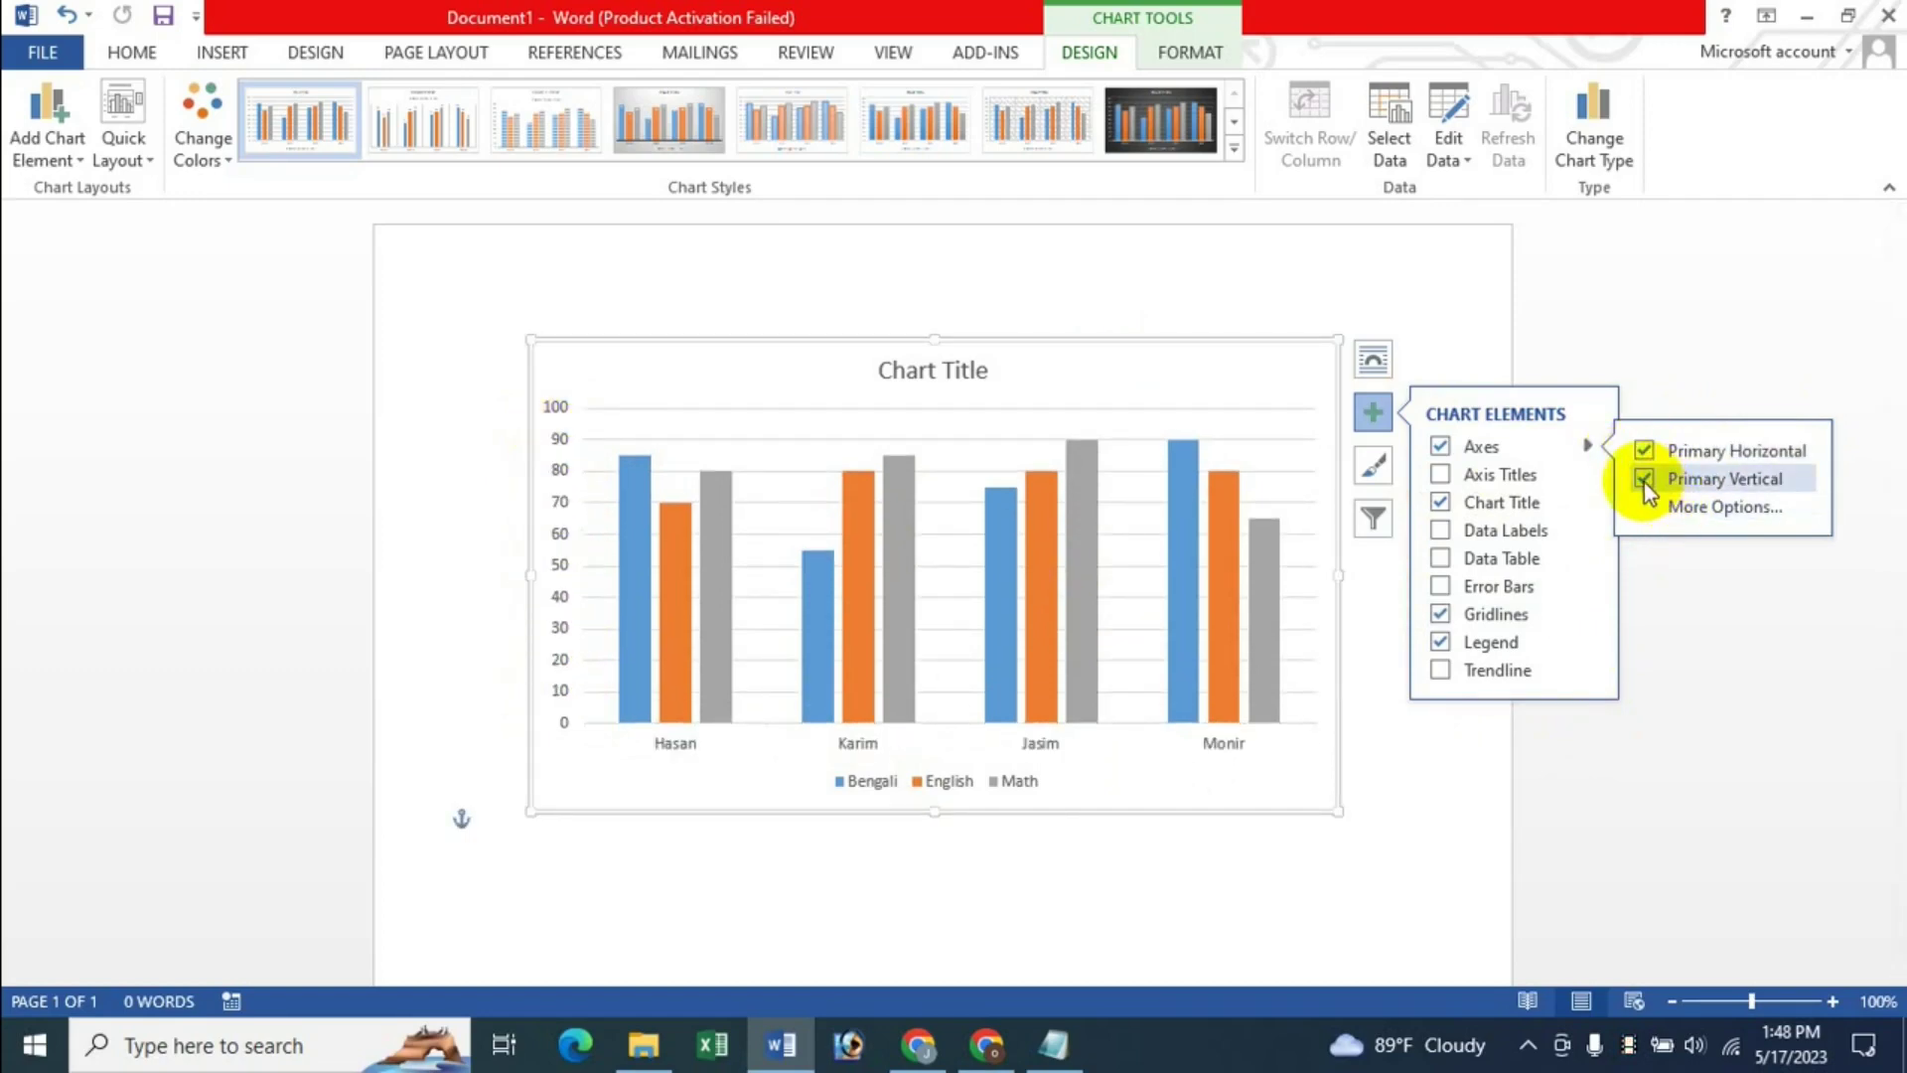
{"action": "left_click", "coordinate": [1644, 480]}
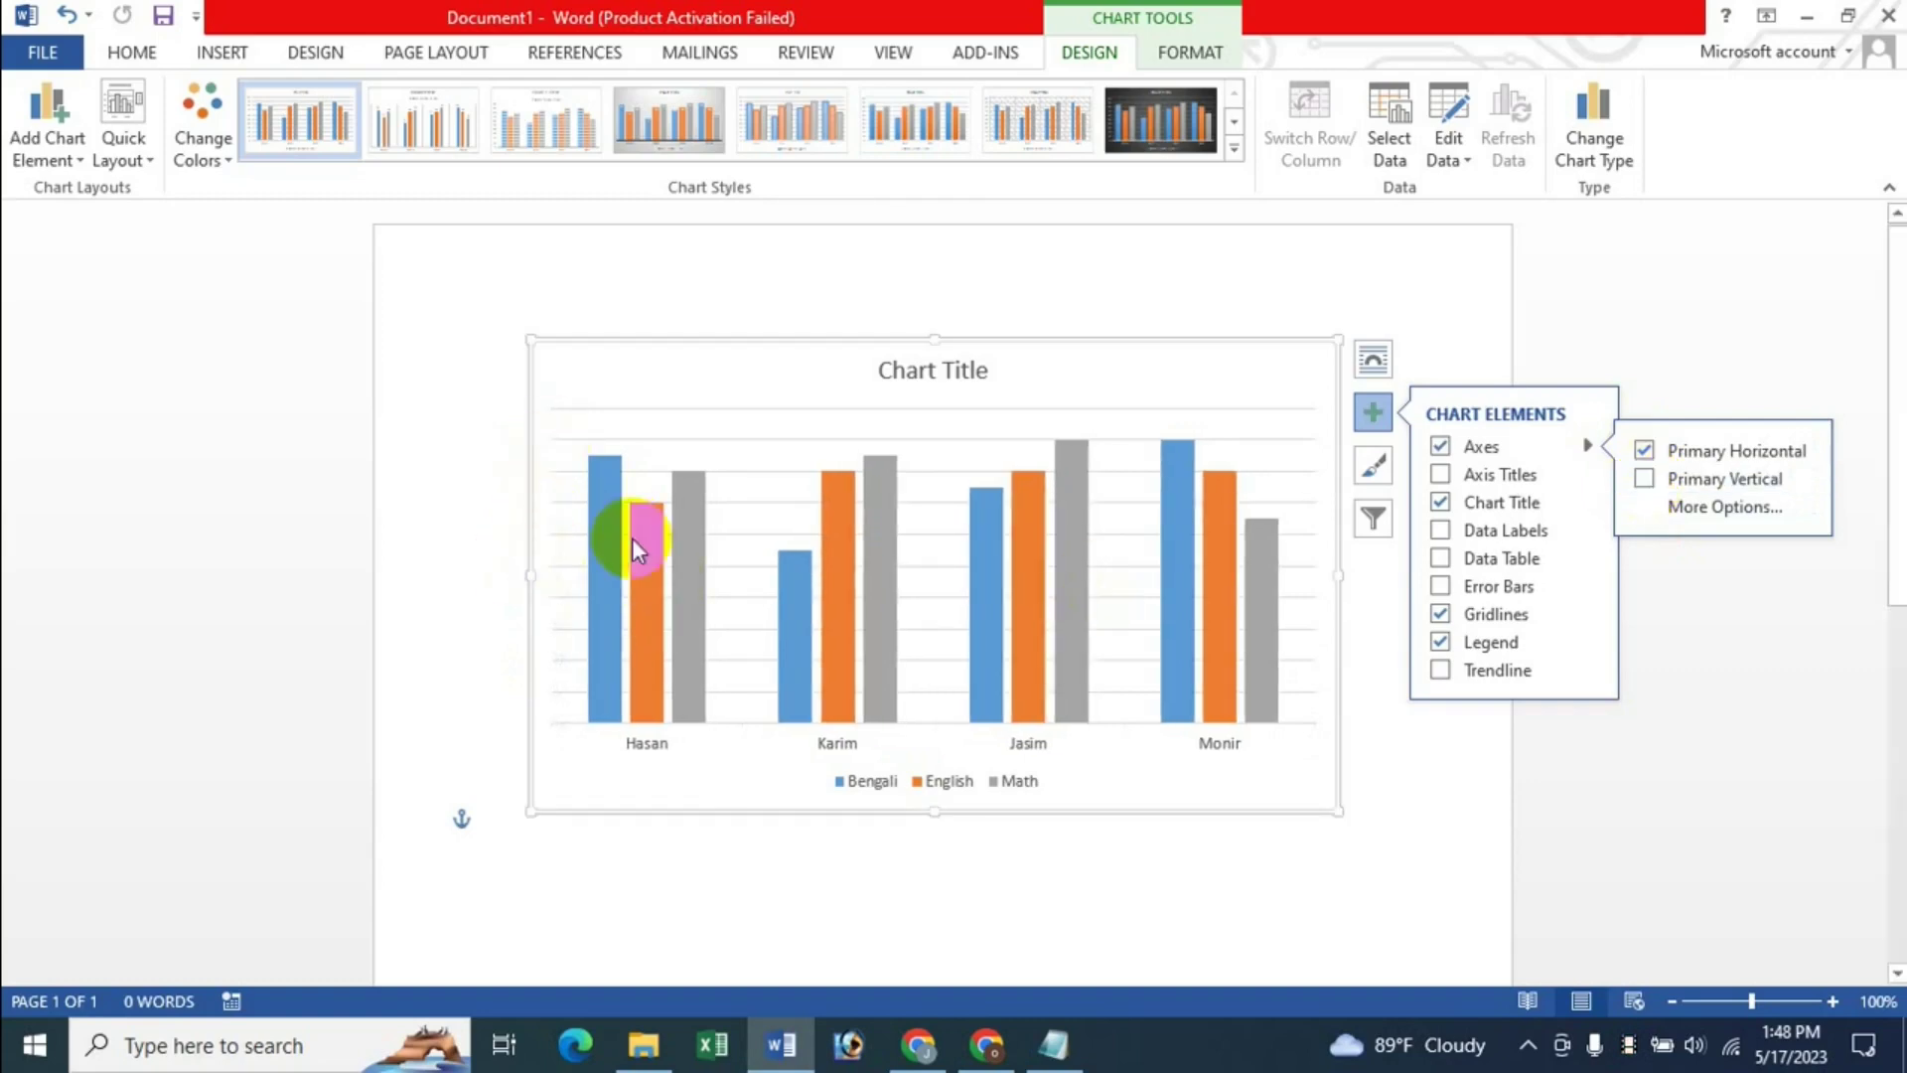
{"action": "left_click", "coordinate": [1644, 479]}
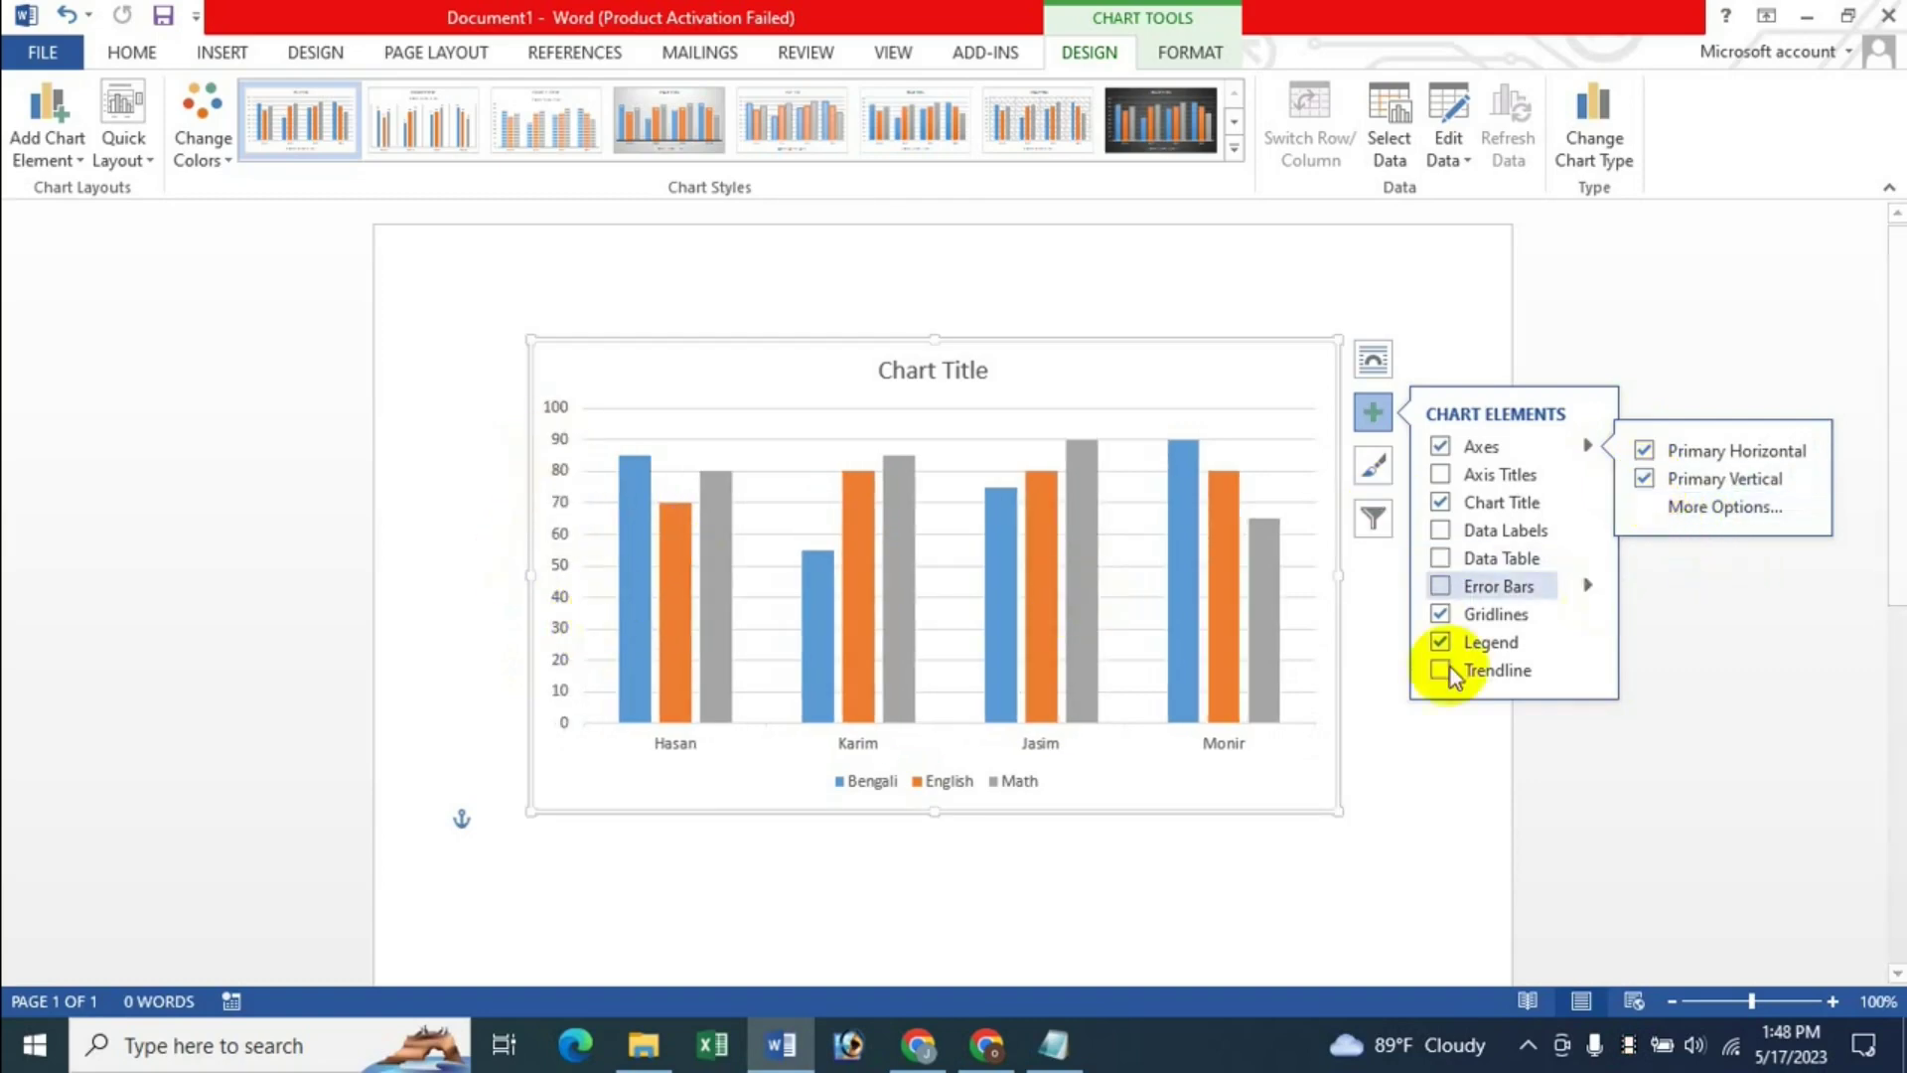
{"action": "left_click", "coordinate": [1649, 451]}
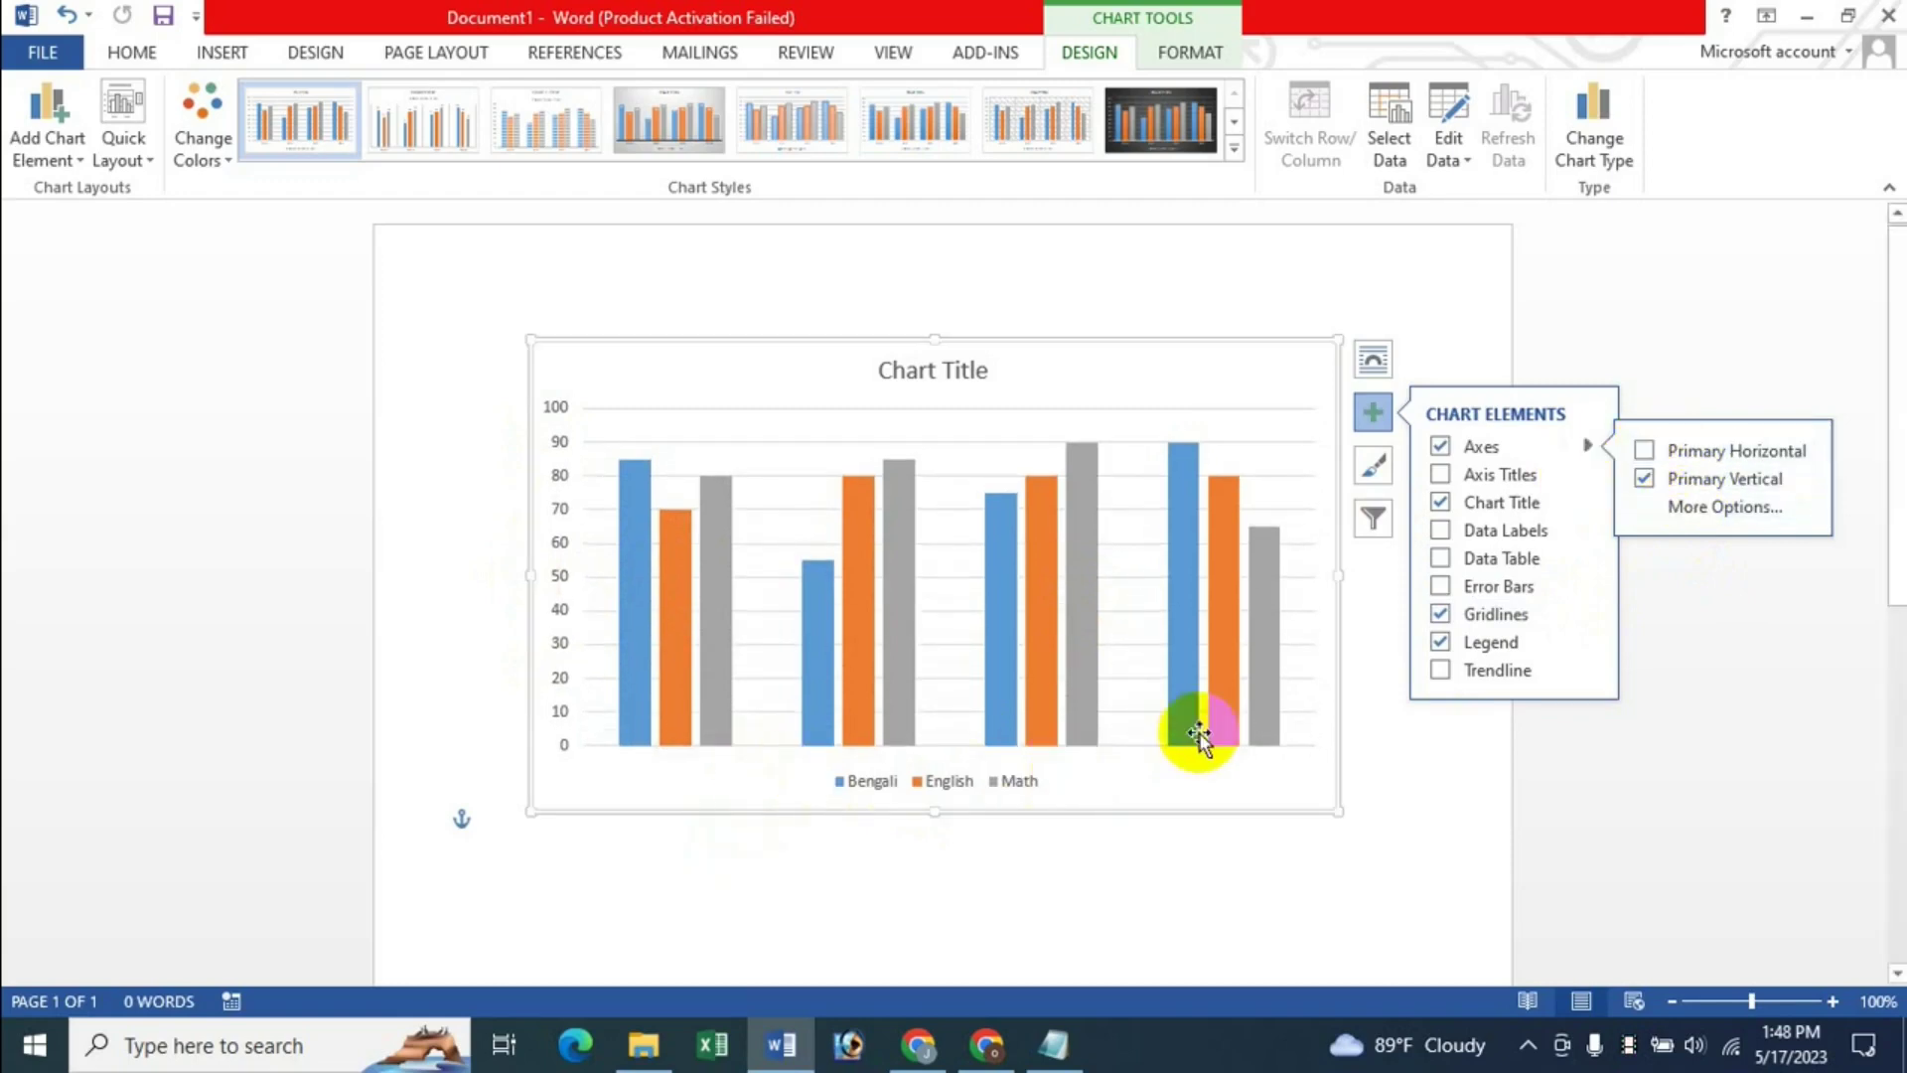
{"action": "left_click", "coordinate": [1647, 451]}
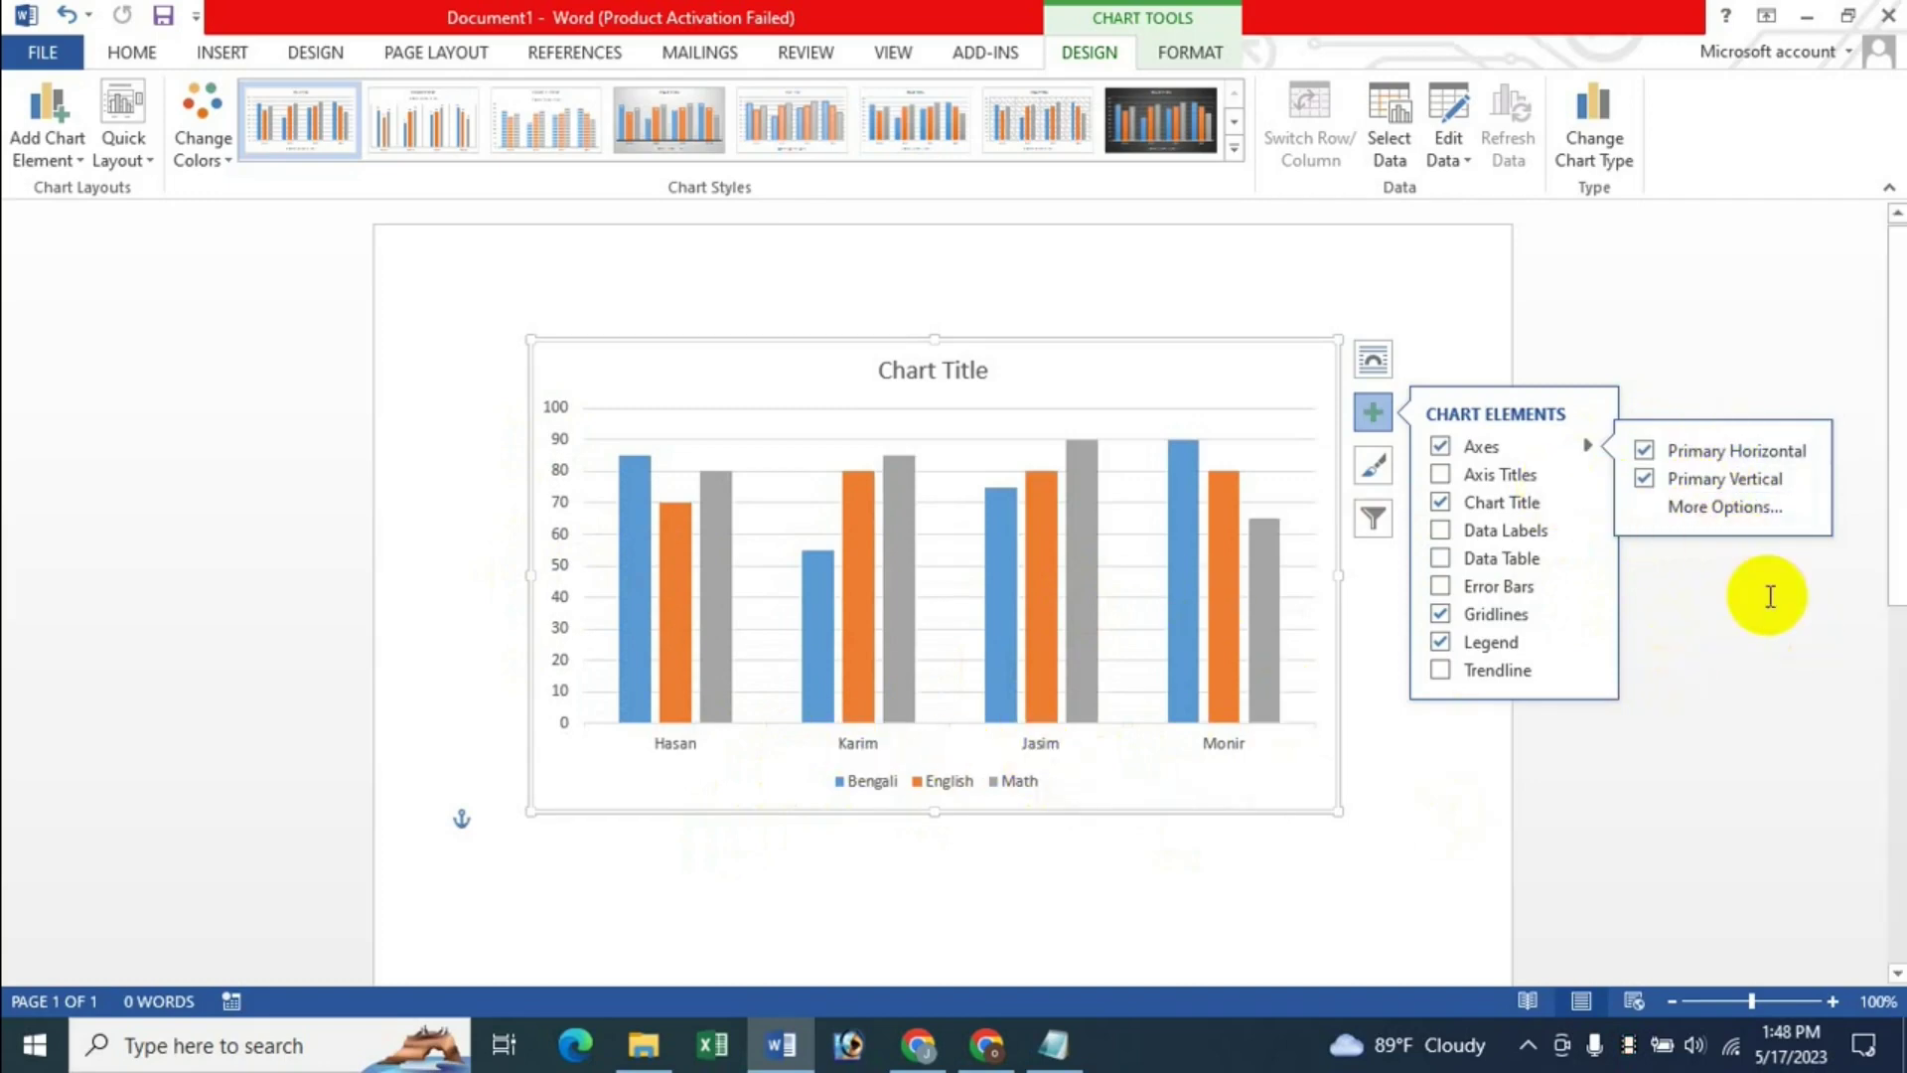
{"action": "left_click", "coordinate": [1709, 507]}
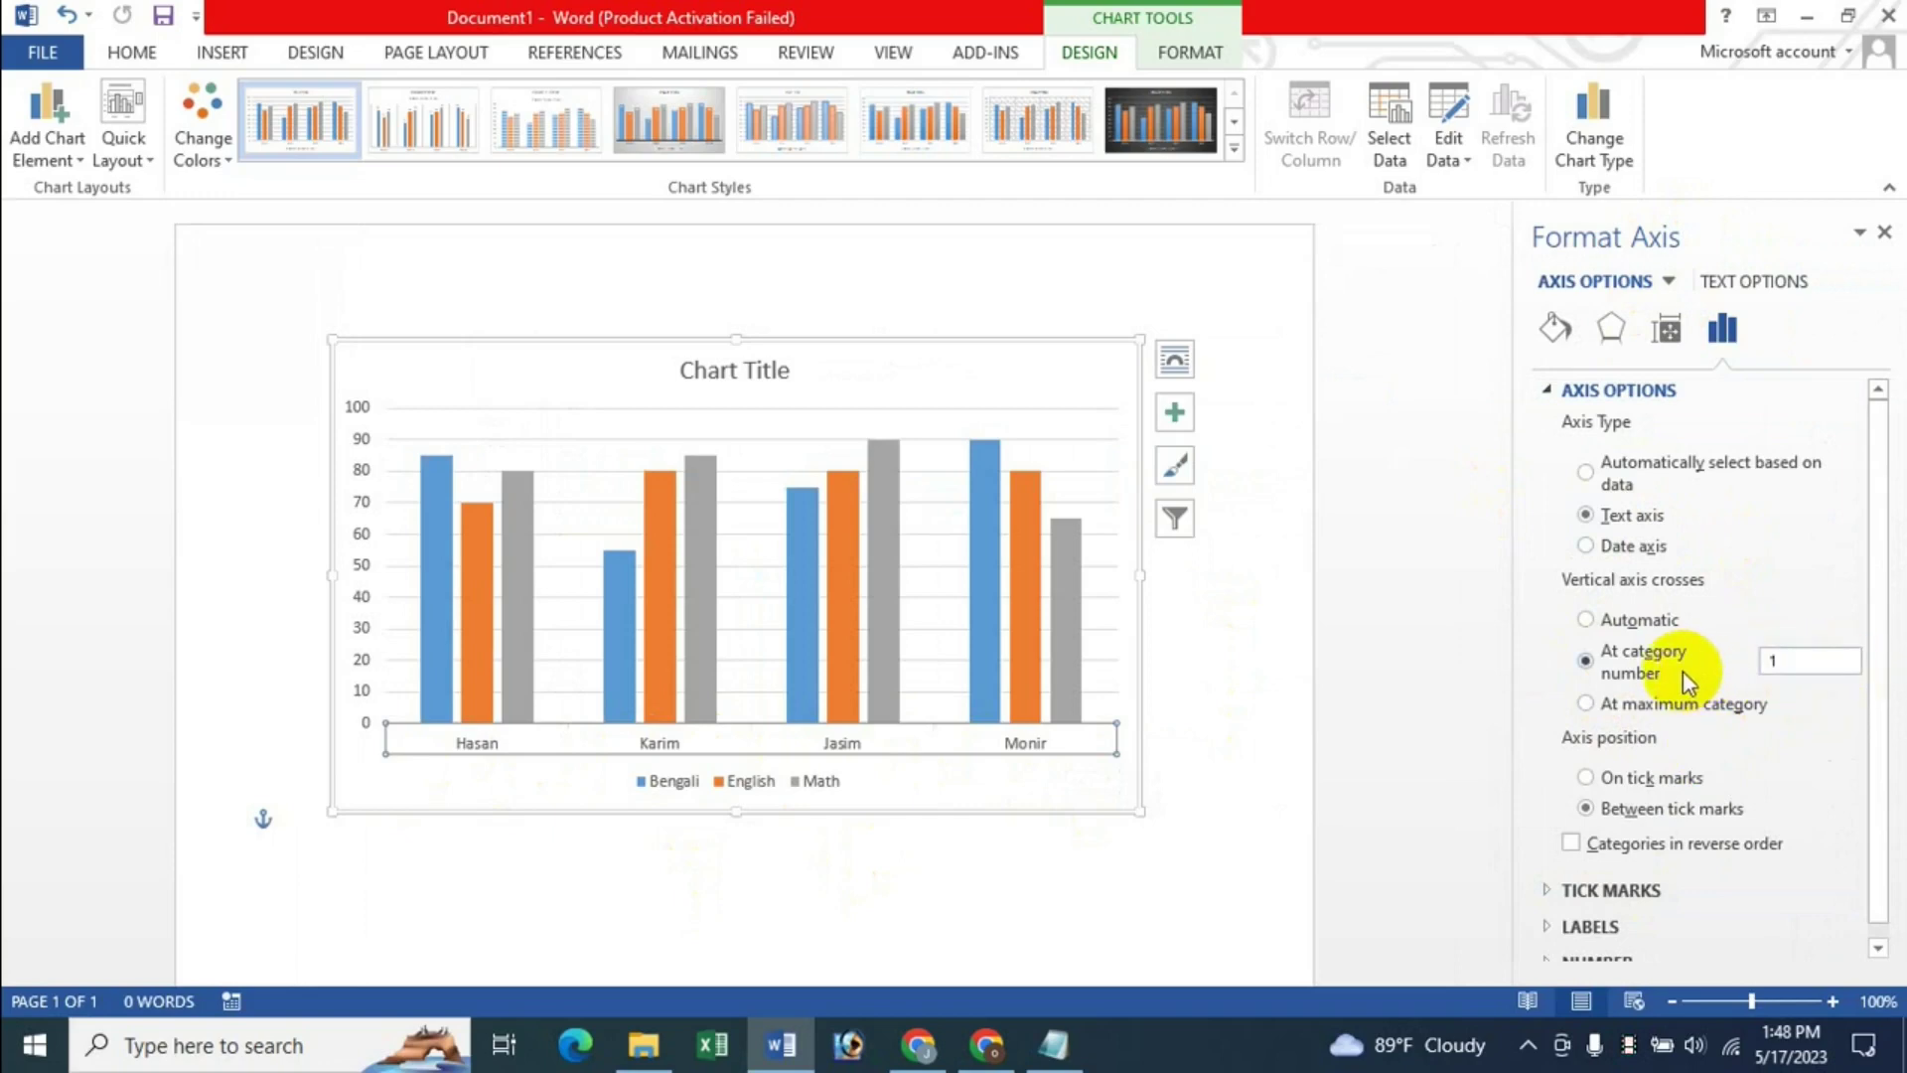
- Set the vertical axis to cross automatically, keeping categories between tick marks
{"action": "left_click", "coordinate": [1637, 622]}
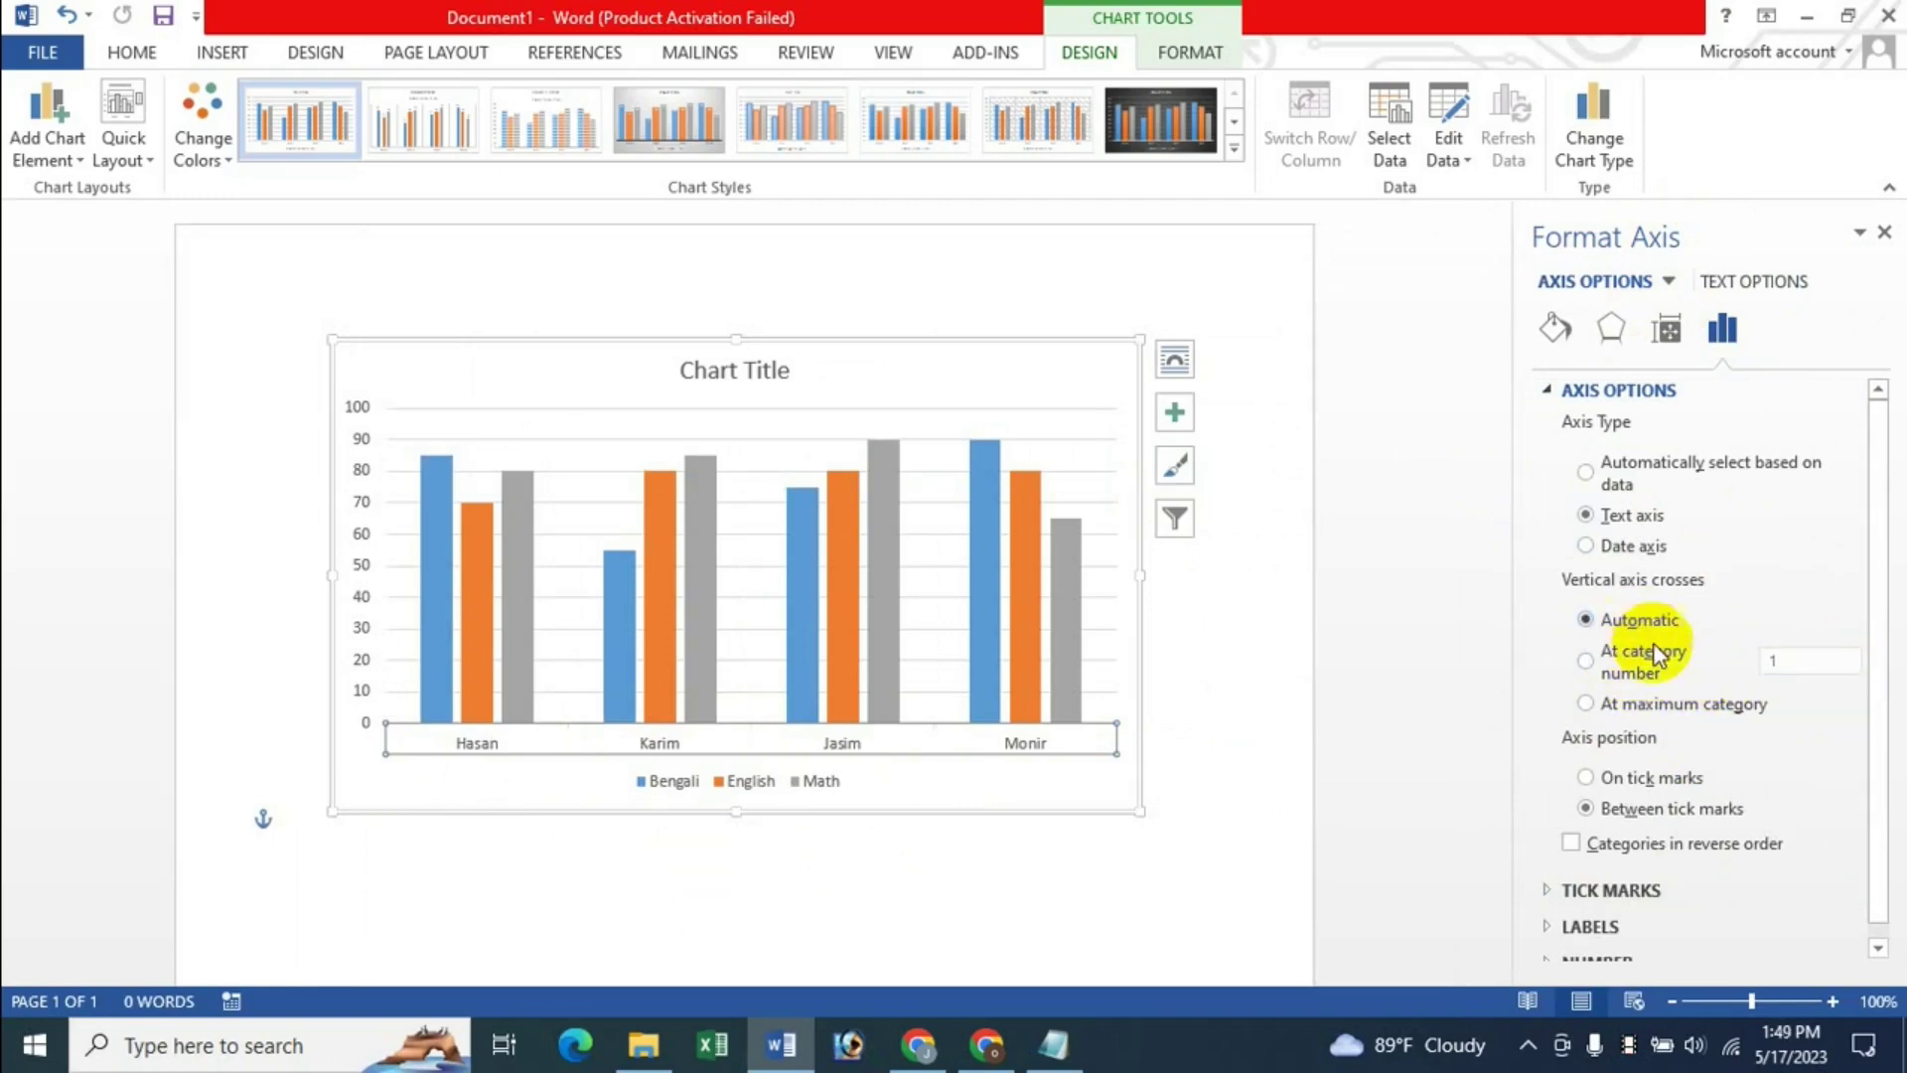
{"action": "left_click", "coordinate": [1637, 777]}
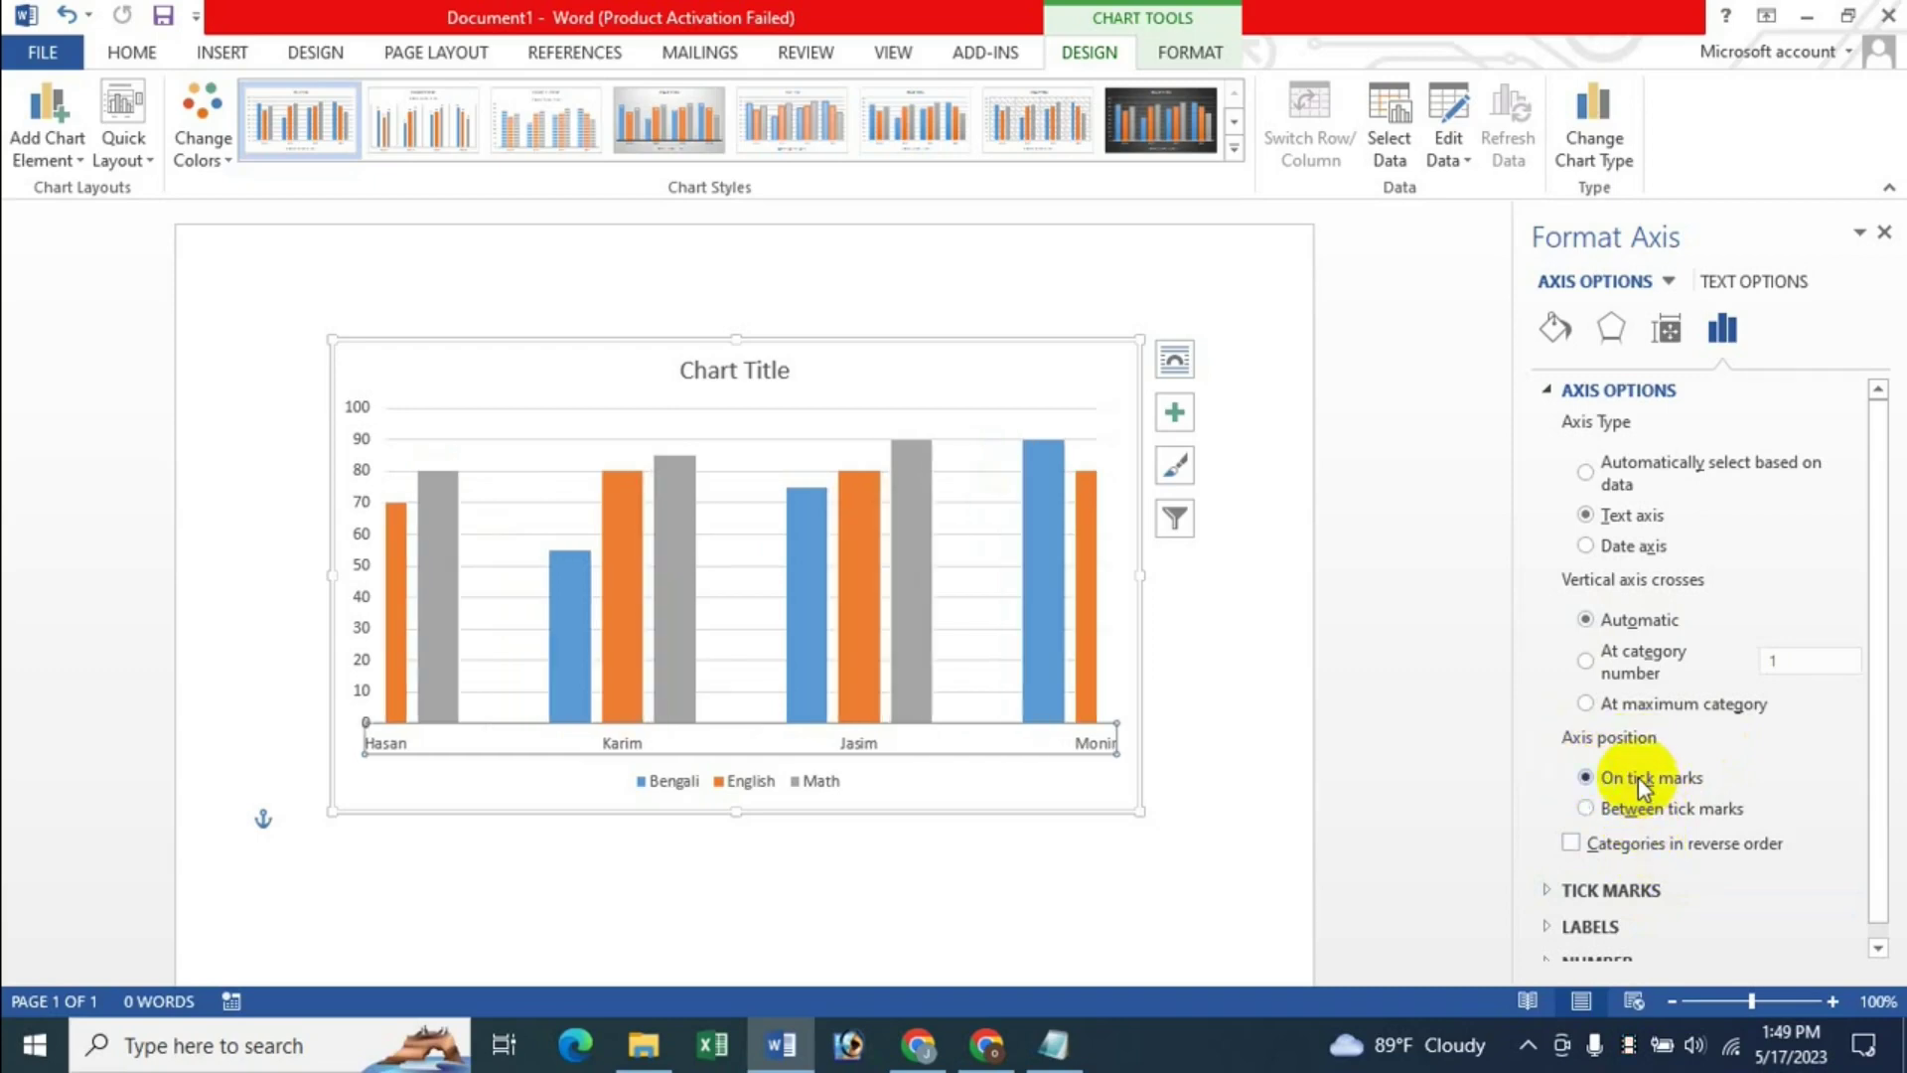
{"action": "left_click", "coordinate": [1630, 809]}
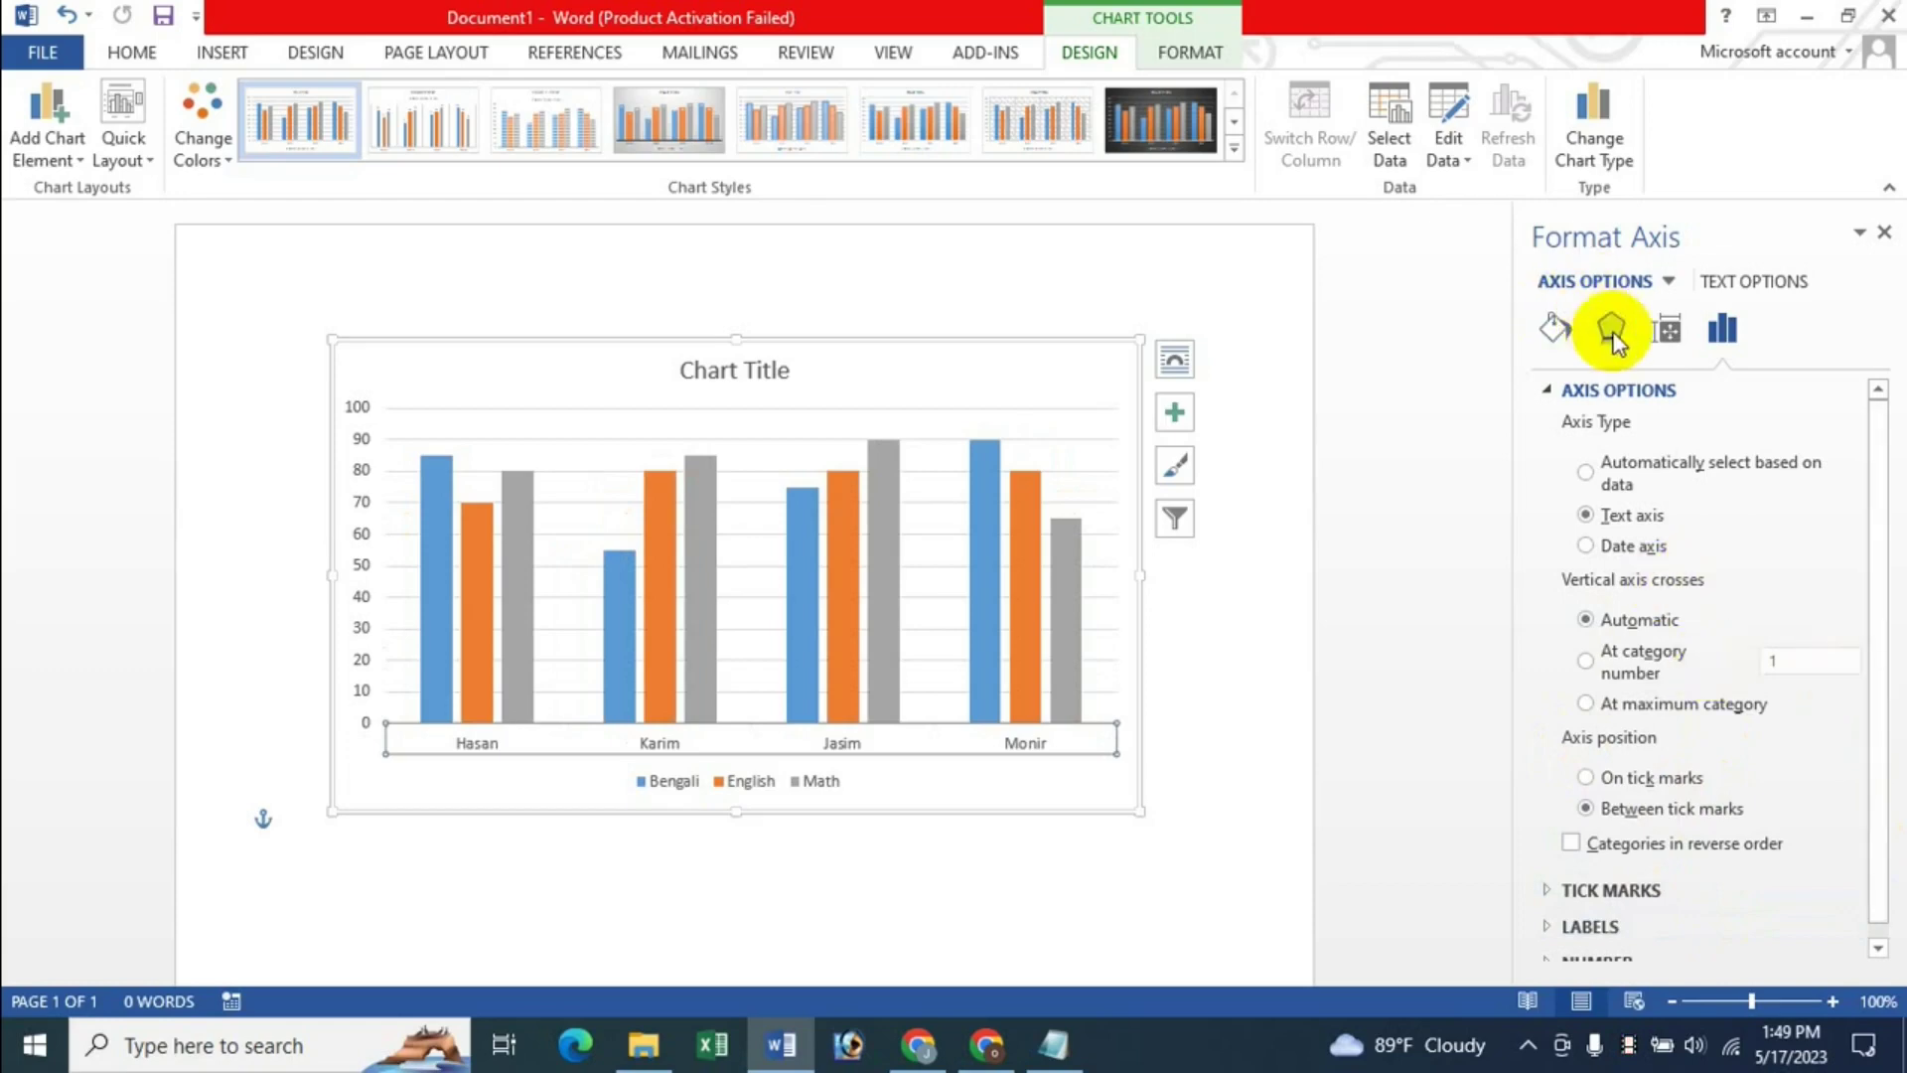
{"action": "left_click", "coordinate": [1671, 344]}
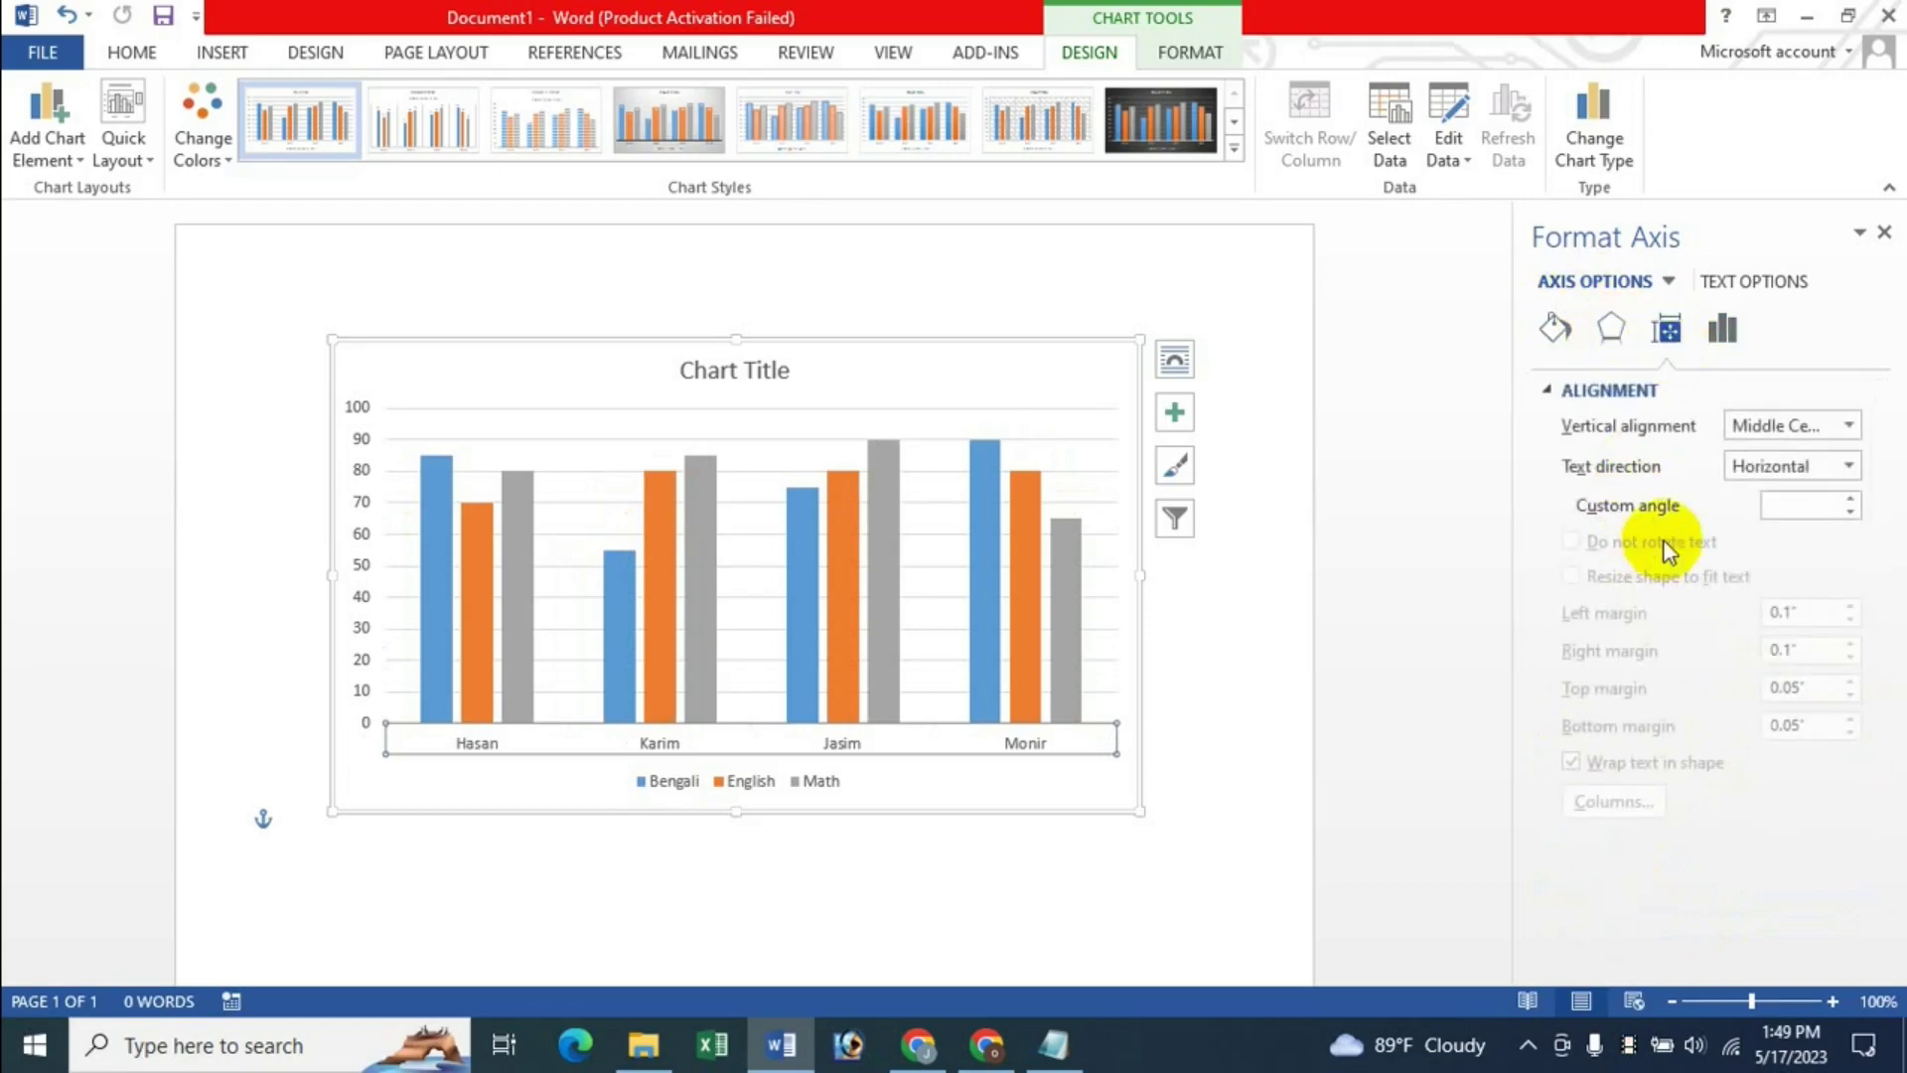
{"action": "left_click", "coordinate": [1610, 333]}
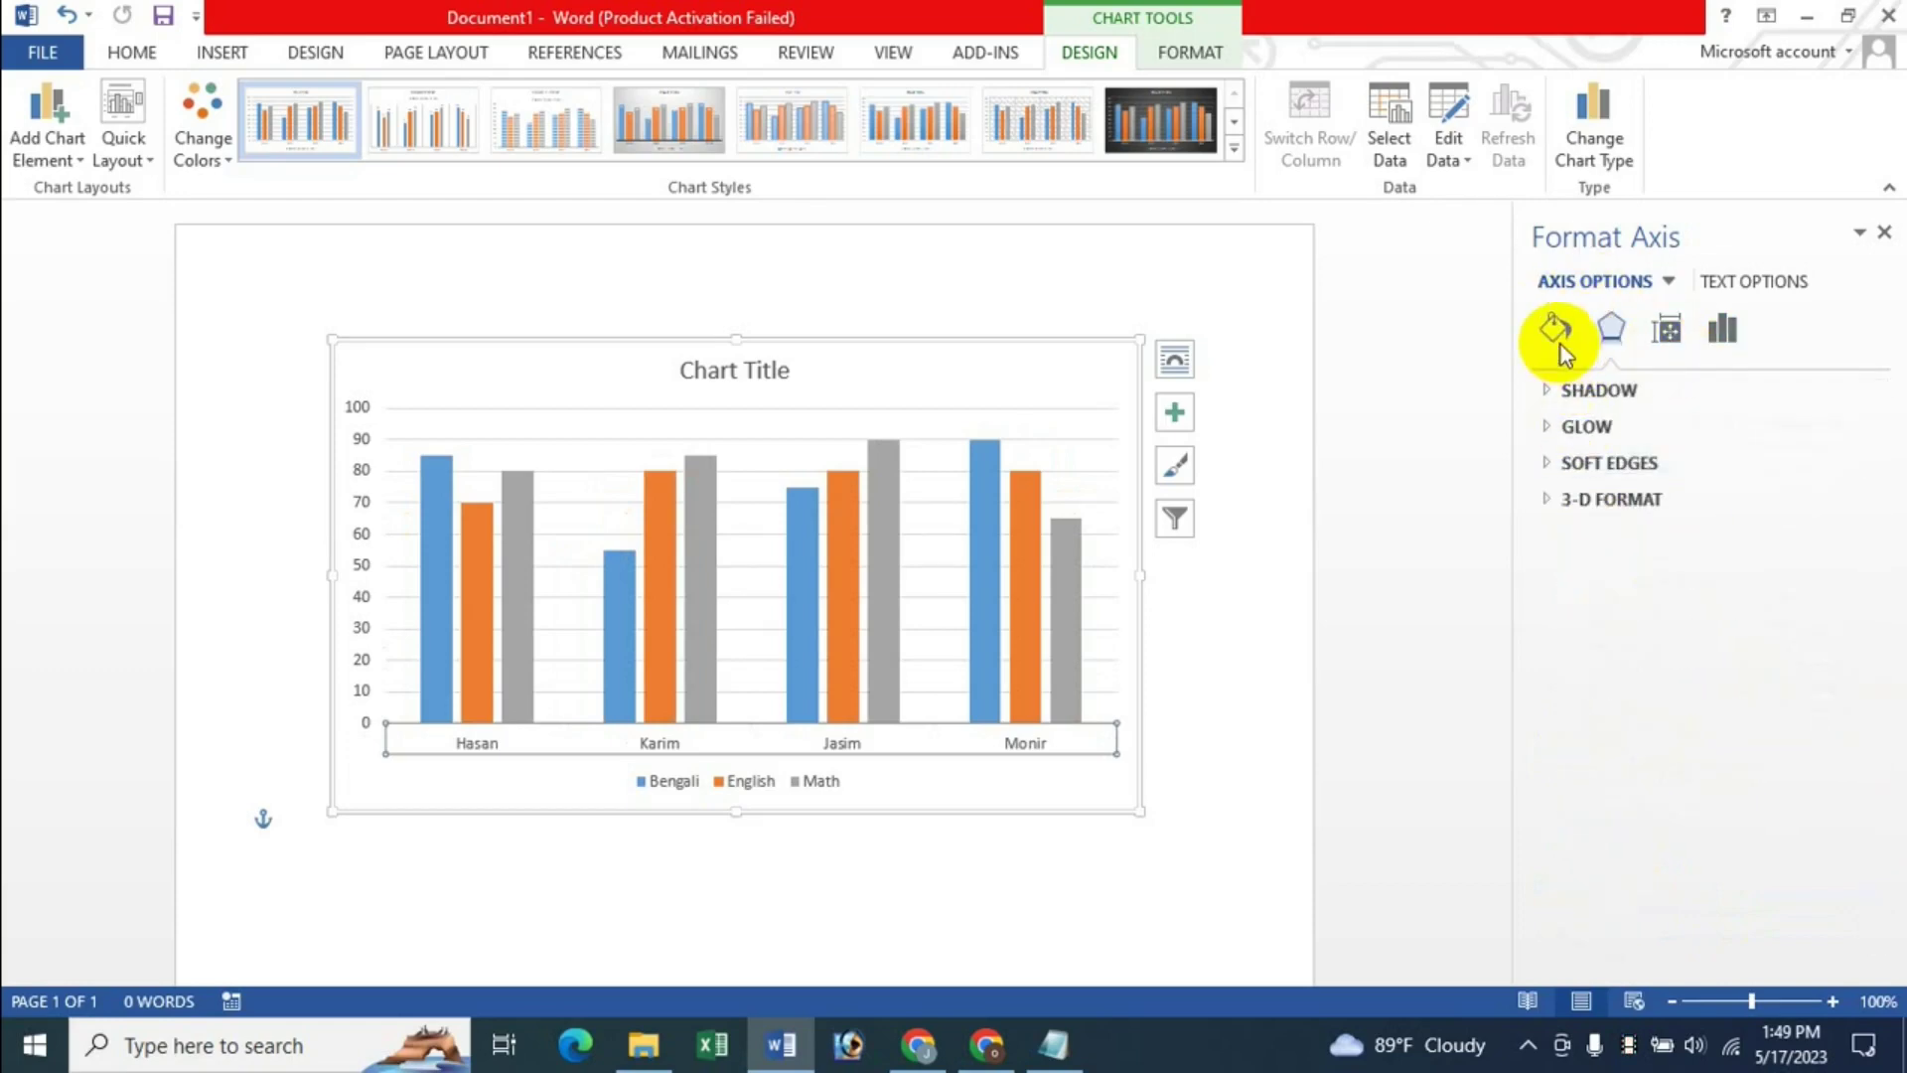
{"action": "left_click", "coordinate": [1554, 335]}
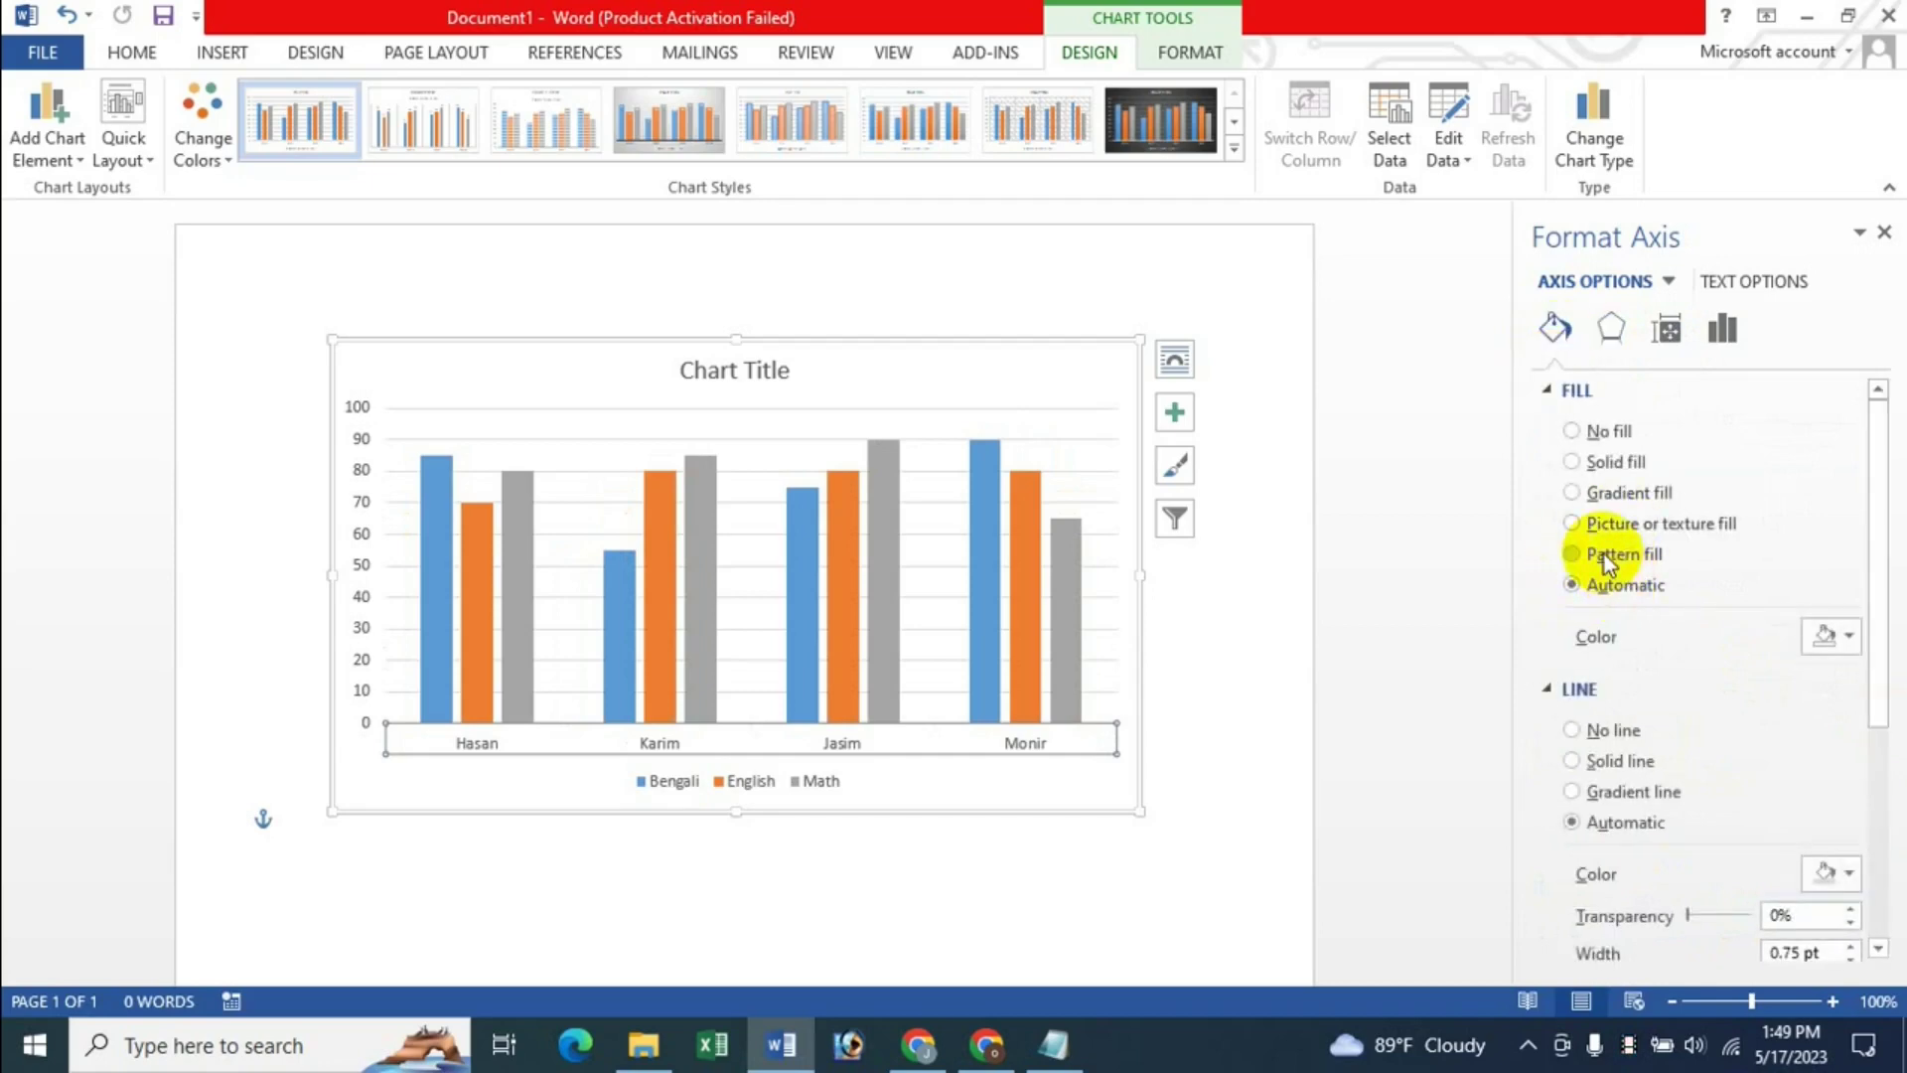
- Try pattern and gold gradient fills on the horizontal axis, then set No fill and close the pane
{"action": "left_click", "coordinate": [1605, 555]}
{"action": "left_click", "coordinate": [1725, 735]}
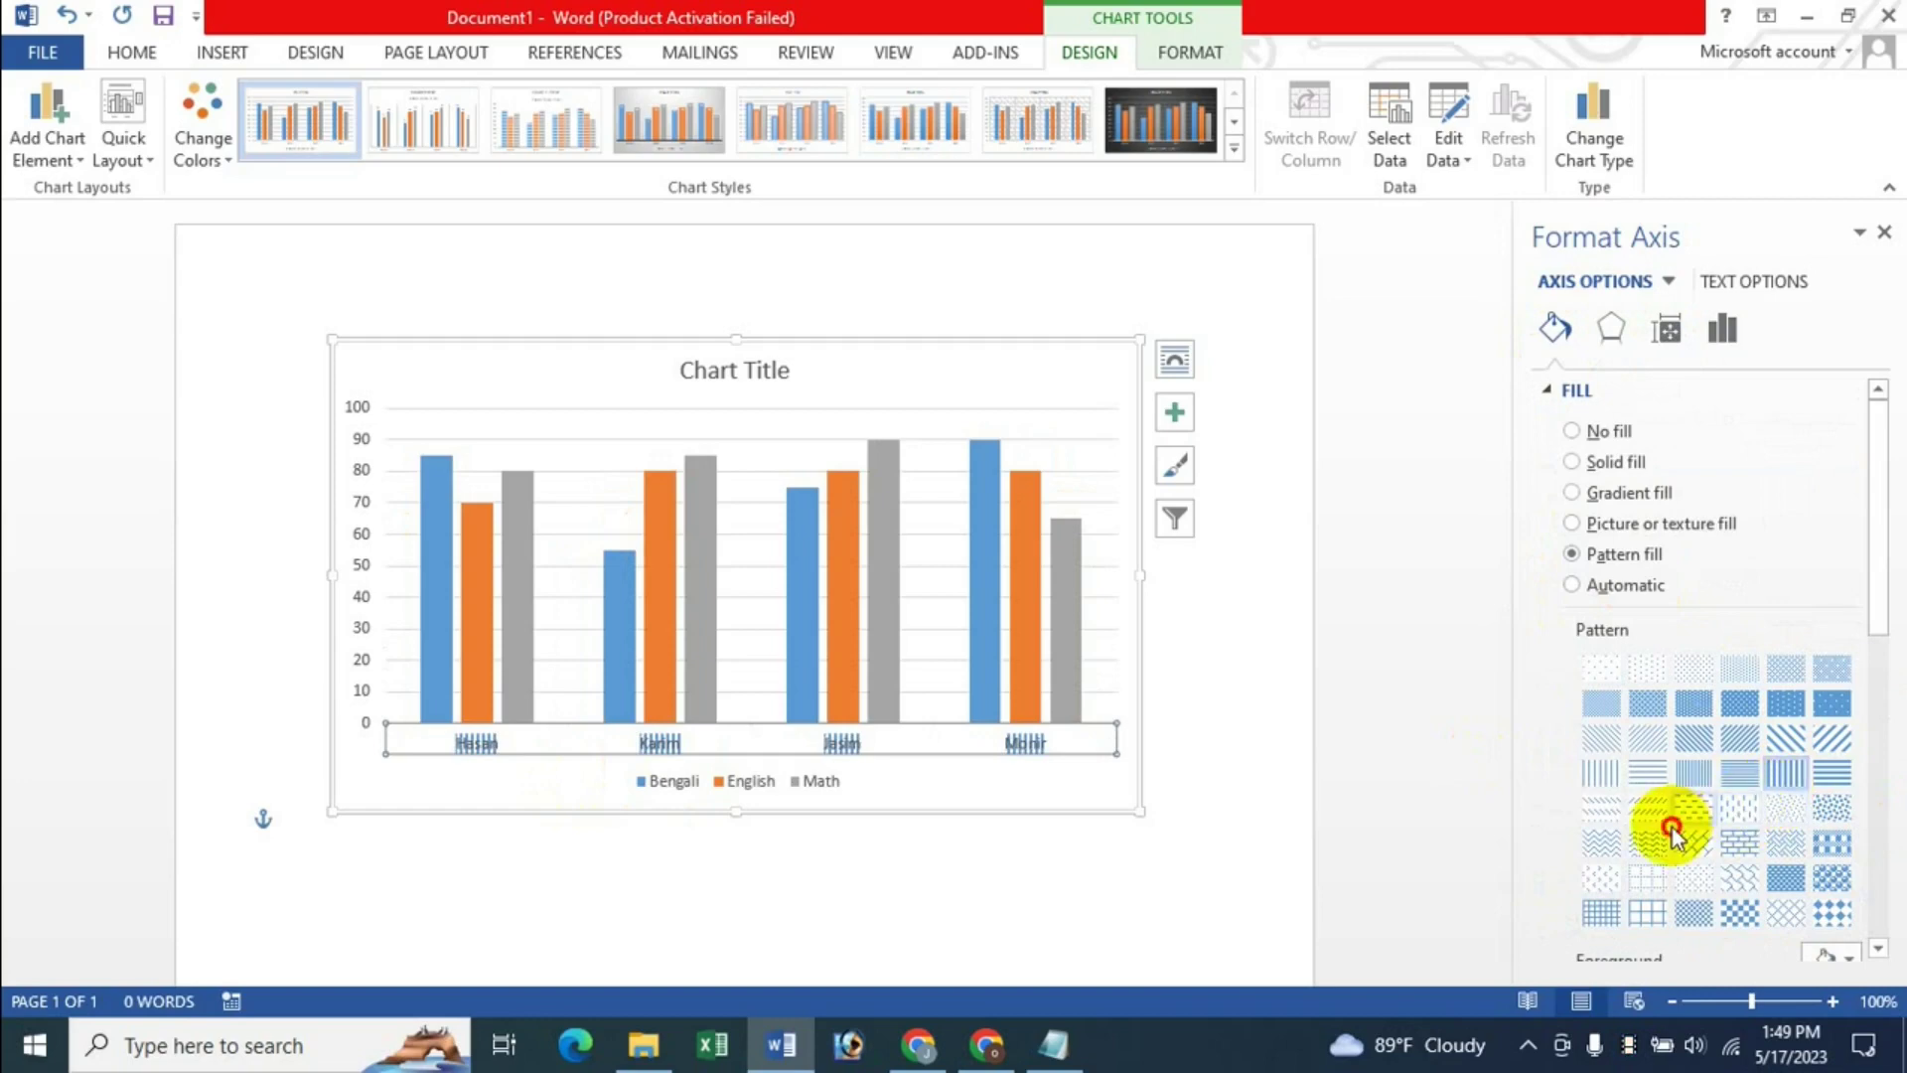
{"action": "left_click", "coordinate": [1601, 502]}
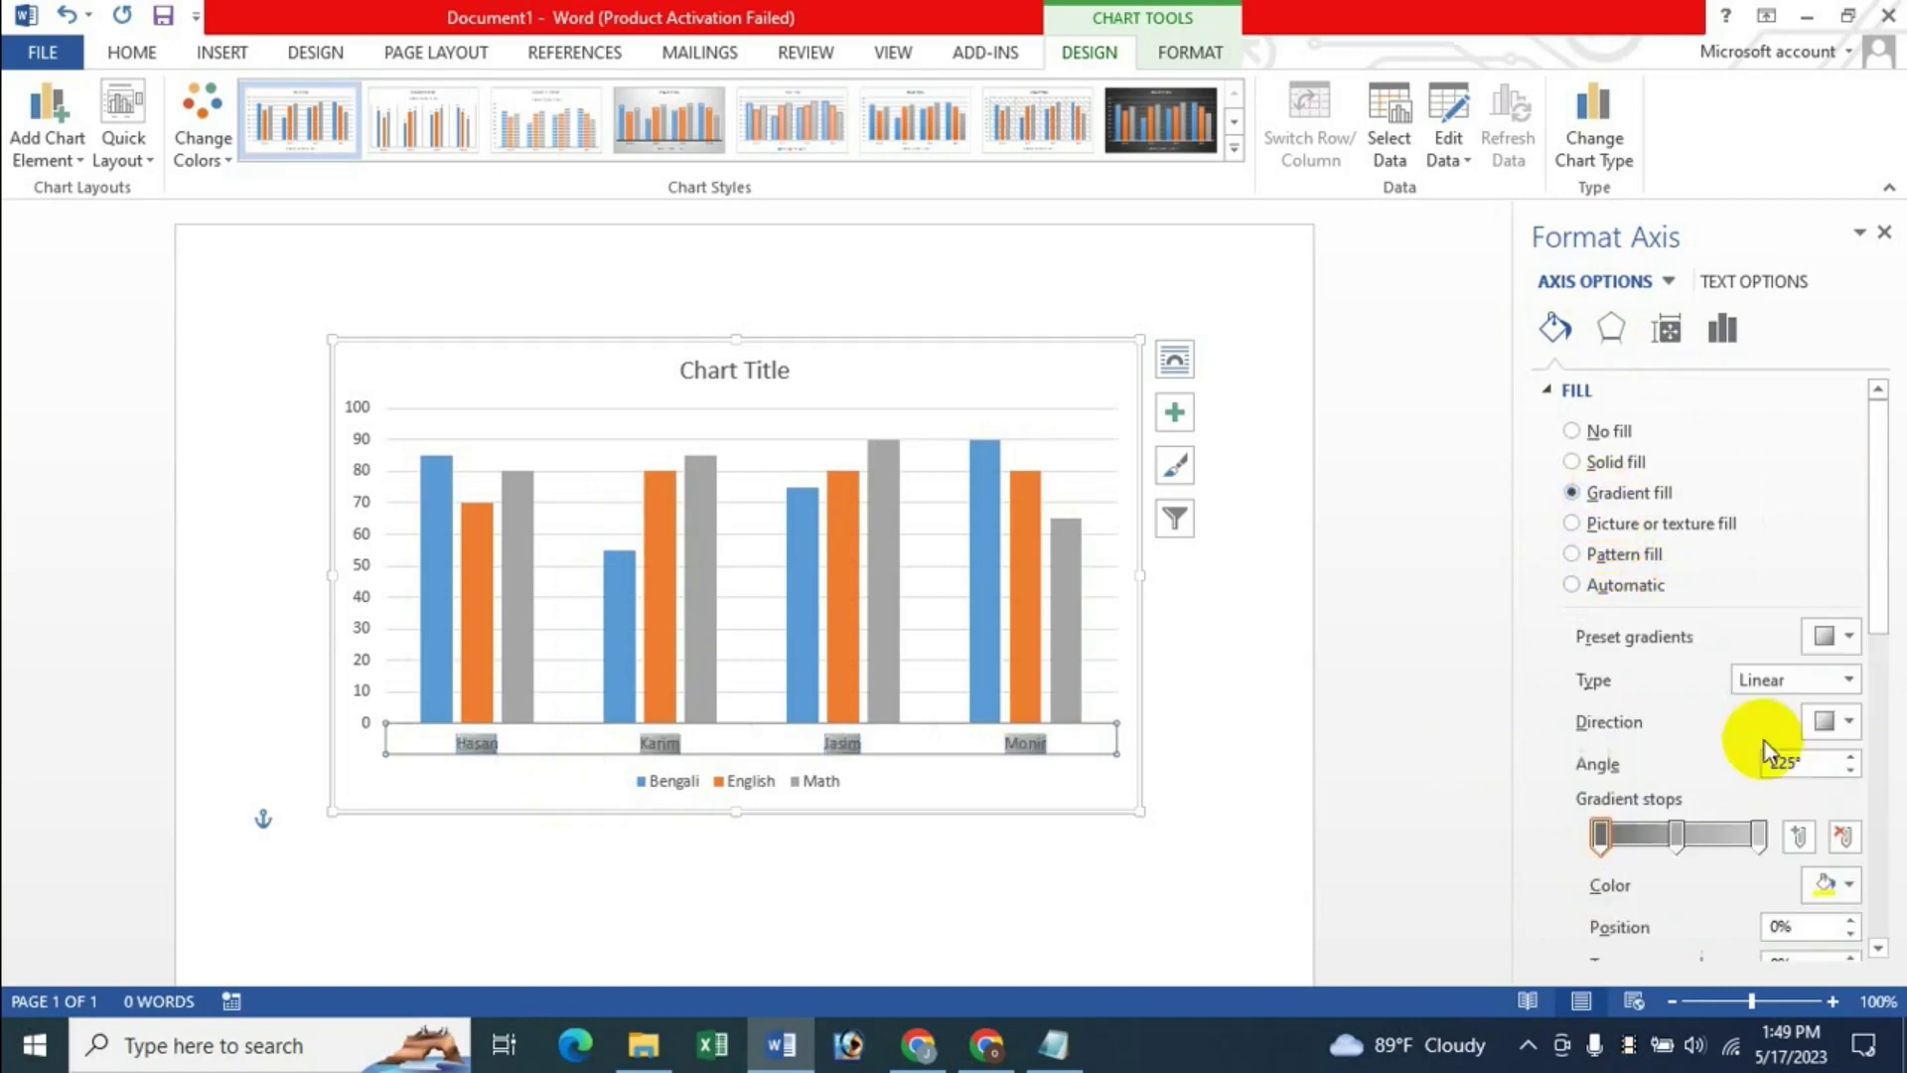
{"action": "left_click", "coordinate": [1843, 645]}
{"action": "left_click", "coordinate": [1750, 808]}
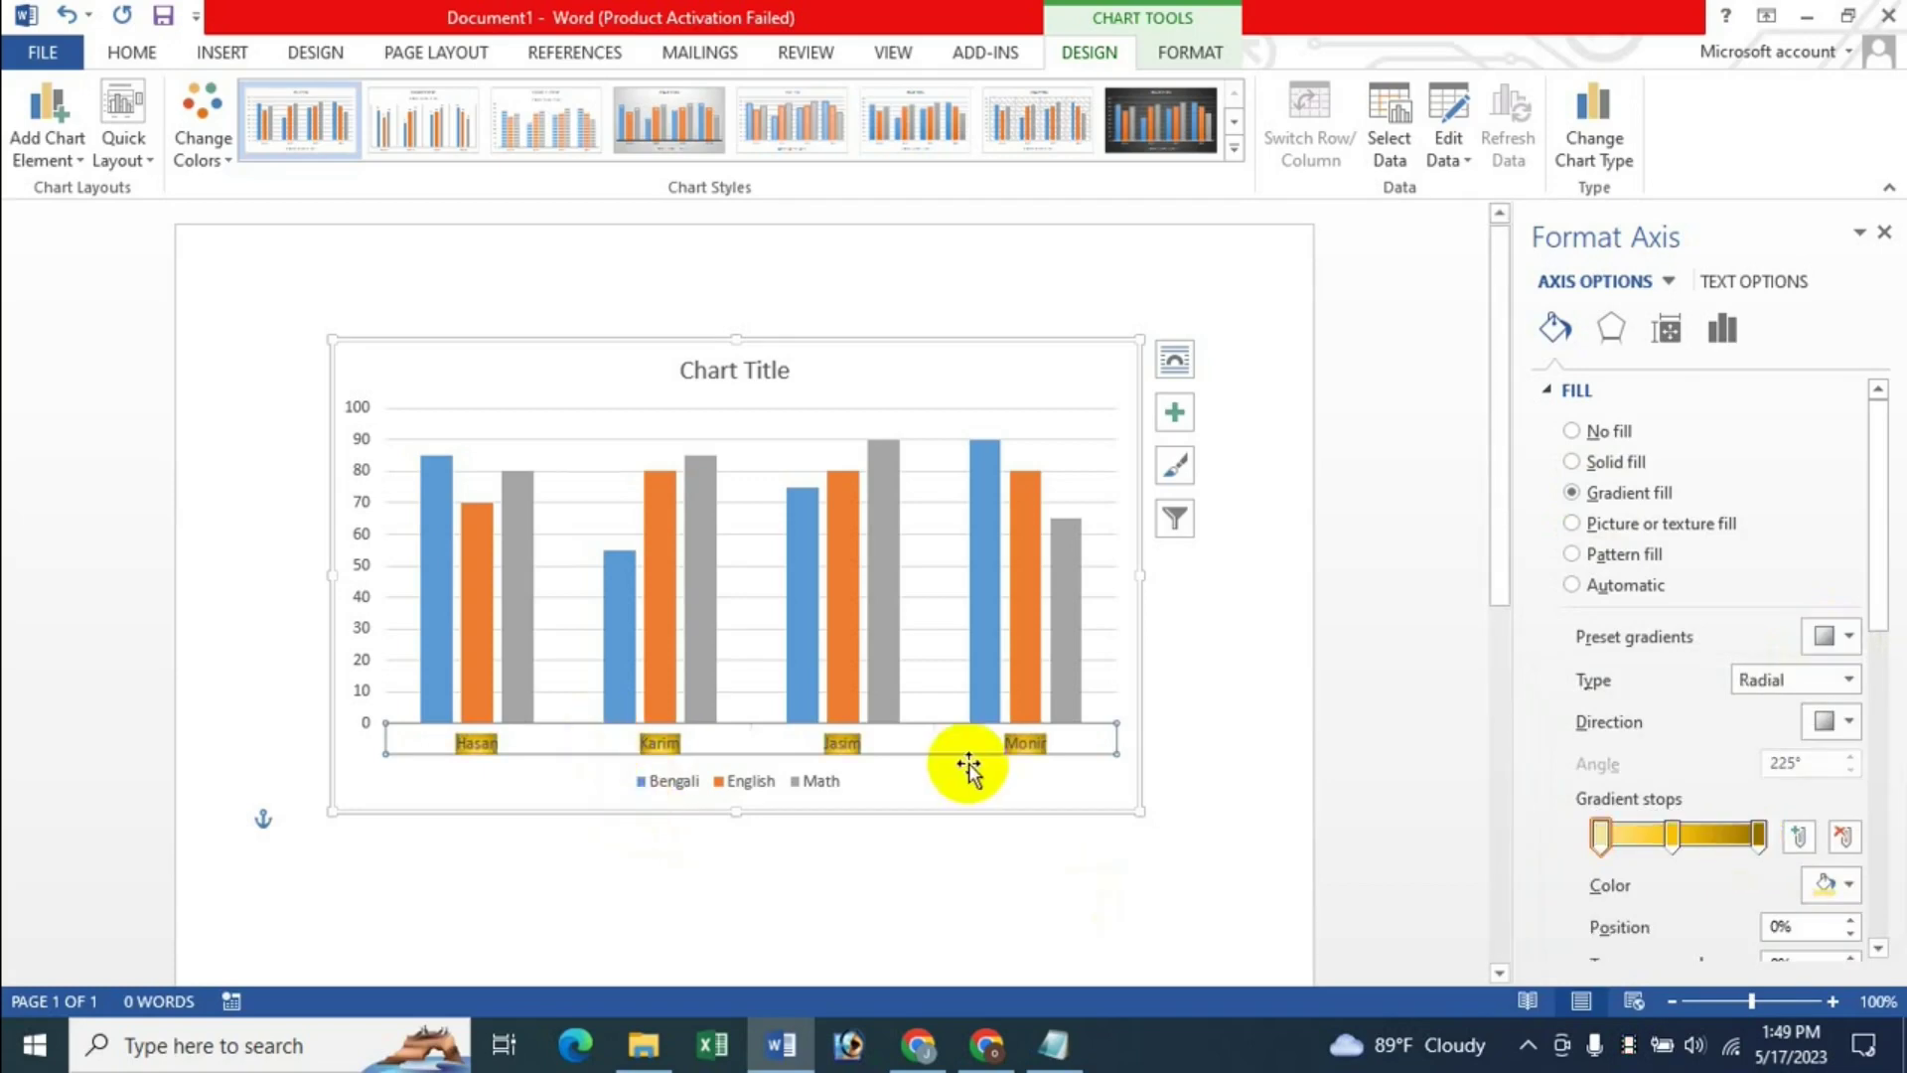
{"action": "left_click", "coordinate": [1590, 434]}
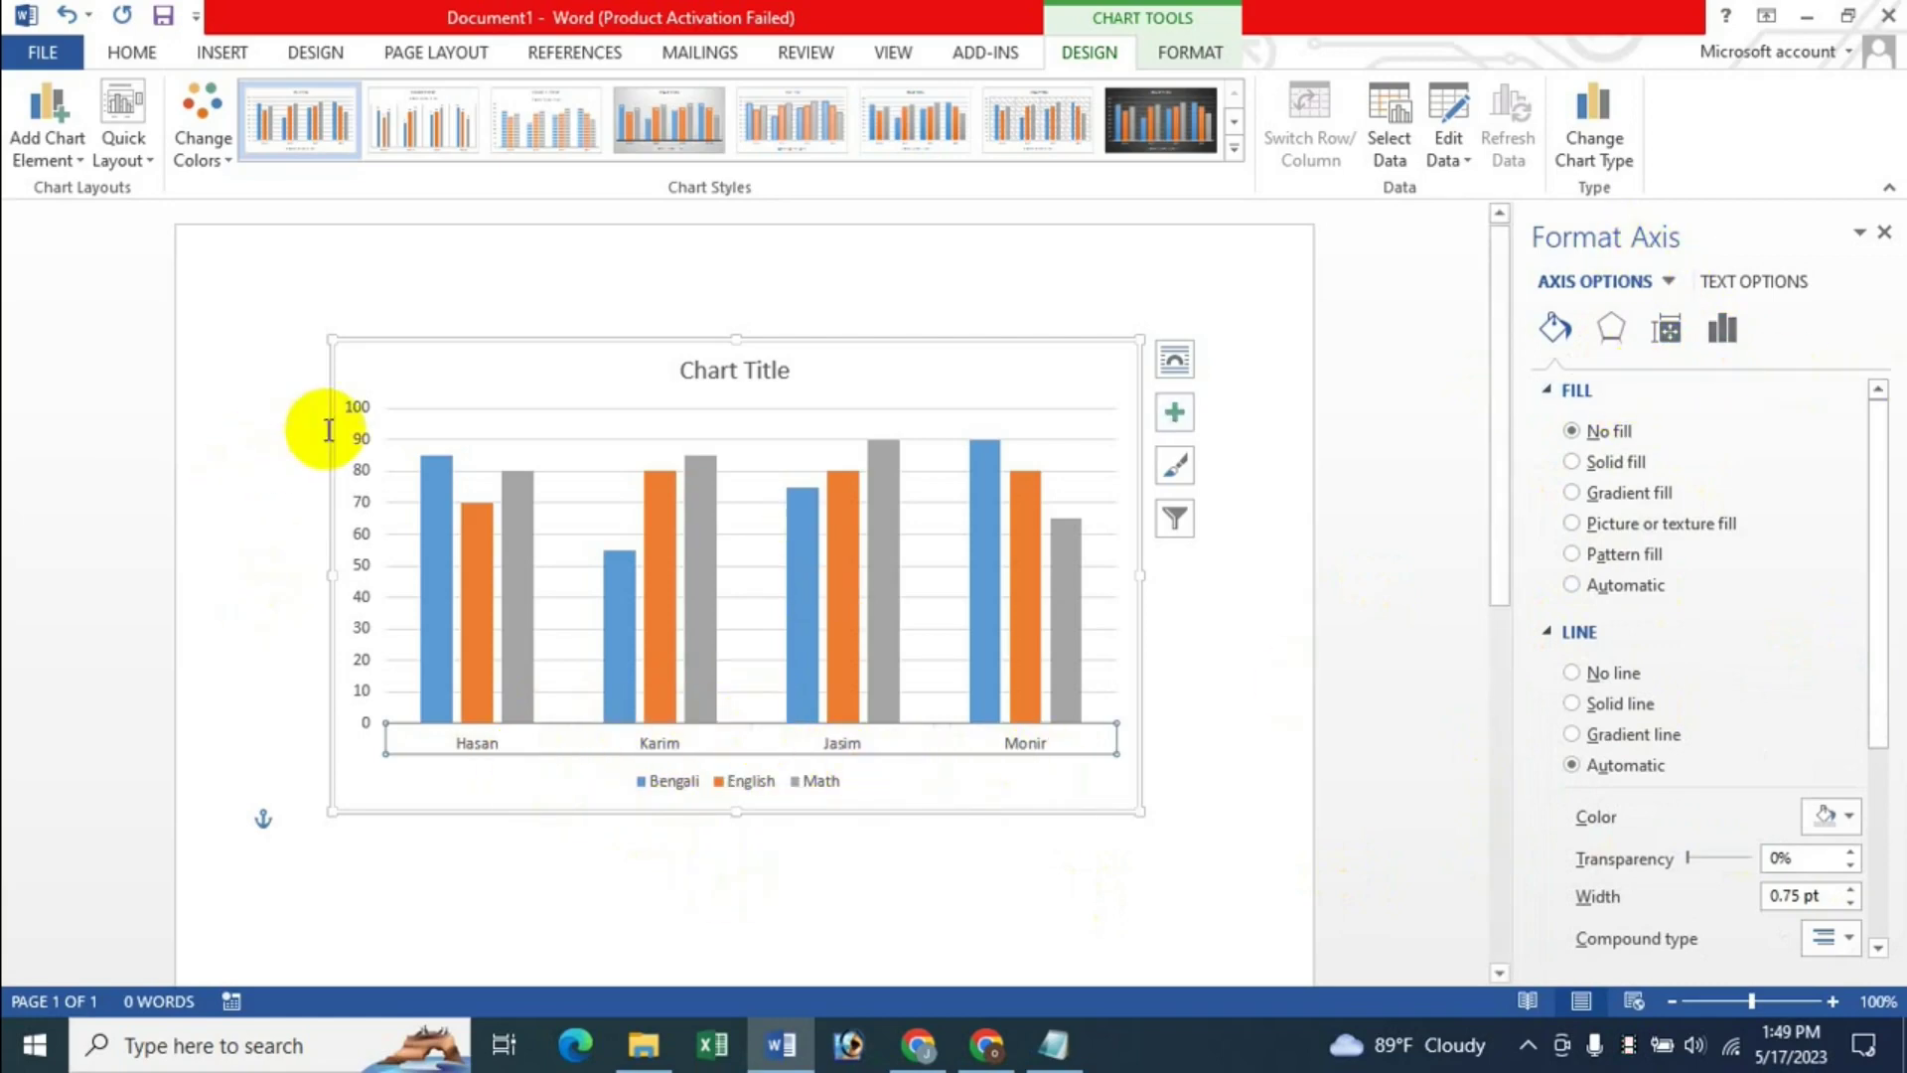
{"action": "left_click", "coordinate": [1885, 232]}
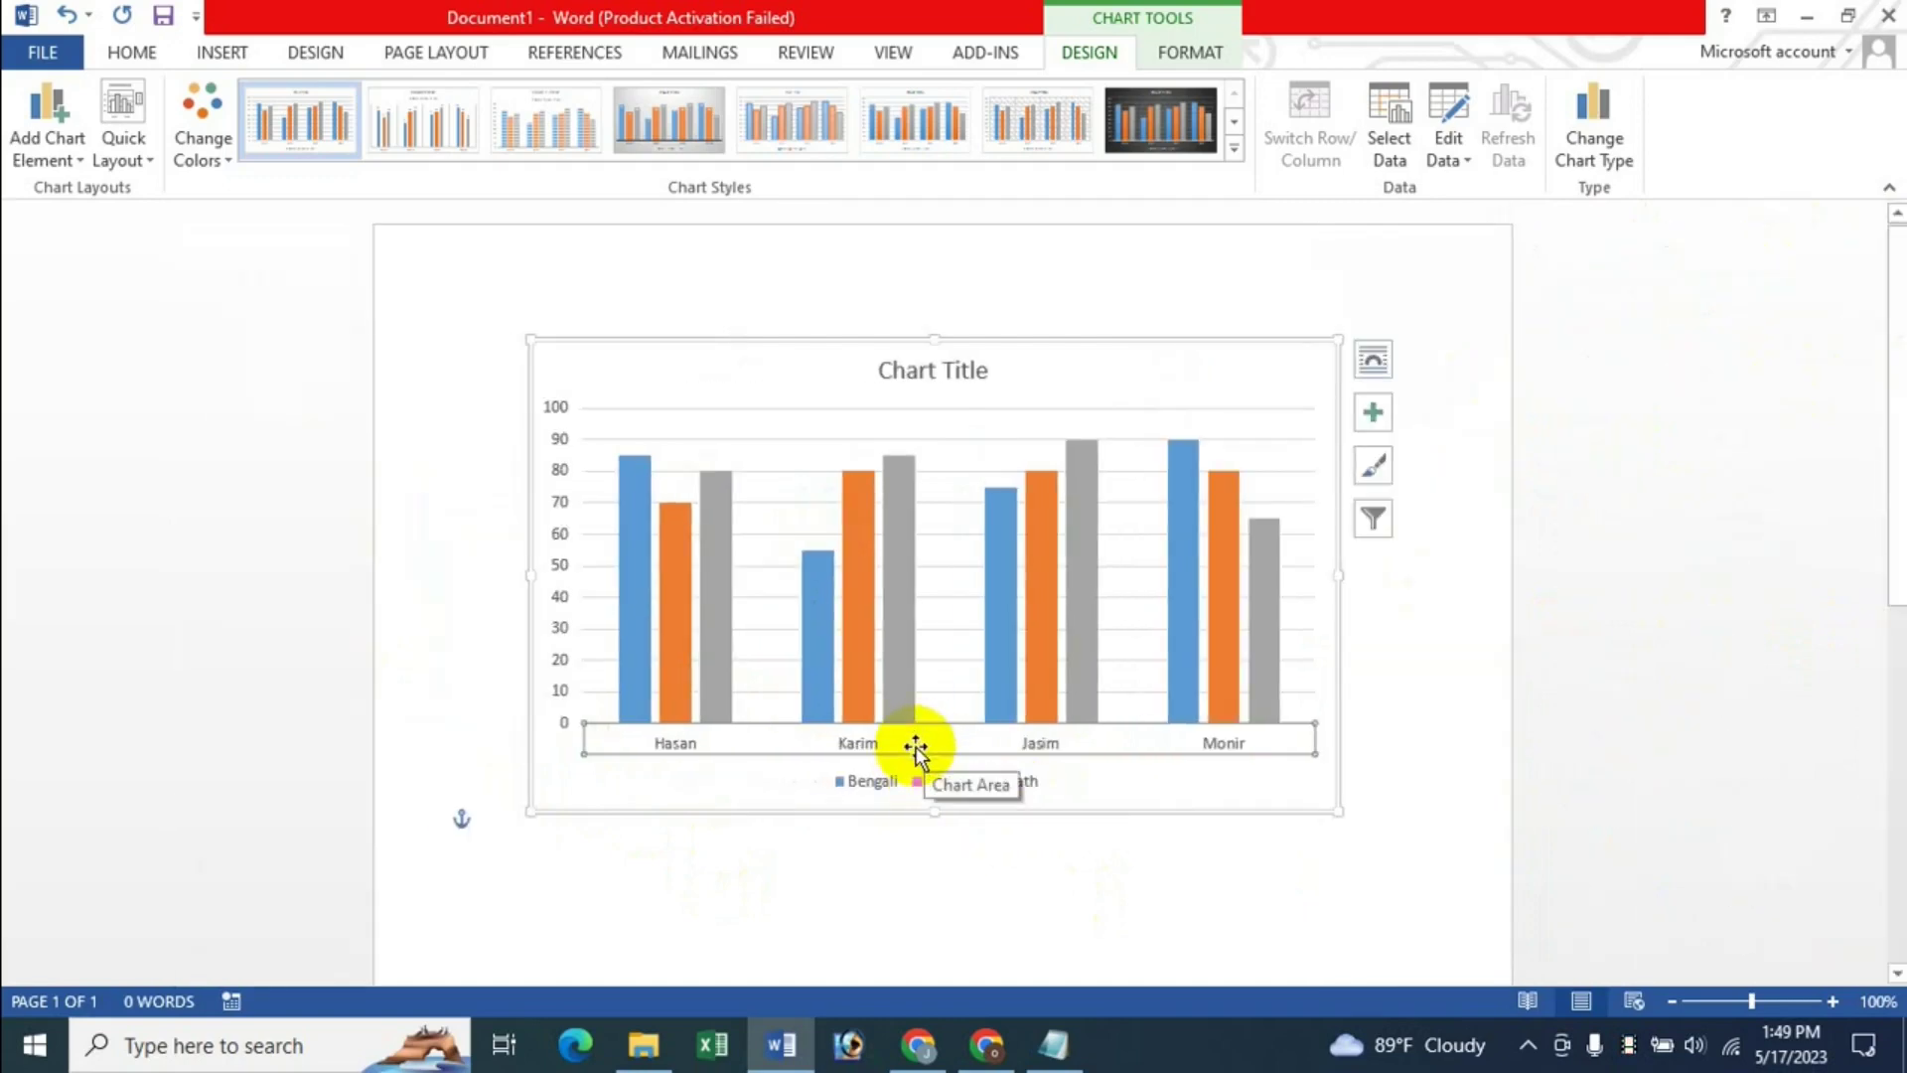
- Open the horizontal axis format settings via Format > Format Selection, then close them again
{"action": "left_click", "coordinate": [1371, 415]}
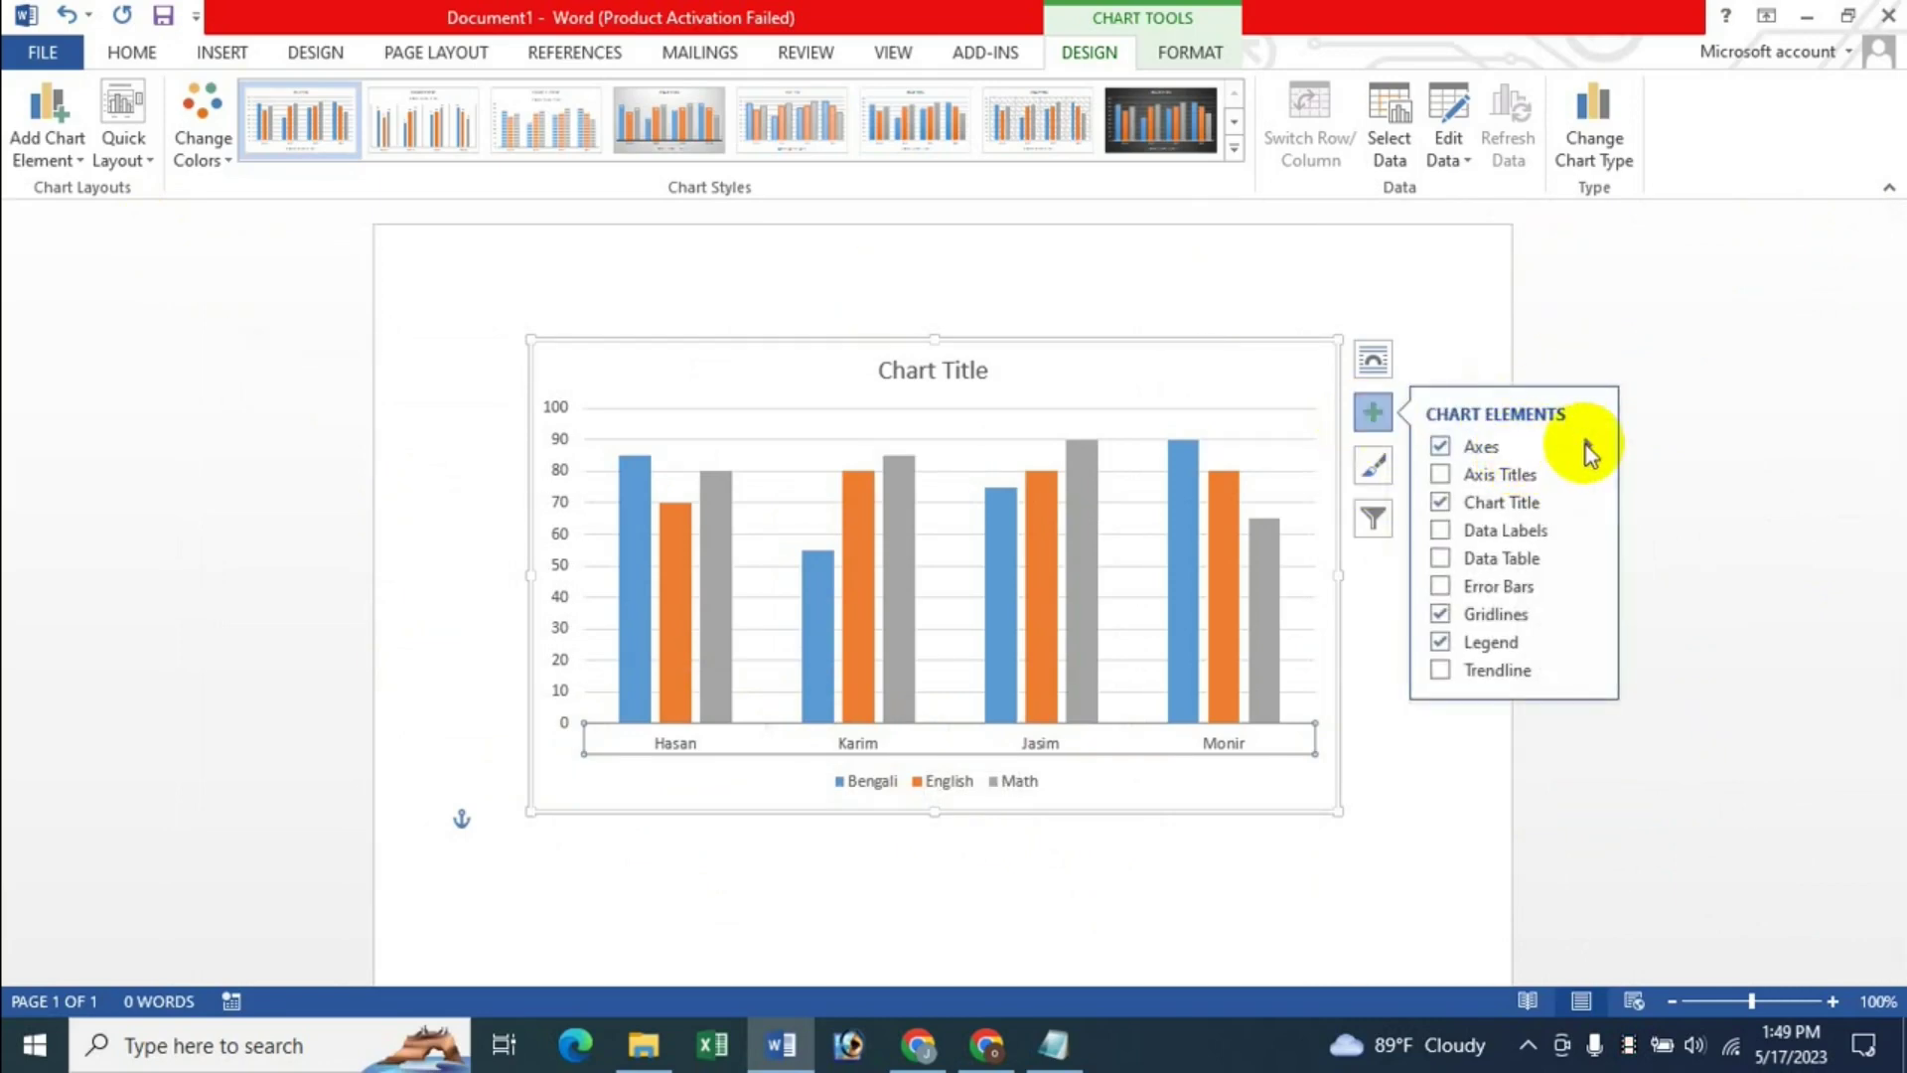
{"action": "left_click", "coordinate": [1586, 447]}
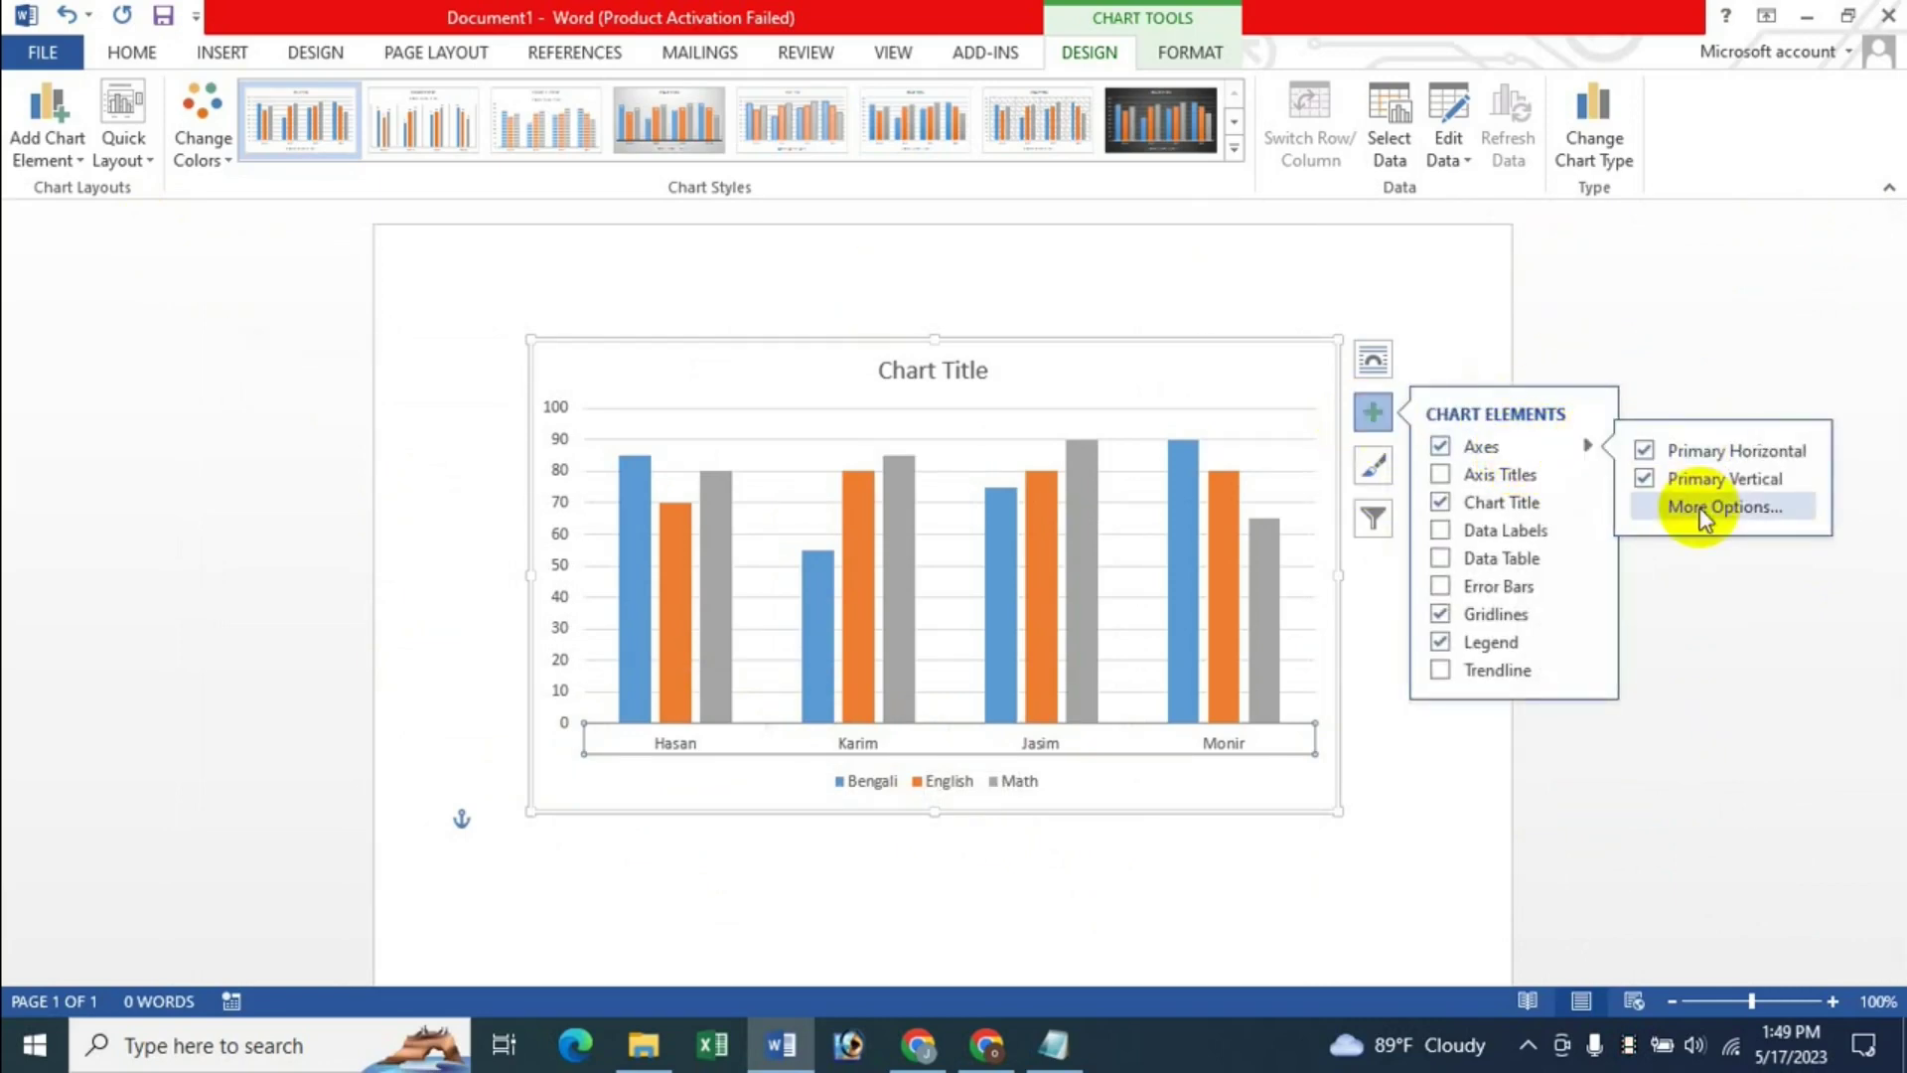
{"action": "left_click", "coordinate": [1210, 58]}
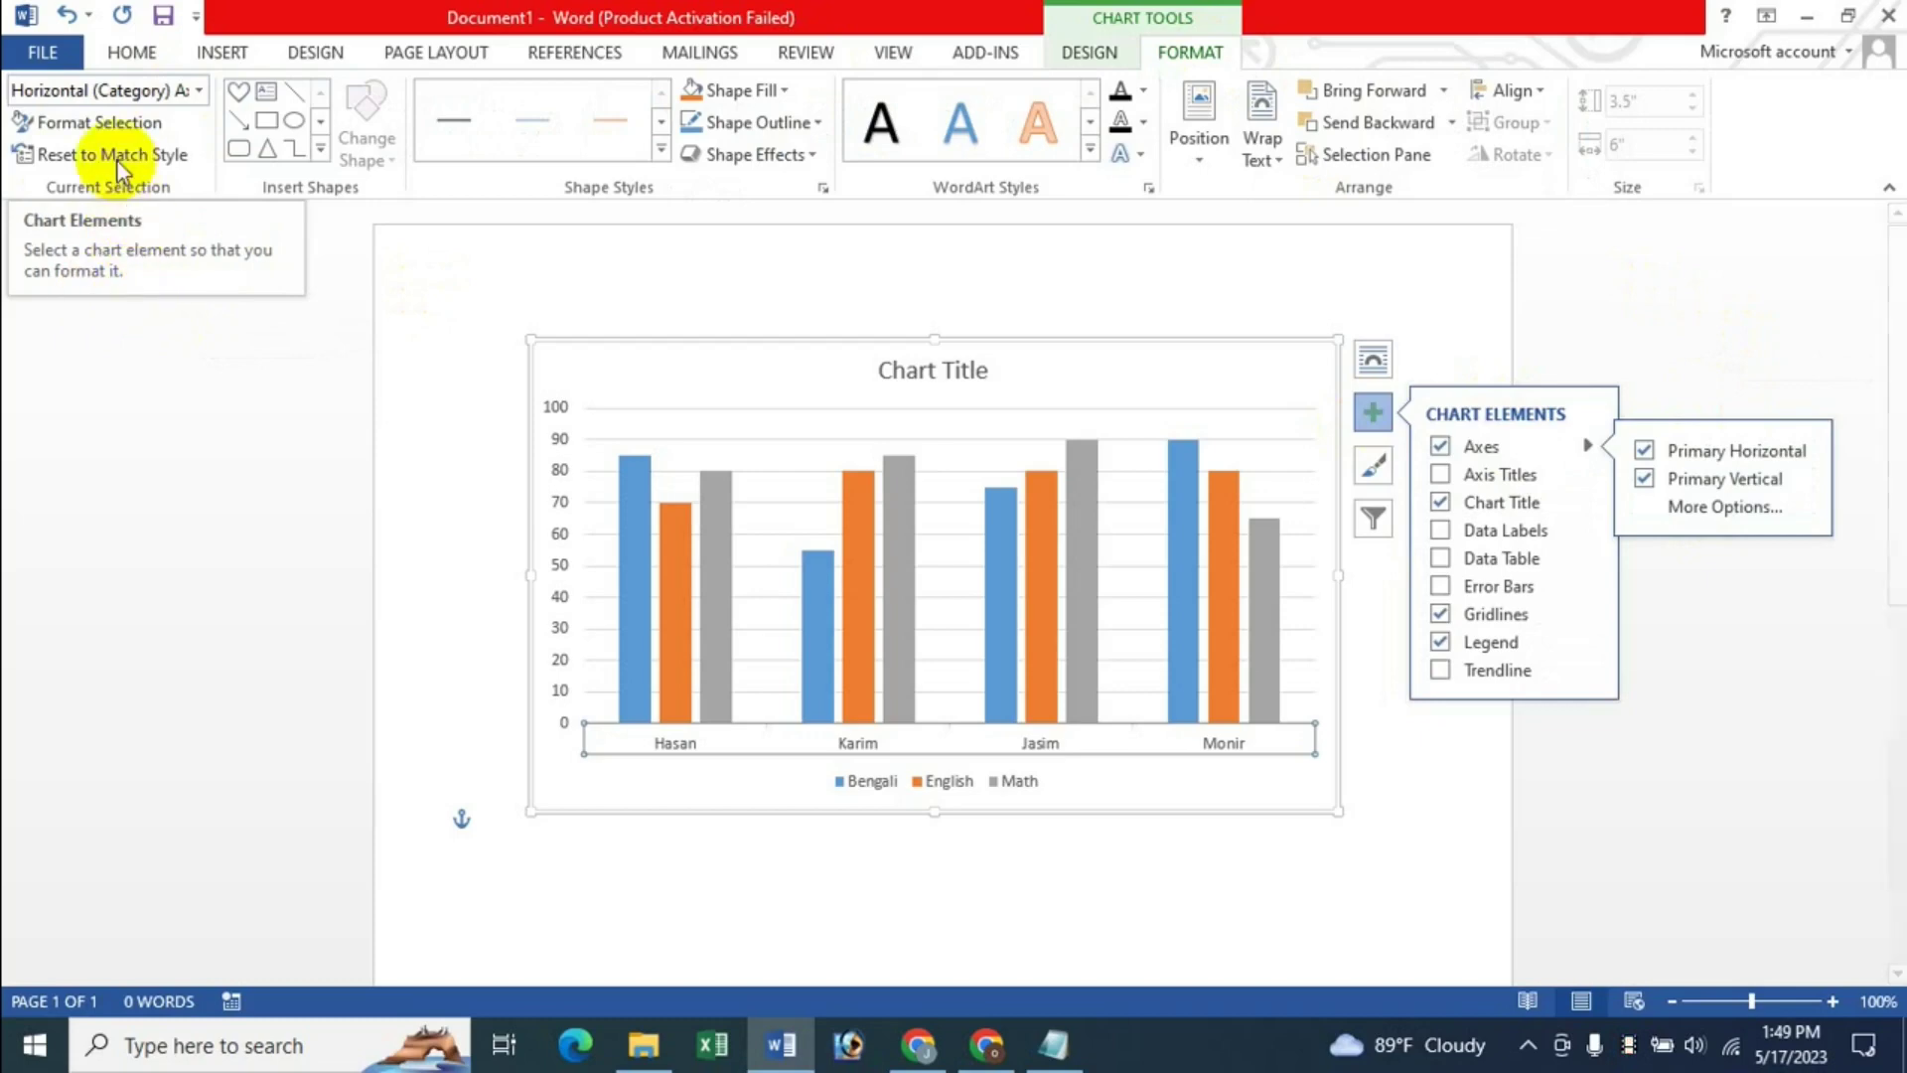
{"action": "left_click", "coordinate": [119, 127]}
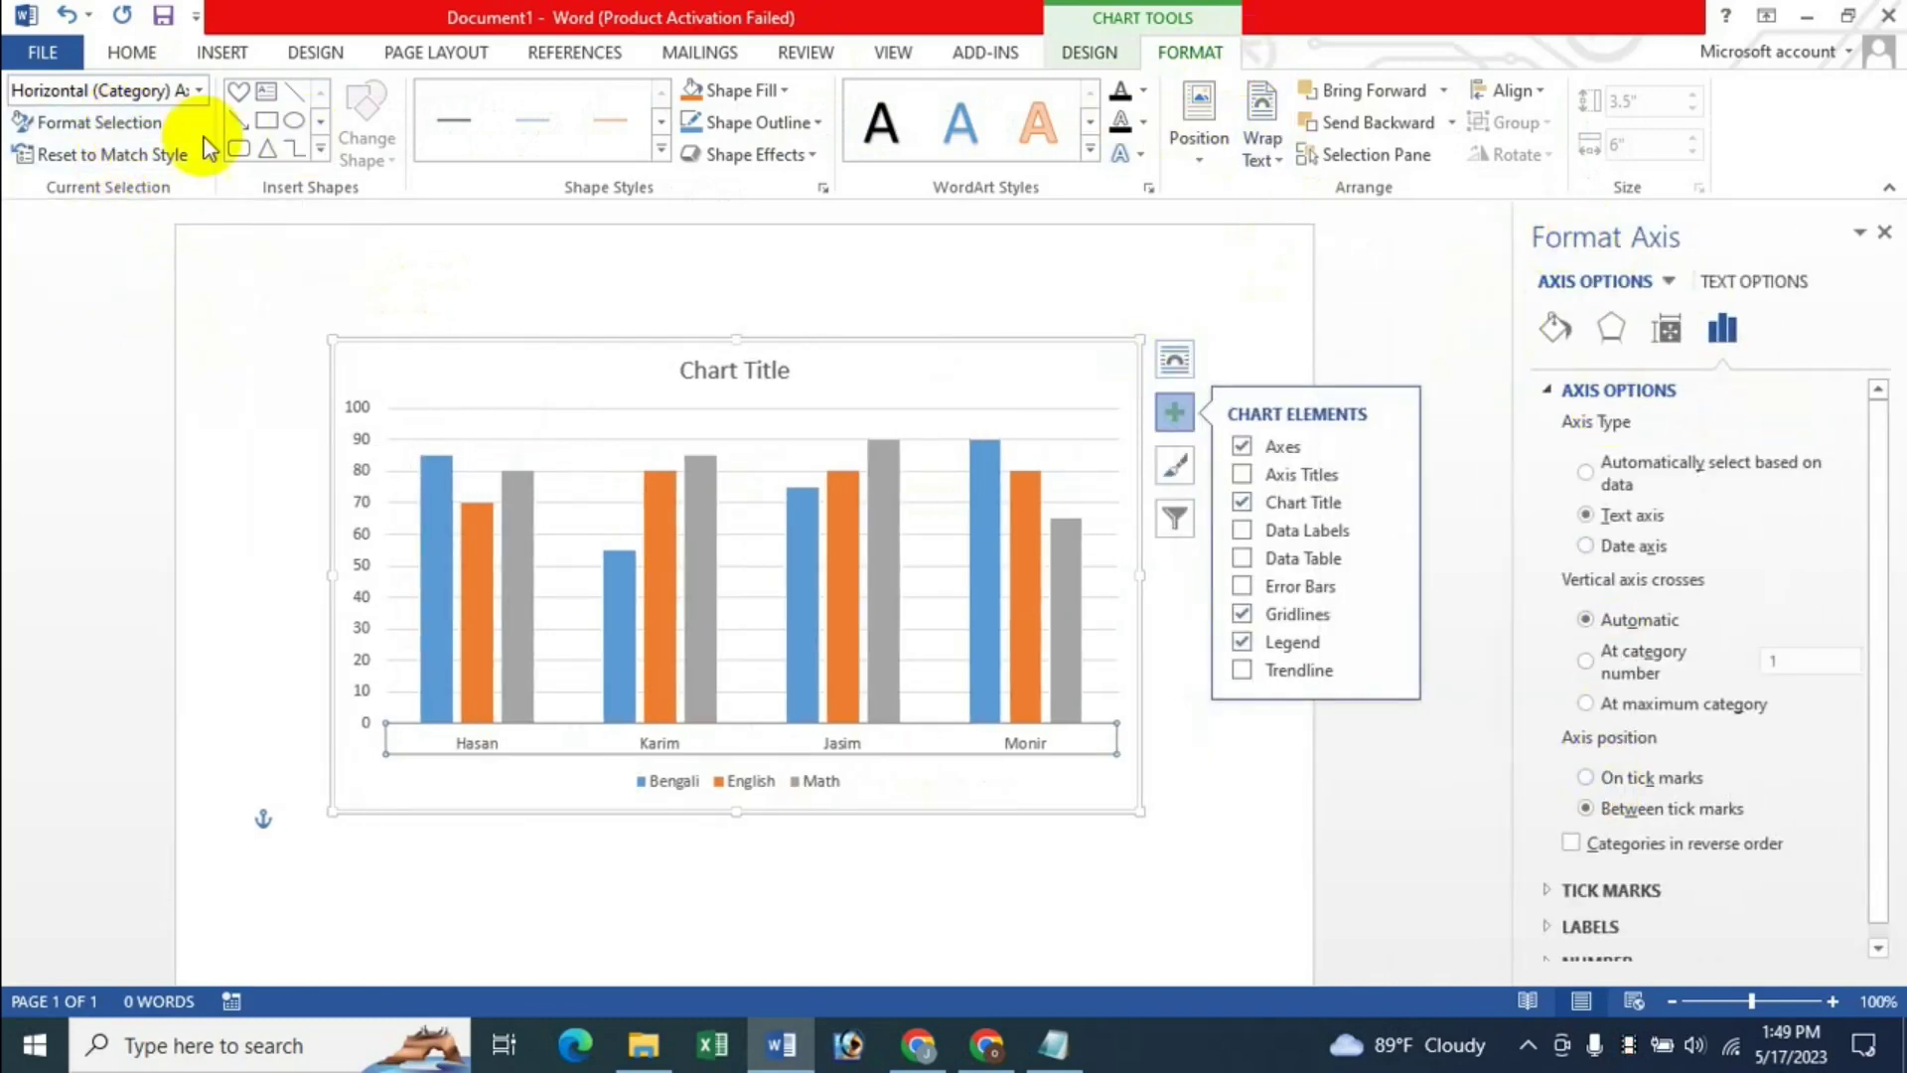
{"action": "left_click", "coordinate": [1885, 237]}
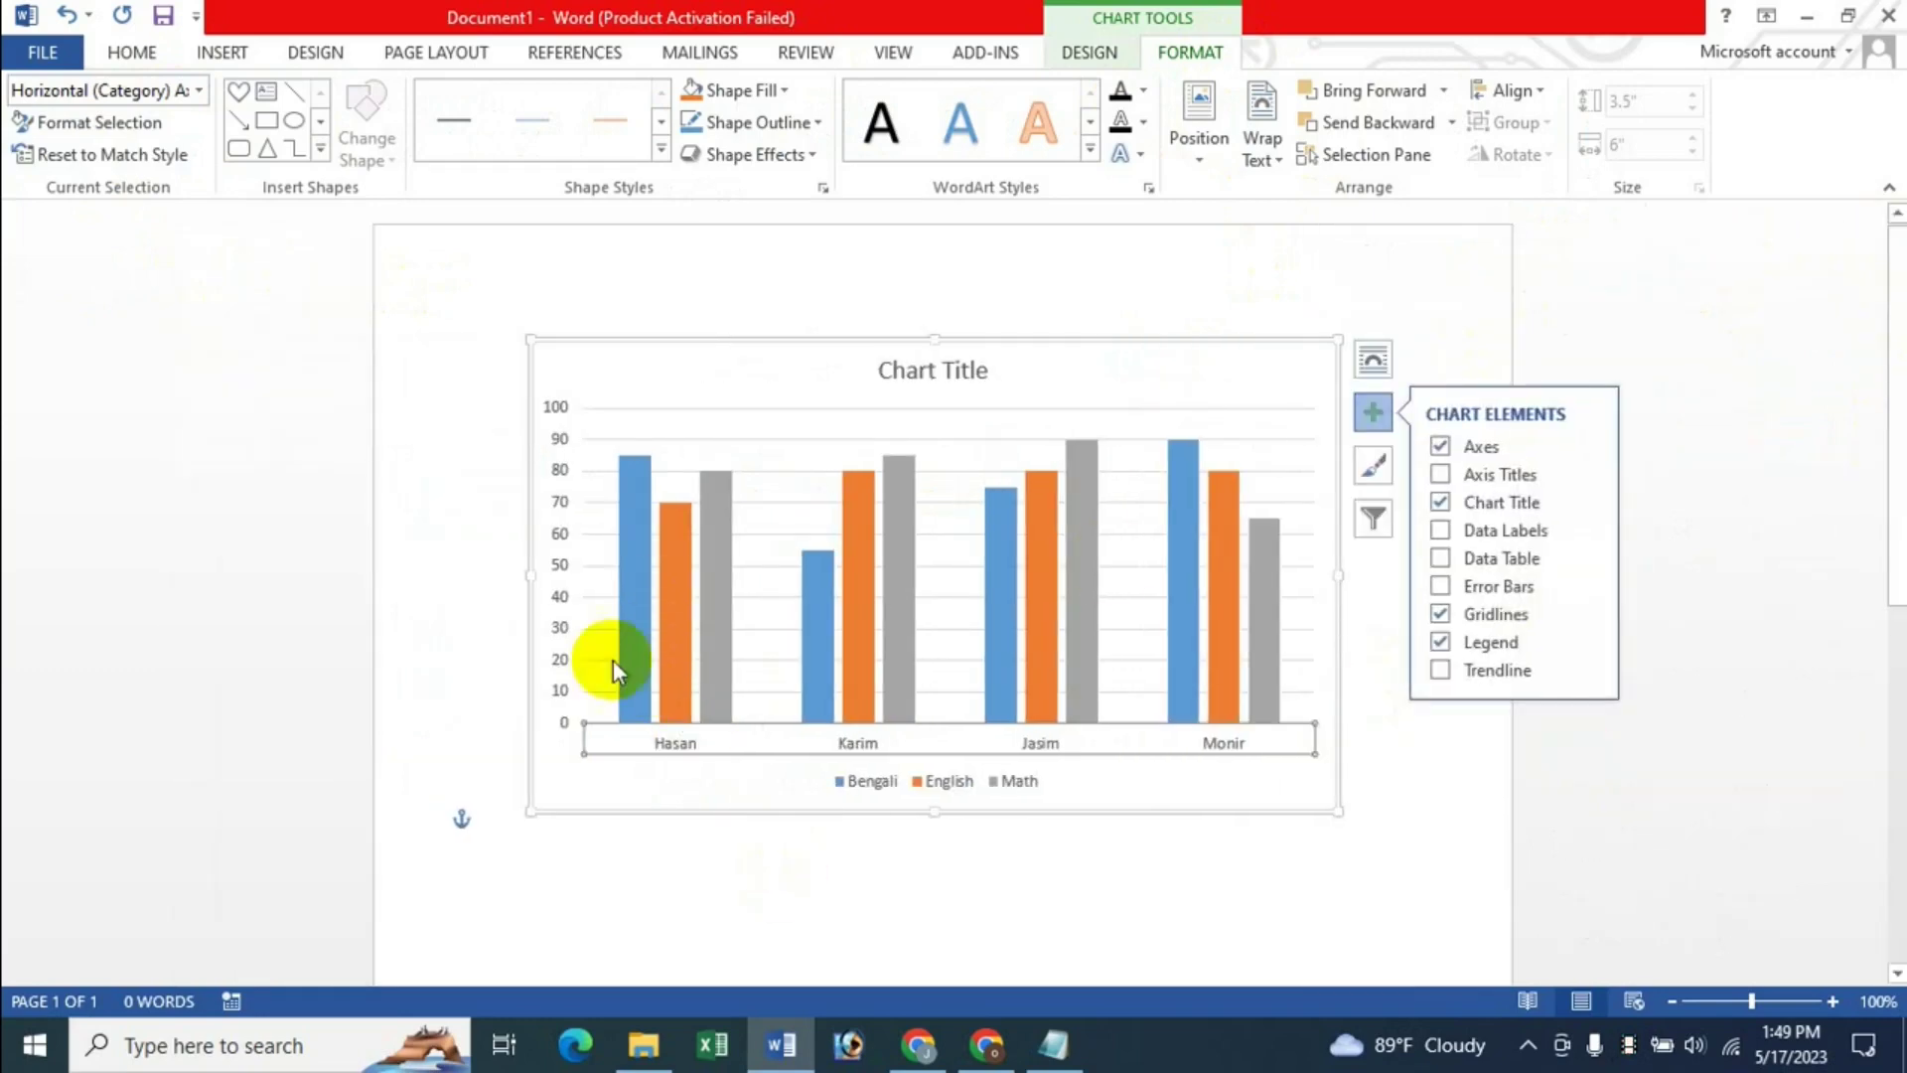
- Add placeholder titles to both axes, select each one, then remove them
{"action": "left_click", "coordinate": [1442, 477]}
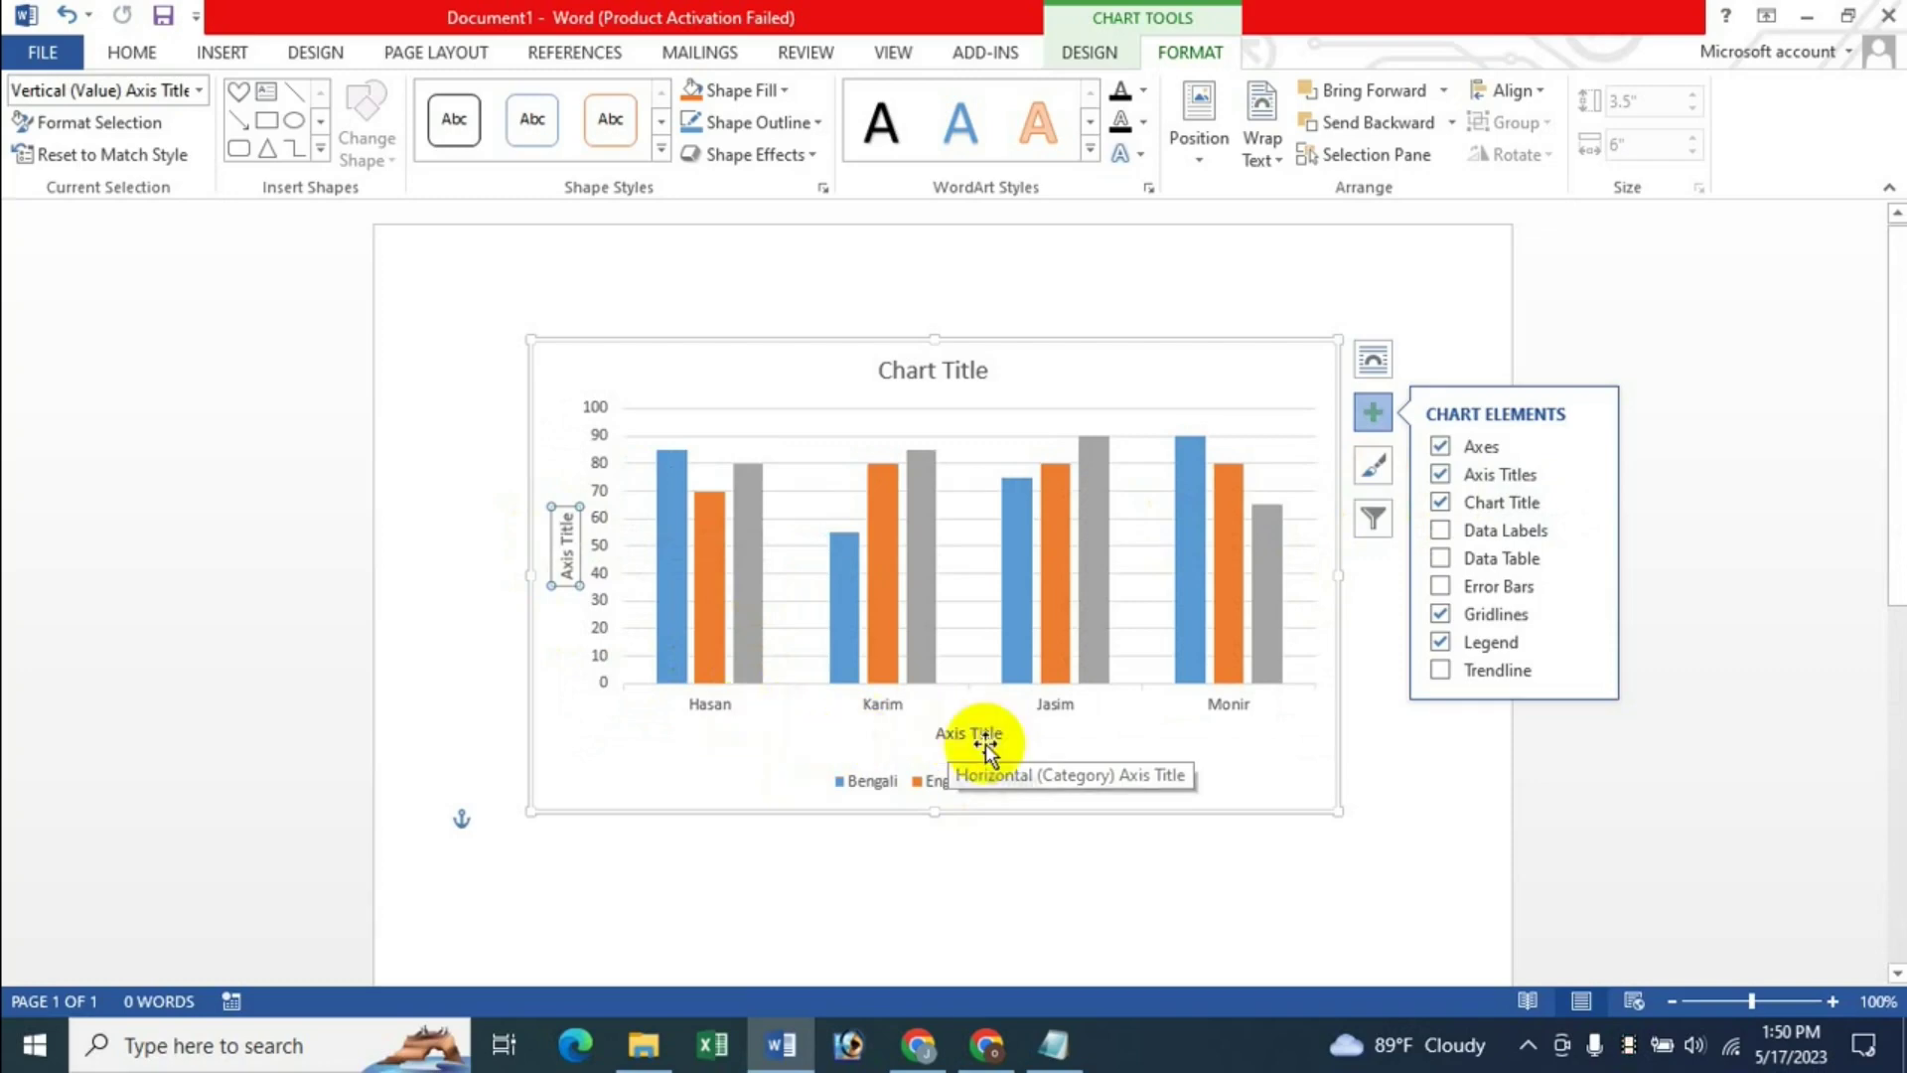
{"action": "left_click", "coordinate": [987, 737]}
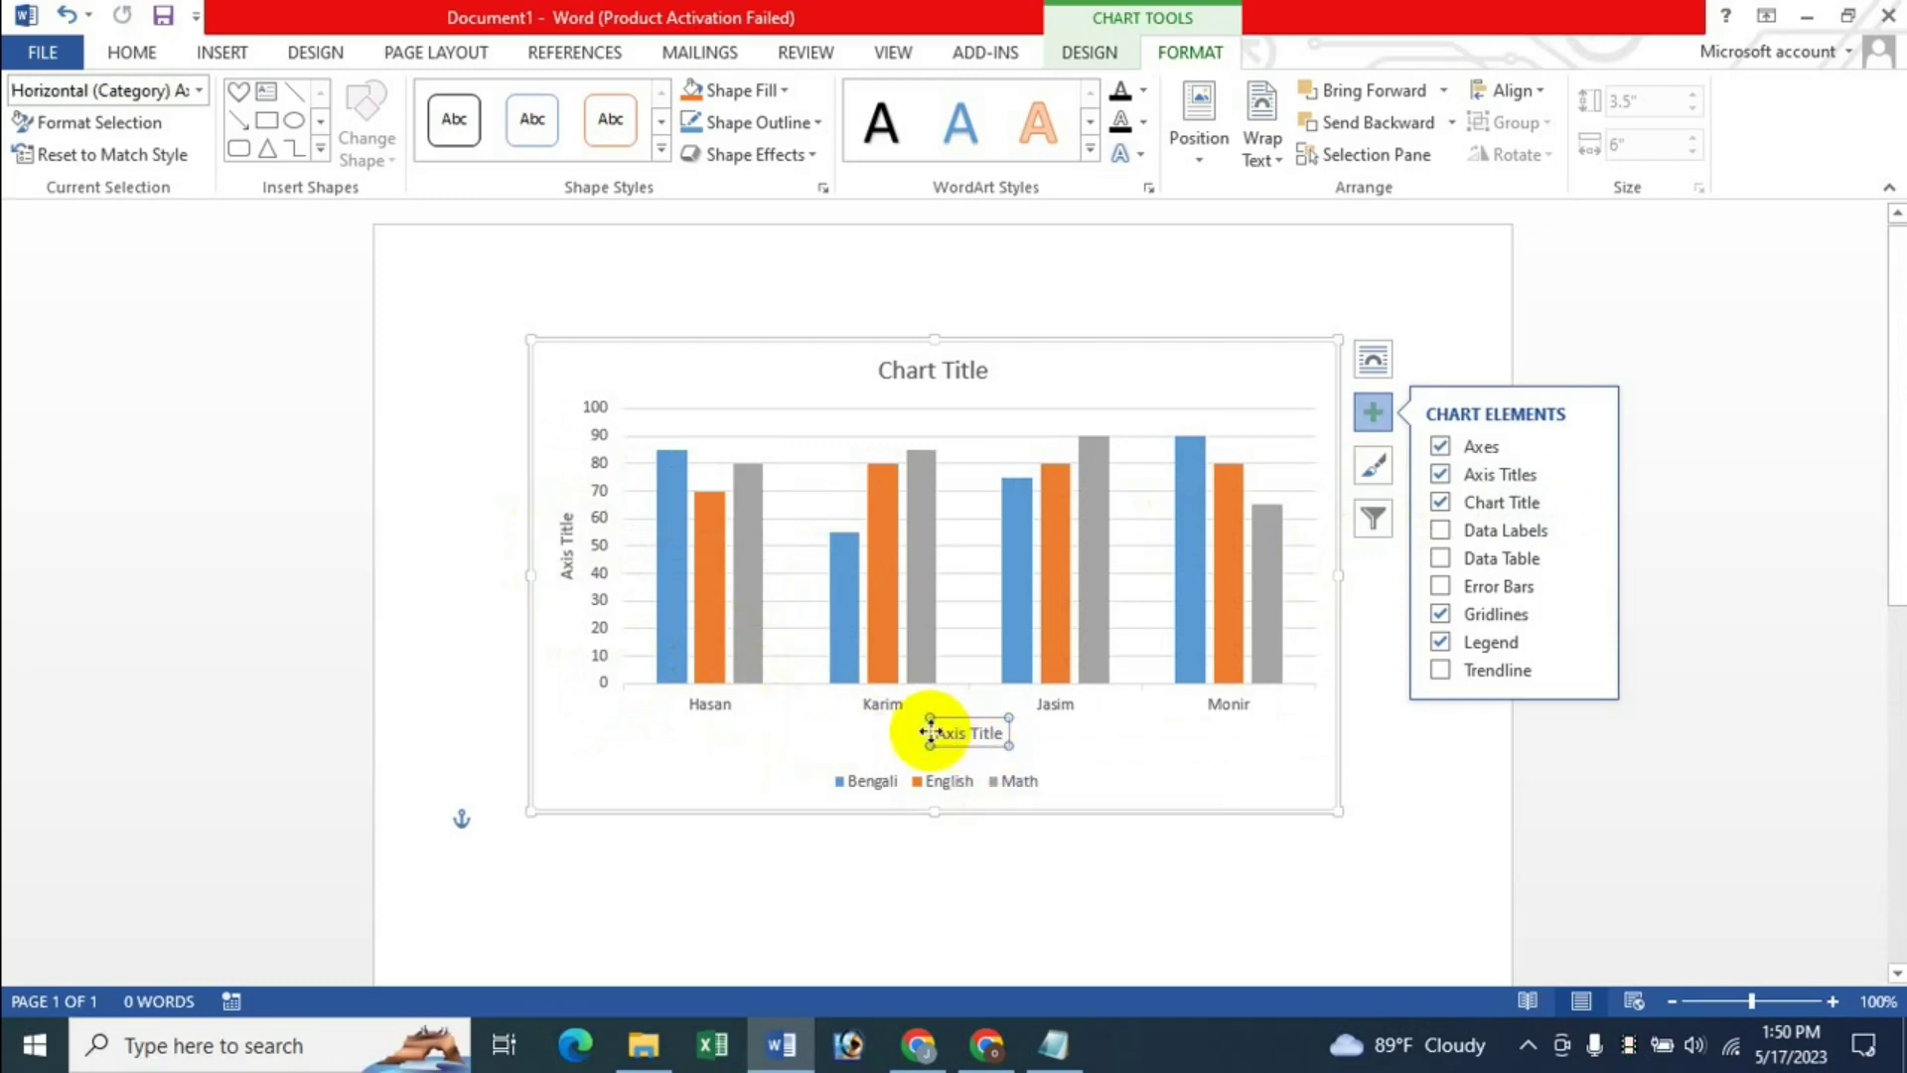
{"action": "left_click", "coordinate": [575, 529]}
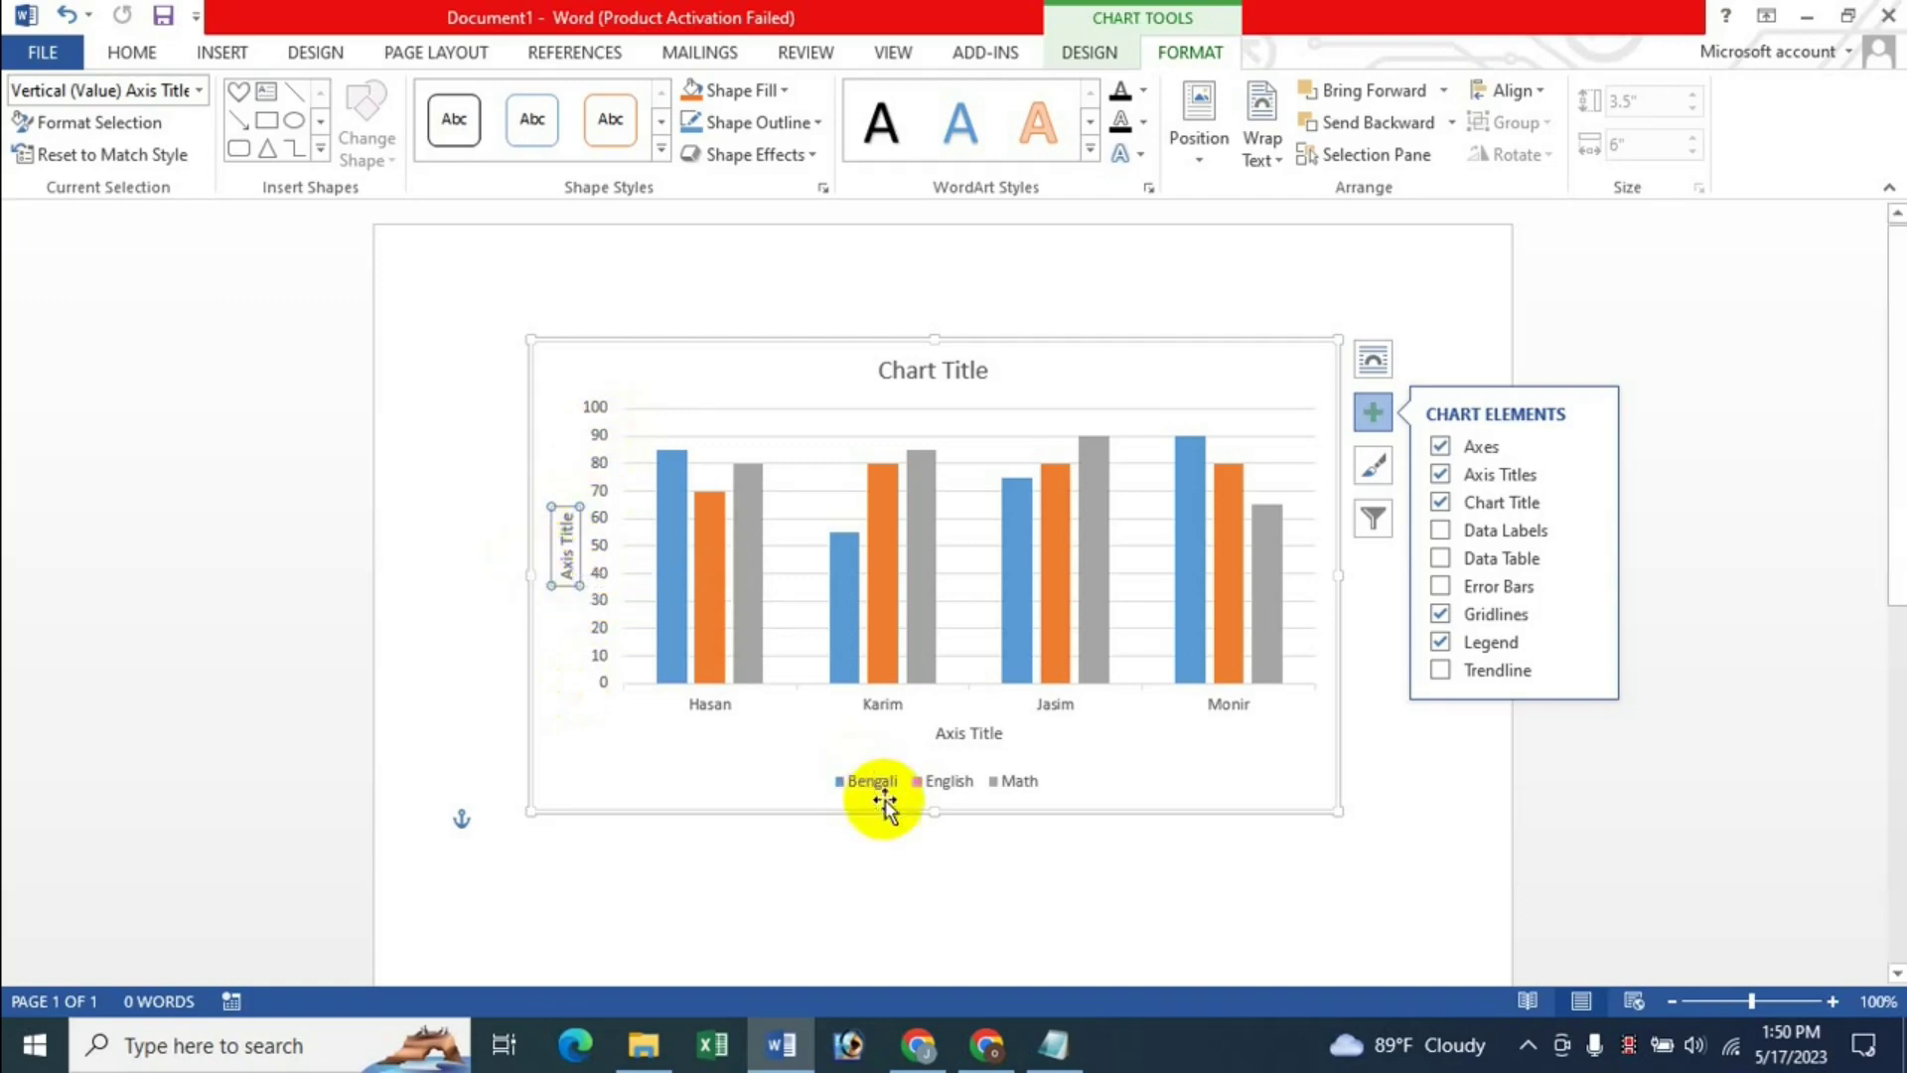
{"action": "left_click", "coordinate": [963, 735]}
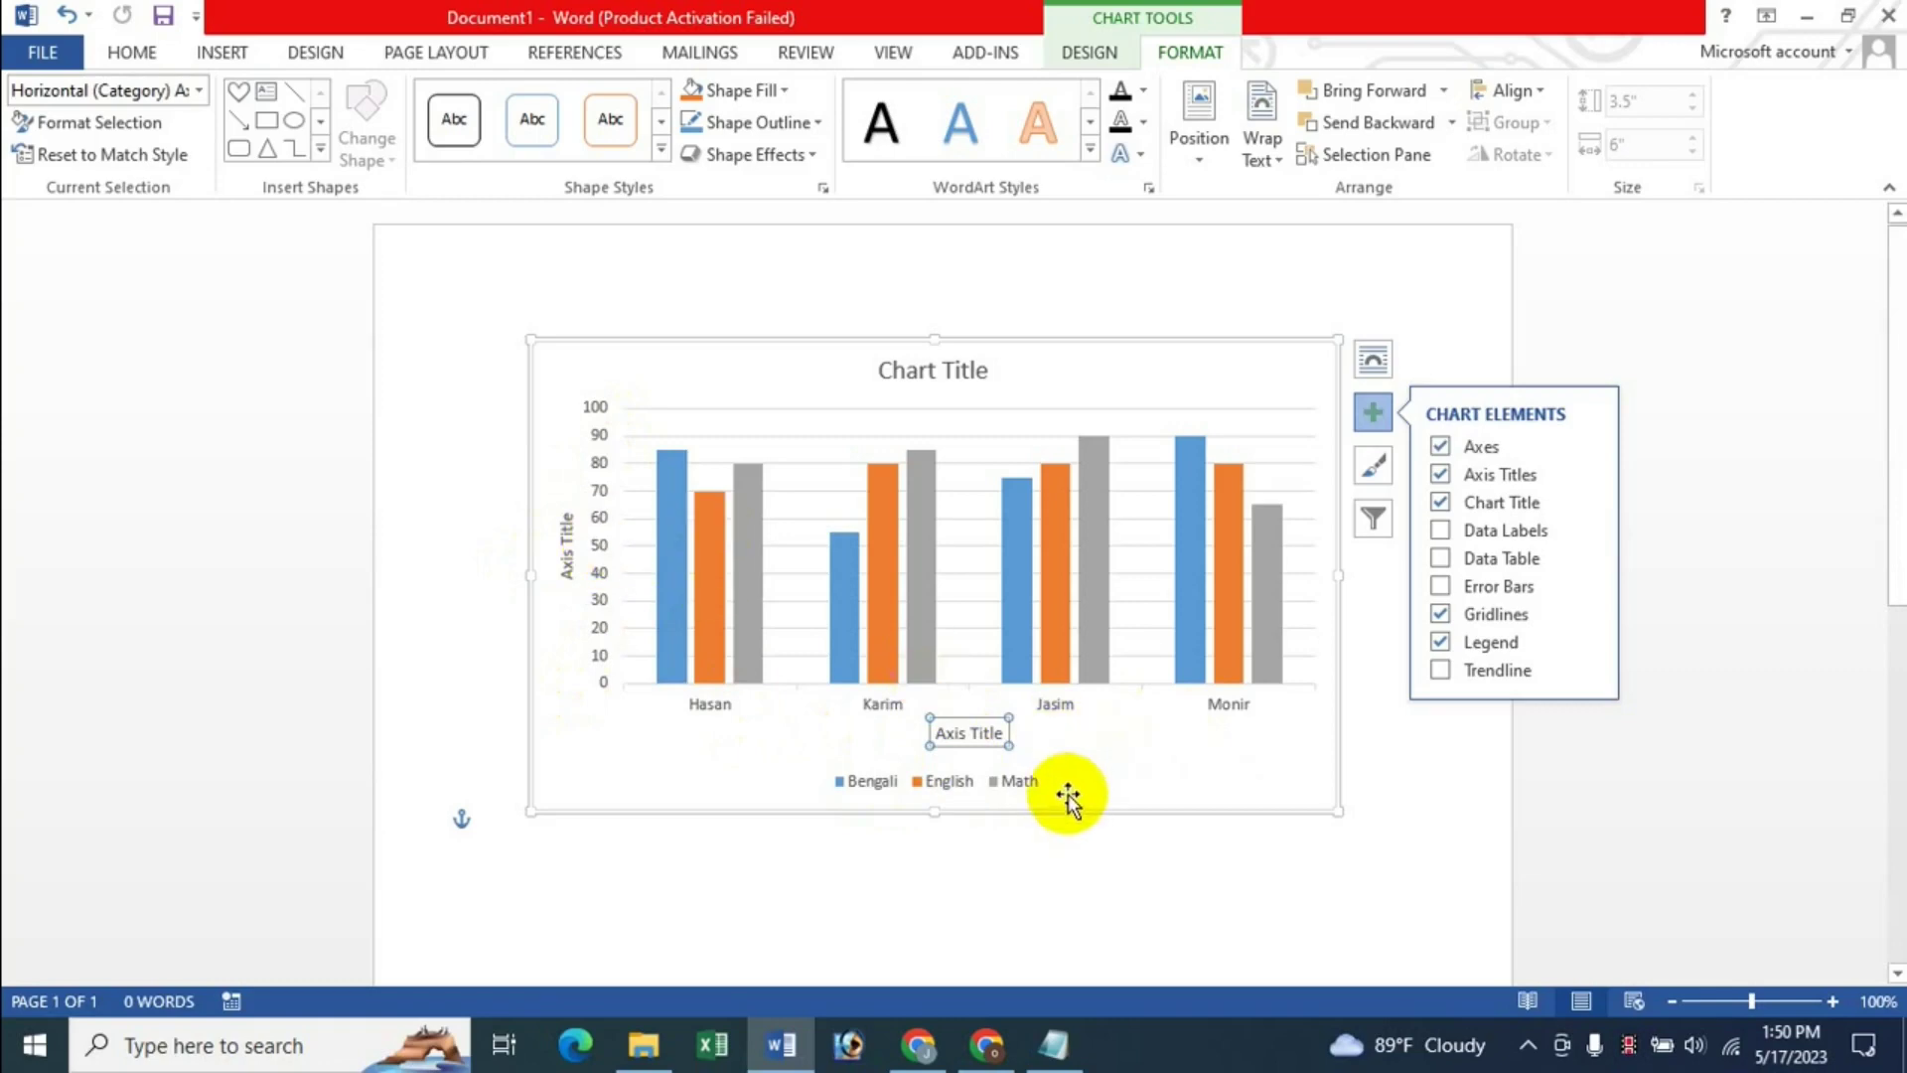
{"action": "left_click", "coordinate": [1441, 476]}
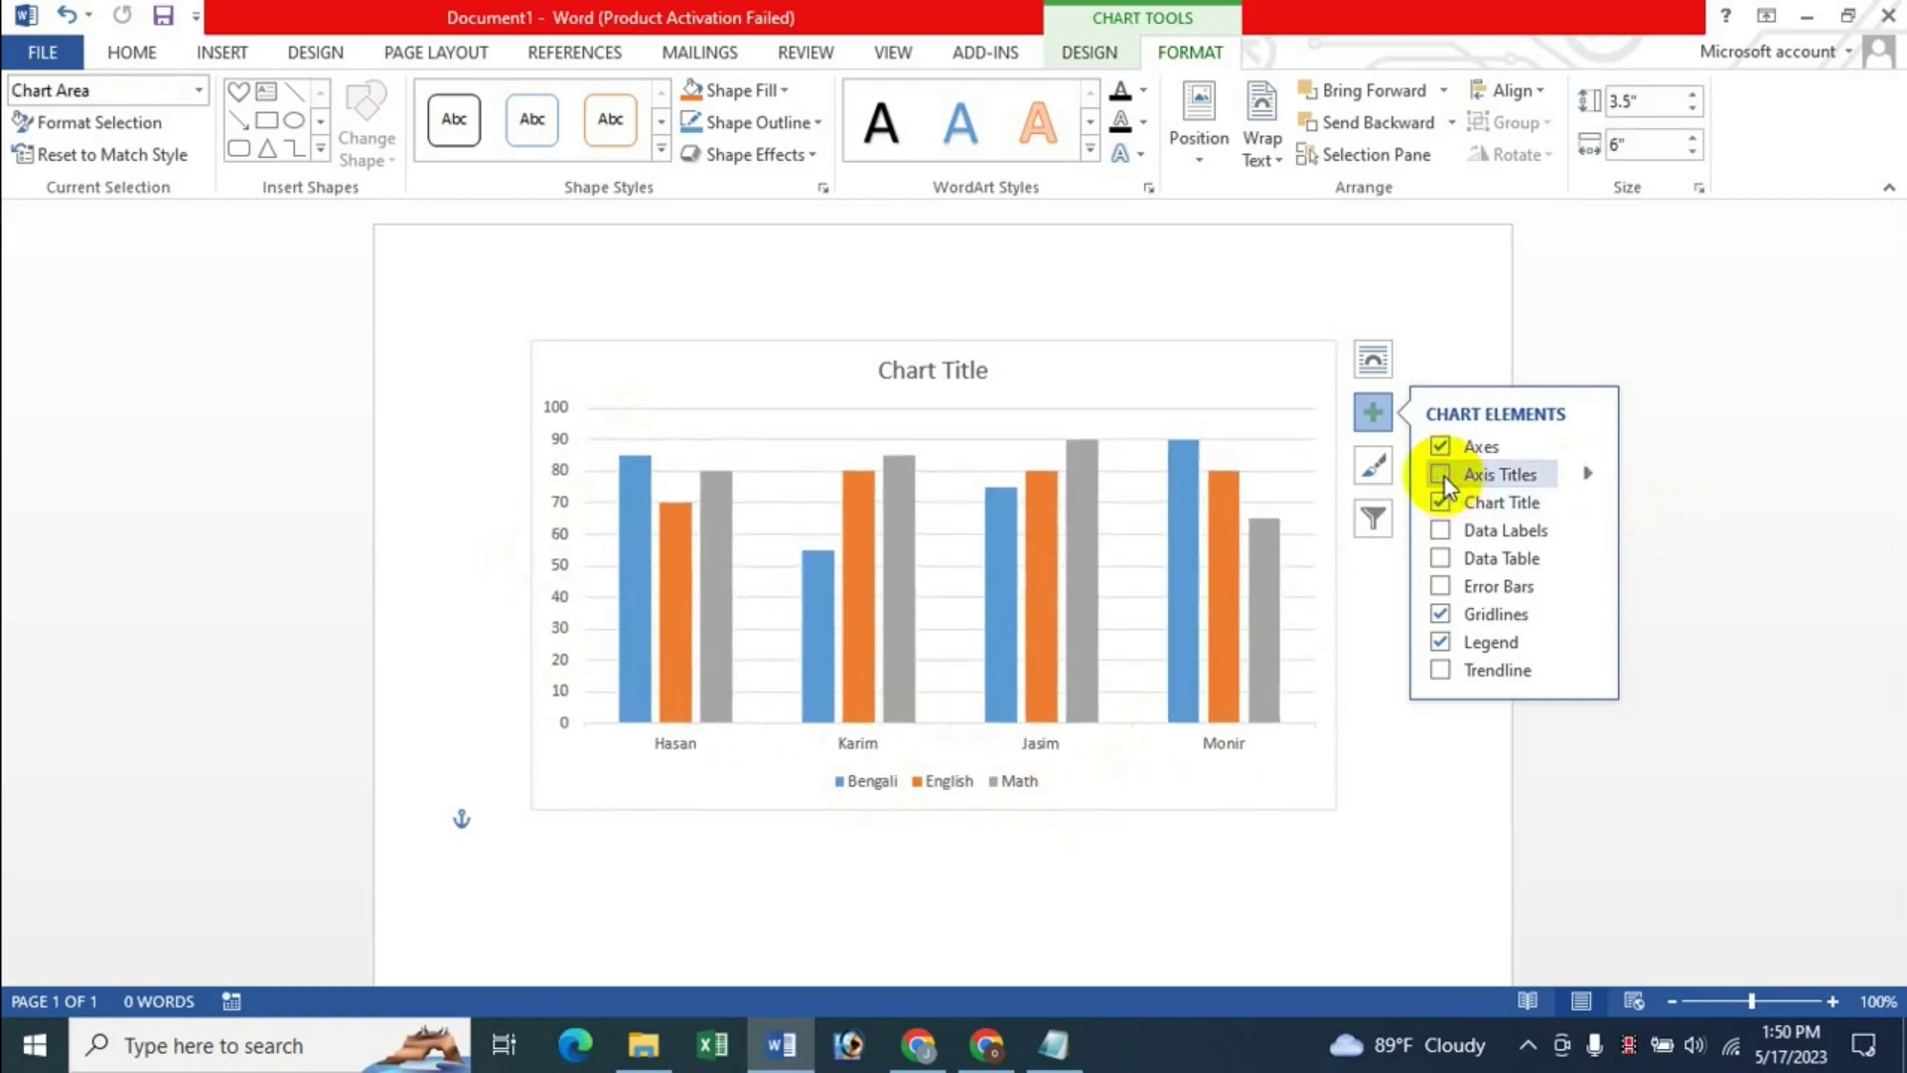
- Try horizontal-only and vertical-only axis titles, then open and close the axis title formatting pane
{"action": "left_click", "coordinate": [1588, 479]}
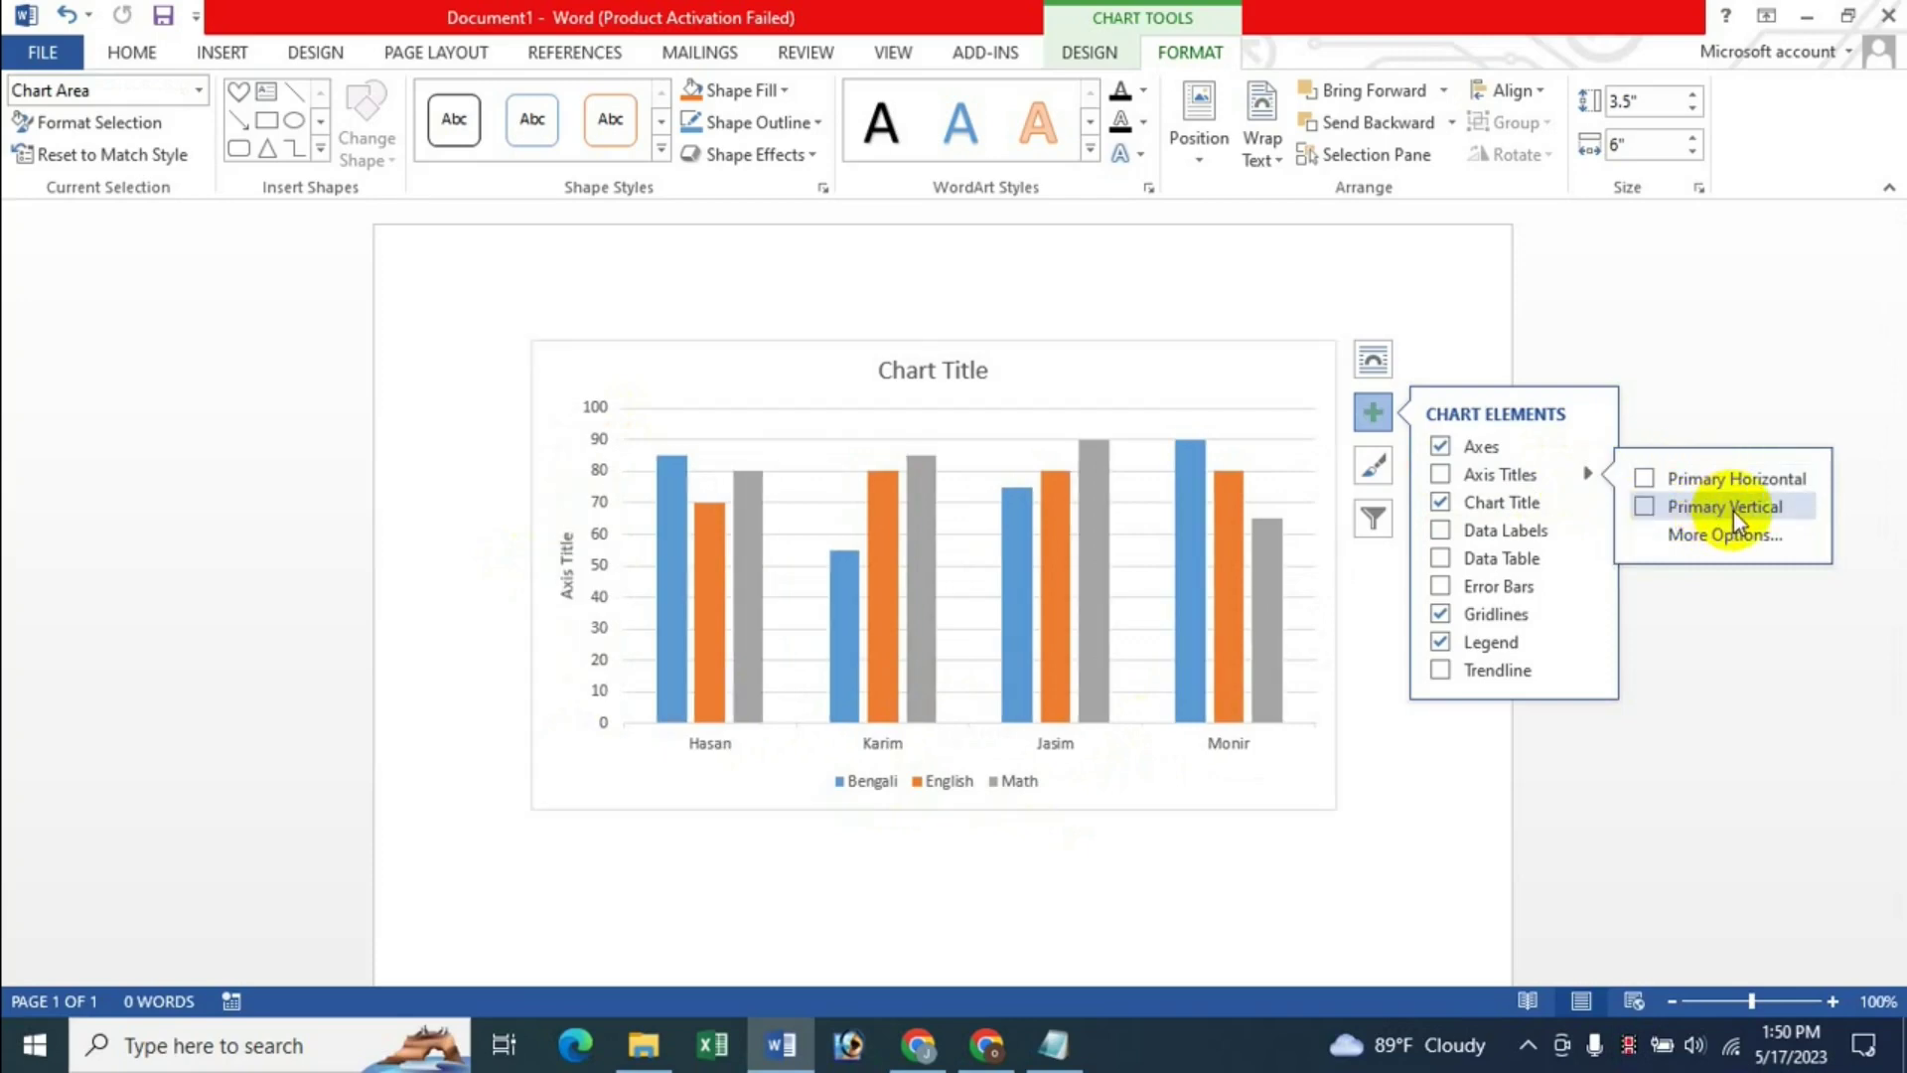
{"action": "left_click", "coordinate": [1646, 480]}
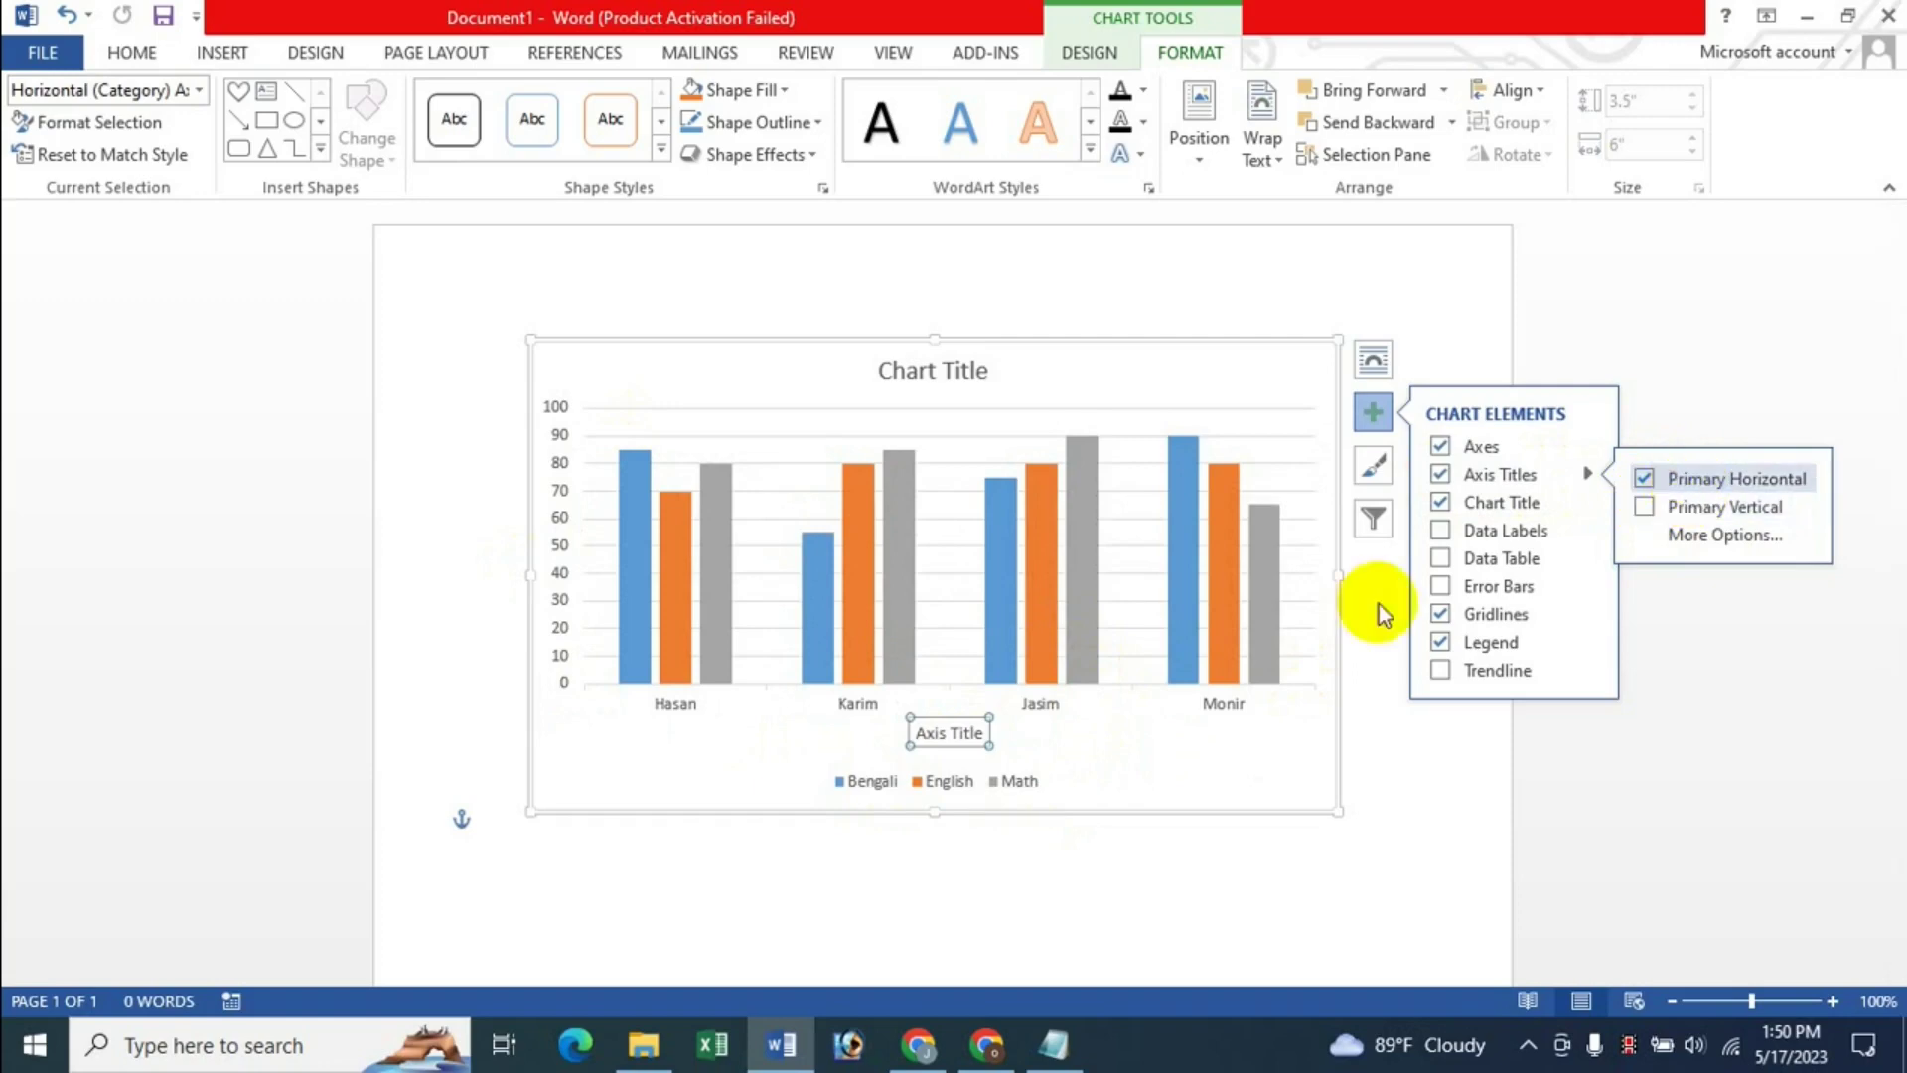
{"action": "left_click", "coordinate": [1649, 480]}
{"action": "left_click", "coordinate": [1649, 507]}
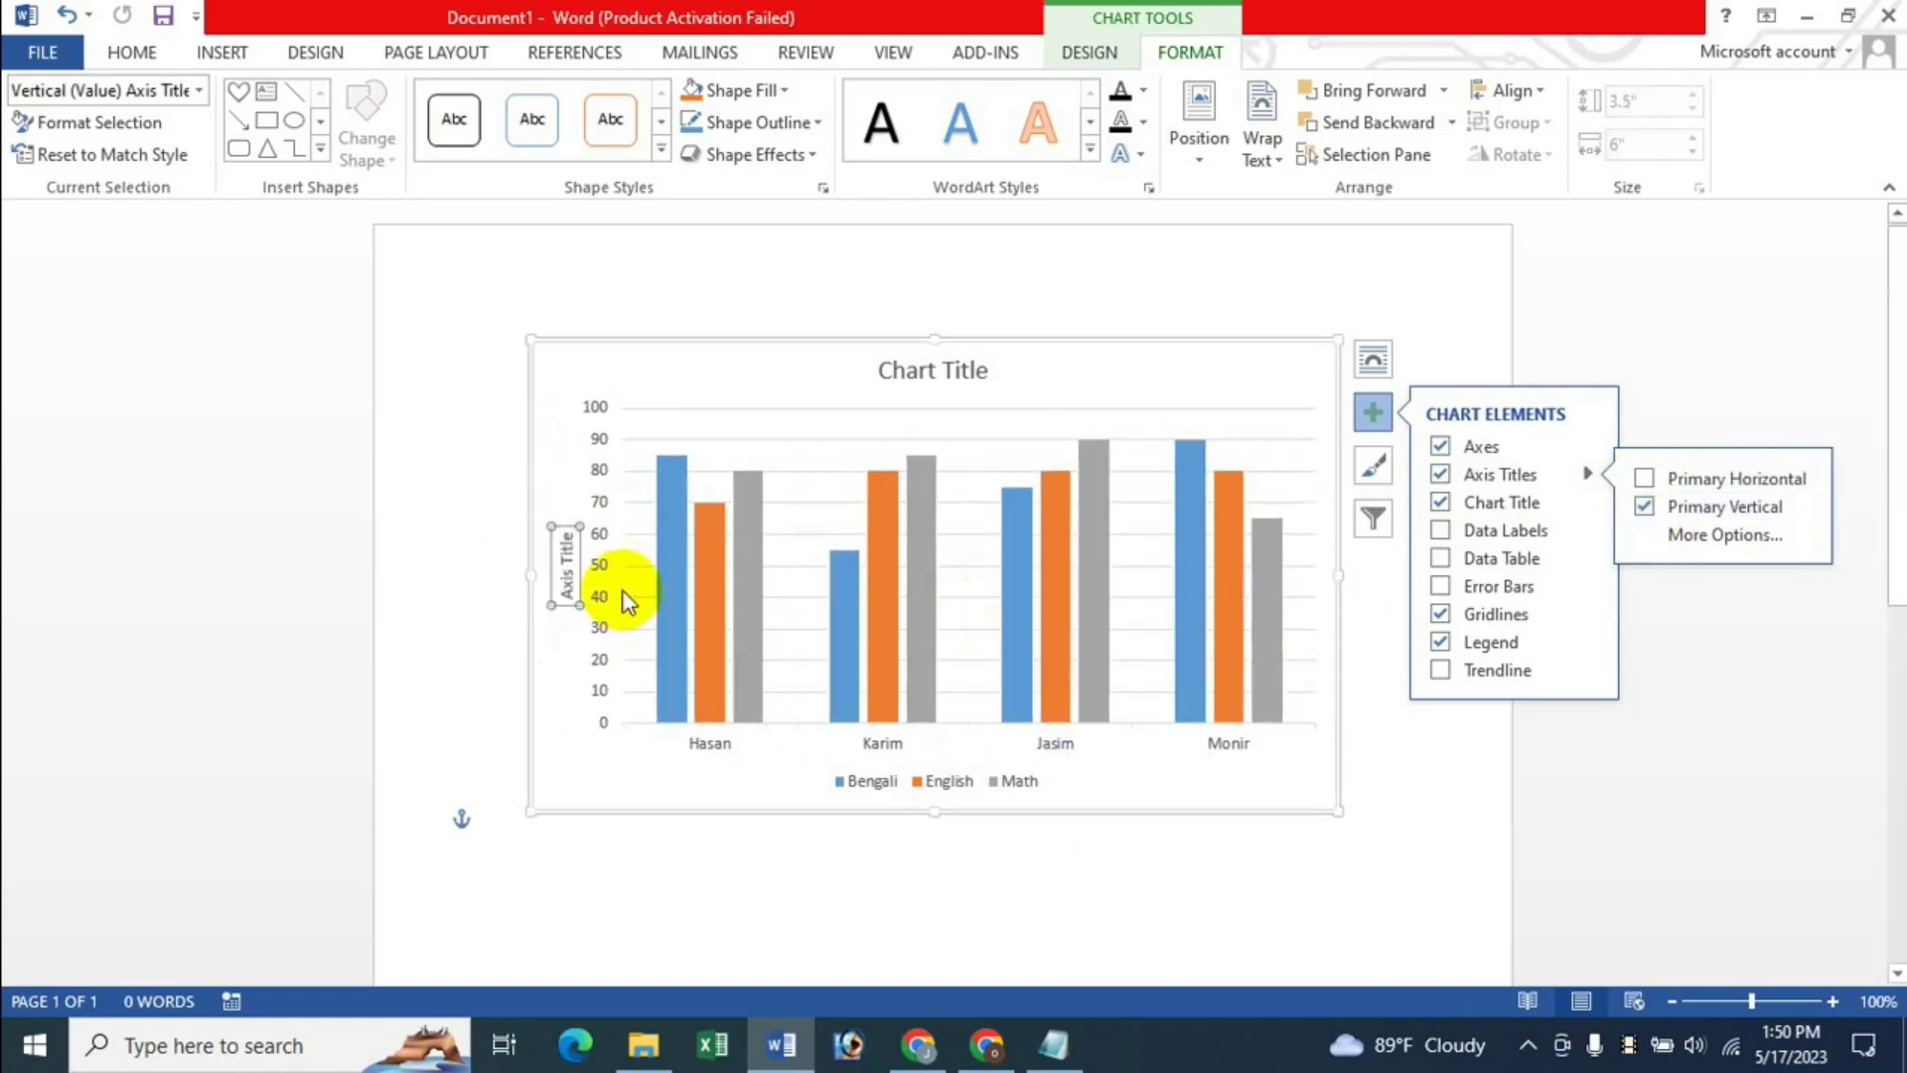
{"action": "left_click", "coordinate": [1644, 506]}
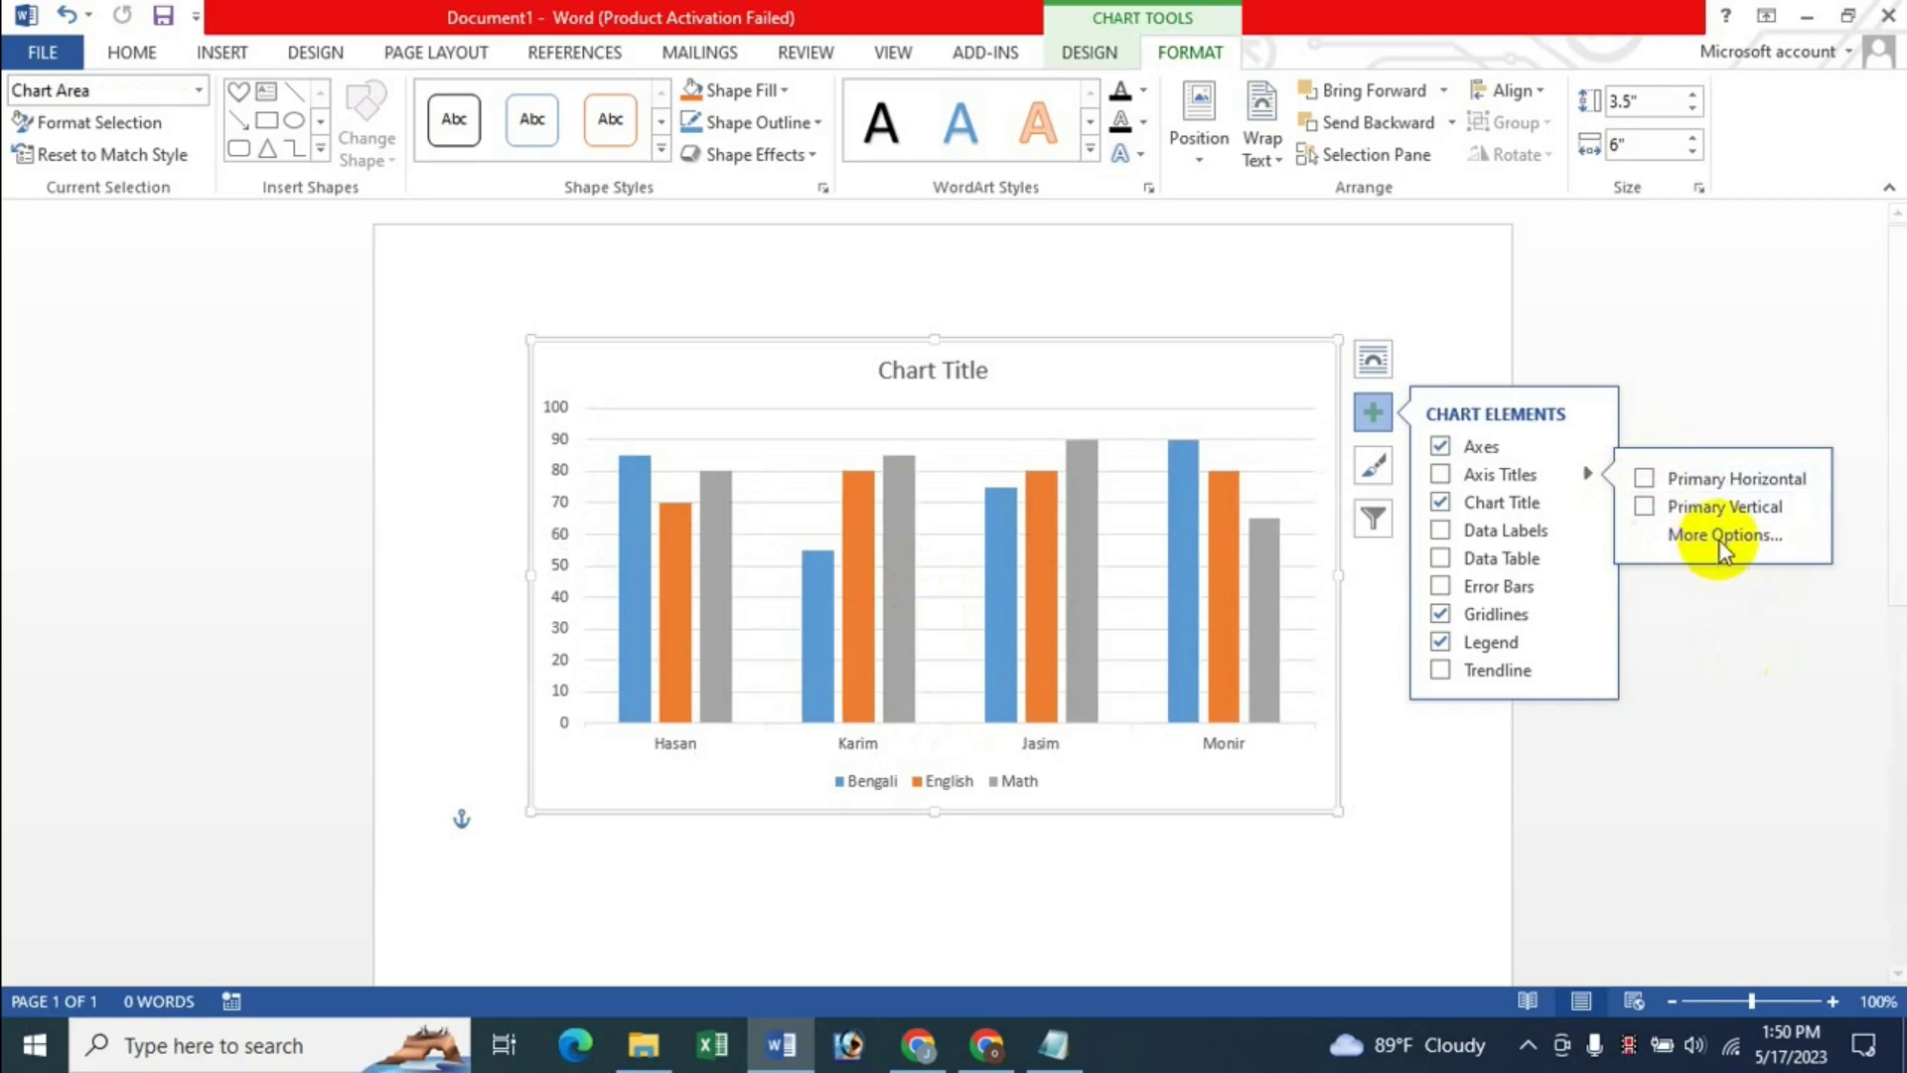
{"action": "left_click", "coordinate": [1724, 537]}
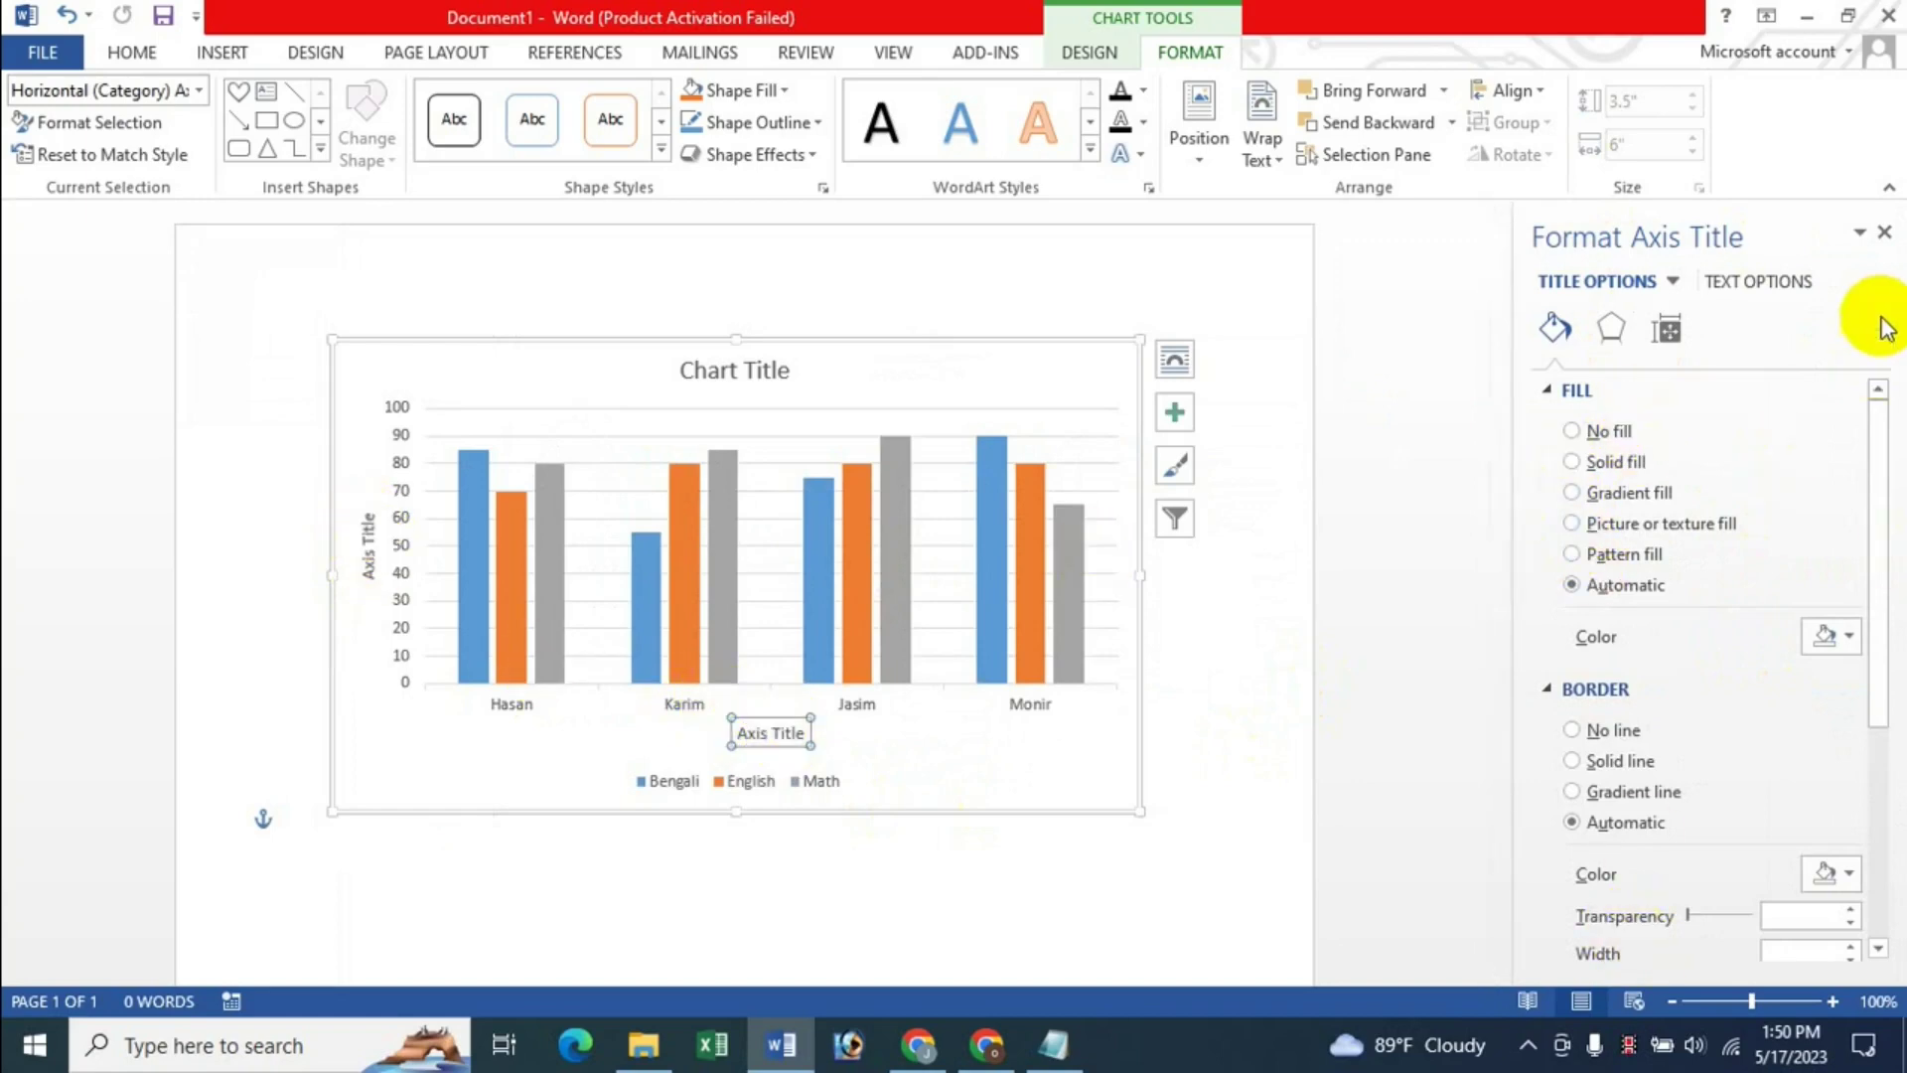
{"action": "left_click", "coordinate": [1884, 233]}
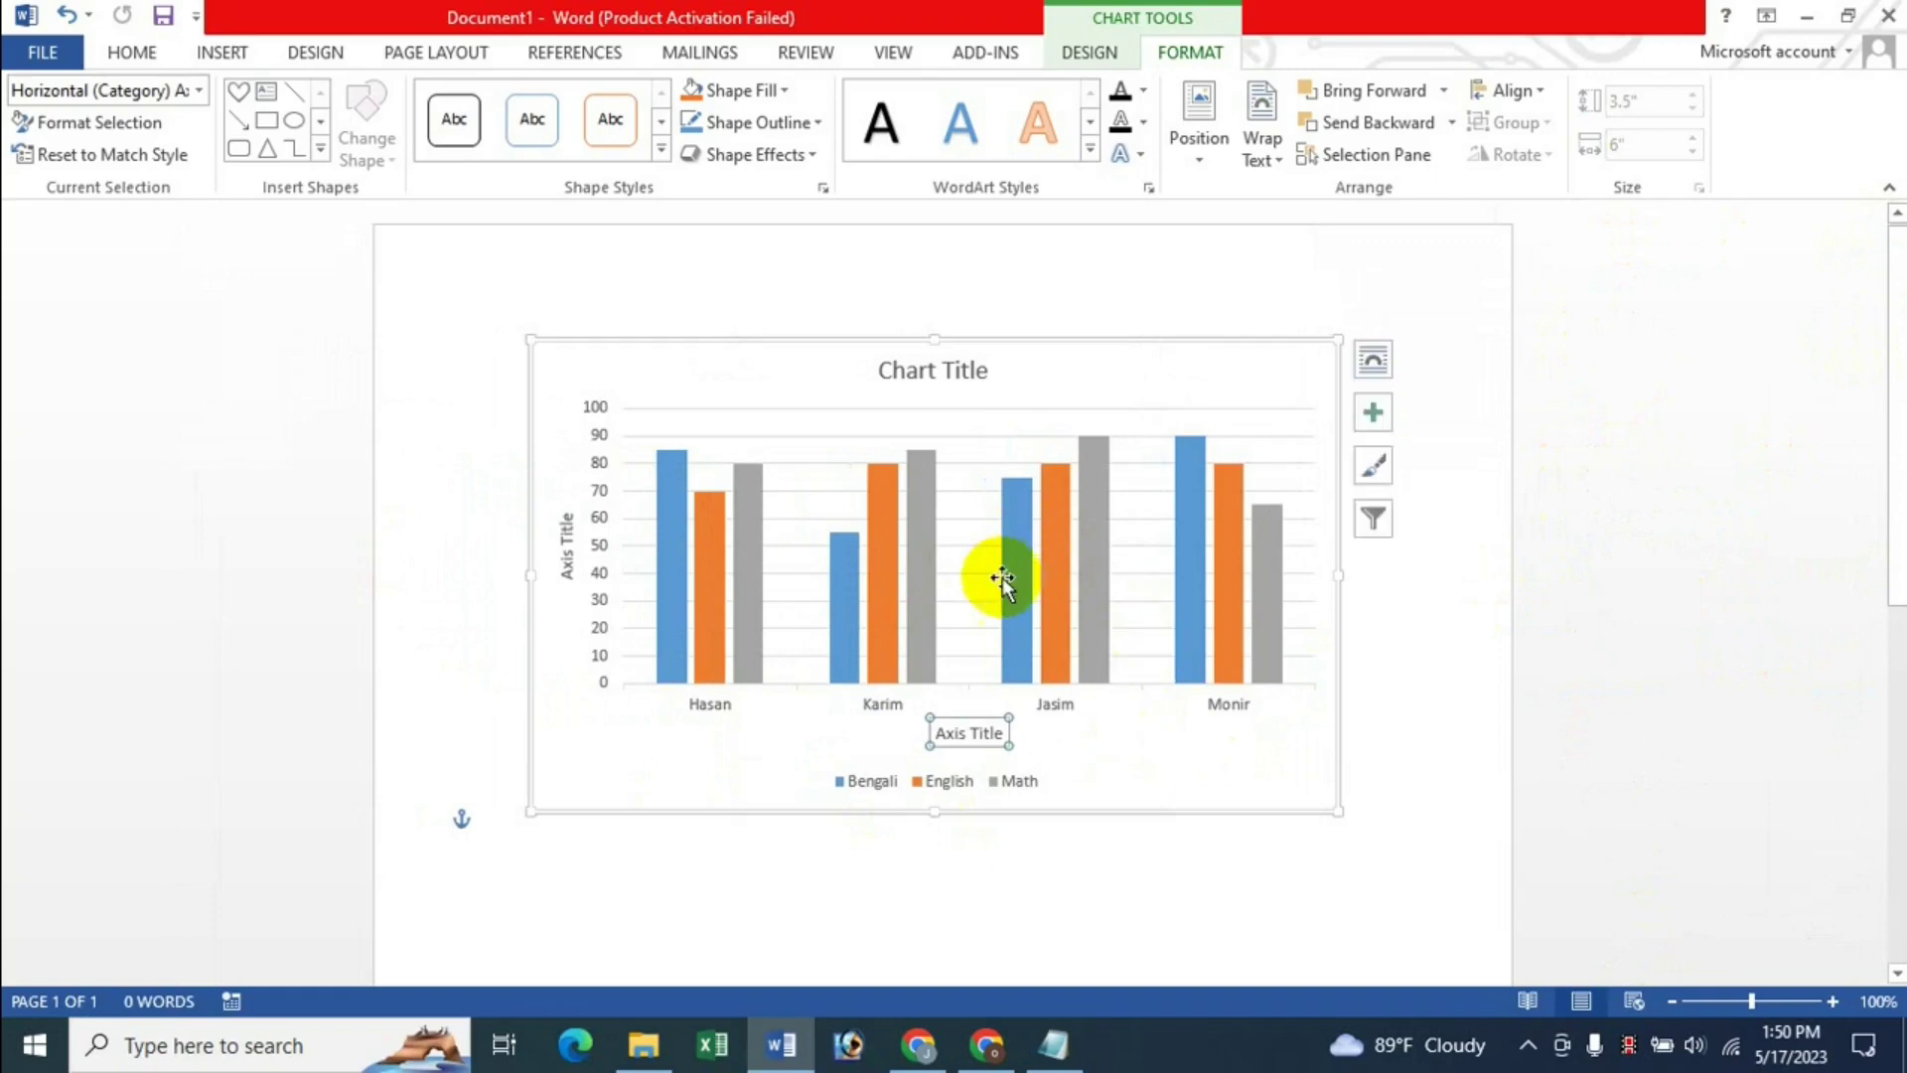
- Remove the axis titles and turn the chart title back on
{"action": "left_click", "coordinate": [1371, 416]}
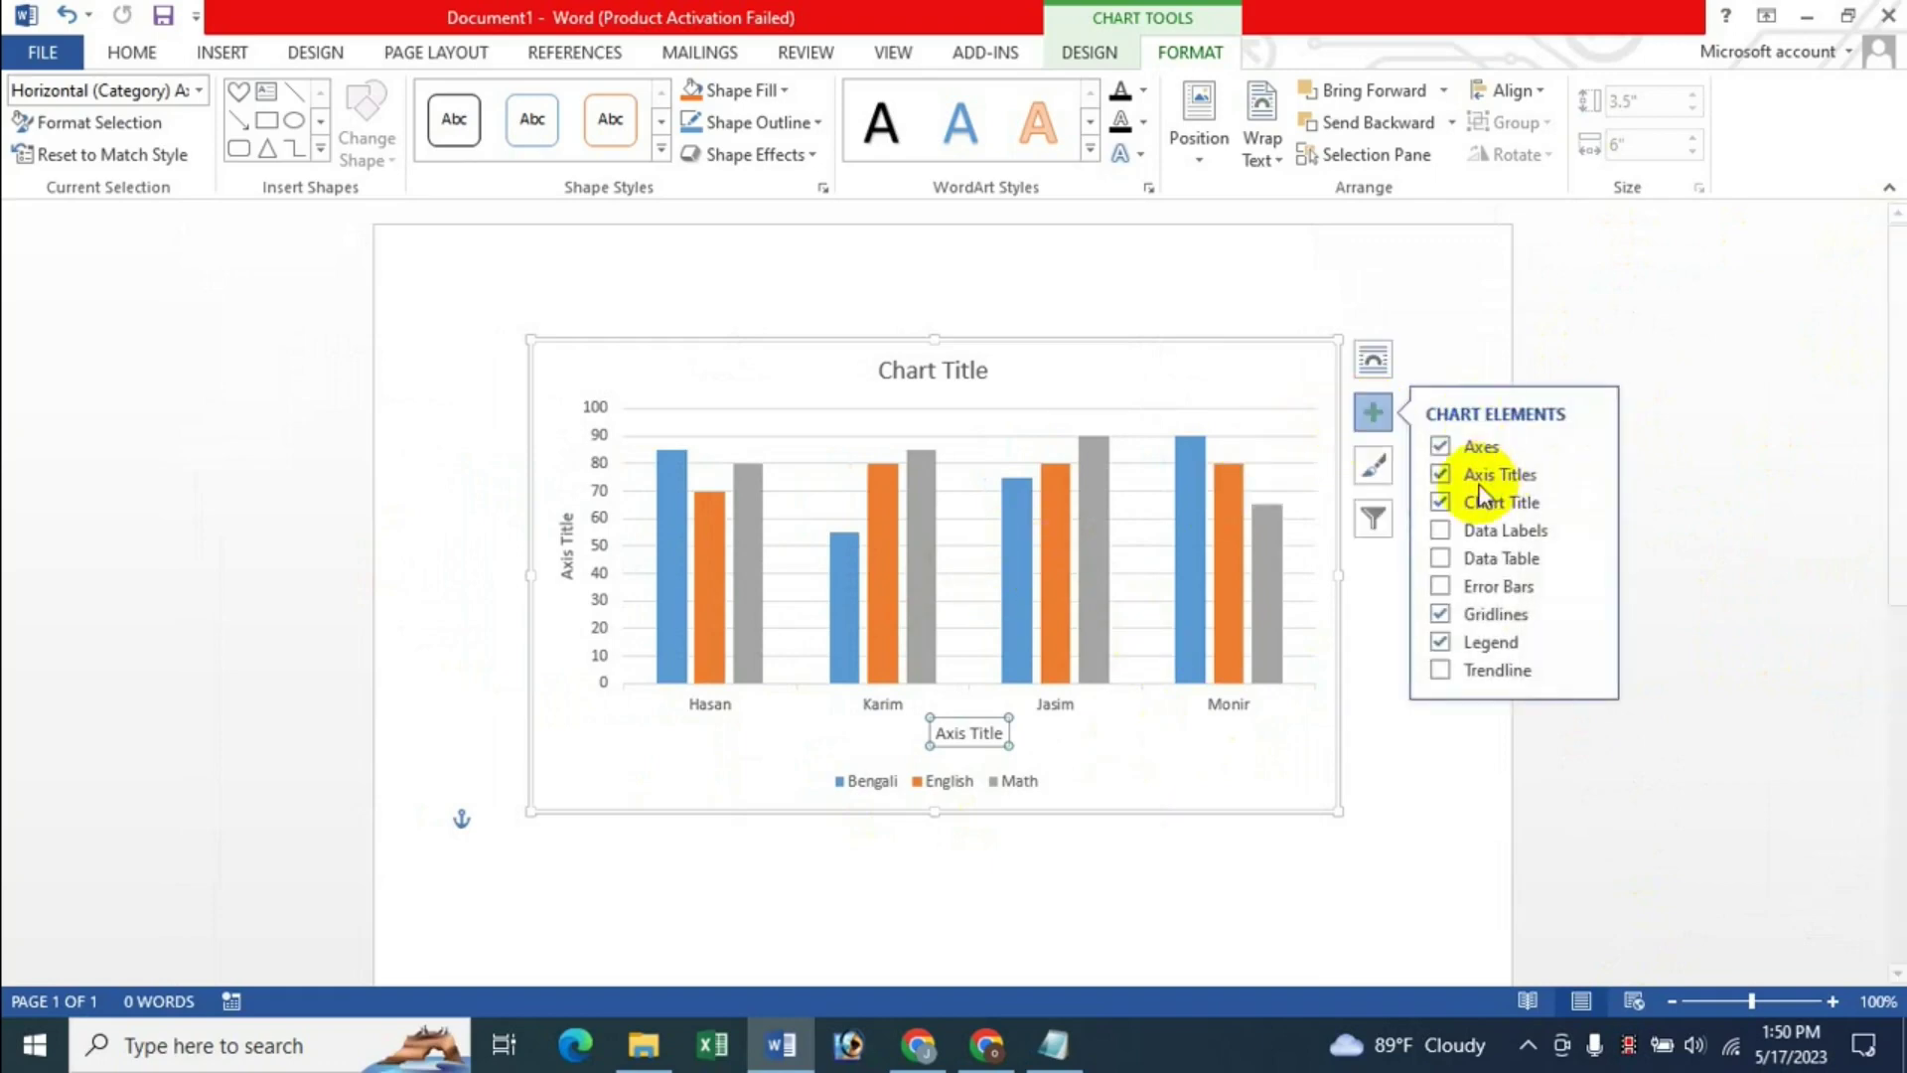
{"action": "left_click", "coordinate": [1441, 475]}
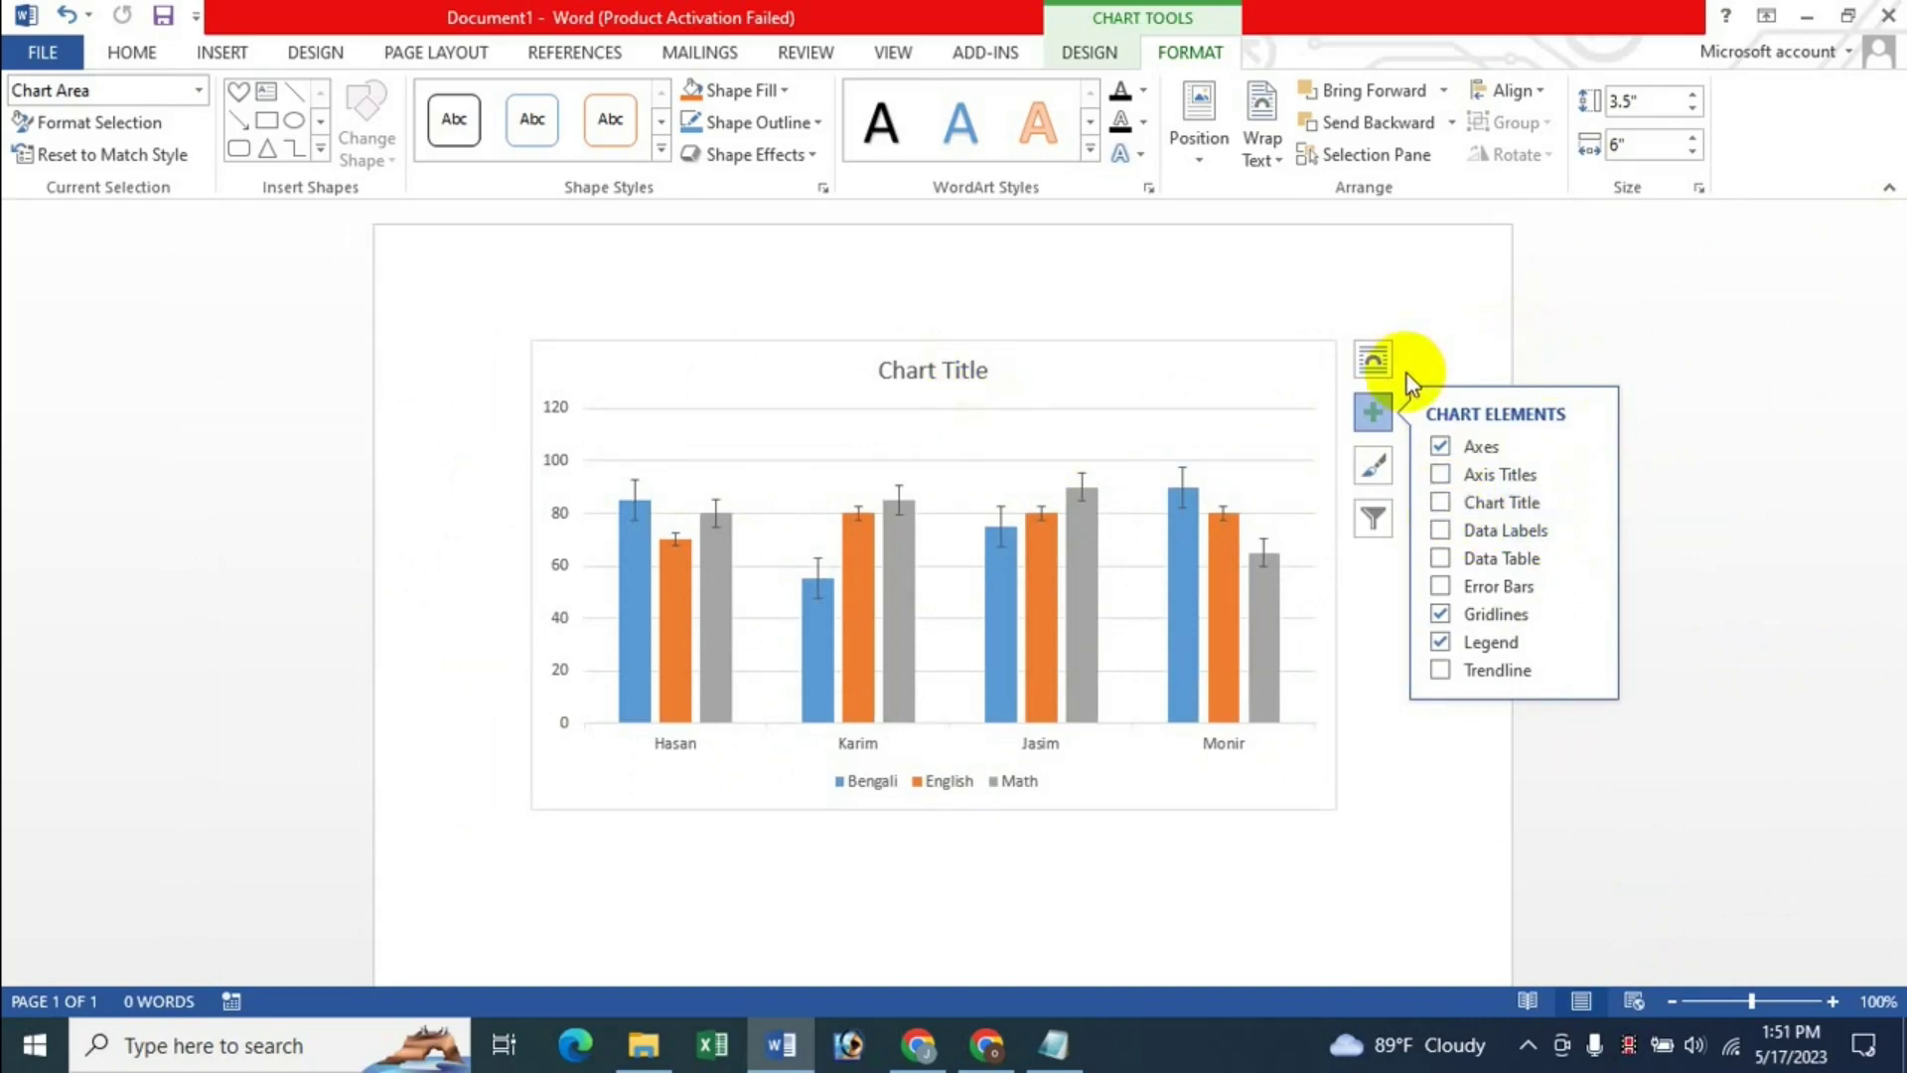
{"action": "left_click", "coordinate": [1374, 407]}
{"action": "left_click", "coordinate": [1372, 412]}
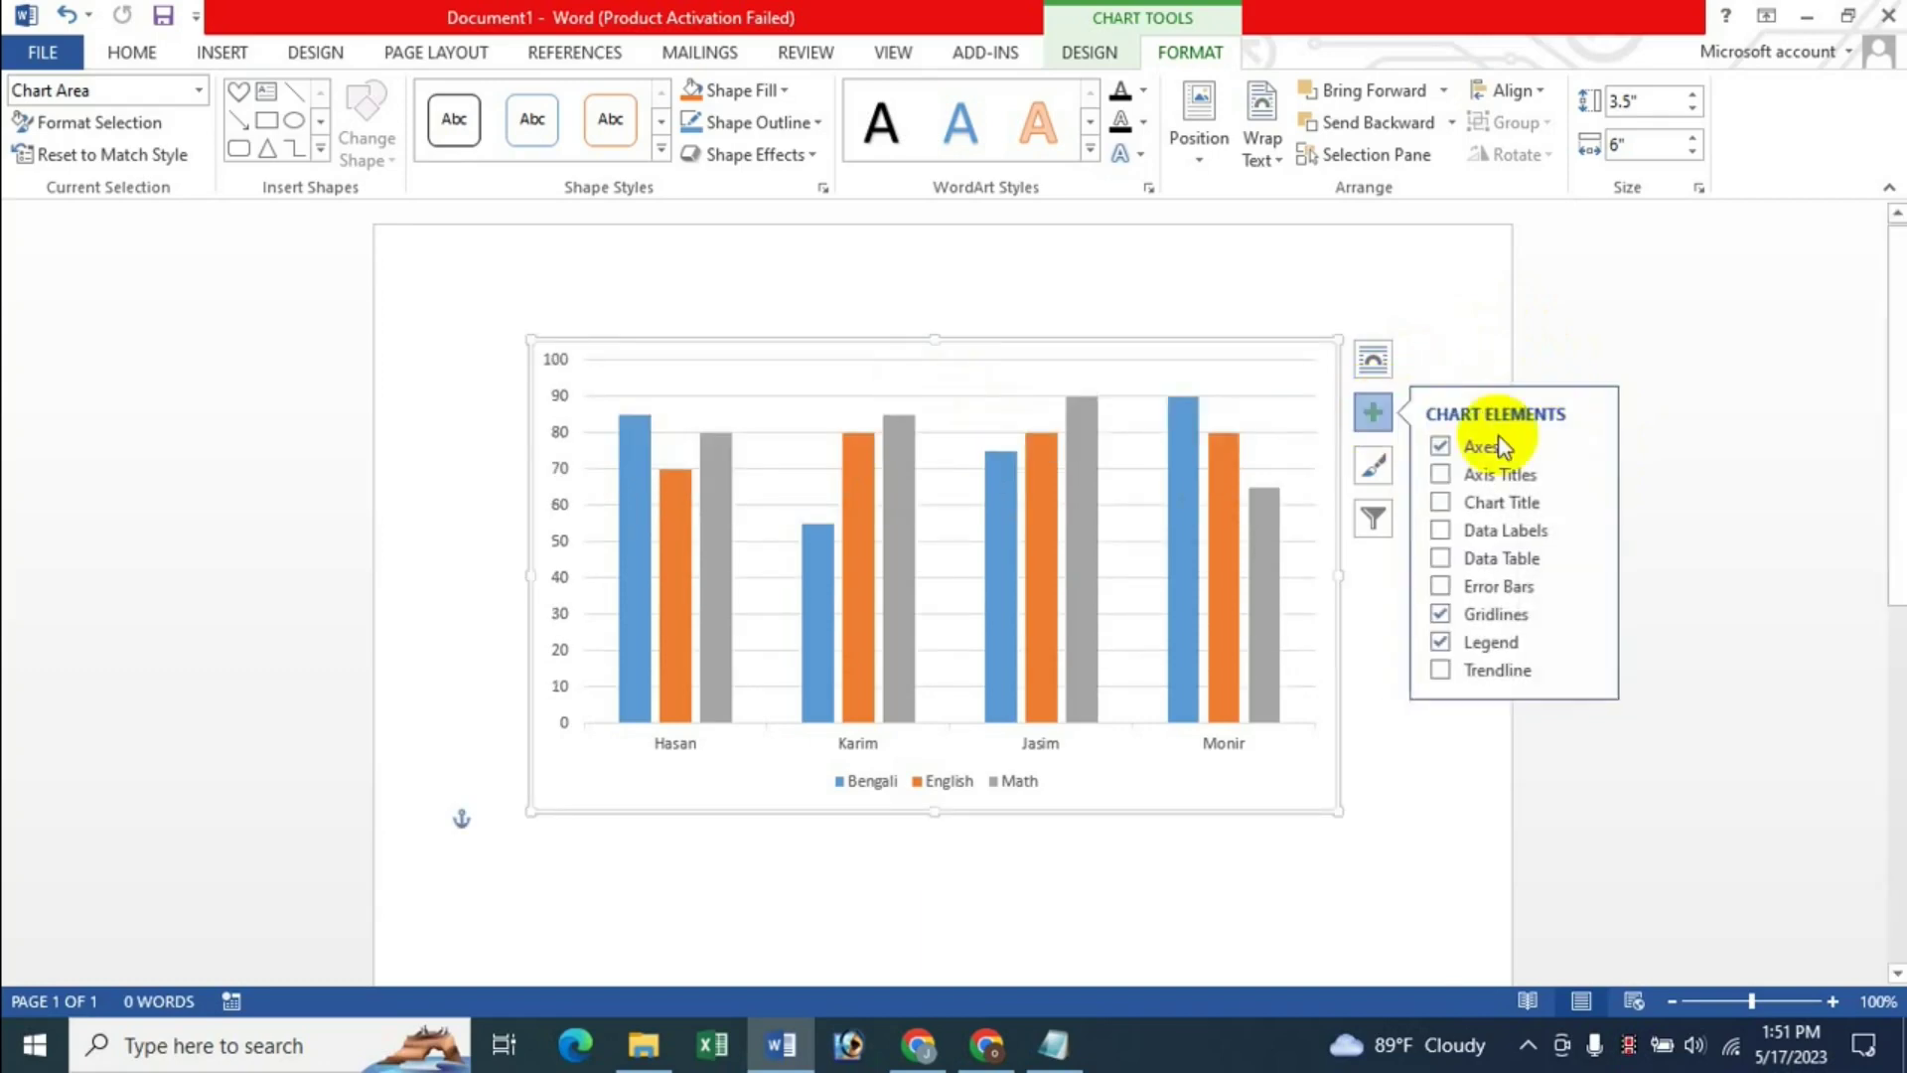
{"action": "left_click", "coordinate": [1443, 505]}
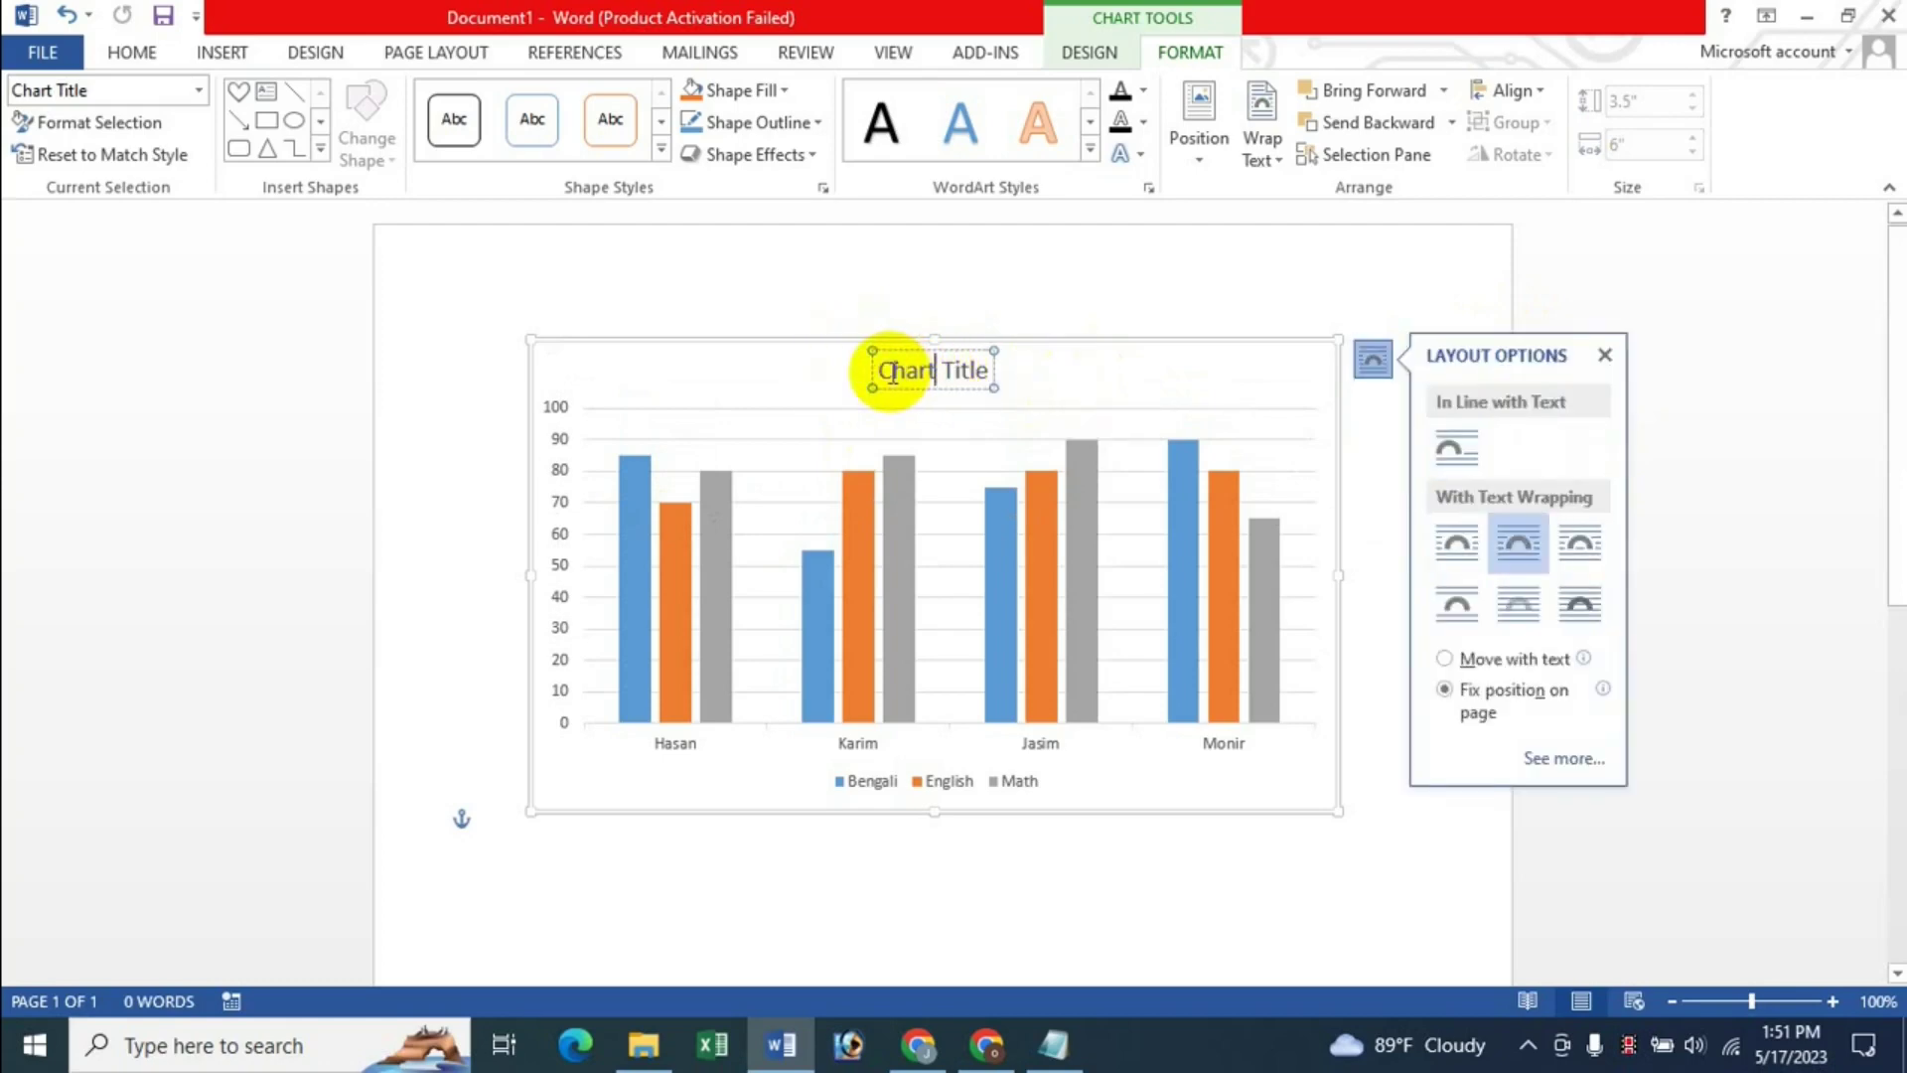
- Replace the placeholder chart title with 'Student Chart'
{"action": "left_click_drag", "start_coordinate": [874, 369], "coordinate": [969, 370]}
{"action": "key", "text": "Delete"}
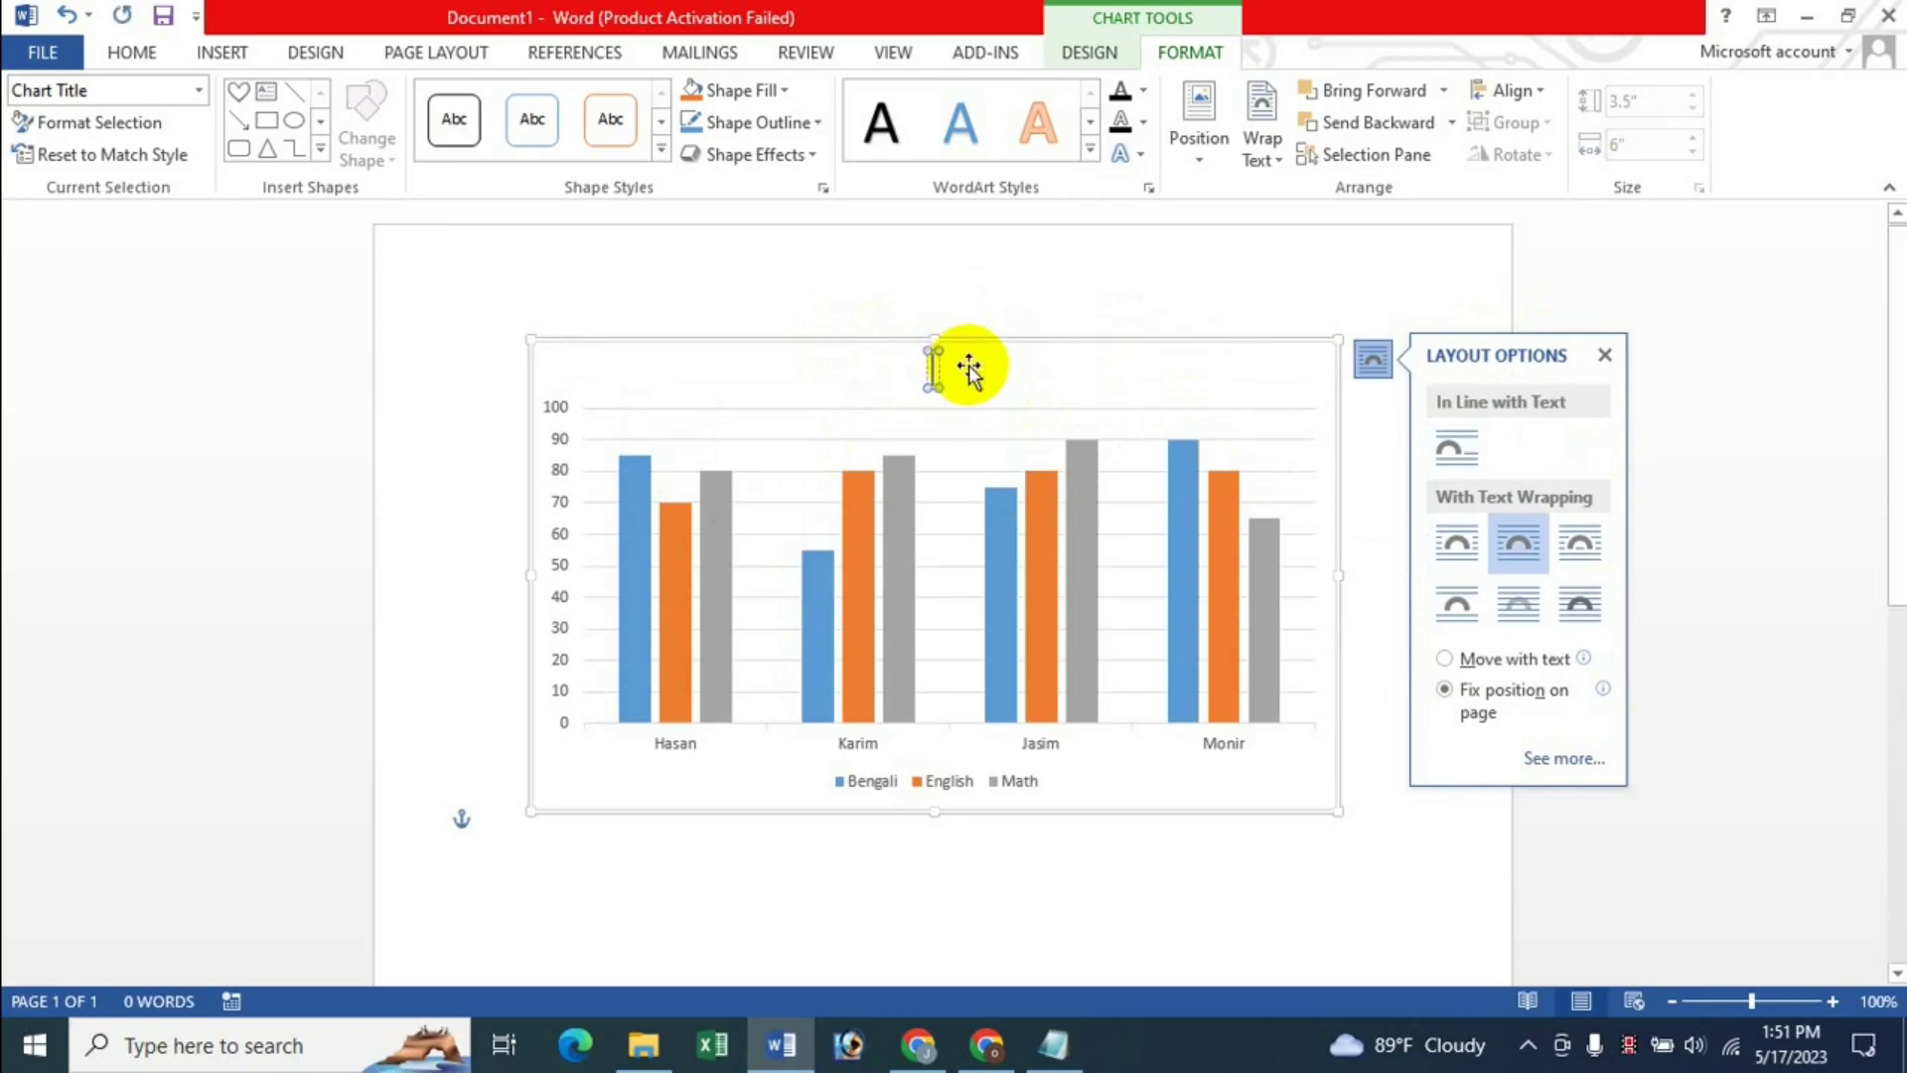
{"action": "type", "text": "Studennt Chart"}
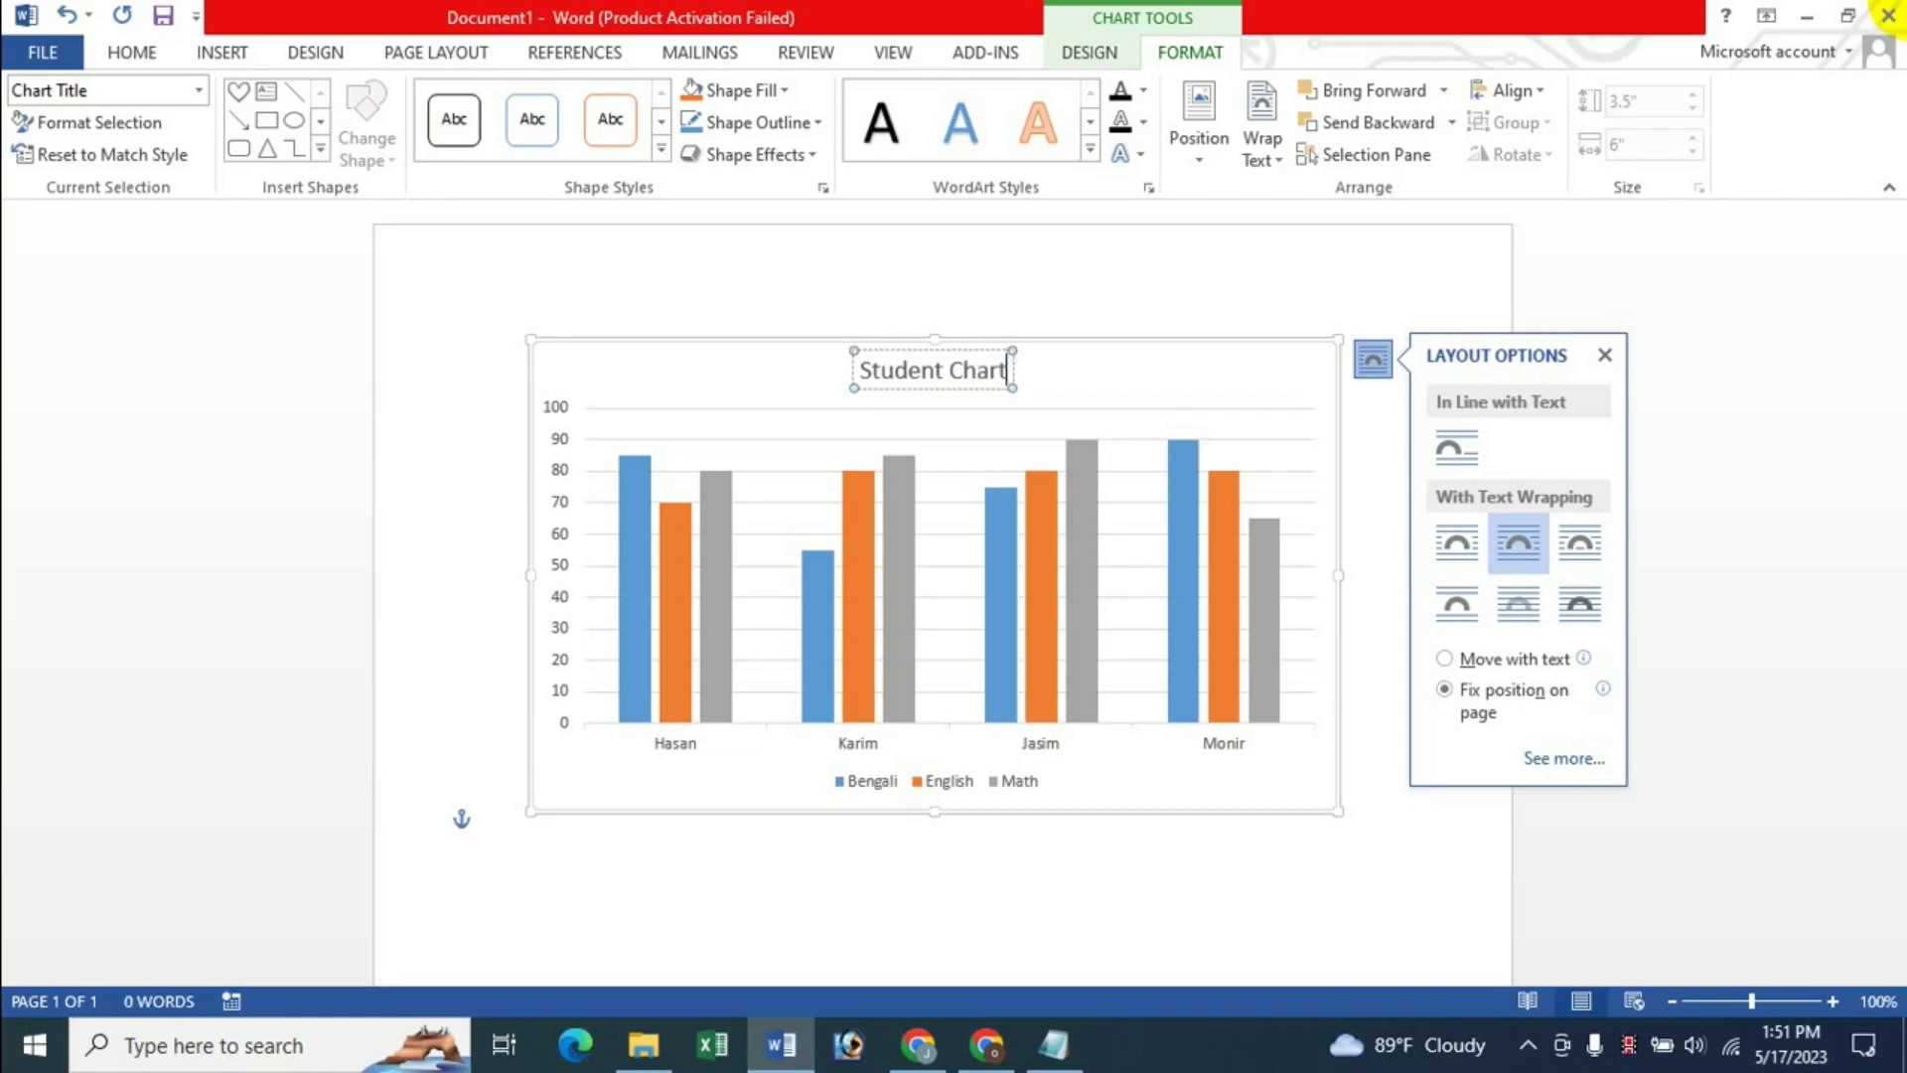
{"action": "left_click", "coordinate": [979, 377]}
{"action": "left_click", "coordinate": [959, 378]}
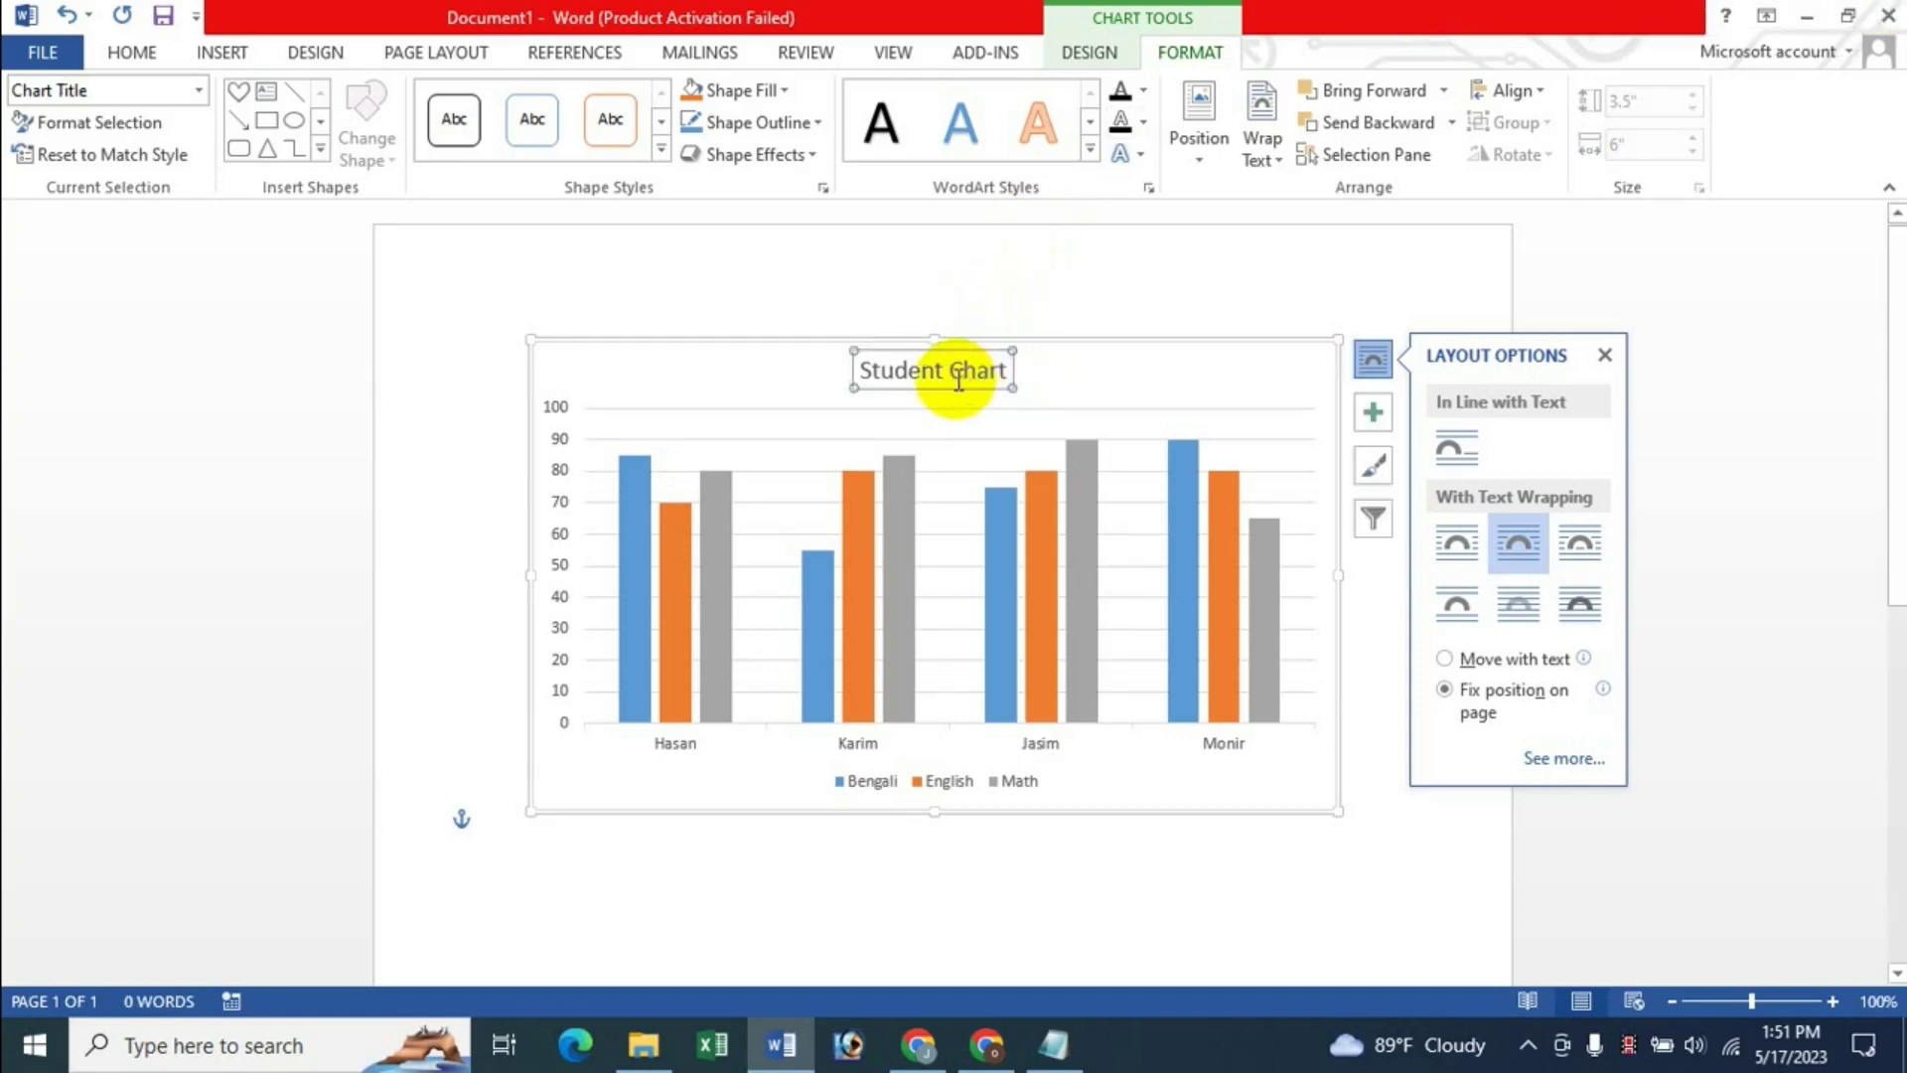
{"action": "left_click", "coordinate": [1606, 356]}
{"action": "left_click", "coordinate": [1376, 415]}
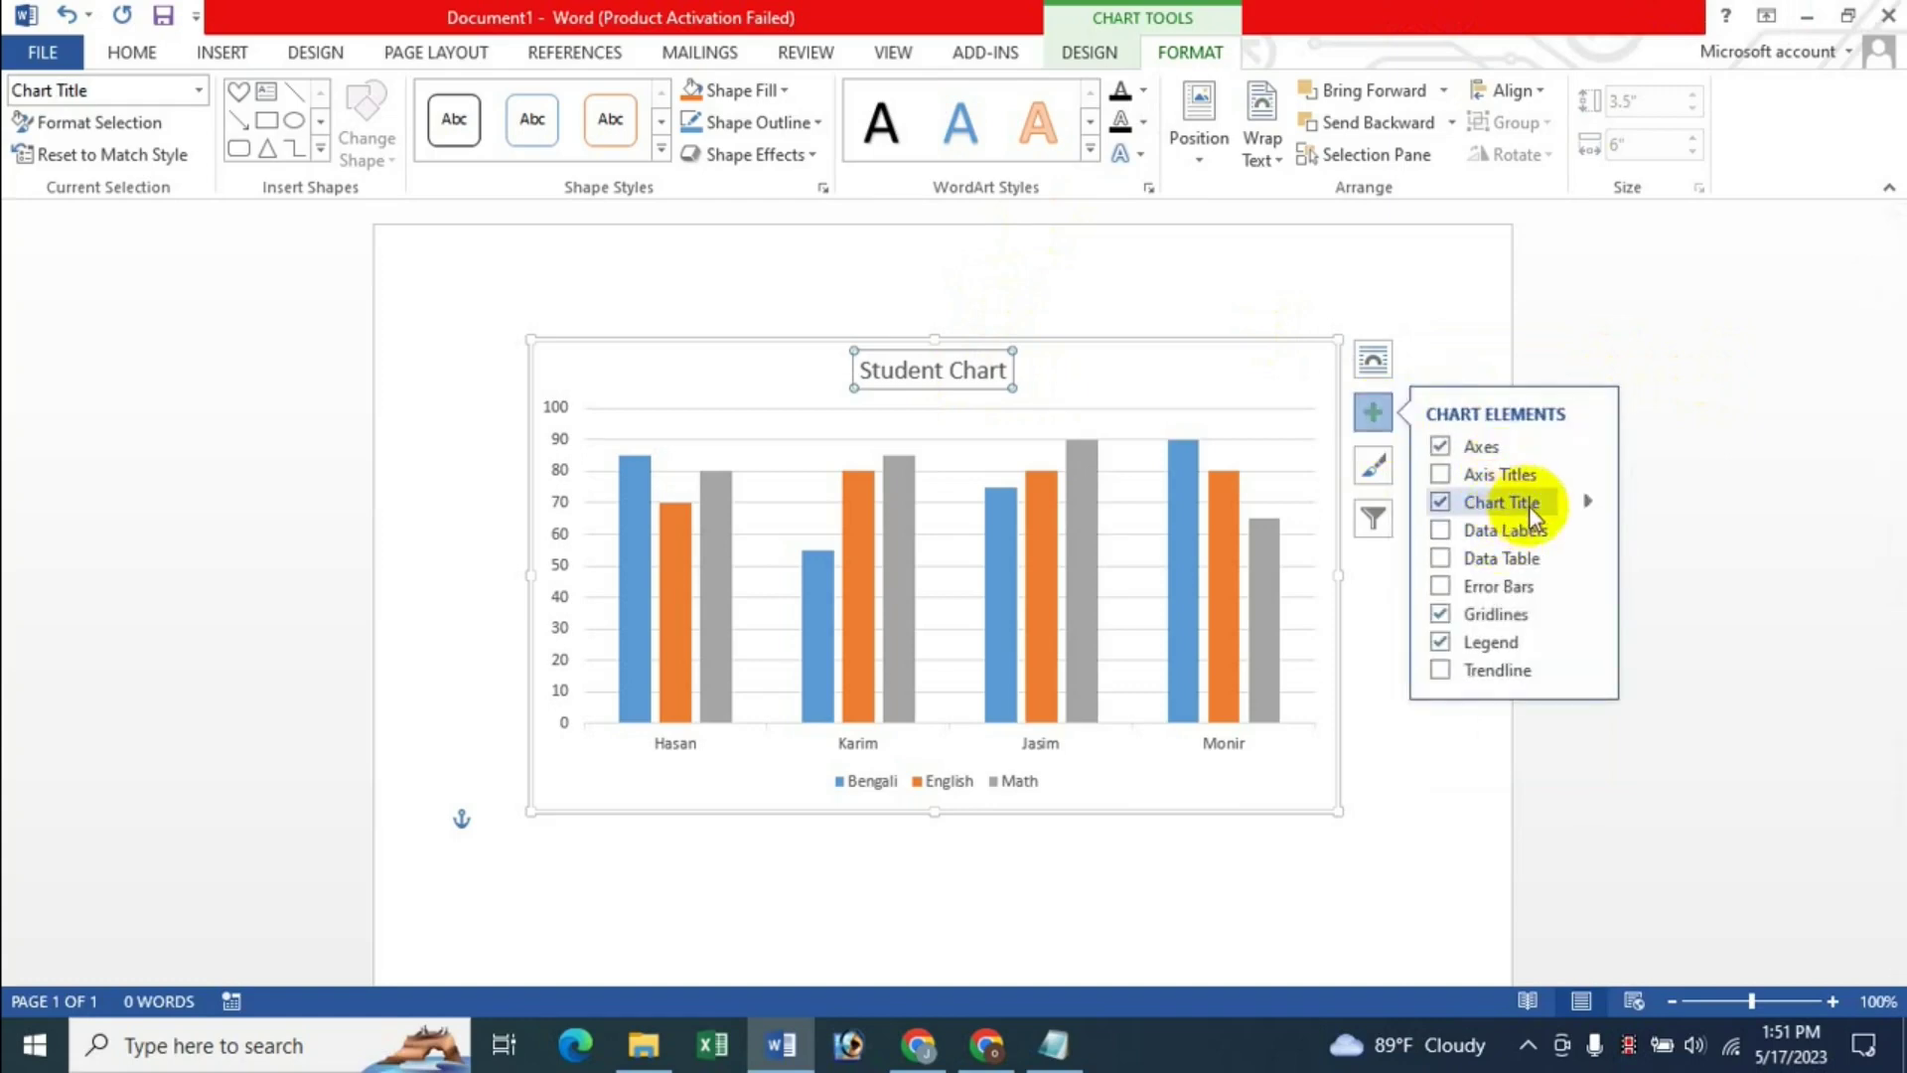
- Fill the Student Chart title with a gold radial gradient through its More Options pane, then reopen the pane
{"action": "left_click", "coordinate": [1586, 503]}
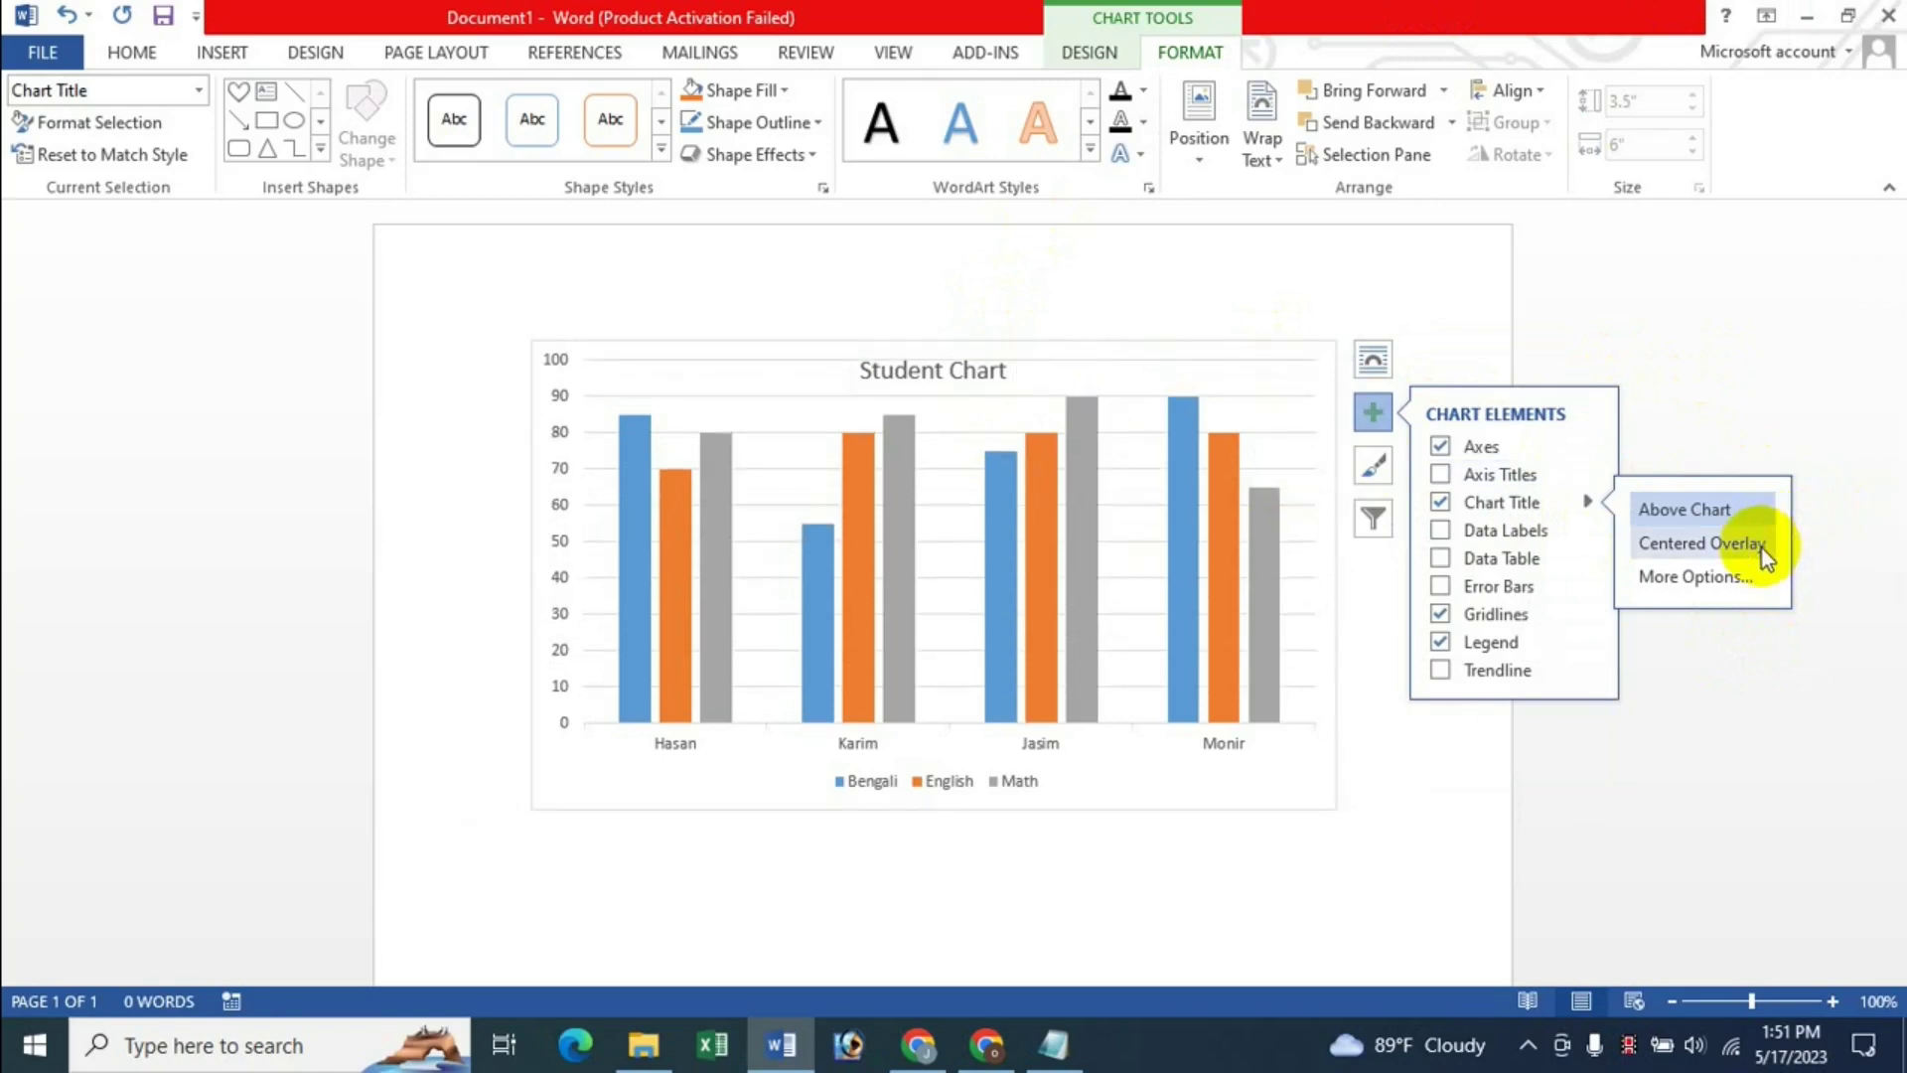
{"action": "left_click", "coordinate": [1715, 580]}
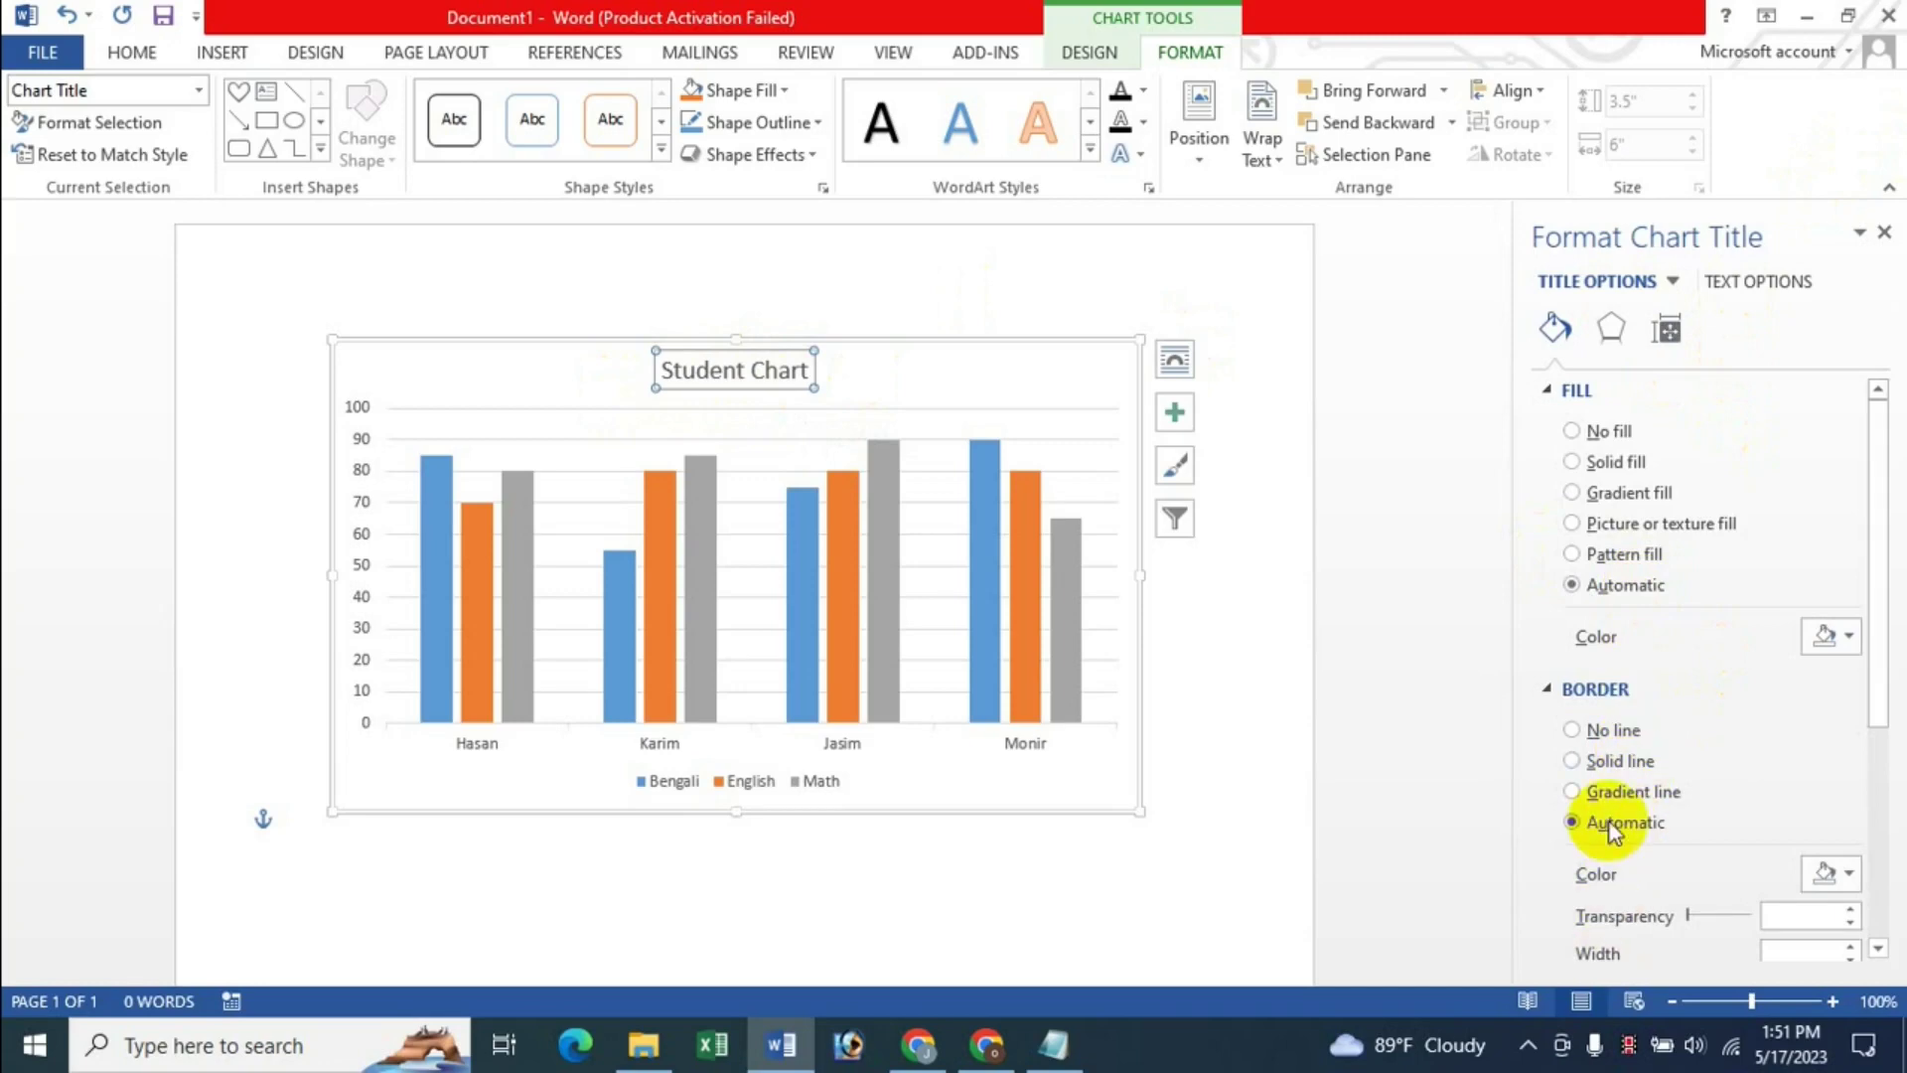
{"action": "left_click", "coordinate": [1615, 554]}
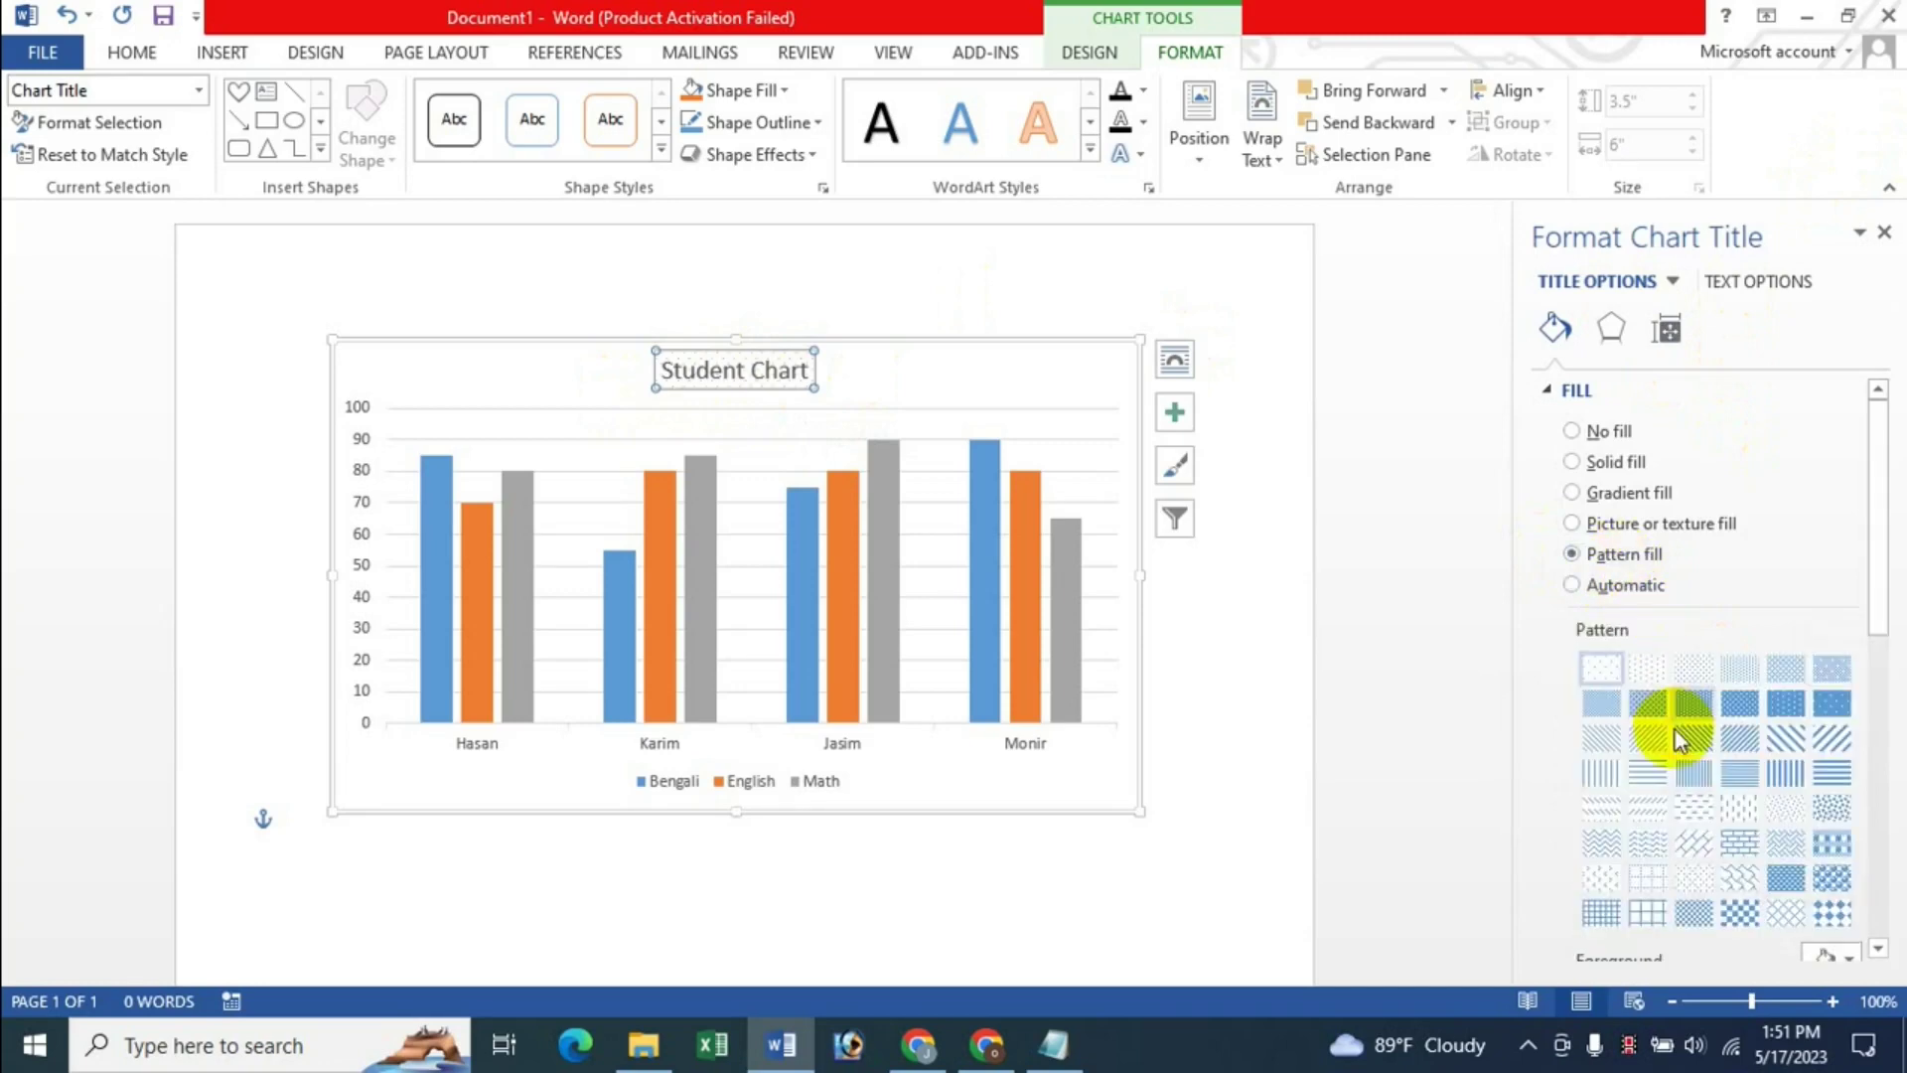
{"action": "left_click", "coordinate": [1723, 760]}
{"action": "left_click", "coordinate": [1577, 492]}
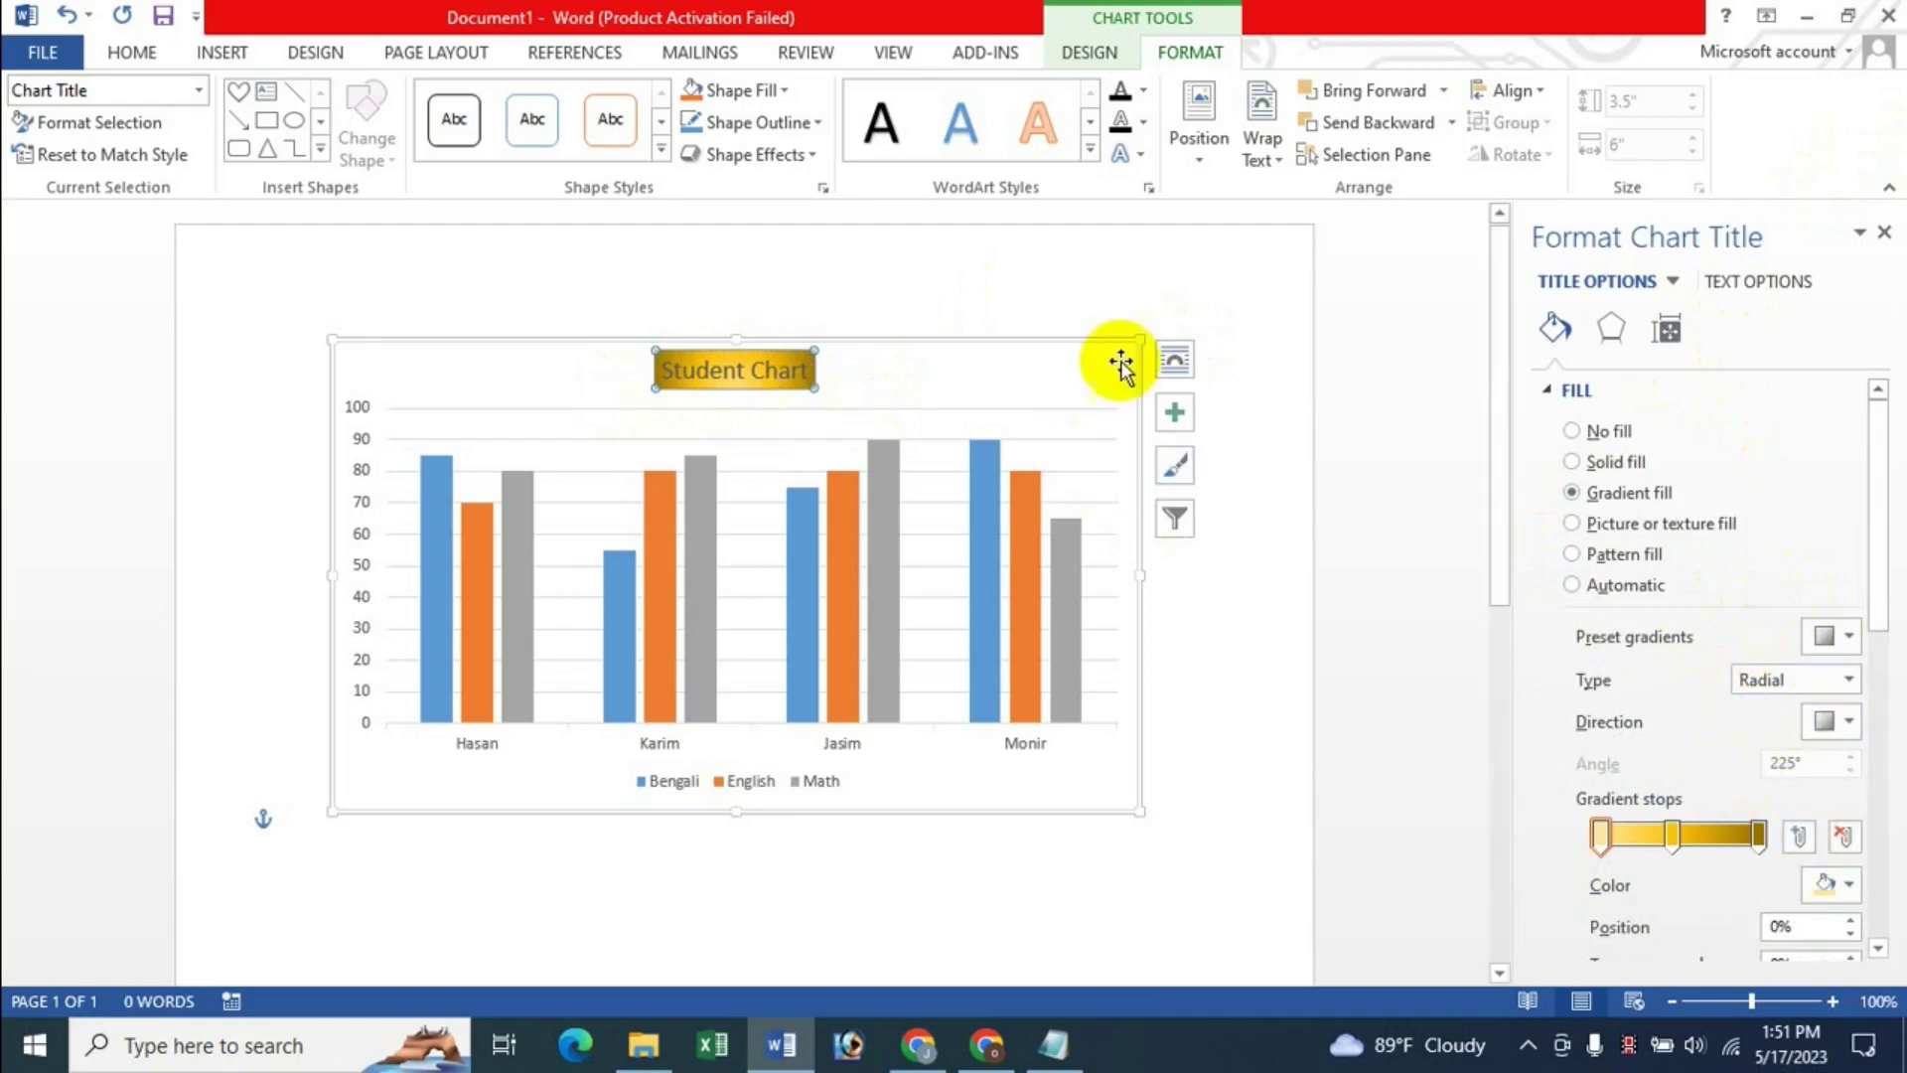
{"action": "left_click", "coordinate": [1883, 232]}
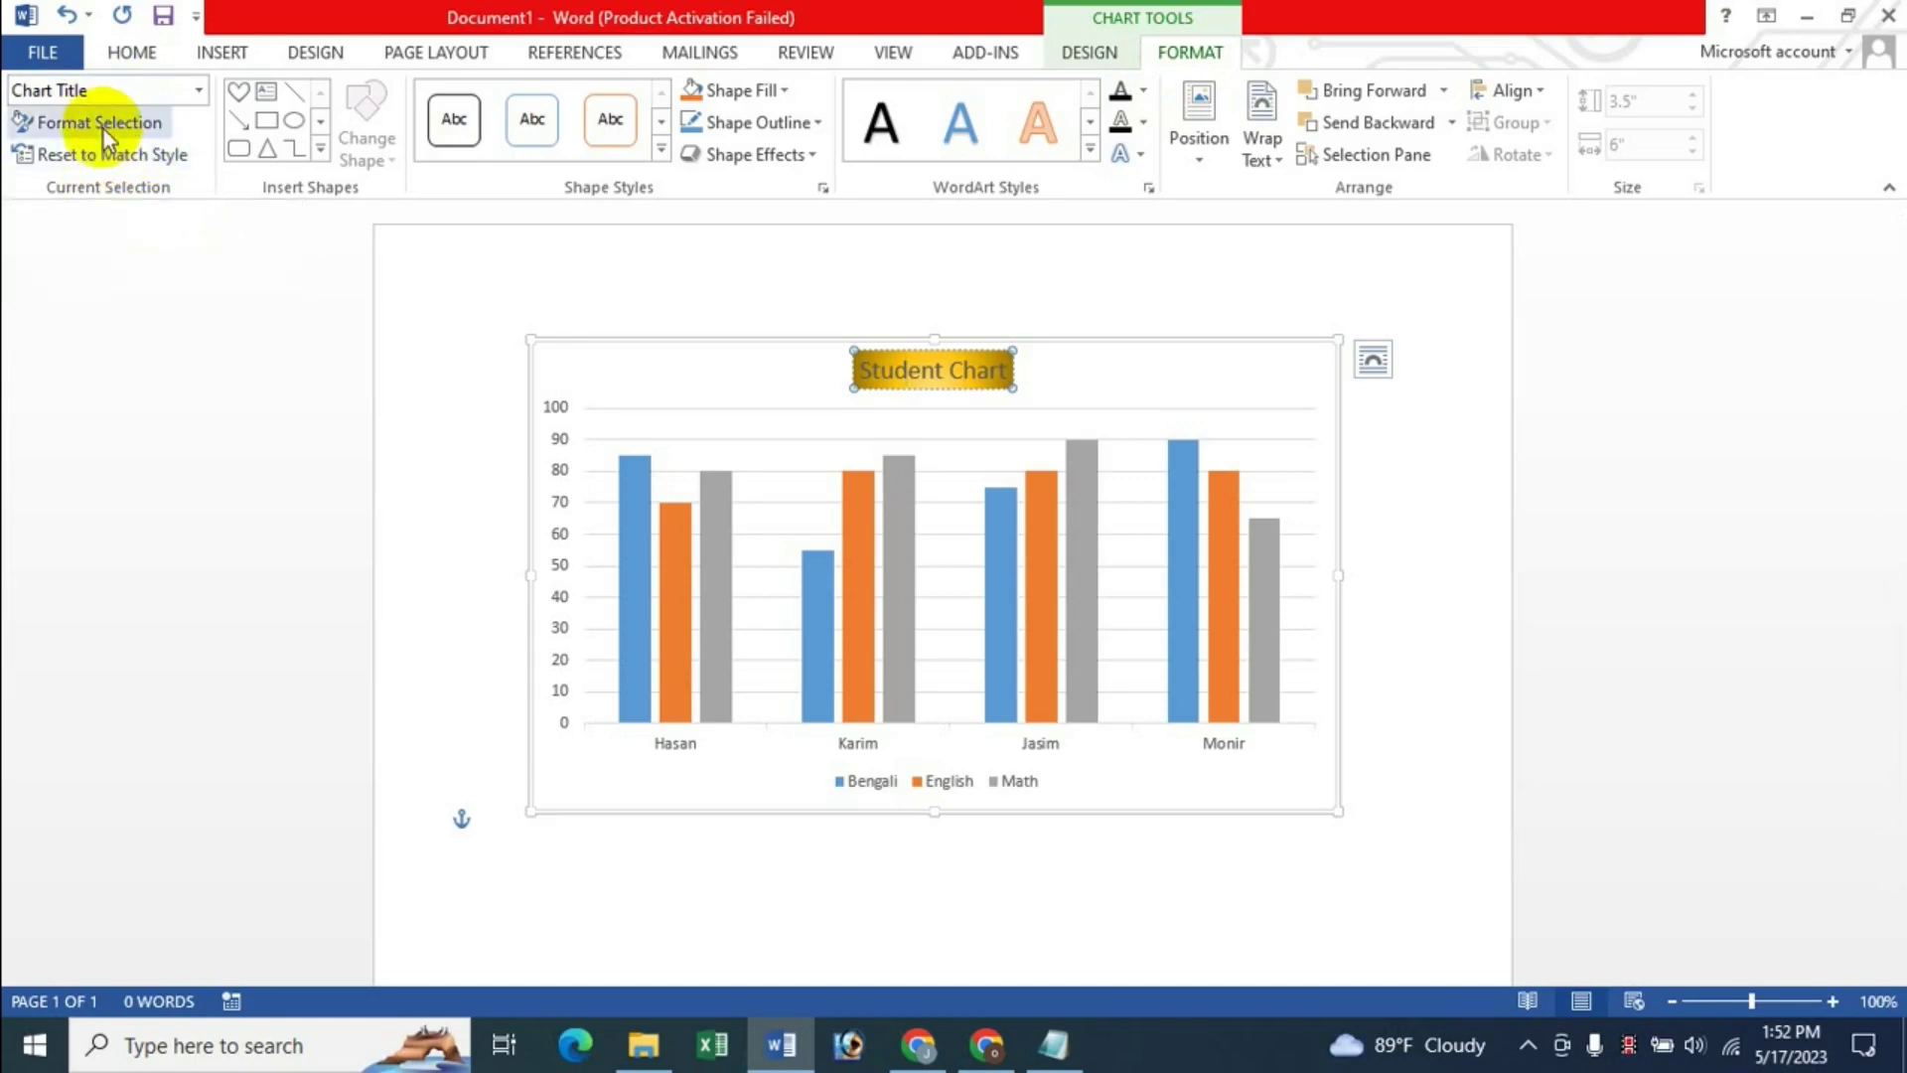
{"action": "left_click", "coordinate": [100, 122]}
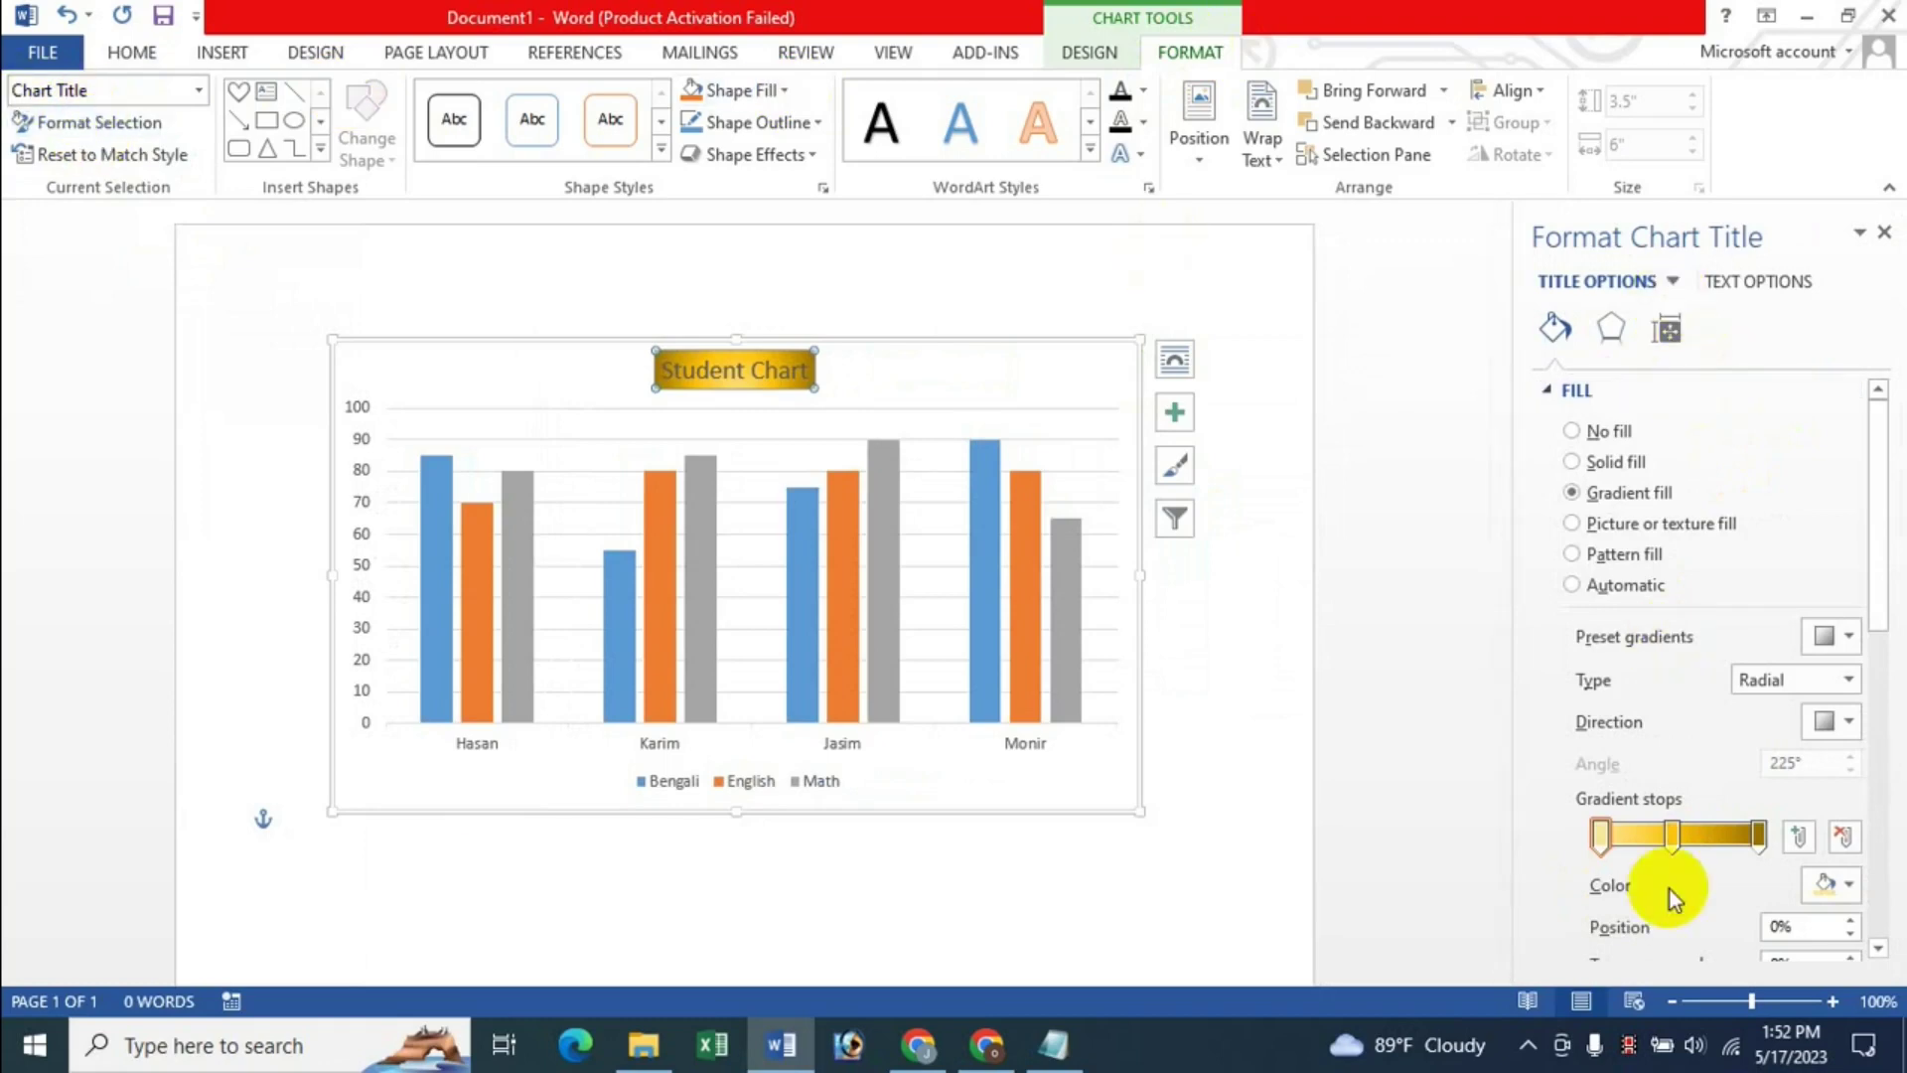
- Close the title pane, switch to the Design tab and revisit the Chart Title formatting options
{"action": "left_click", "coordinate": [1885, 234]}
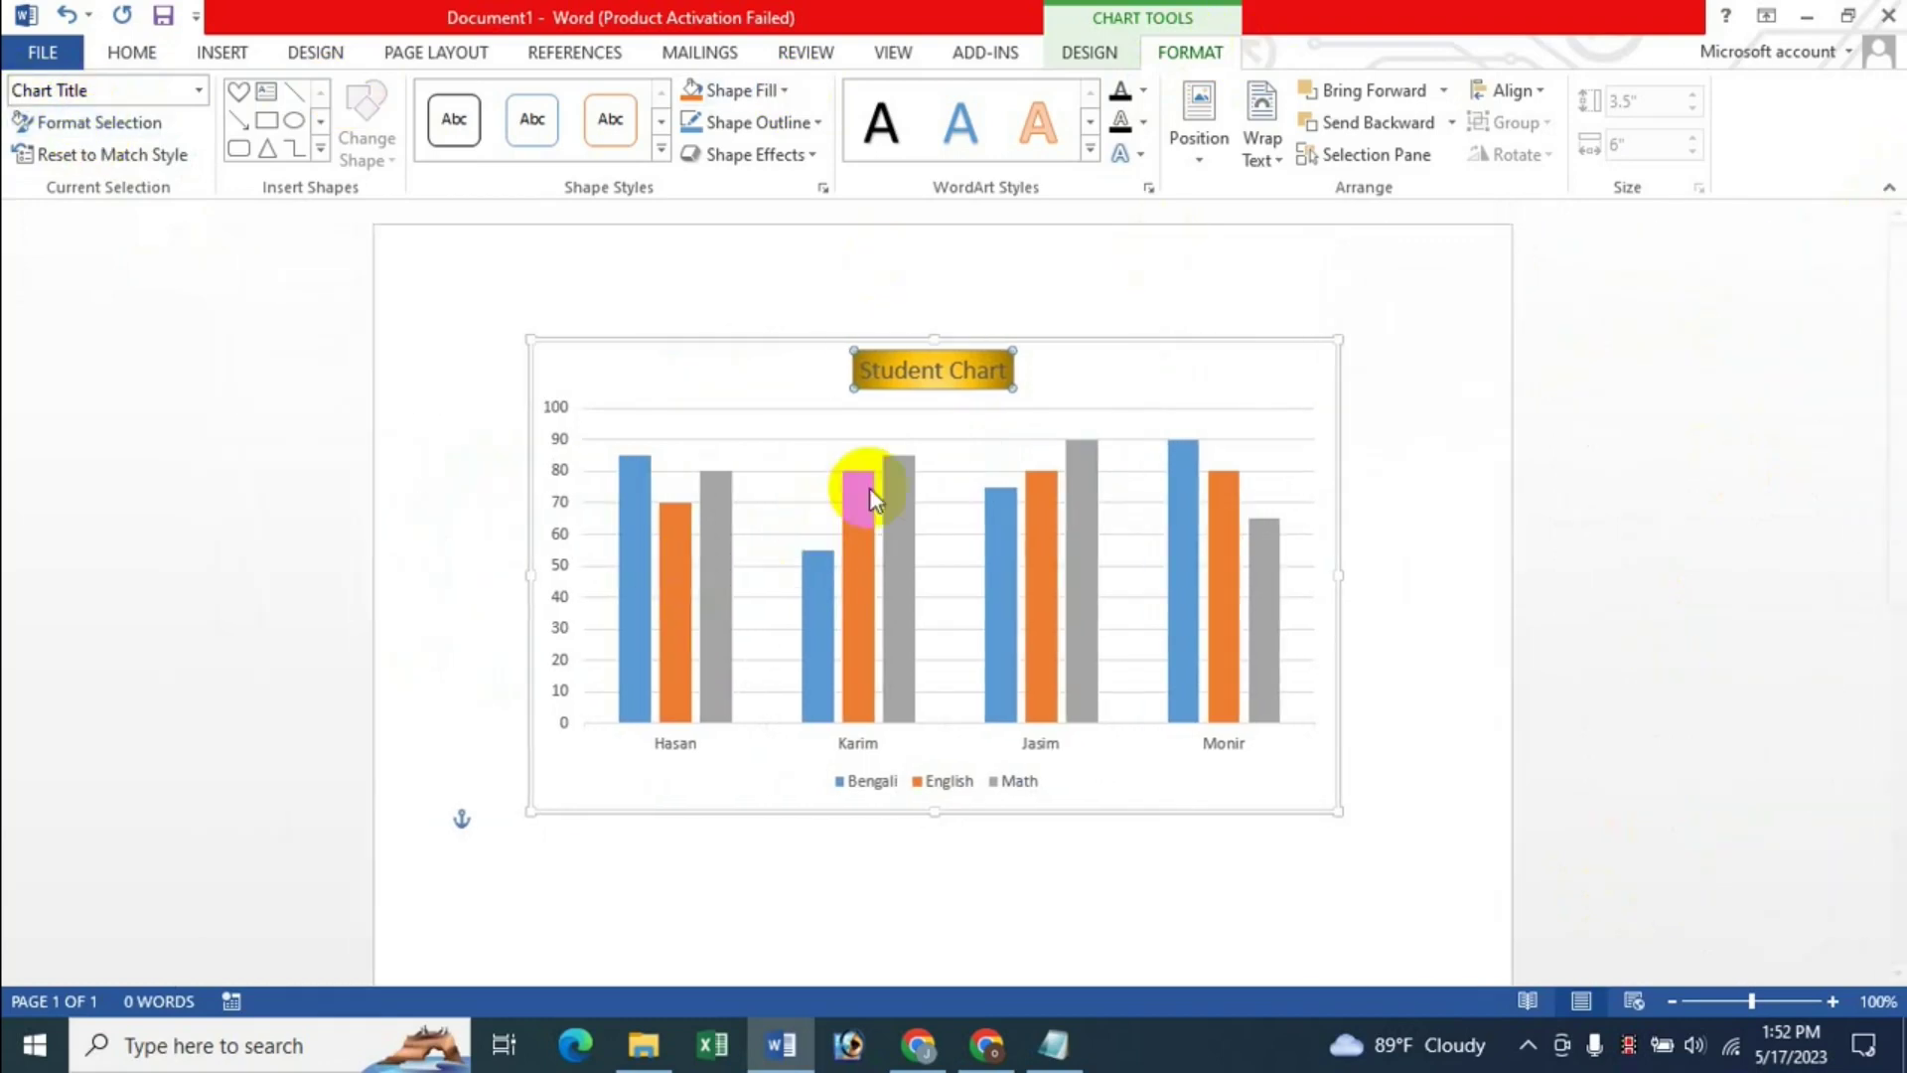
{"action": "left_click", "coordinate": [1097, 54]}
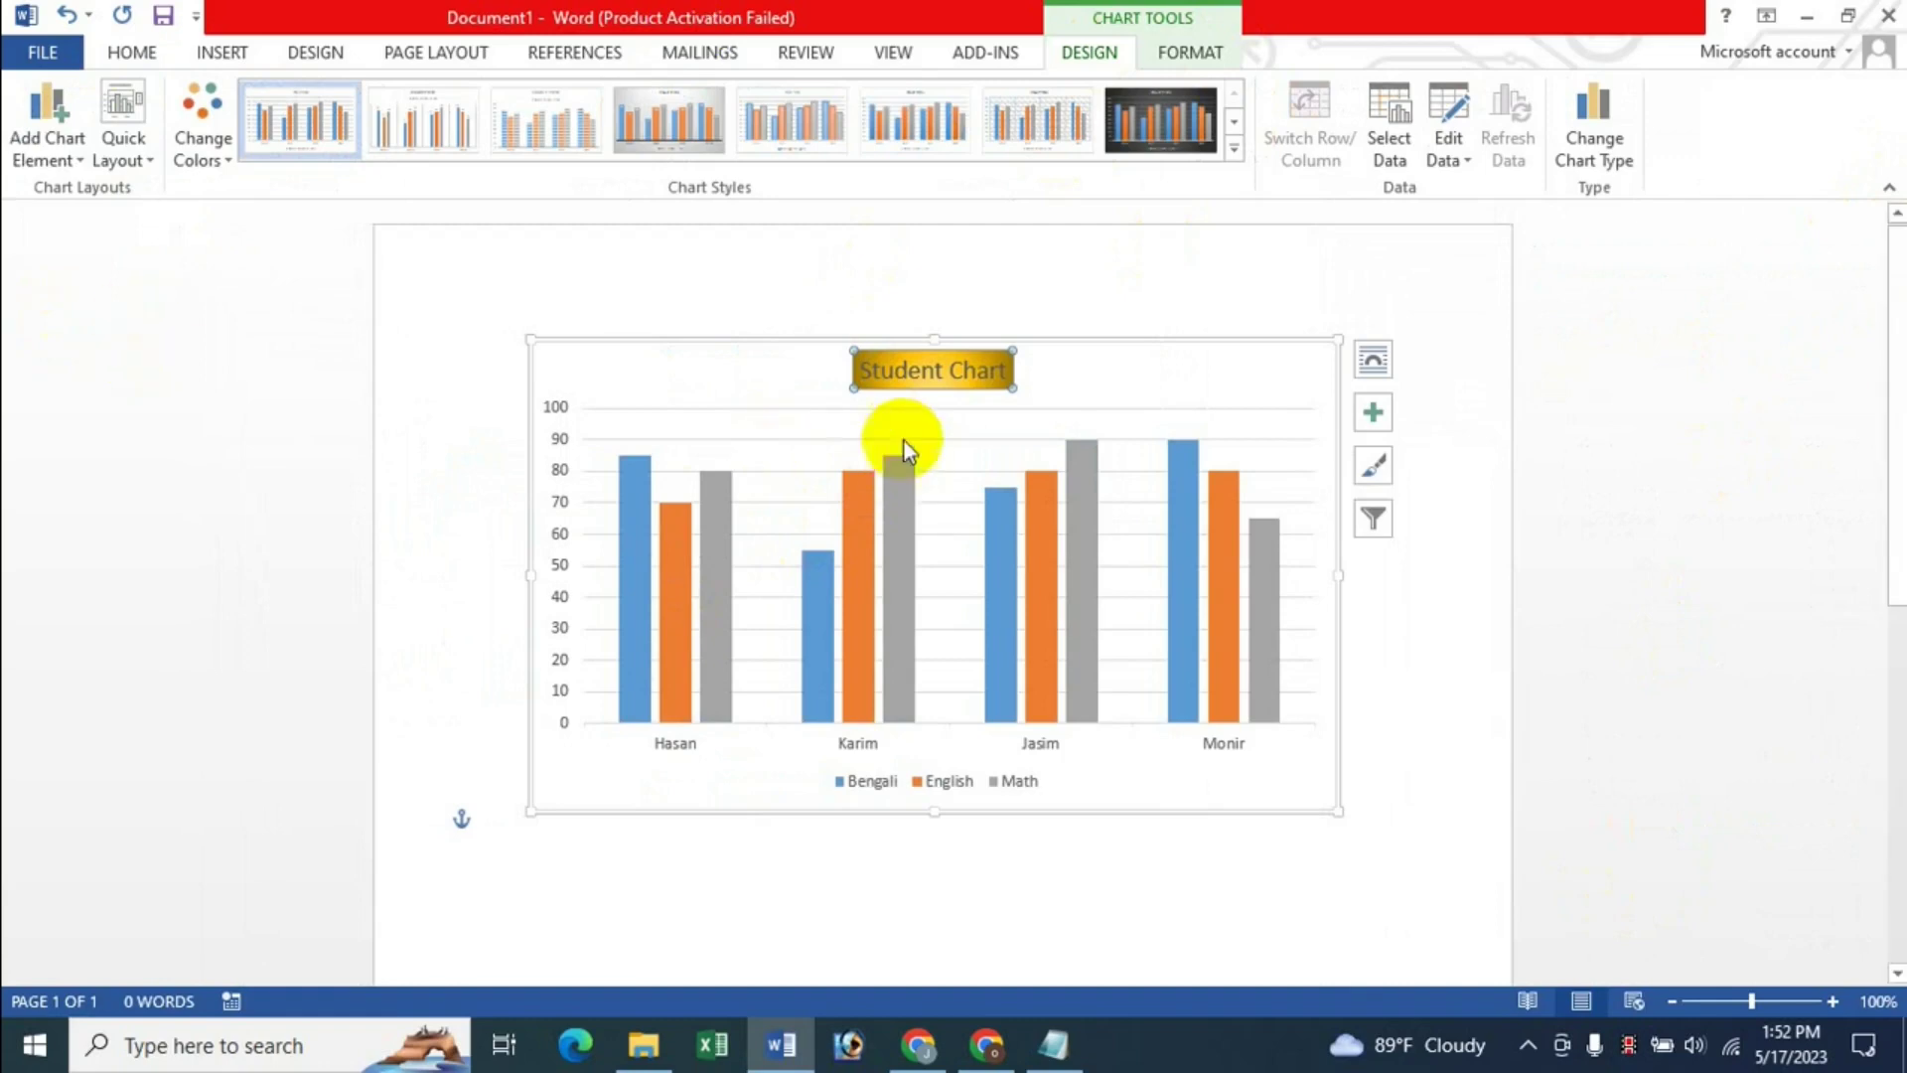
{"action": "left_click", "coordinate": [970, 372]}
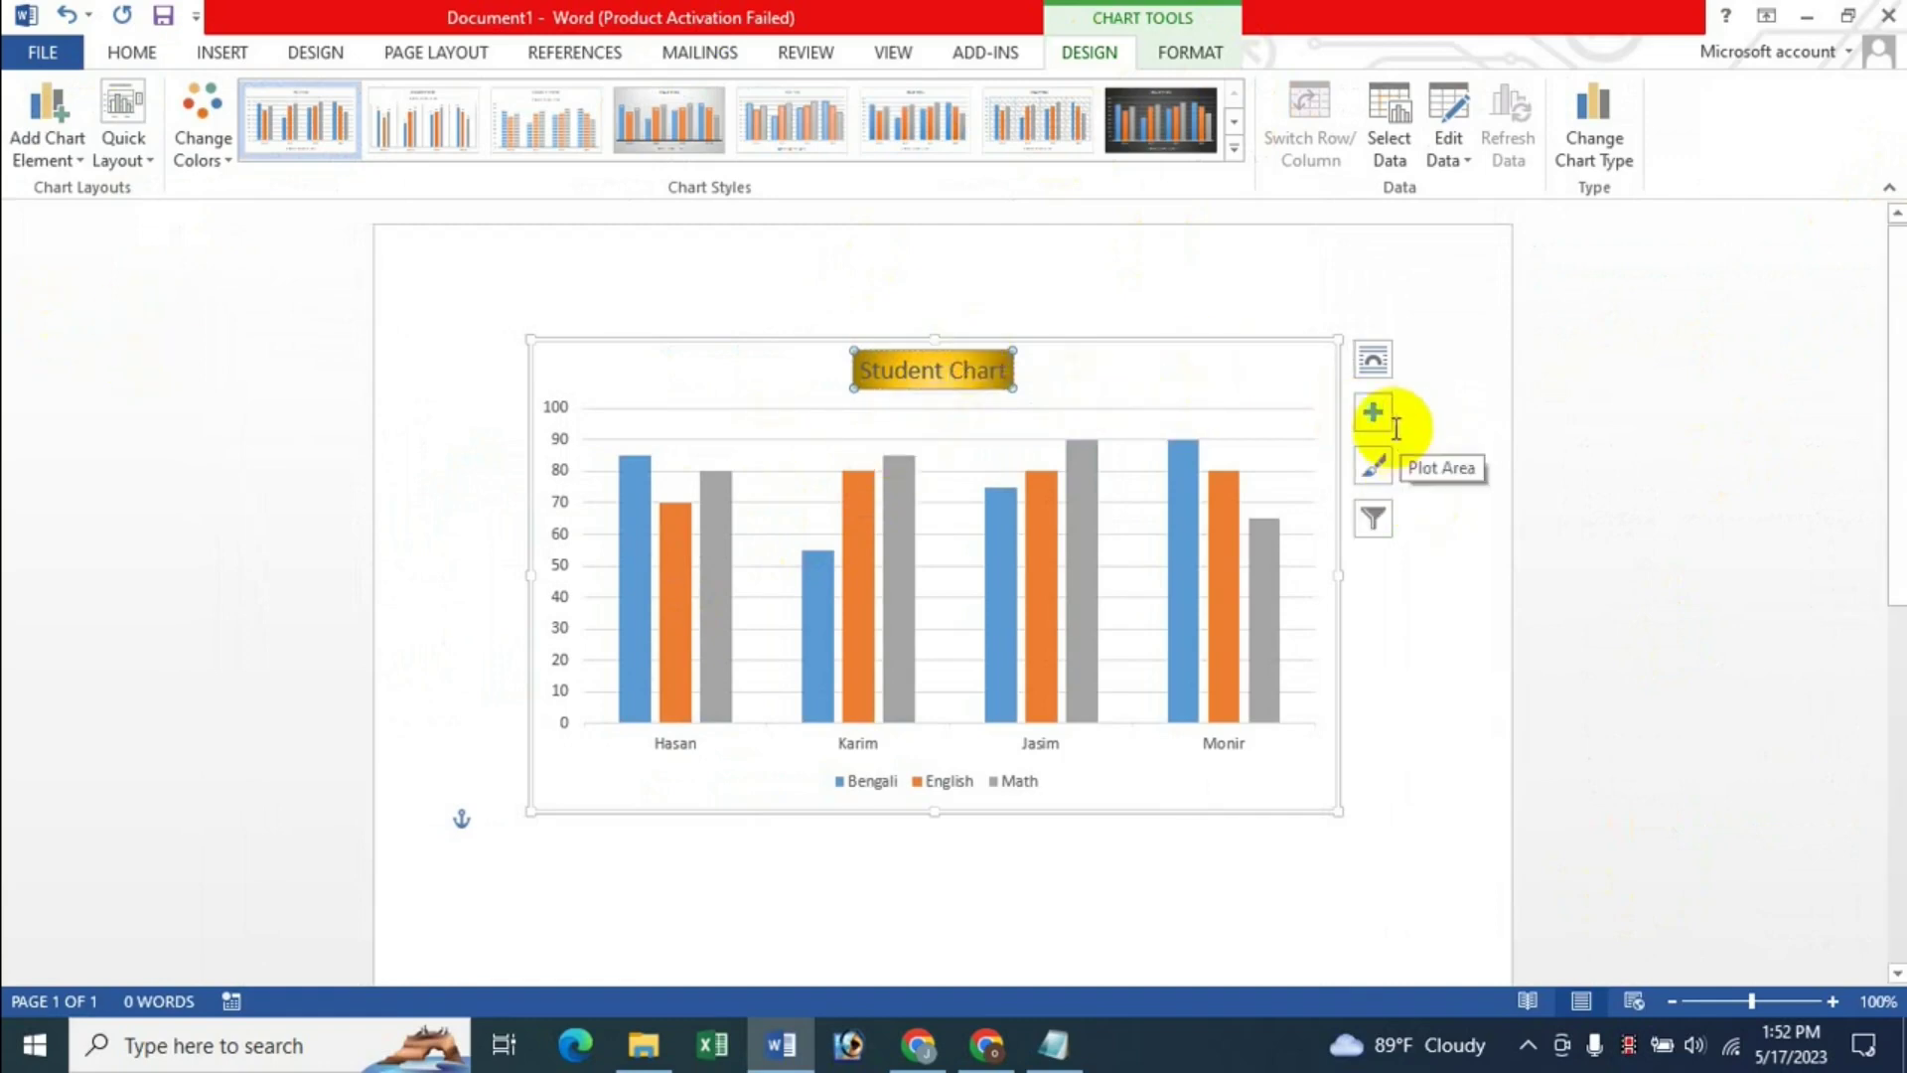
{"action": "left_click", "coordinate": [1373, 412]}
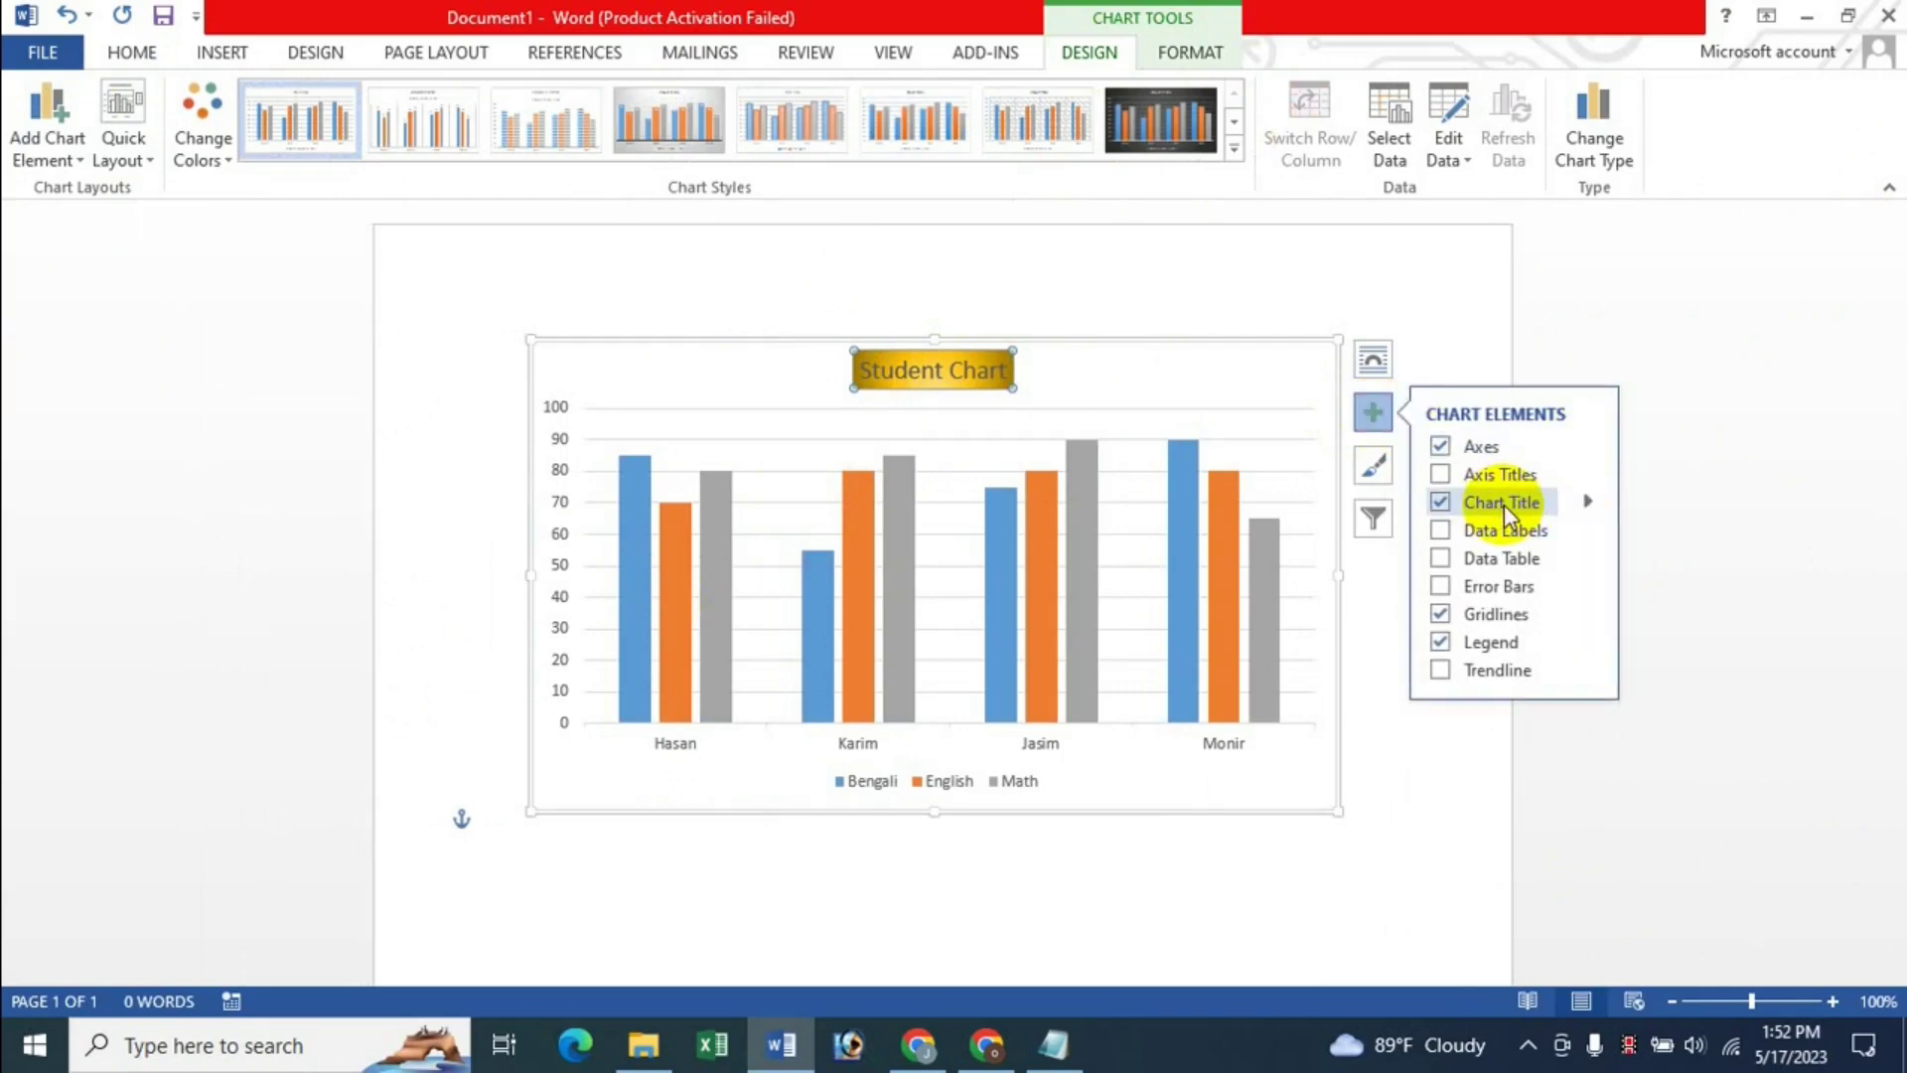
{"action": "left_click", "coordinate": [1586, 502]}
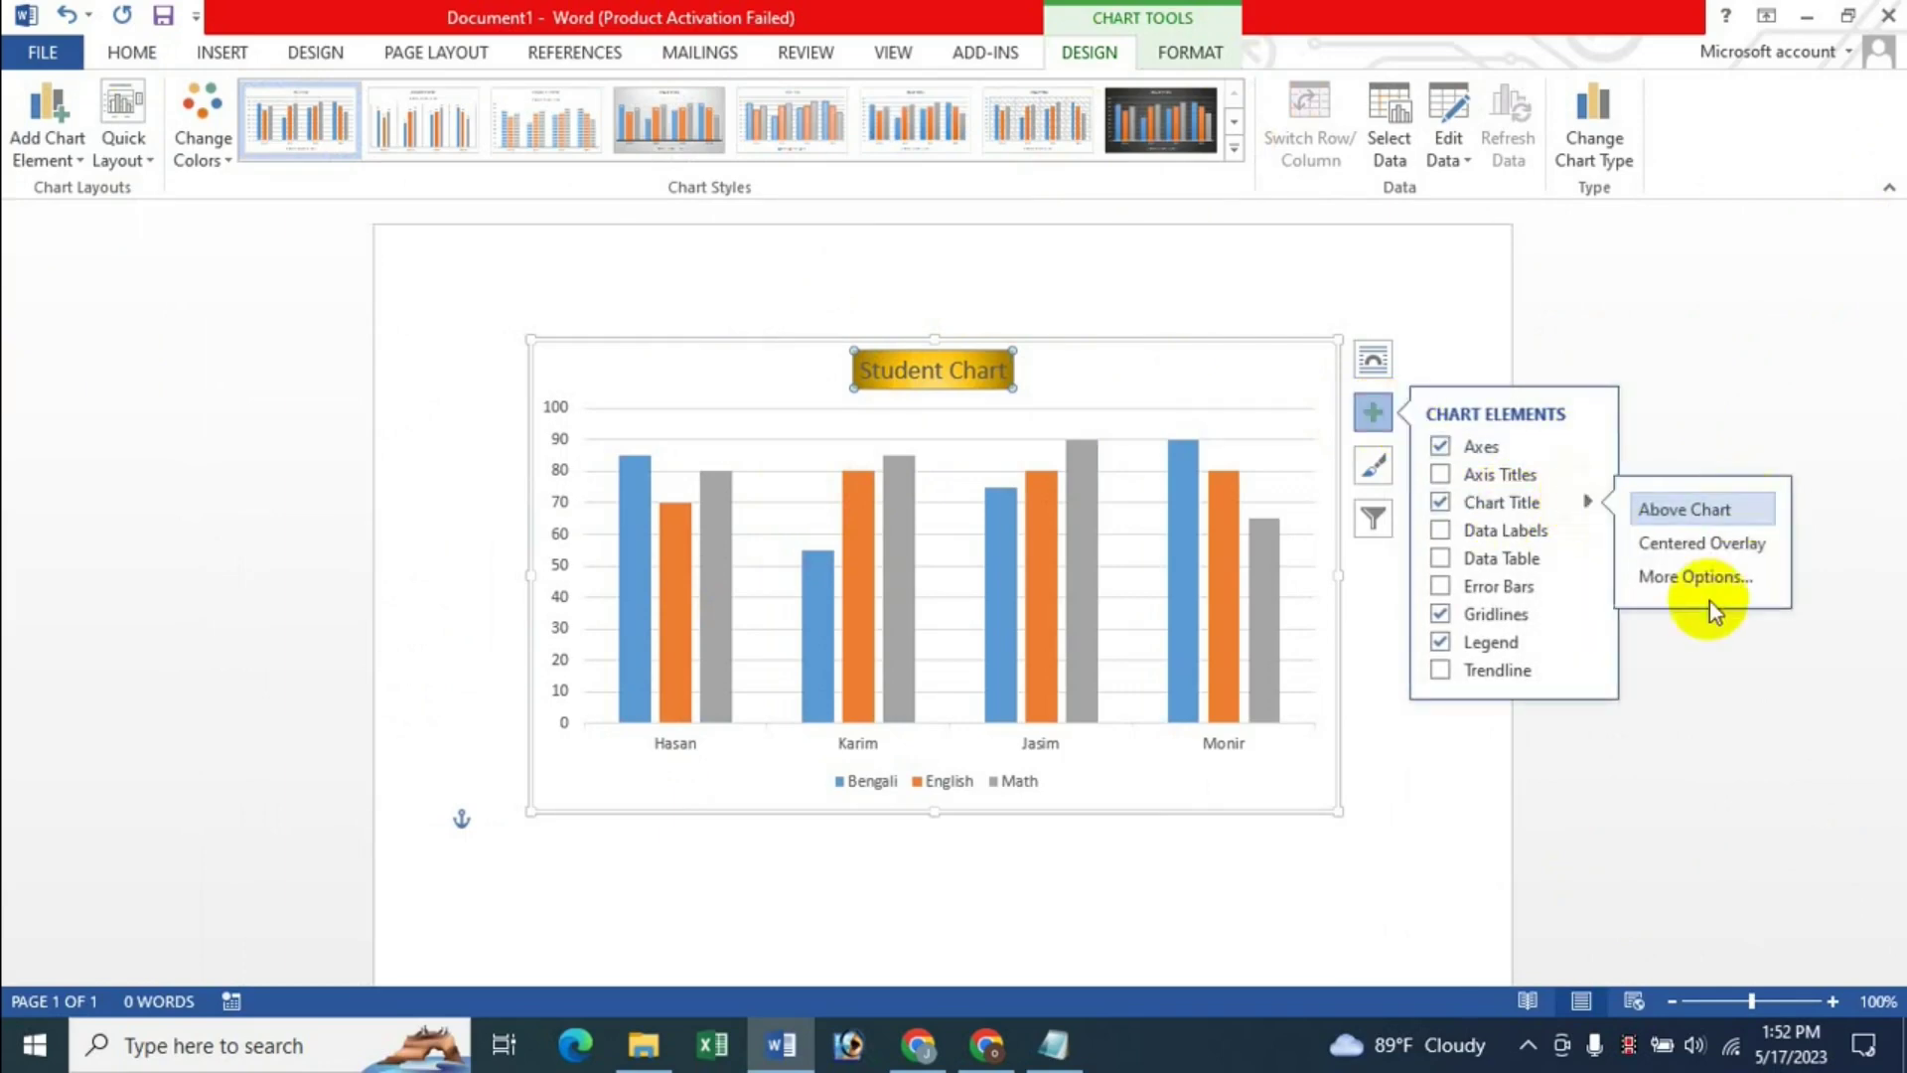
{"action": "left_click", "coordinate": [1713, 582]}
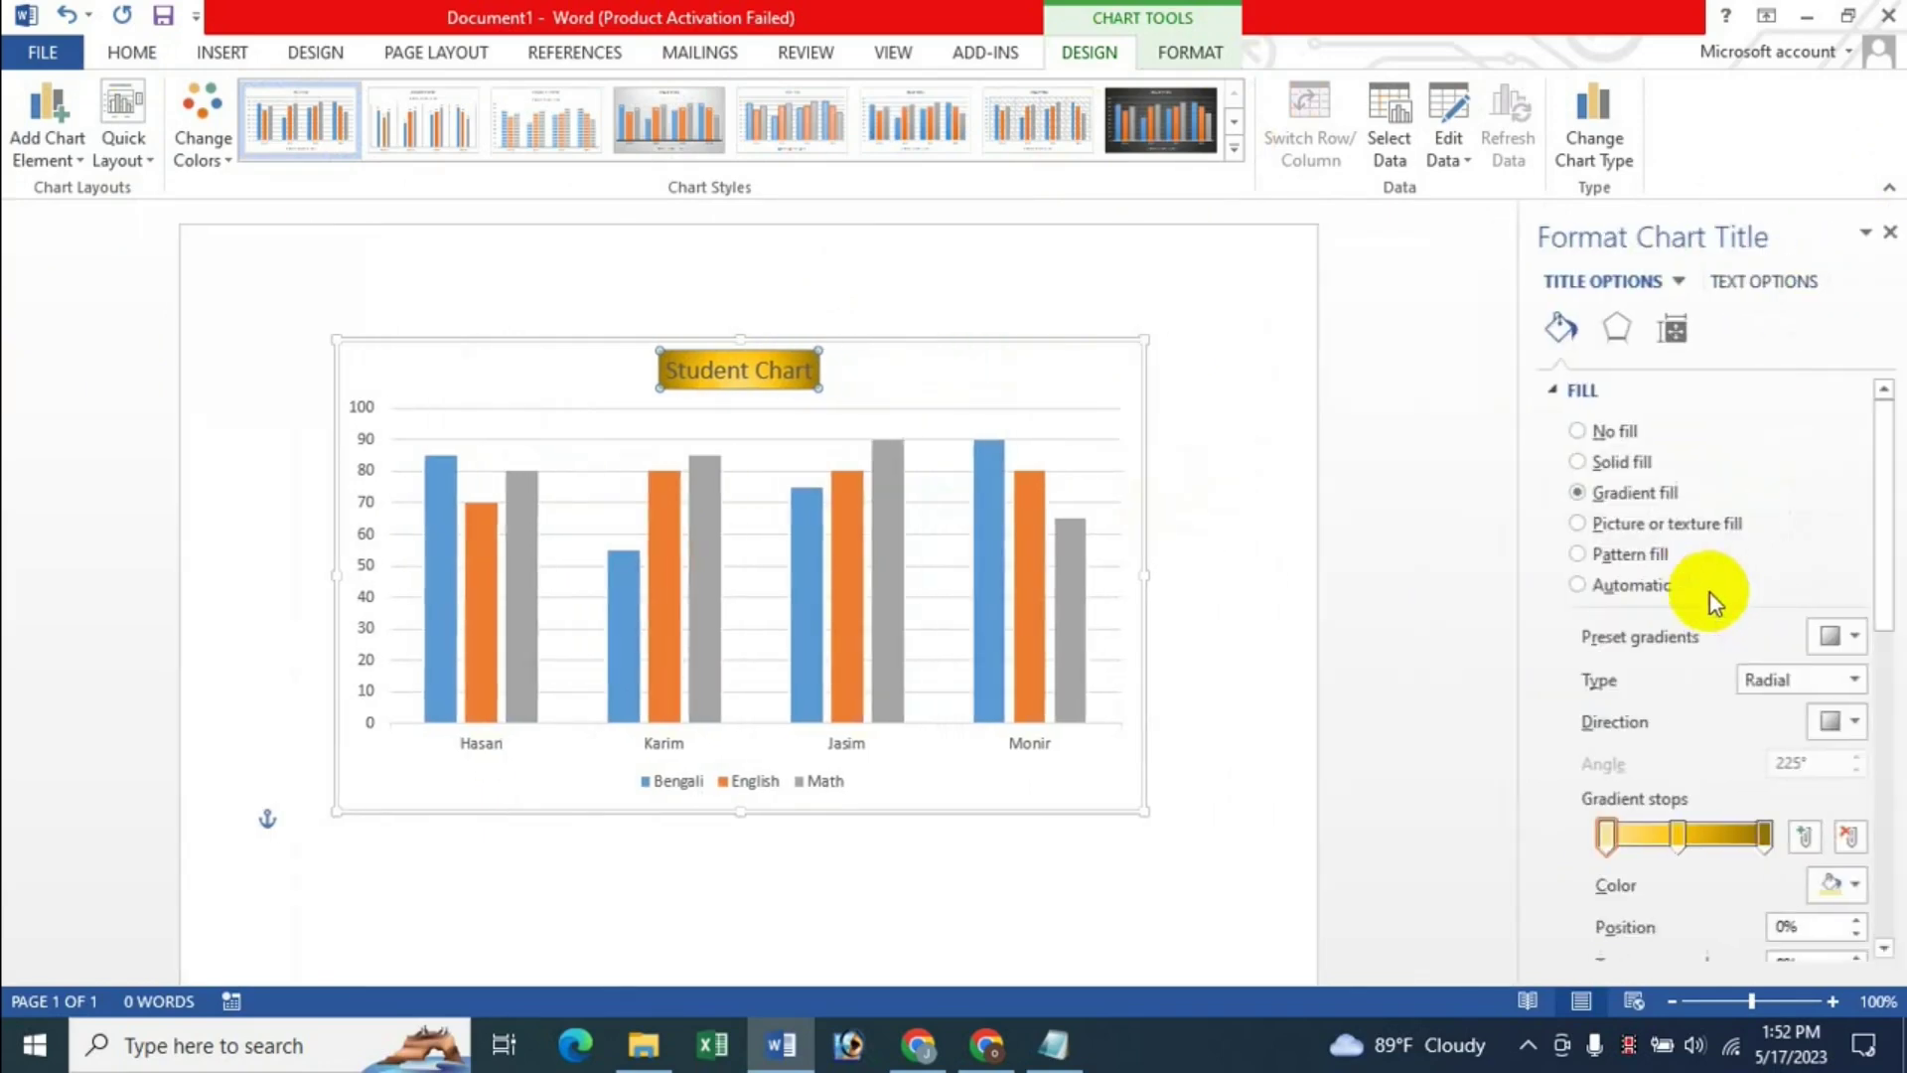
{"action": "left_click", "coordinate": [1885, 238]}
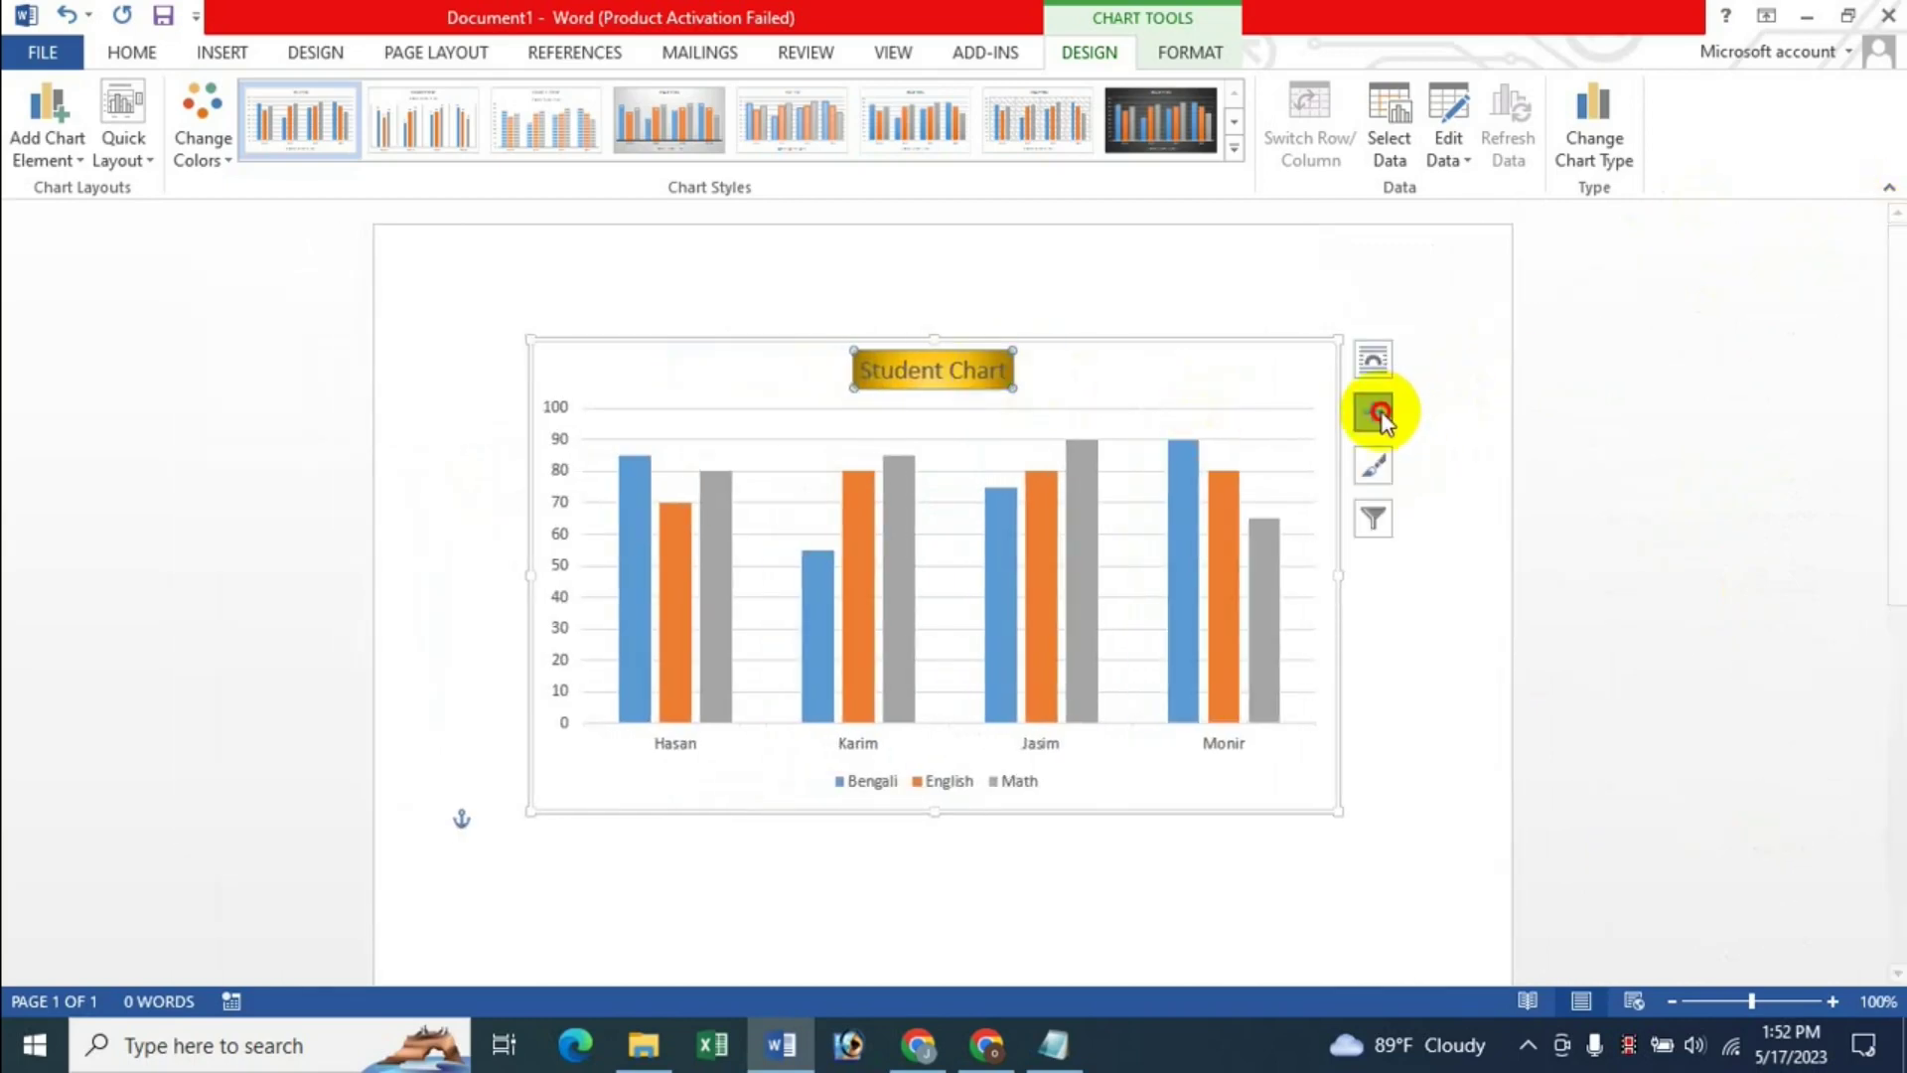
- Turn Chart Title off and back on, resetting it to the plain 'Chart Title' placeholder
{"action": "left_click", "coordinate": [1377, 413]}
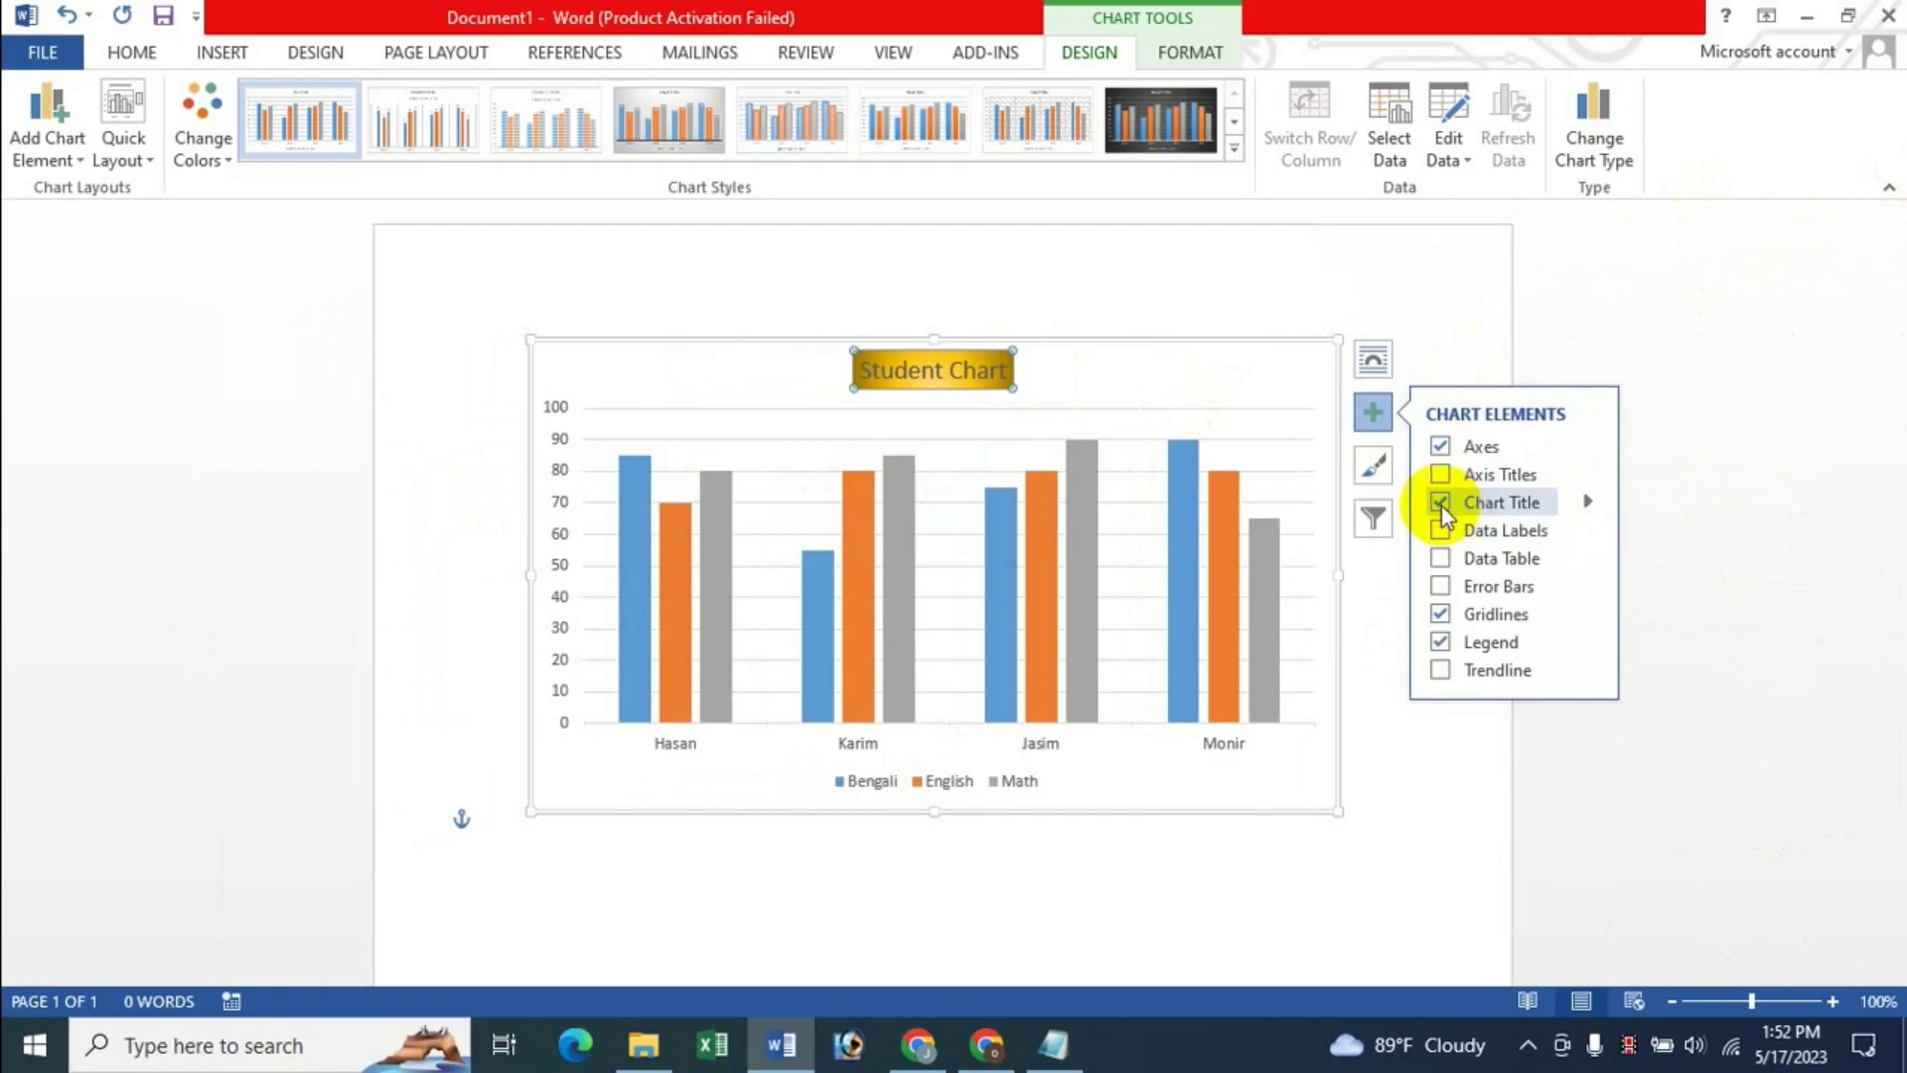
{"action": "left_click", "coordinate": [1441, 503]}
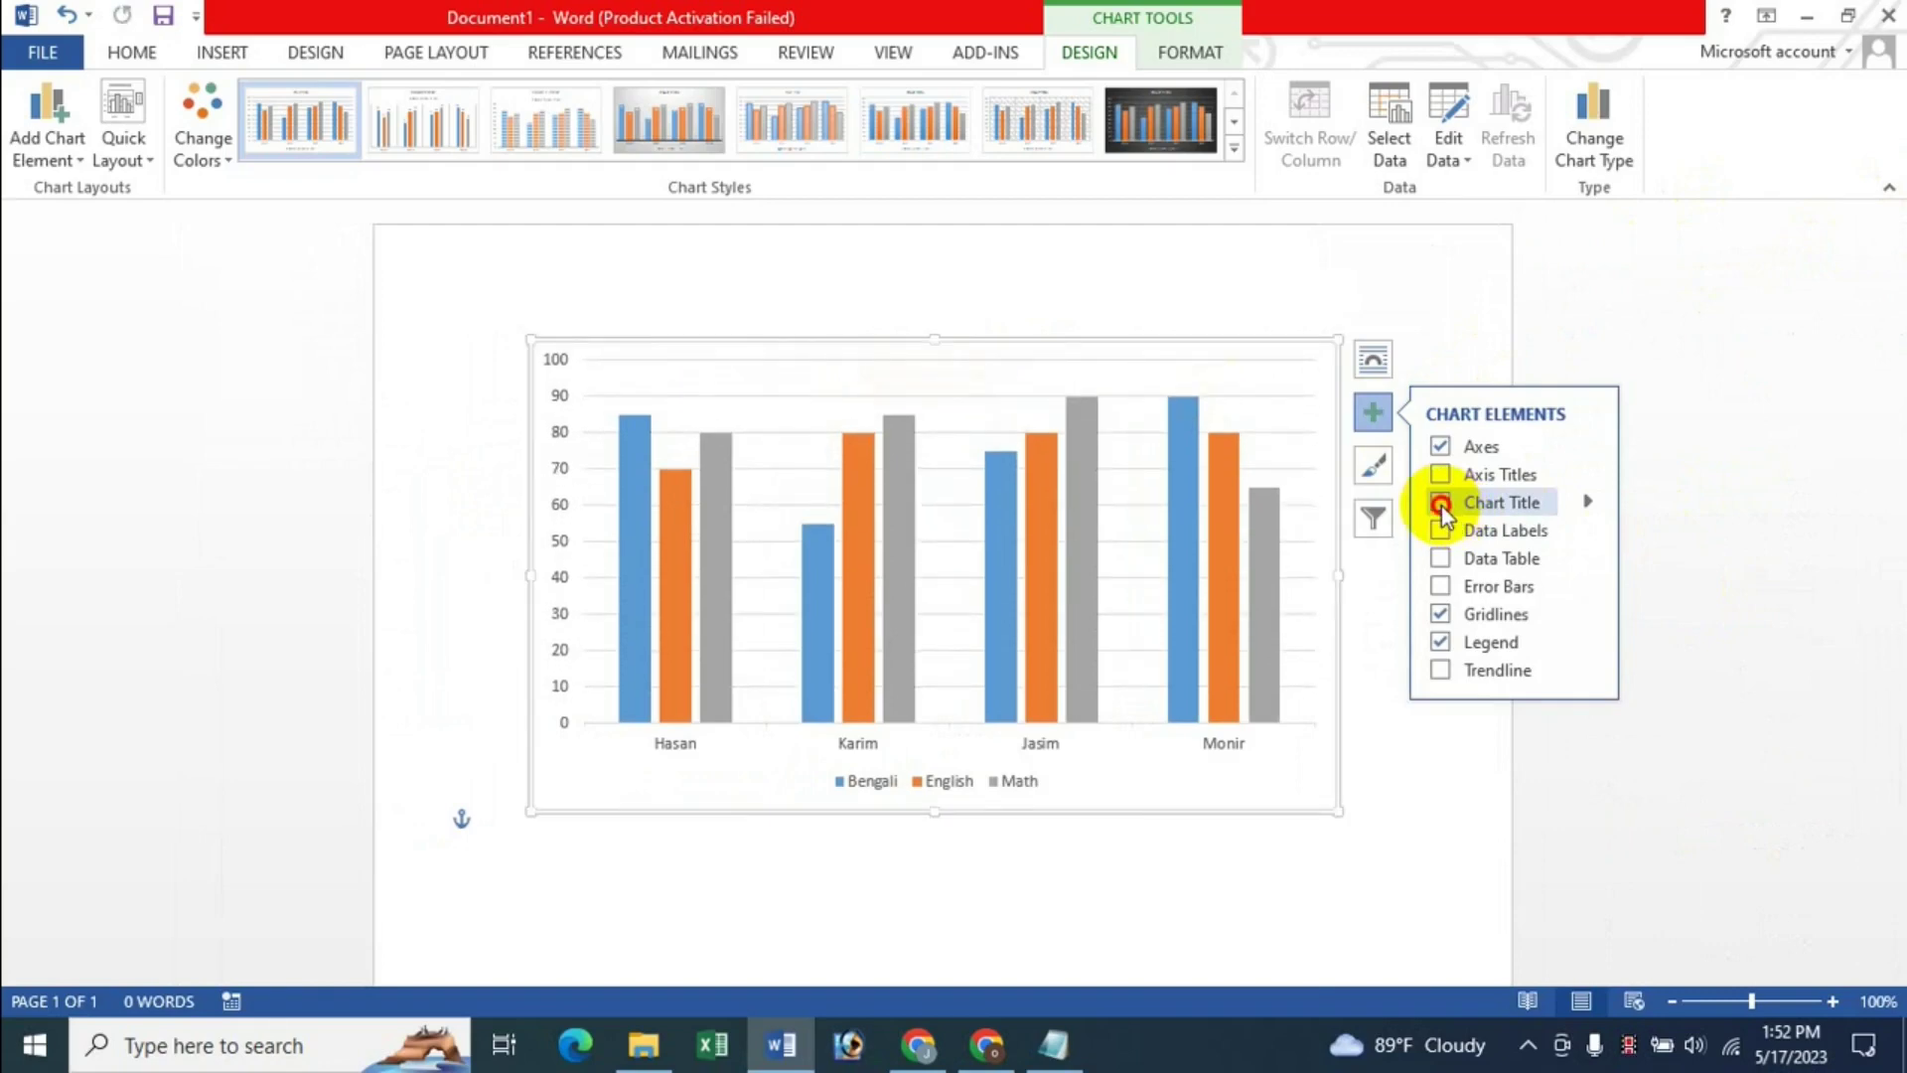
{"action": "left_click", "coordinate": [1440, 502]}
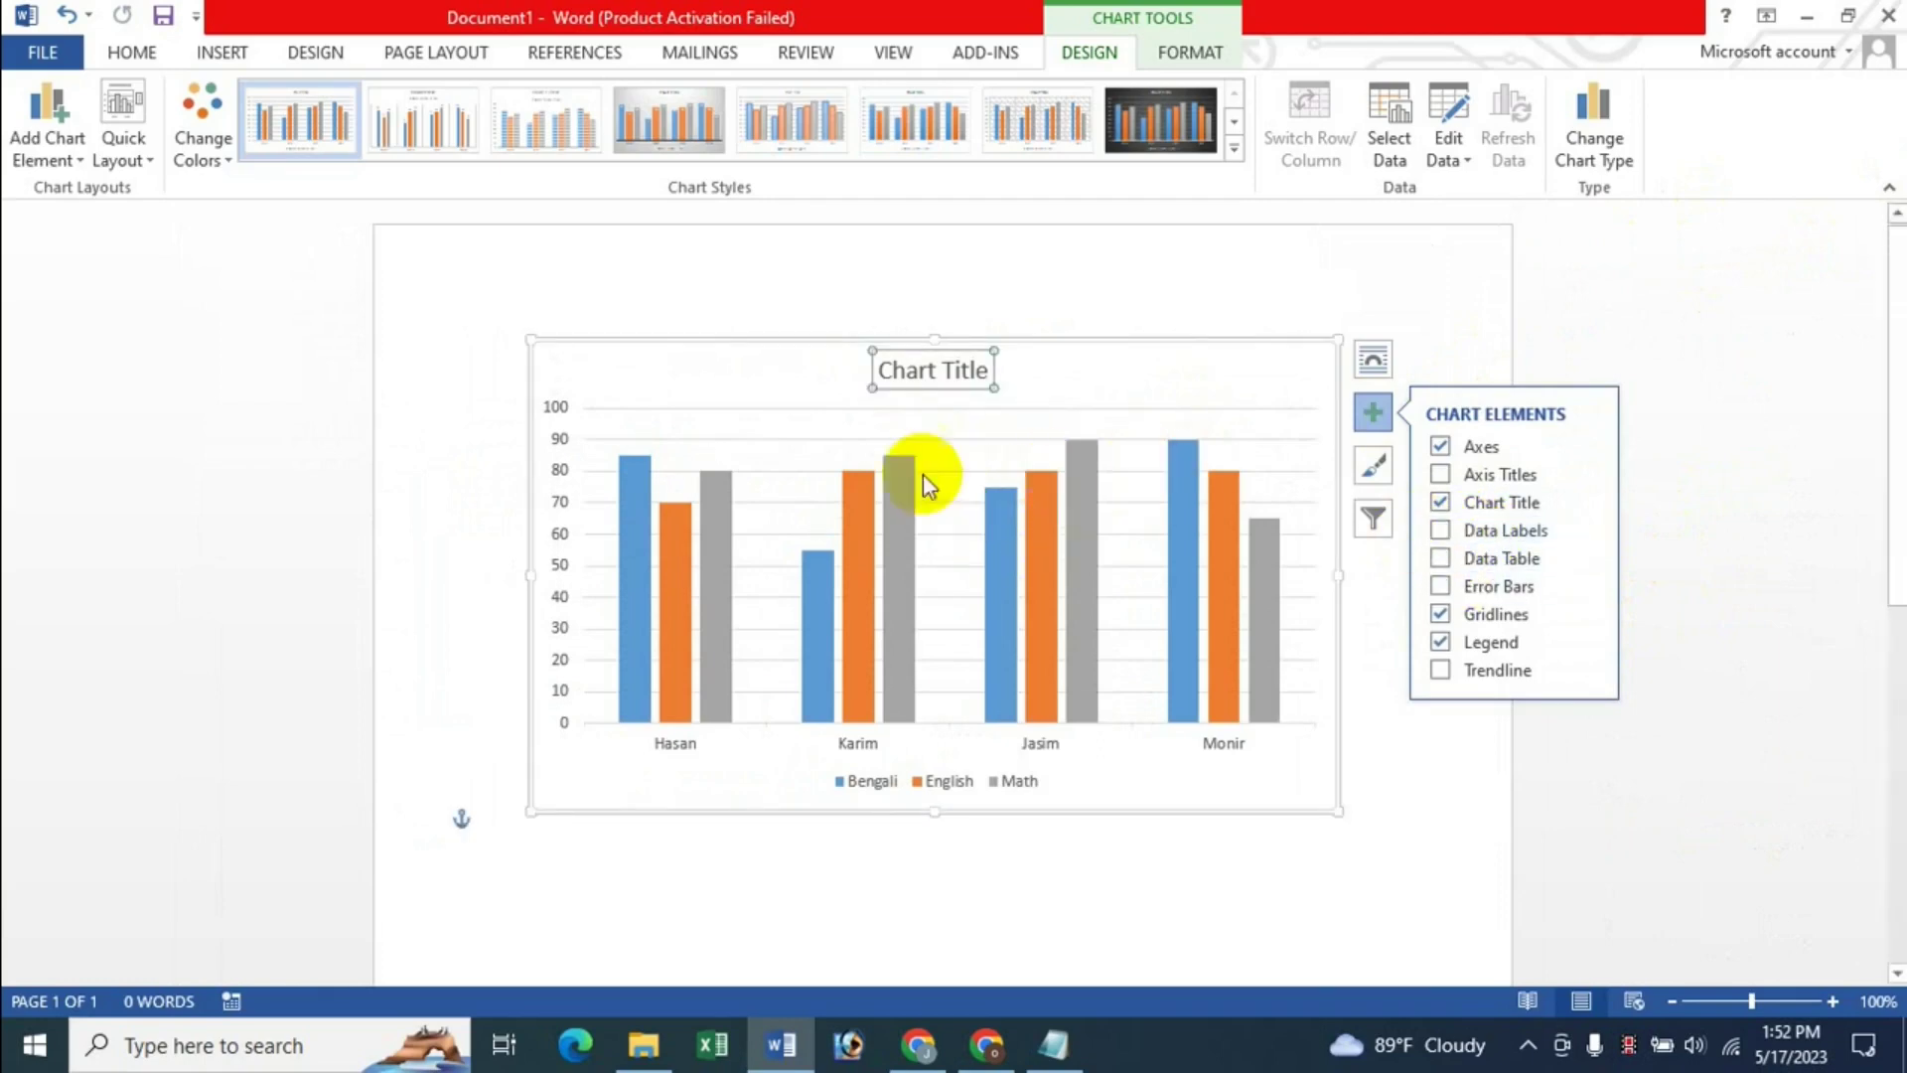
- Add data labels, trying Inside End and Outside End before settling on name-and-value callouts
{"action": "left_click", "coordinate": [1441, 531]}
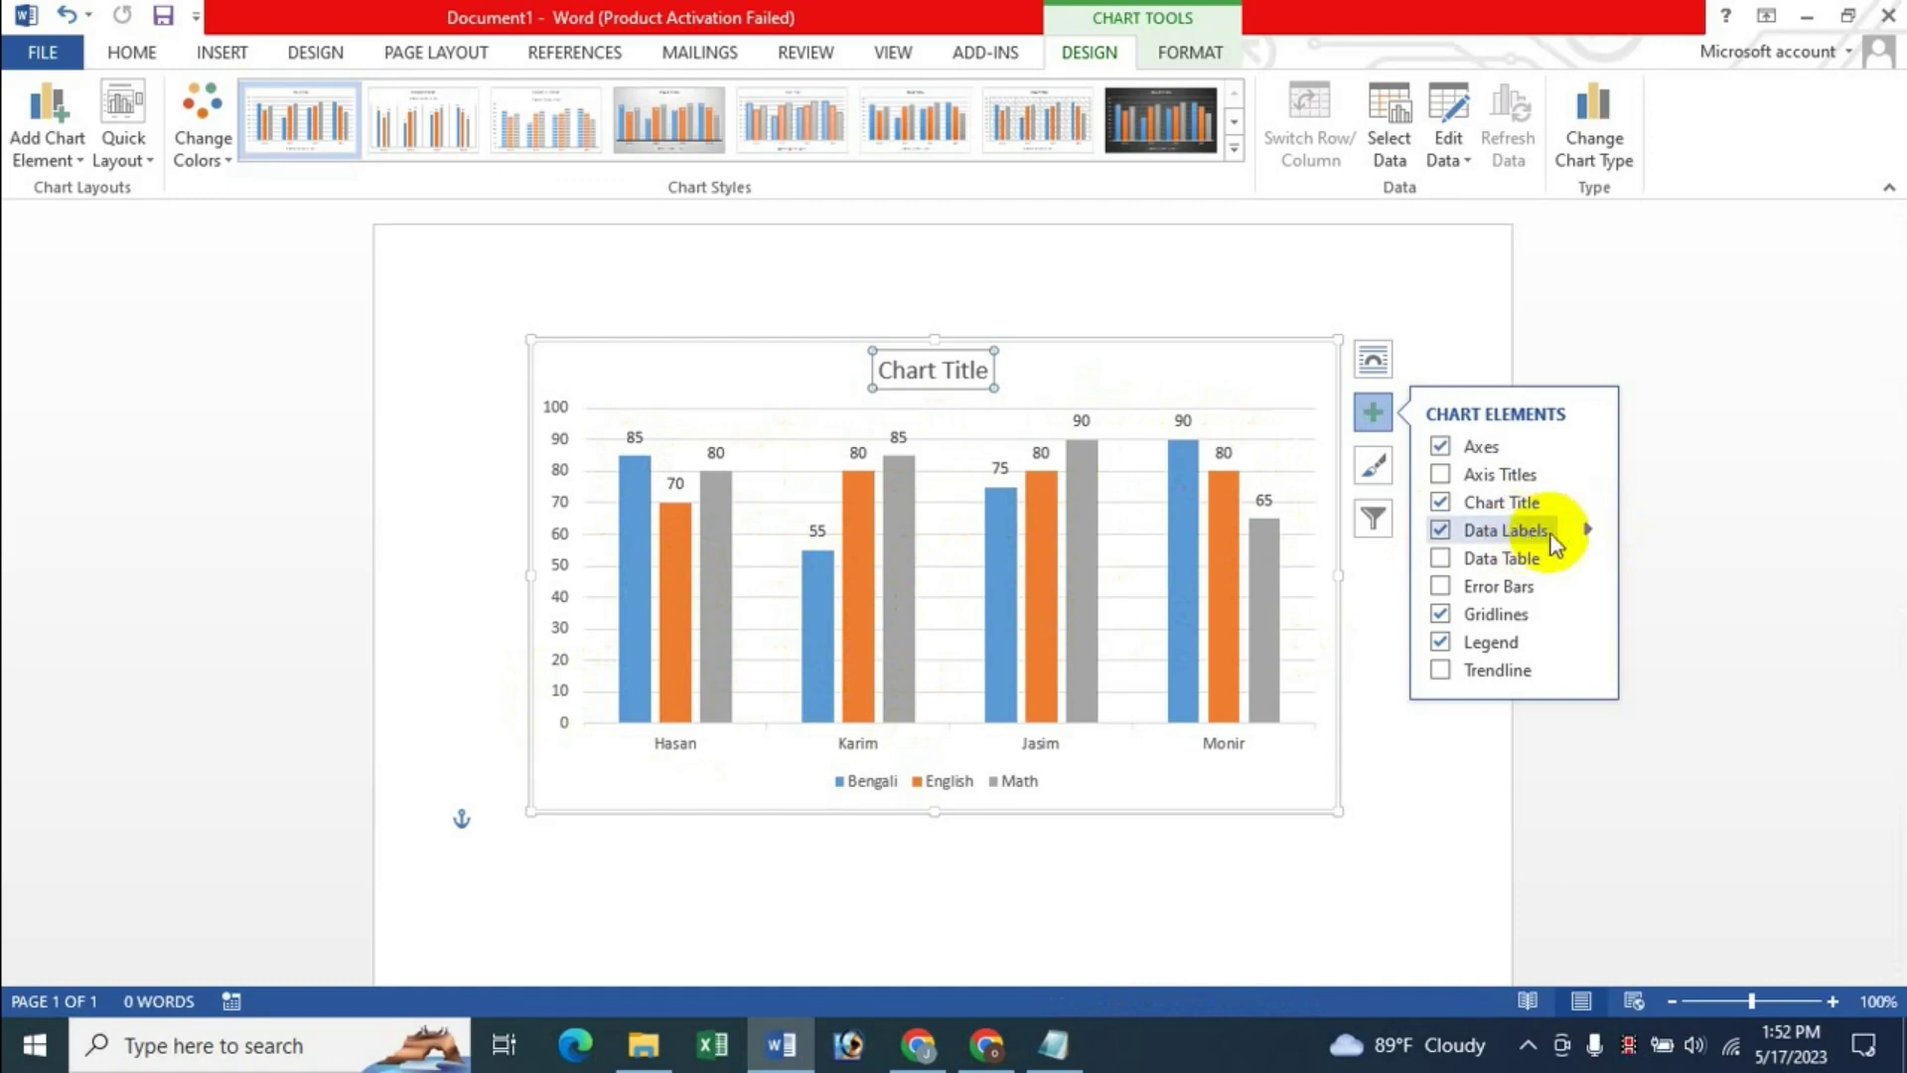
{"action": "left_click", "coordinate": [1587, 533]}
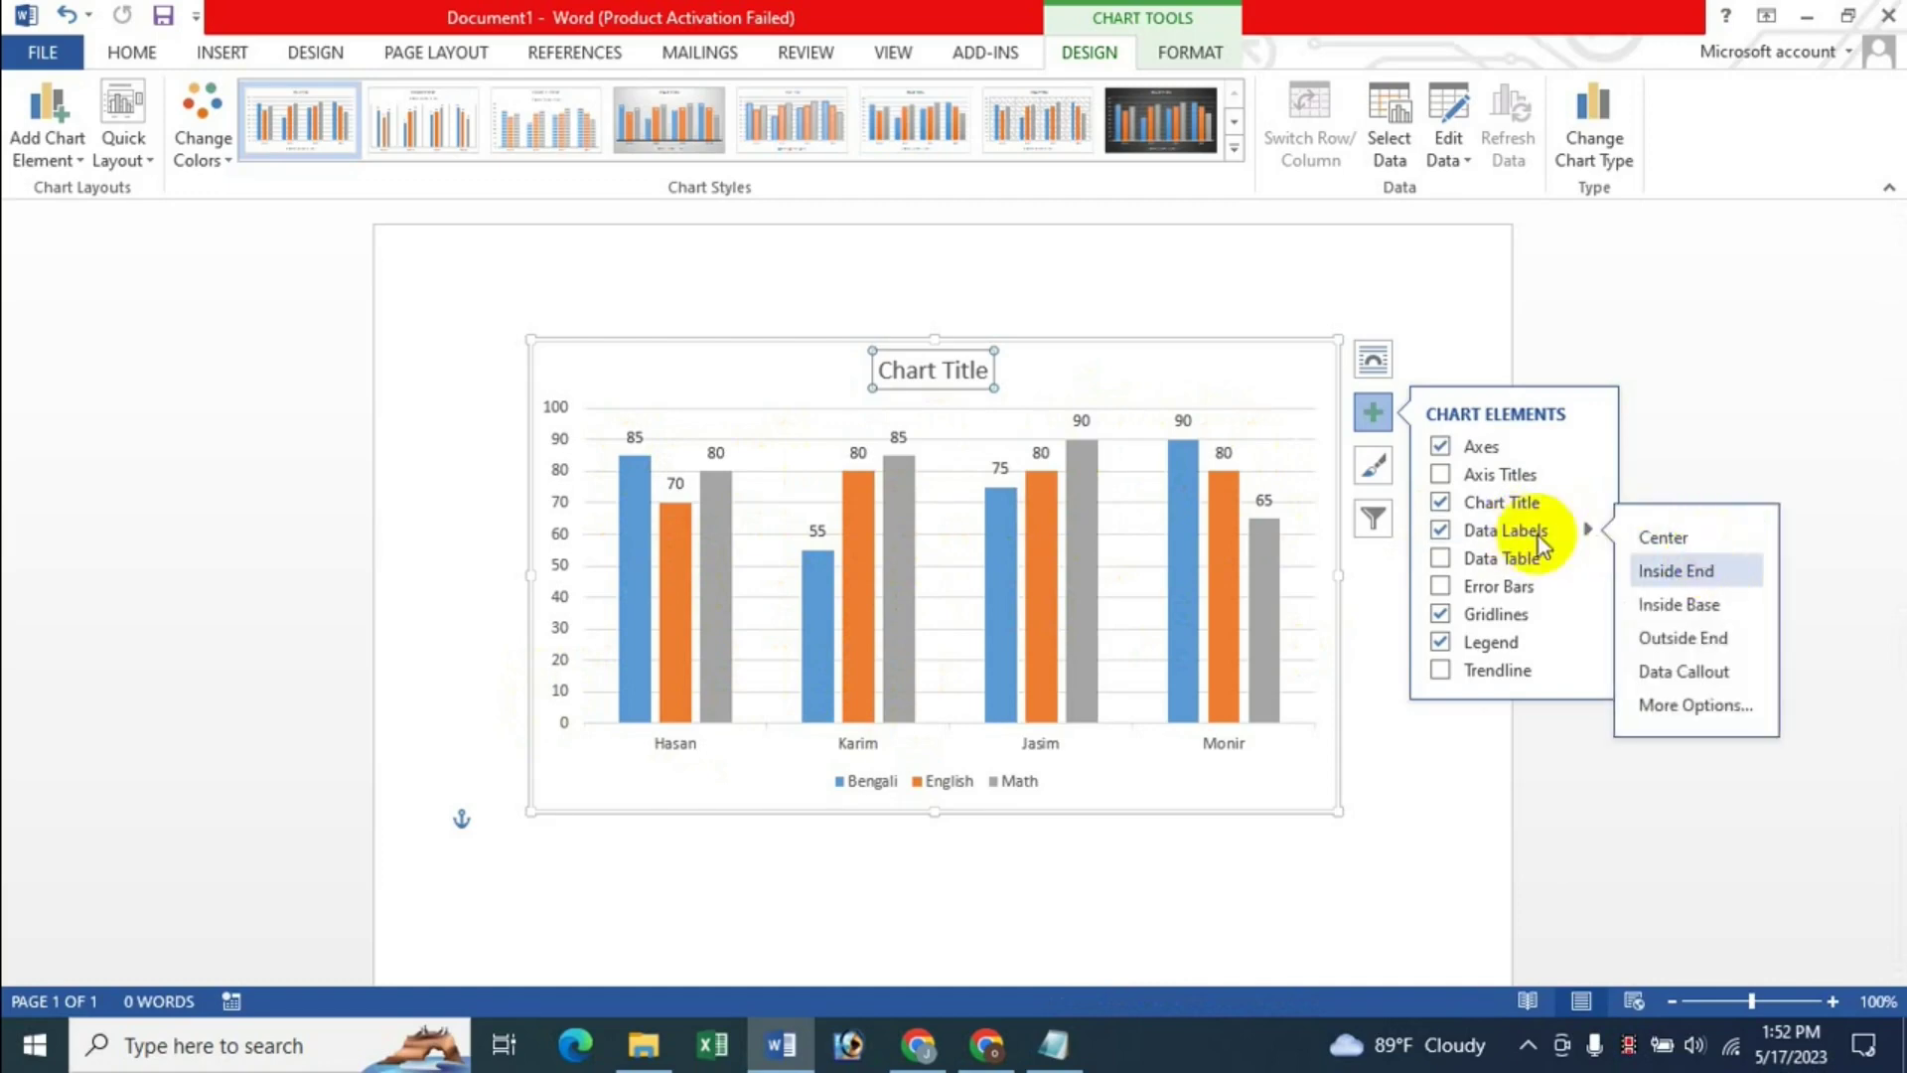
{"action": "left_click", "coordinate": [1689, 572]}
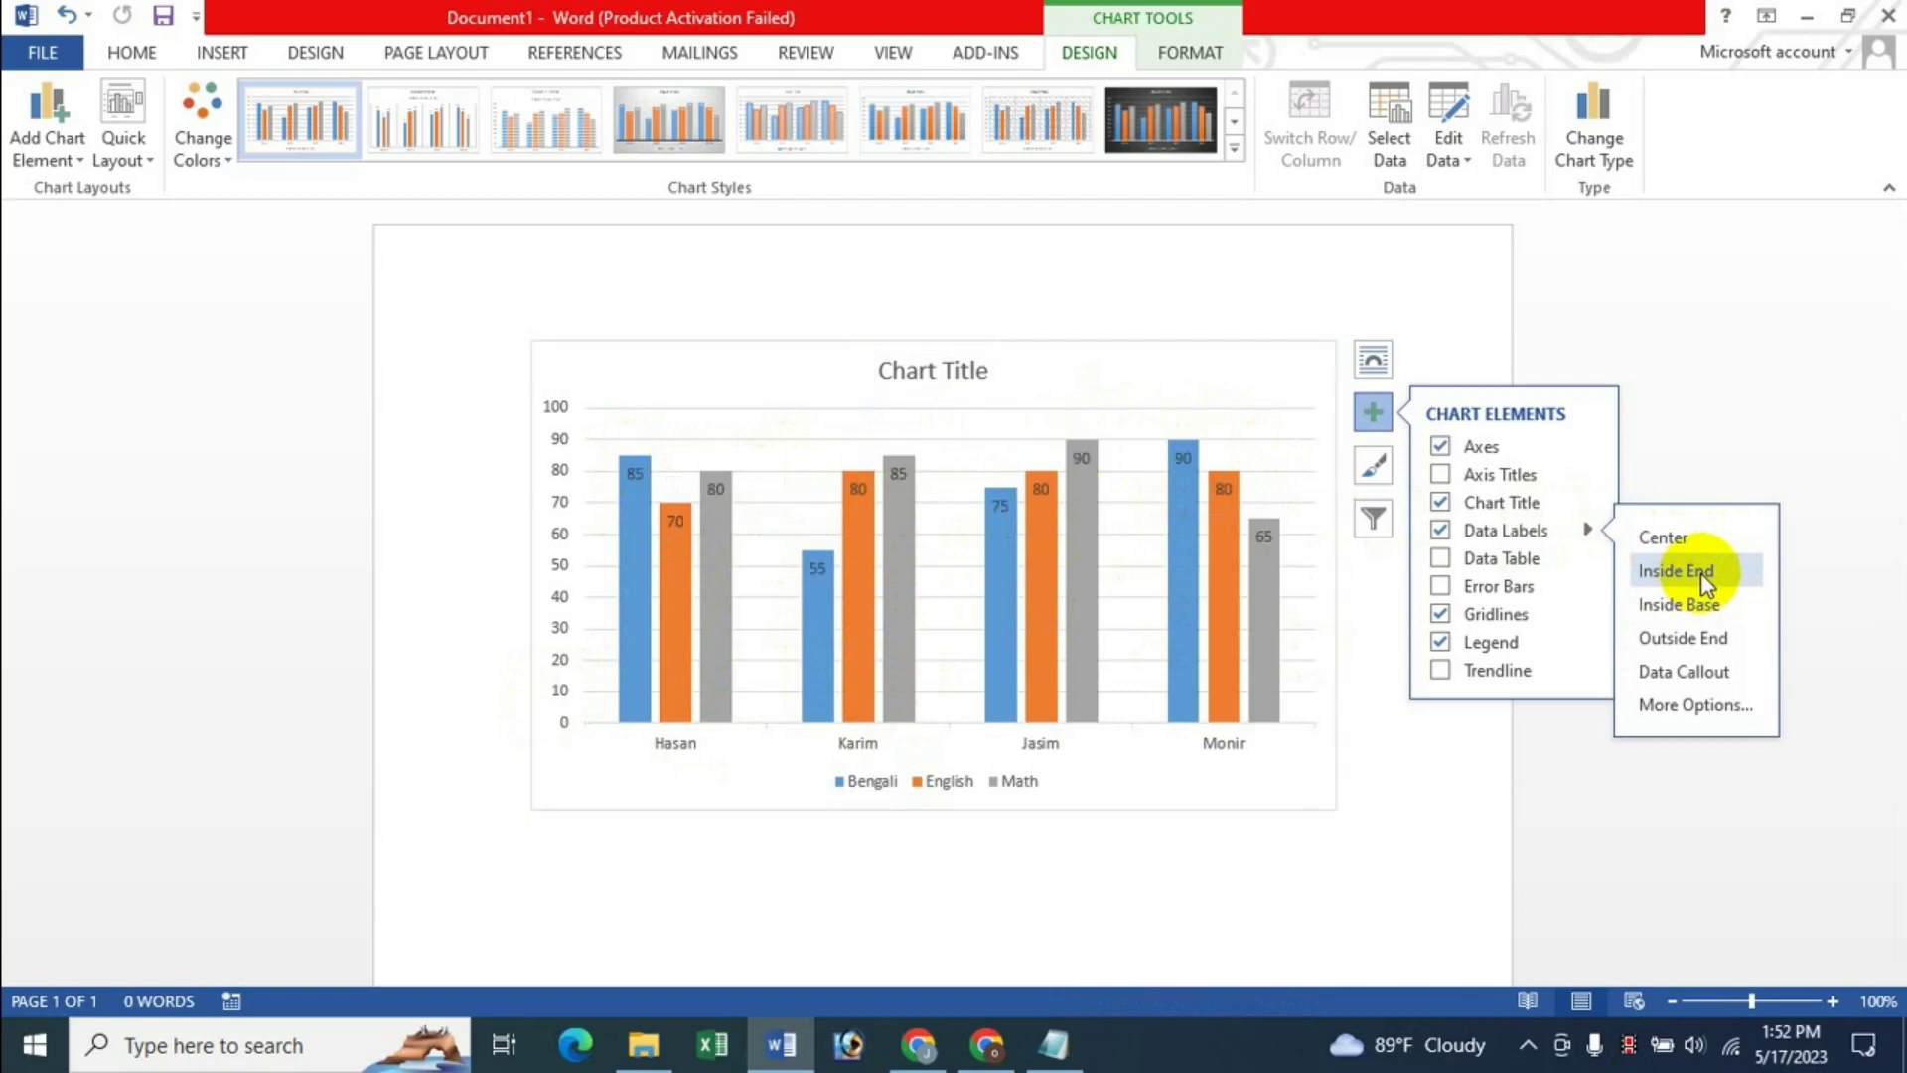
{"action": "left_click", "coordinate": [1587, 534]}
{"action": "left_click", "coordinate": [1682, 638]}
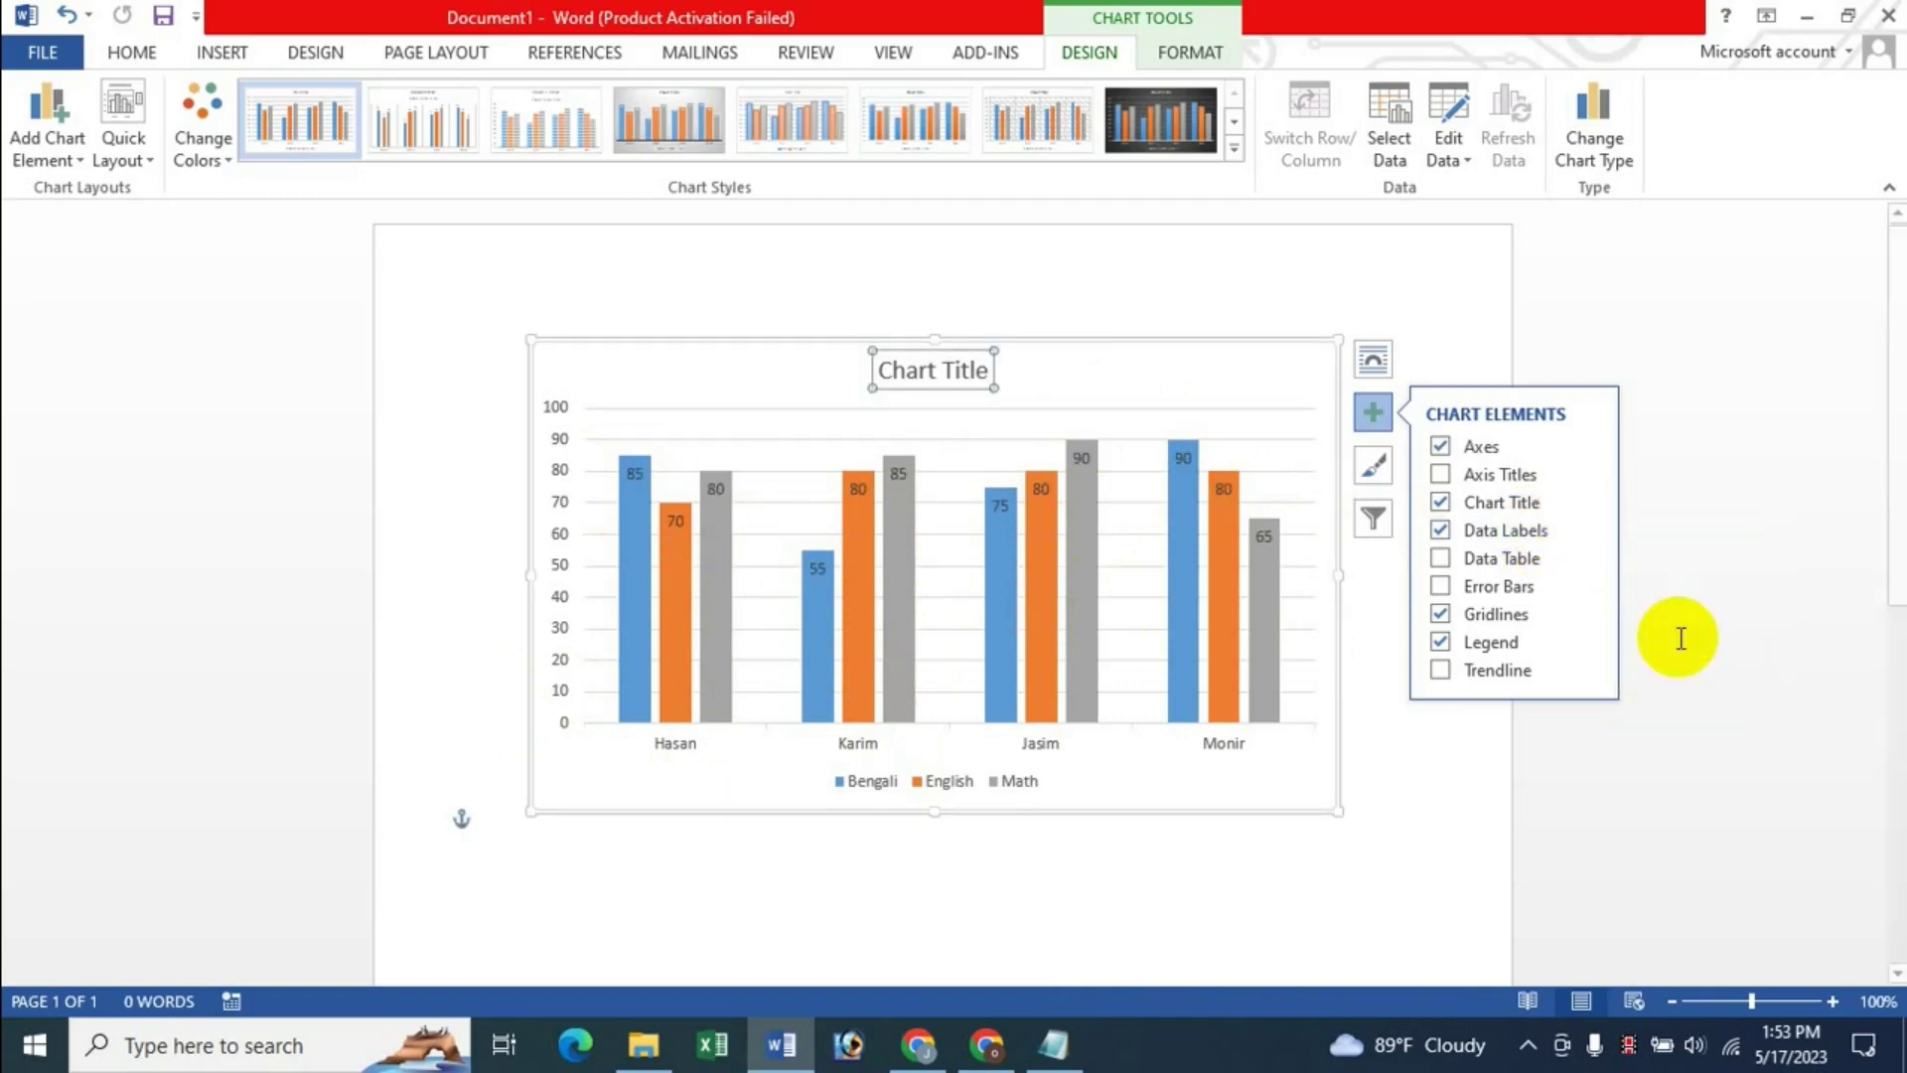
{"action": "left_click", "coordinate": [1585, 533]}
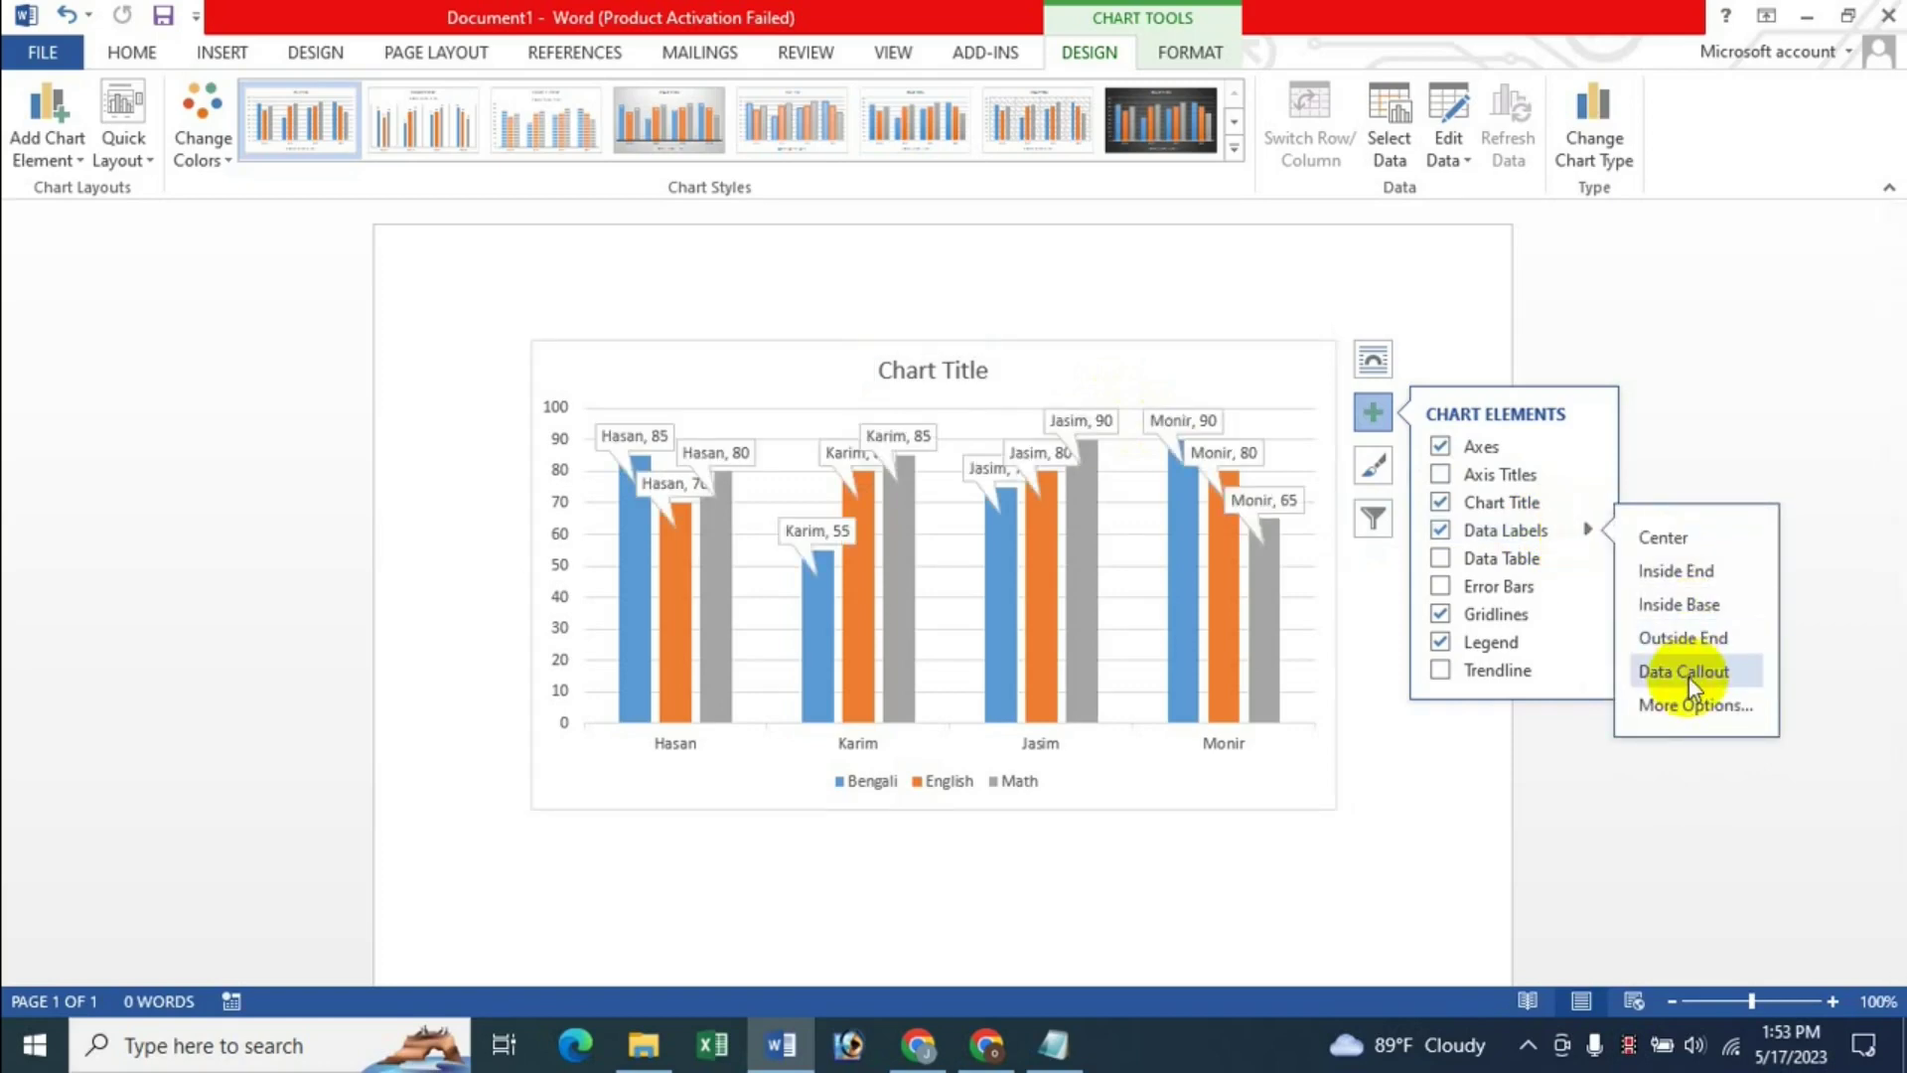
{"action": "left_click", "coordinate": [1731, 674]}
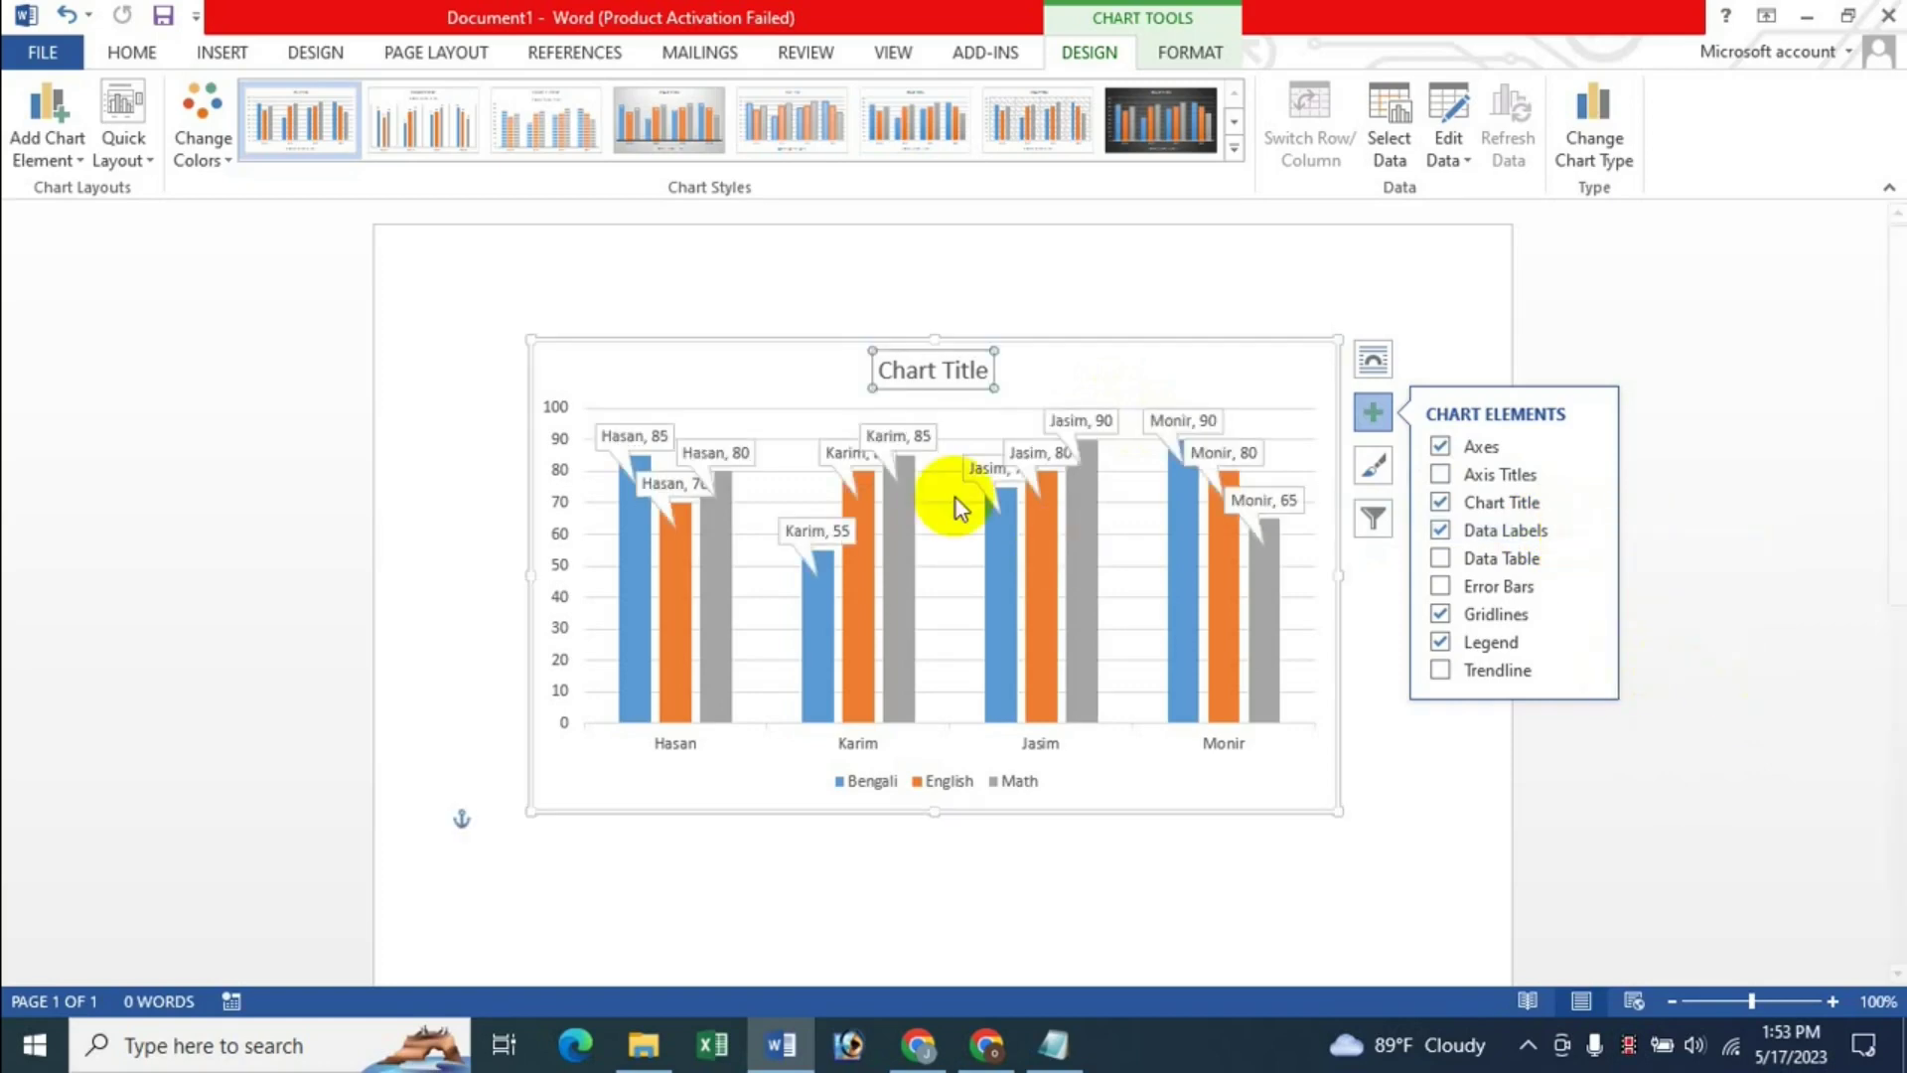
- Review the data label formatting options, then delete the labels on the Bengali columns
{"action": "left_click", "coordinate": [1587, 529]}
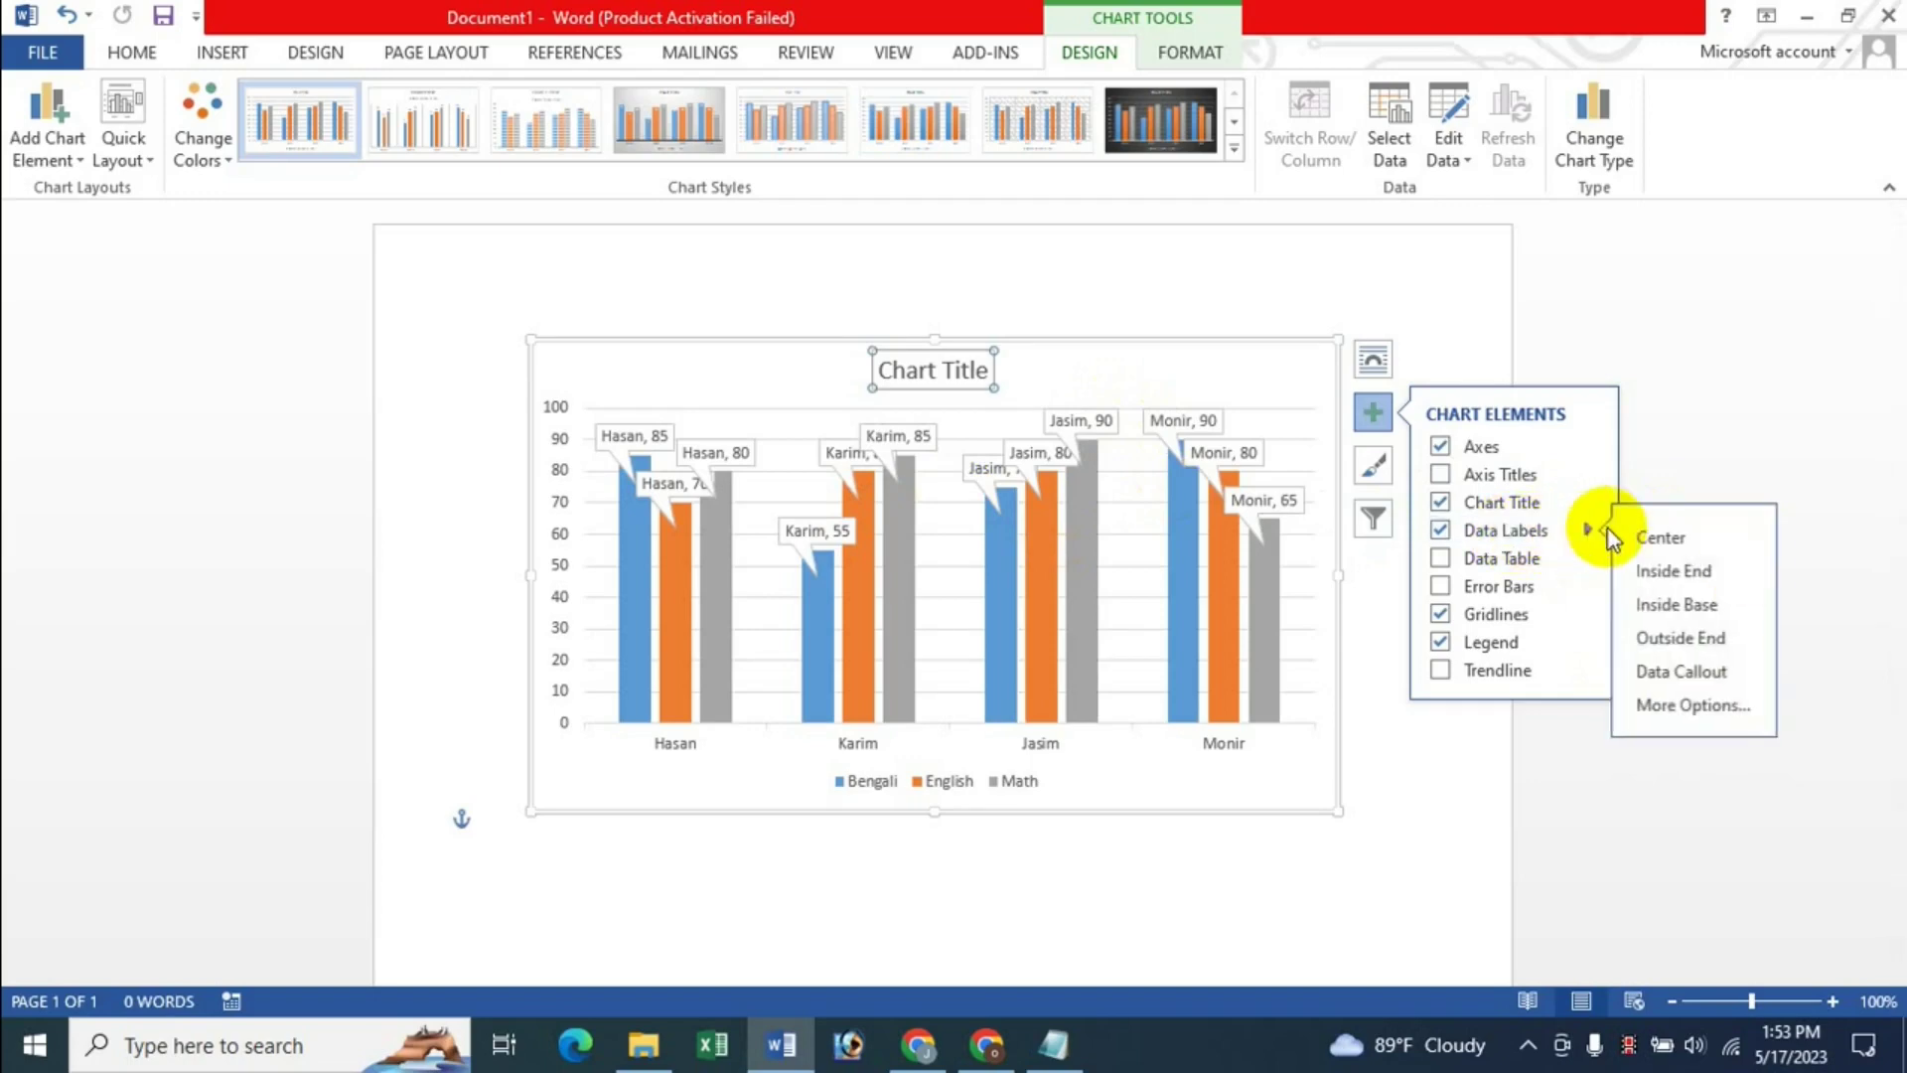
{"action": "left_click", "coordinate": [1719, 705]}
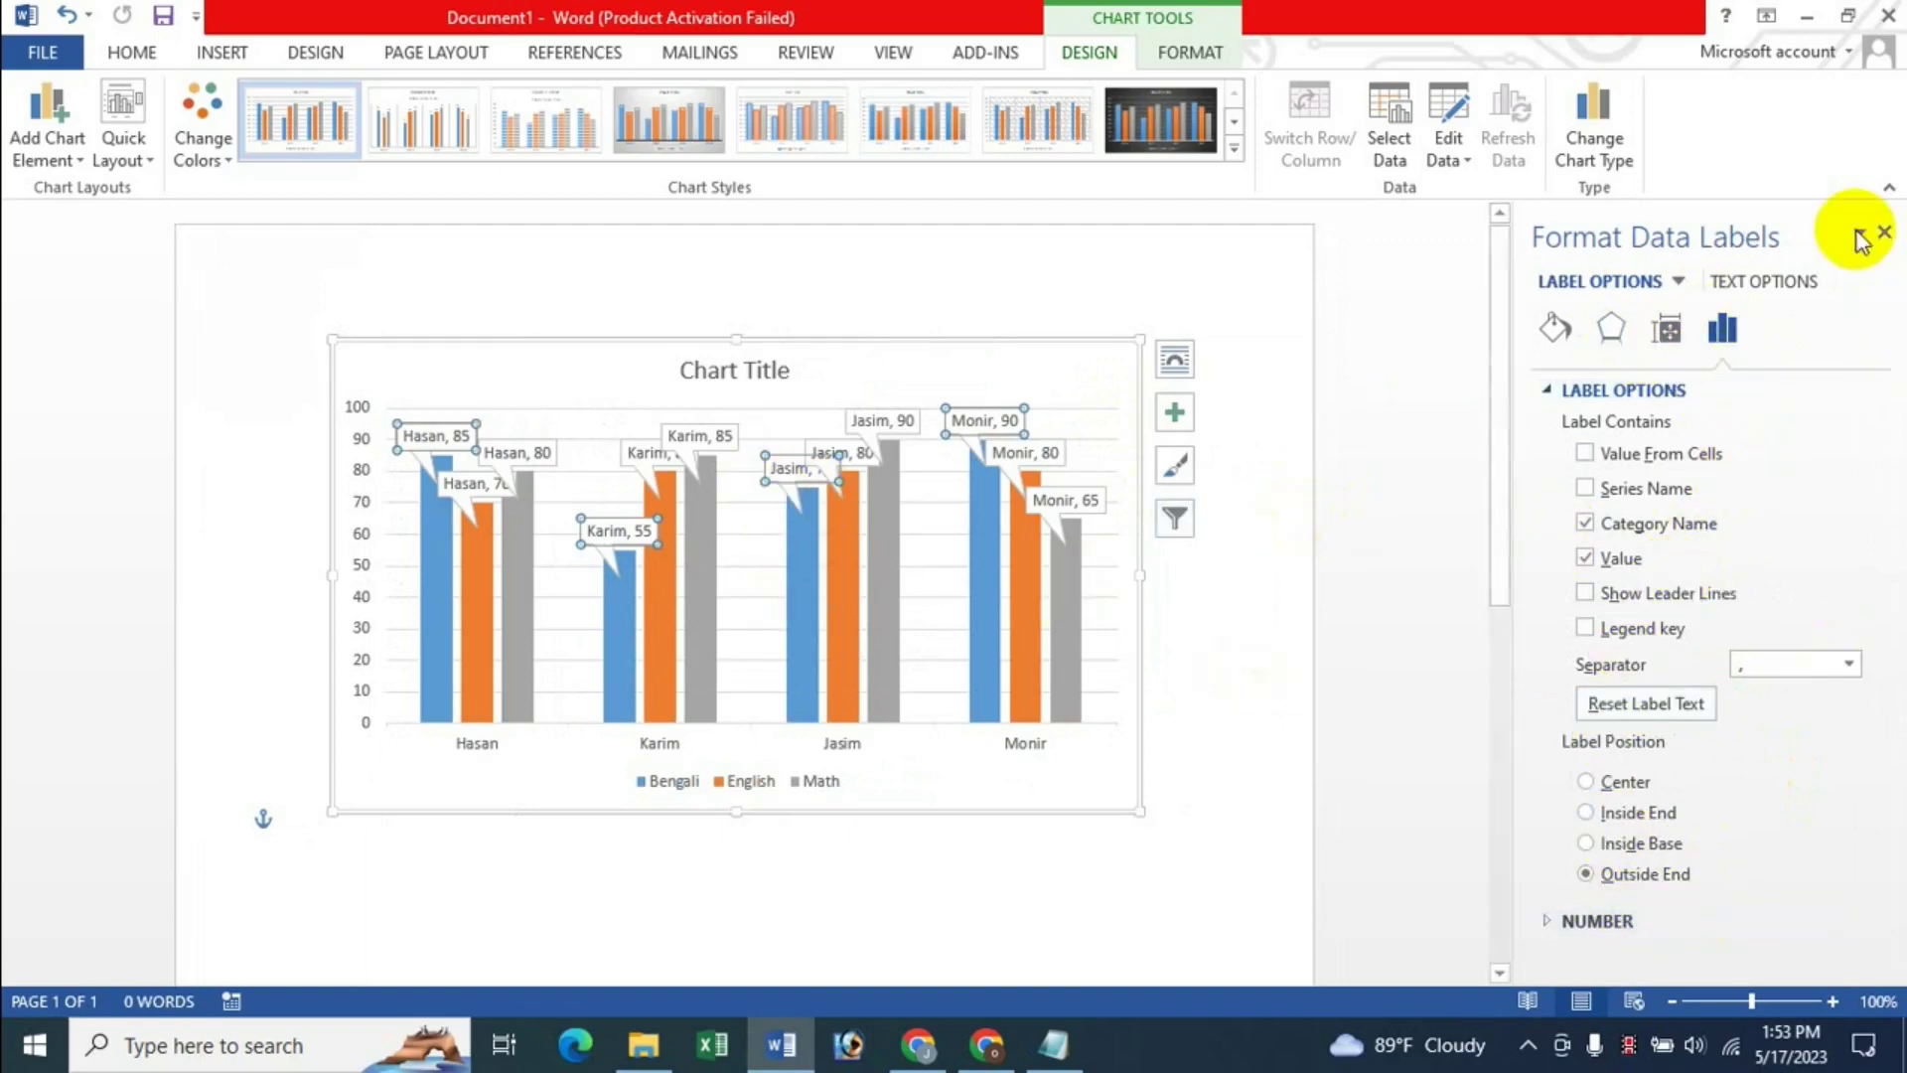
{"action": "left_click", "coordinate": [1884, 238]}
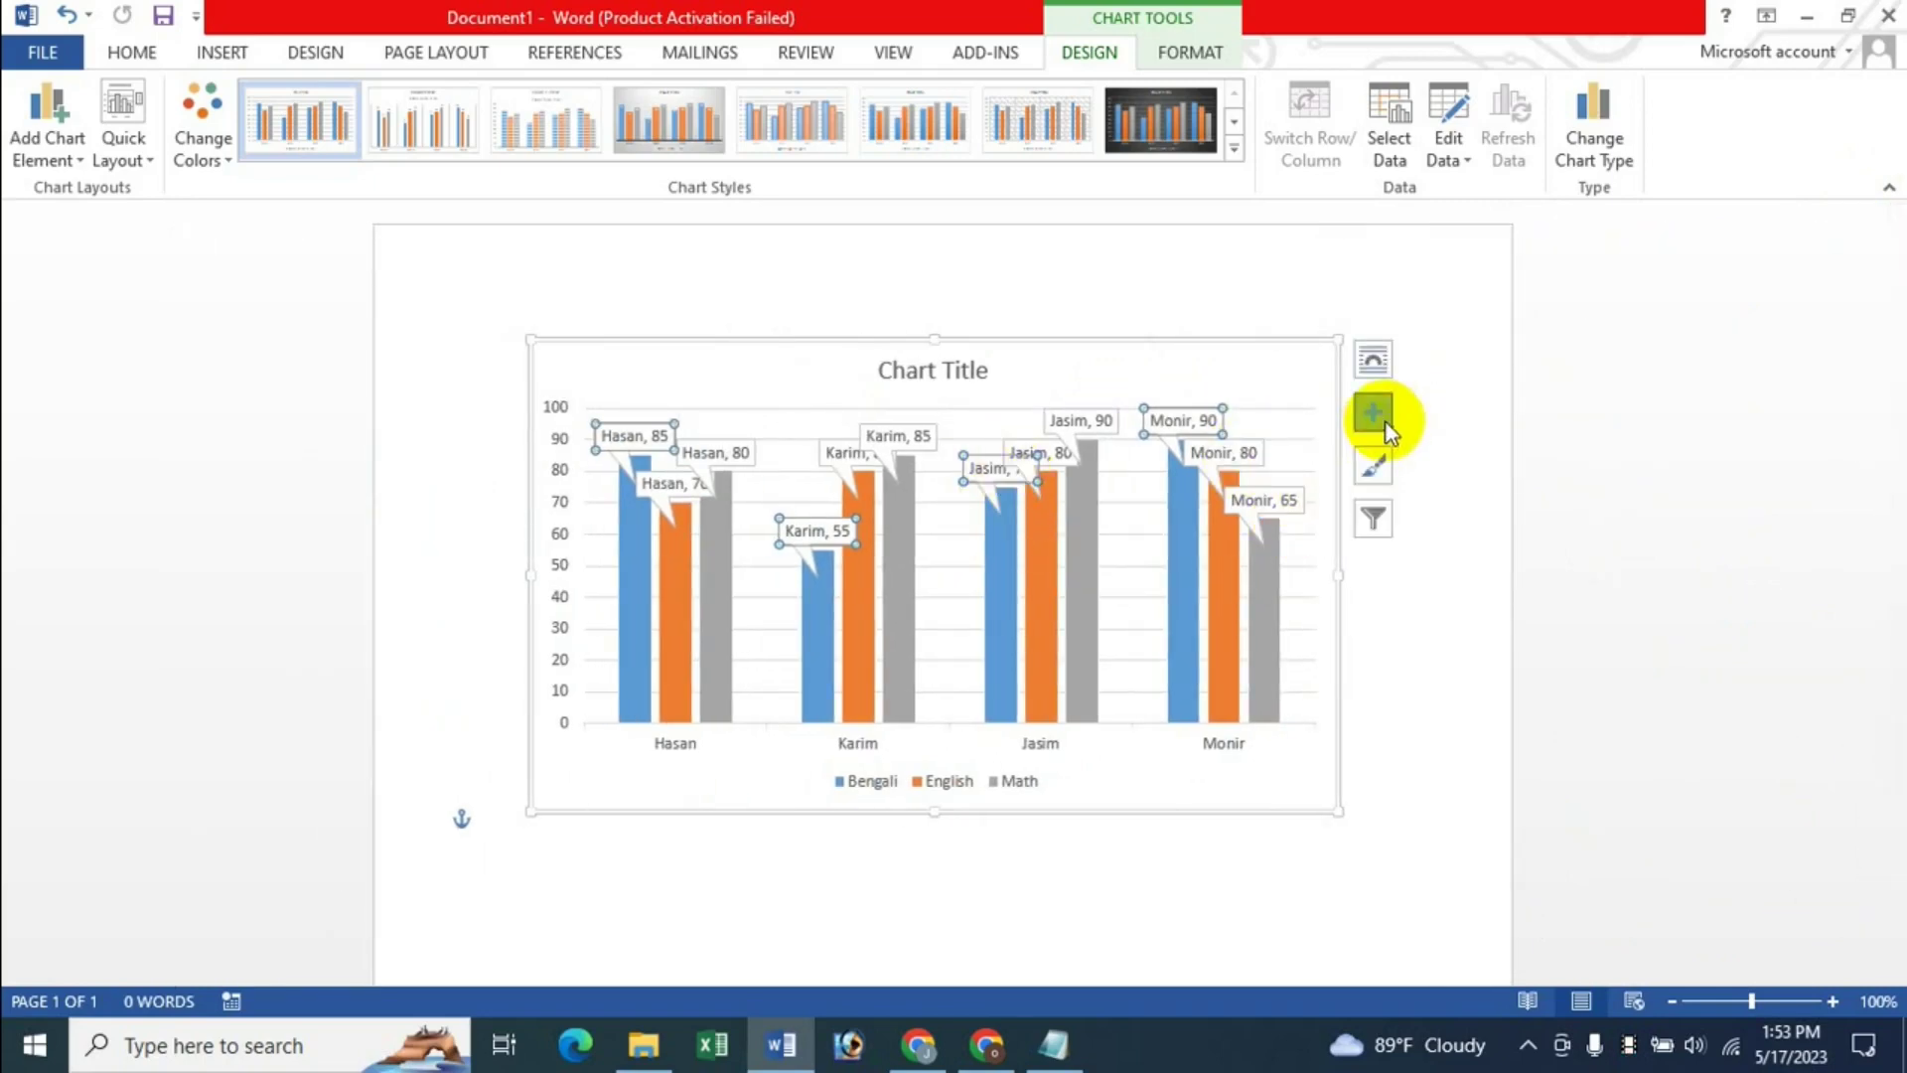
{"action": "left_click", "coordinate": [1374, 413]}
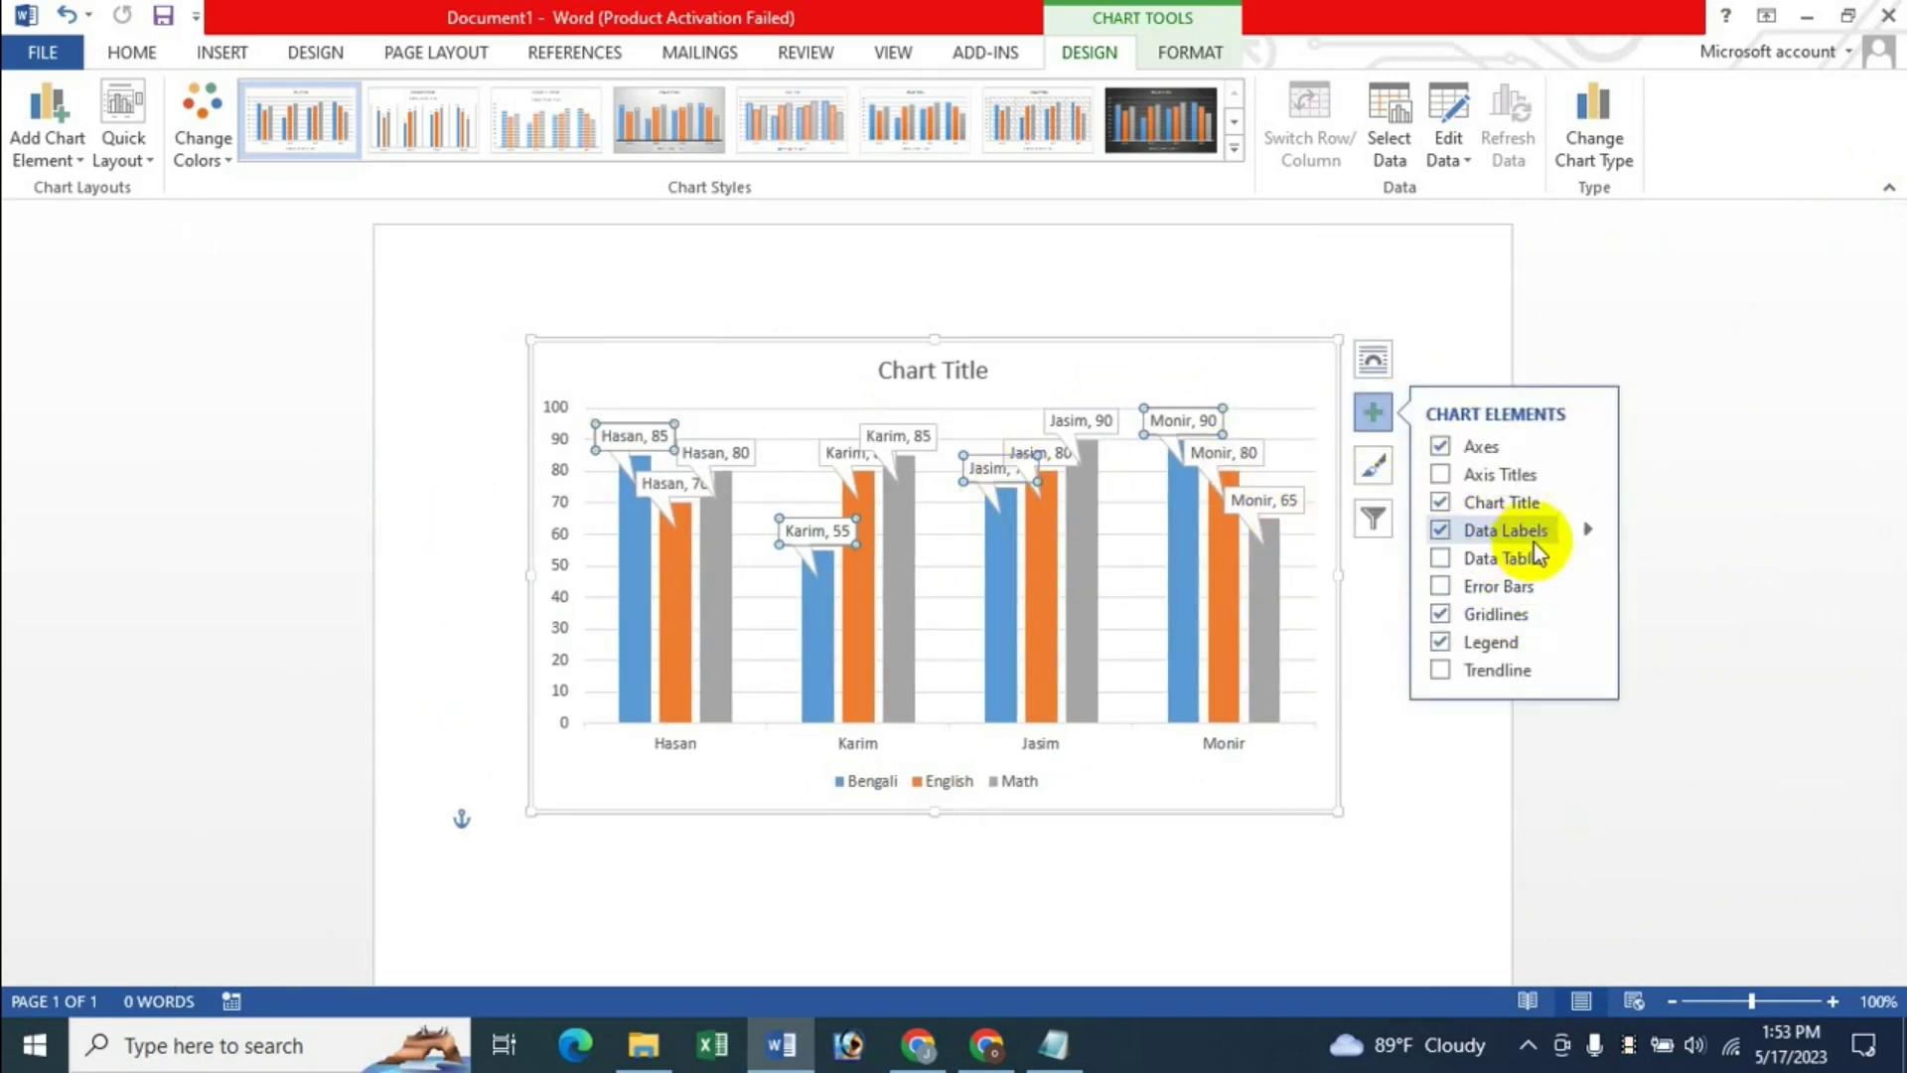
{"action": "key", "text": "Delete"}
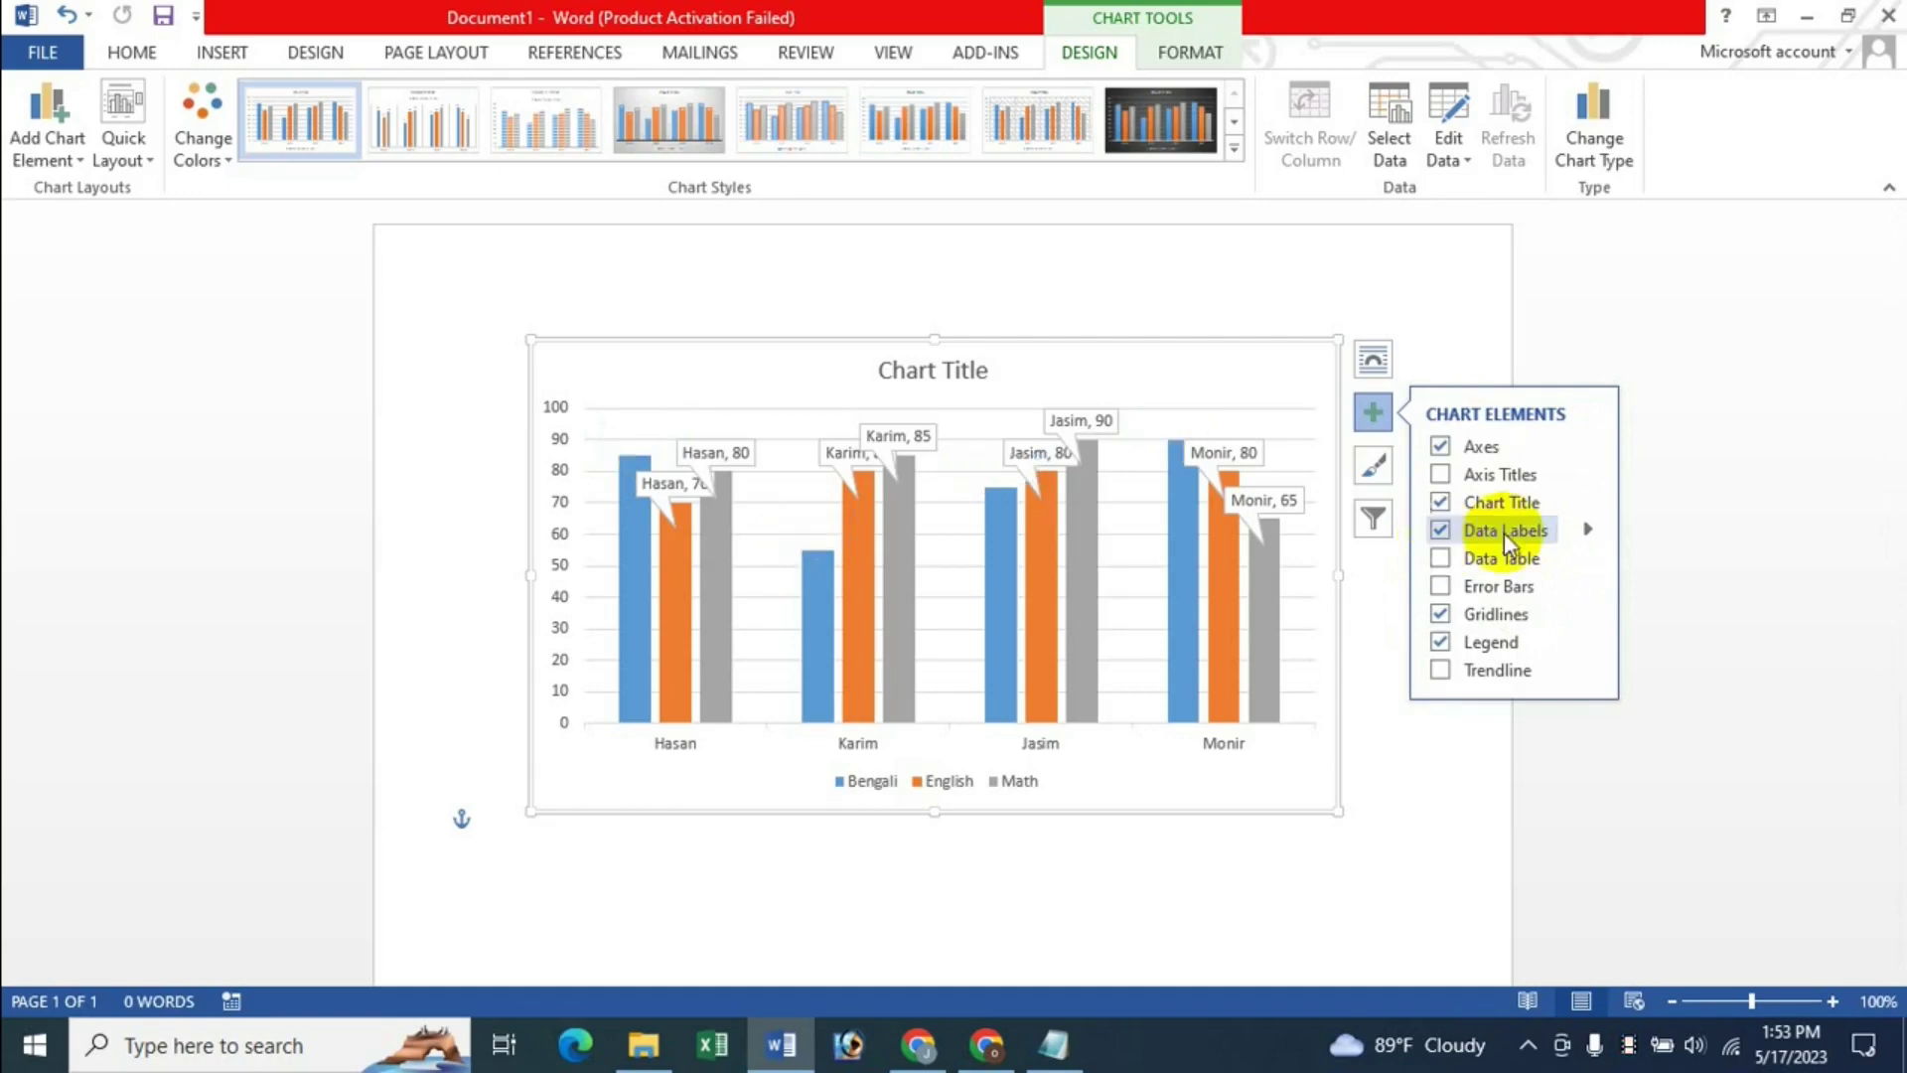
{"action": "left_click", "coordinate": [1583, 534]}
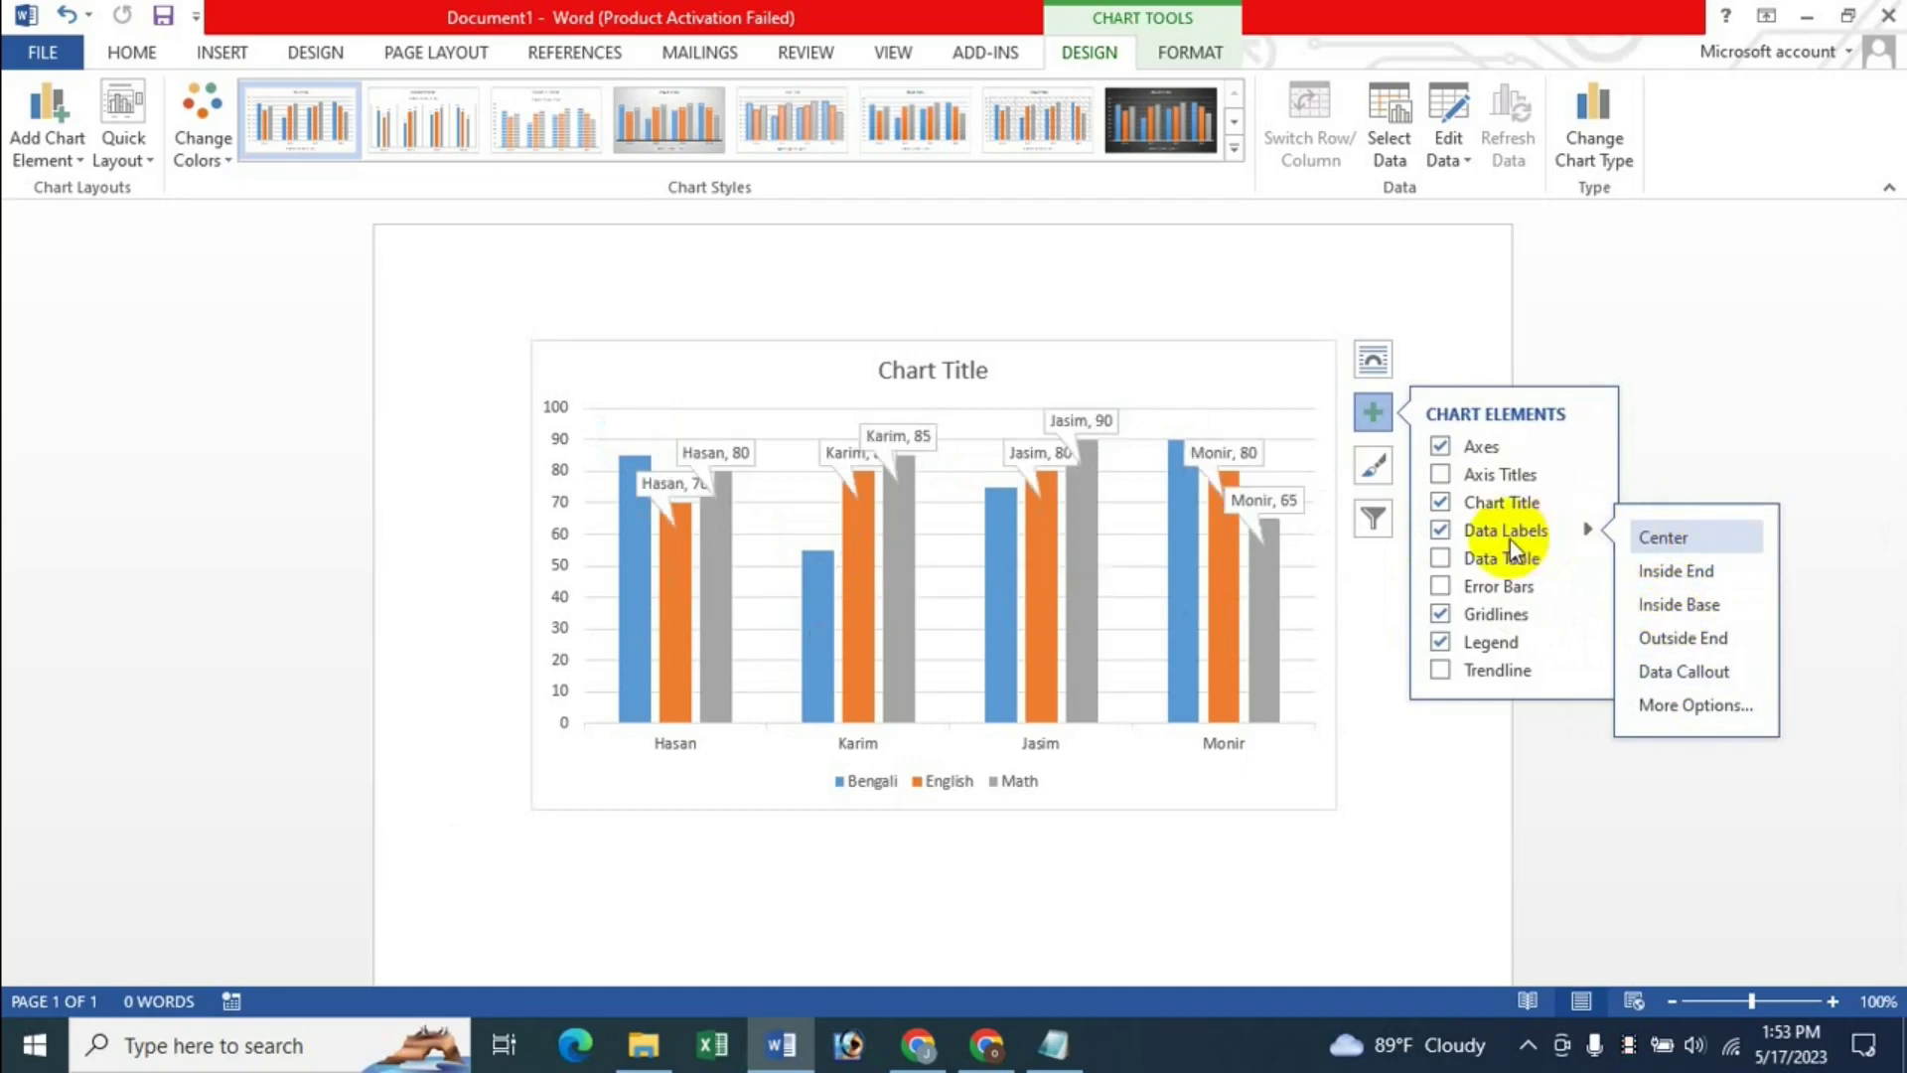
- Swap the data labels for a data table of marks beneath the columns
{"action": "left_click", "coordinate": [1440, 530]}
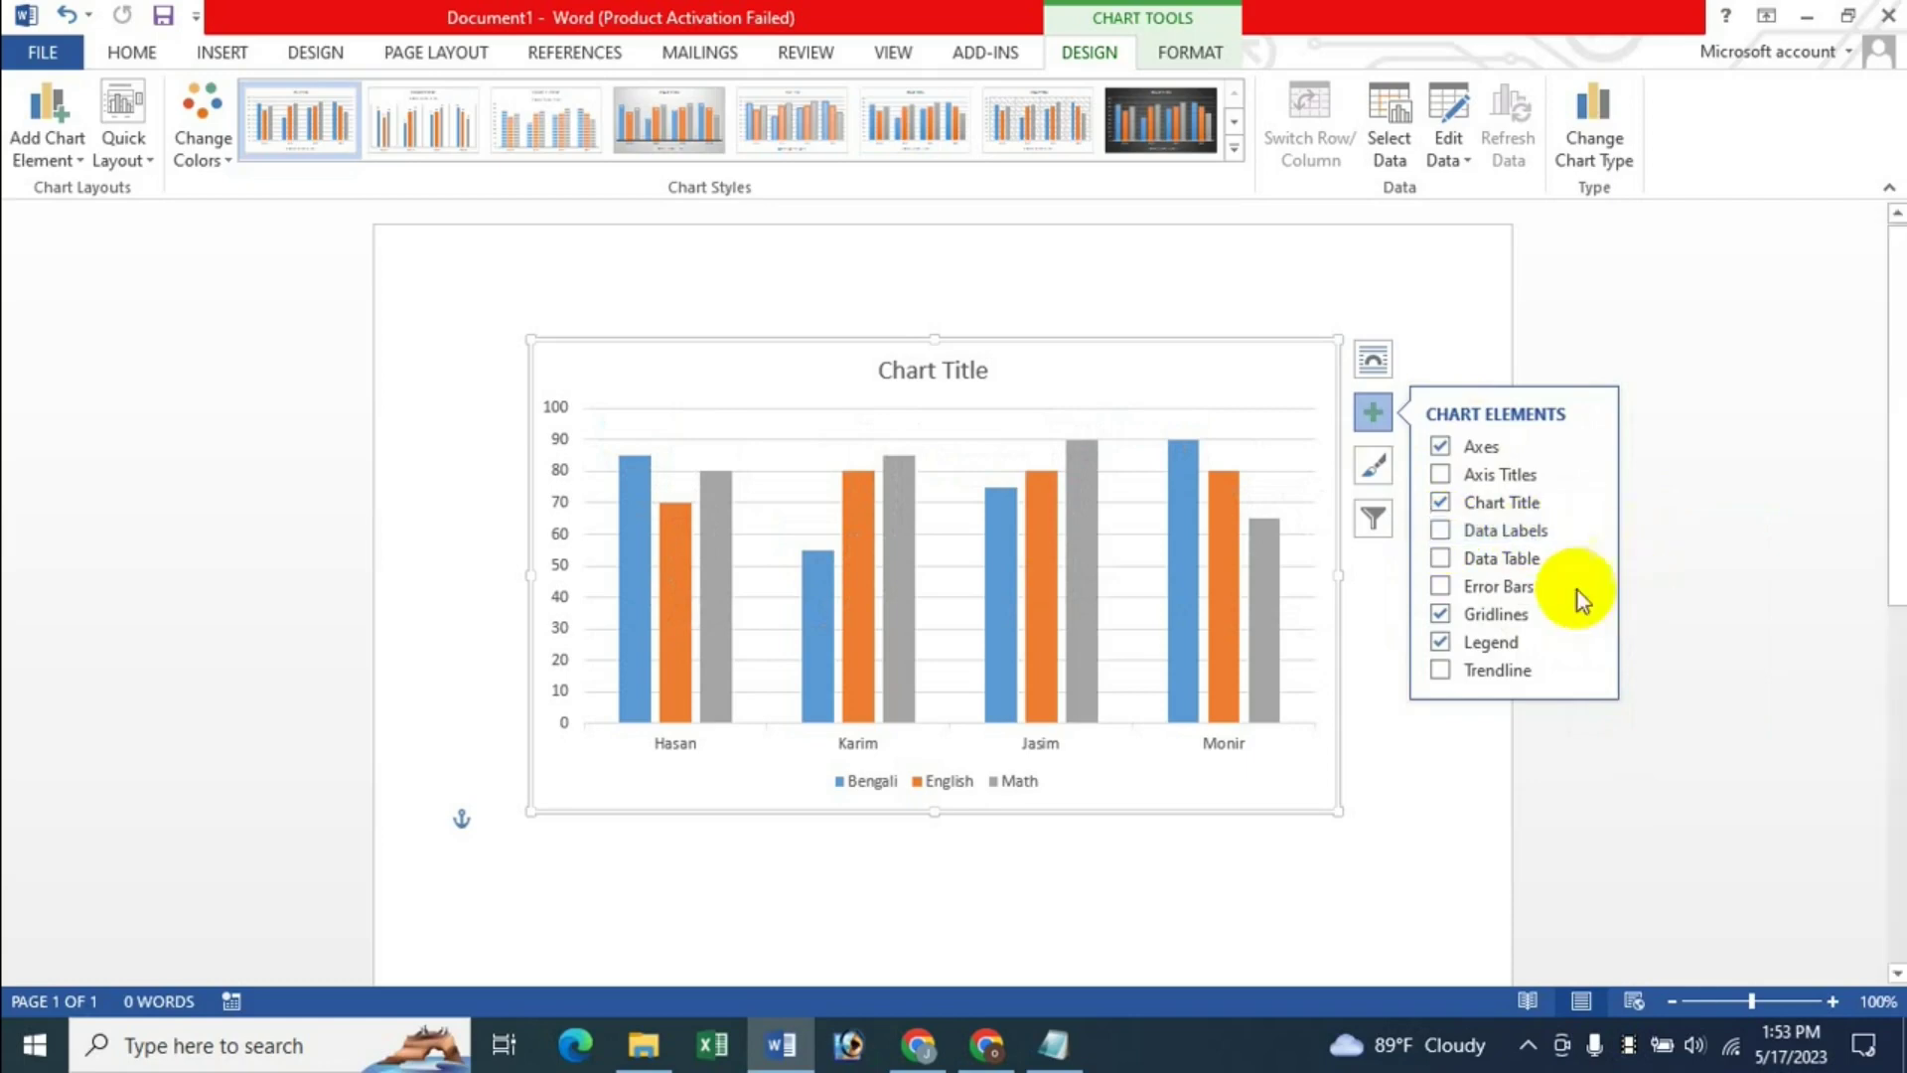
{"action": "left_click", "coordinate": [1446, 558]}
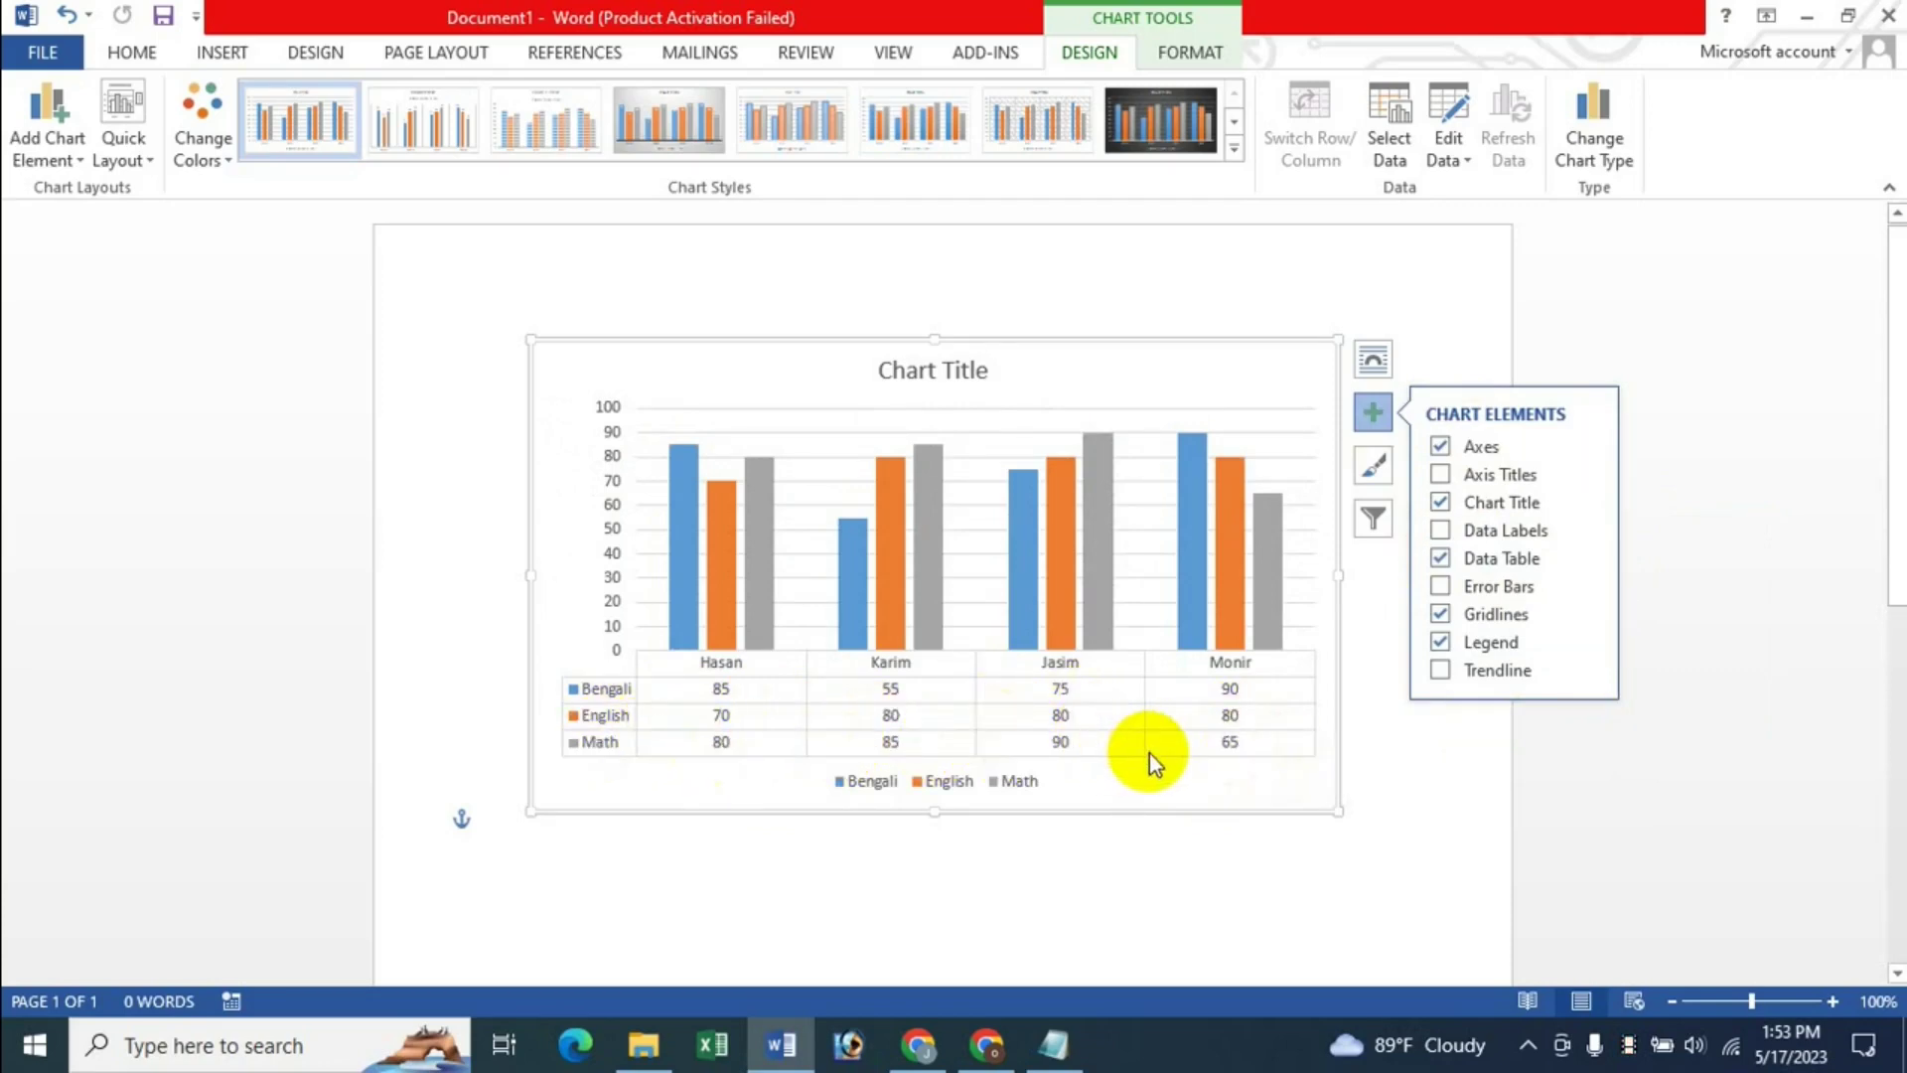
{"action": "left_click", "coordinate": [1587, 559]}
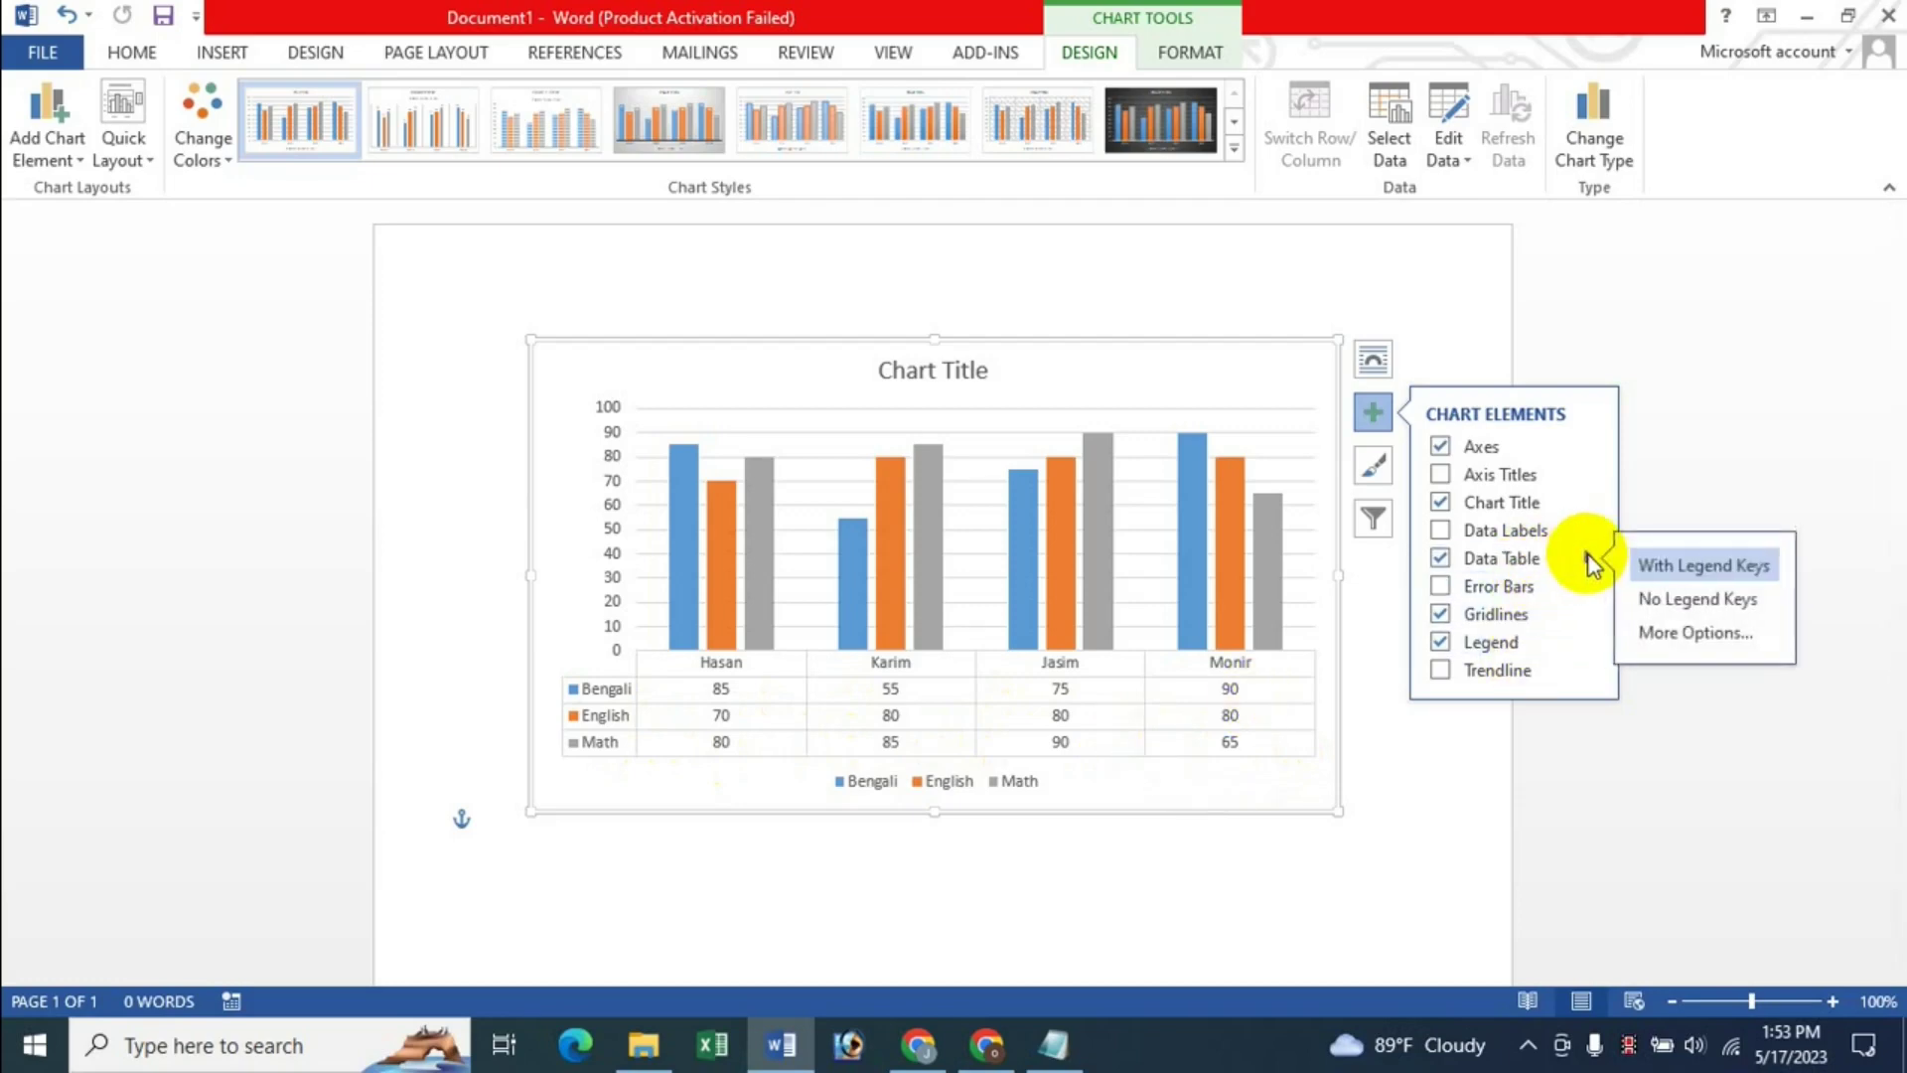
- In the data table's More Options pane, toggle the vertical and horizontal borders and the legend keys
{"action": "left_click", "coordinate": [1693, 634]}
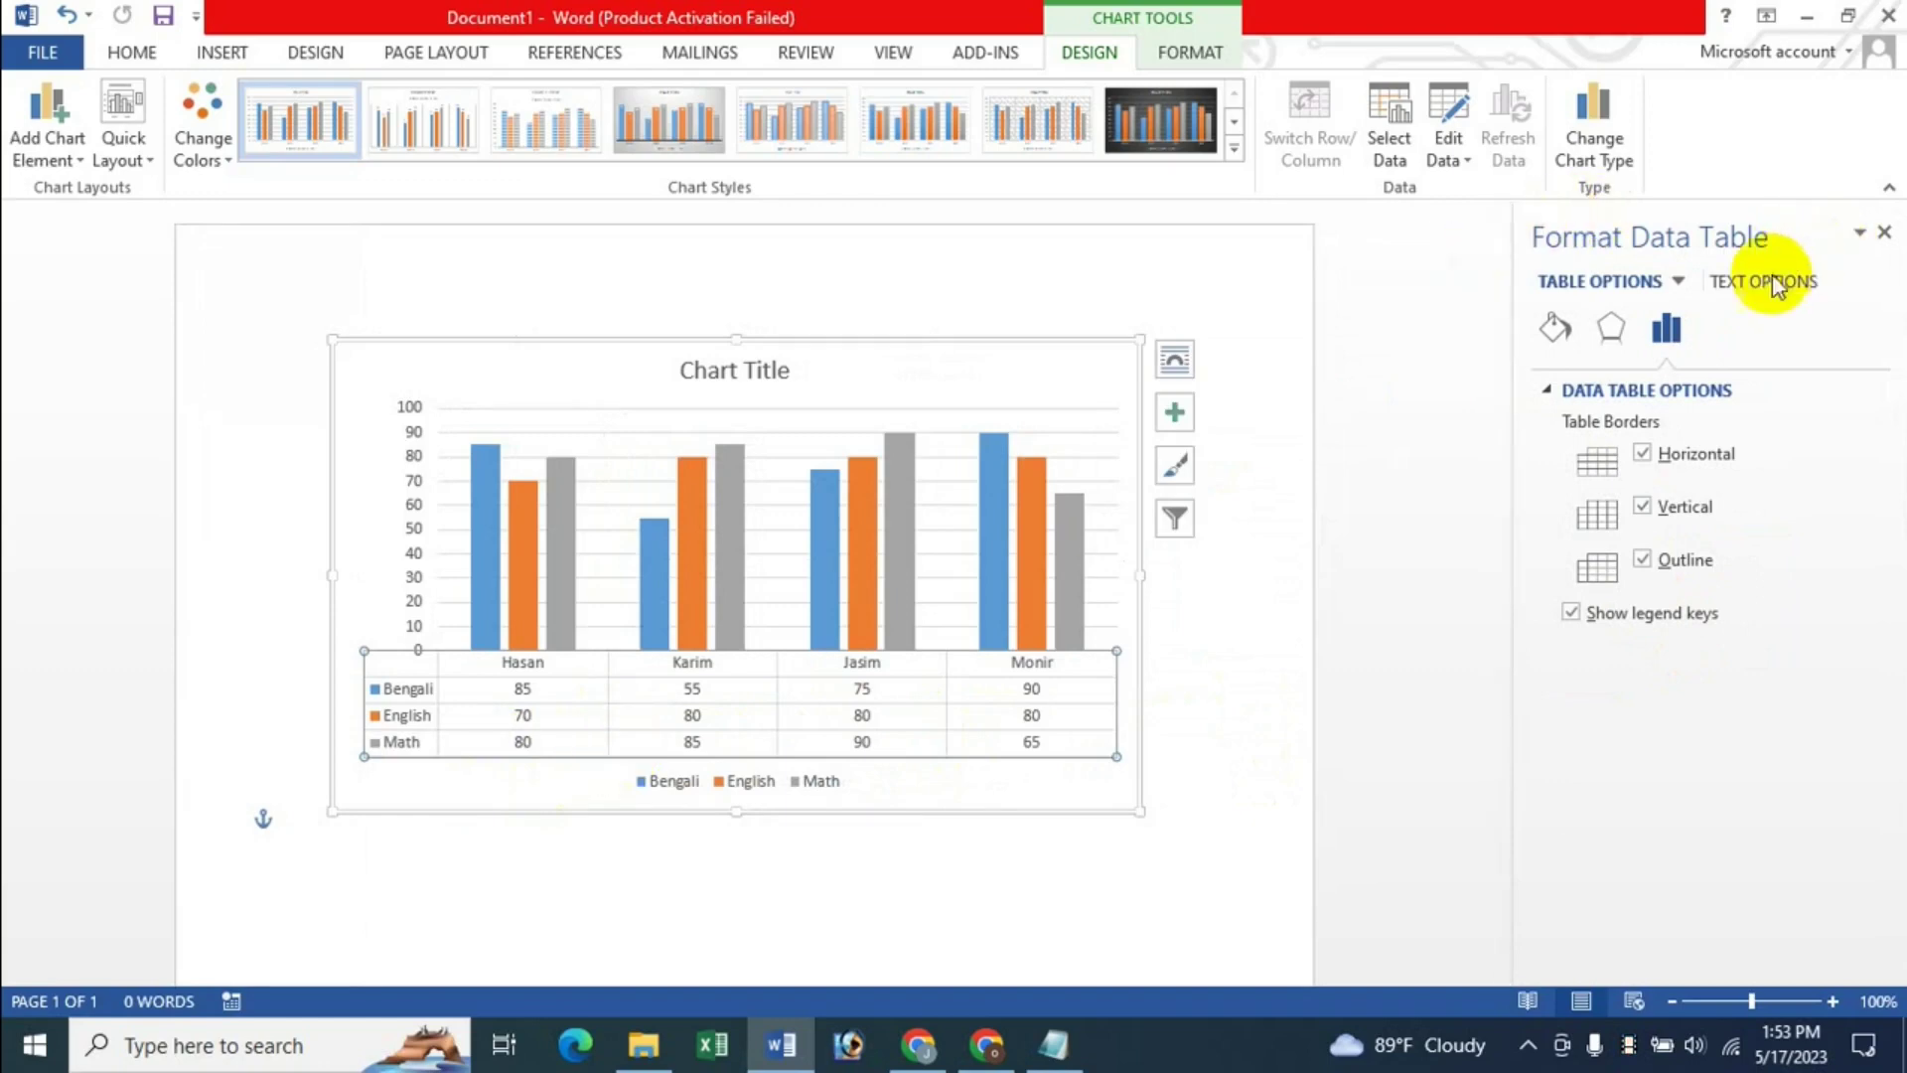
{"action": "left_click", "coordinate": [1645, 509]}
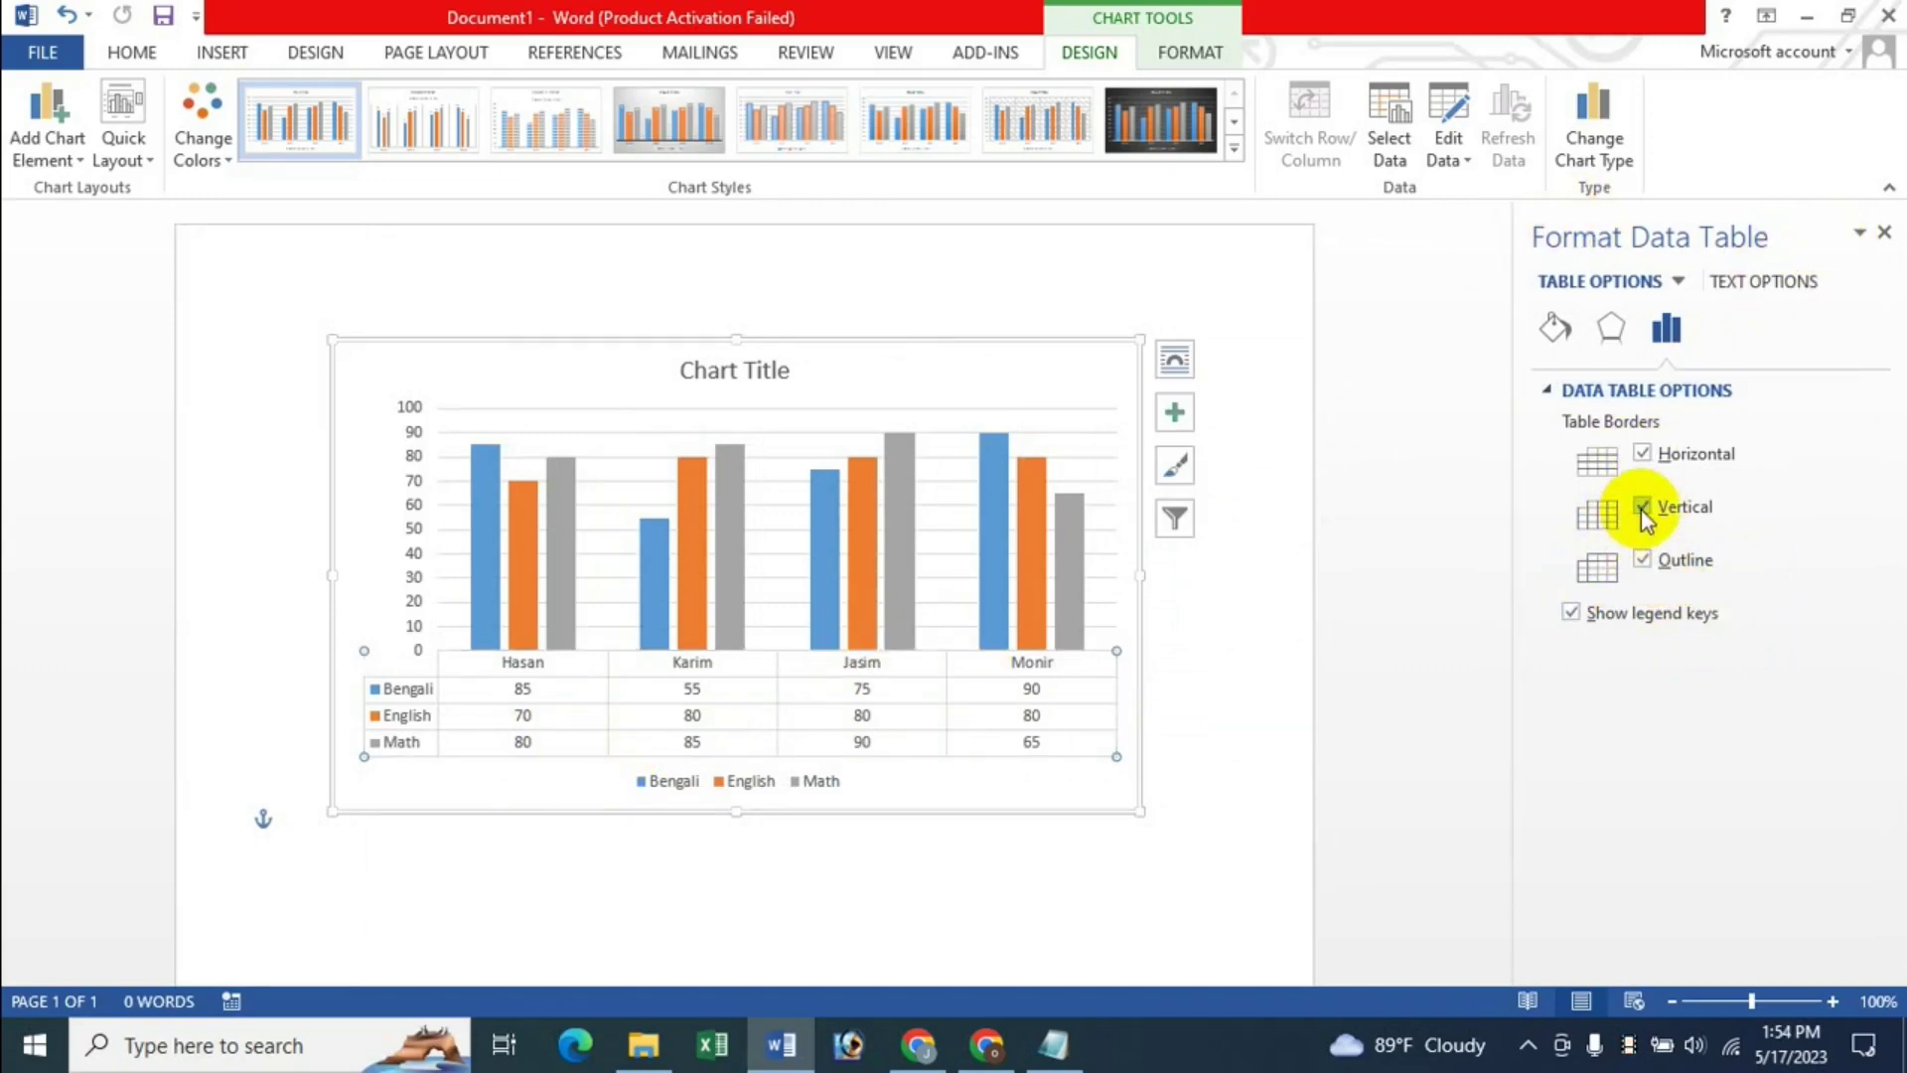
{"action": "left_click", "coordinate": [1643, 453]}
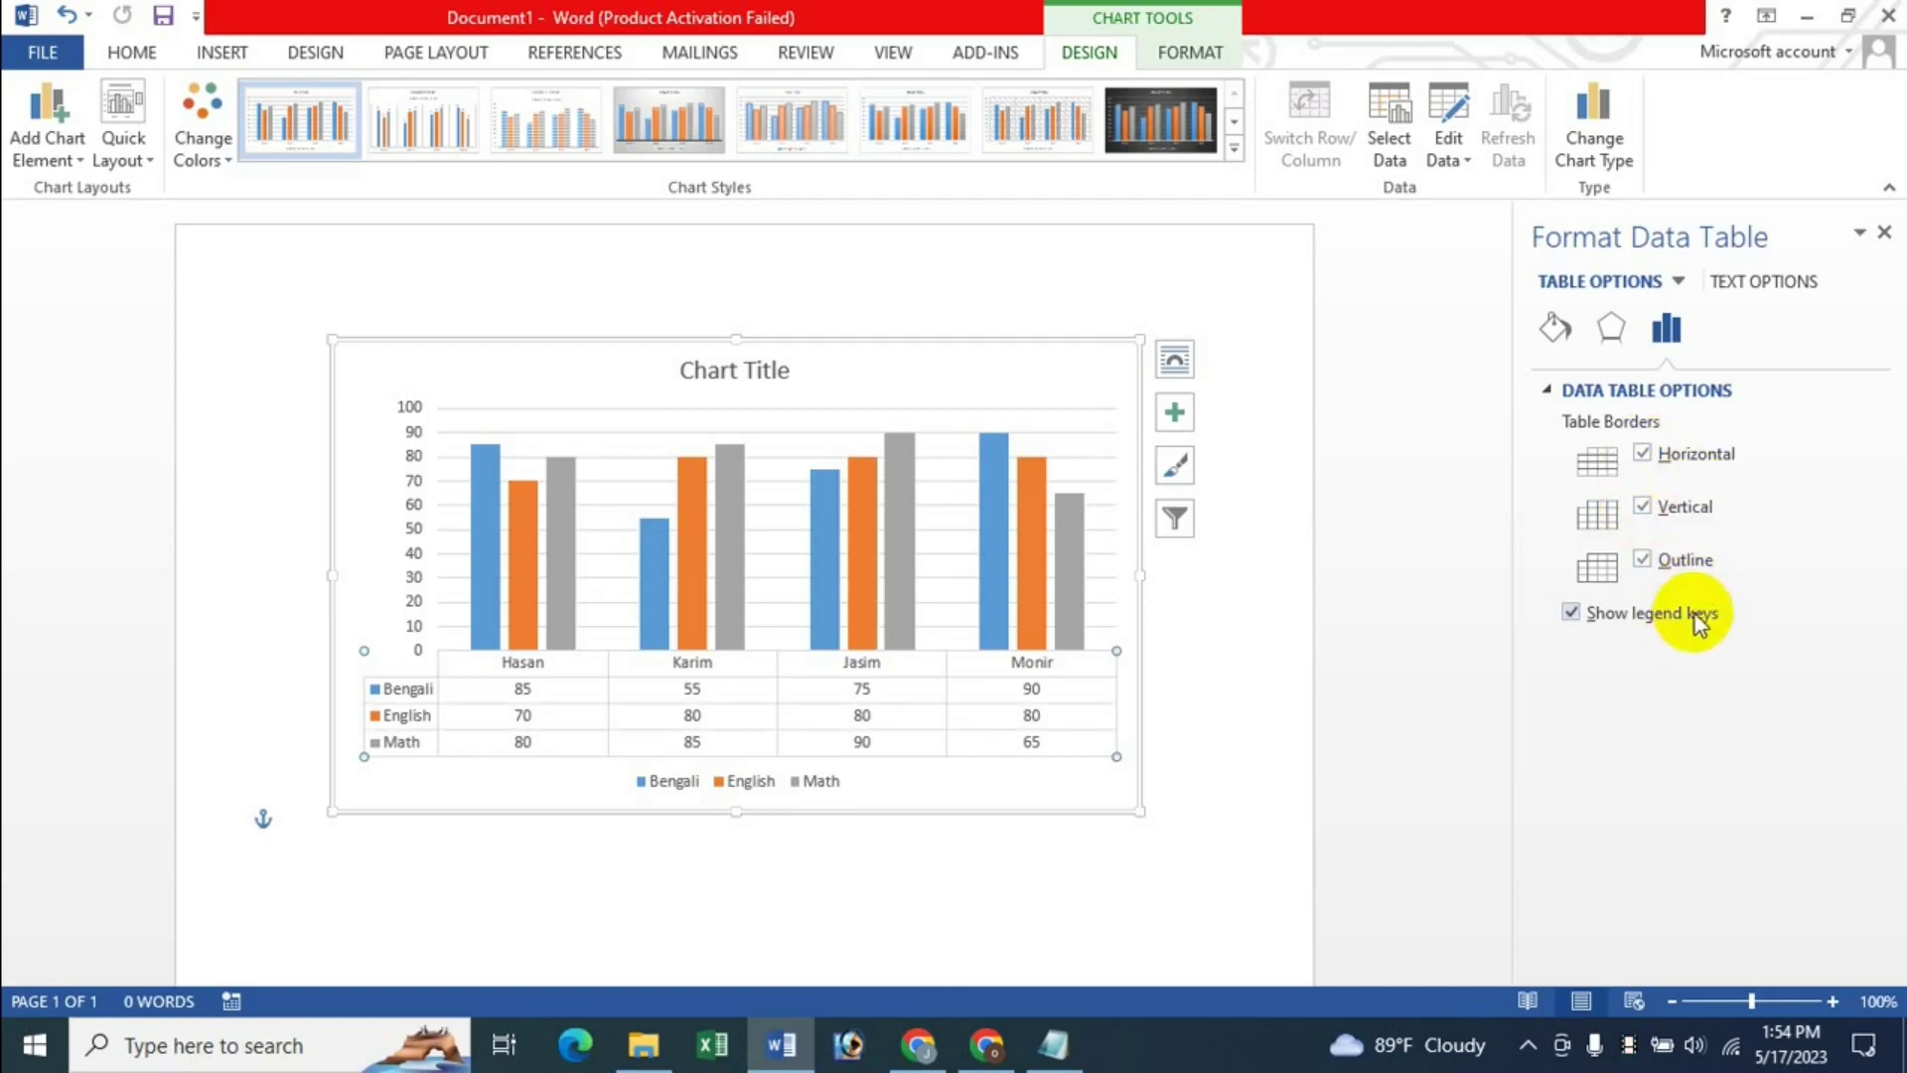
{"action": "left_click", "coordinate": [1572, 613]}
{"action": "left_click", "coordinate": [1578, 618]}
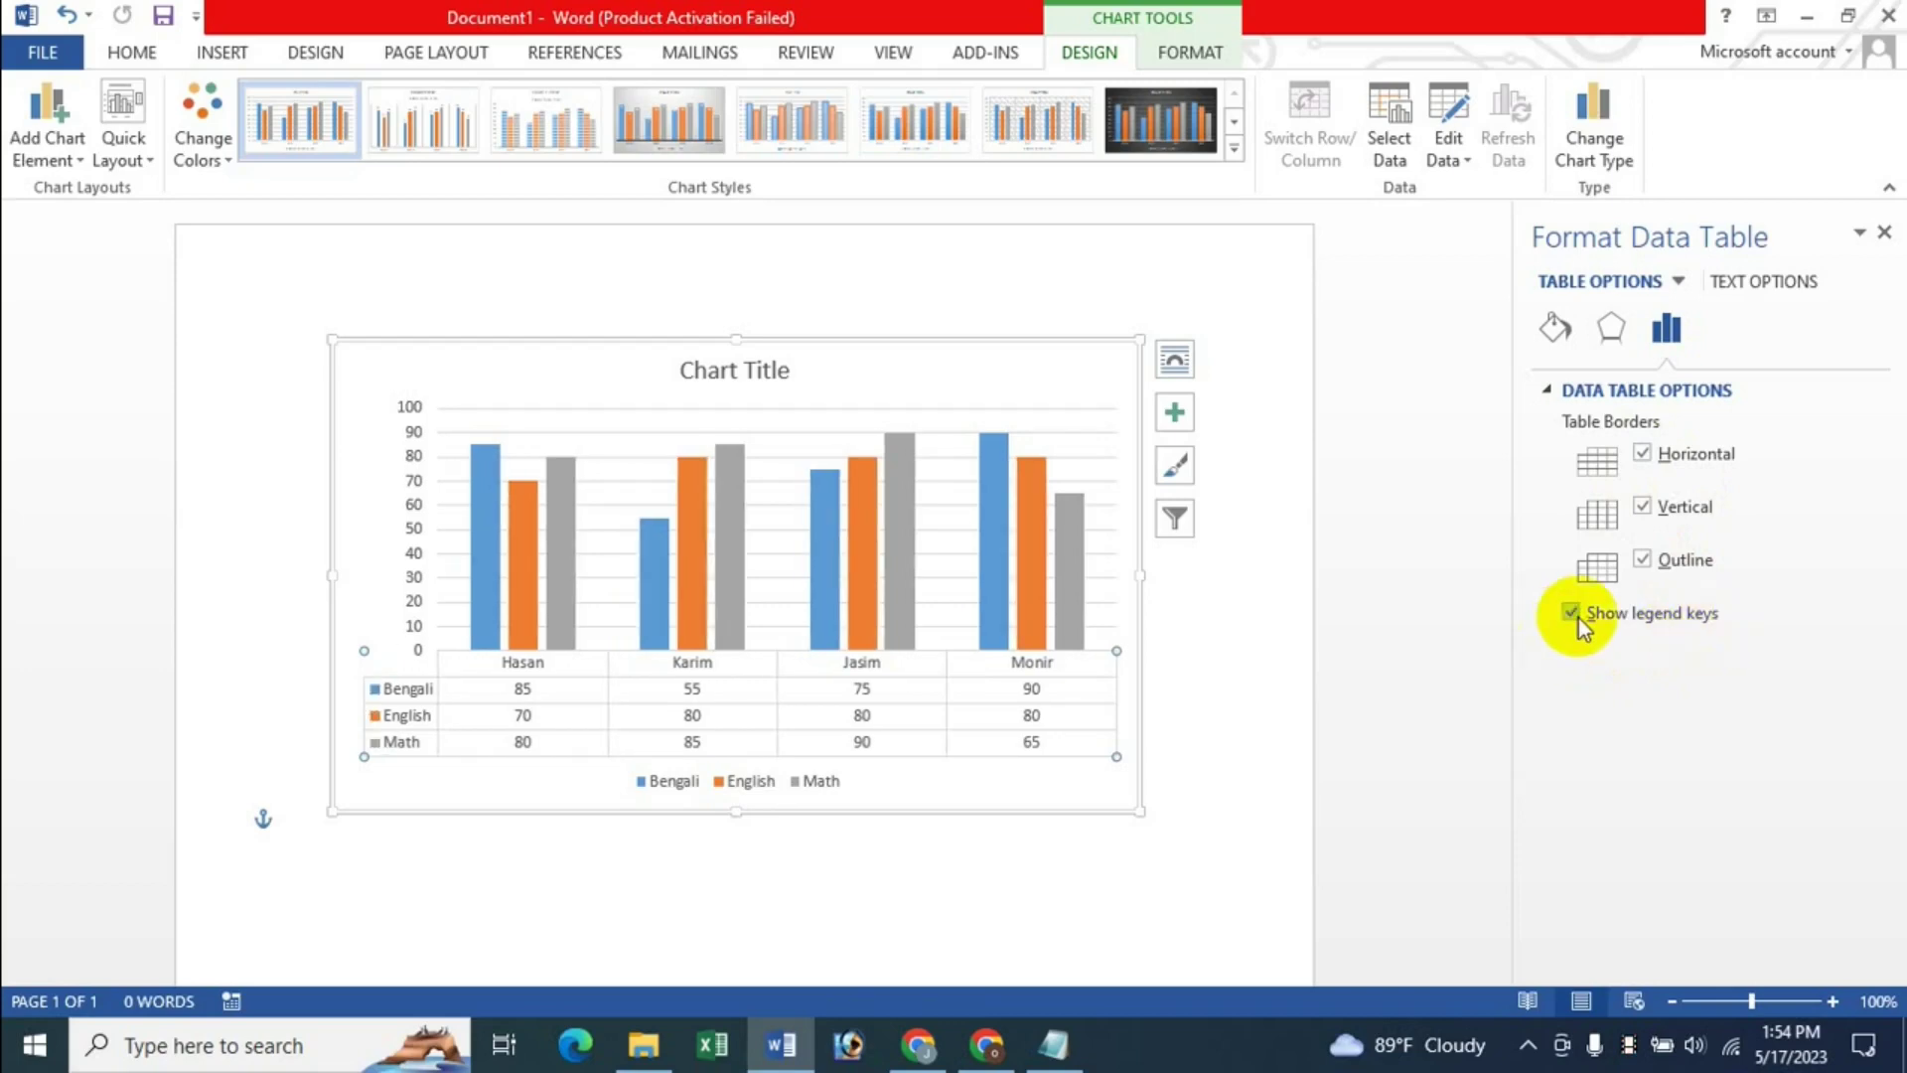
{"action": "left_click", "coordinate": [1578, 616]}
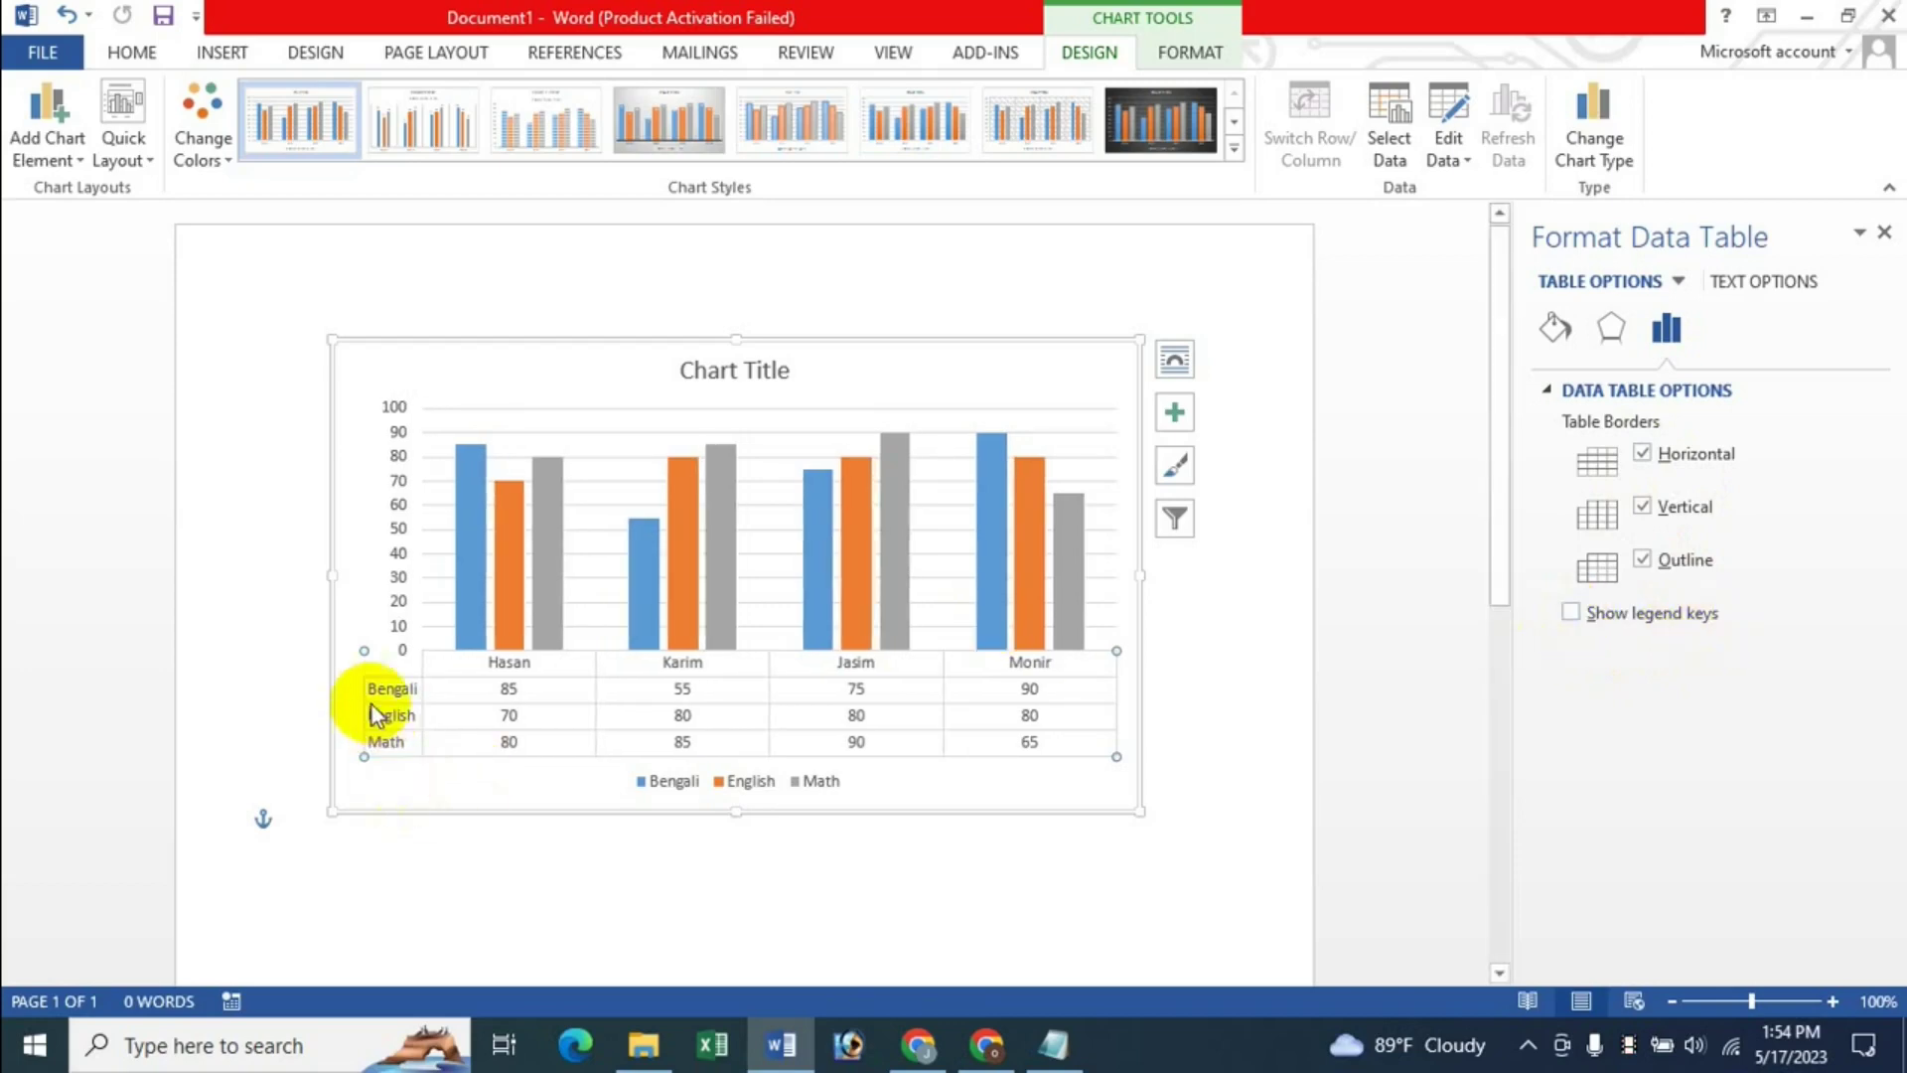
{"action": "left_click", "coordinate": [1575, 608]}
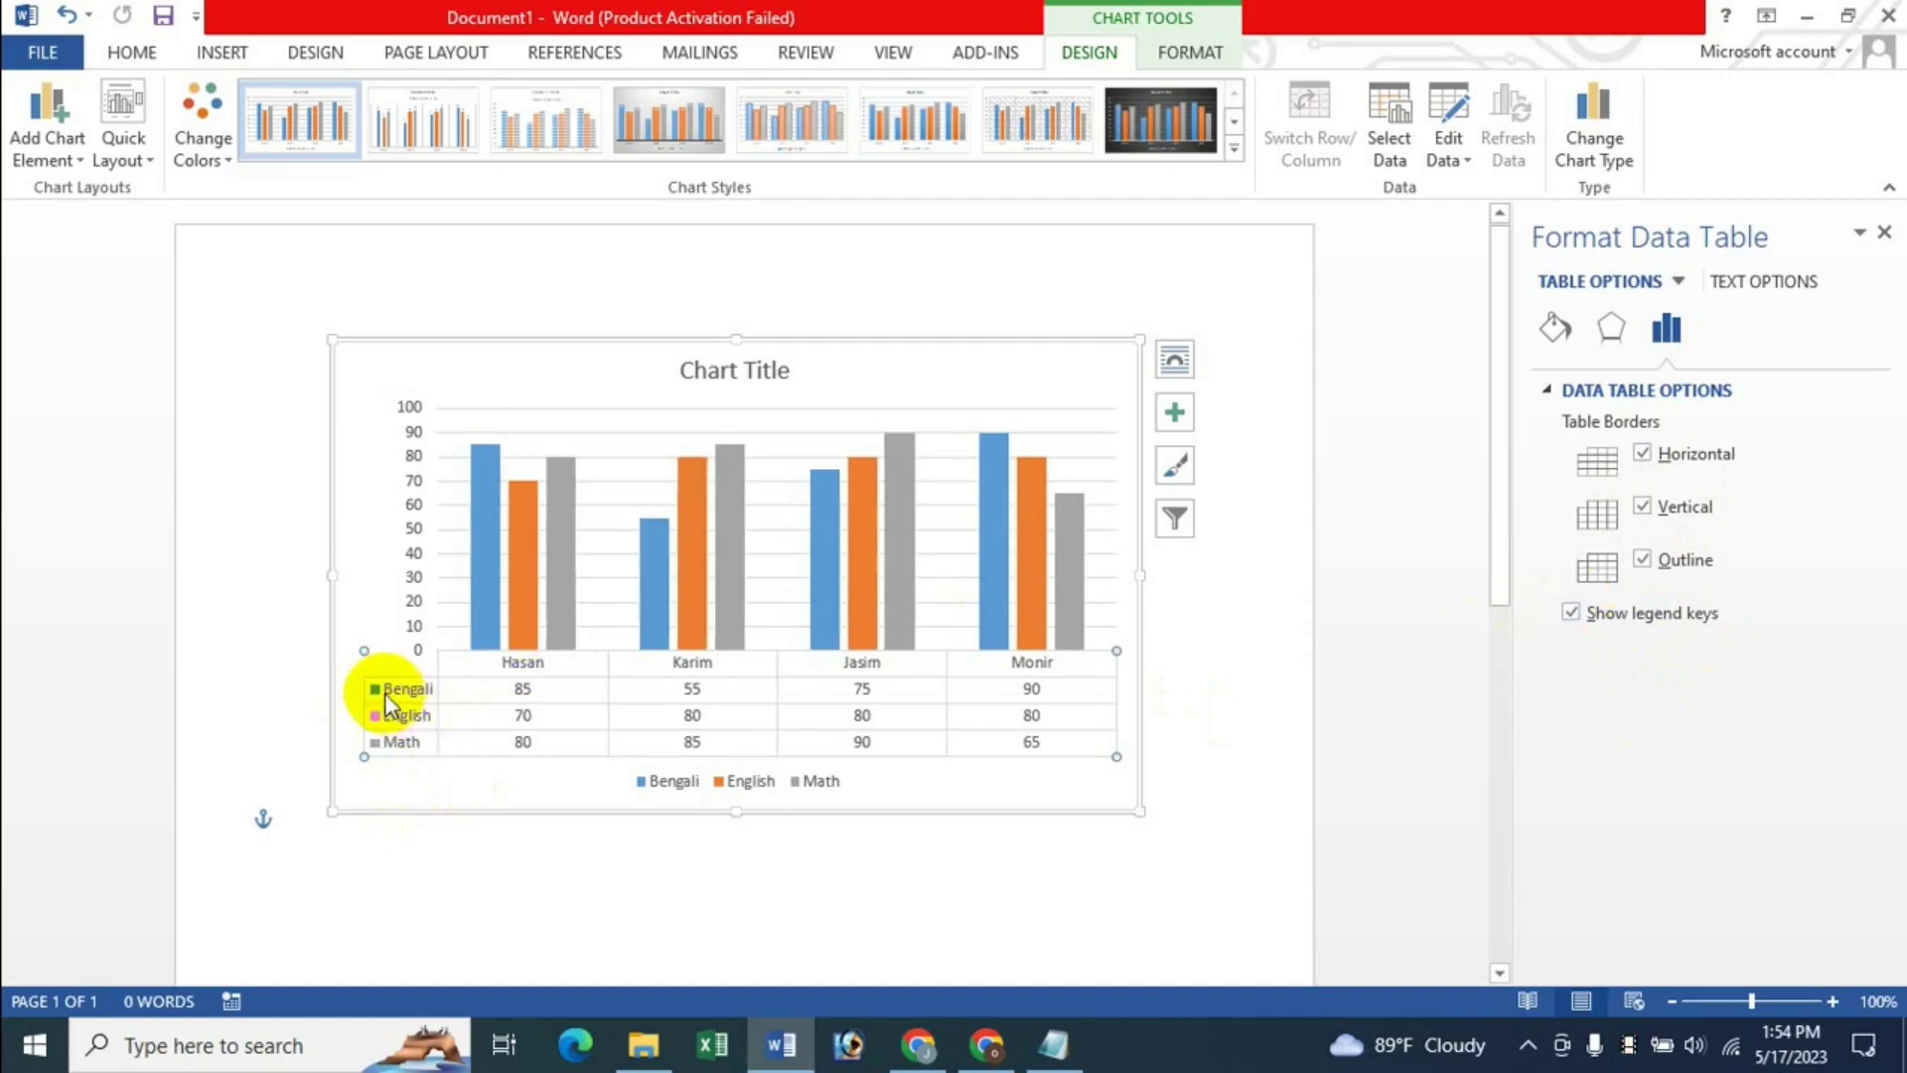
- Browse the data table's effects and fill options, try a gradient fill, then set No fill
{"action": "left_click", "coordinate": [1614, 328]}
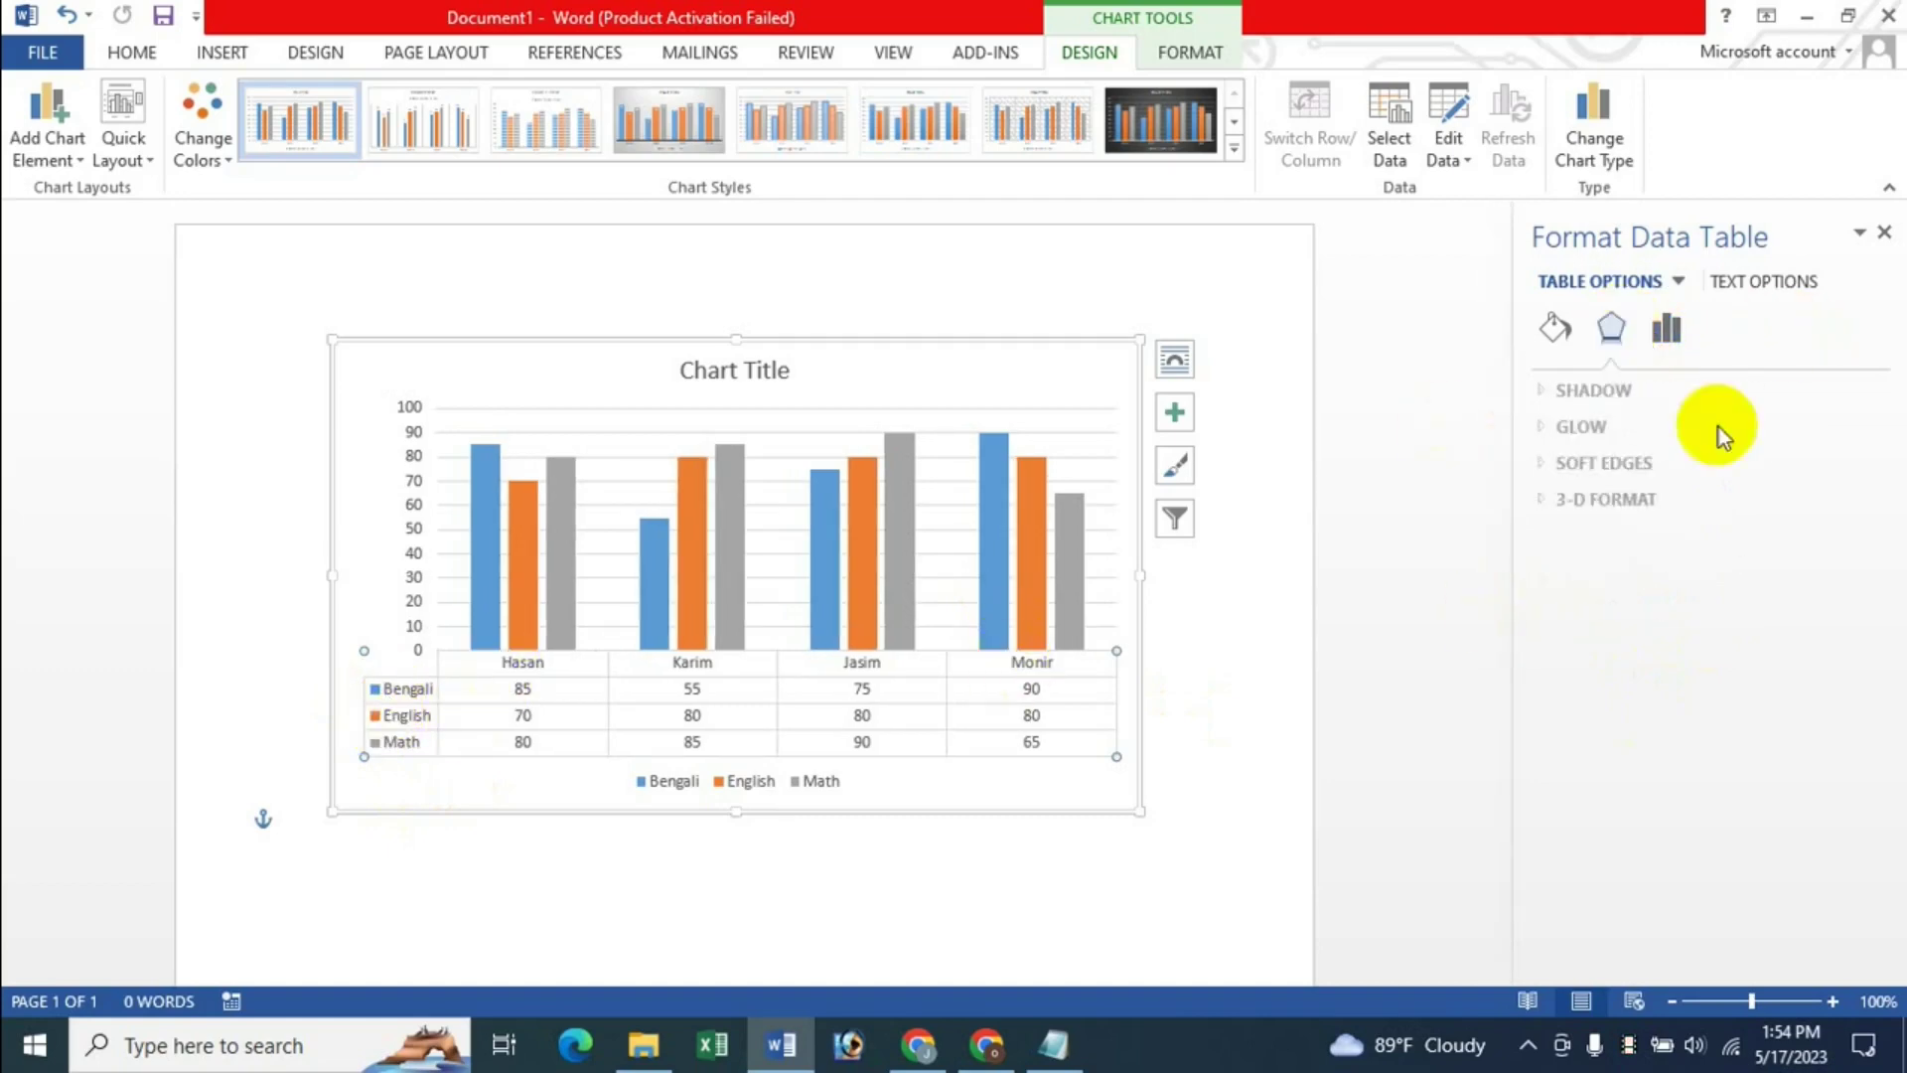
{"action": "left_click", "coordinate": [1664, 331]}
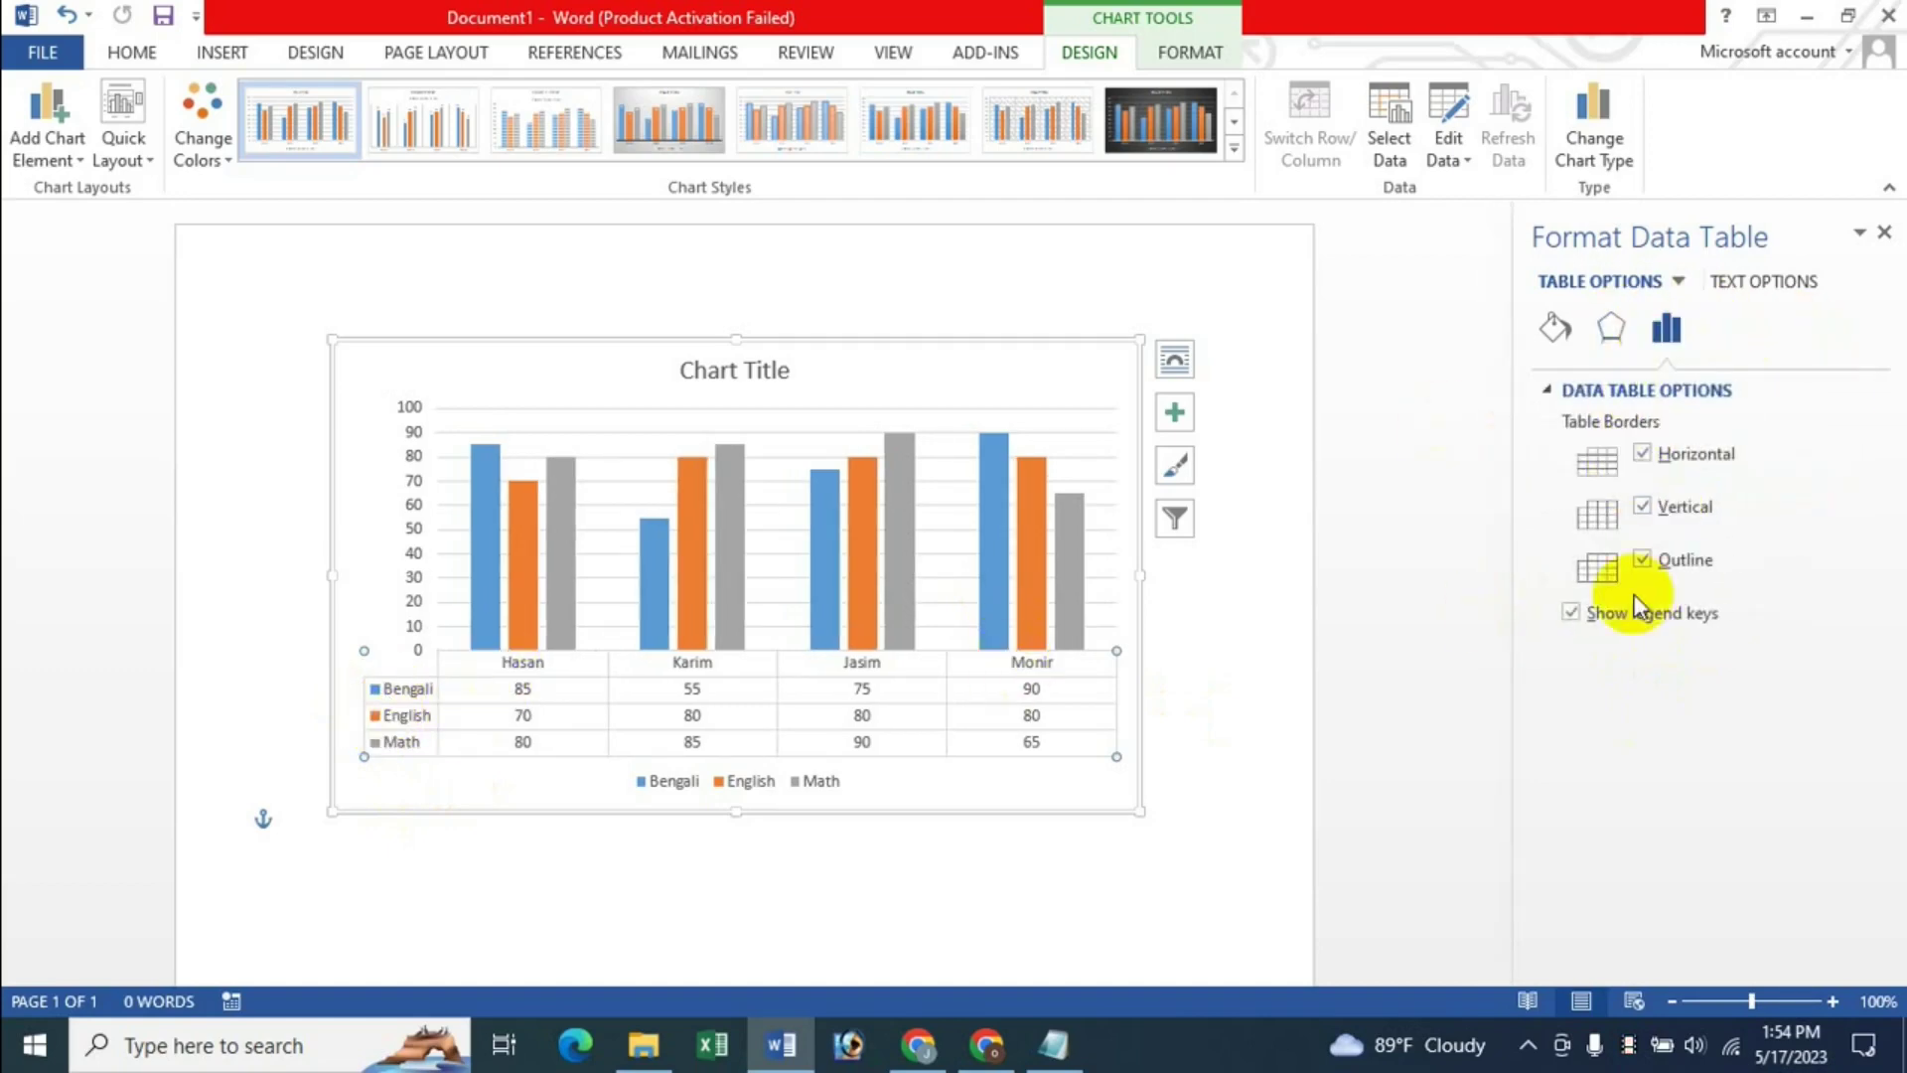
{"action": "left_click", "coordinate": [1569, 333]}
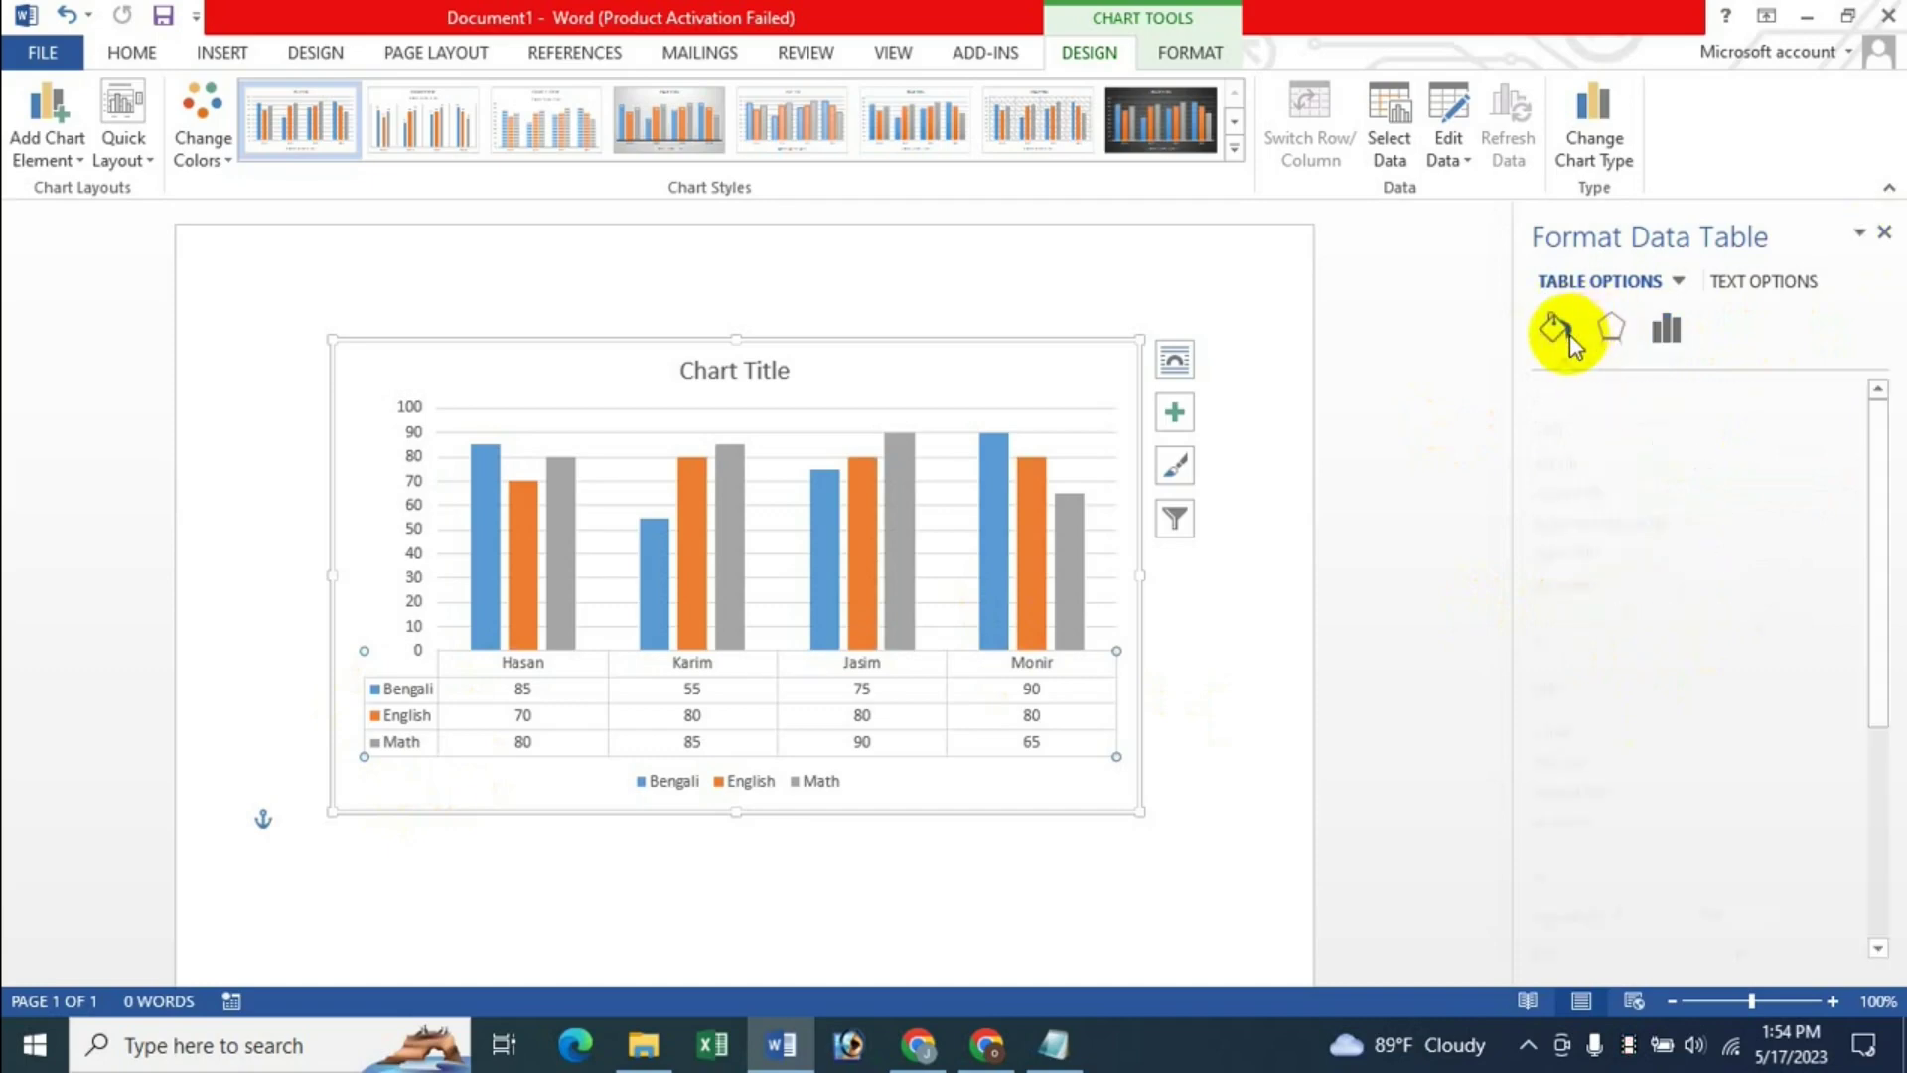
{"action": "left_click", "coordinate": [1629, 491]}
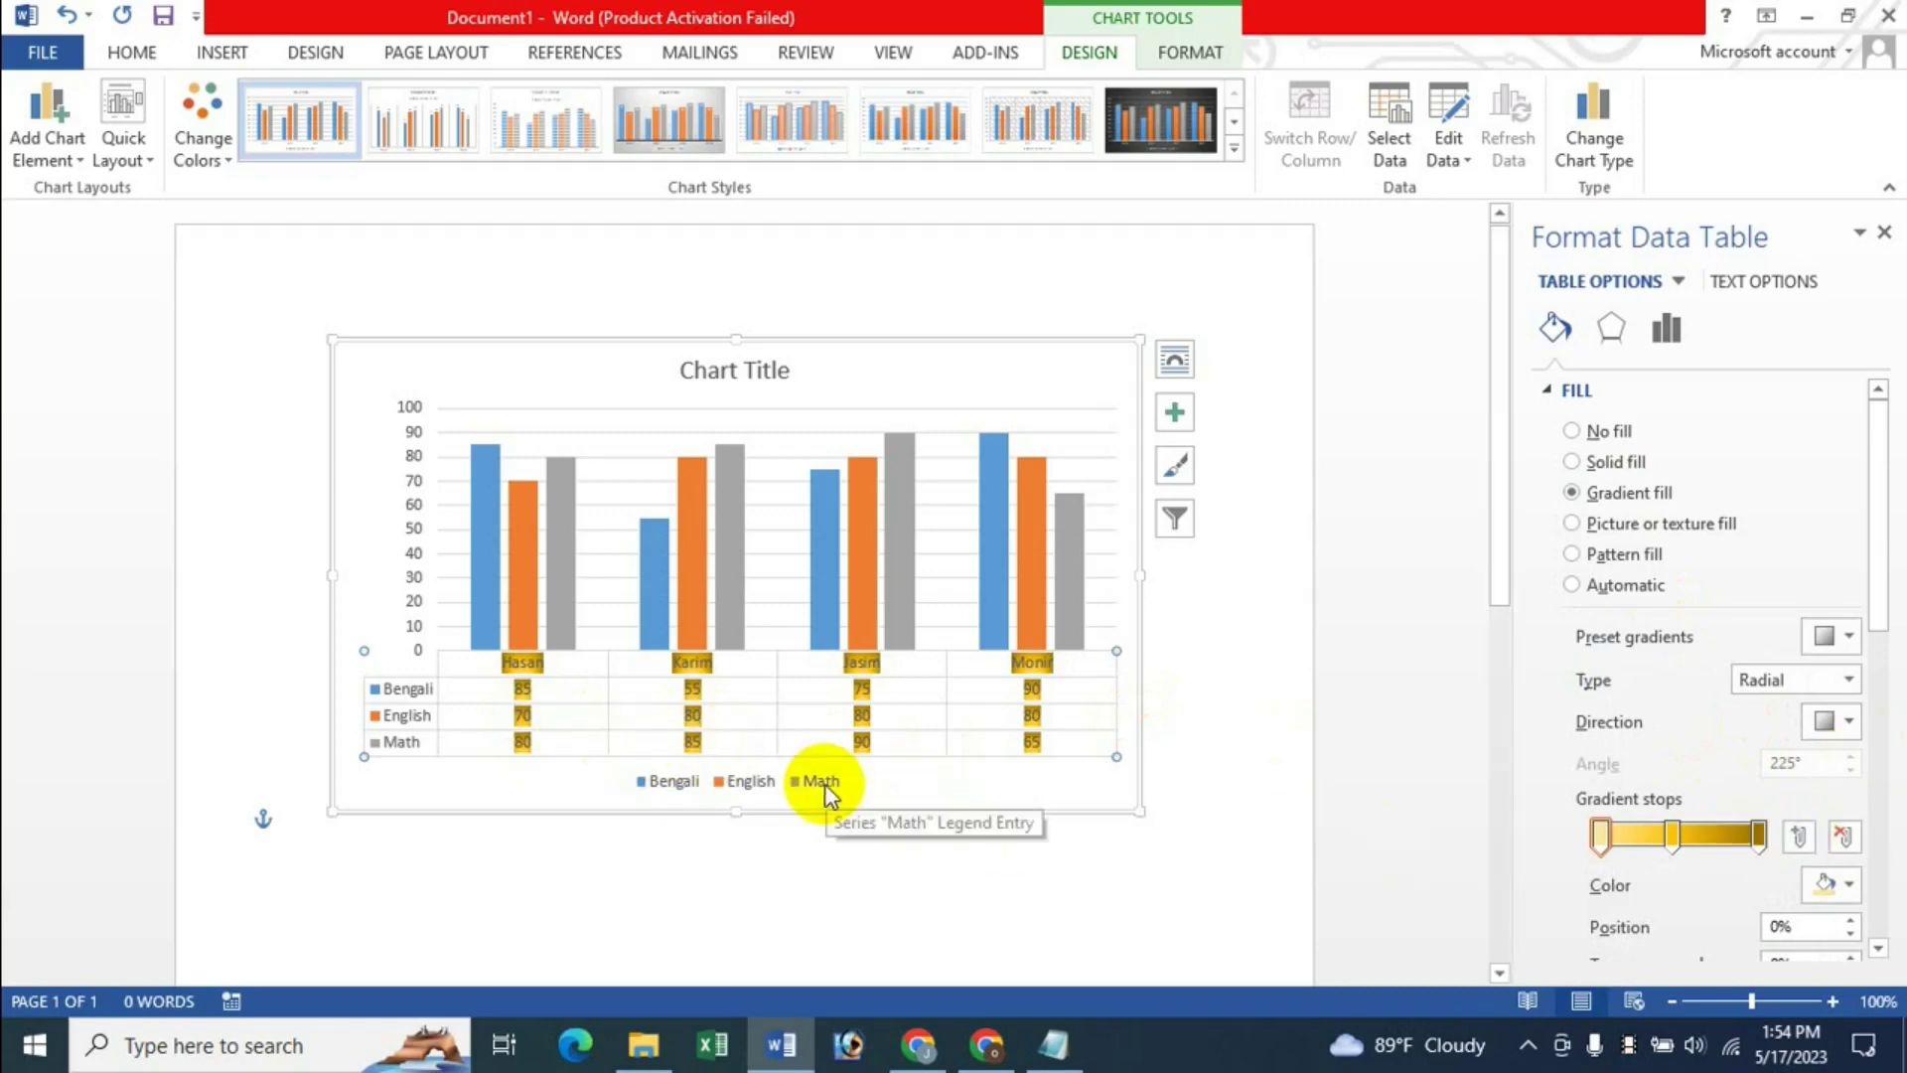
{"action": "left_click", "coordinate": [1580, 434]}
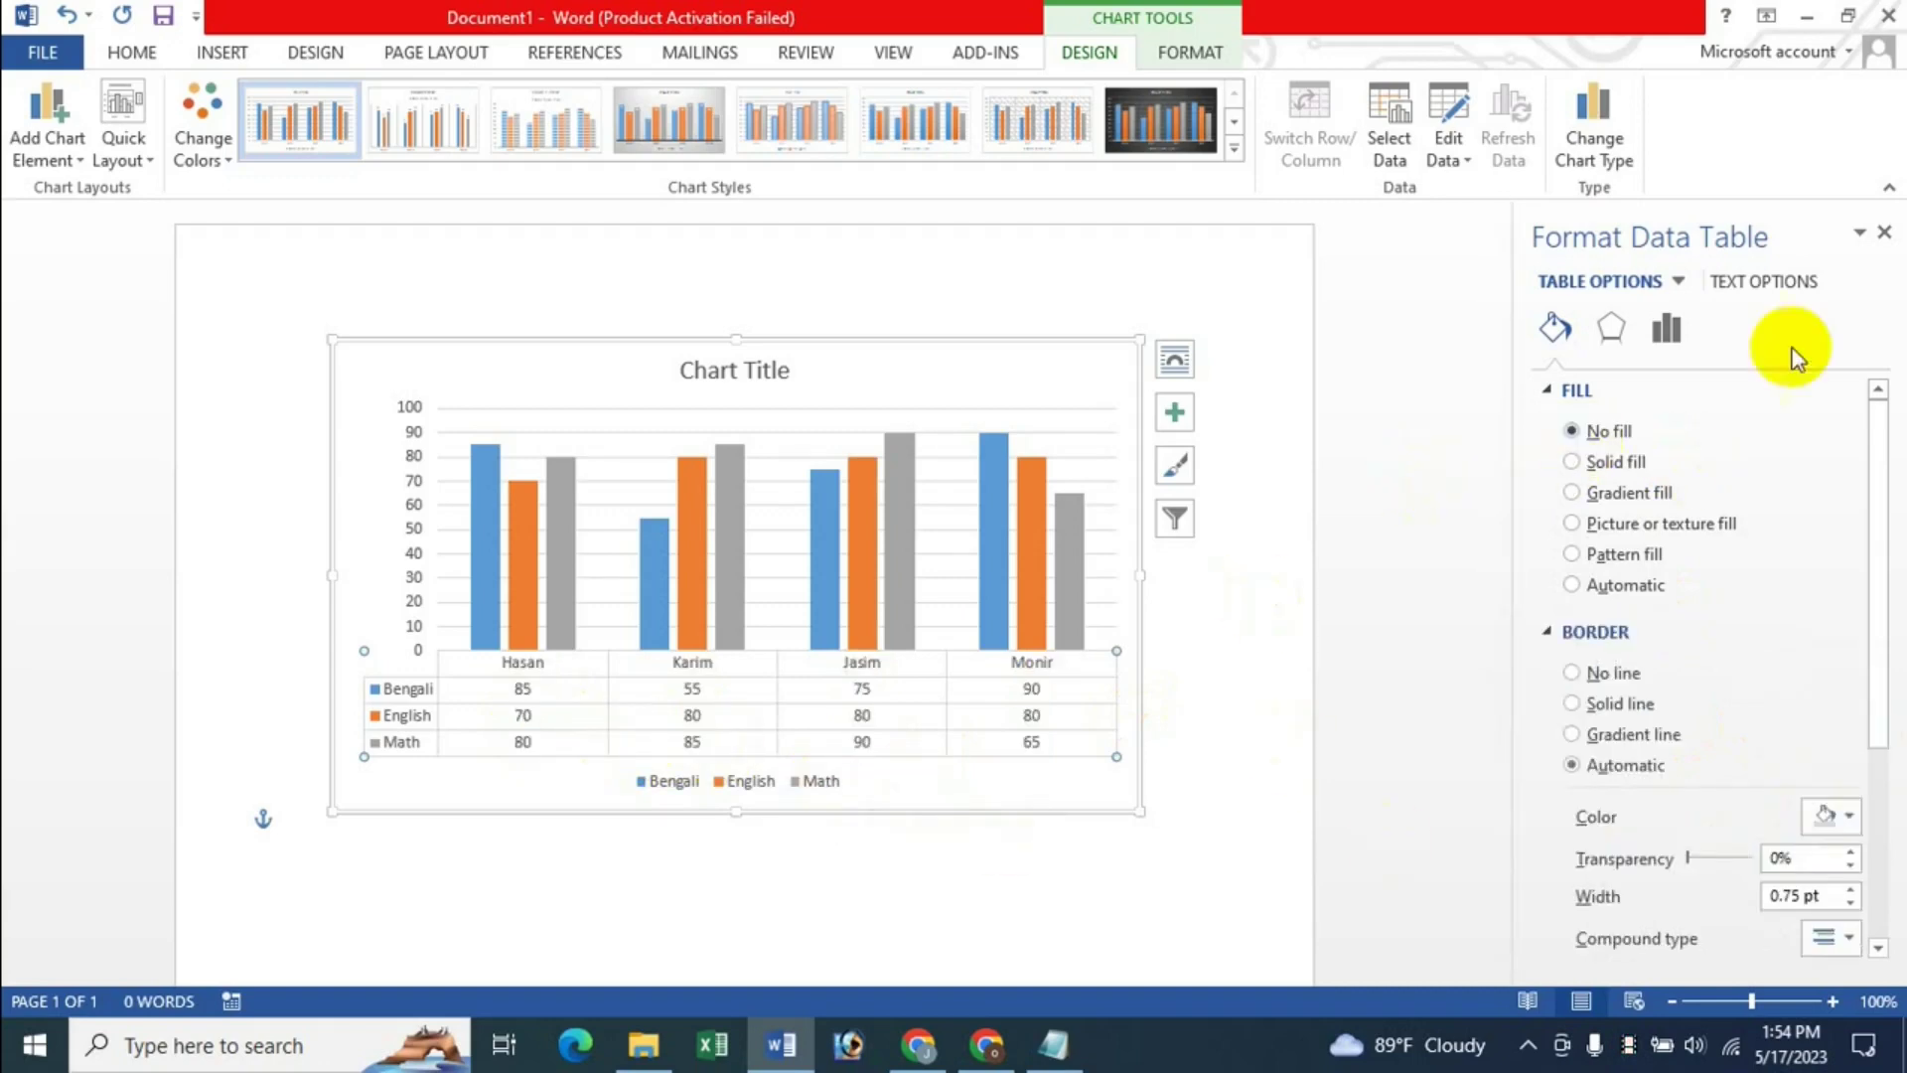
- Close the data table pane and remove the data table from the chart
{"action": "left_click", "coordinate": [1884, 231]}
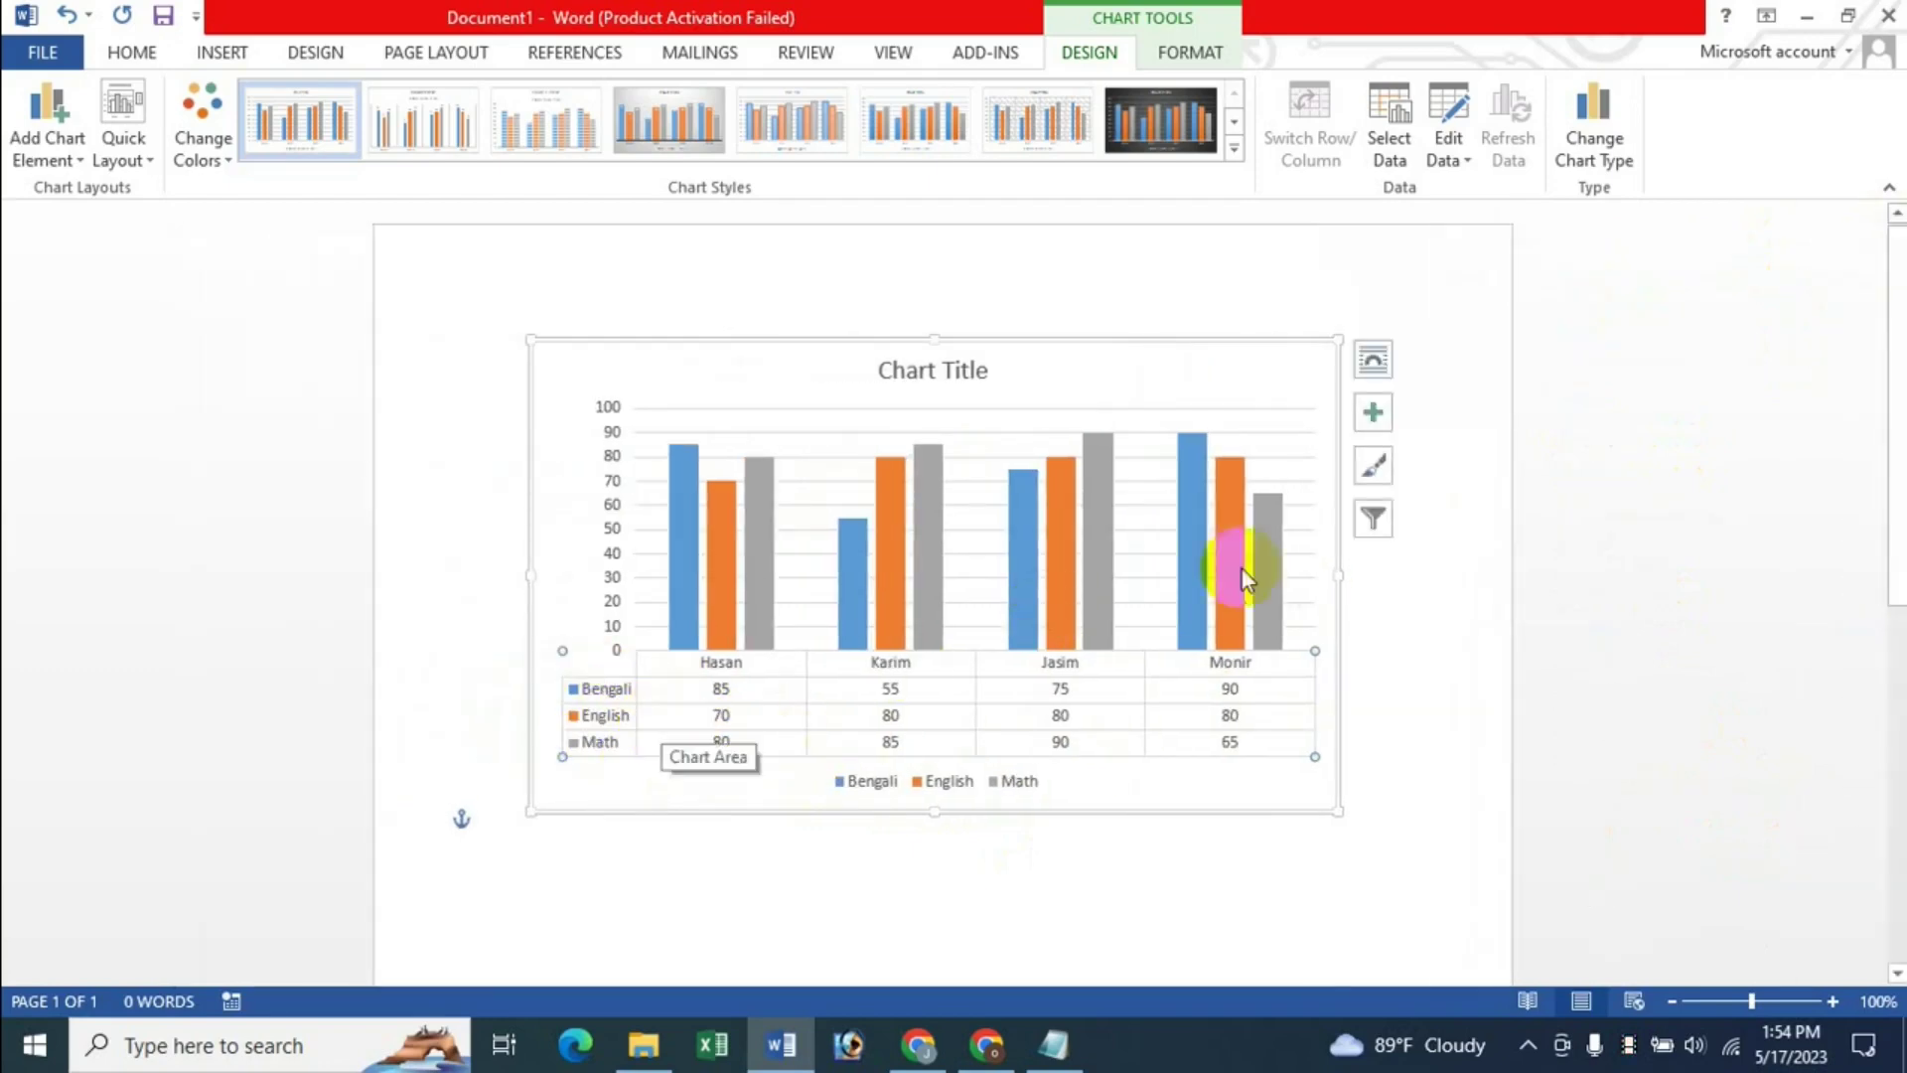
{"action": "left_click", "coordinate": [1373, 415]}
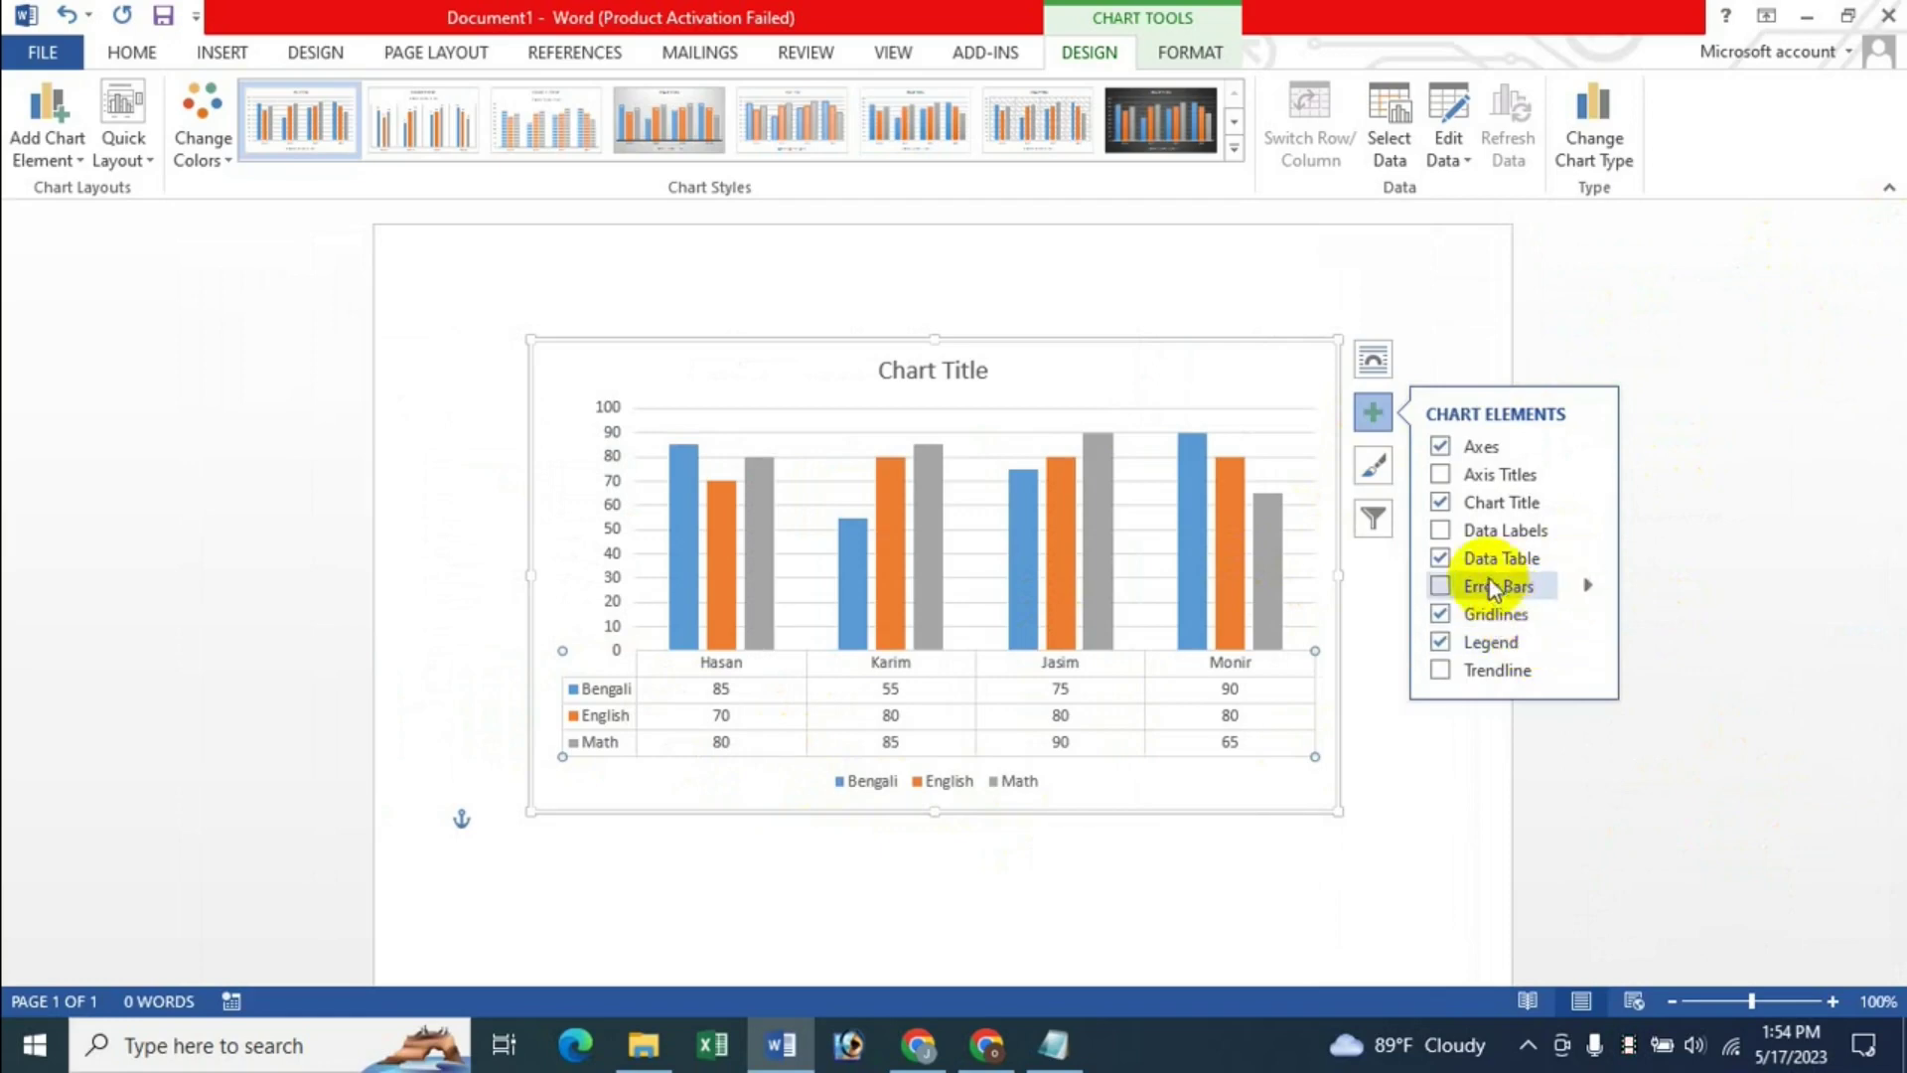
{"action": "left_click", "coordinate": [1441, 558]}
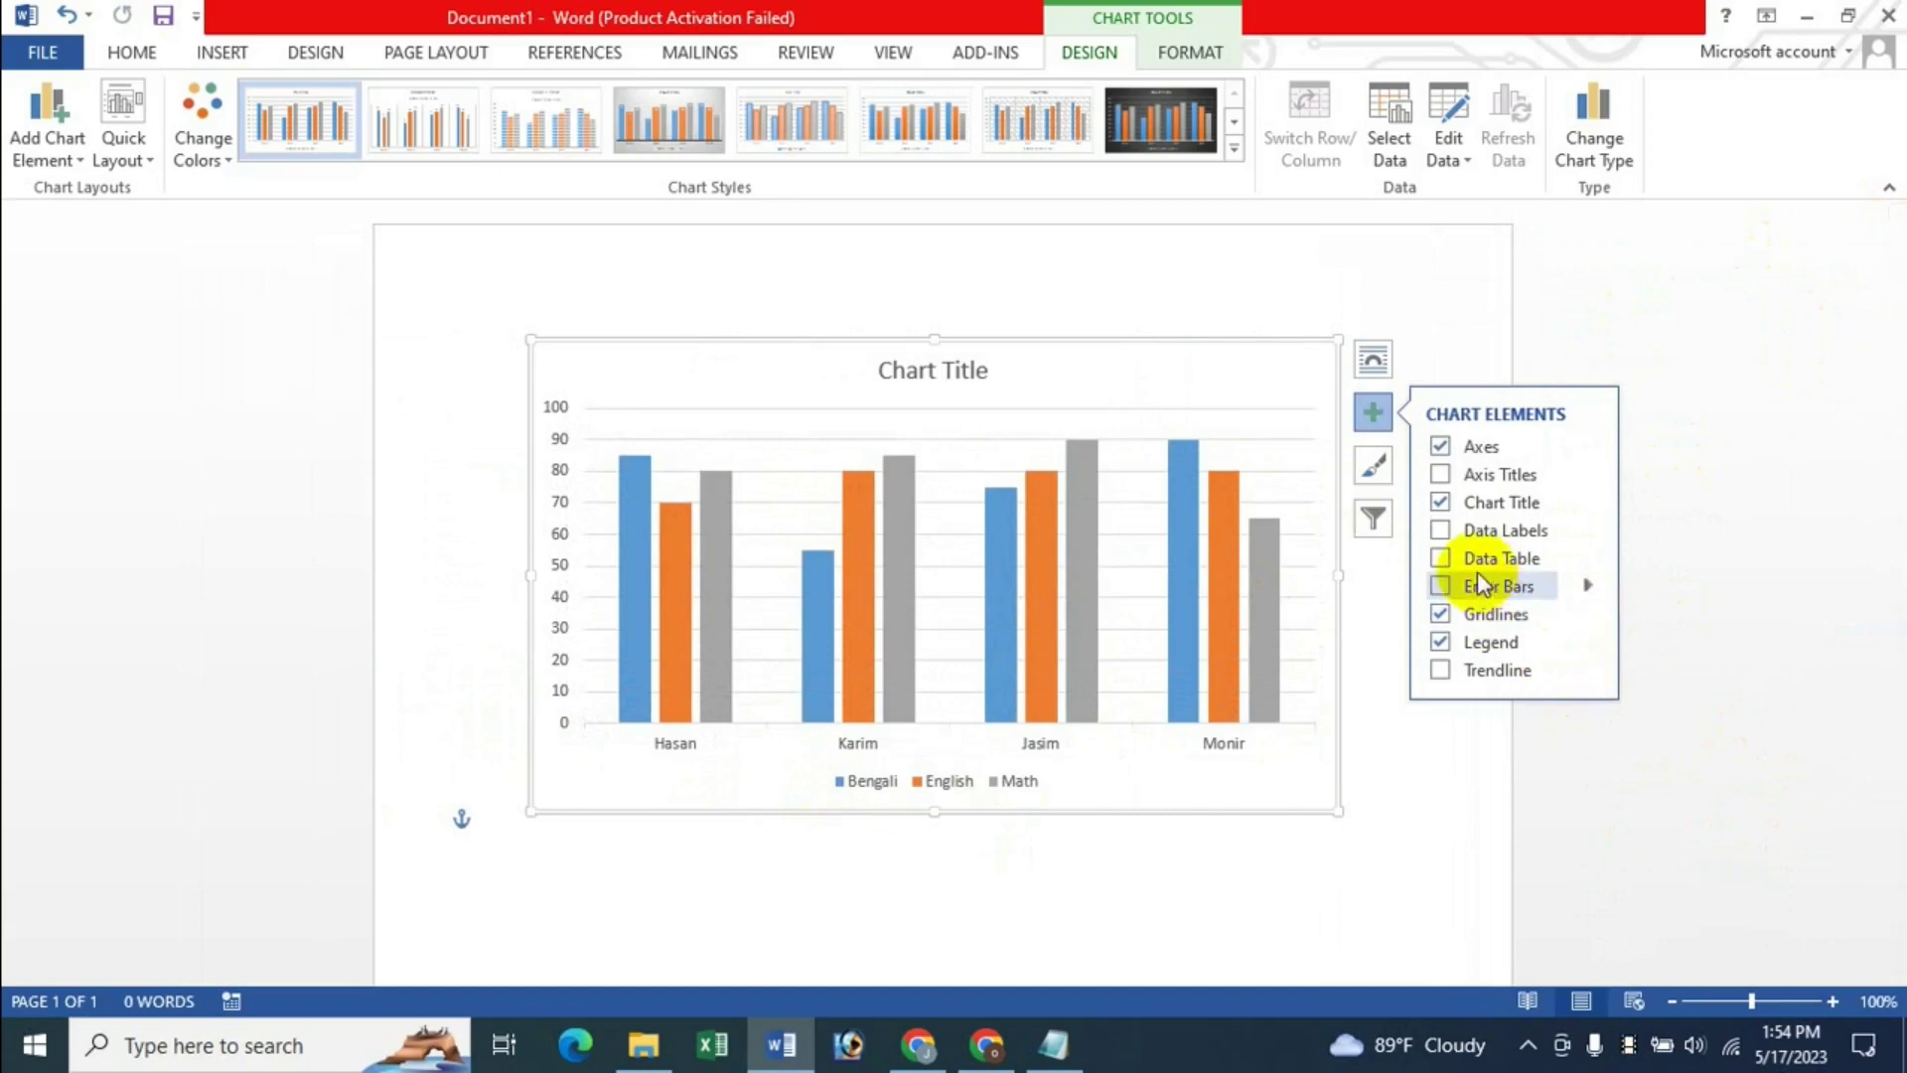
- Try error bars on the columns, switching them to Percentage, then remove them
{"action": "left_click", "coordinate": [1439, 584]}
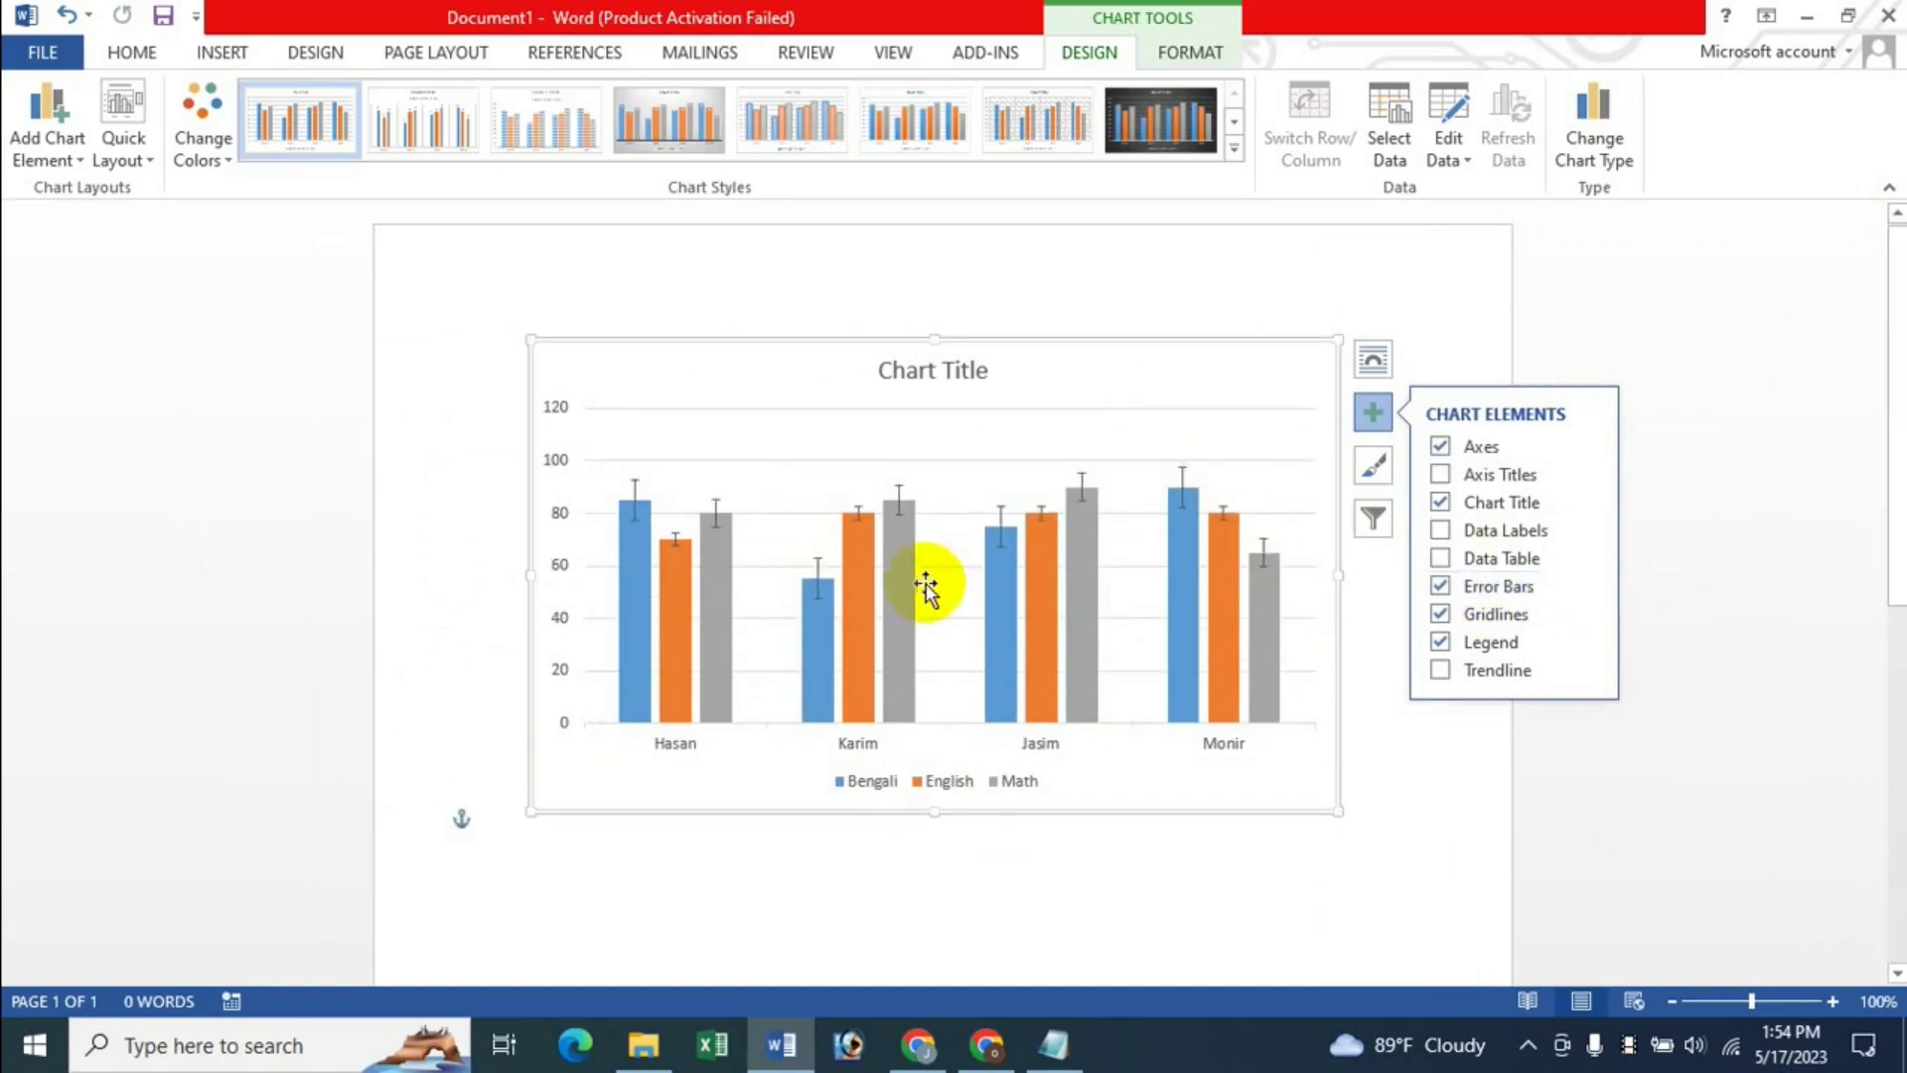
{"action": "mouse_move", "coordinate": [1499, 586]}
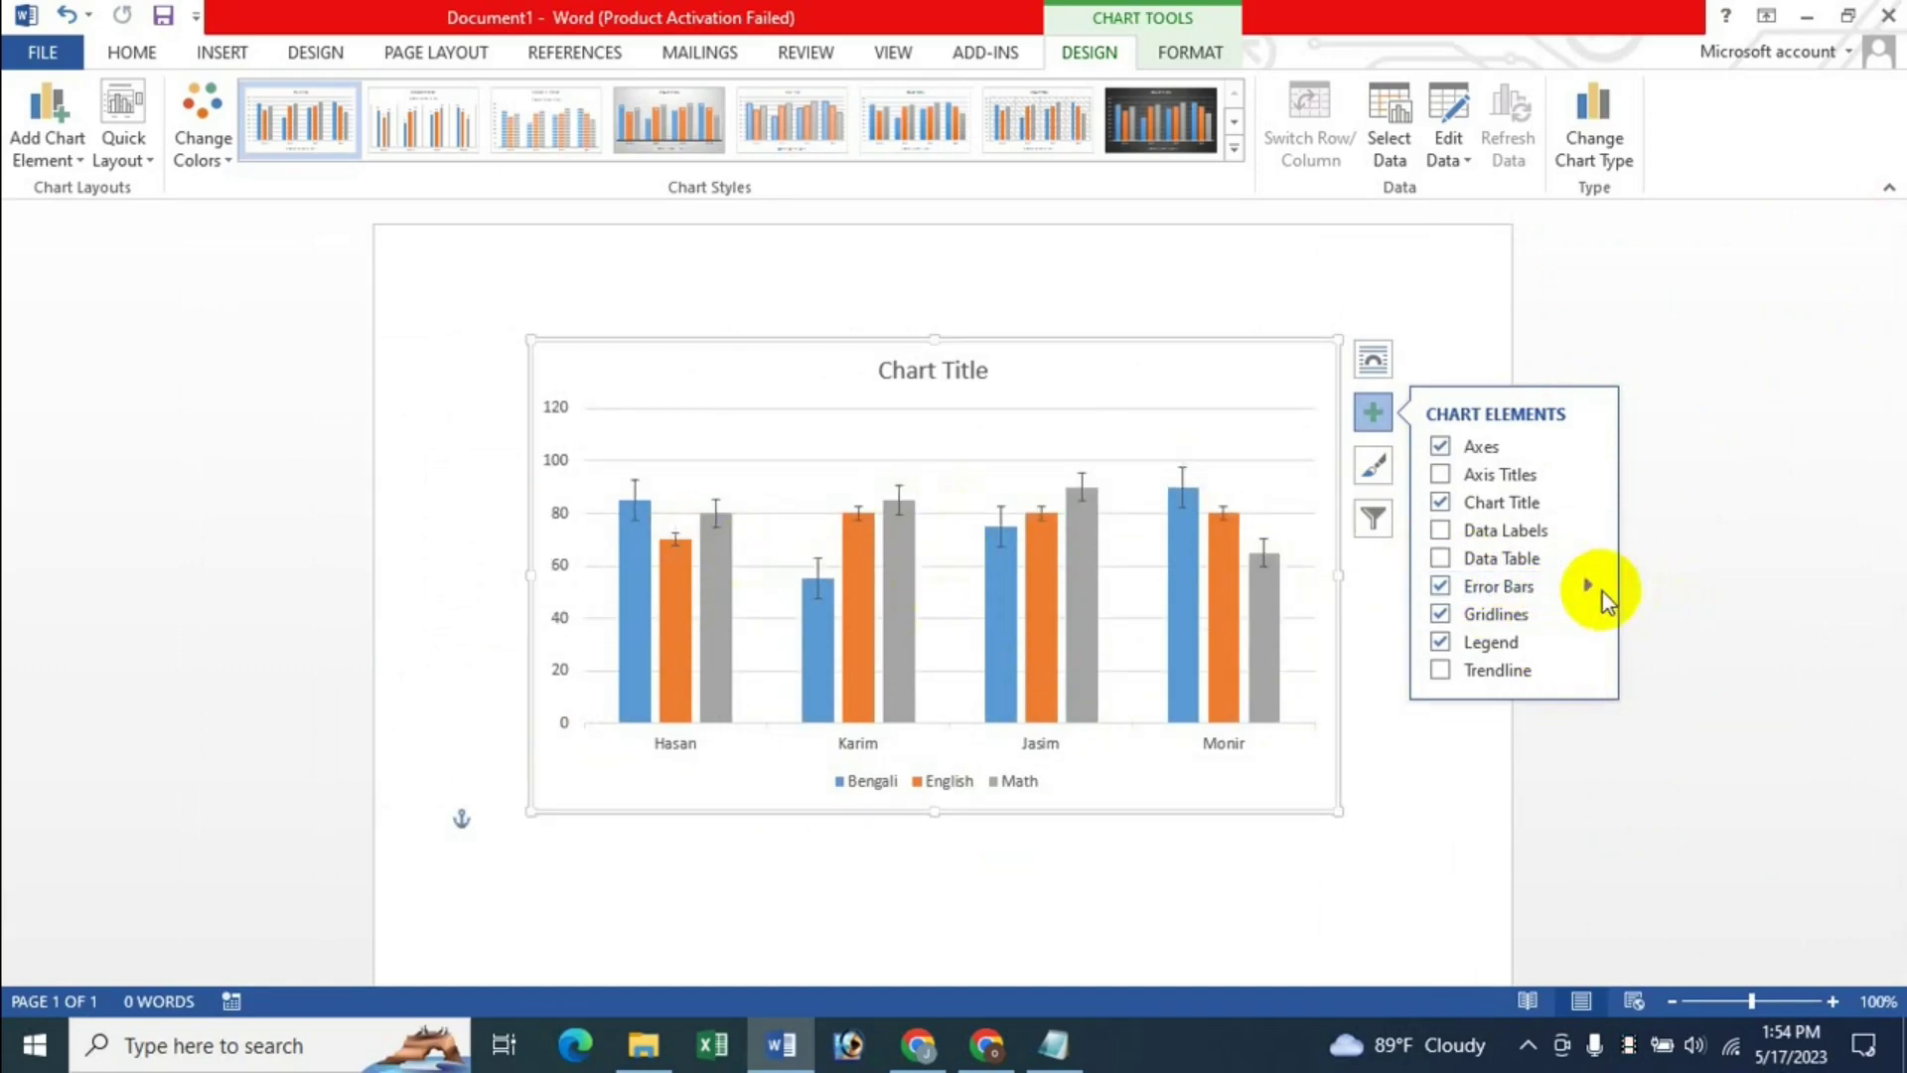
{"action": "left_click", "coordinate": [1589, 584]}
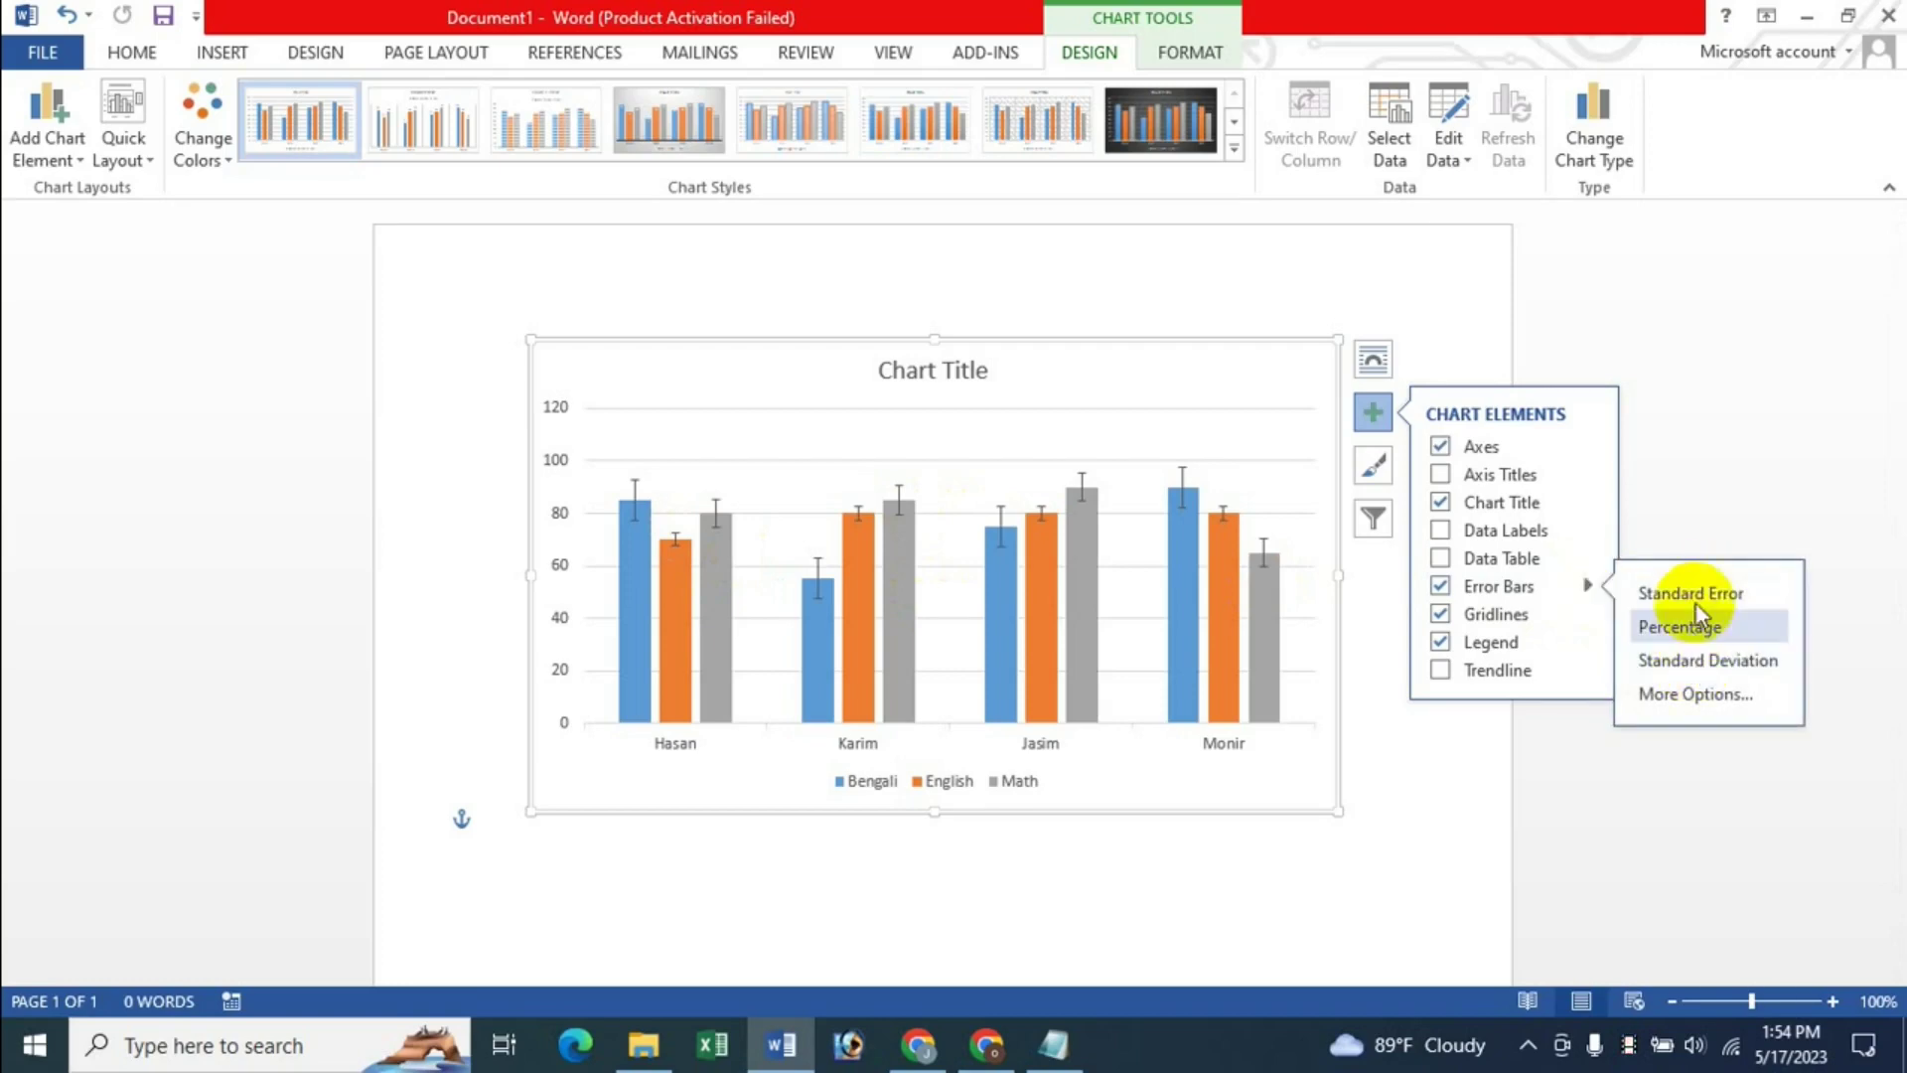
{"action": "left_click", "coordinate": [1694, 631]}
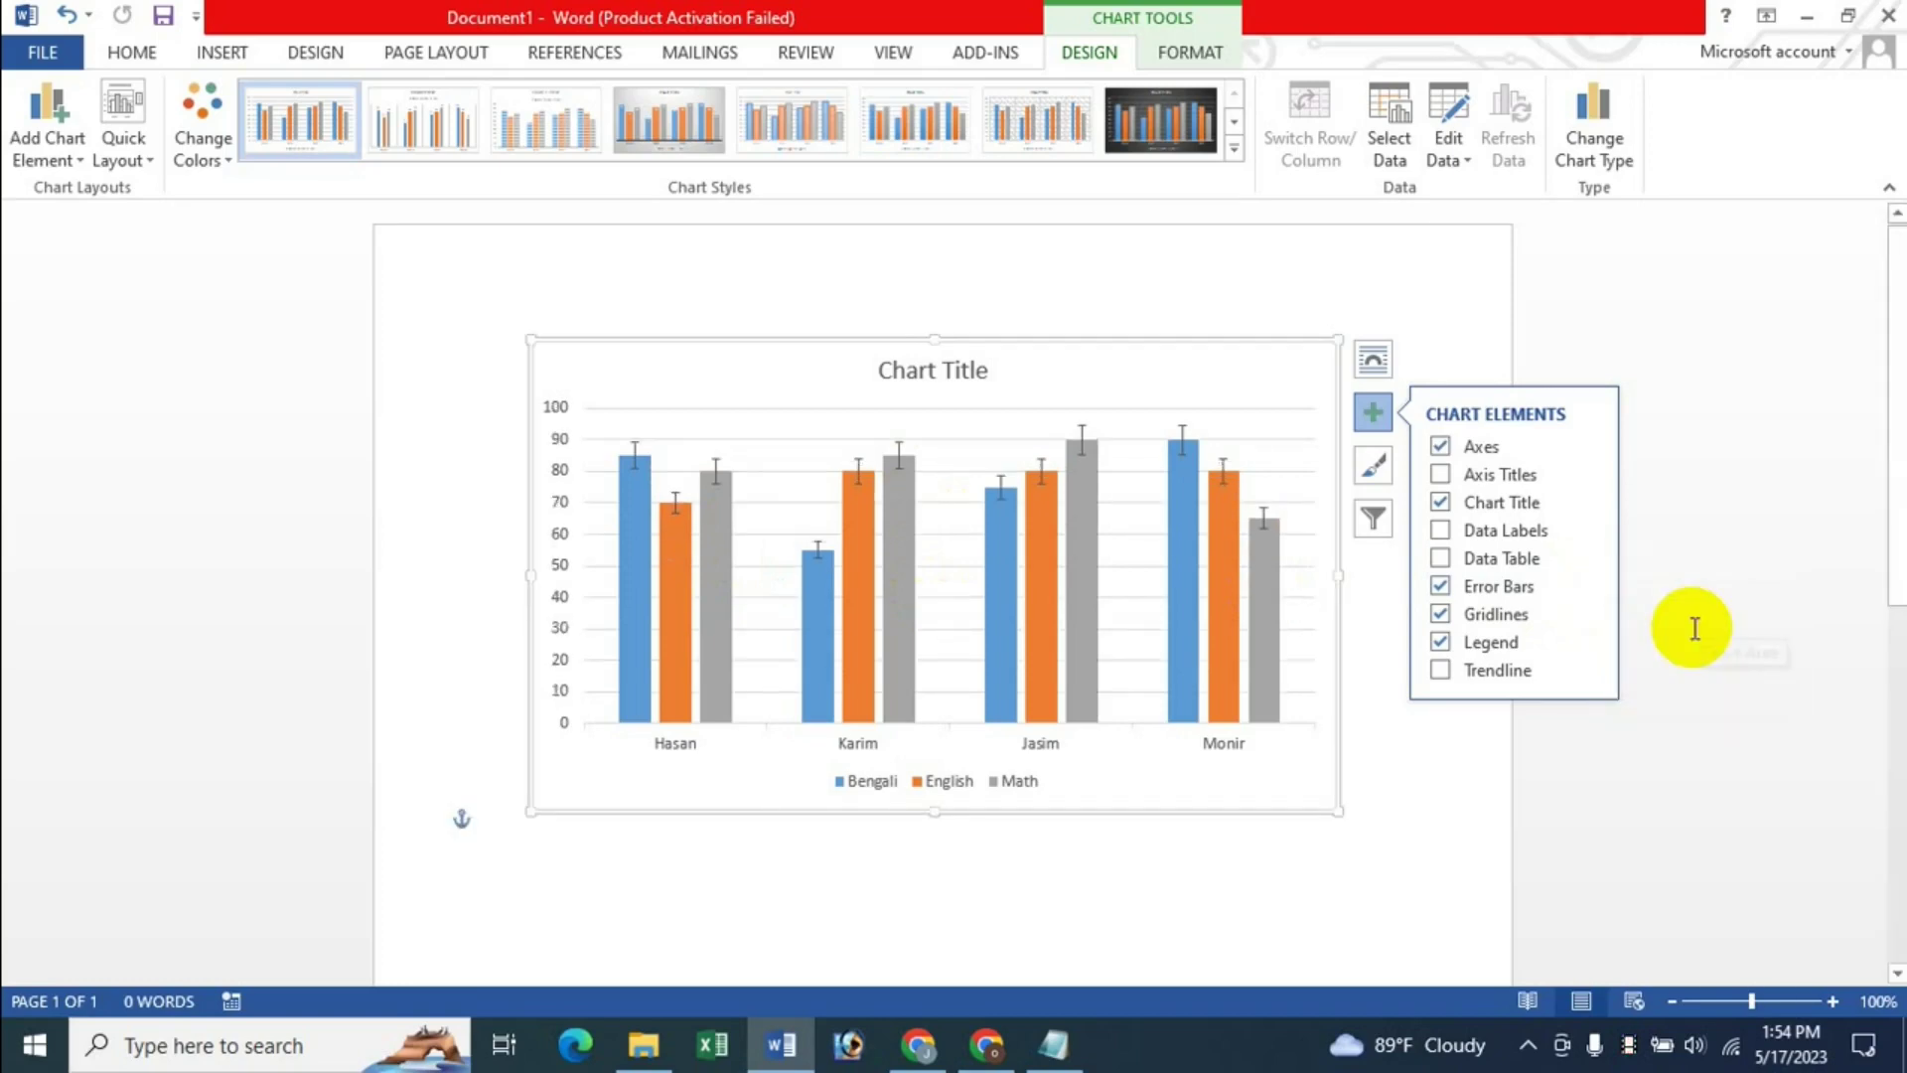
{"action": "left_click", "coordinate": [1587, 586]}
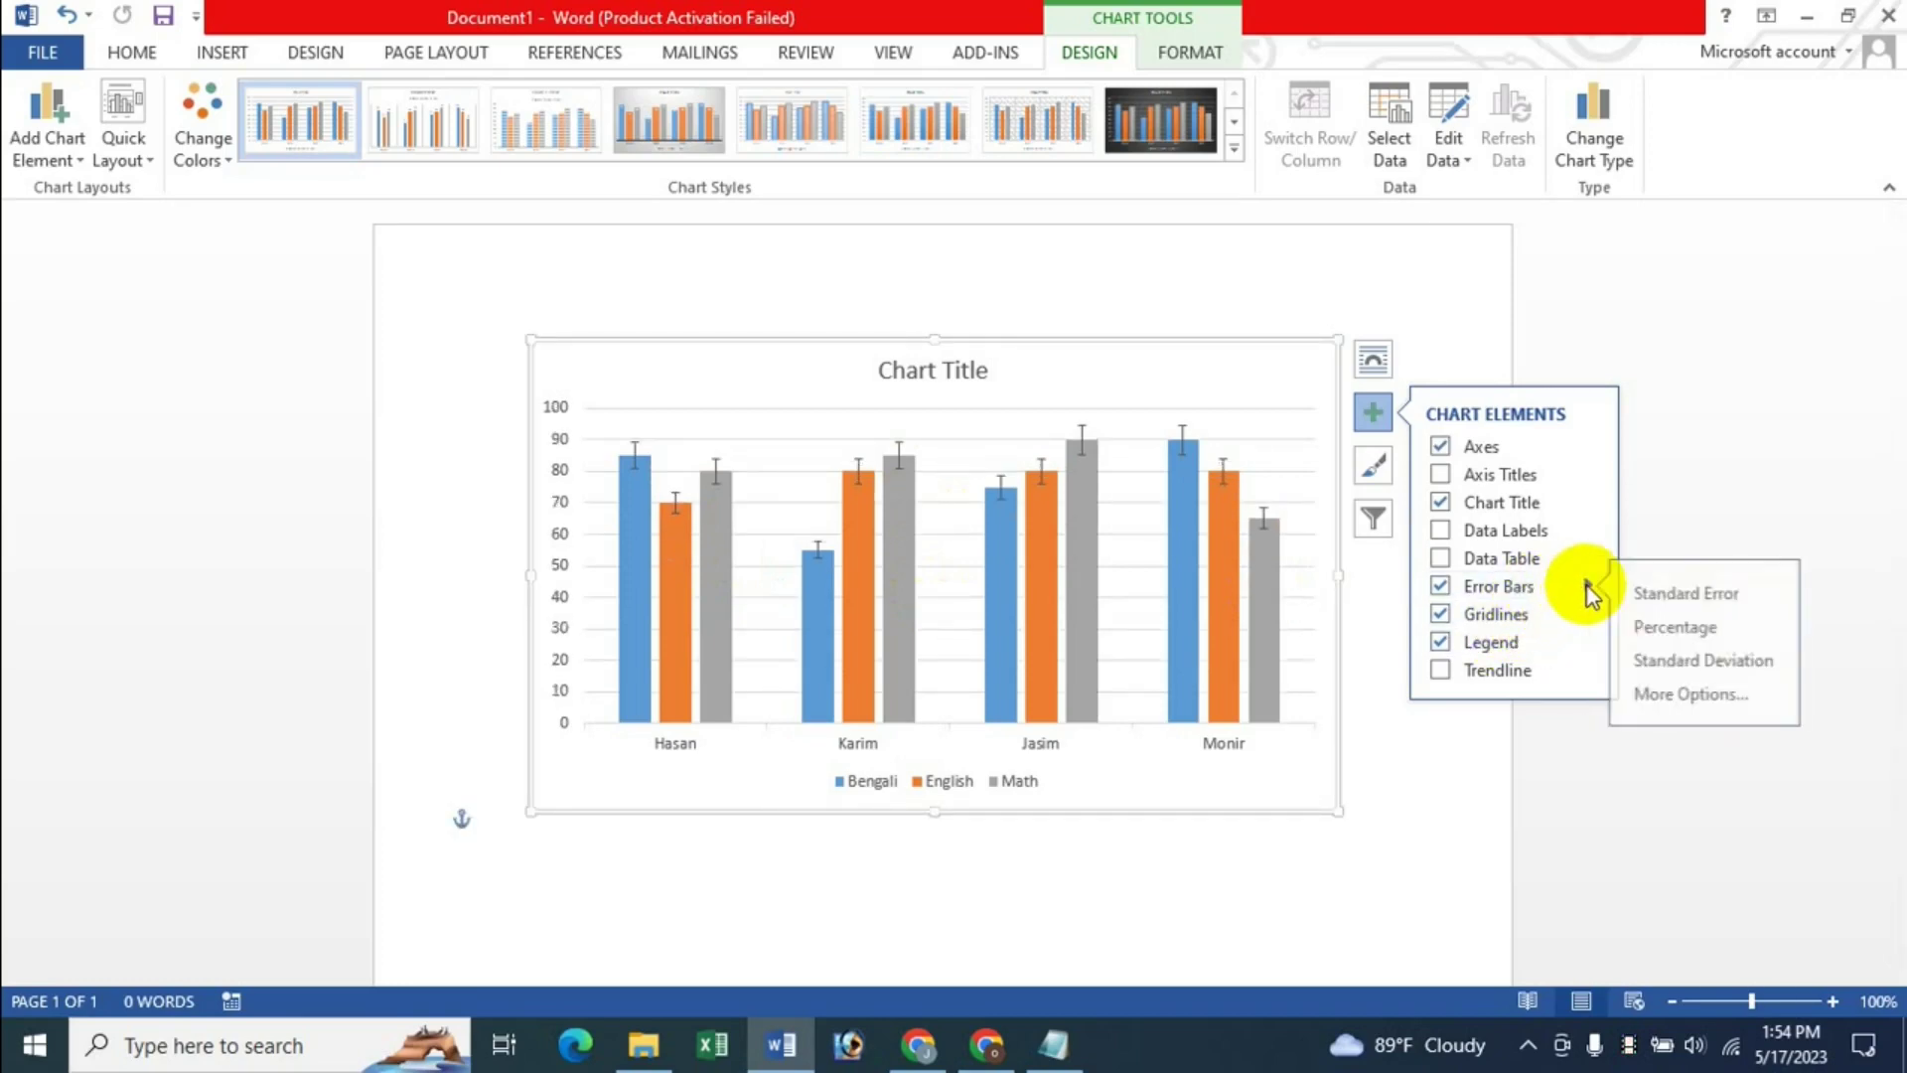
{"action": "left_click", "coordinate": [1588, 586]}
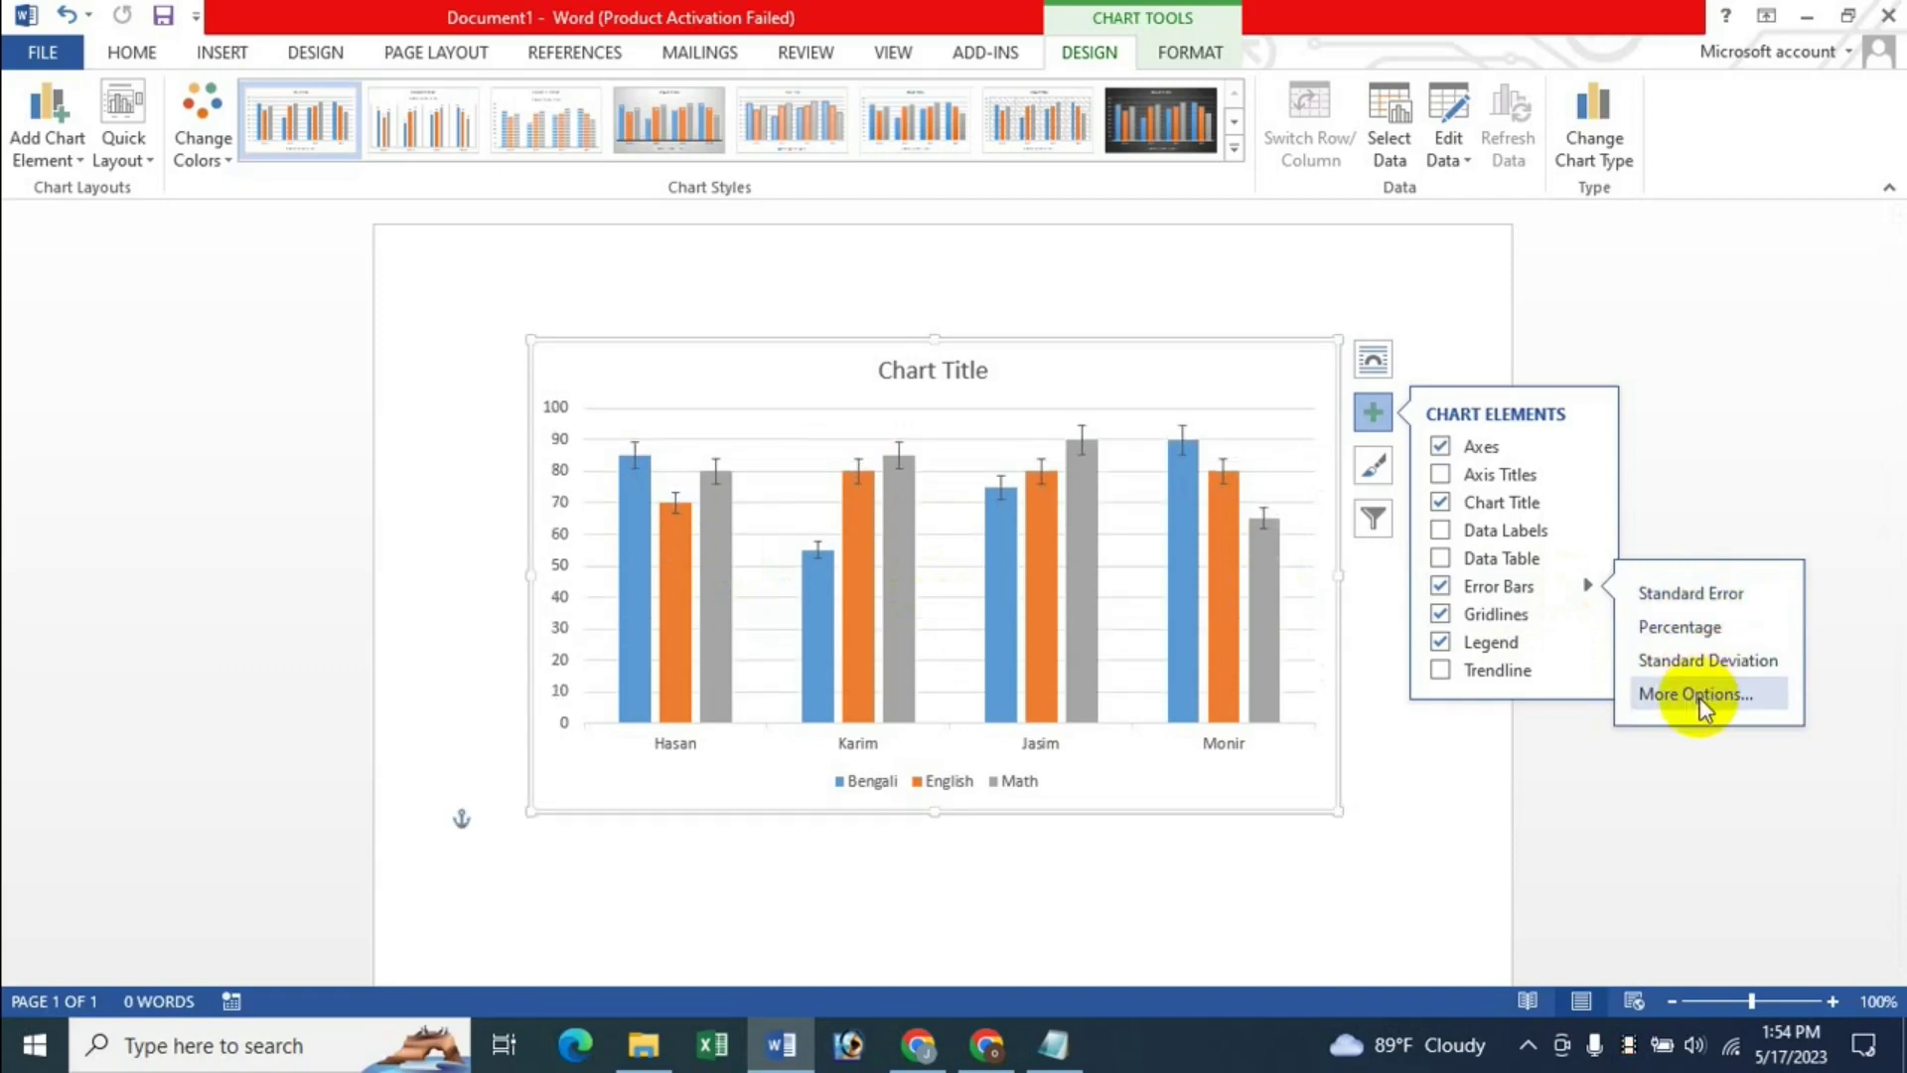
{"action": "left_click", "coordinate": [1439, 586]}
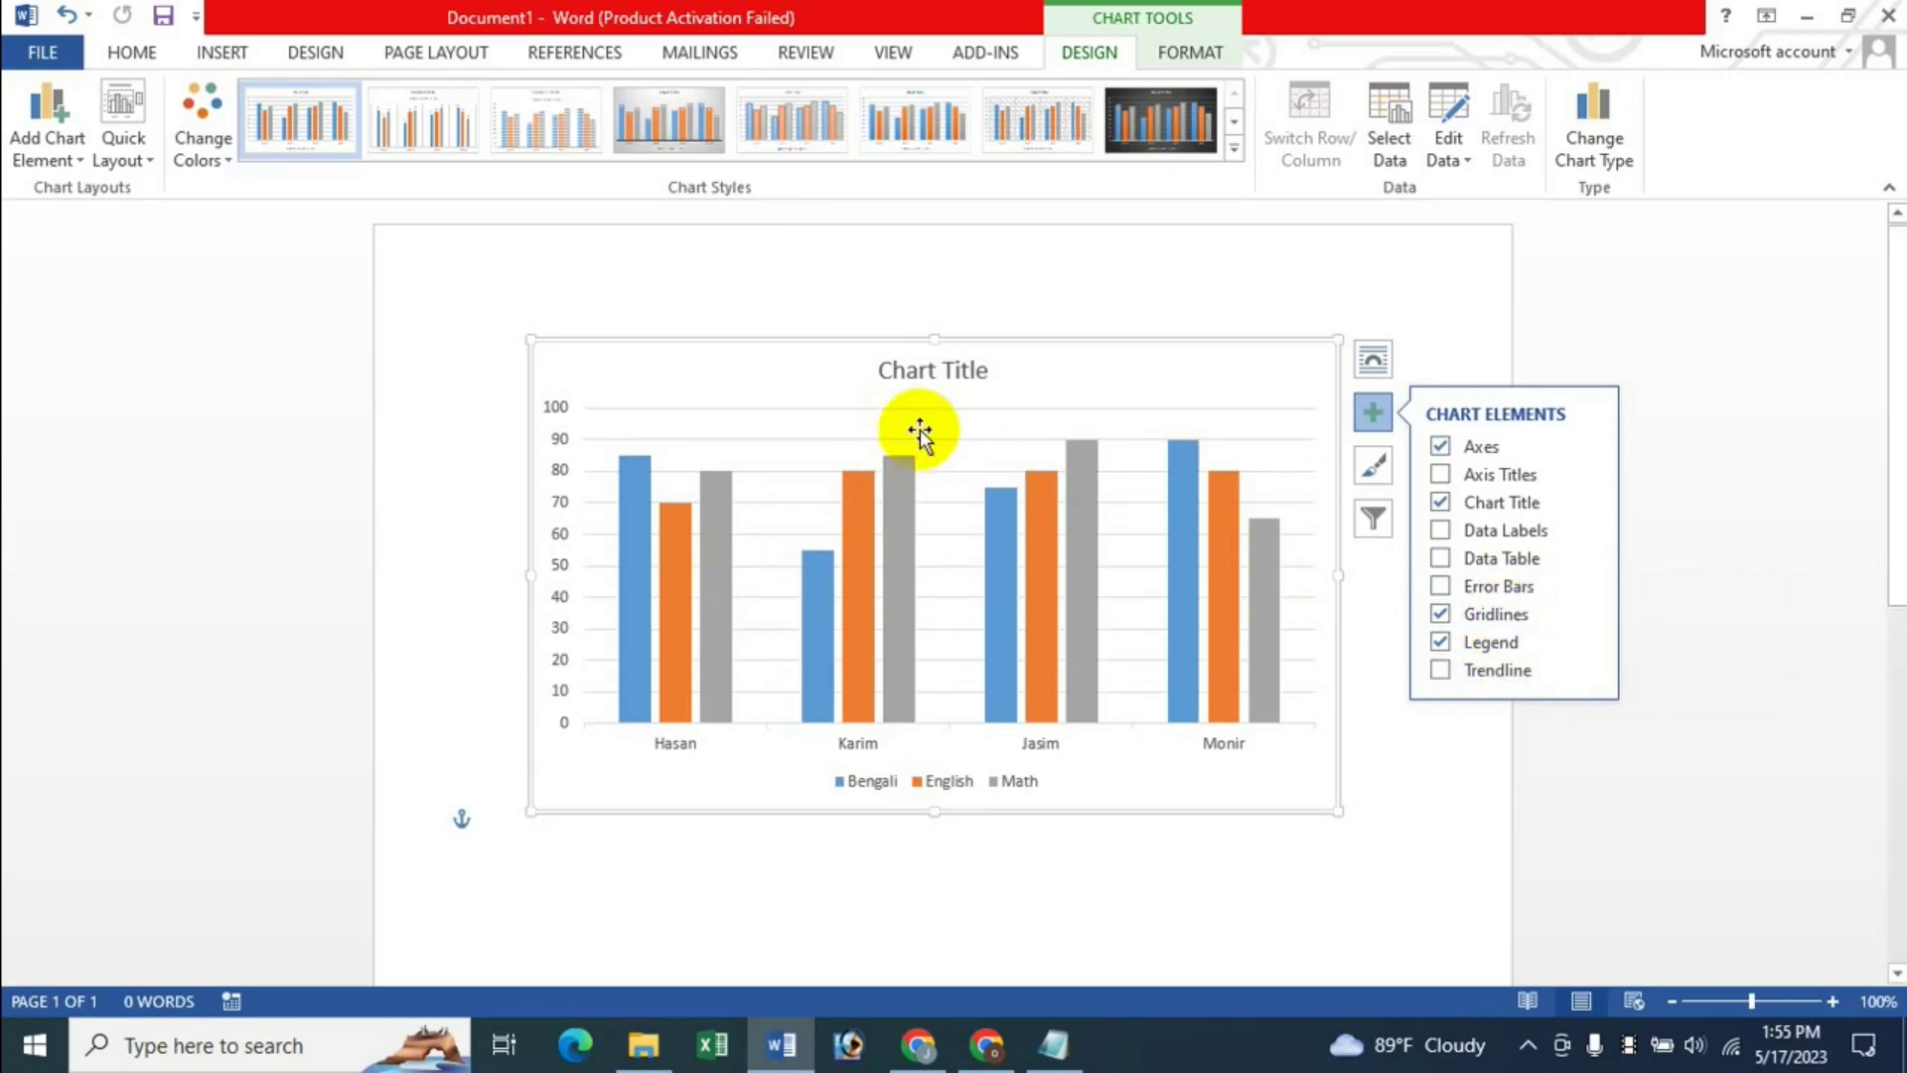
- Add minor horizontal and major vertical gridlines, then open the major gridlines formatting settings
{"action": "left_click", "coordinate": [1587, 614]}
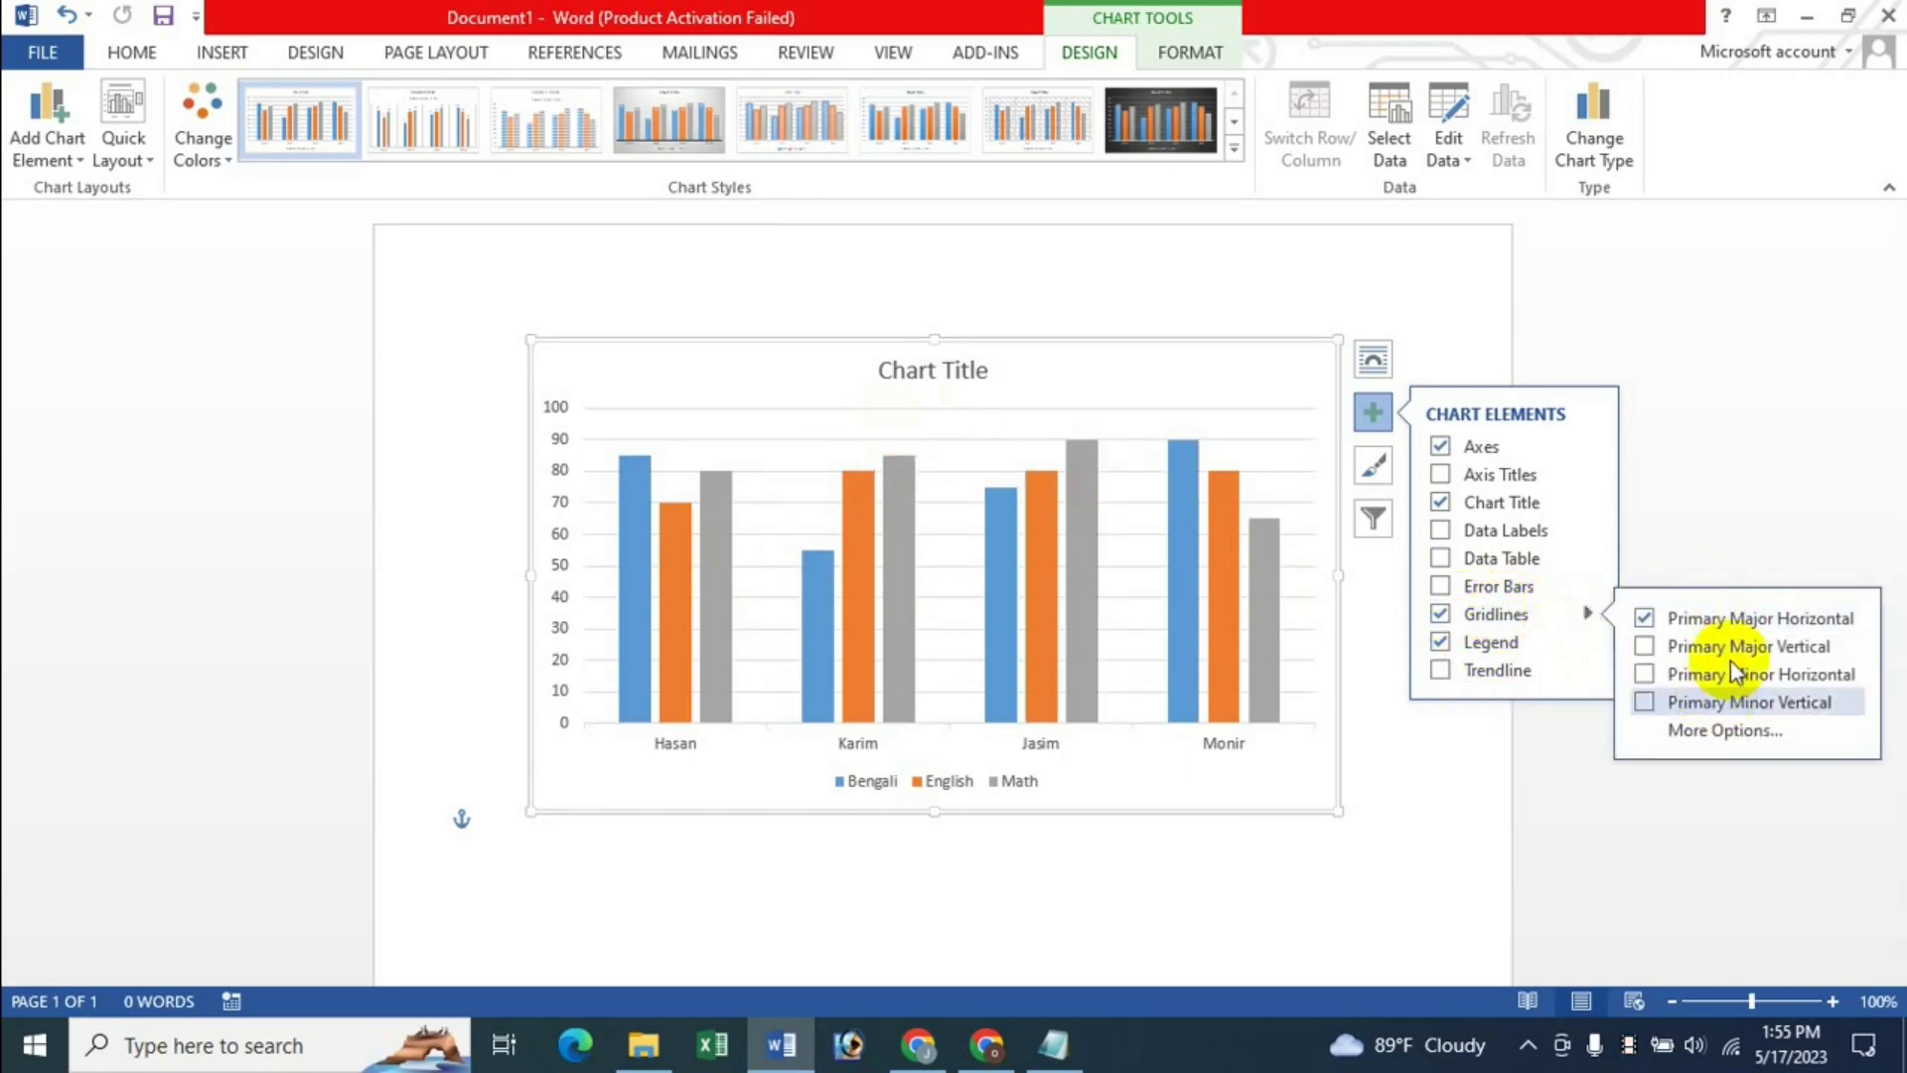
{"action": "left_click", "coordinate": [1647, 672]}
{"action": "left_click", "coordinate": [1639, 642]}
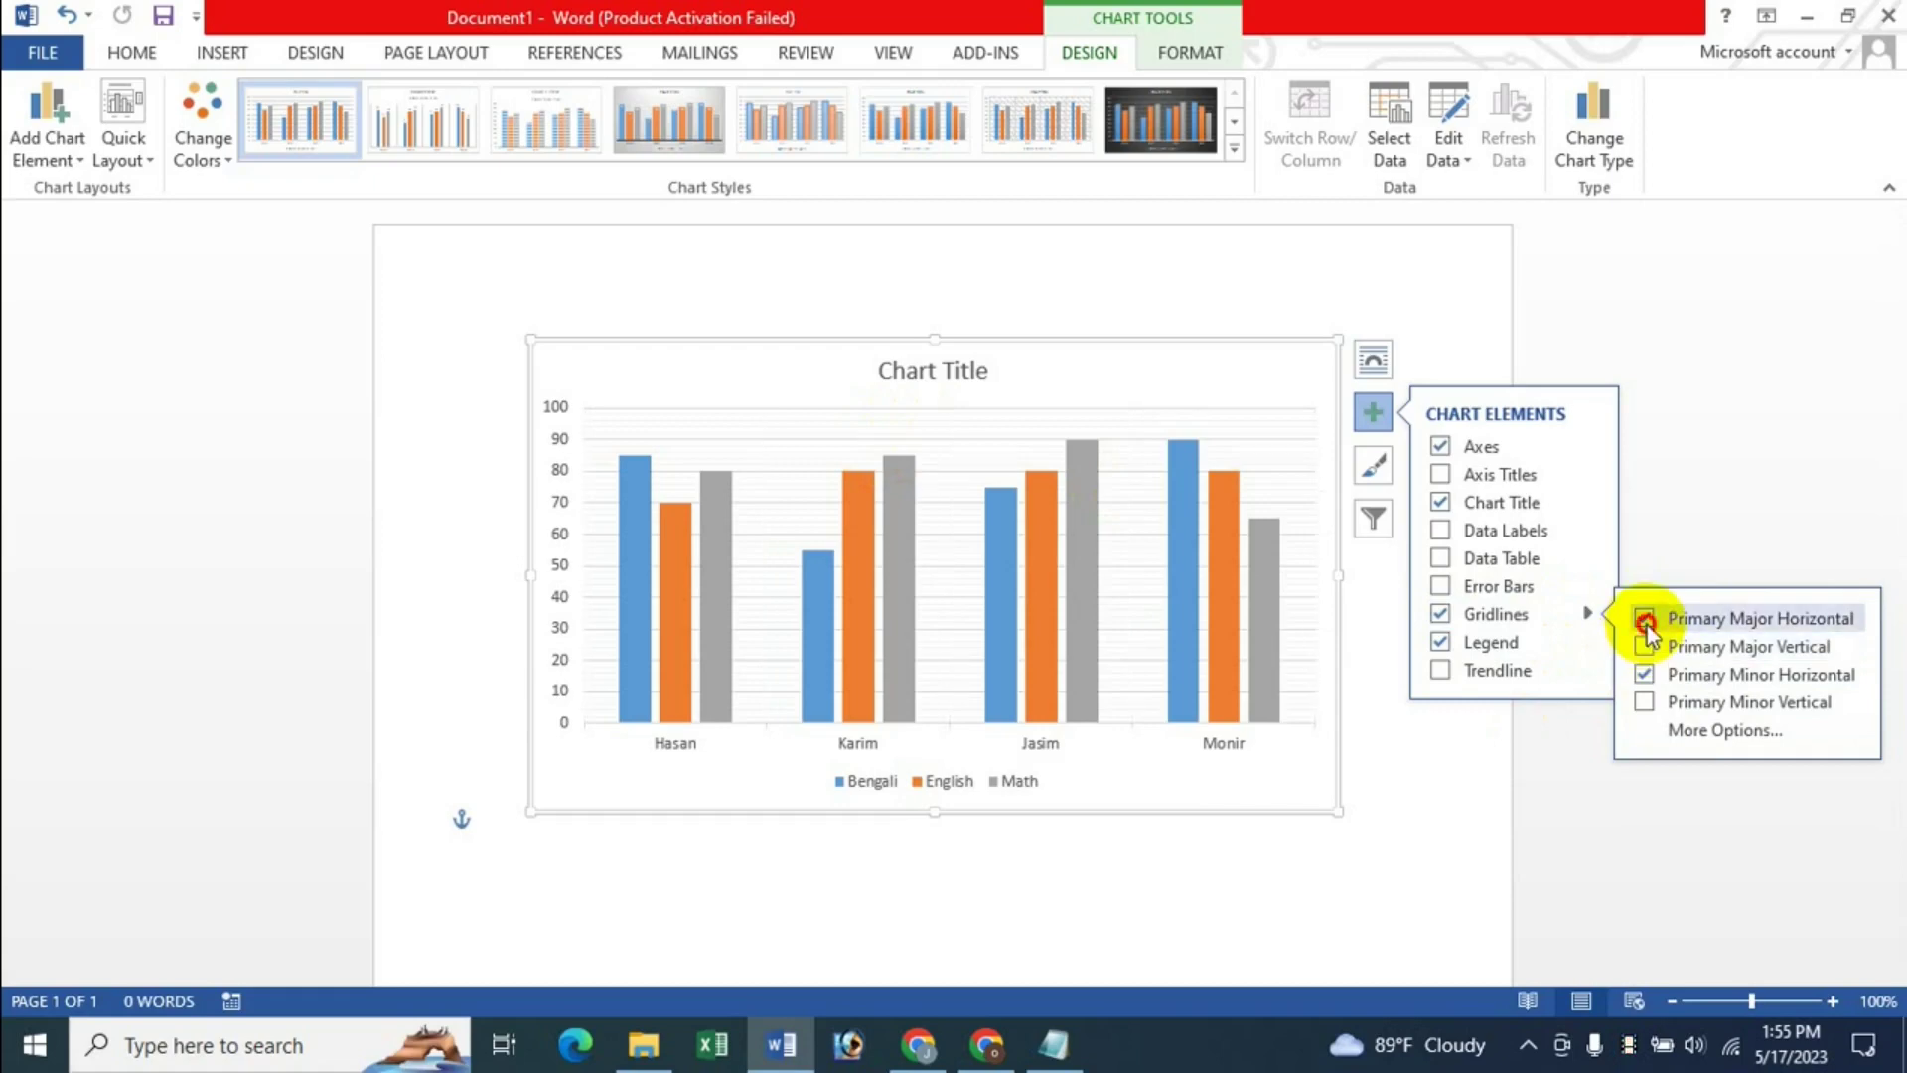
{"action": "left_click", "coordinate": [1646, 620]}
{"action": "left_click", "coordinate": [1645, 645]}
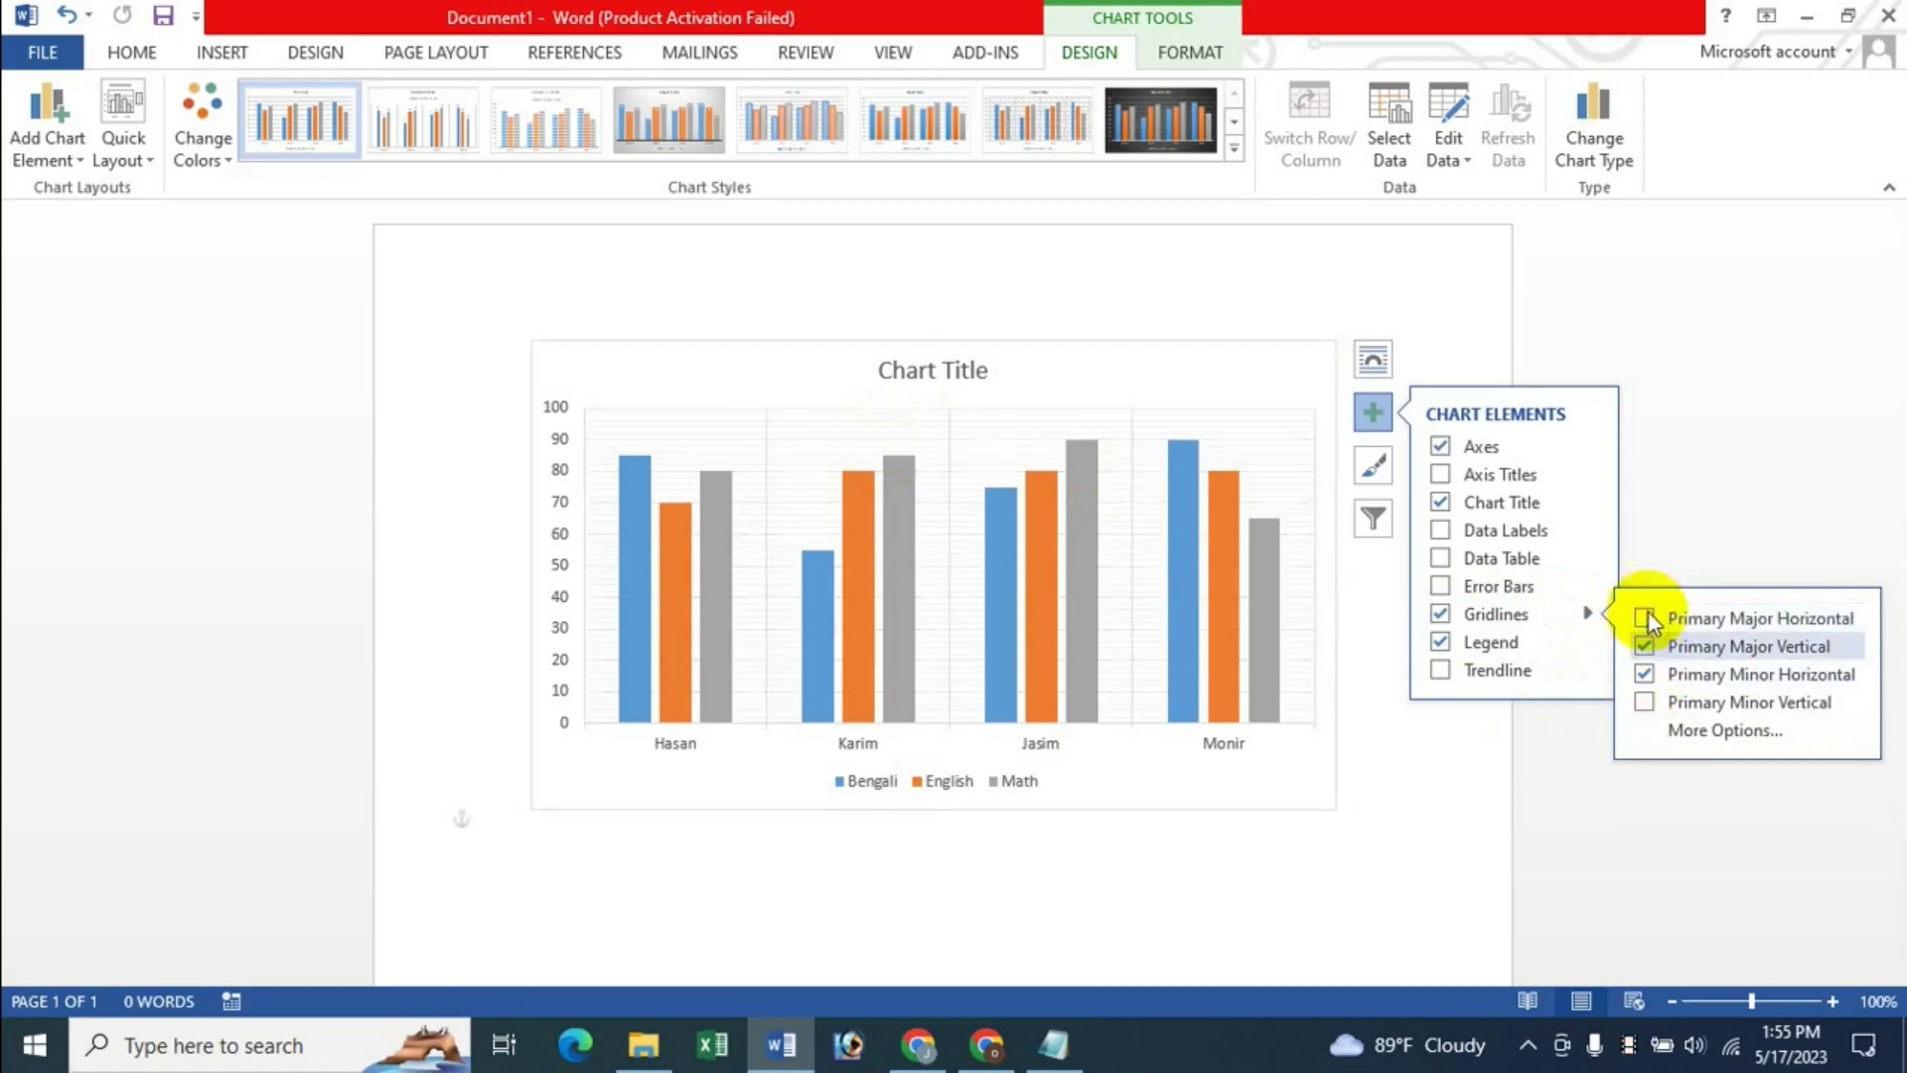
{"action": "left_click", "coordinate": [1646, 618]}
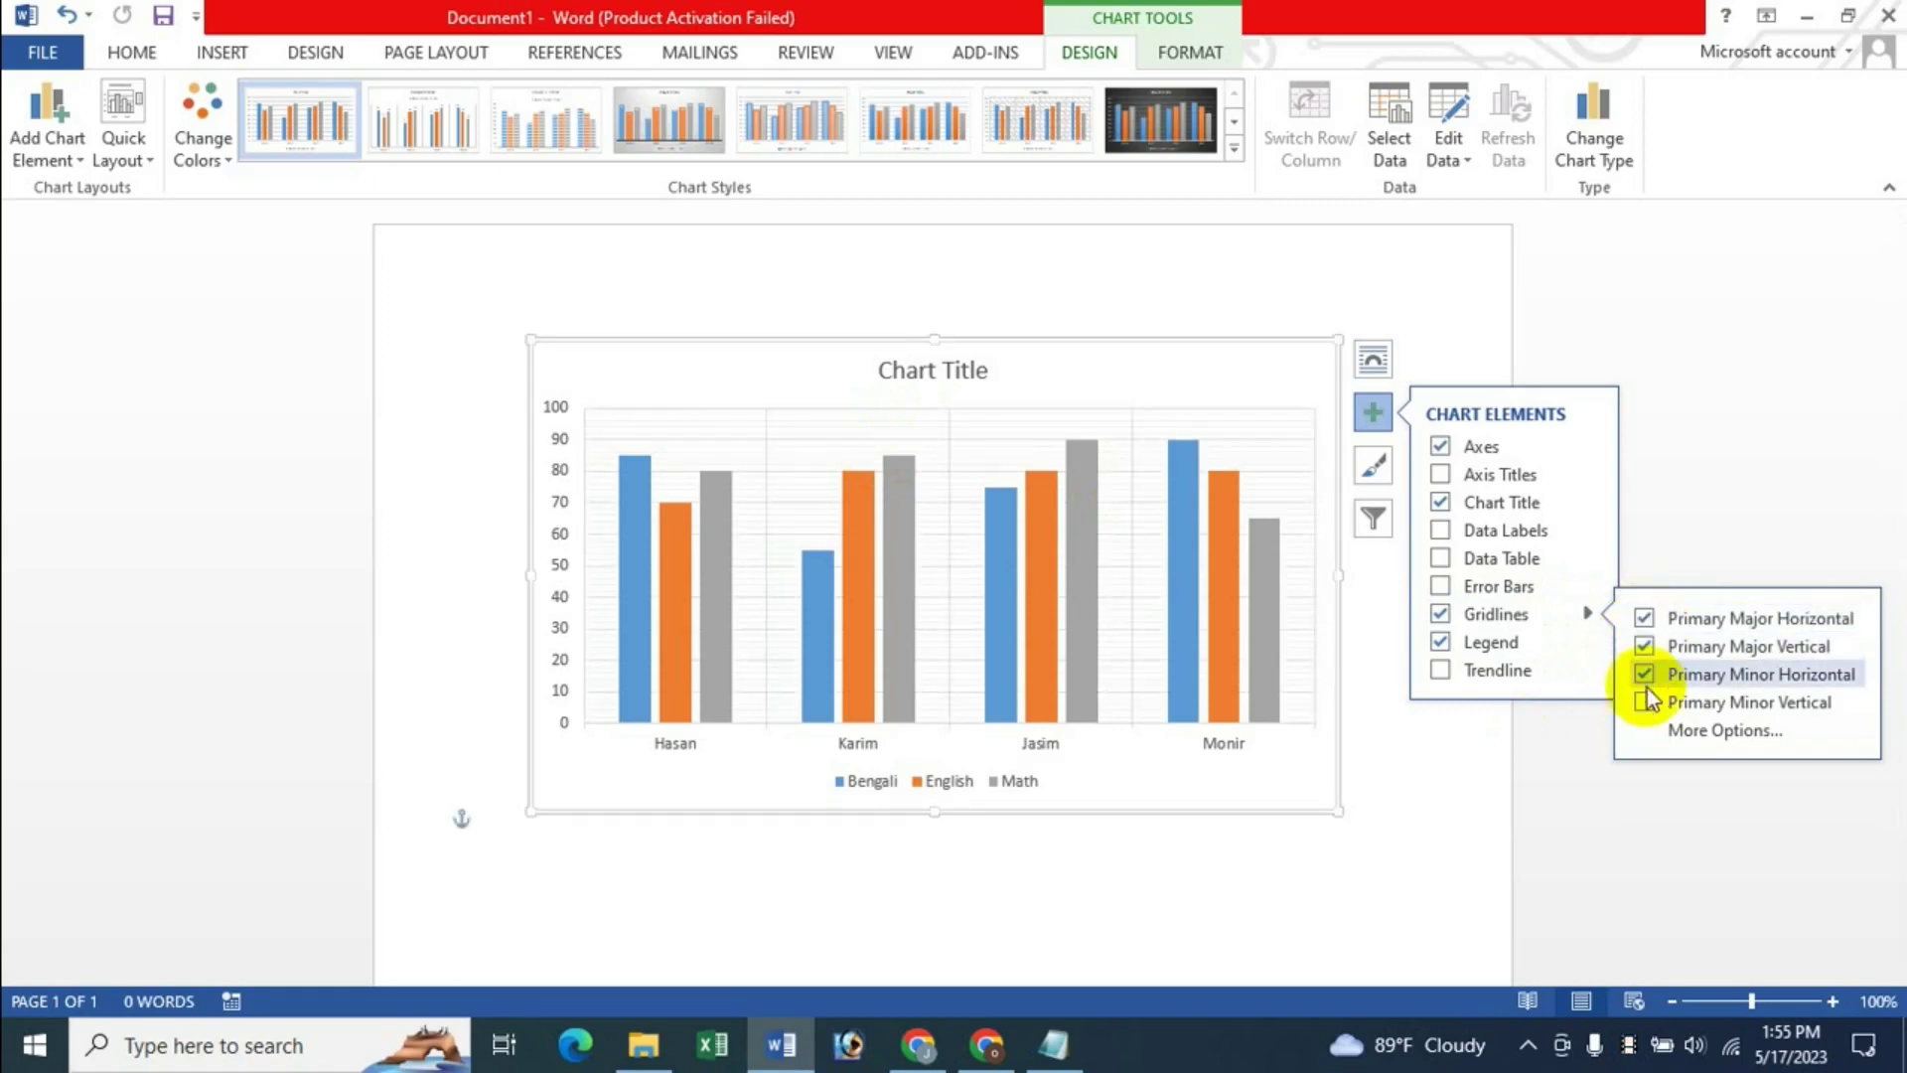
{"action": "left_click", "coordinate": [1707, 732]}
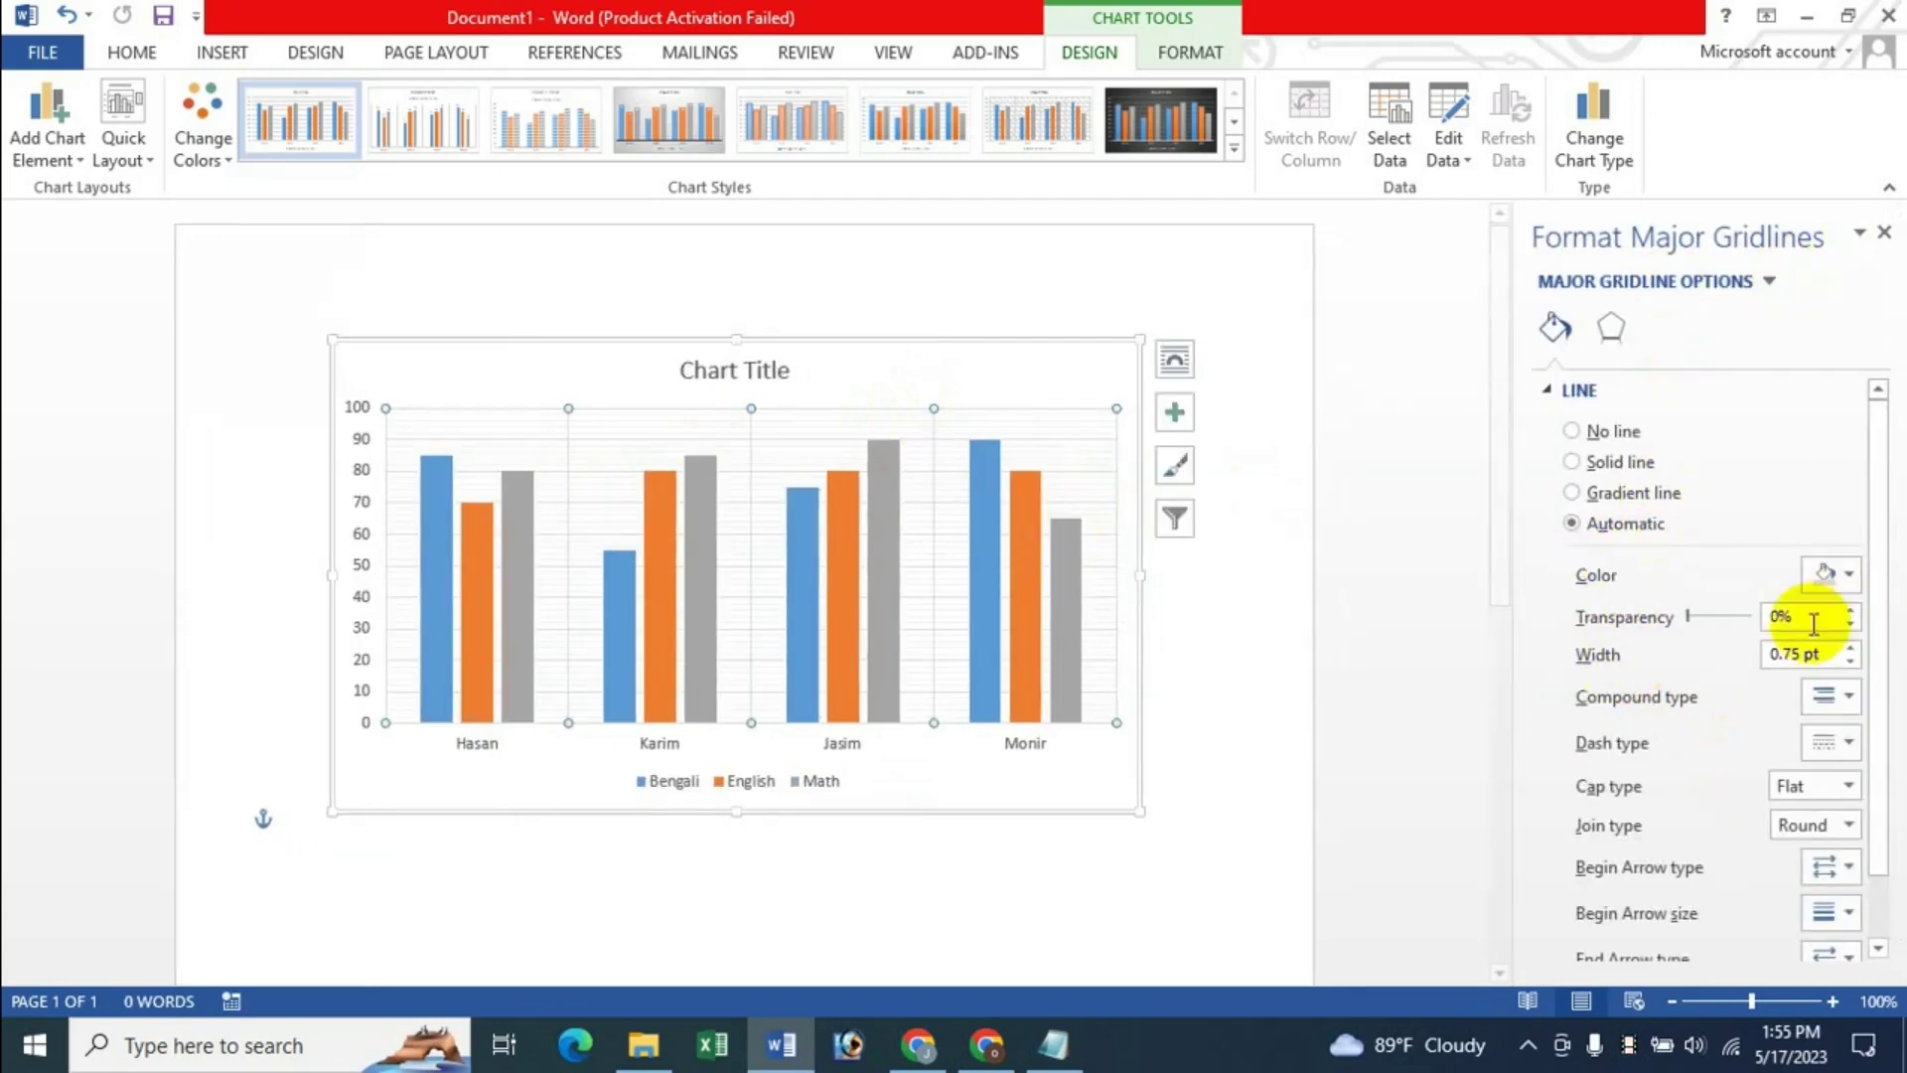
- Try a gold gradient line on the gridlines, testing Path and Radial types and 41% stop transparency
{"action": "left_click", "coordinate": [1617, 494]}
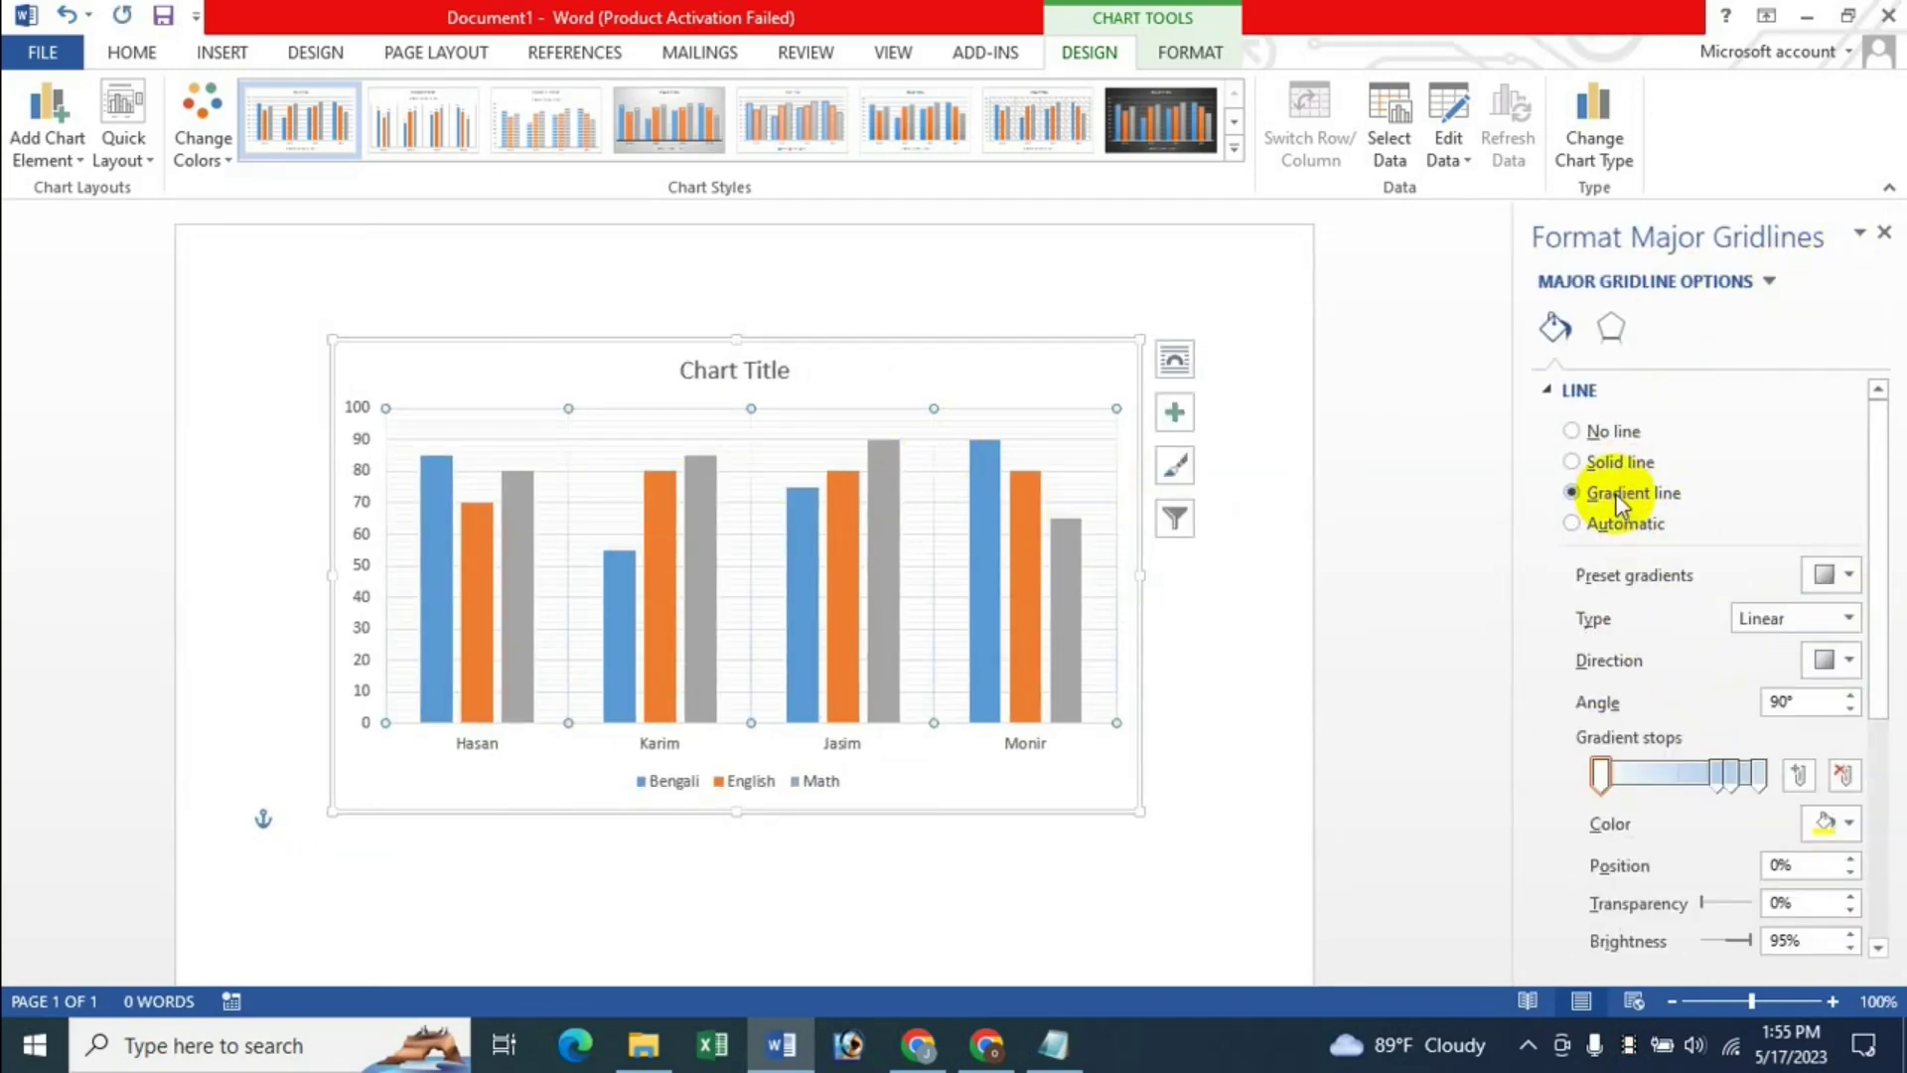
{"action": "left_click", "coordinate": [1852, 594]}
{"action": "left_click", "coordinate": [1755, 785]}
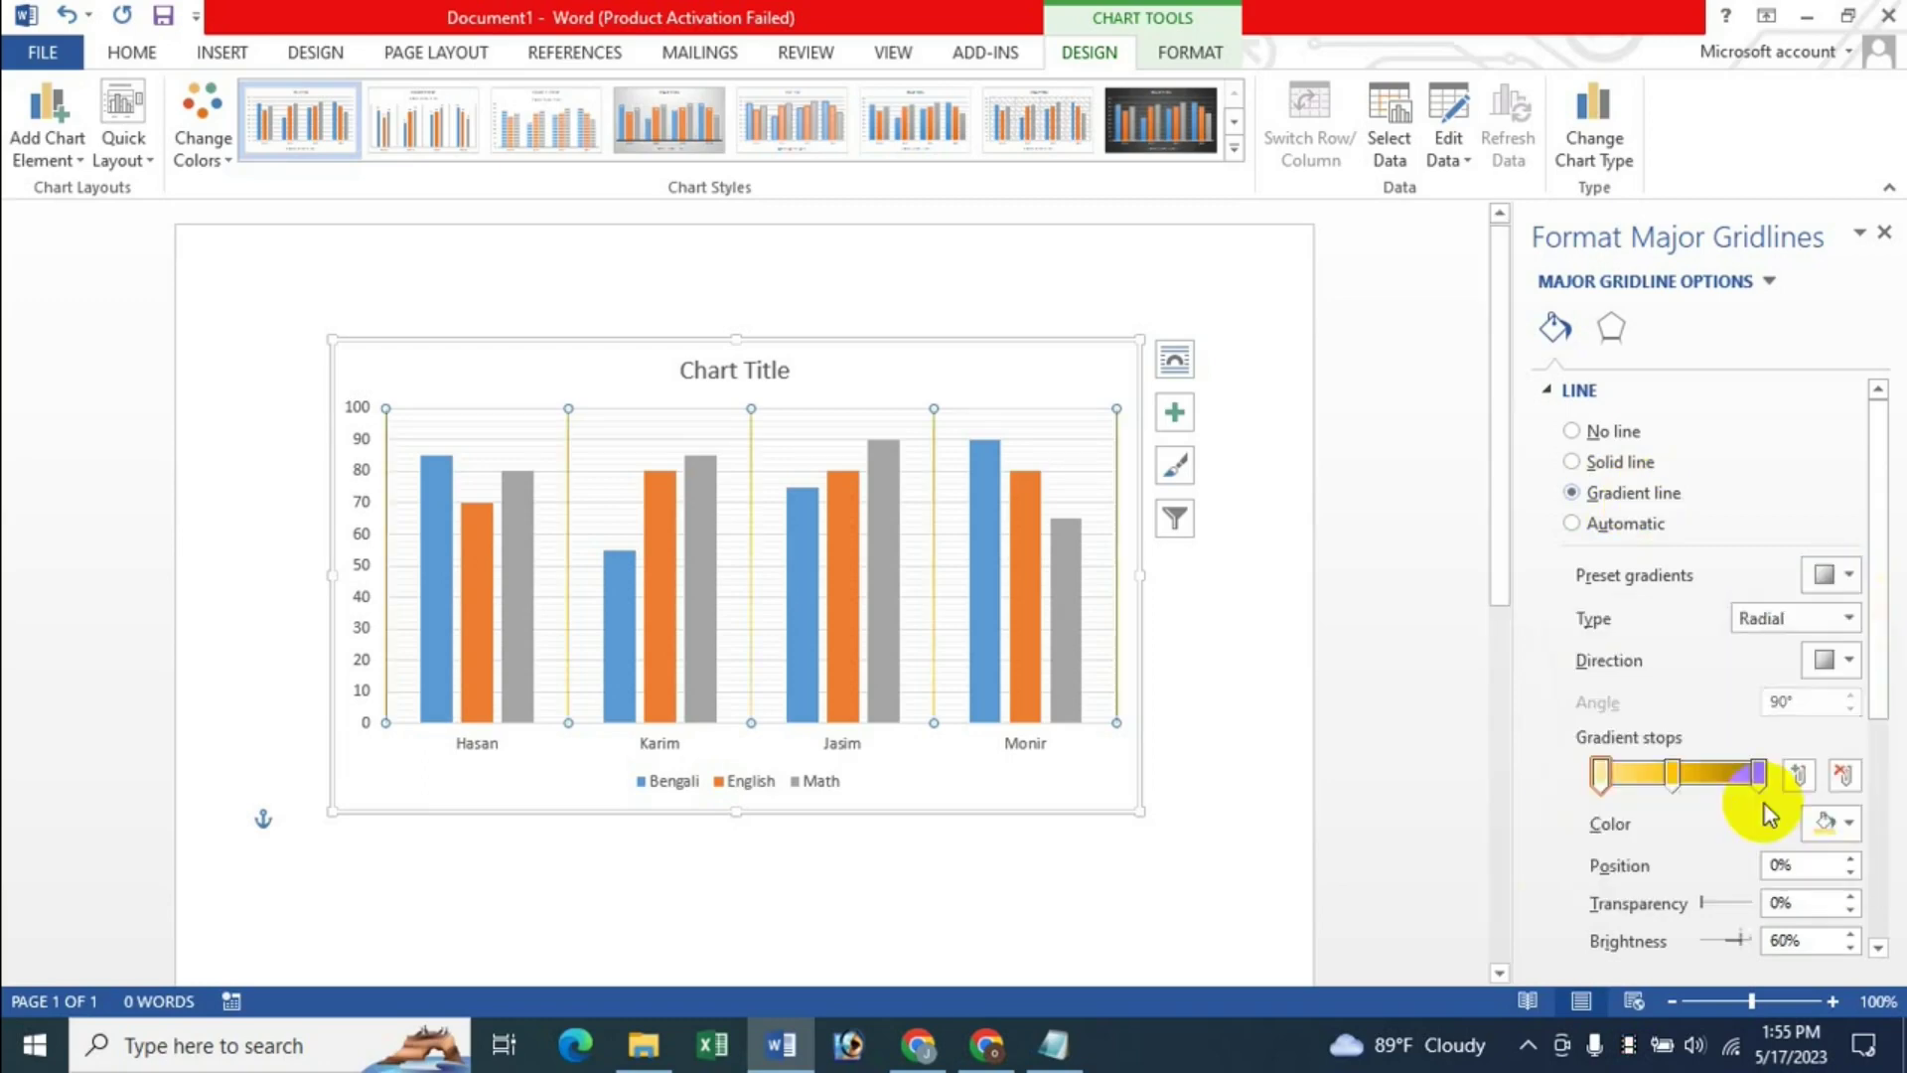
{"action": "left_click", "coordinate": [1847, 618]}
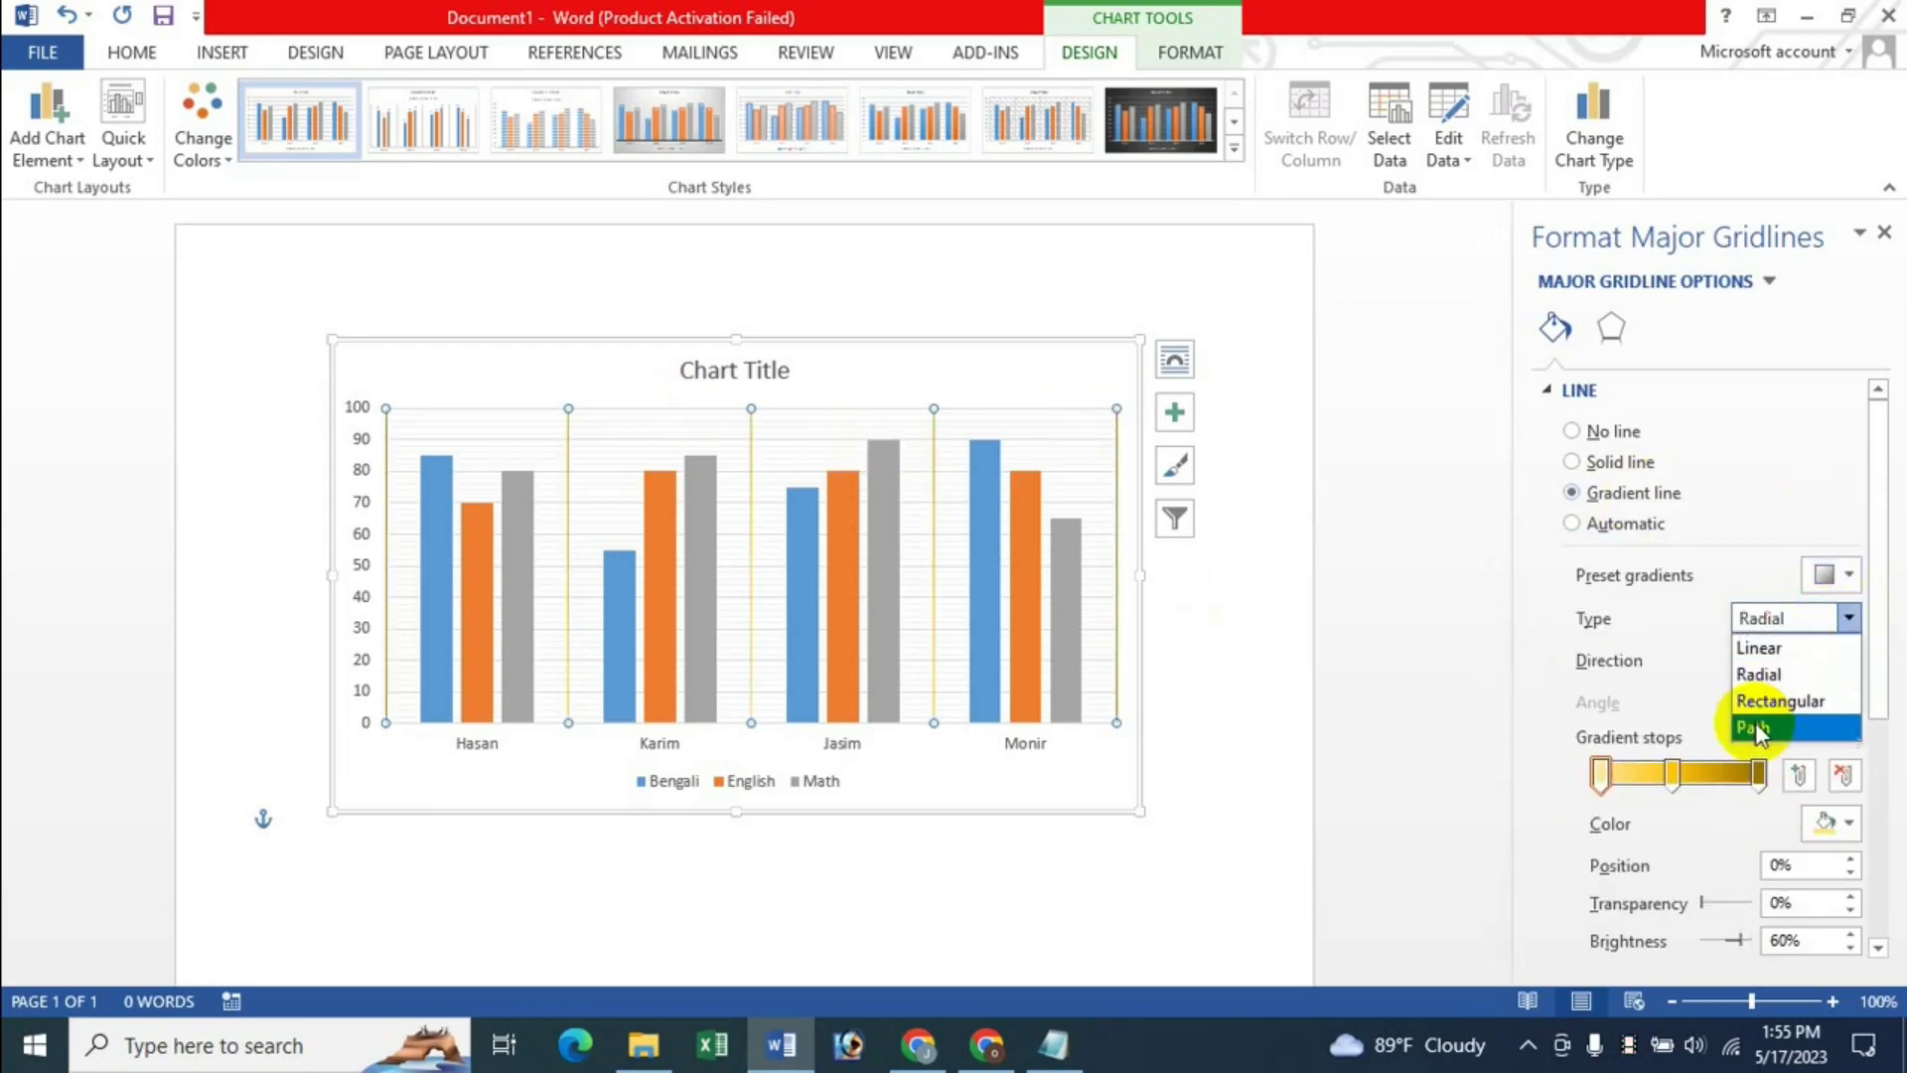
{"action": "left_click", "coordinate": [1755, 730]}
{"action": "left_click", "coordinate": [1848, 618]}
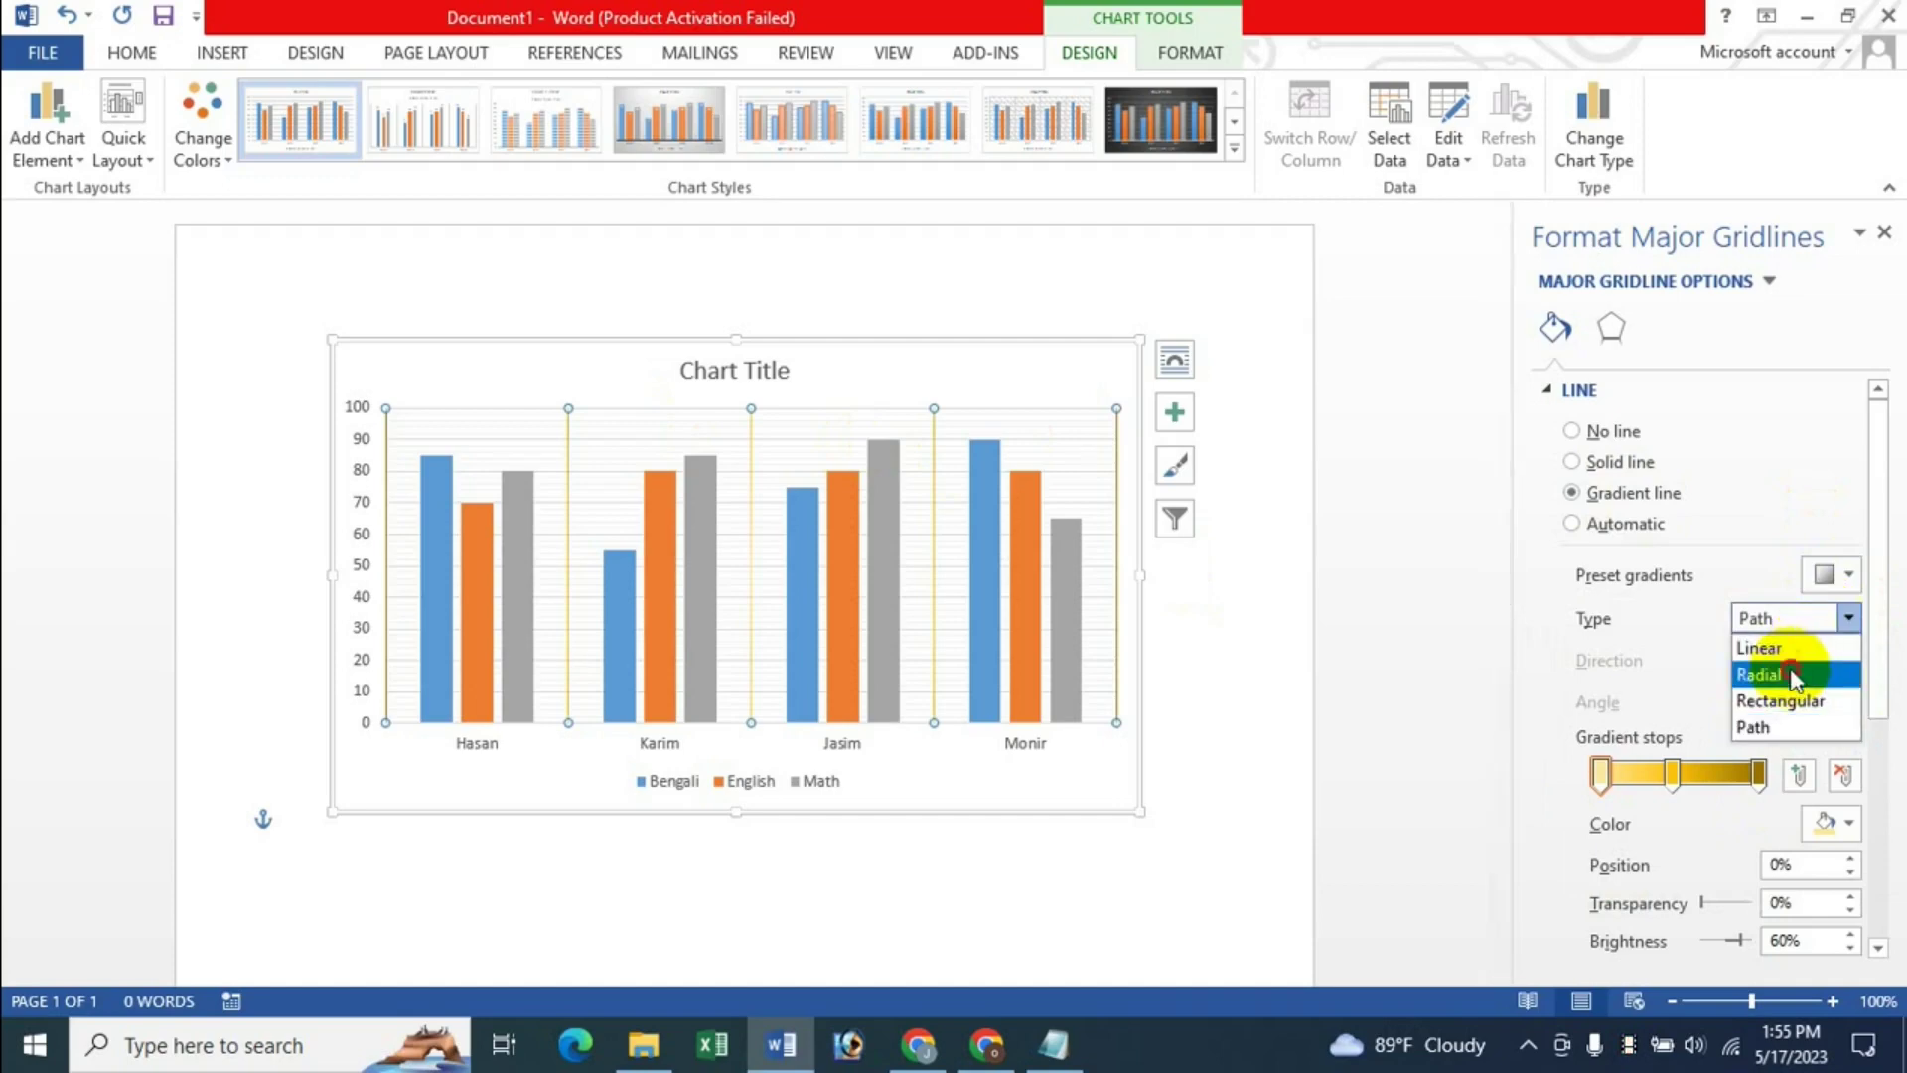
{"action": "left_click", "coordinate": [1779, 674]}
{"action": "left_click", "coordinate": [1850, 666]}
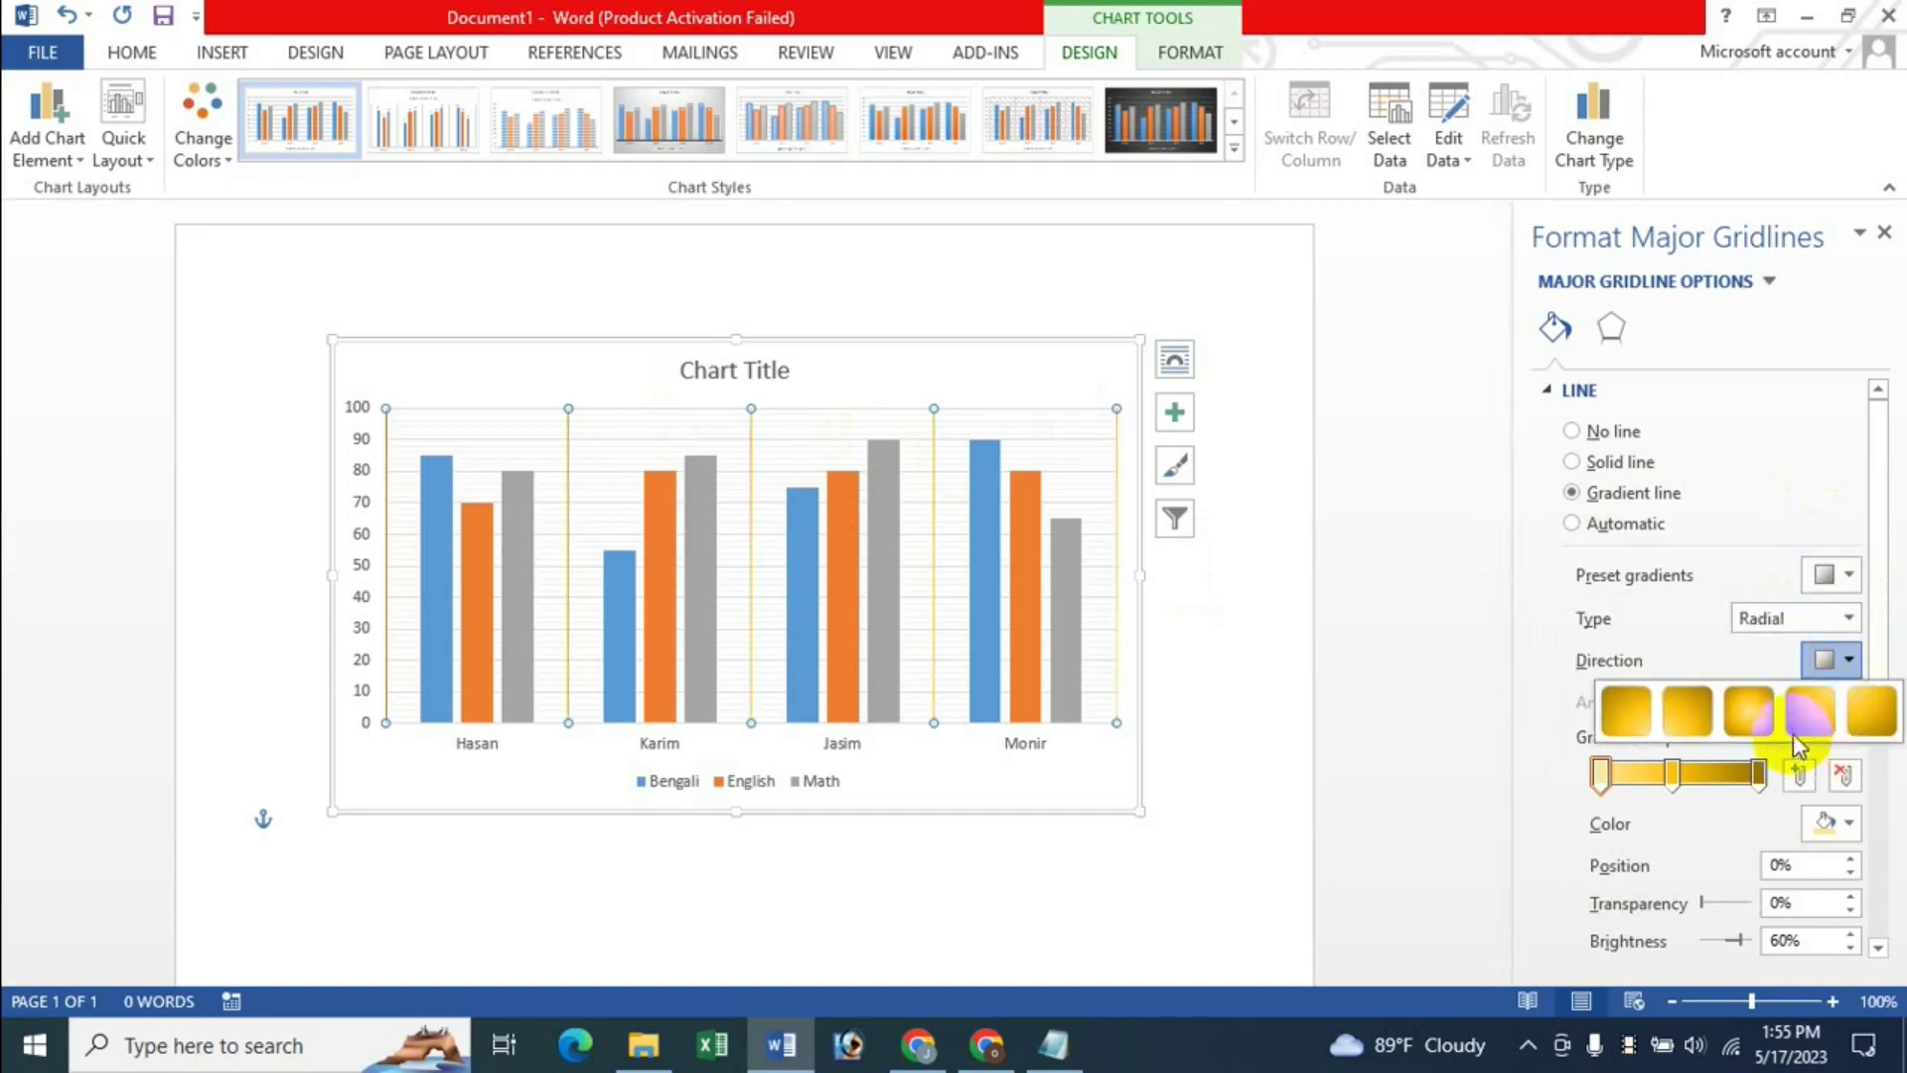
{"action": "left_click", "coordinate": [1798, 713]}
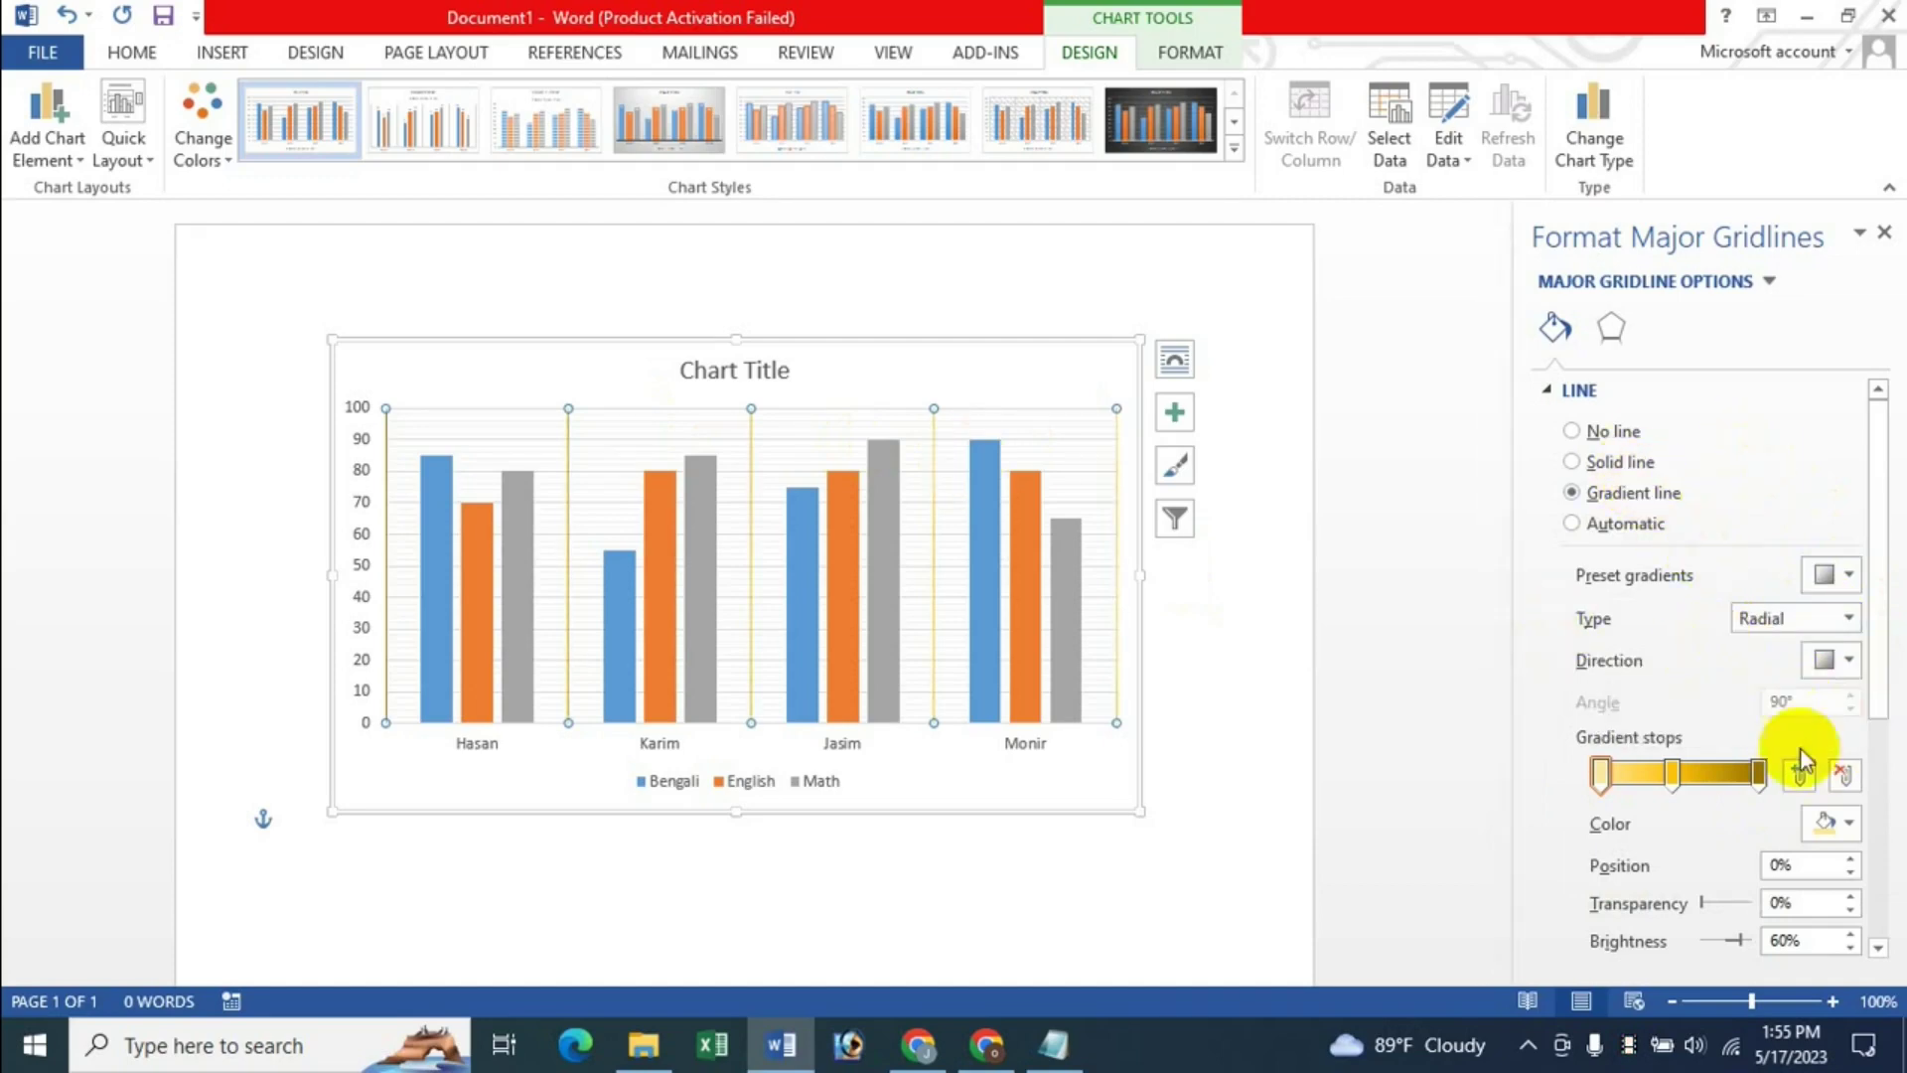
{"action": "left_click_drag", "start_coordinate": [1717, 906], "coordinate": [1737, 934]}
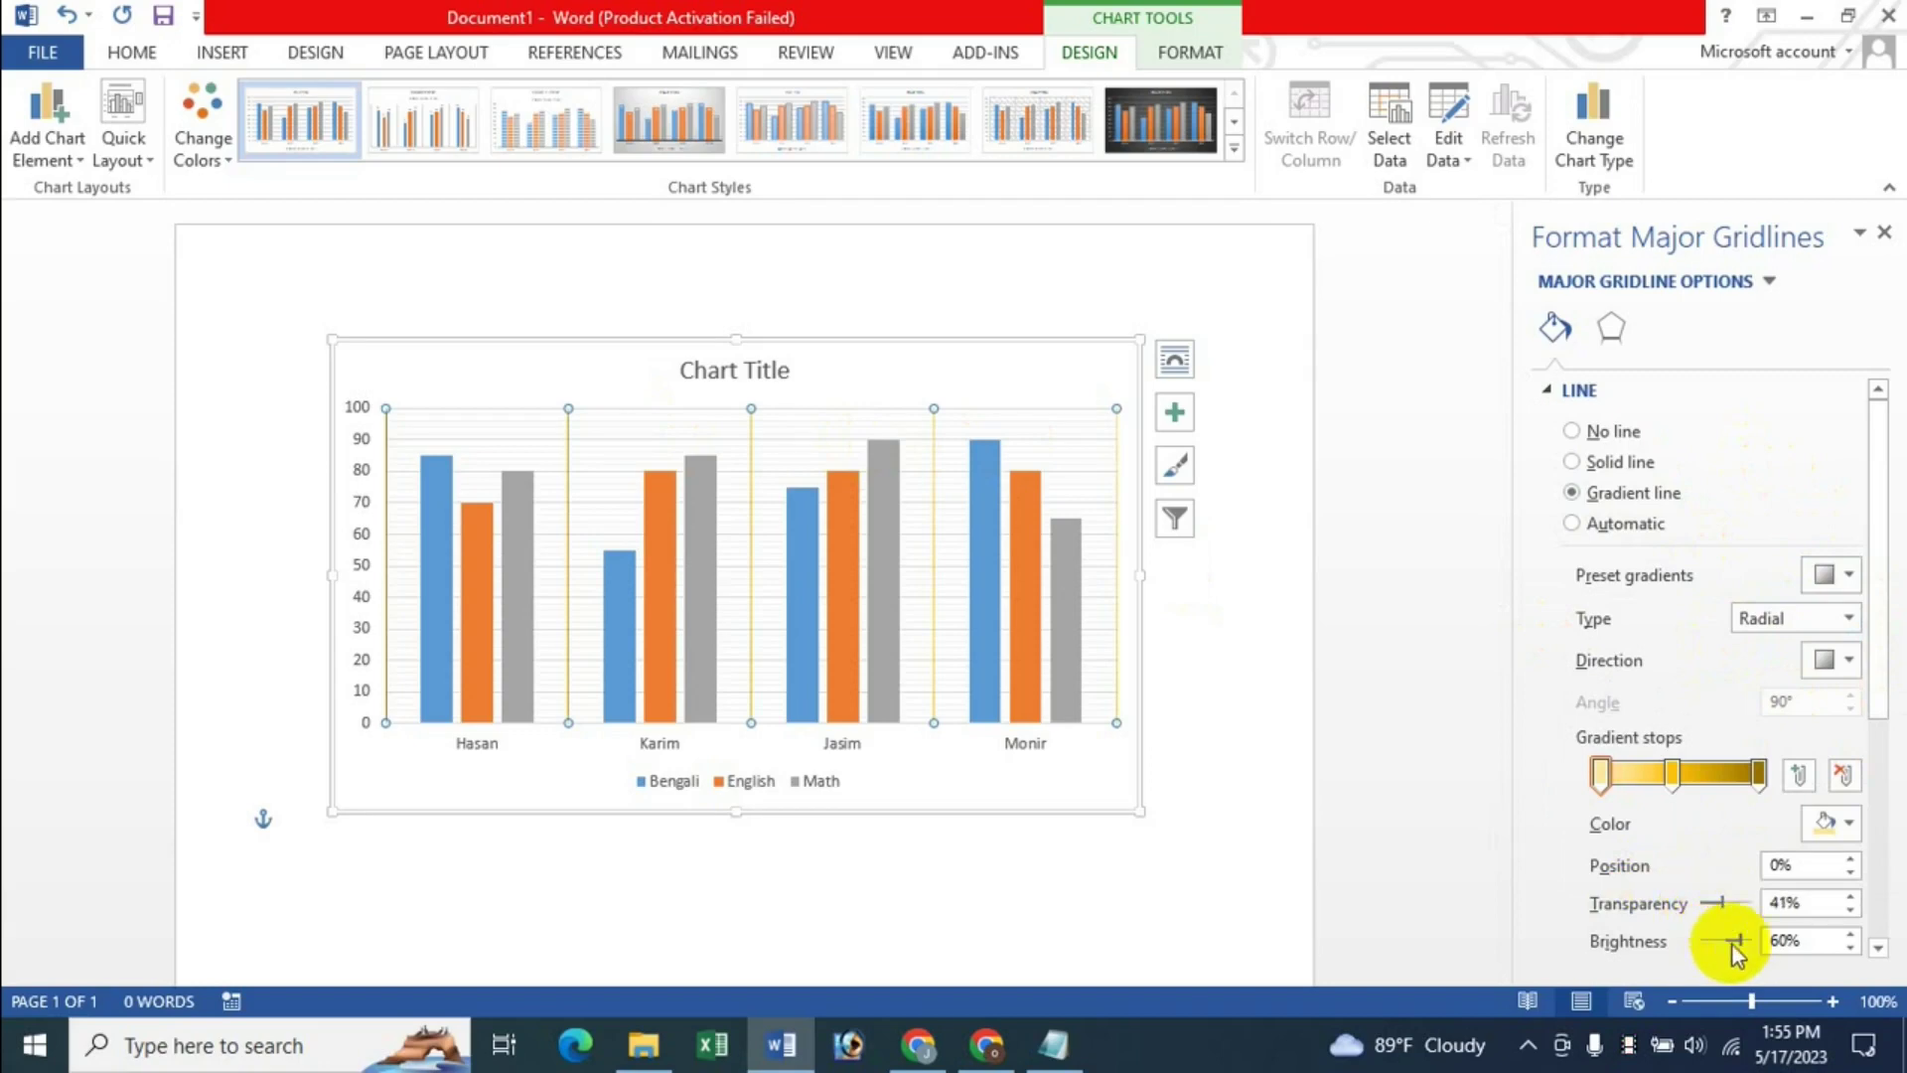
- Make the major gridlines solid at 34% transparency and 0.5 pt width, then close the pane
{"action": "left_click", "coordinate": [1616, 527]}
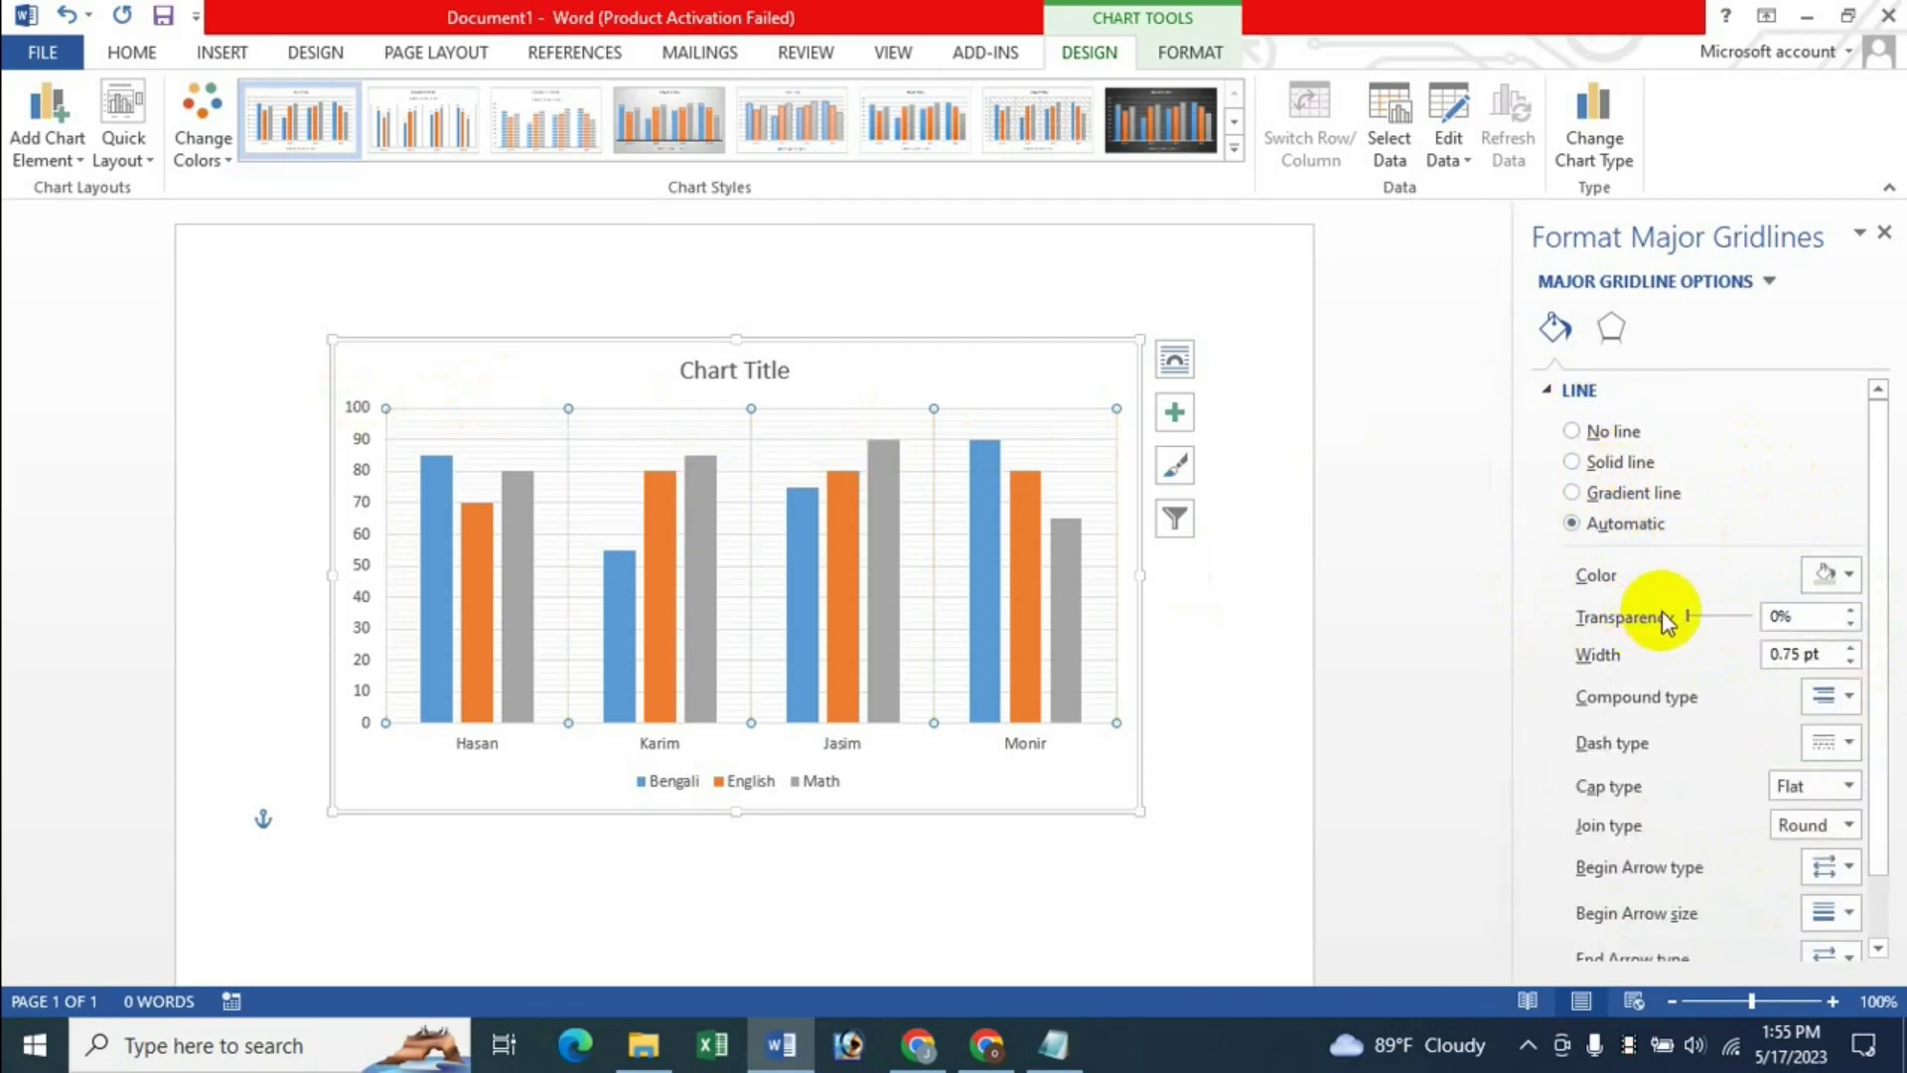
{"action": "left_click_drag", "start_coordinate": [1707, 618], "coordinate": [1705, 618]}
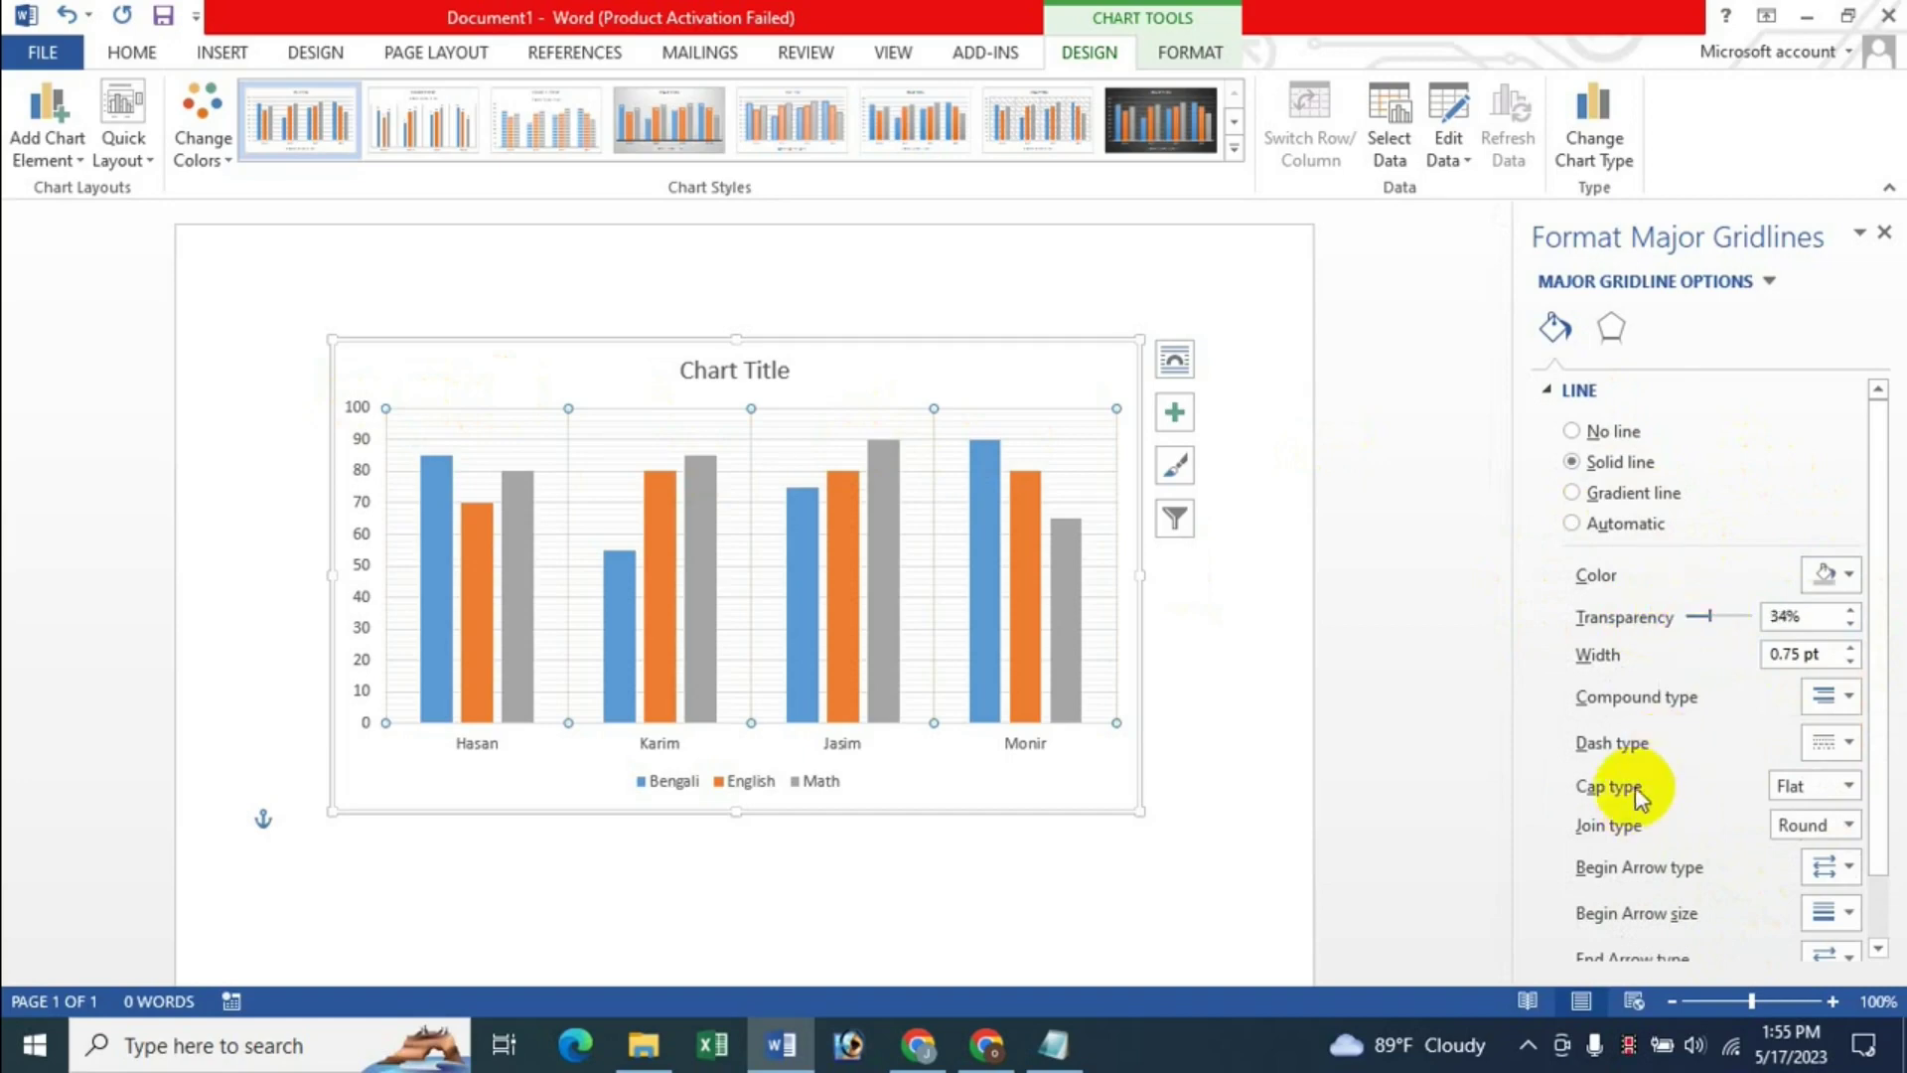
{"action": "left_click", "coordinate": [1850, 660]}
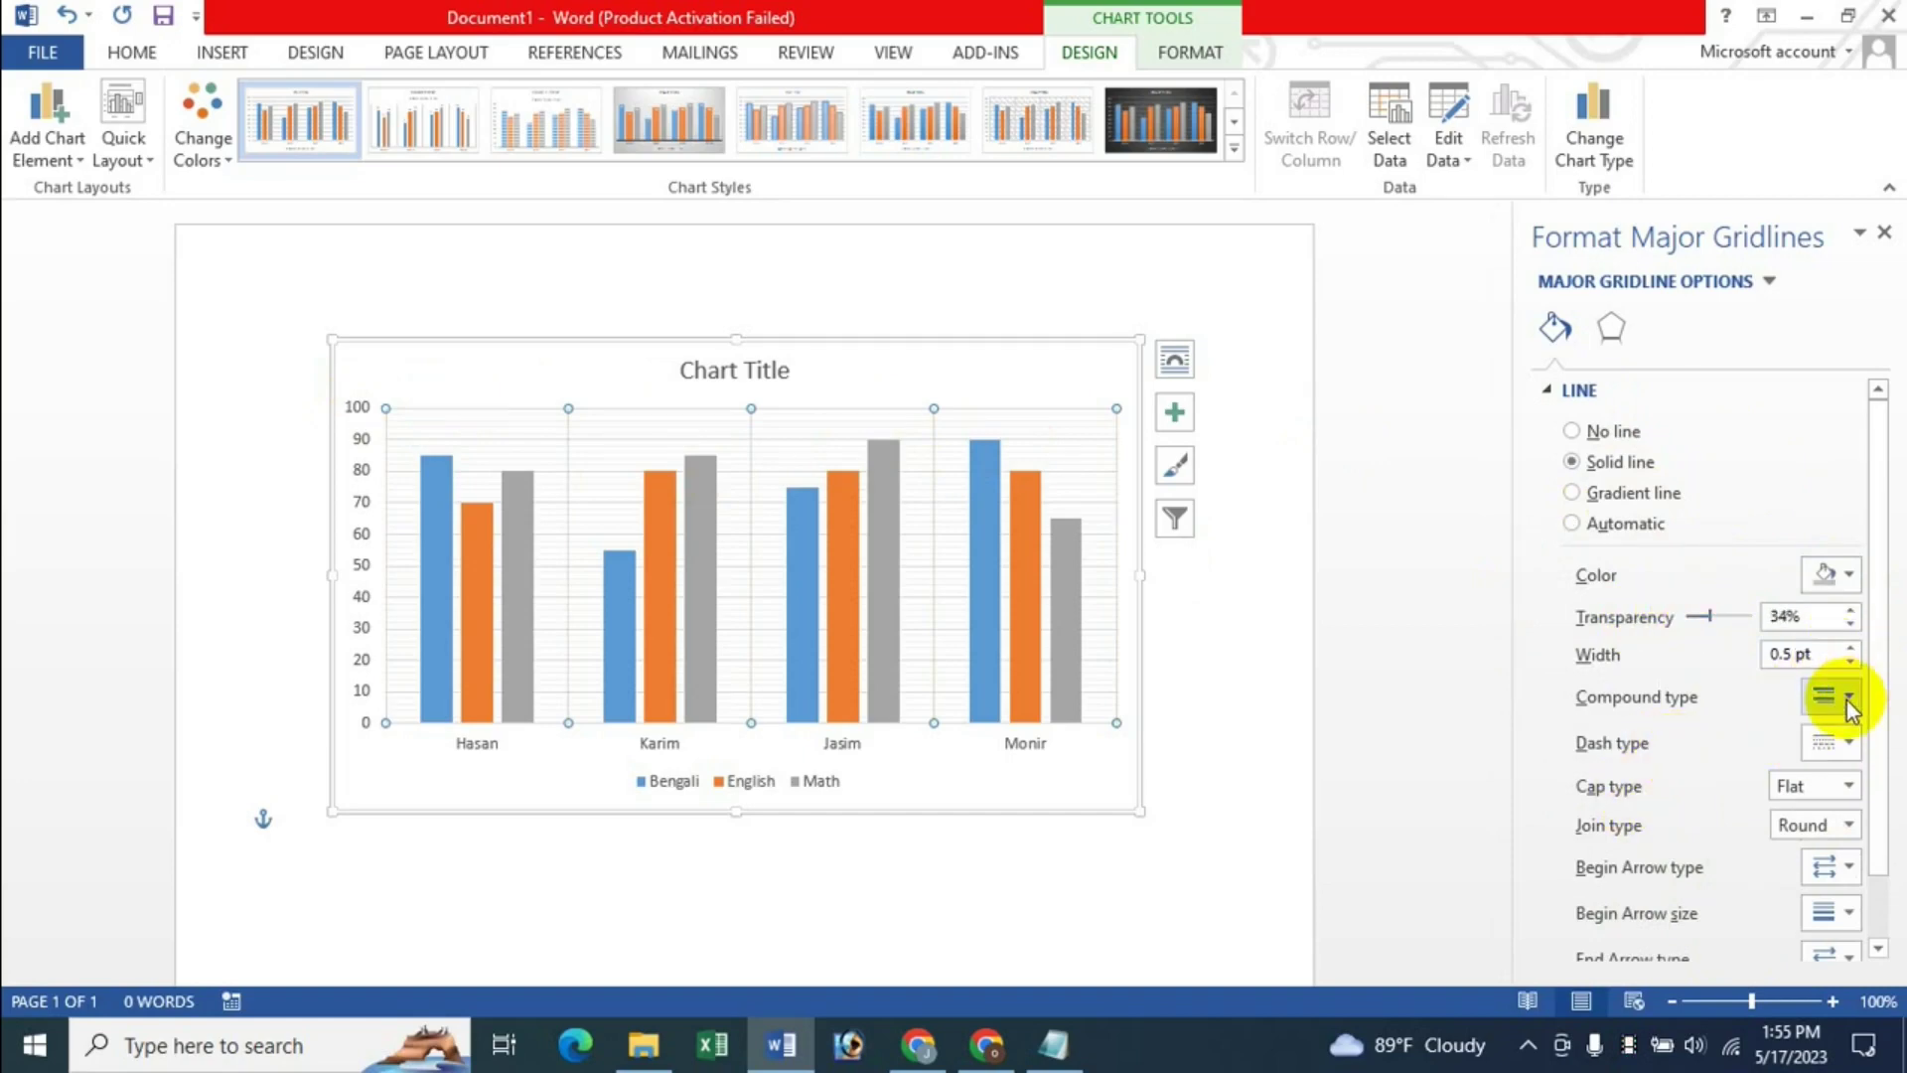
{"action": "left_click", "coordinate": [1831, 695]}
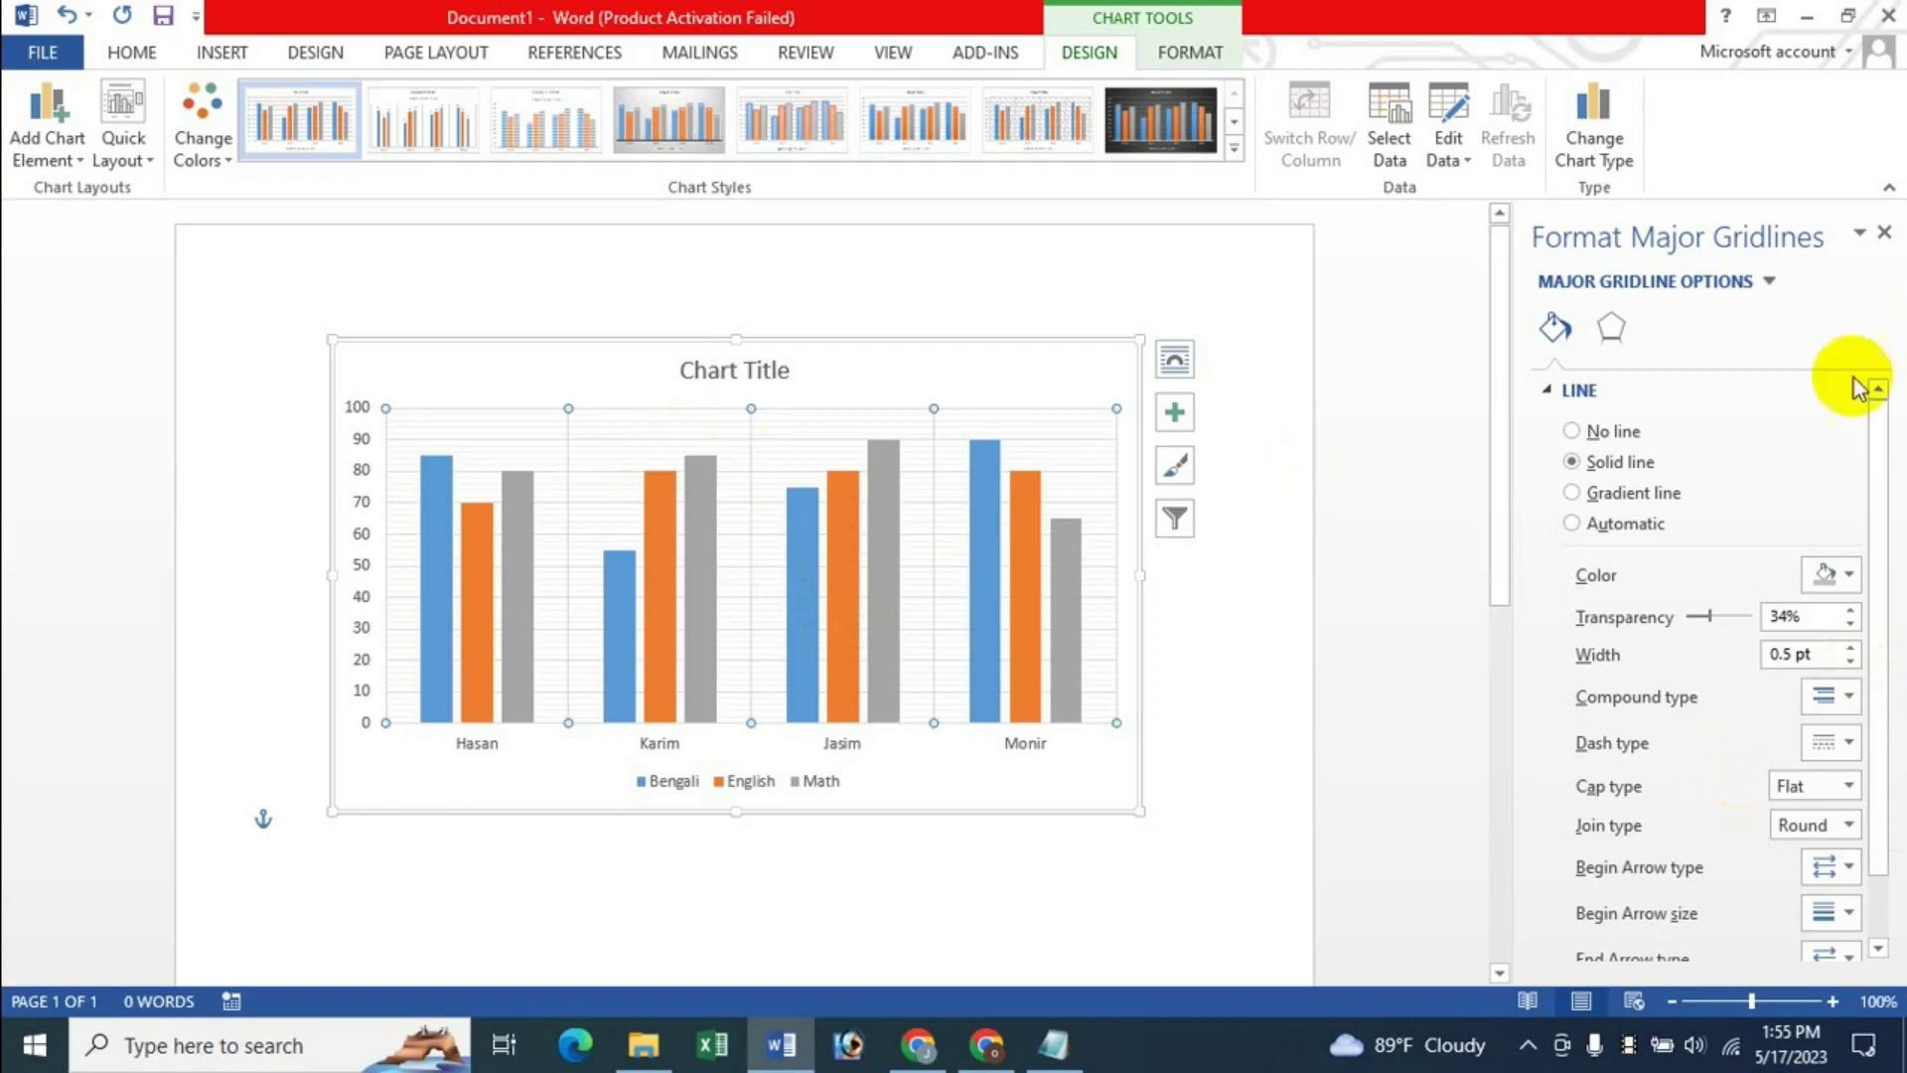
{"action": "left_click", "coordinate": [1884, 232]}
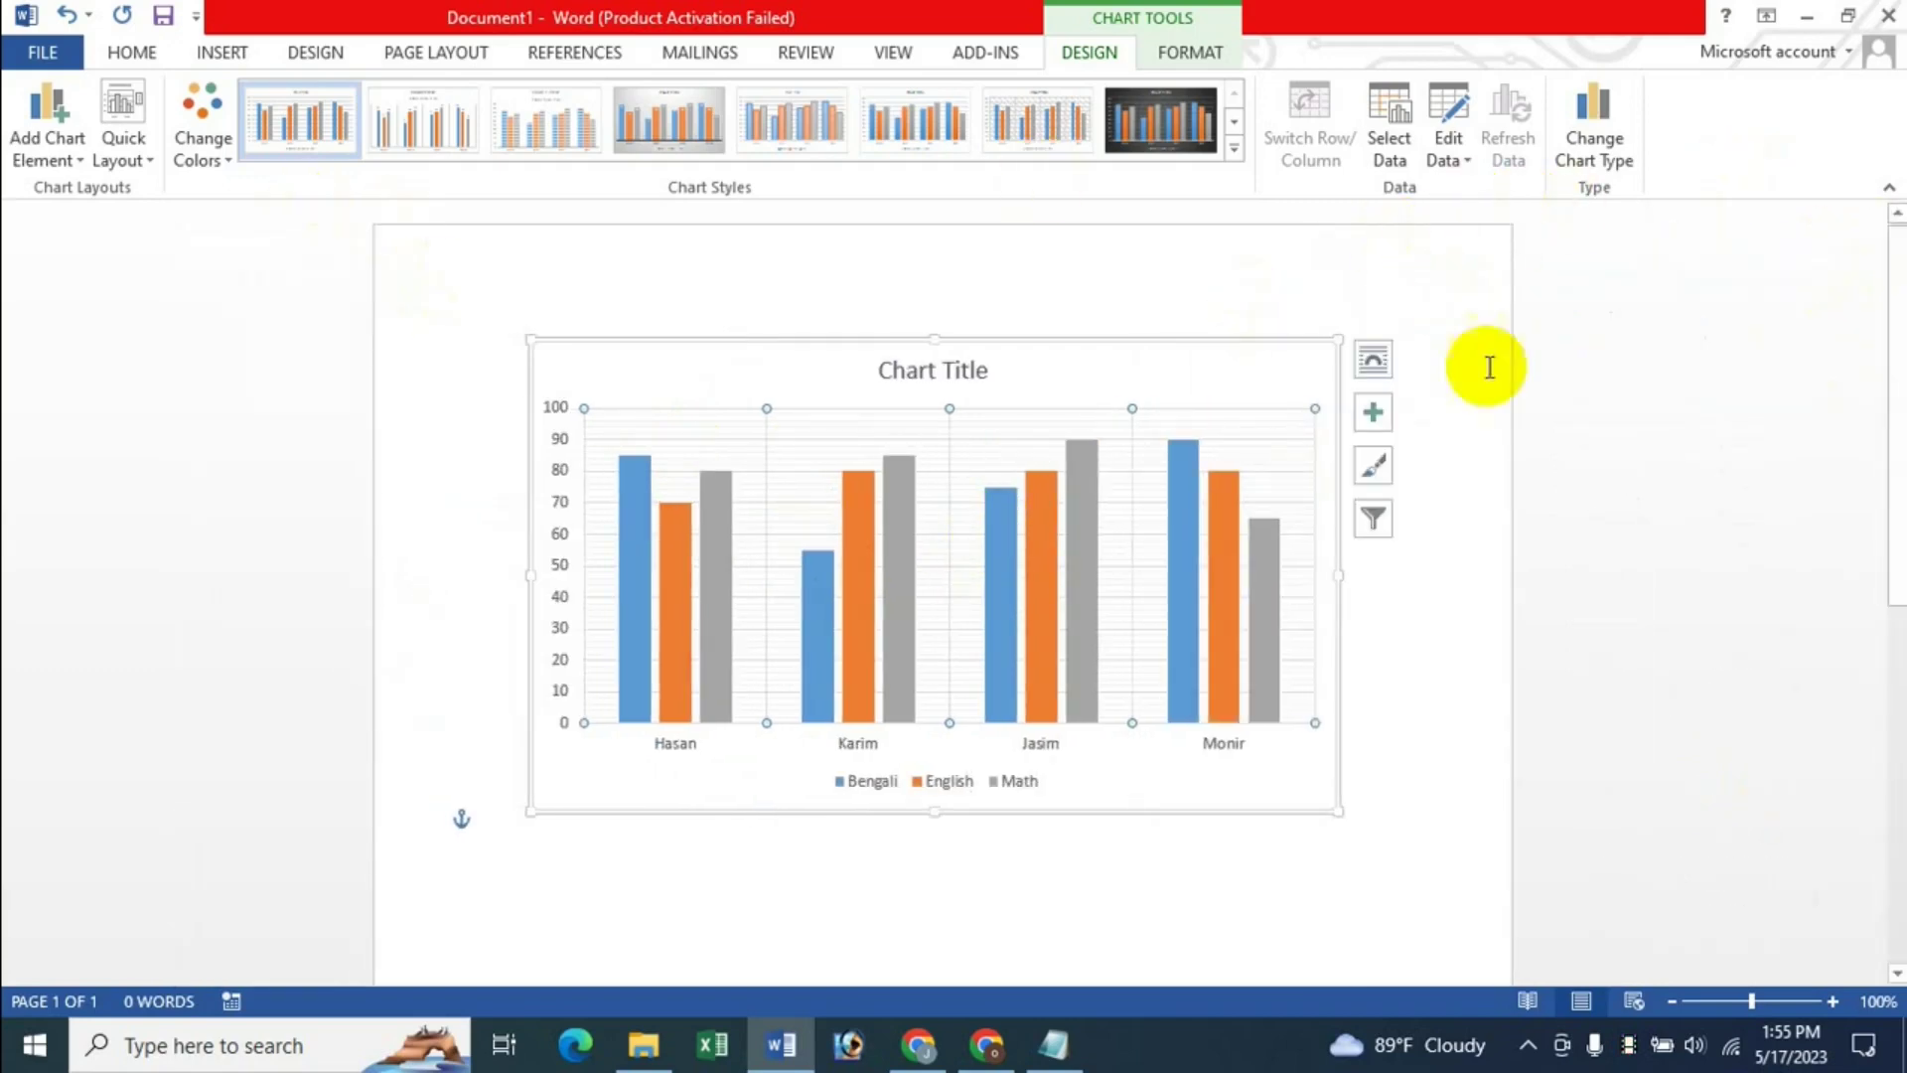
- Remove the major vertical and minor horizontal gridlines, leaving only the major horizontal ones
{"action": "left_click", "coordinate": [1386, 427]}
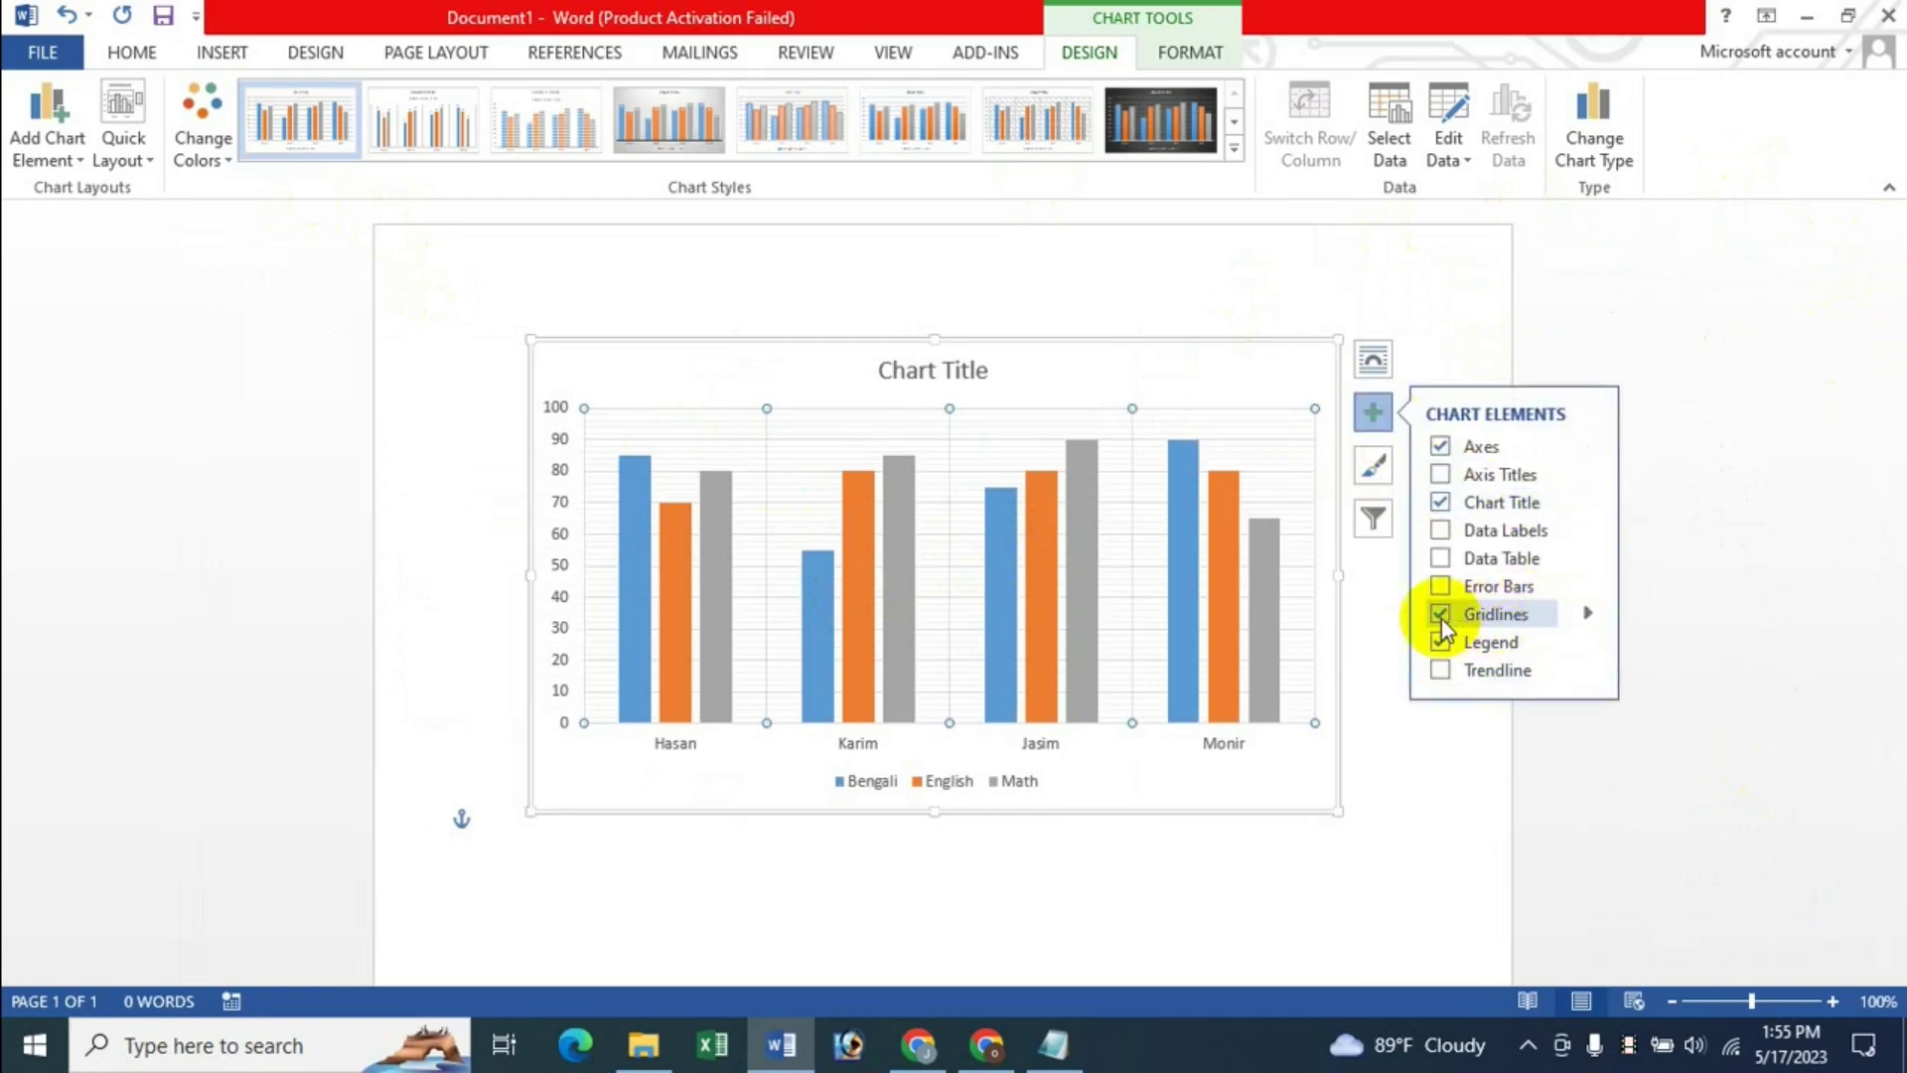
{"action": "left_click", "coordinate": [1587, 616]}
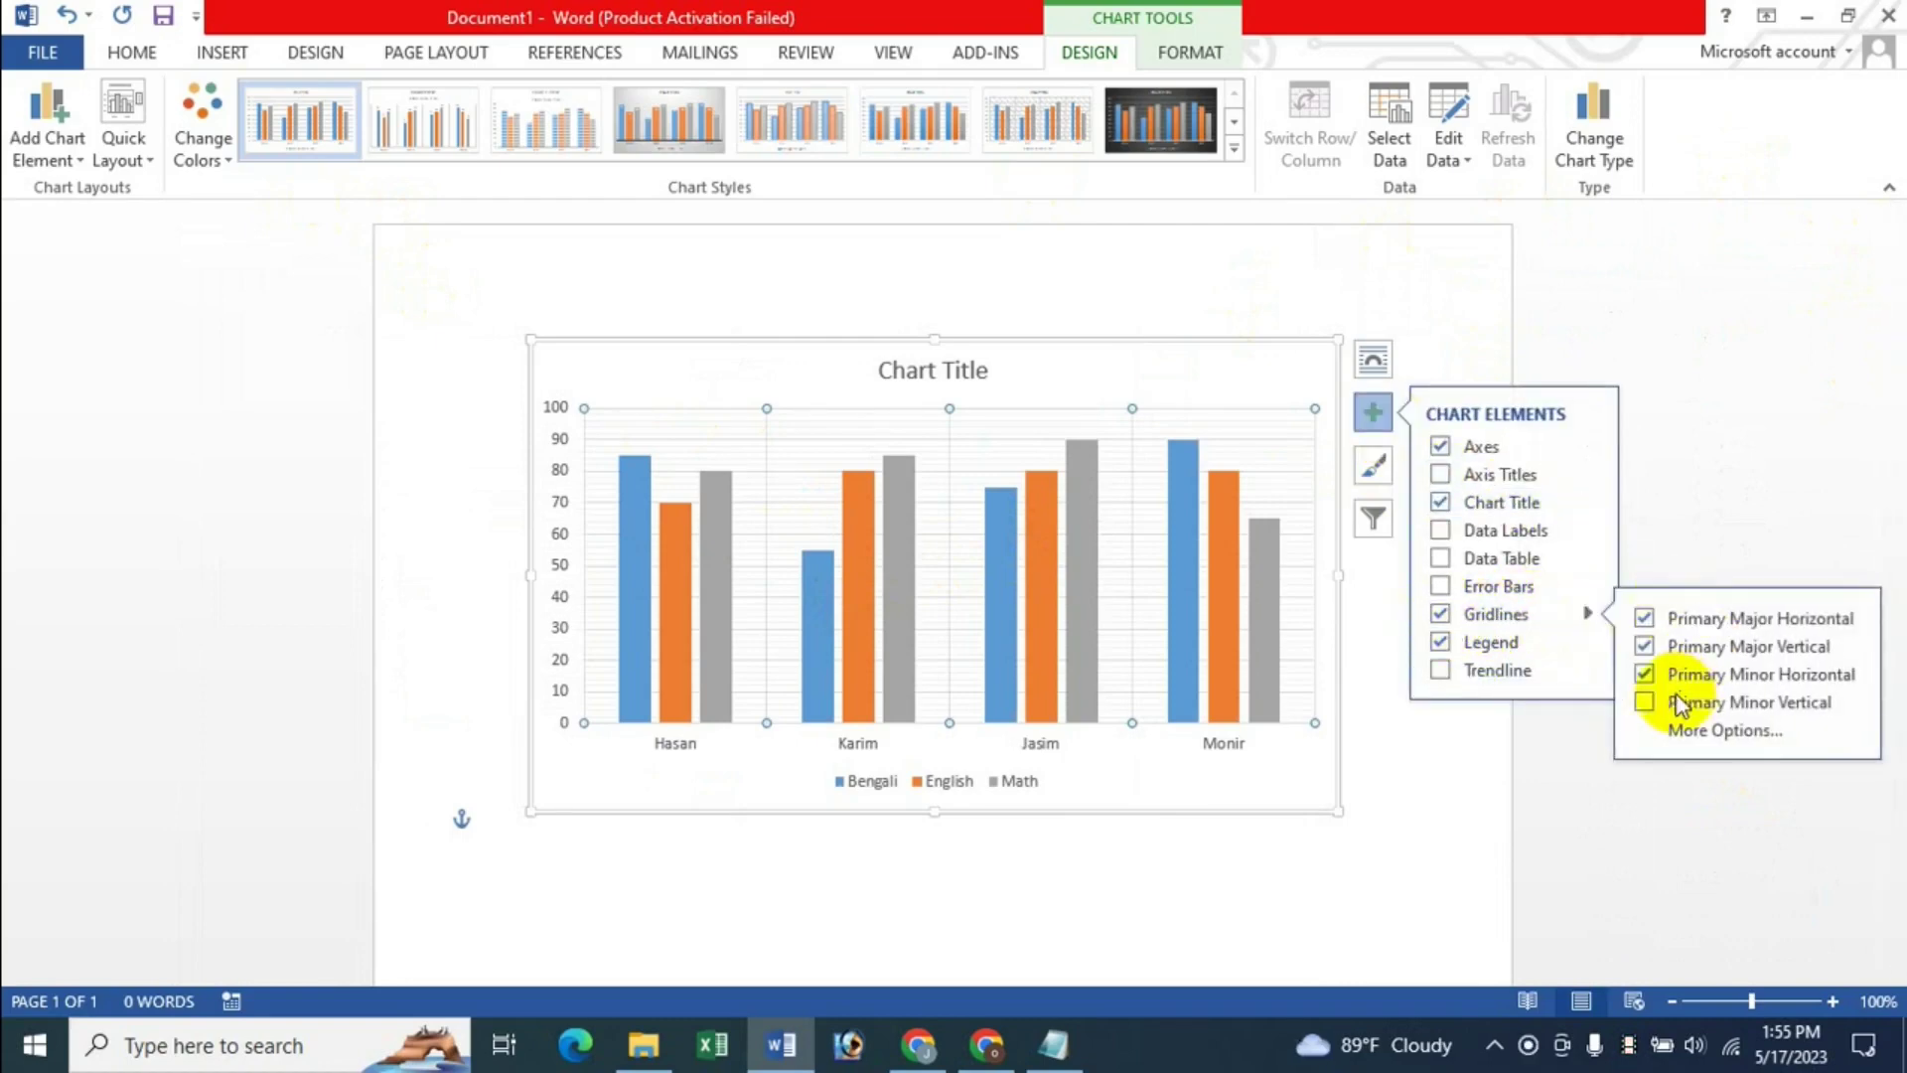
{"action": "left_click", "coordinate": [1645, 647]}
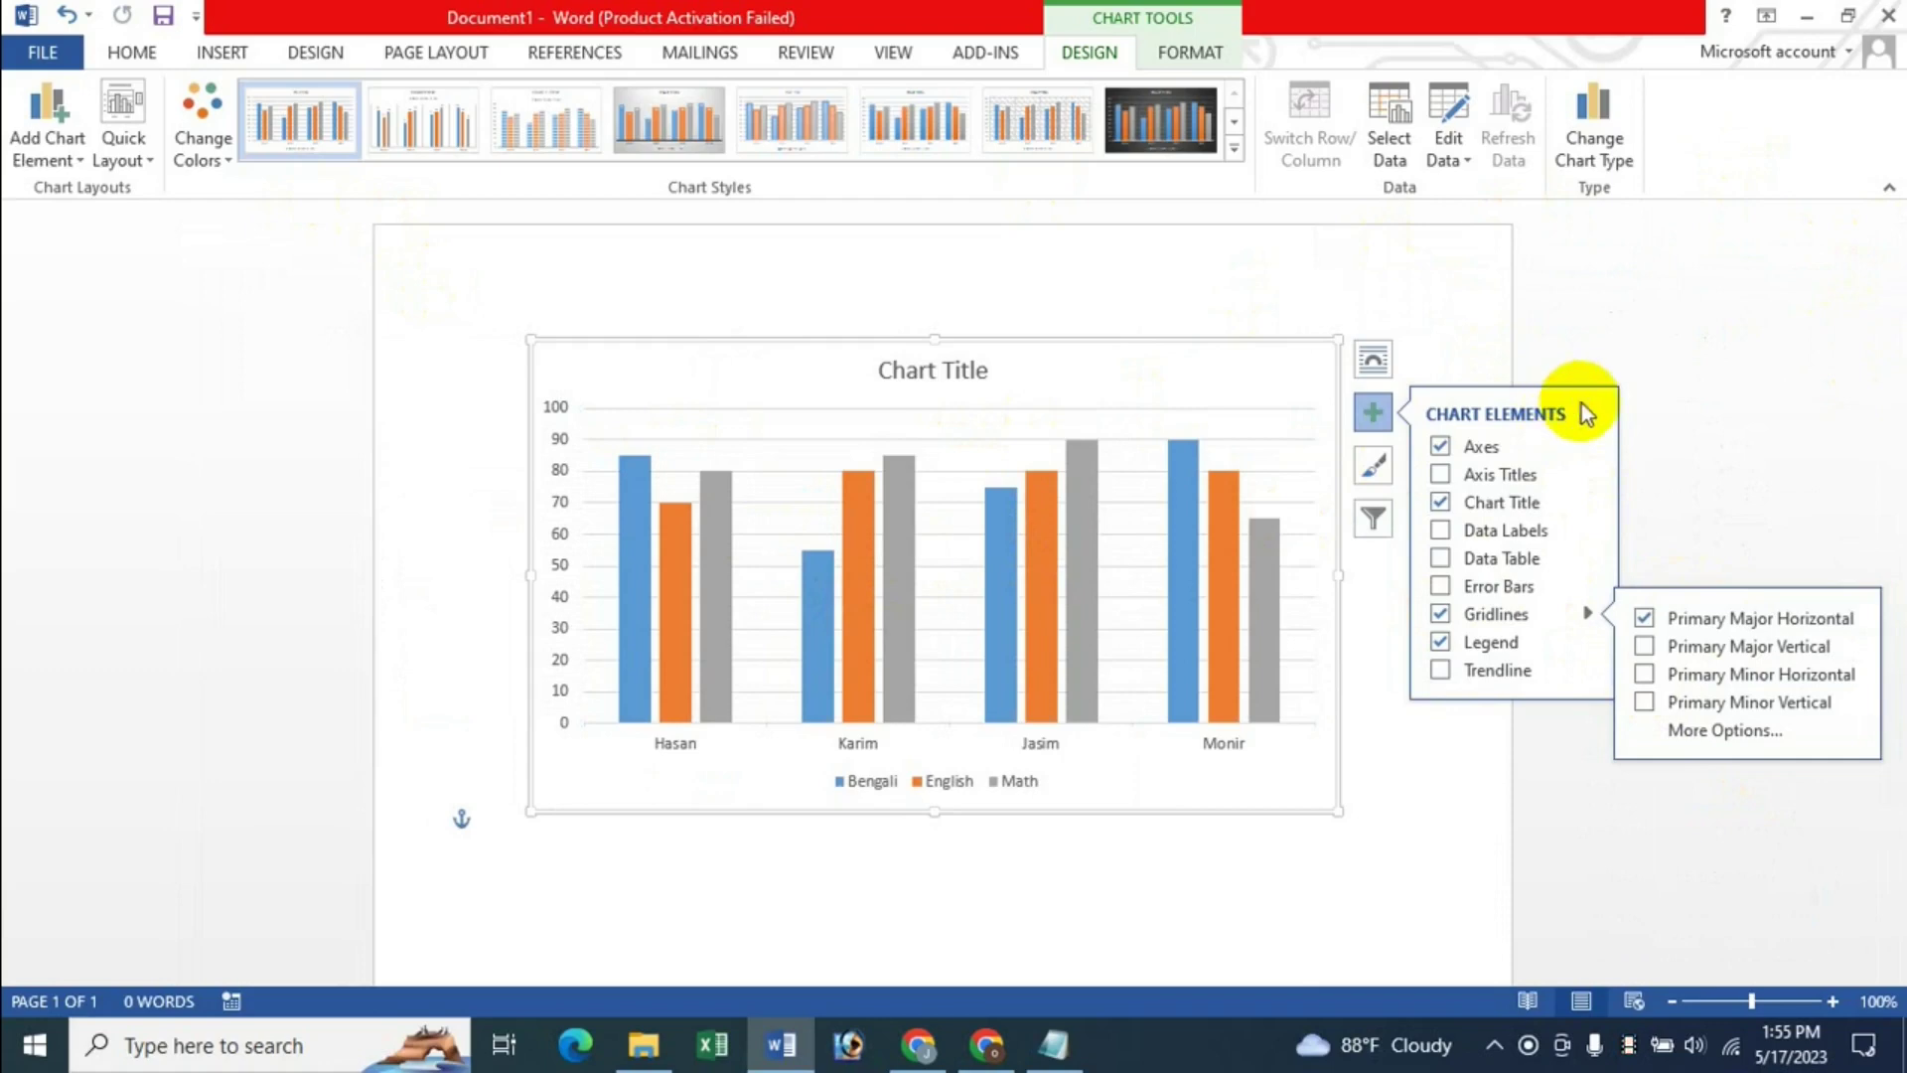
- Toggle the legend off and on, position it at the Bottom, and open Format Legend
{"action": "left_click", "coordinate": [1441, 643]}
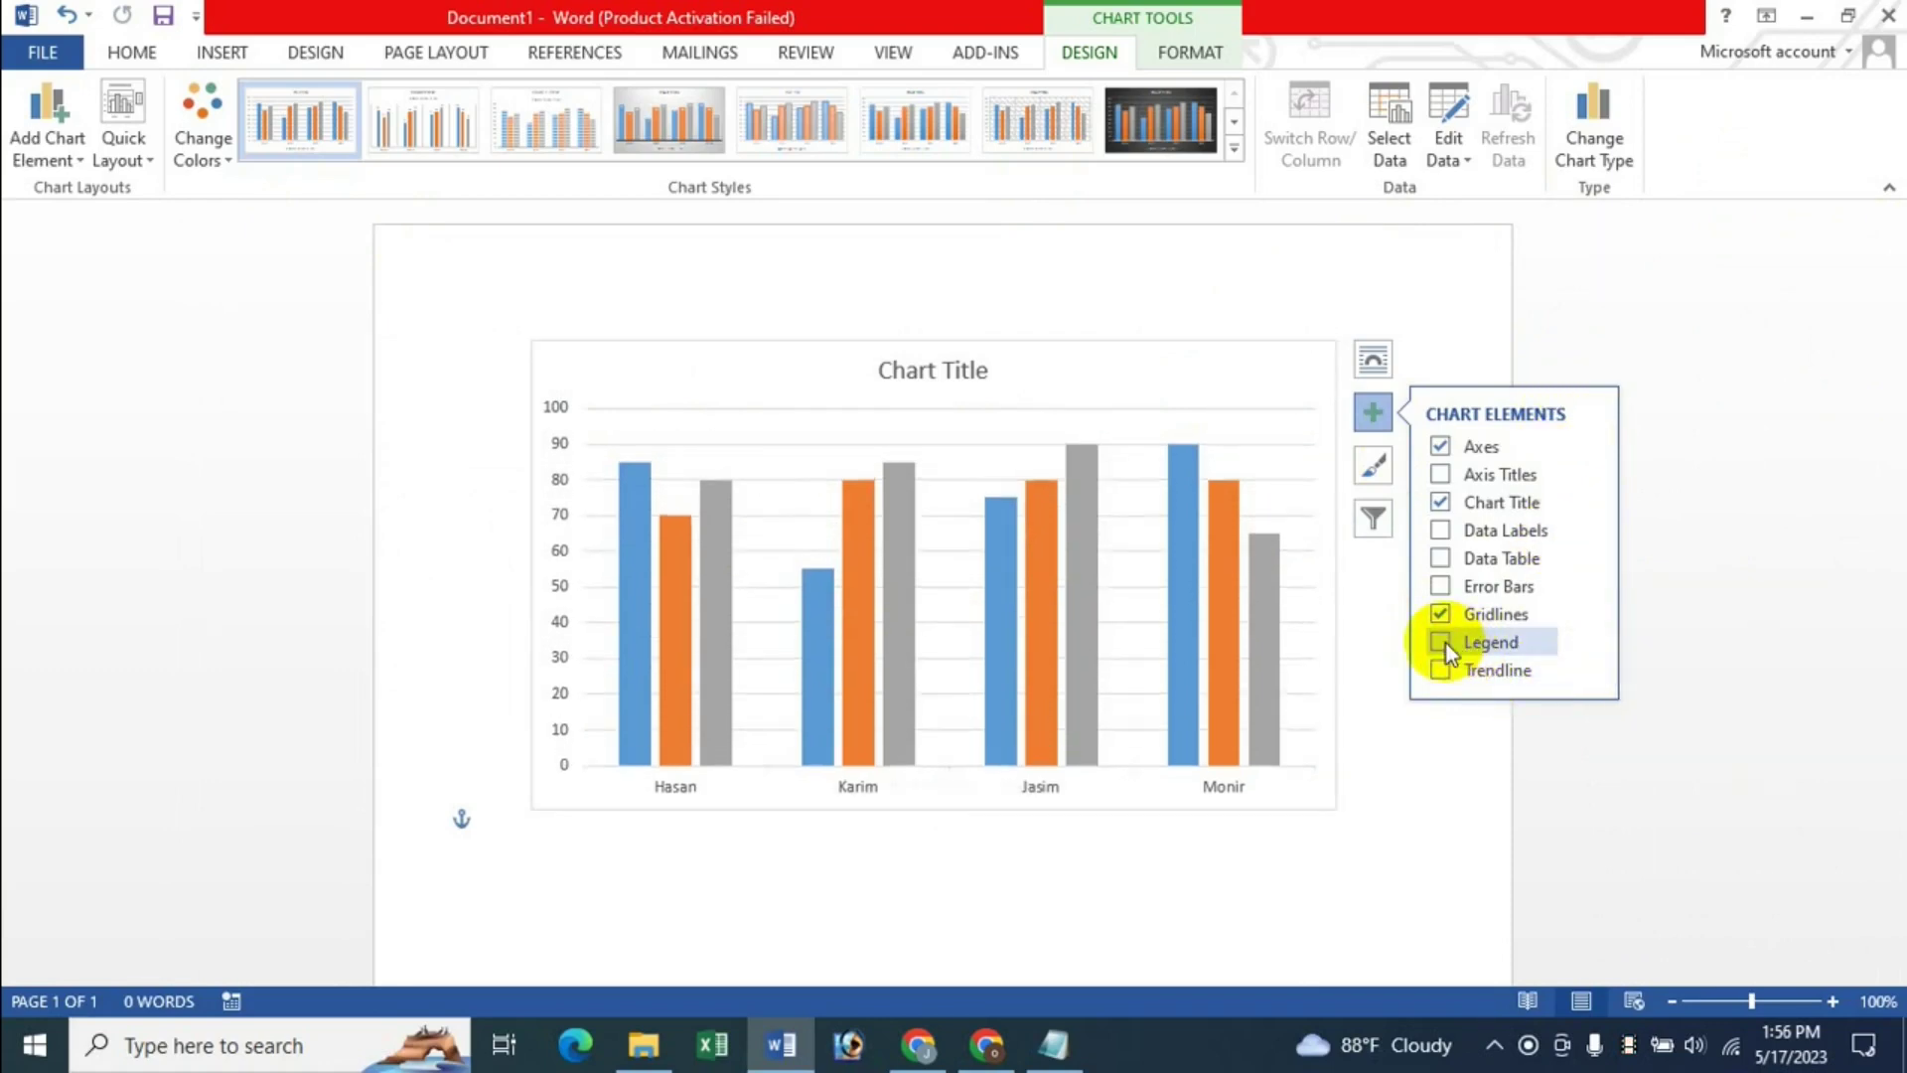
{"action": "left_click", "coordinate": [1442, 642]}
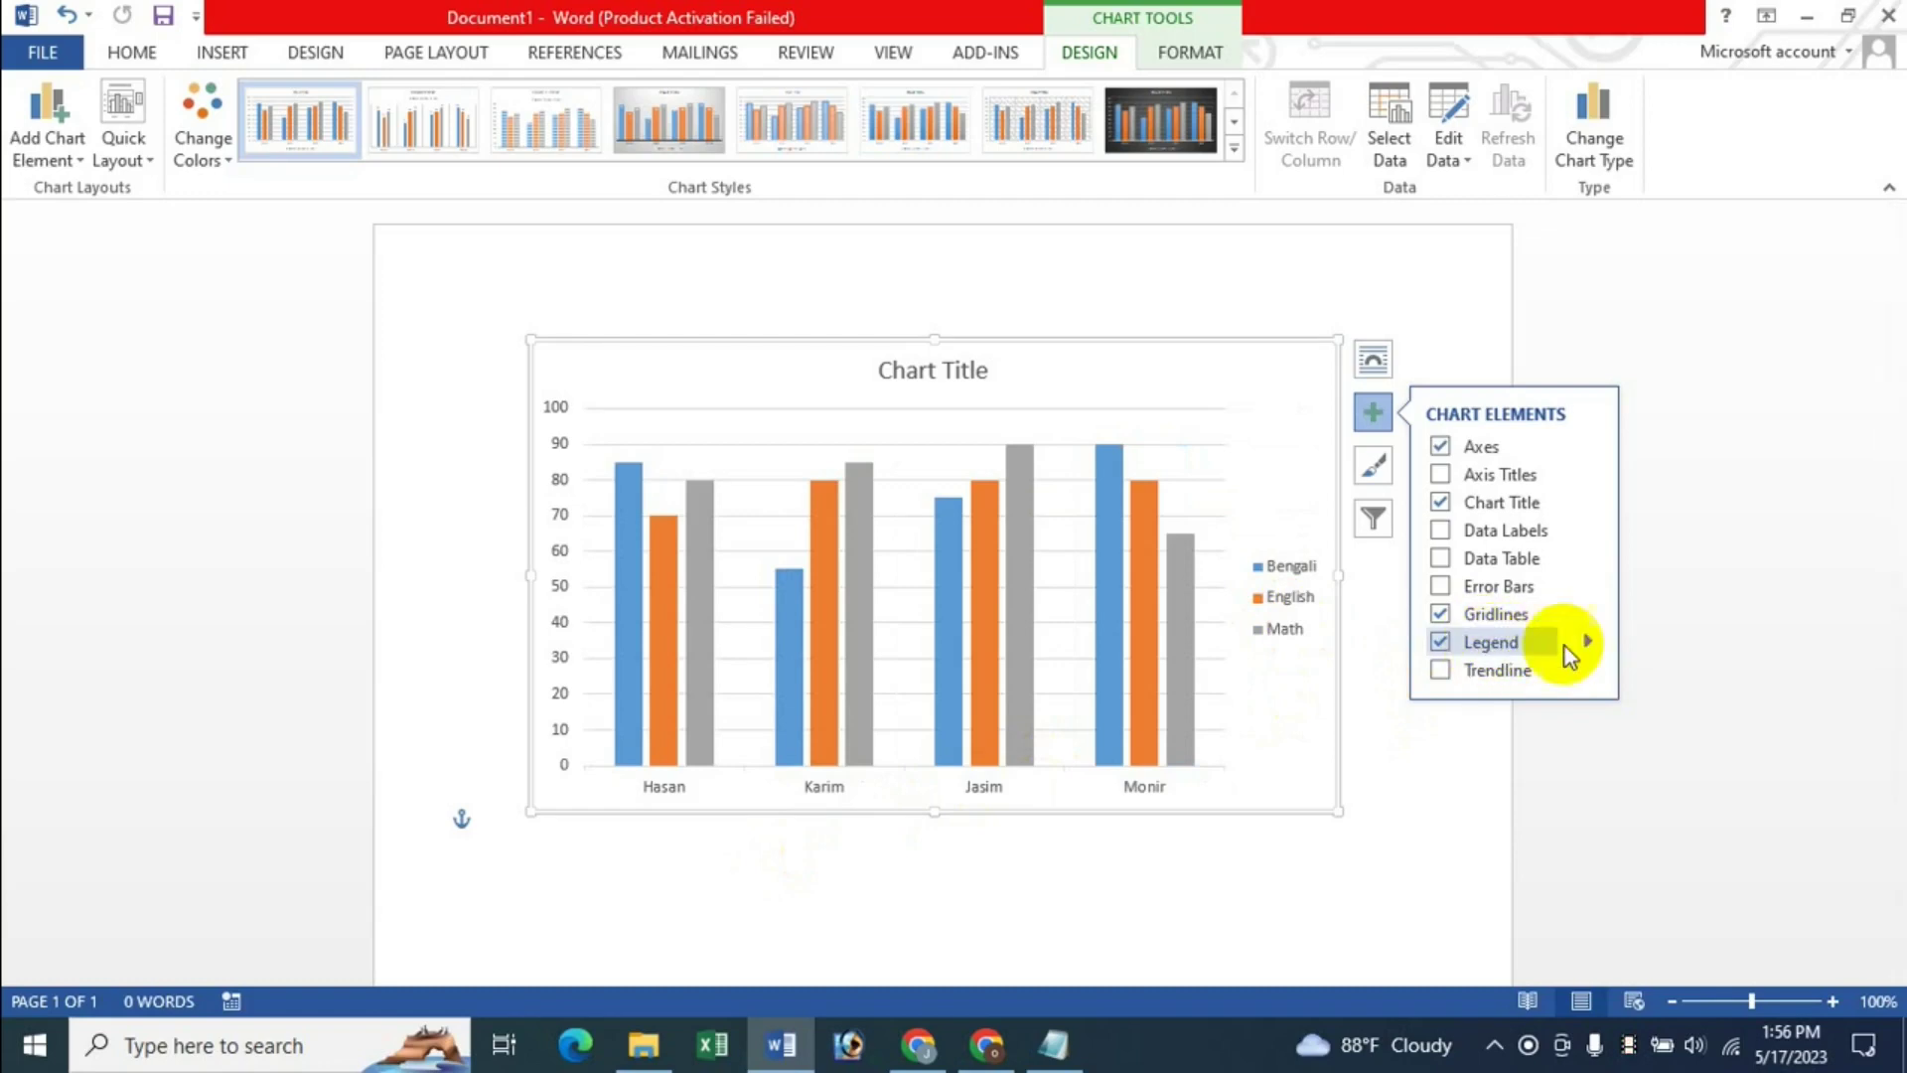
{"action": "left_click", "coordinate": [1589, 641]}
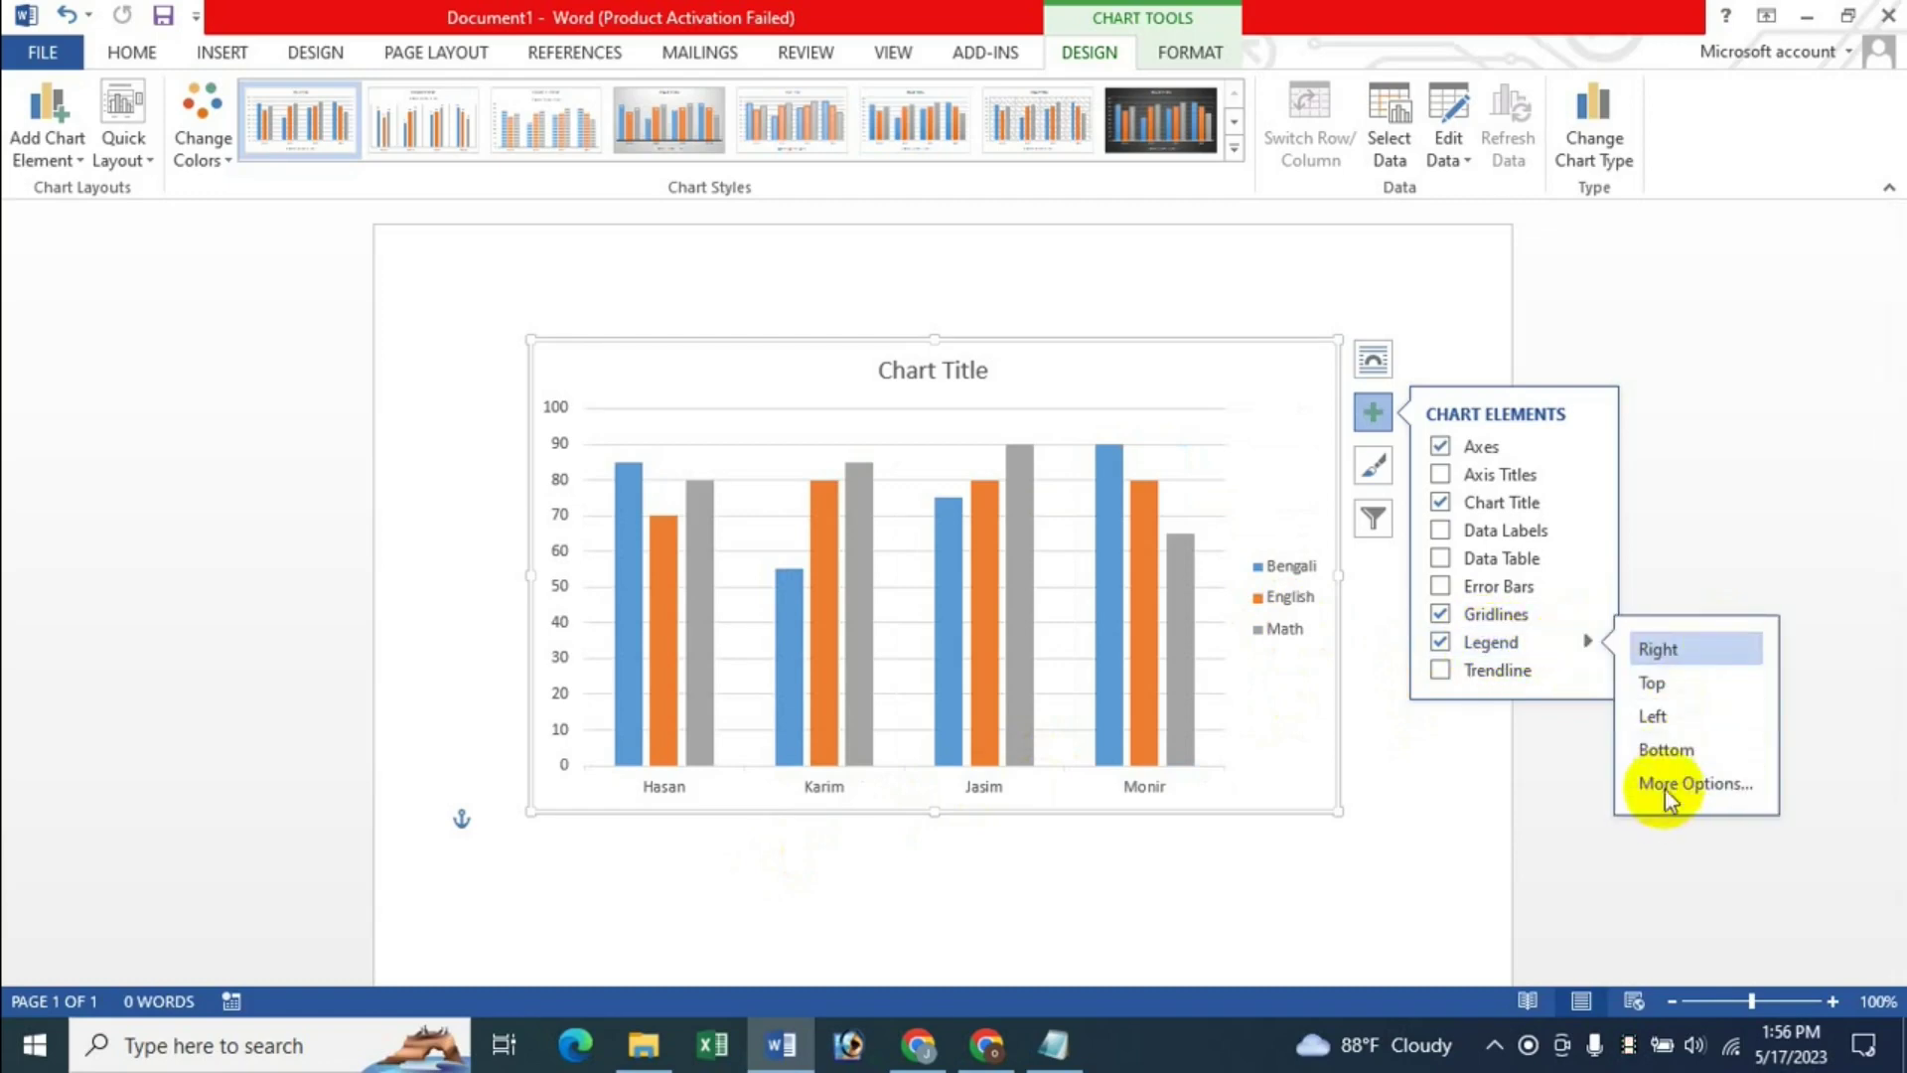
{"action": "left_click", "coordinate": [1659, 749]}
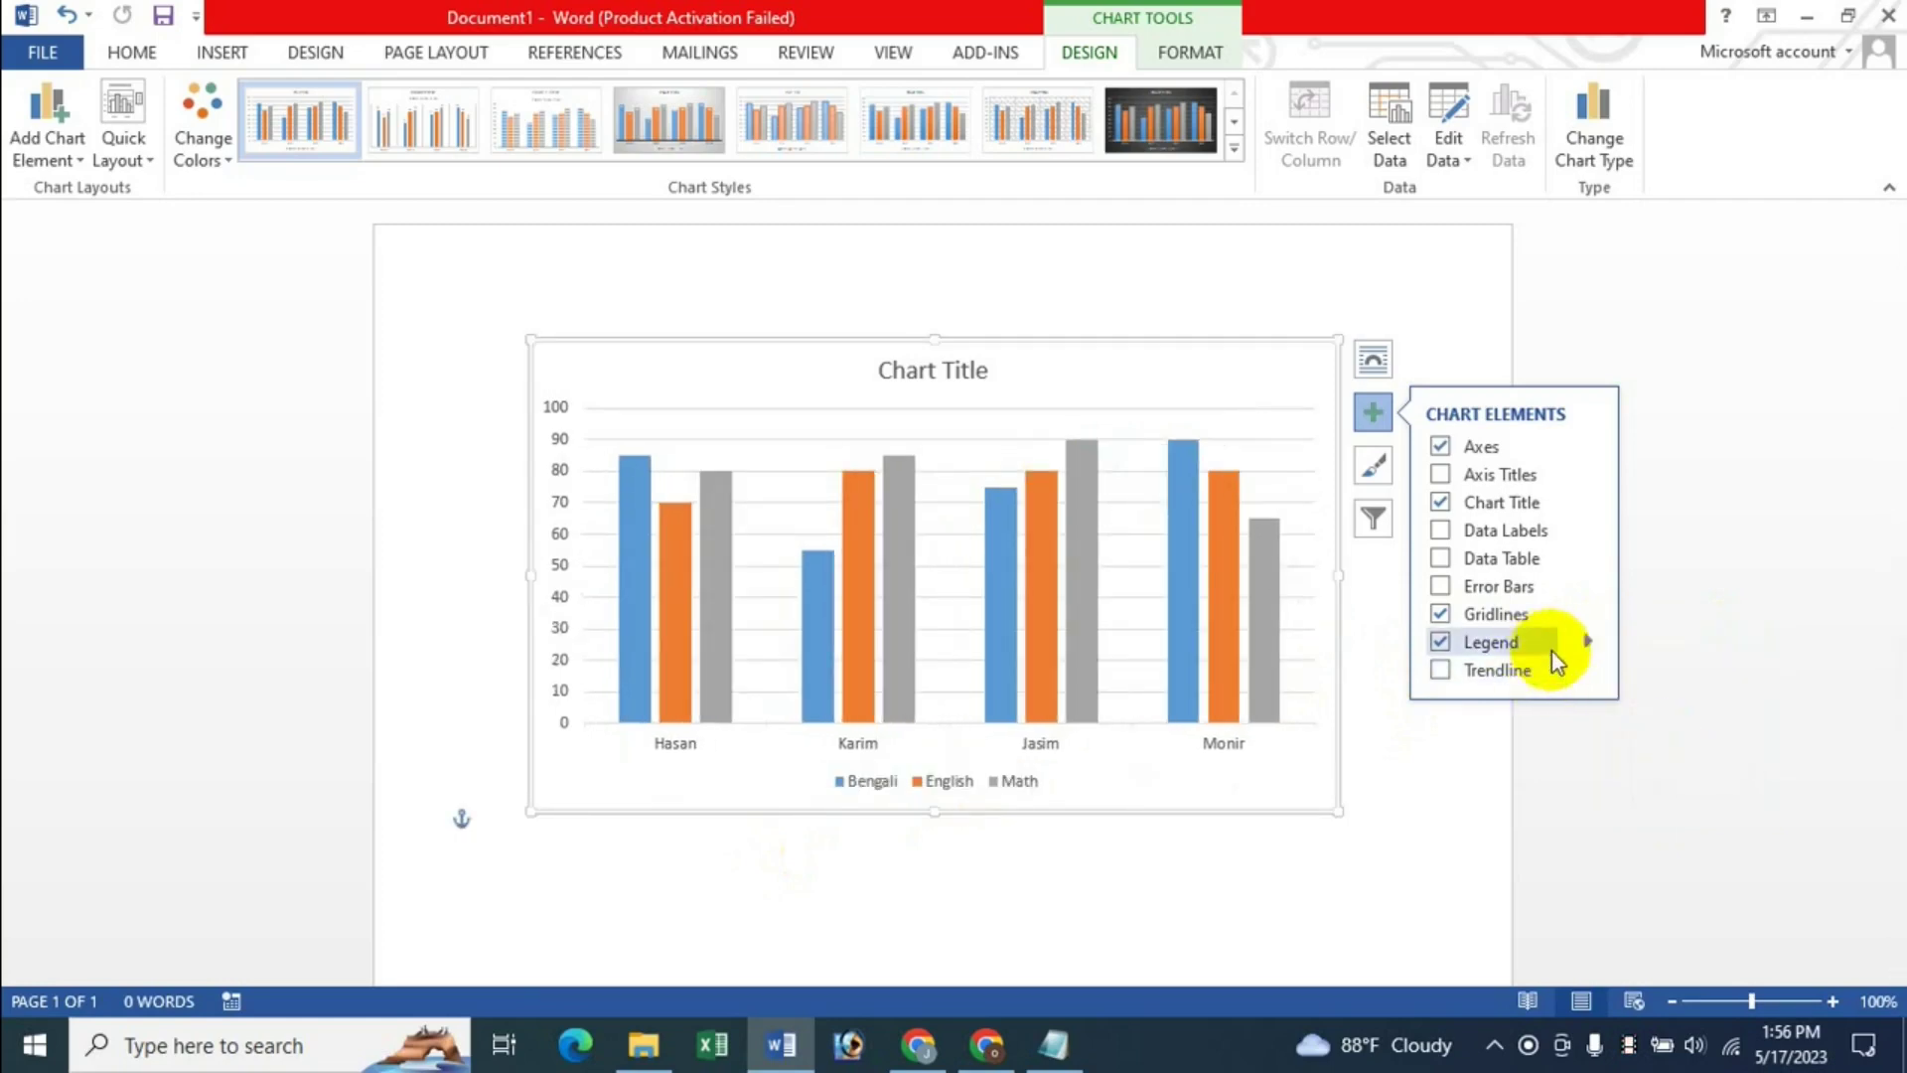
{"action": "left_click", "coordinate": [1587, 645]}
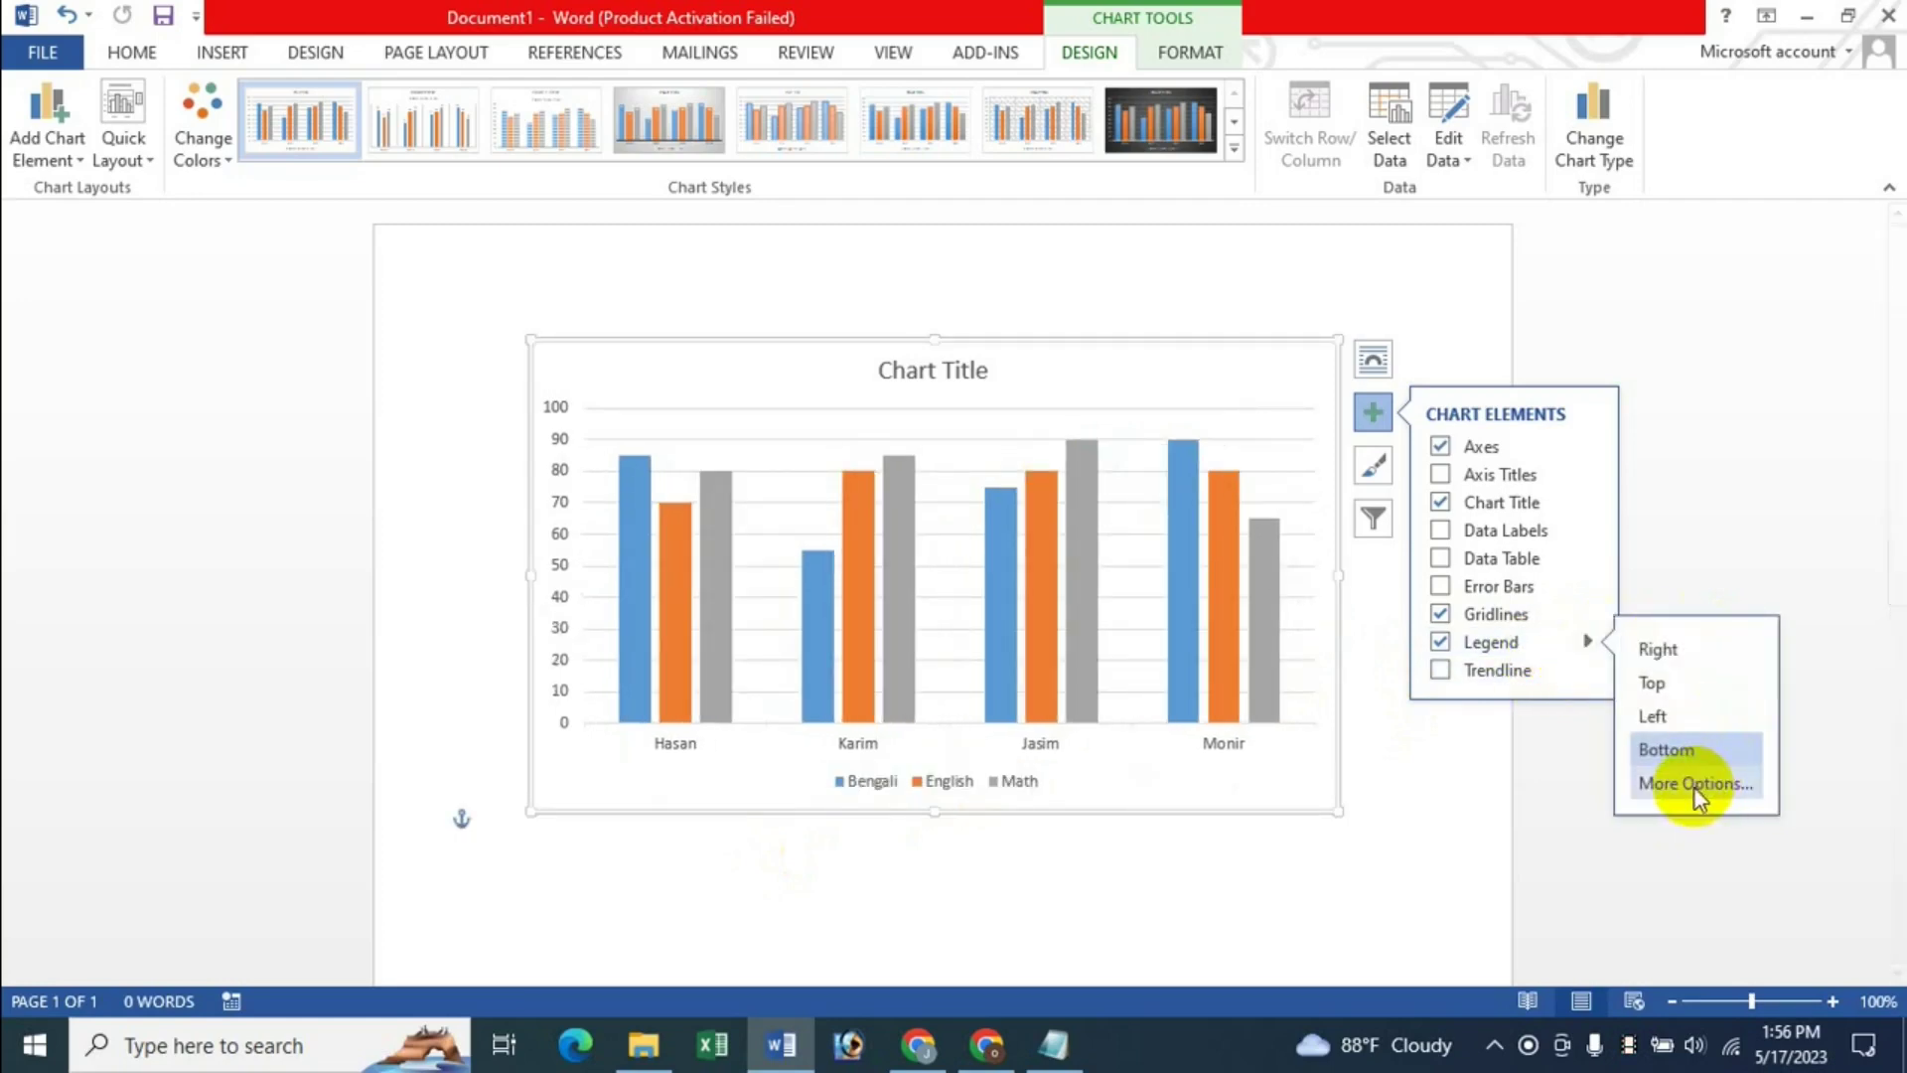
{"action": "left_click", "coordinate": [1695, 789]}
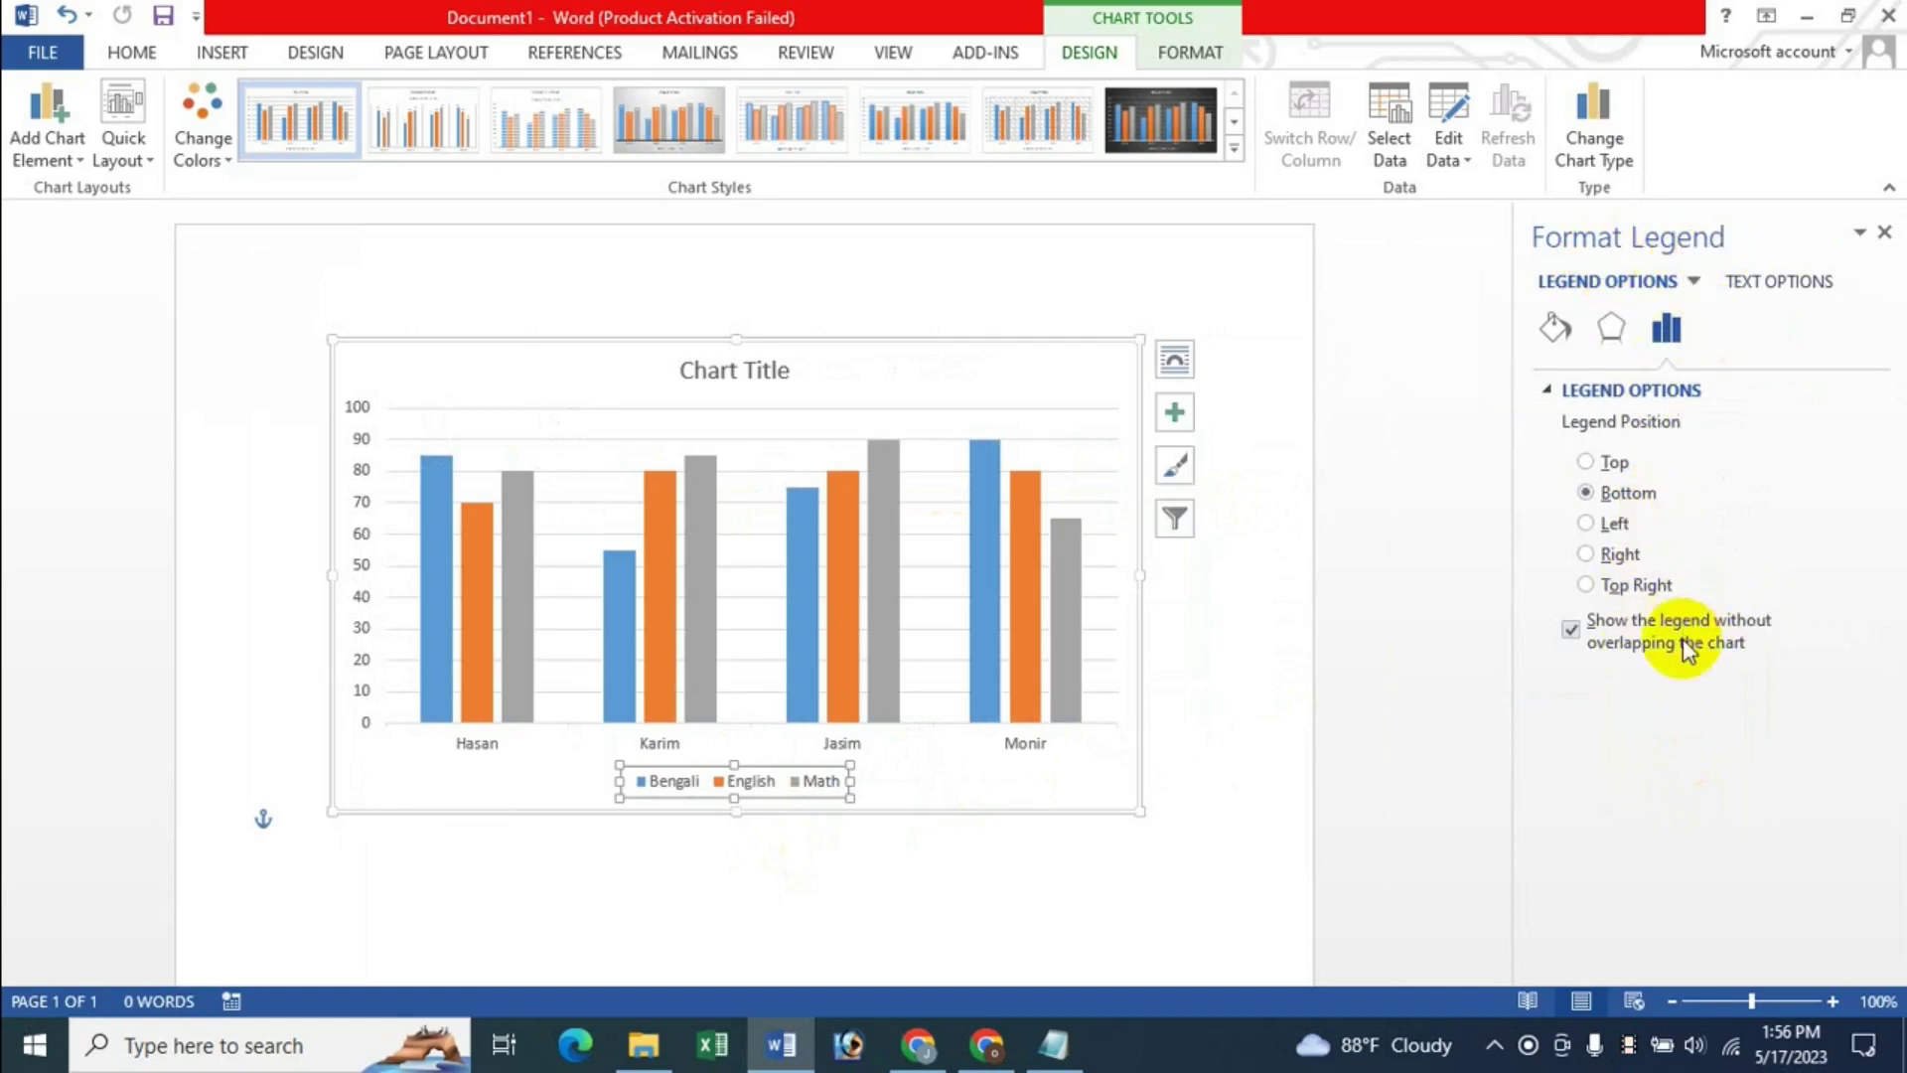
- Give the legend a gold radial gradient fill after trying Pattern fill, then close Format Legend
{"action": "left_click", "coordinate": [1555, 333]}
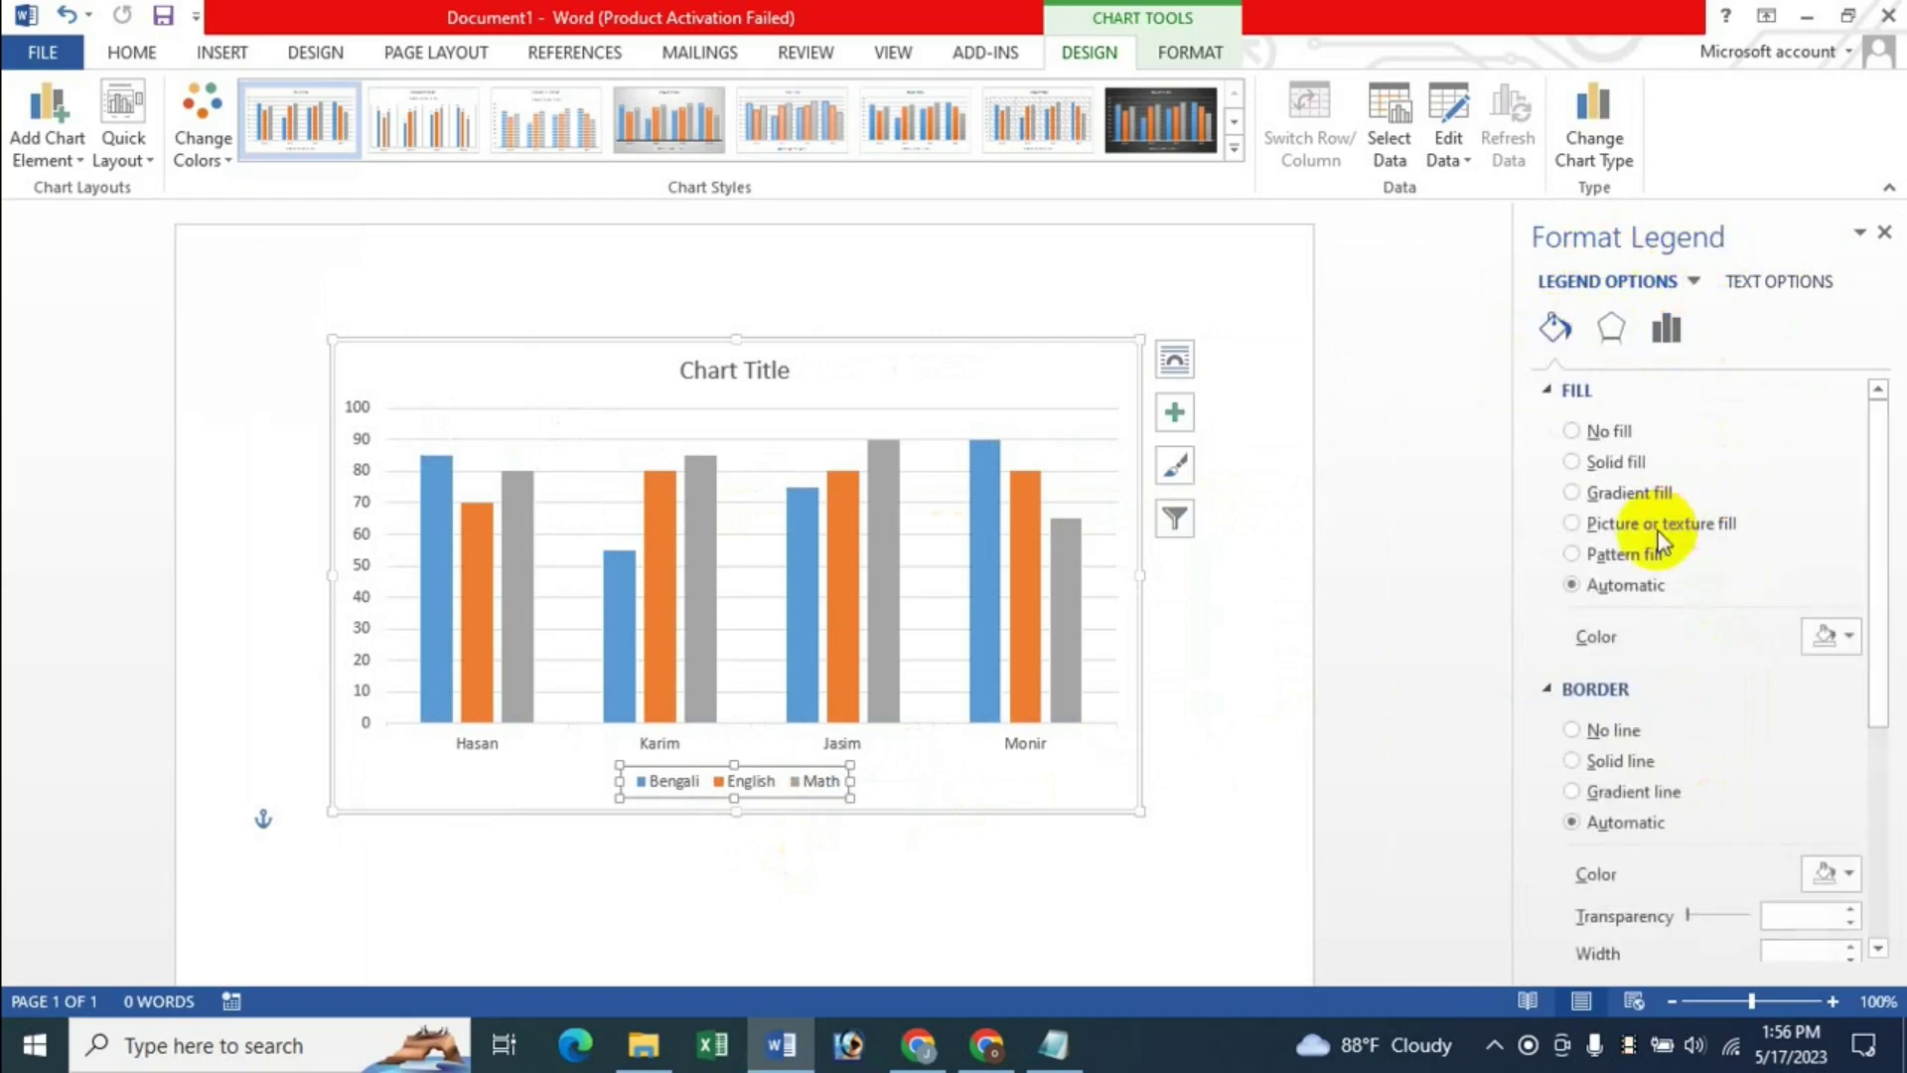
{"action": "left_click", "coordinate": [1577, 557]}
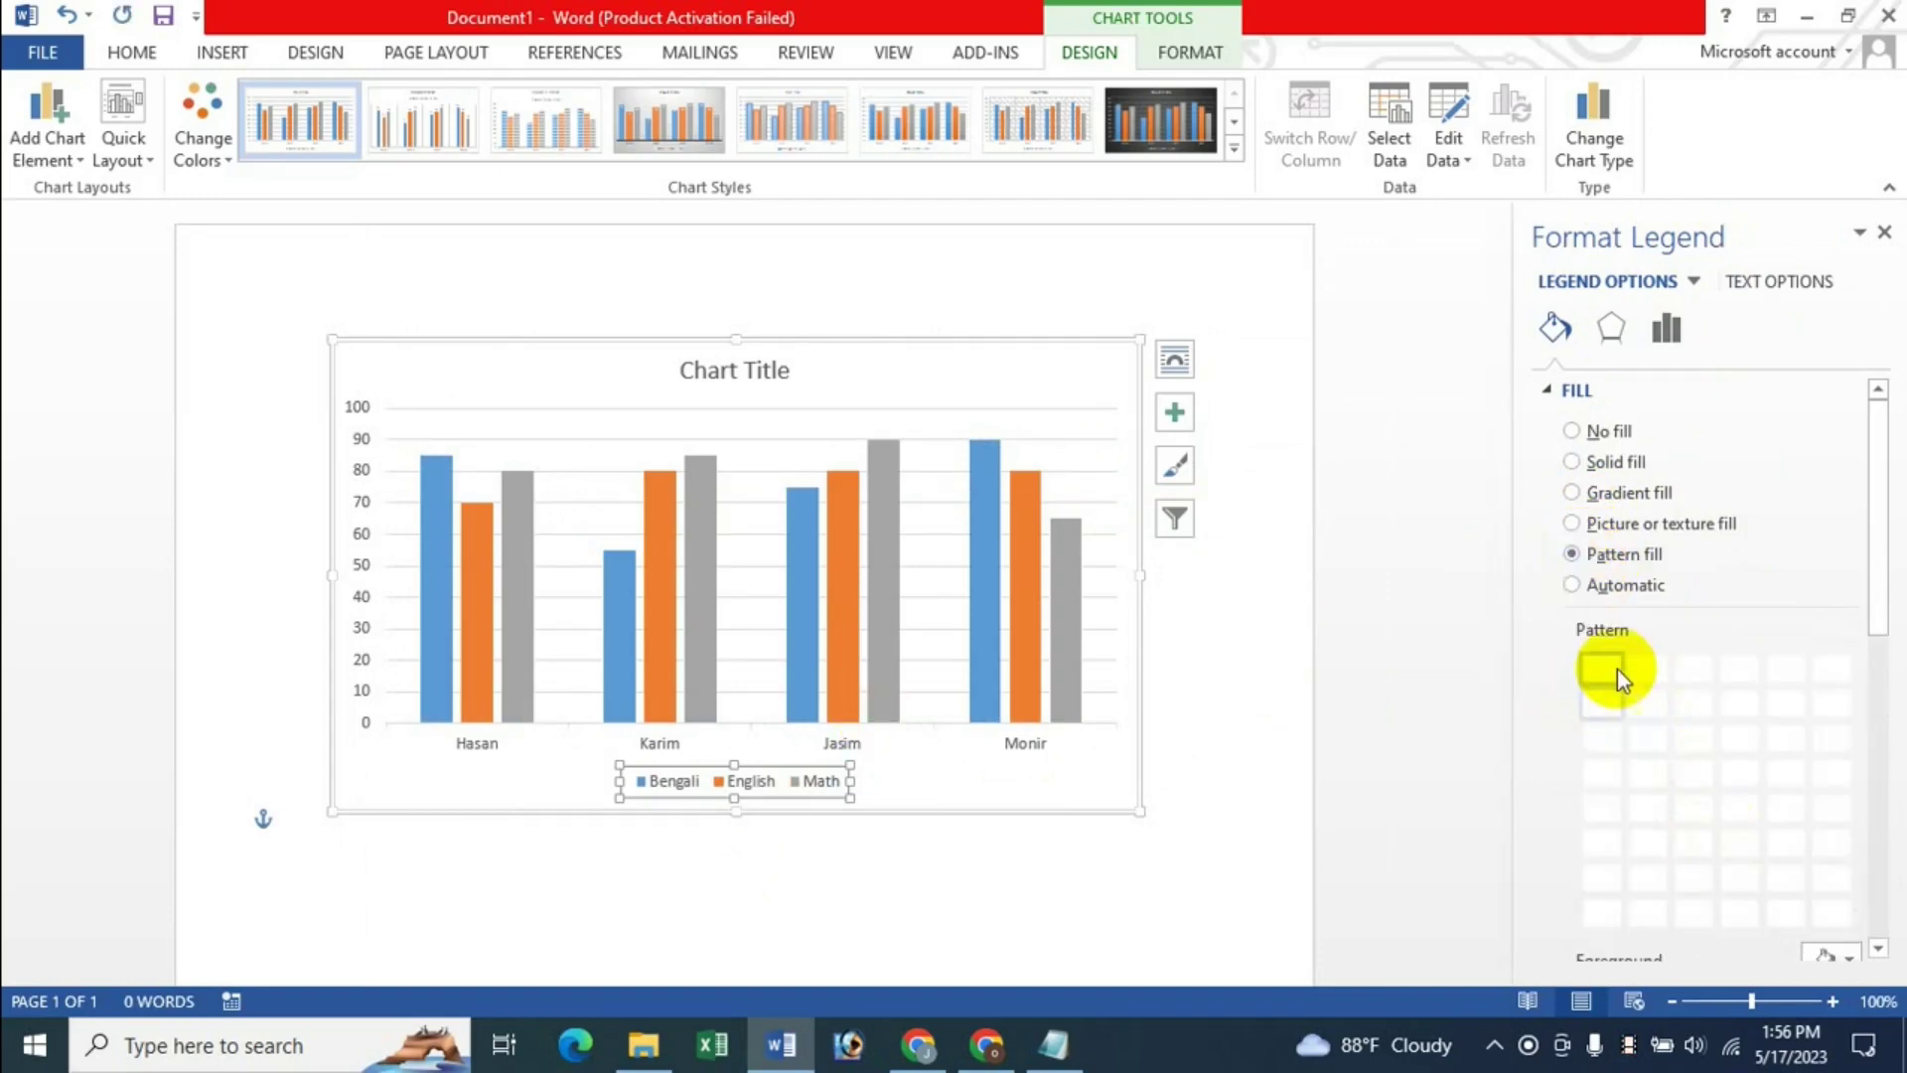
{"action": "left_click", "coordinate": [1574, 494]}
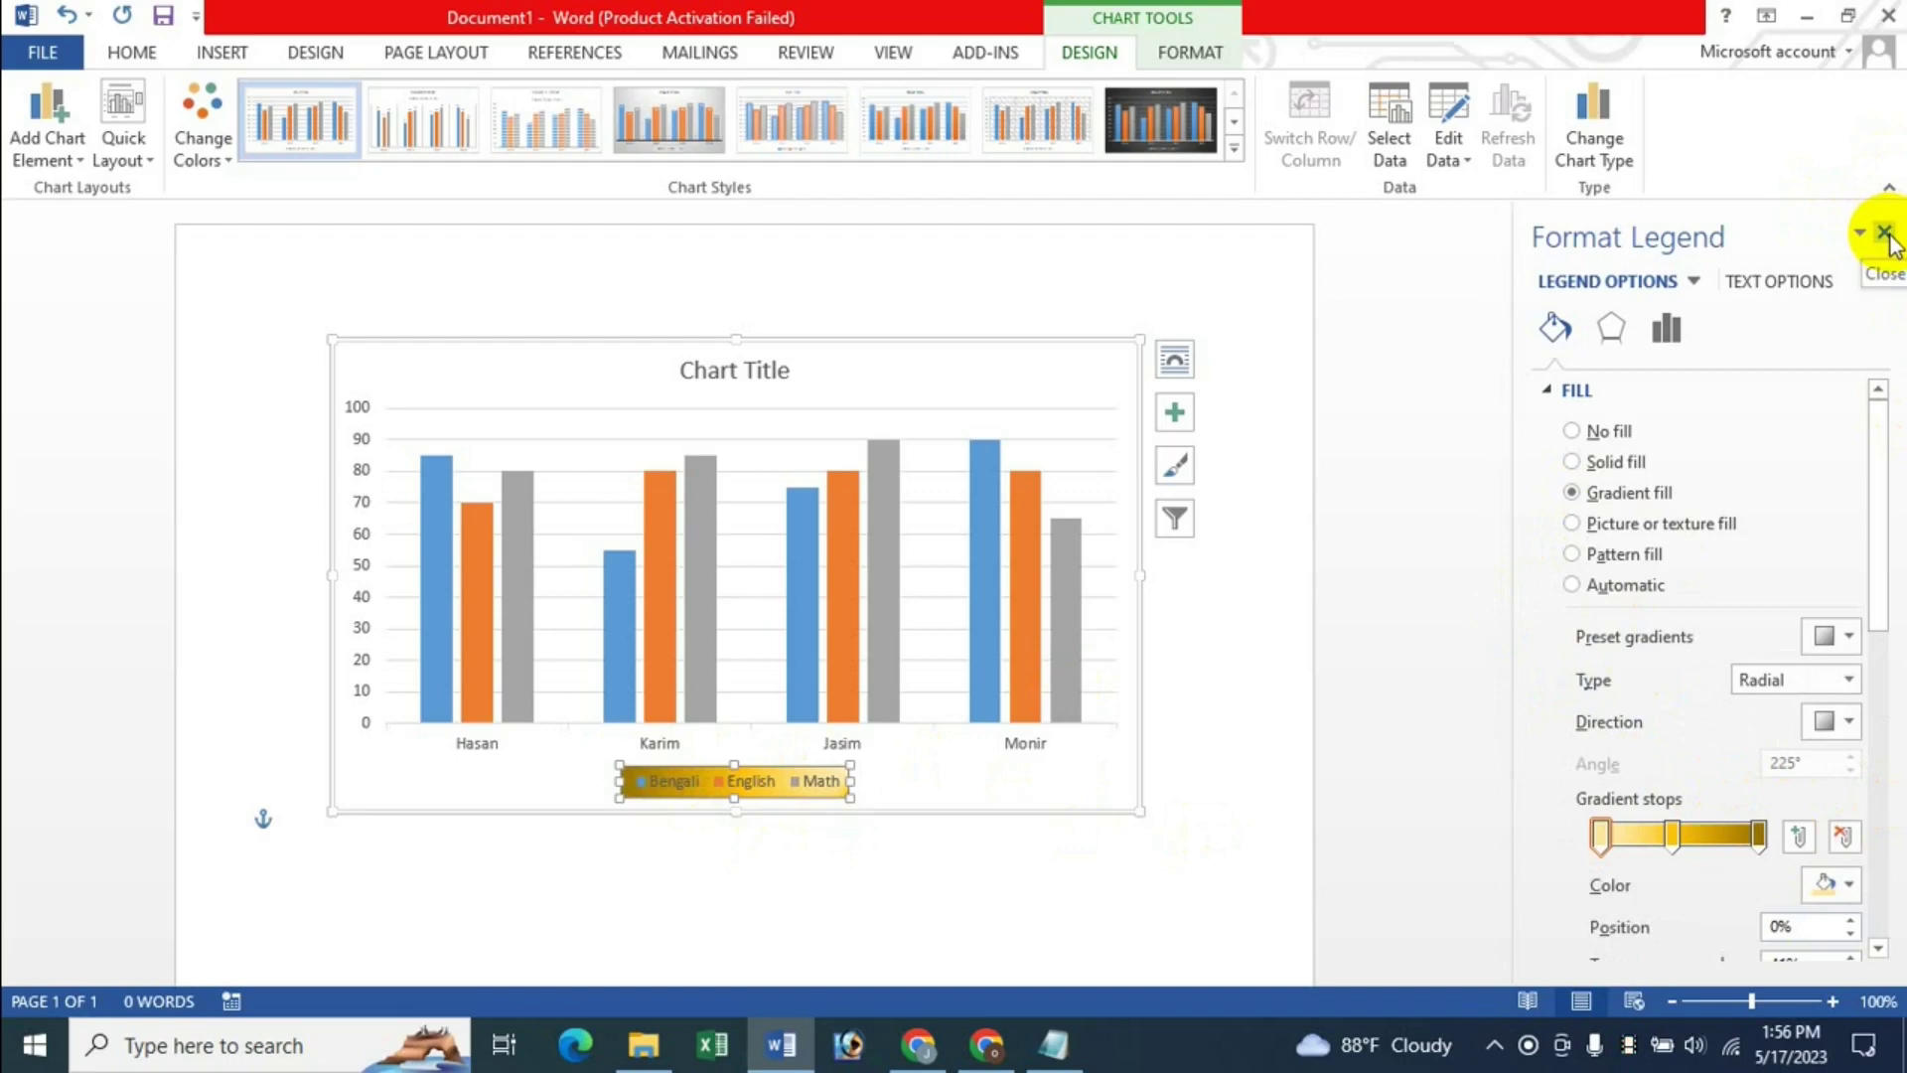
{"action": "left_click", "coordinate": [1890, 235]}
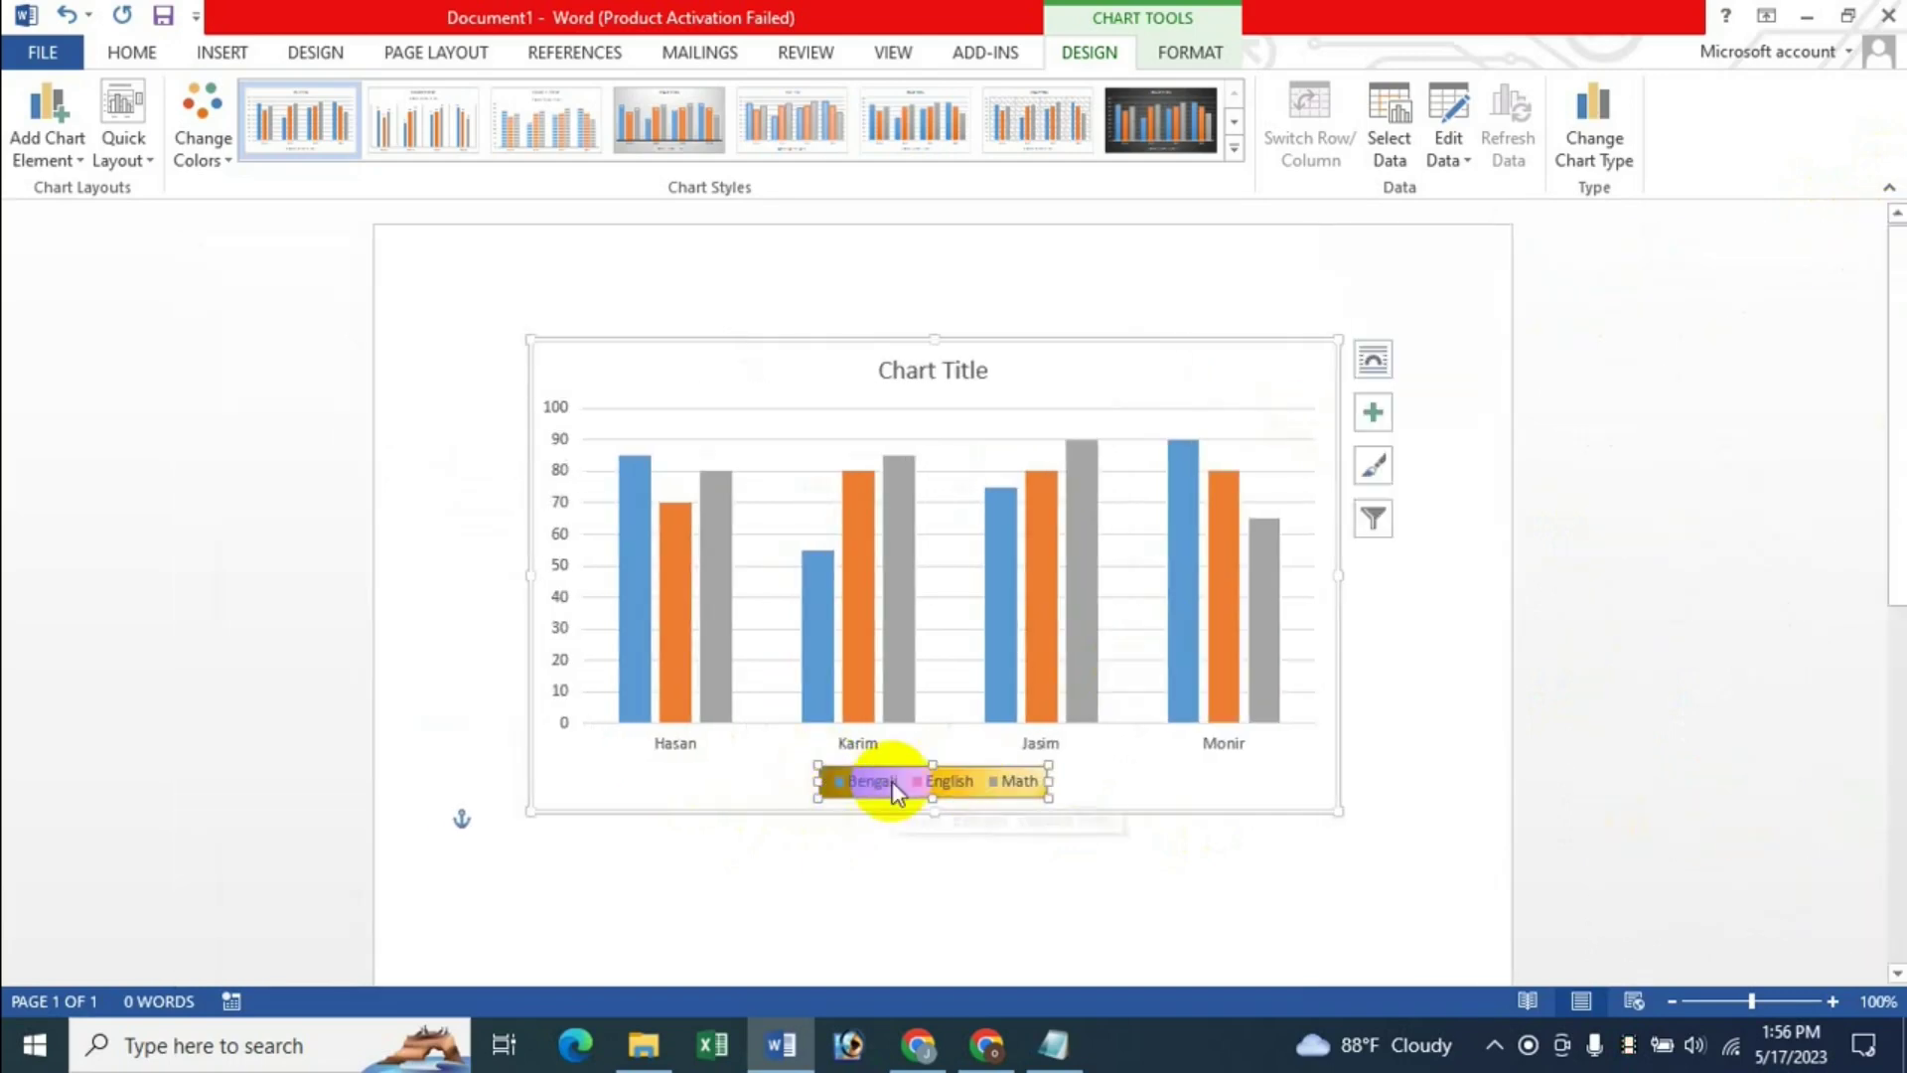
- Select Chart Title from the chart-element list and open then close its formatting pane
{"action": "left_click", "coordinate": [1190, 52]}
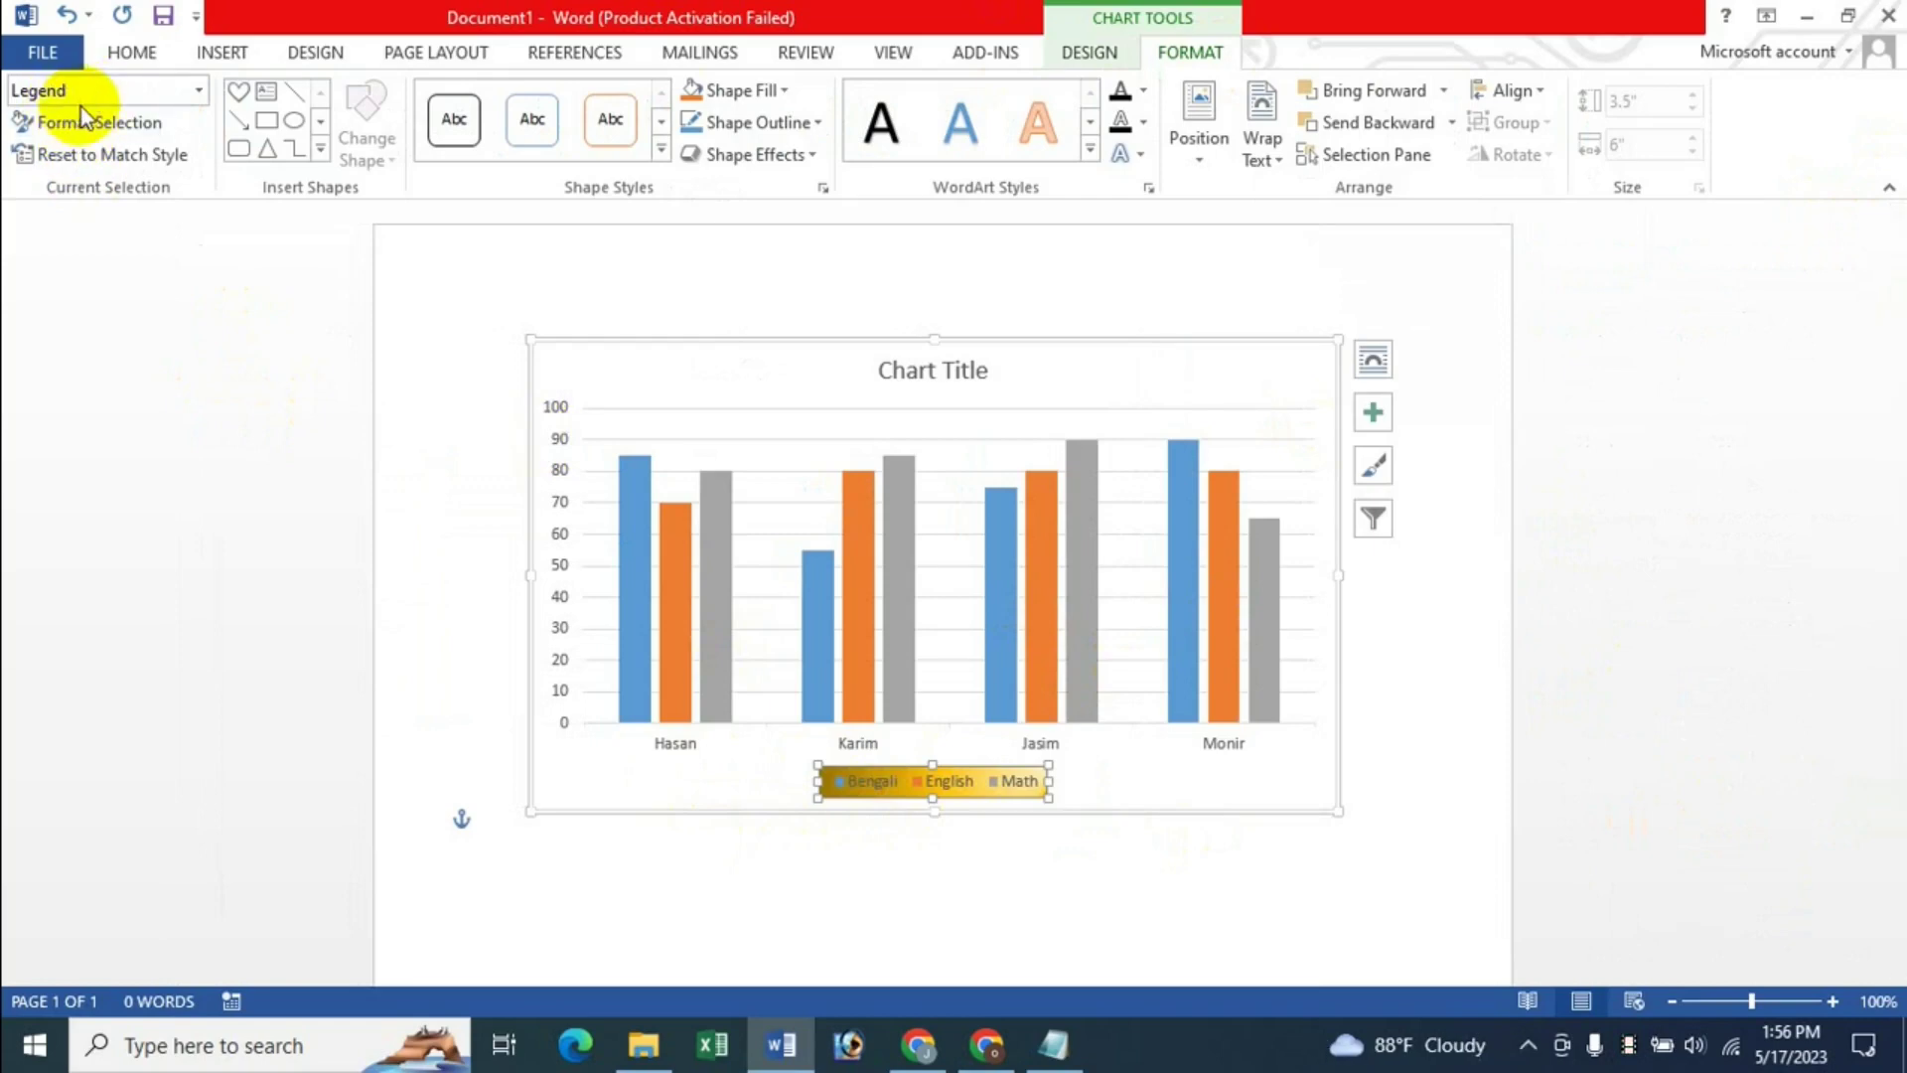
{"action": "left_click", "coordinate": [203, 96]}
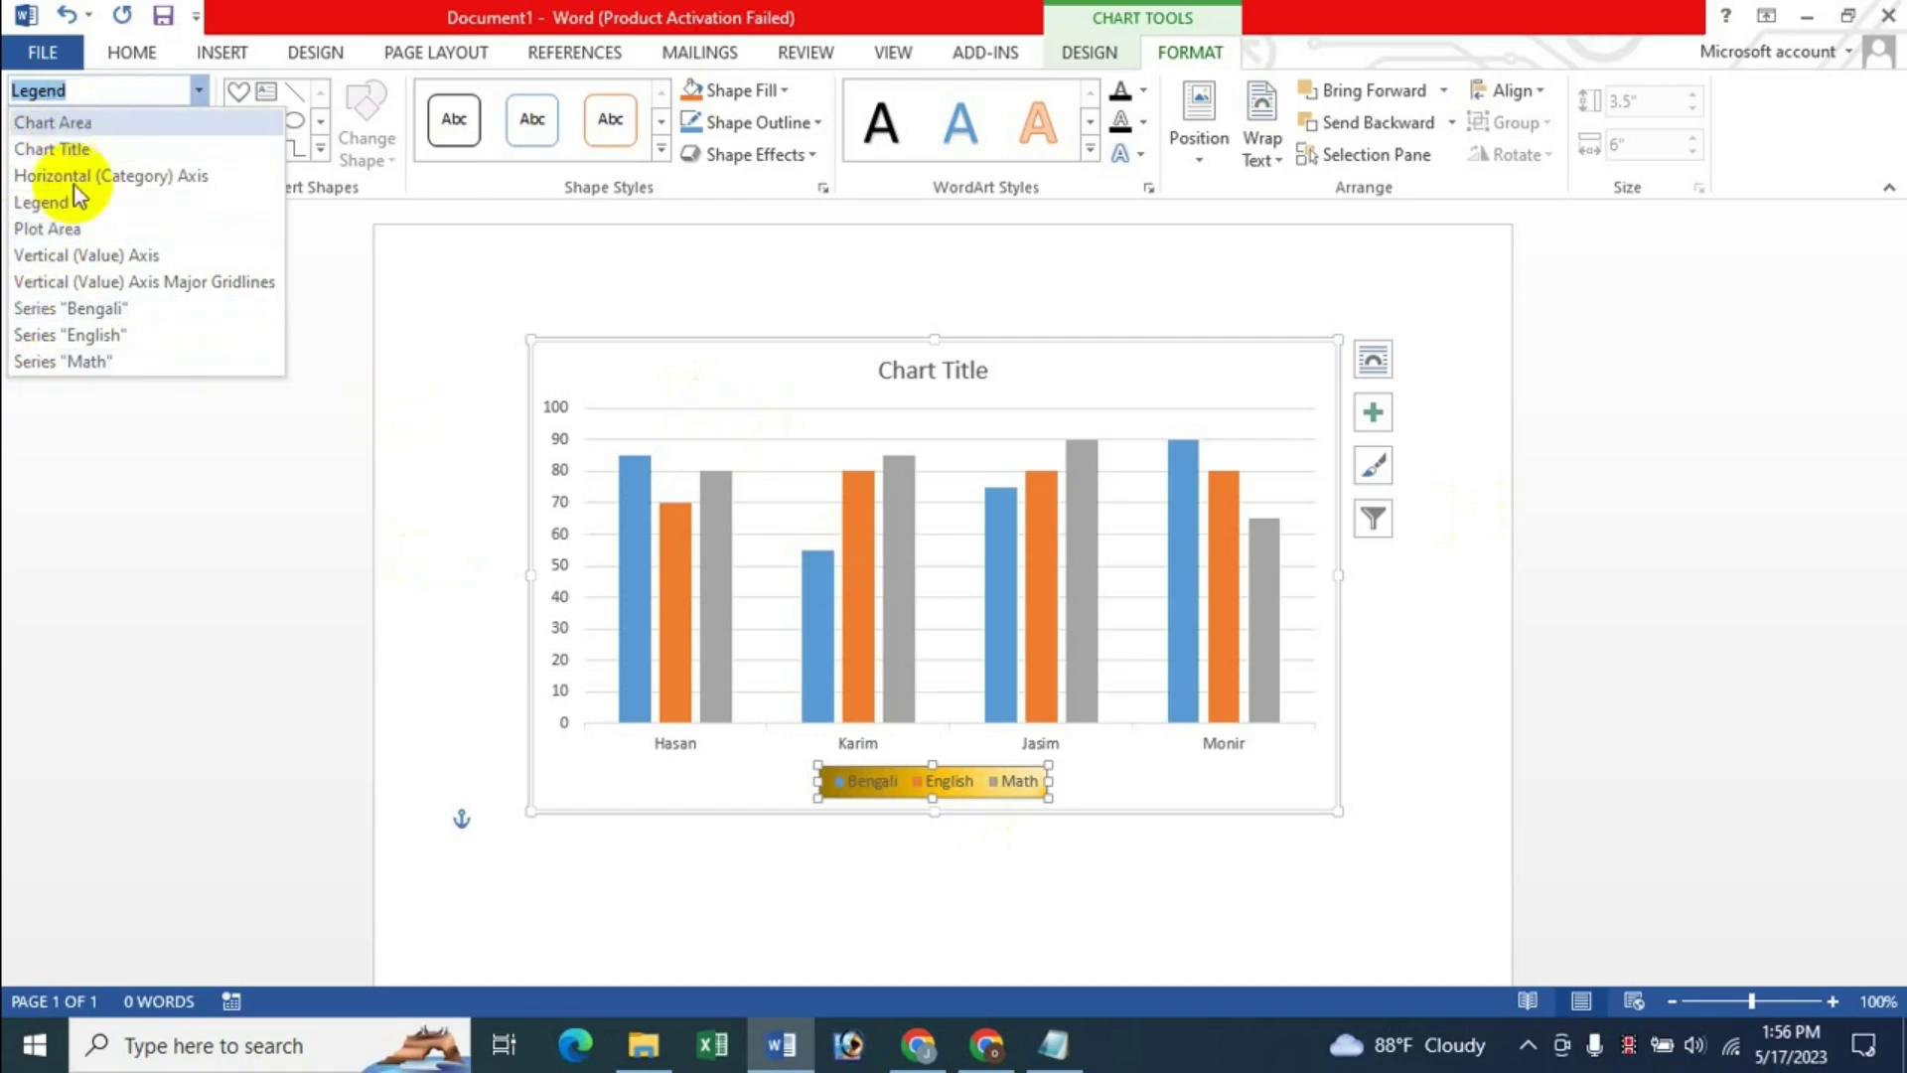
{"action": "left_click", "coordinate": [87, 151]}
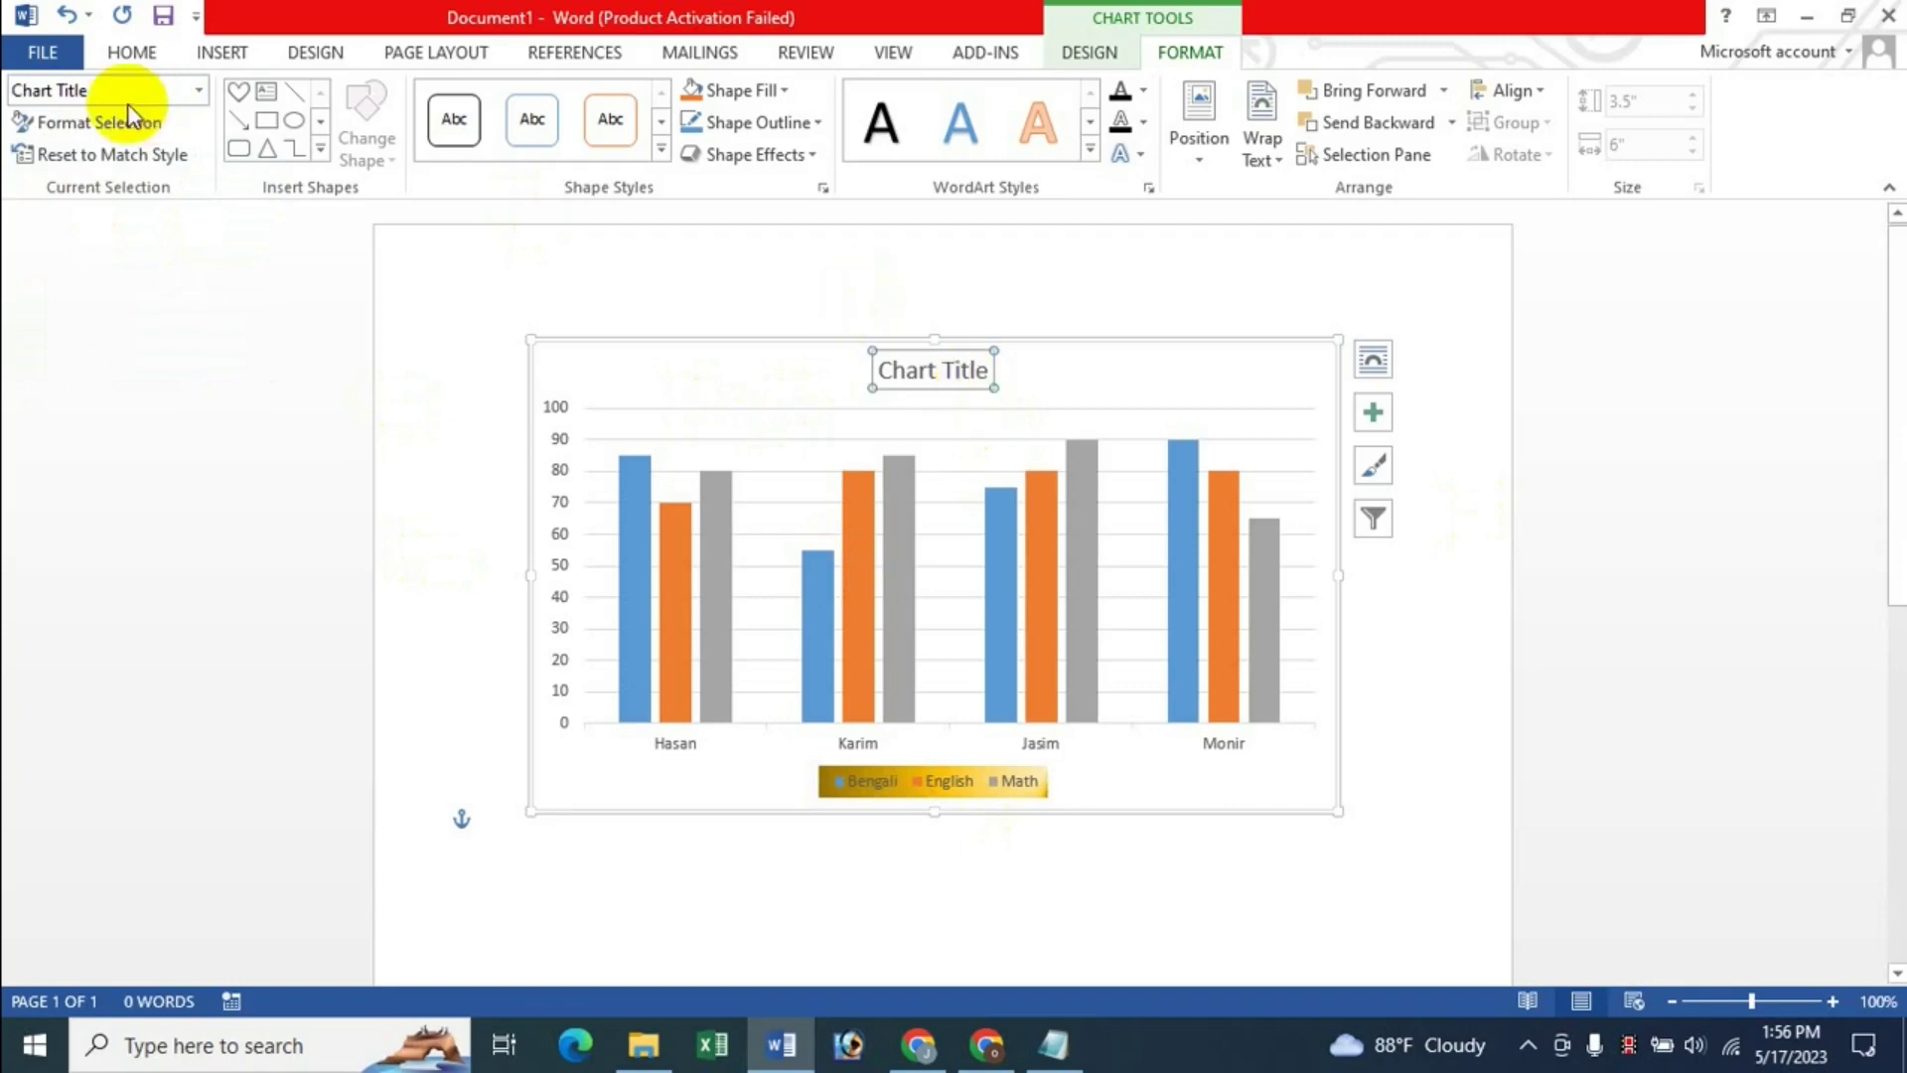
{"action": "left_click", "coordinate": [109, 122]}
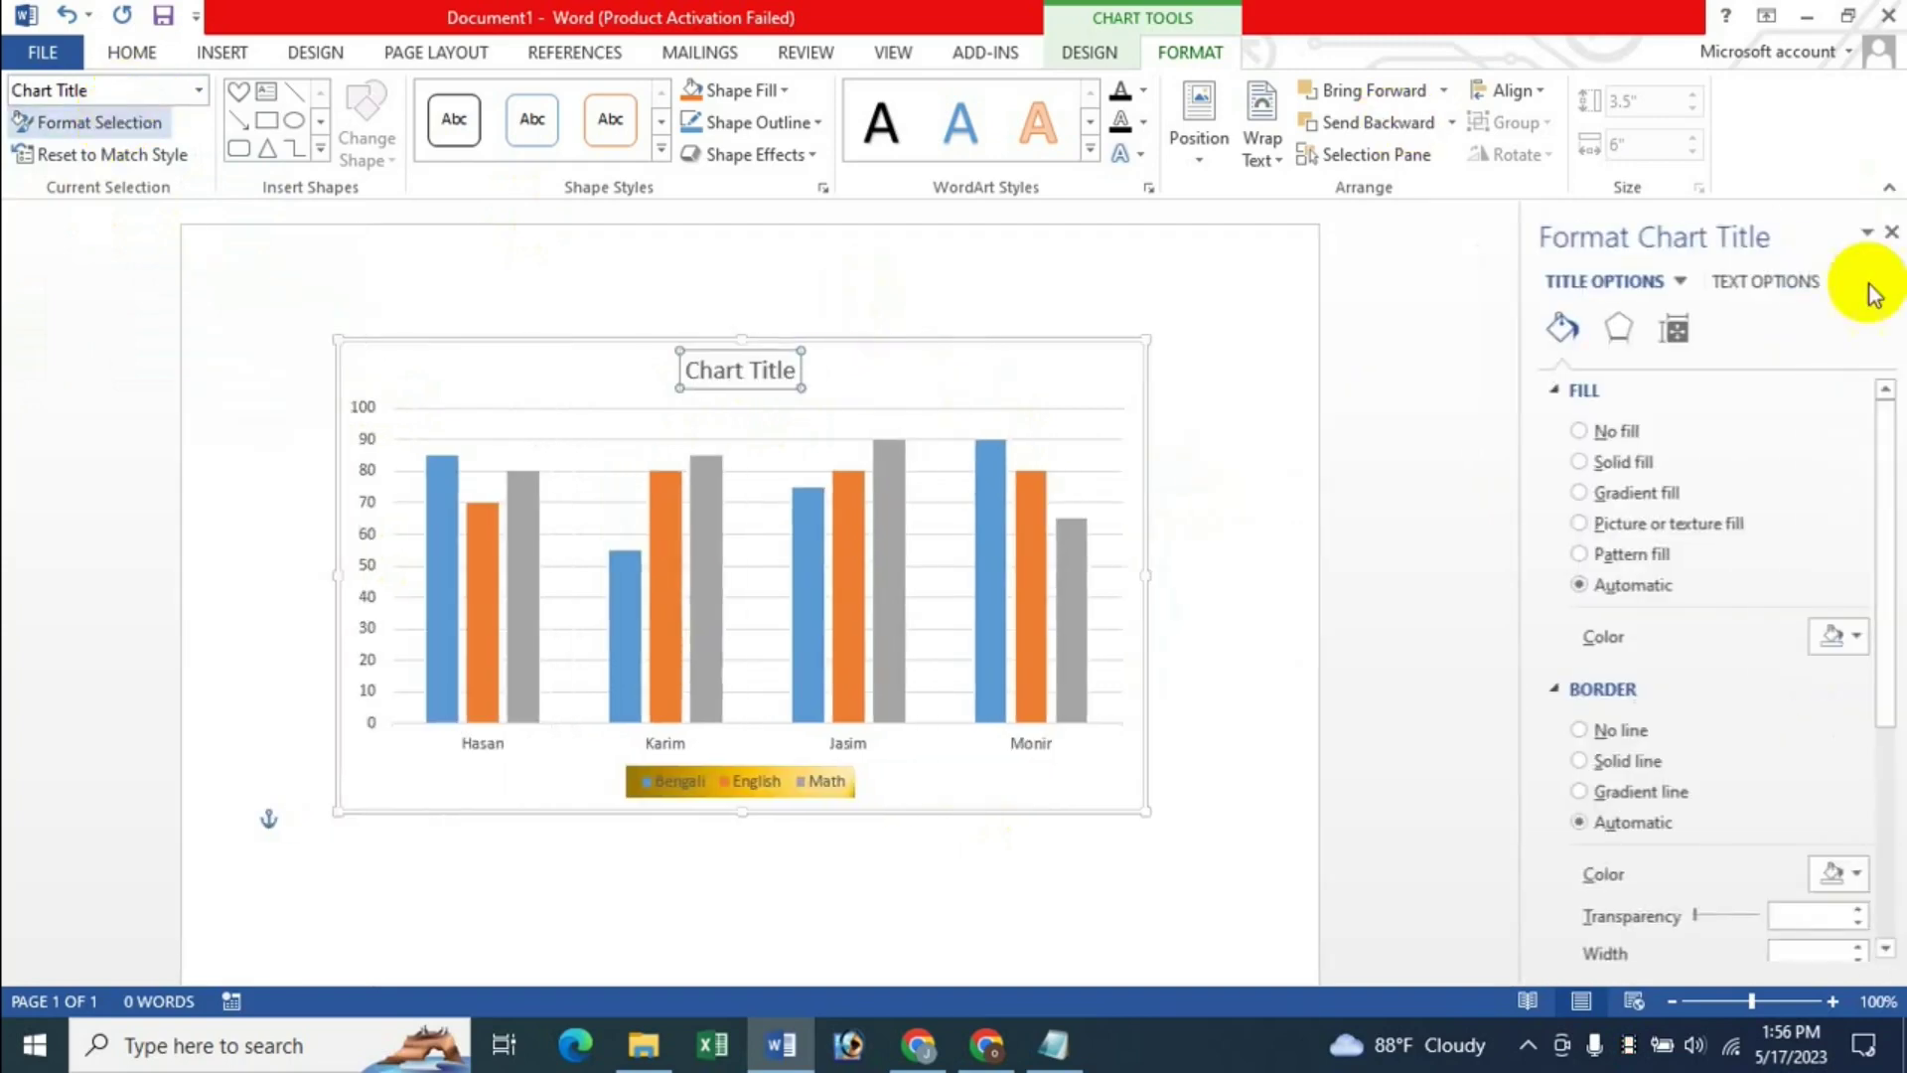
{"action": "left_click", "coordinate": [1884, 234]}
- Select Legend from the chart-element list and open then close its formatting pane
{"action": "left_click", "coordinate": [199, 90]}
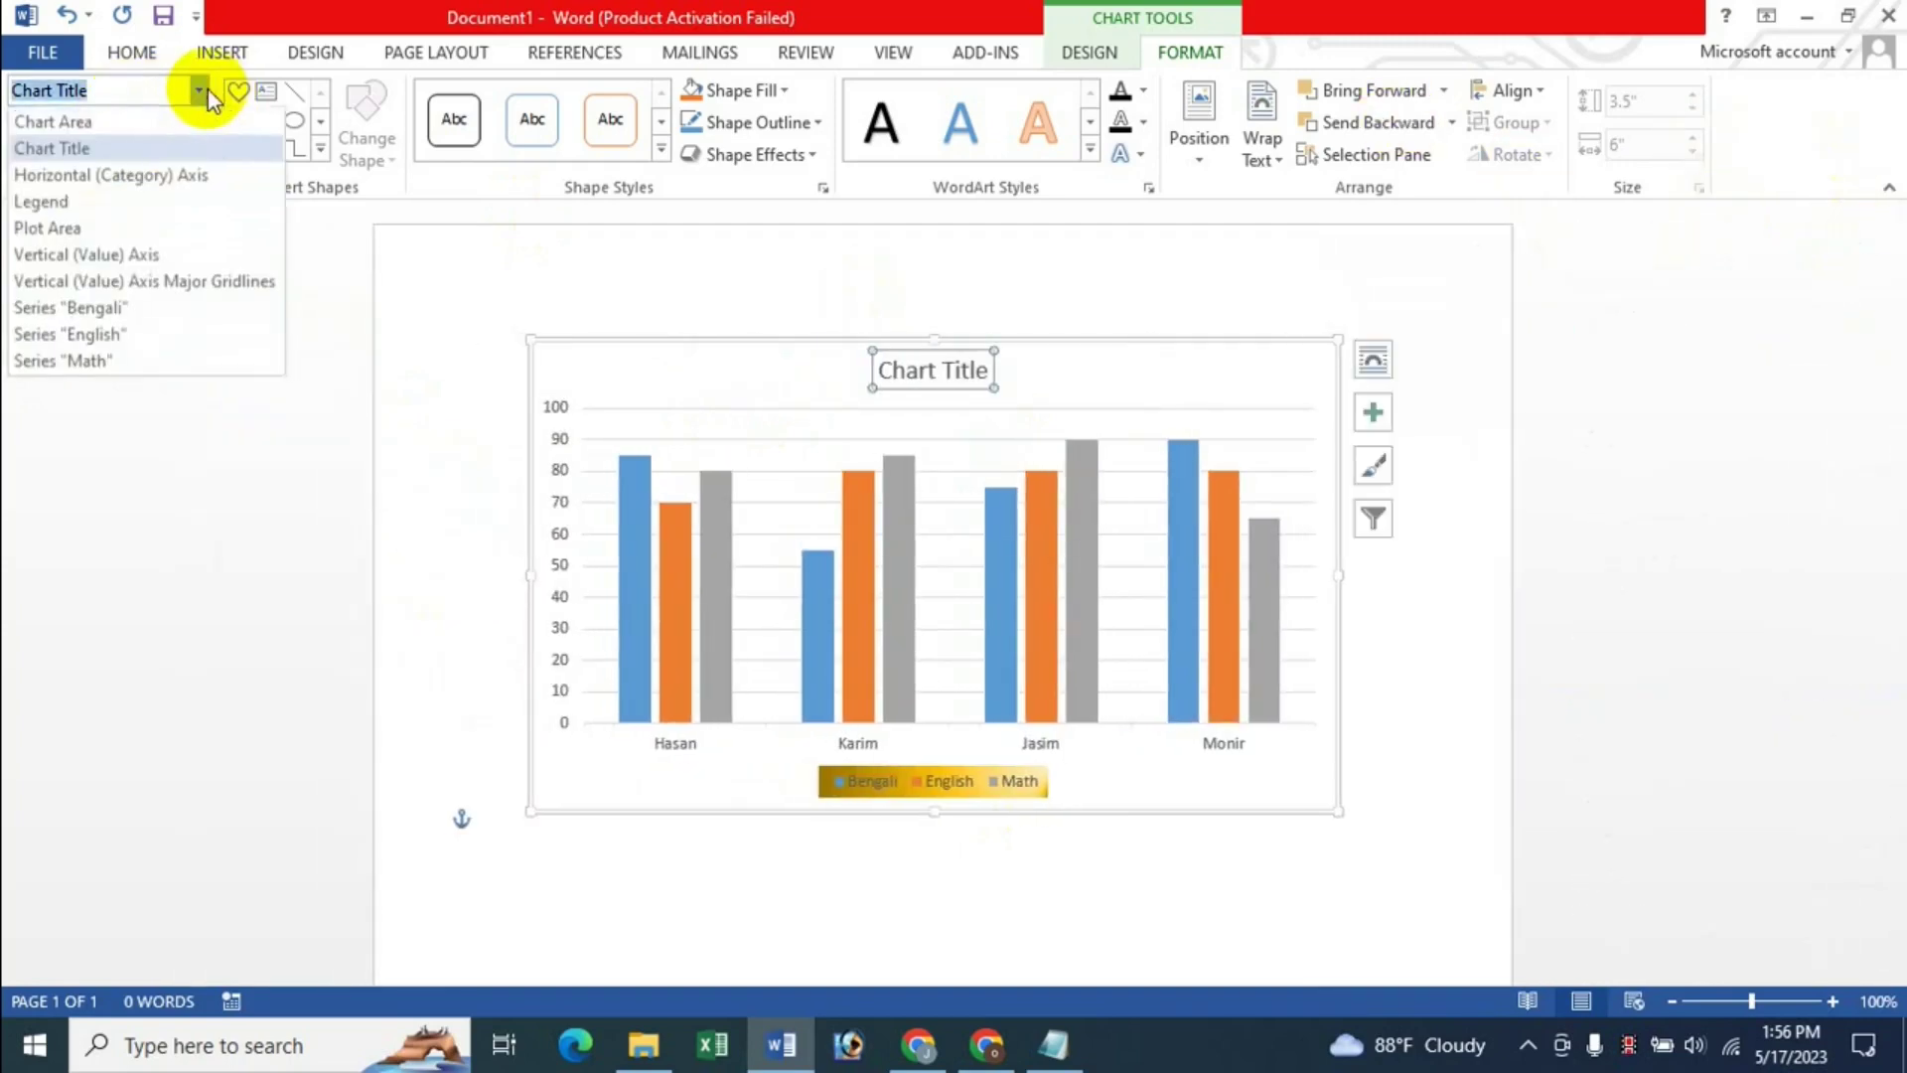
{"action": "left_click", "coordinate": [58, 204]}
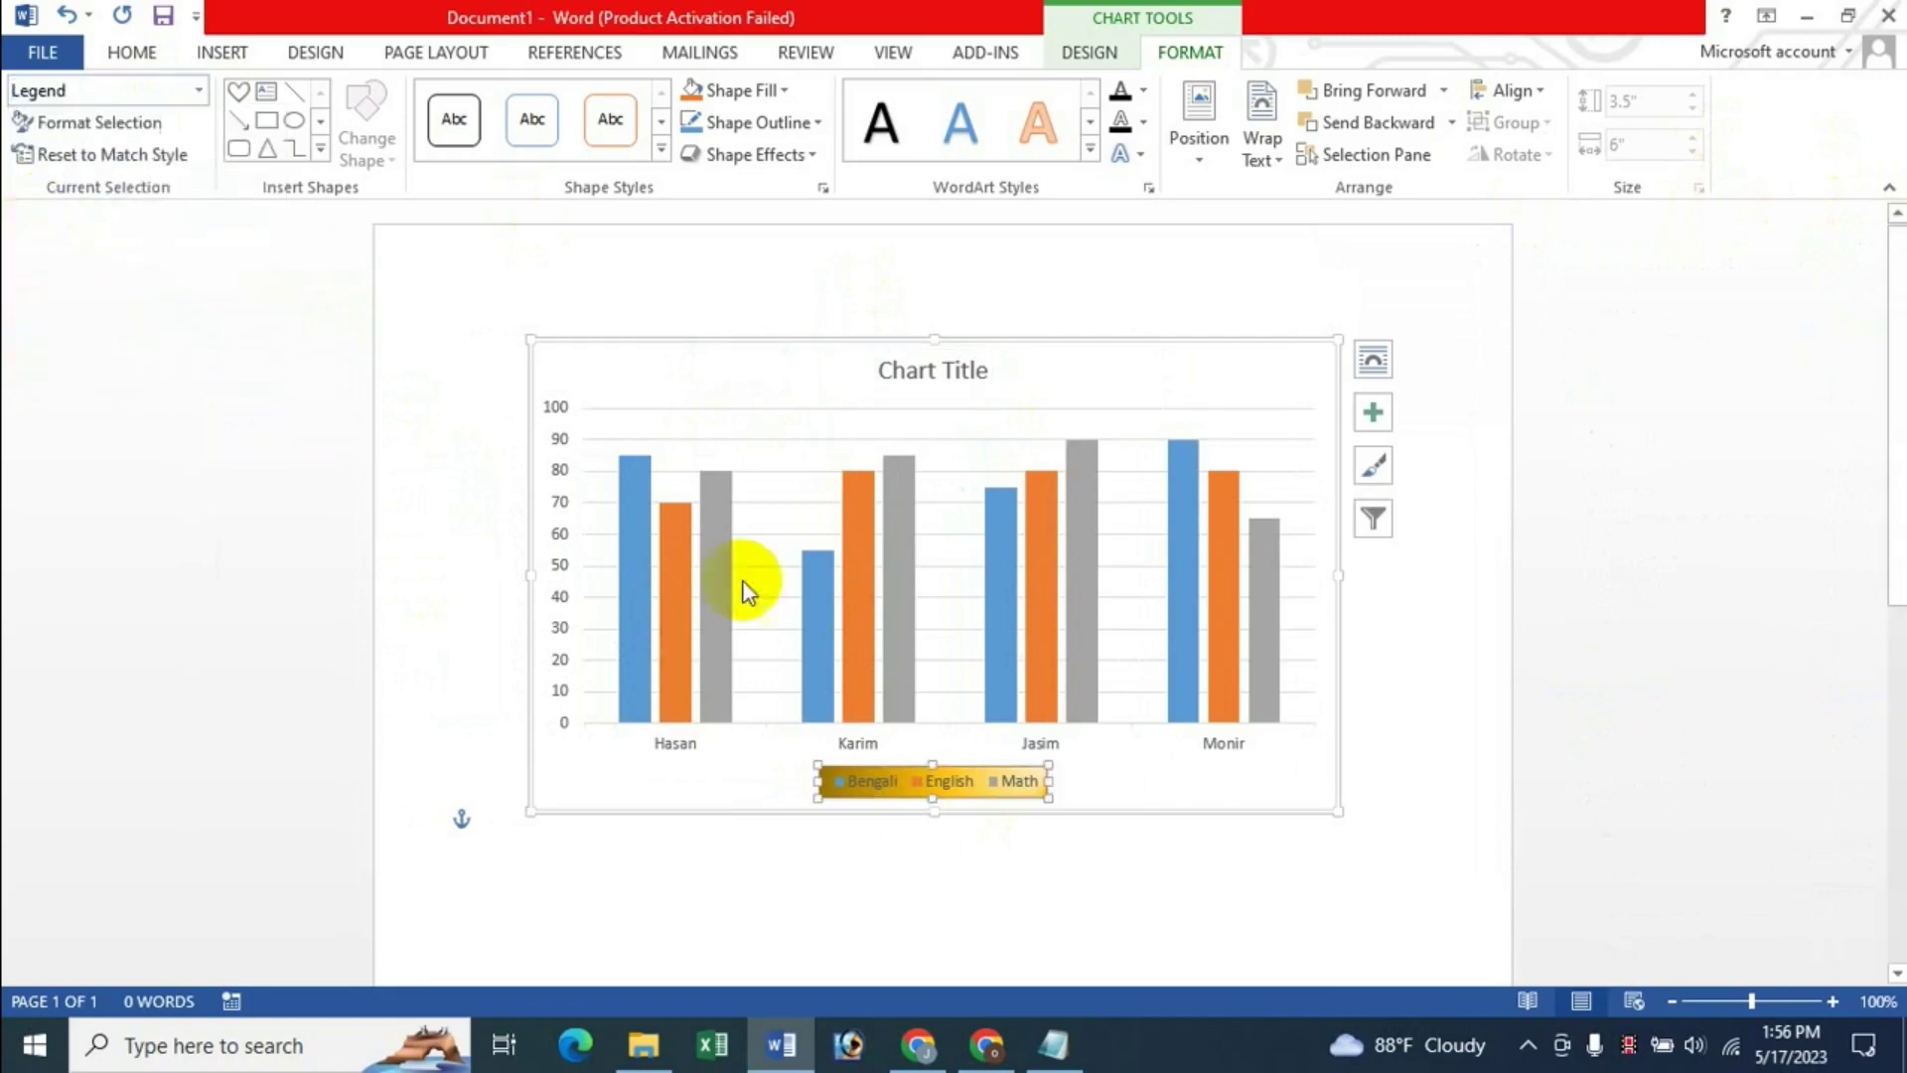
{"action": "left_click", "coordinate": [114, 124]}
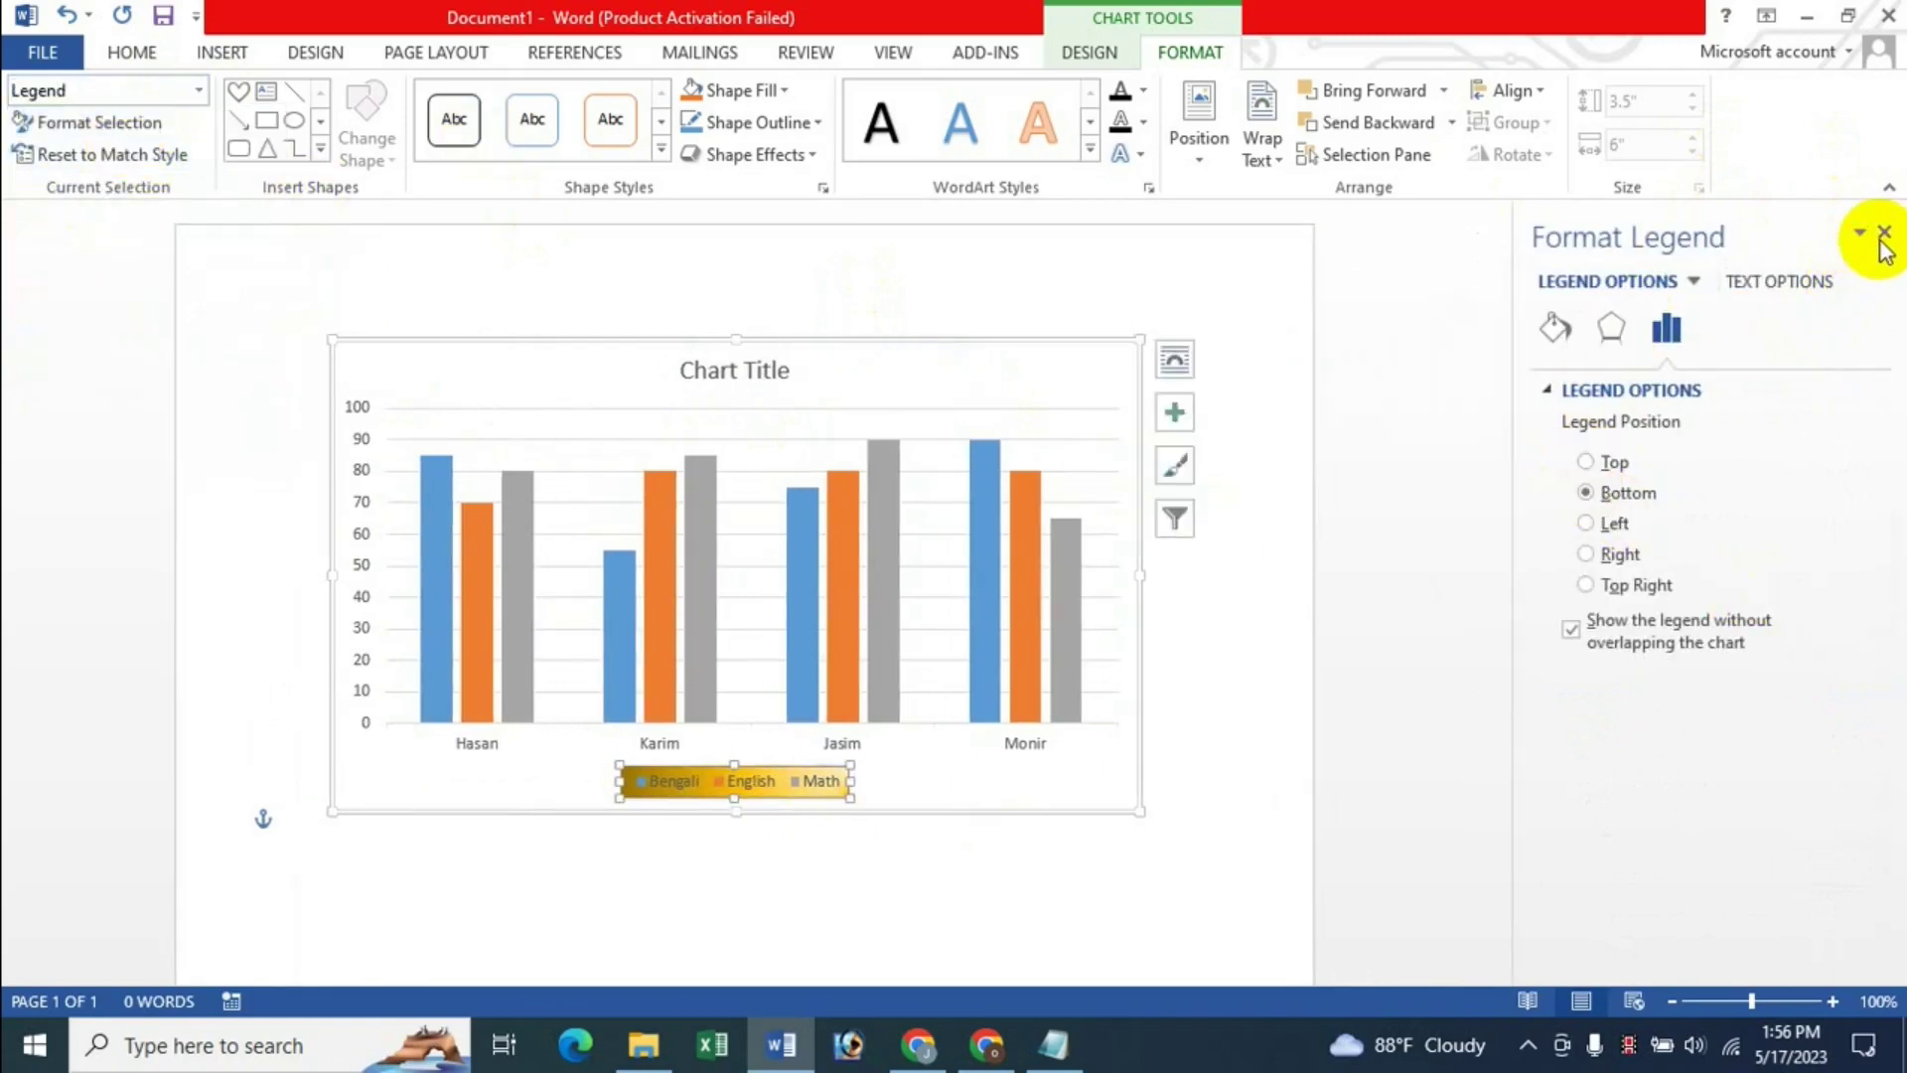
{"action": "left_click", "coordinate": [1882, 235]}
- Open Legend > More Options from the chart's + element checklist, close it, and reshow the checklist
{"action": "left_click", "coordinate": [1086, 60]}
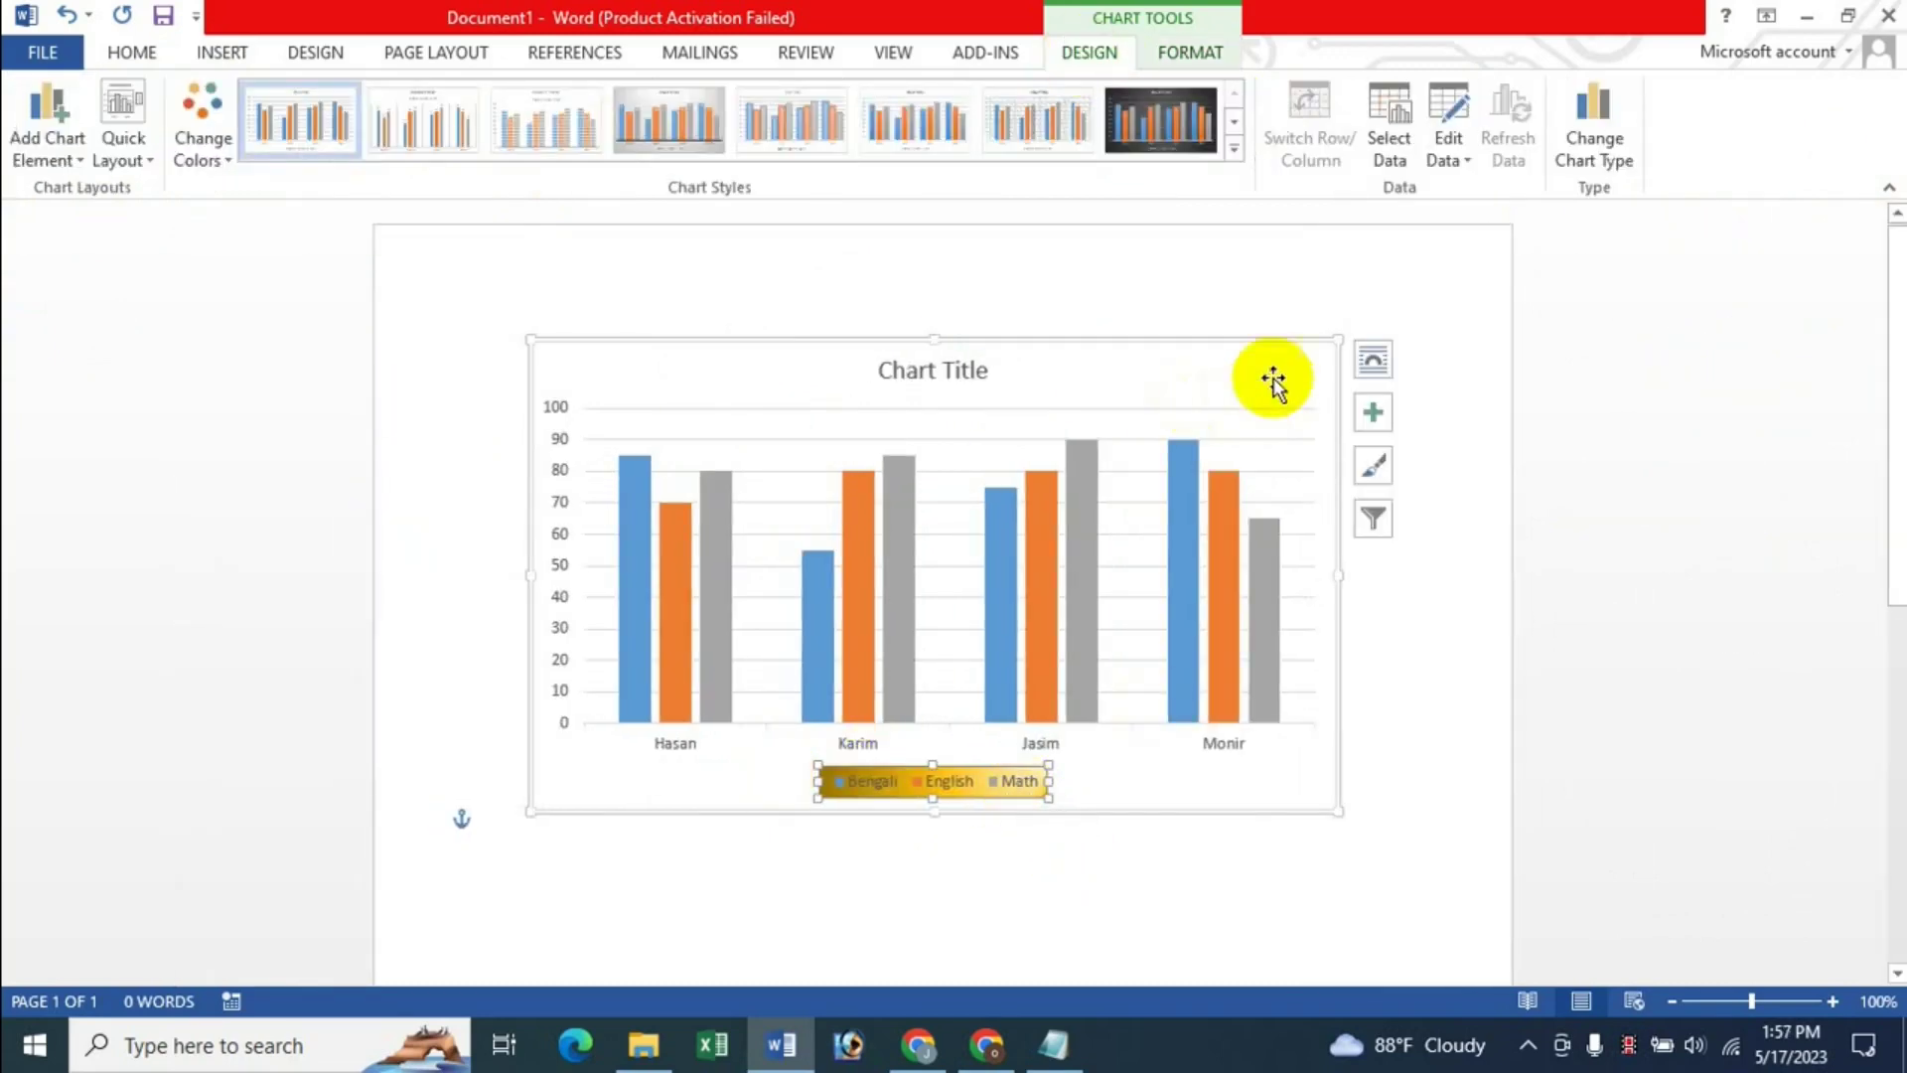
{"action": "left_click", "coordinate": [1372, 415]}
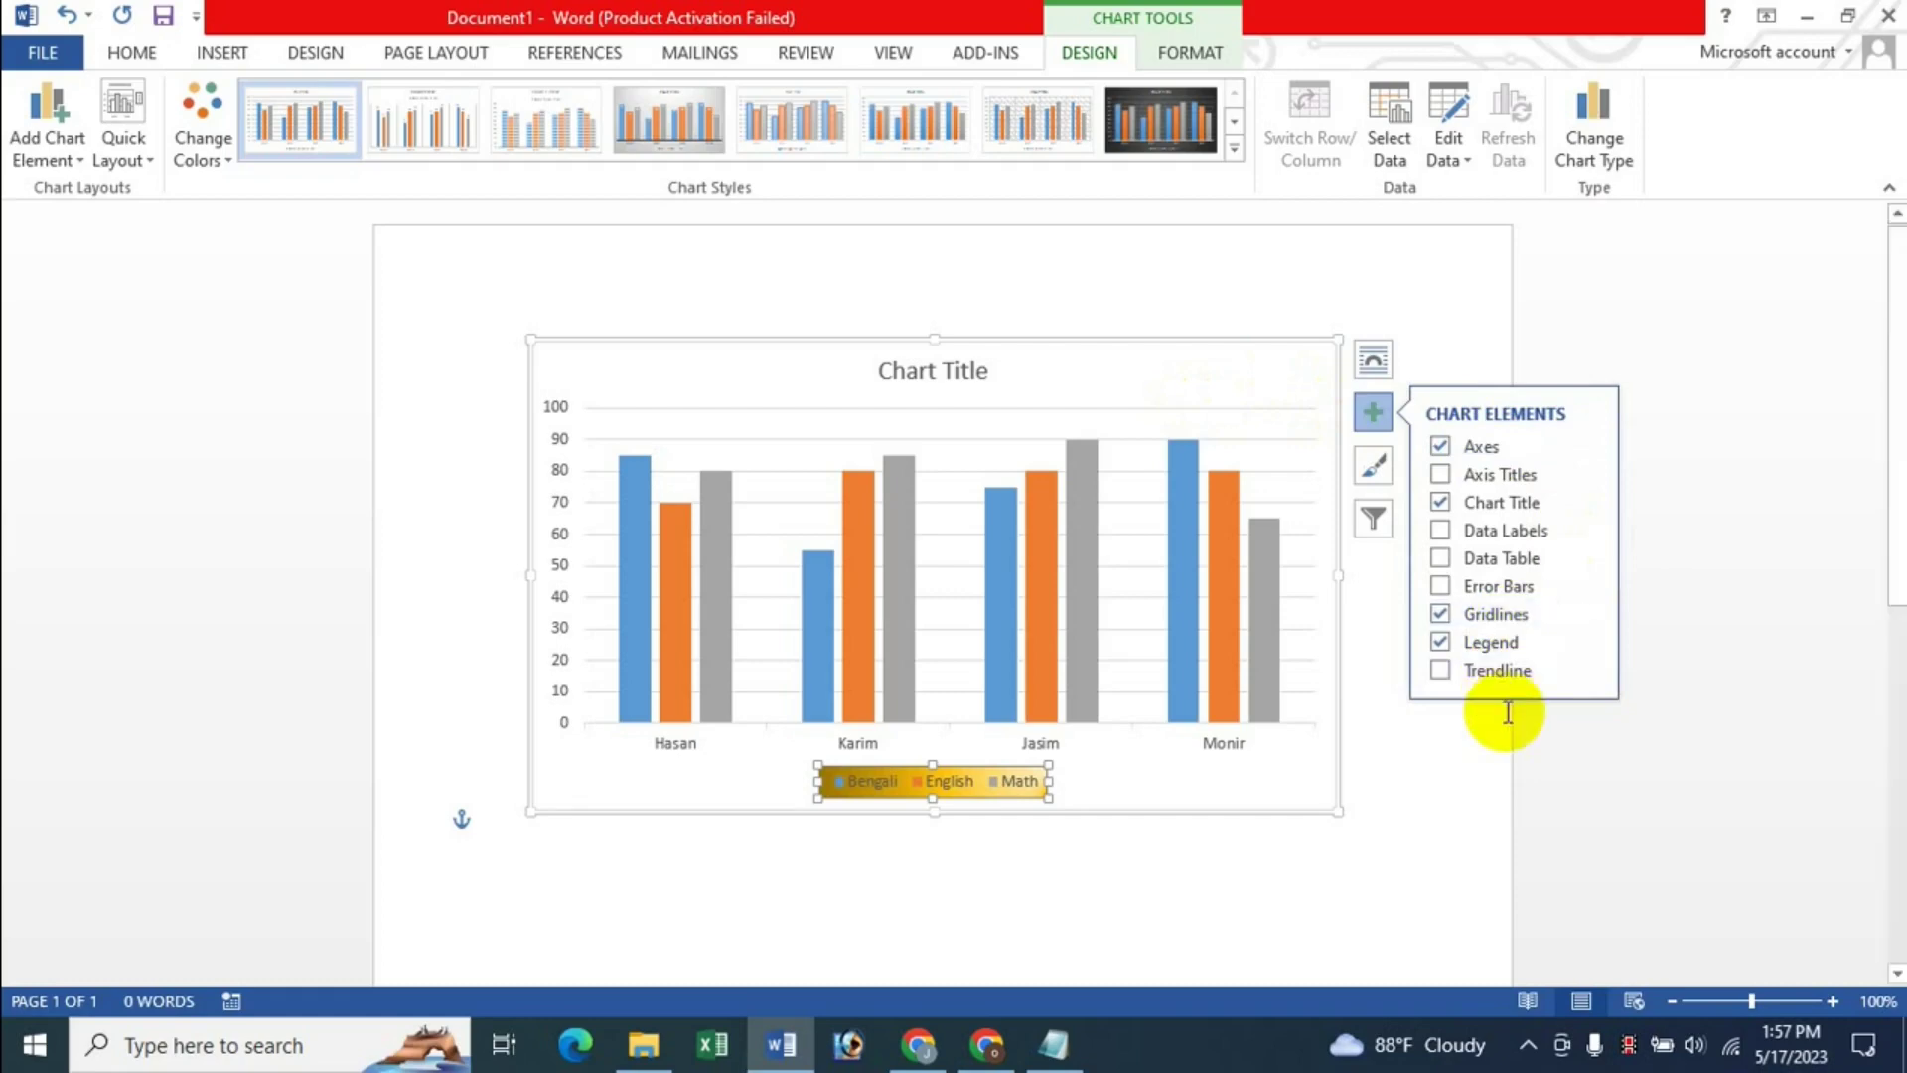
{"action": "left_click", "coordinate": [1587, 644]}
{"action": "left_click", "coordinate": [1690, 785]}
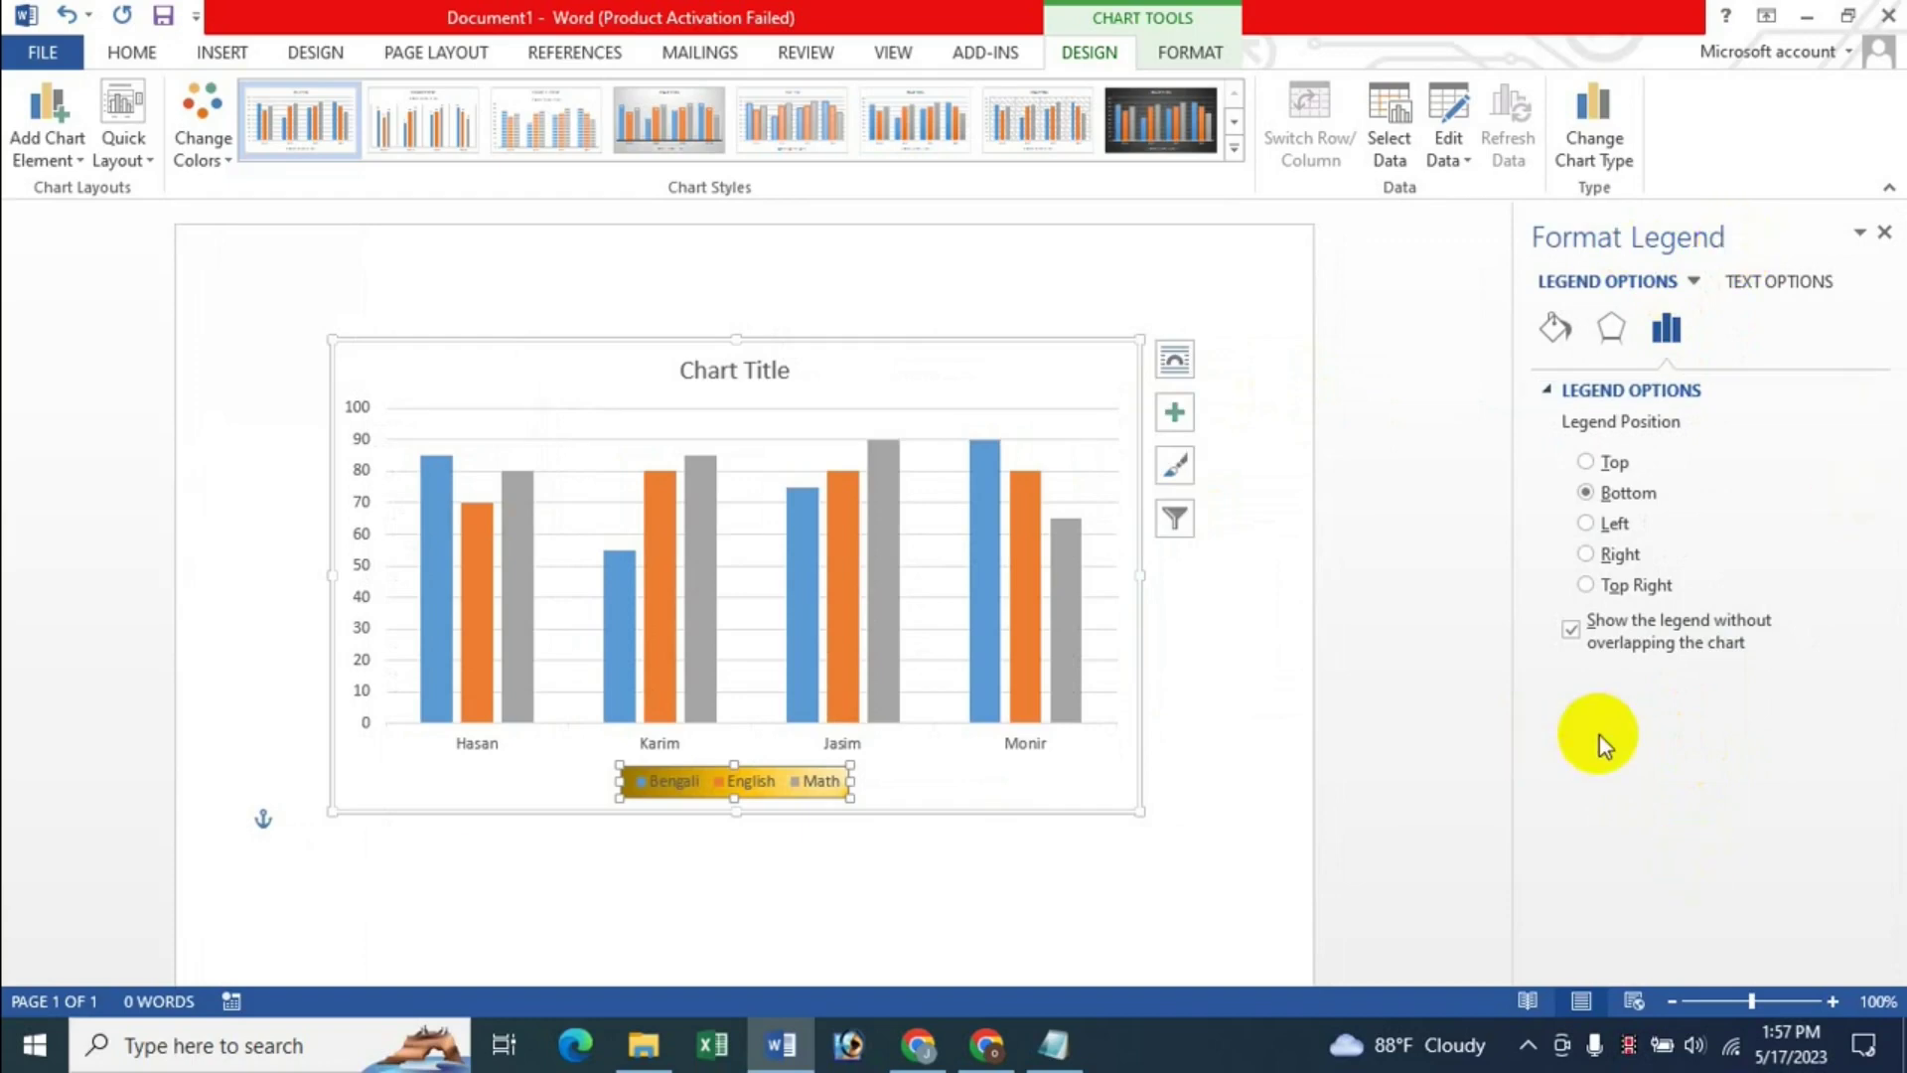
{"action": "left_click", "coordinate": [1886, 233]}
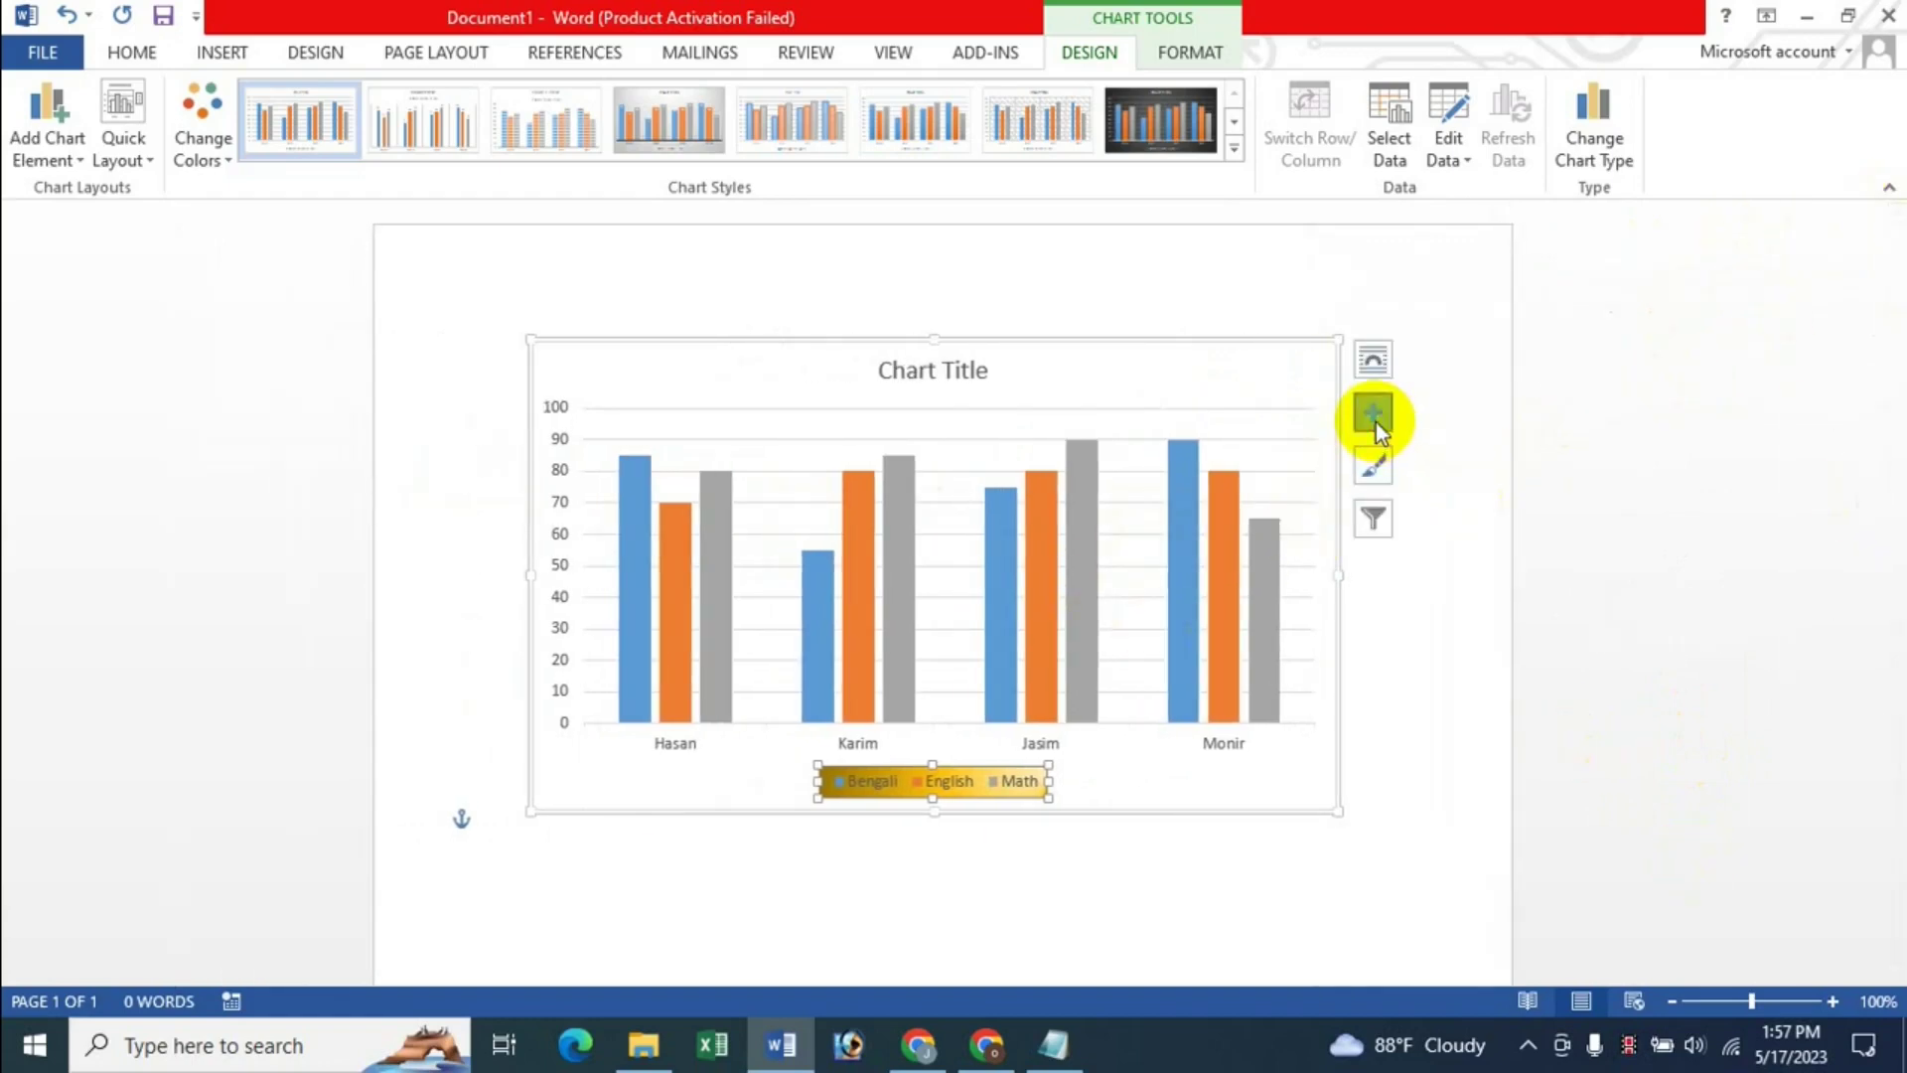
{"action": "left_click", "coordinate": [1375, 421]}
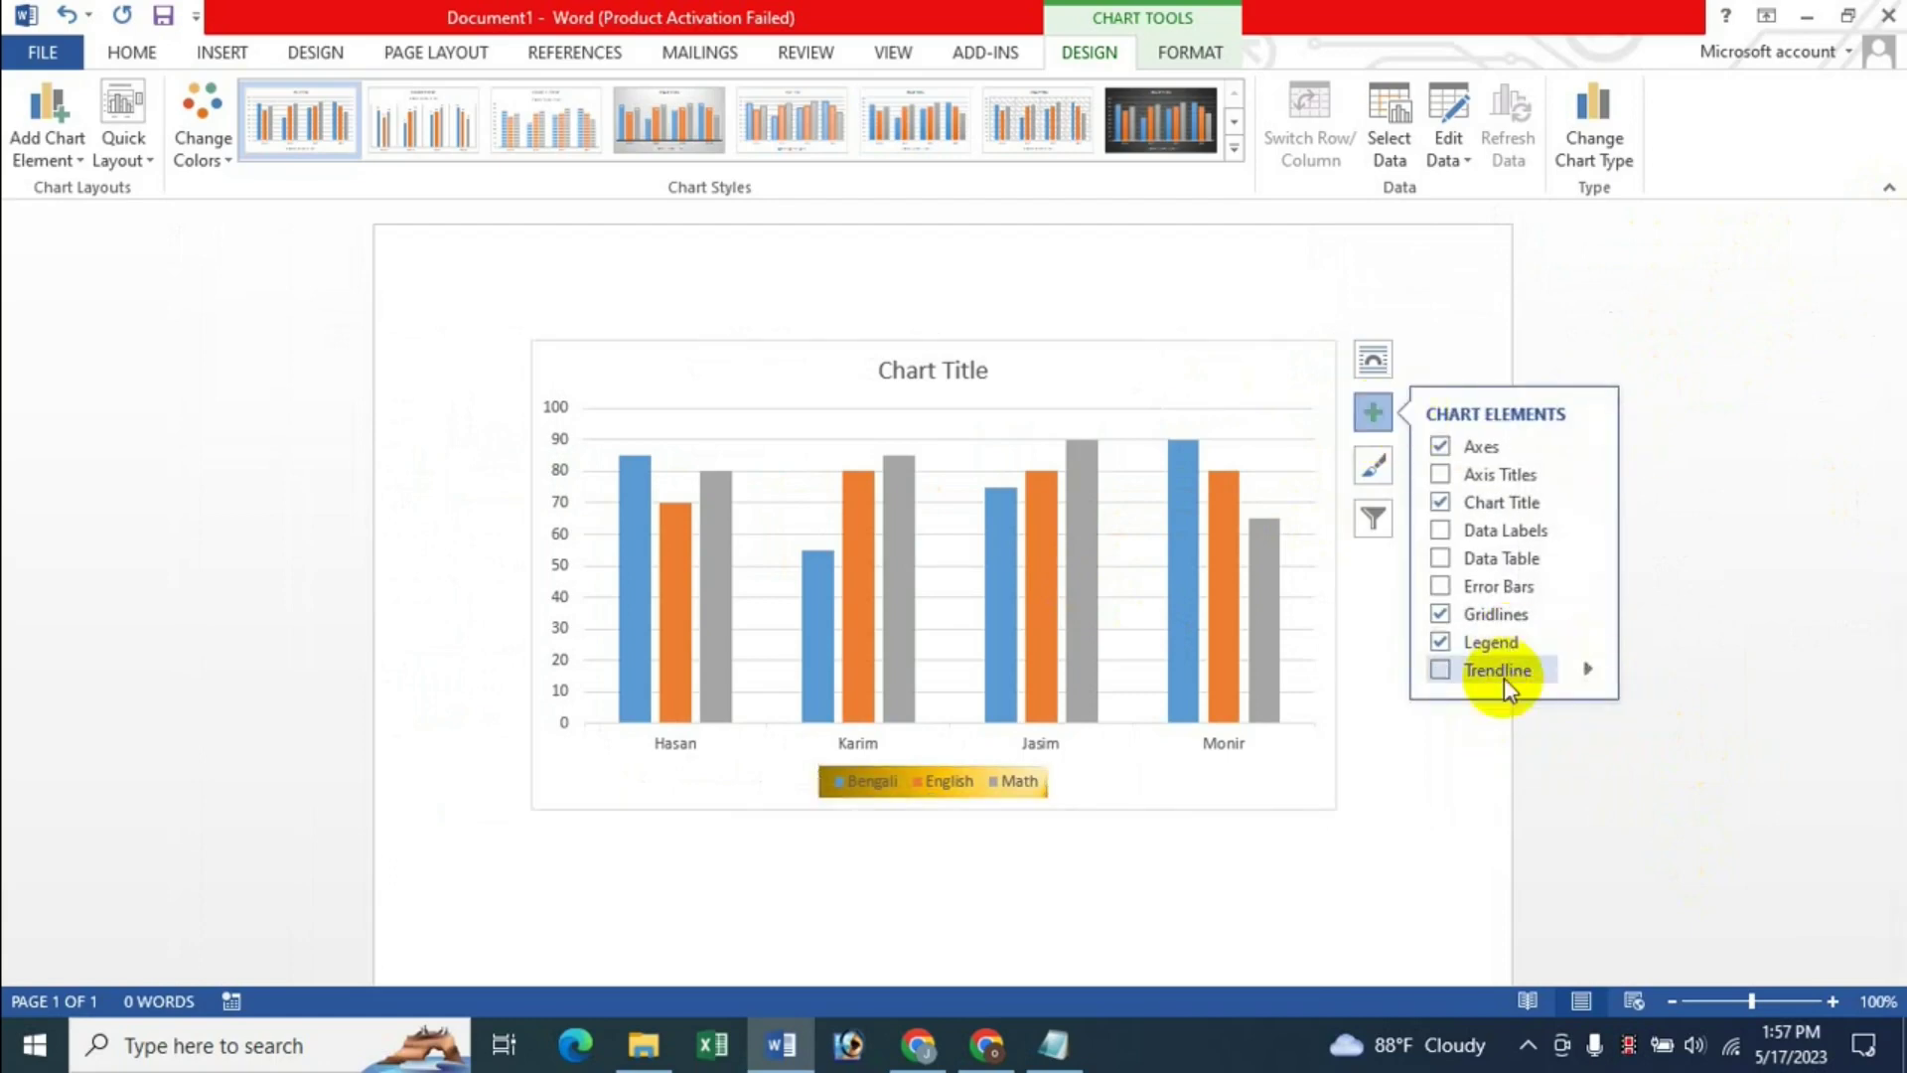
{"action": "left_click", "coordinate": [1443, 672]}
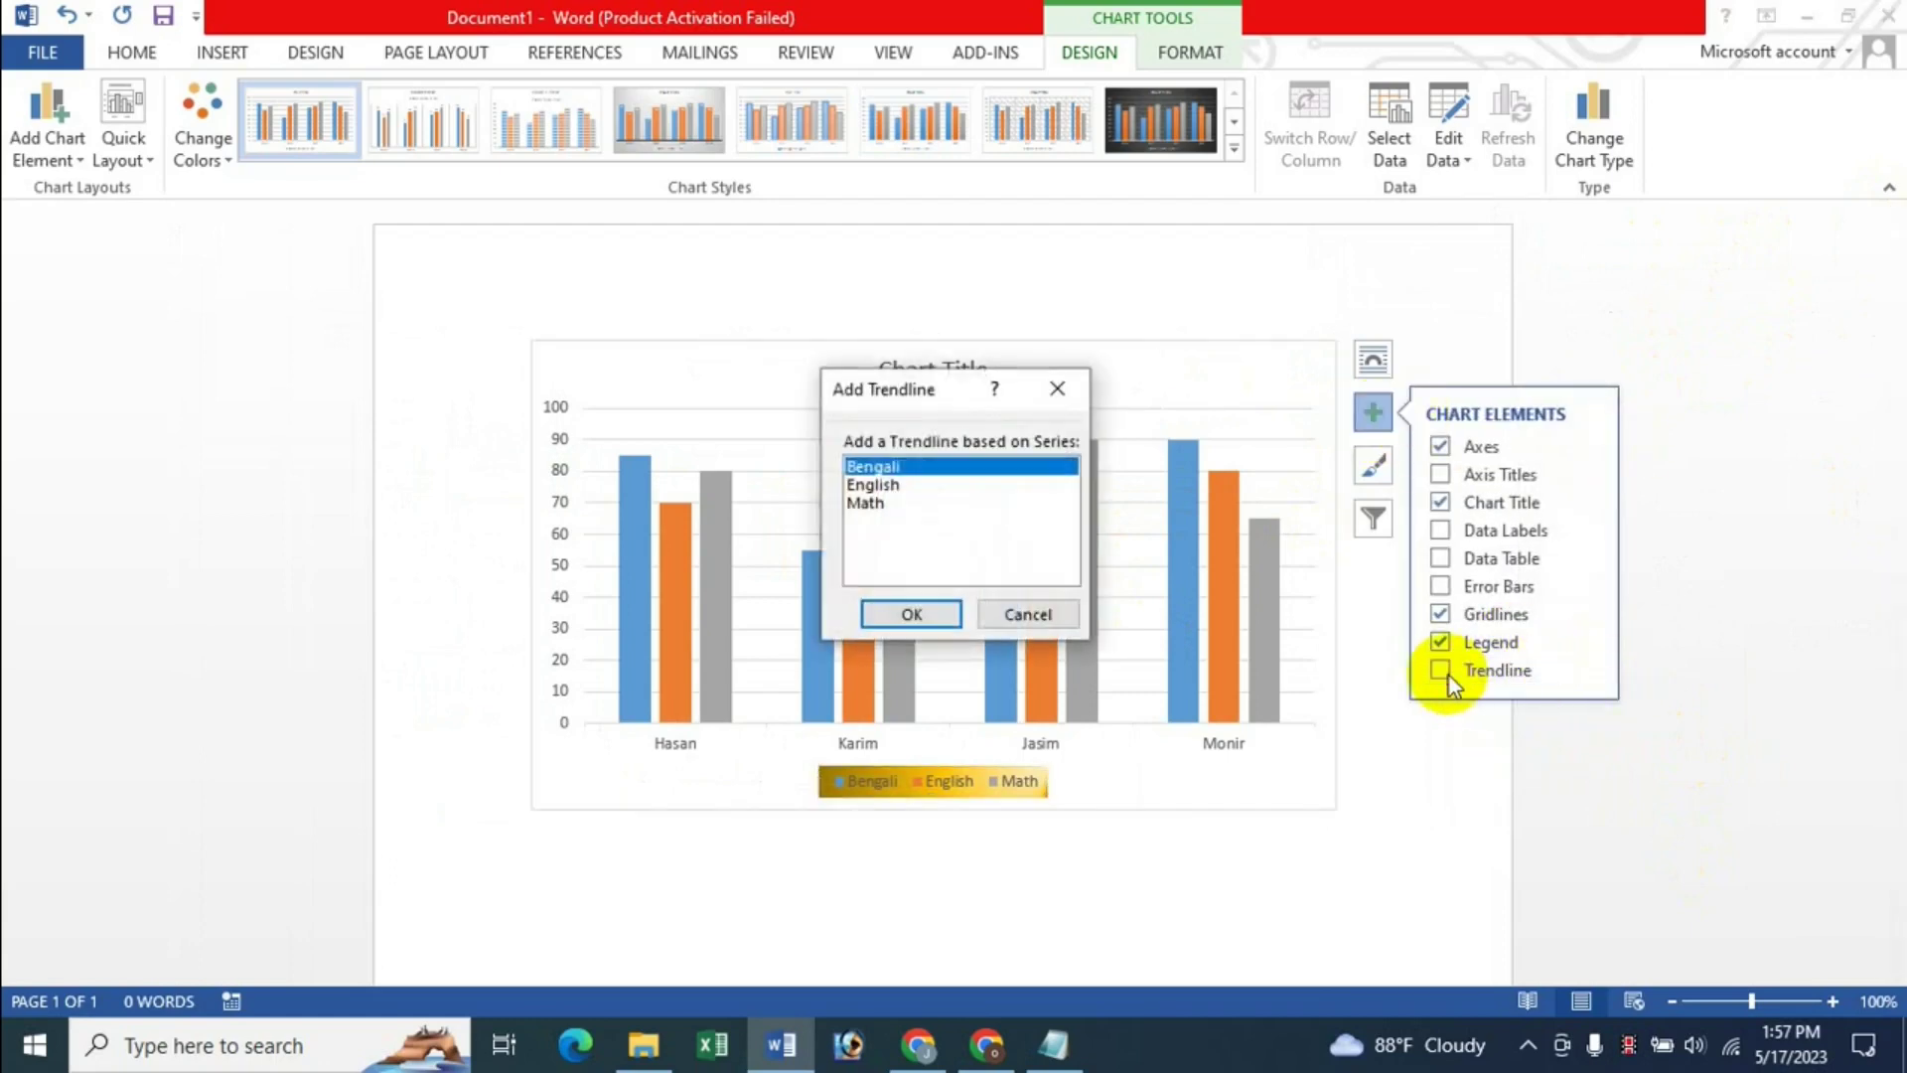
{"action": "left_click", "coordinate": [873, 486]}
{"action": "left_click", "coordinate": [911, 613]}
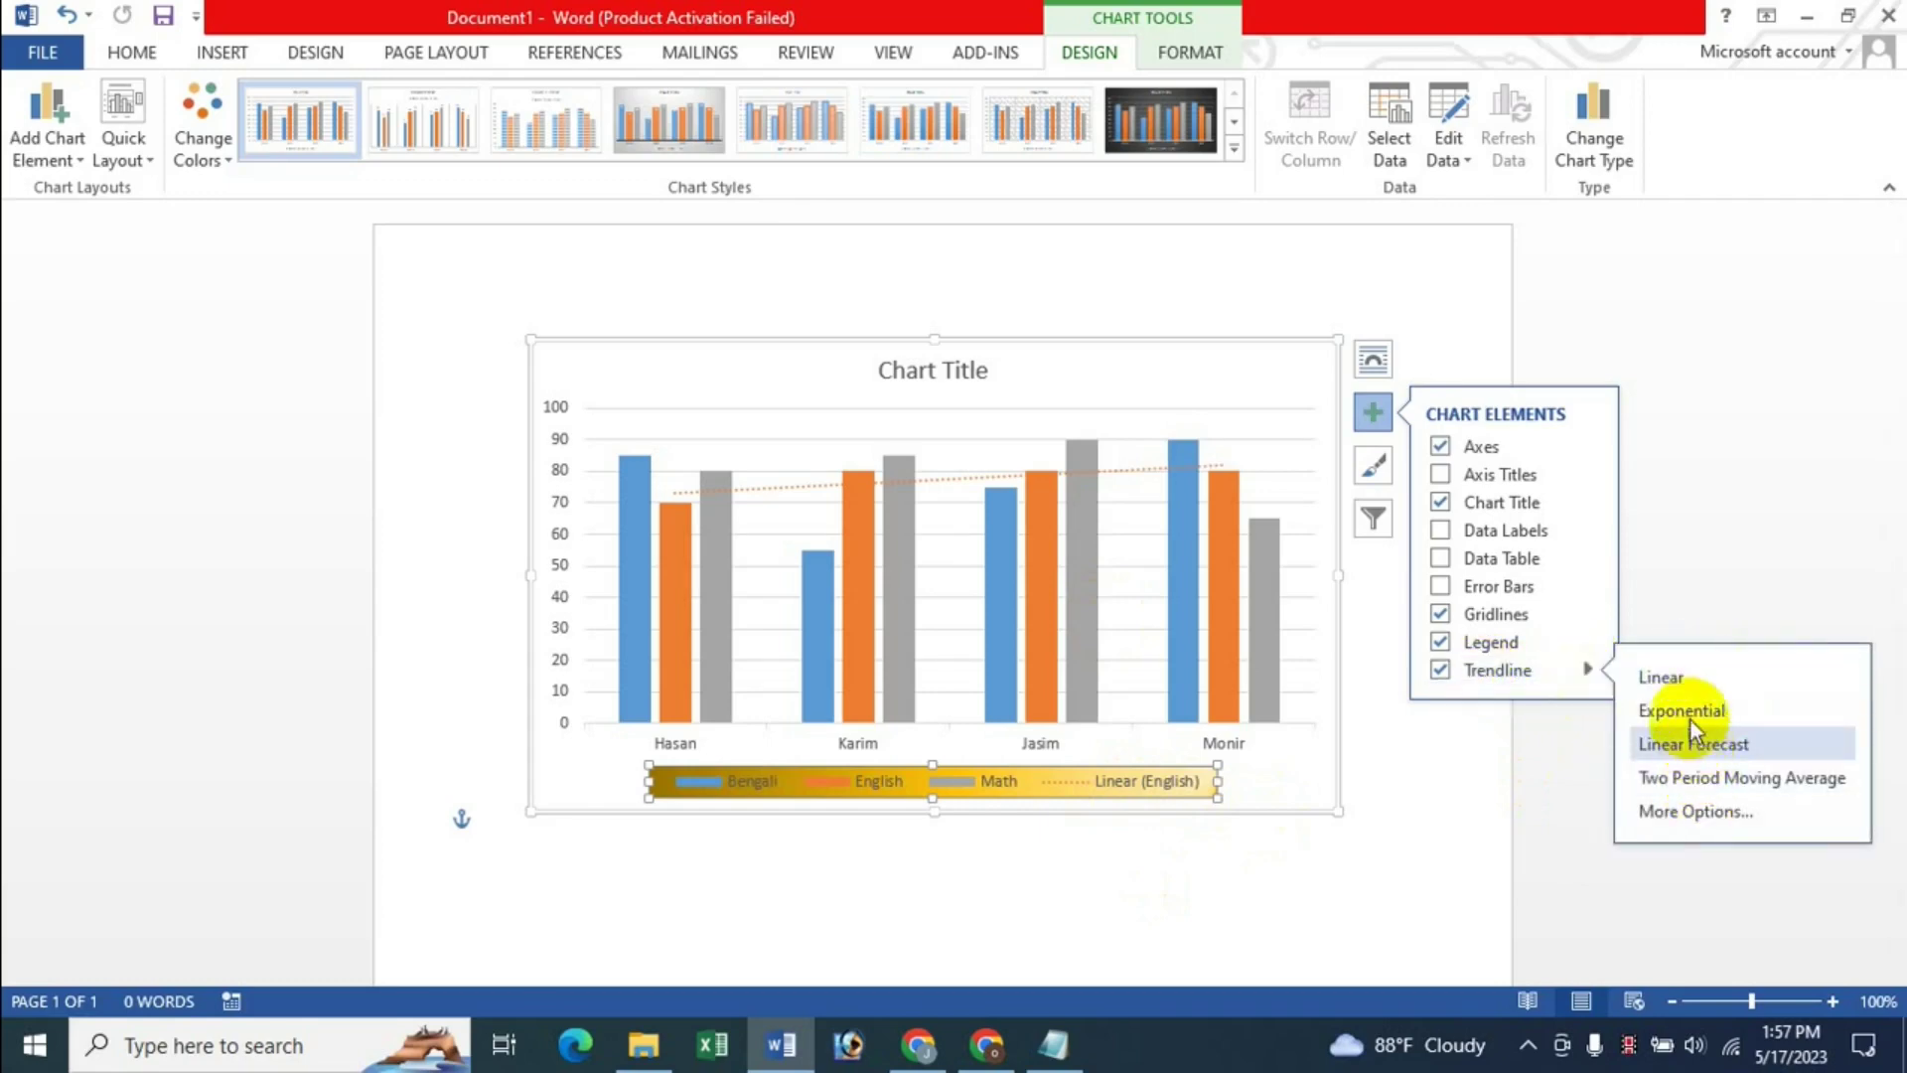
{"action": "mouse_move", "coordinate": [1586, 669]}
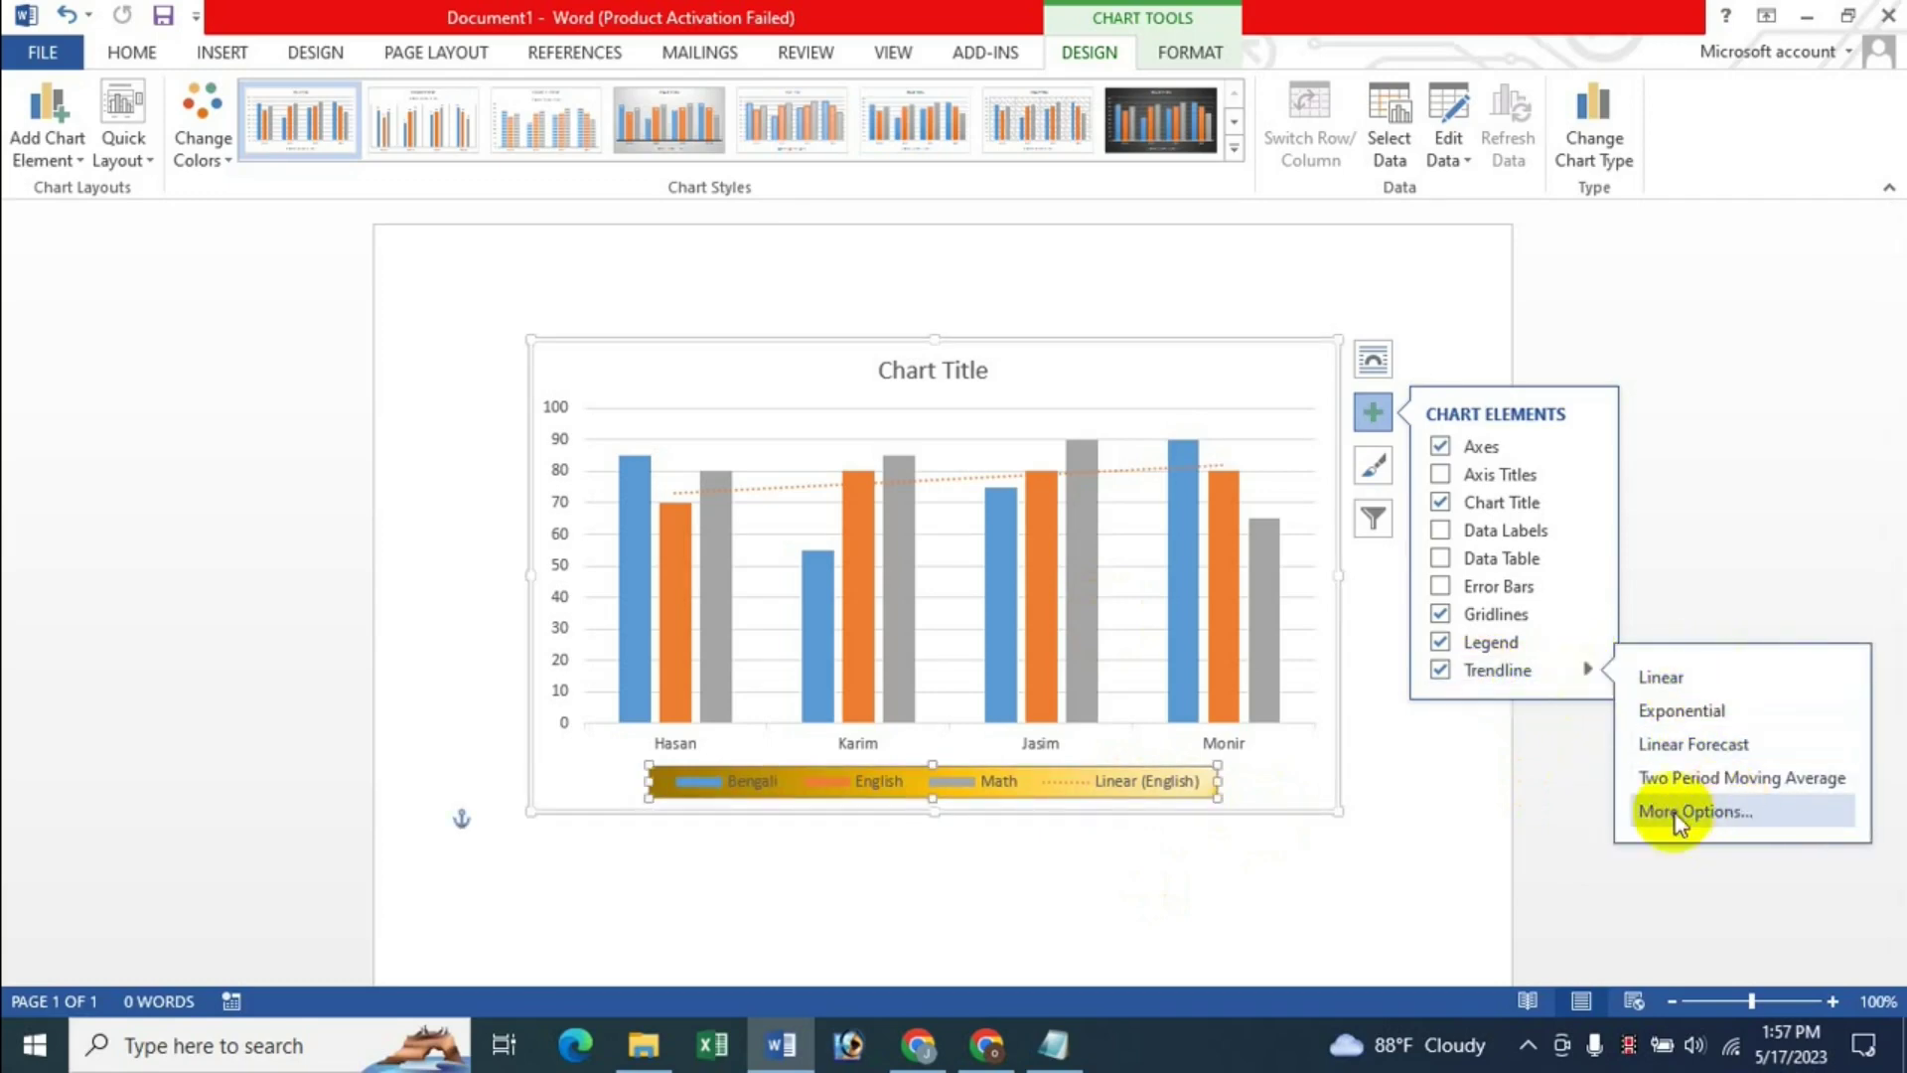
{"action": "left_click", "coordinate": [1442, 671]}
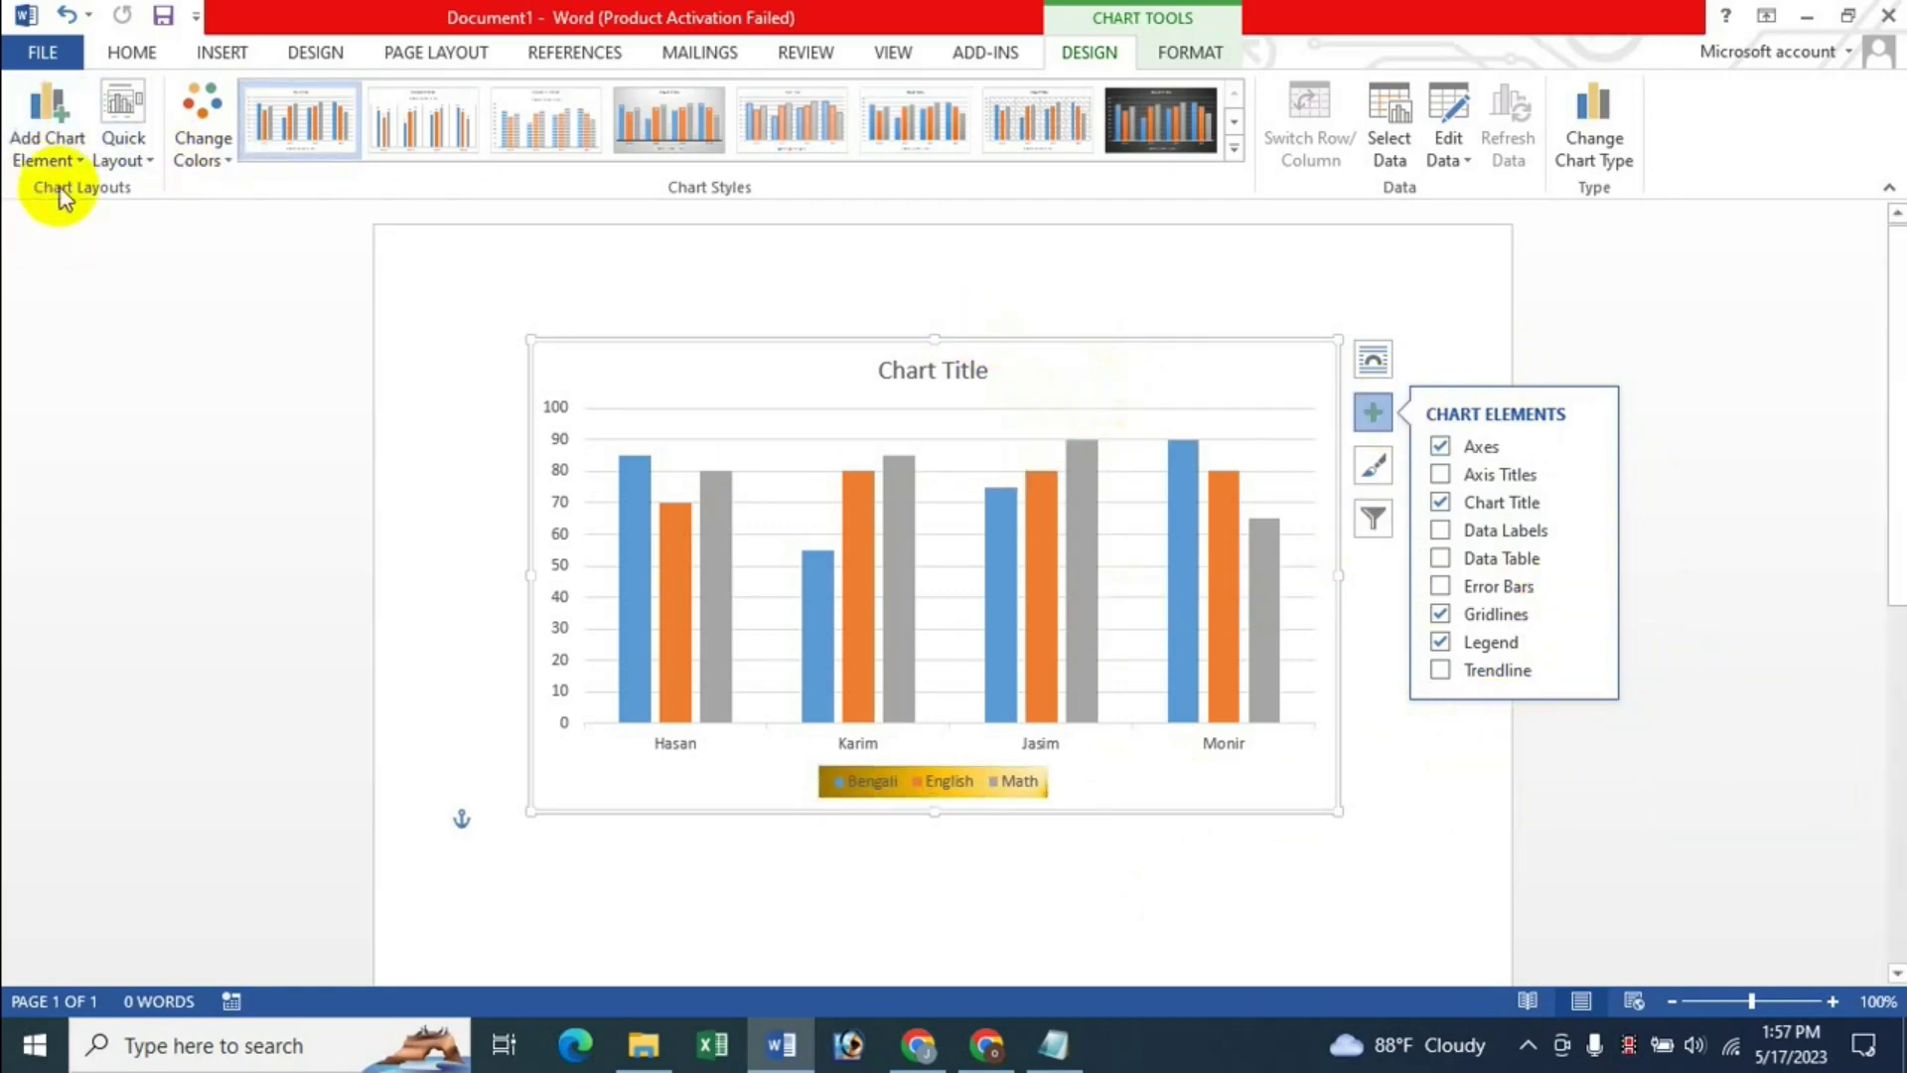
{"action": "left_click", "coordinate": [50, 157]}
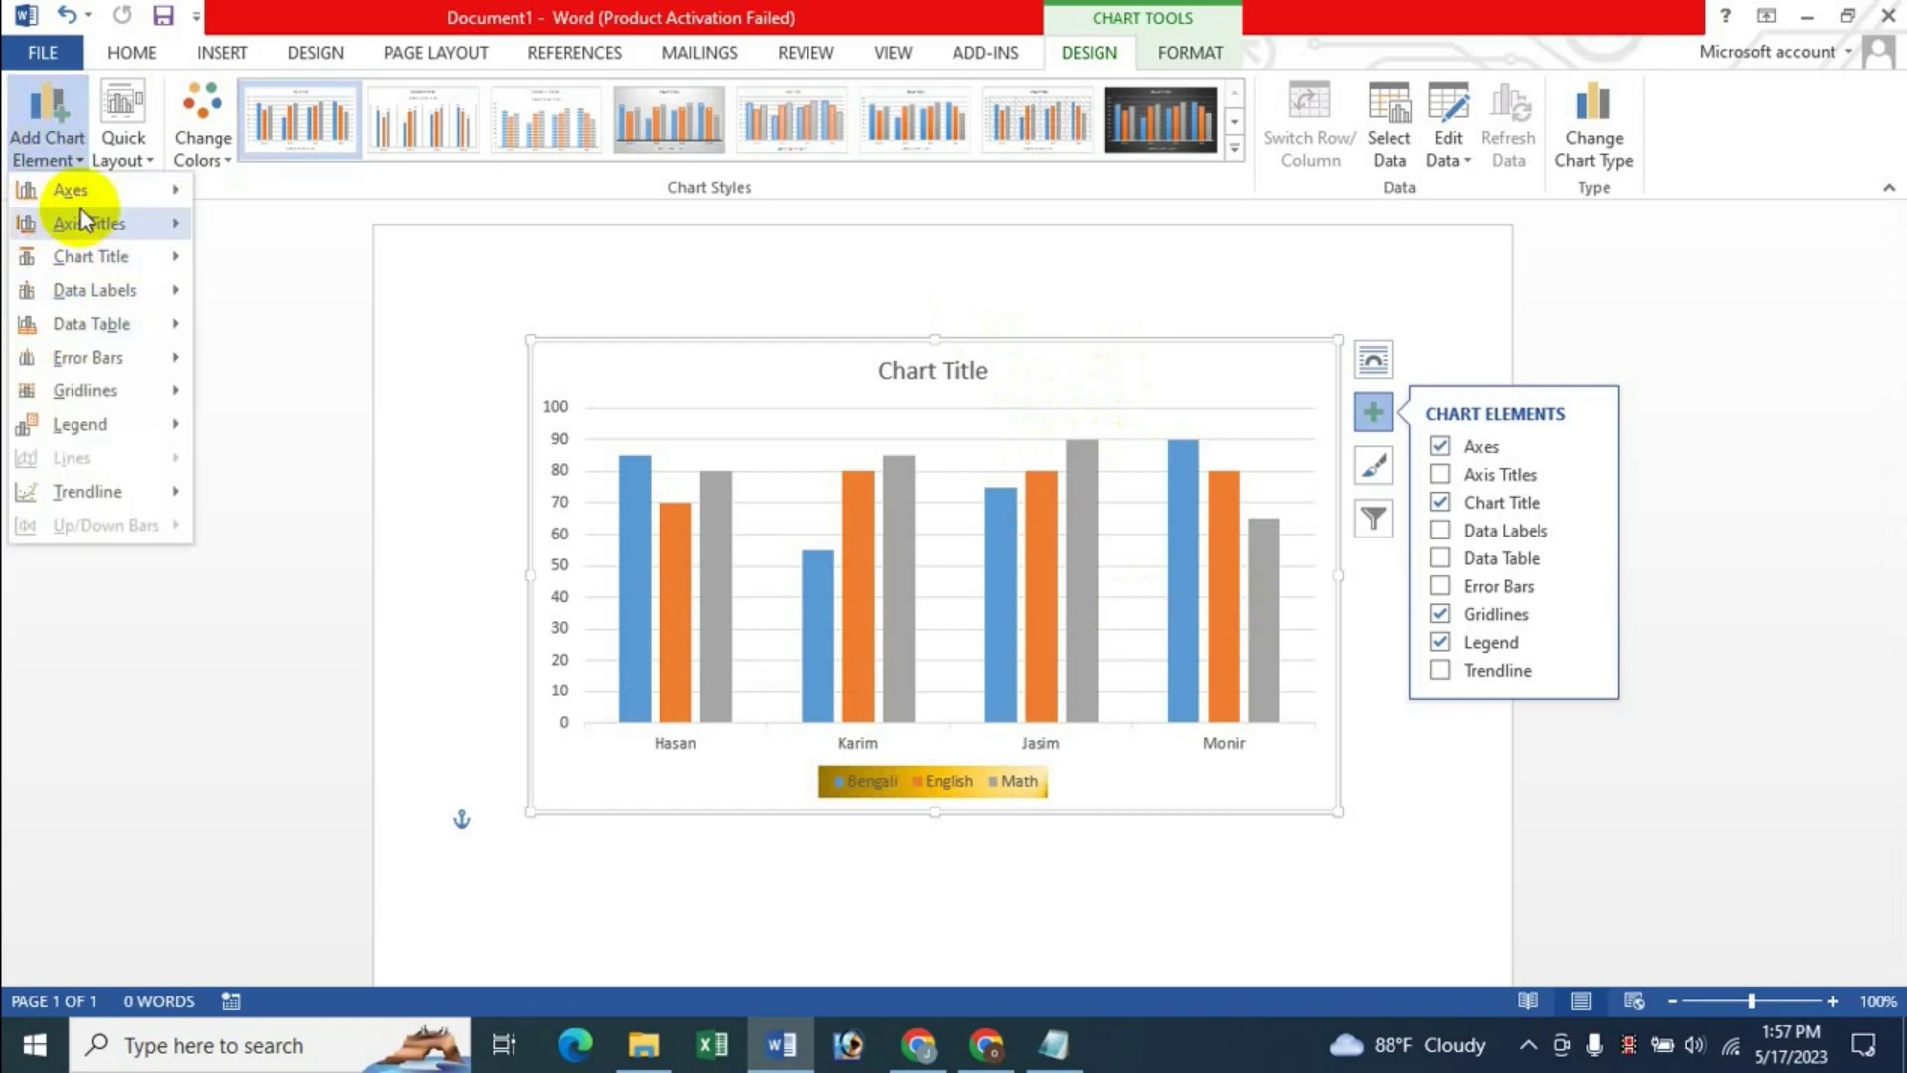
{"action": "mouse_move", "coordinate": [69, 188]}
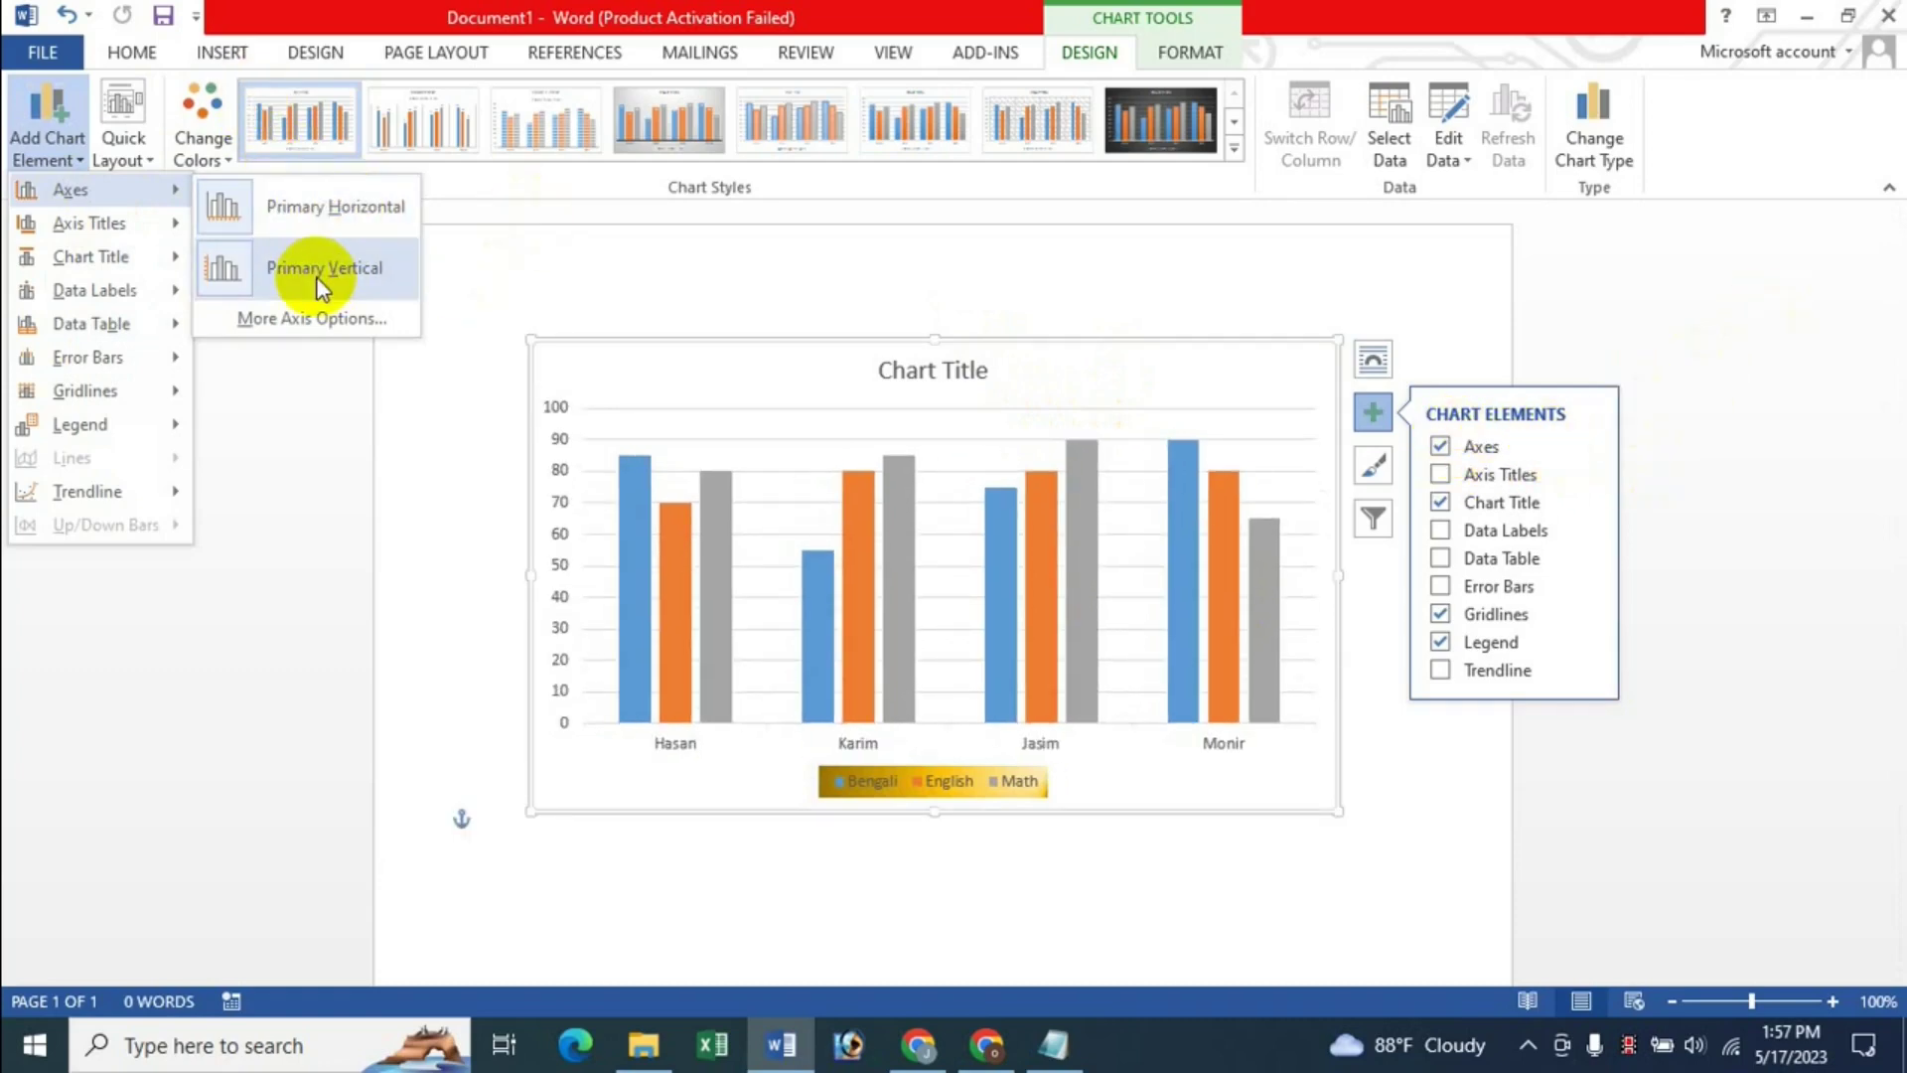
{"action": "left_click", "coordinate": [326, 327]}
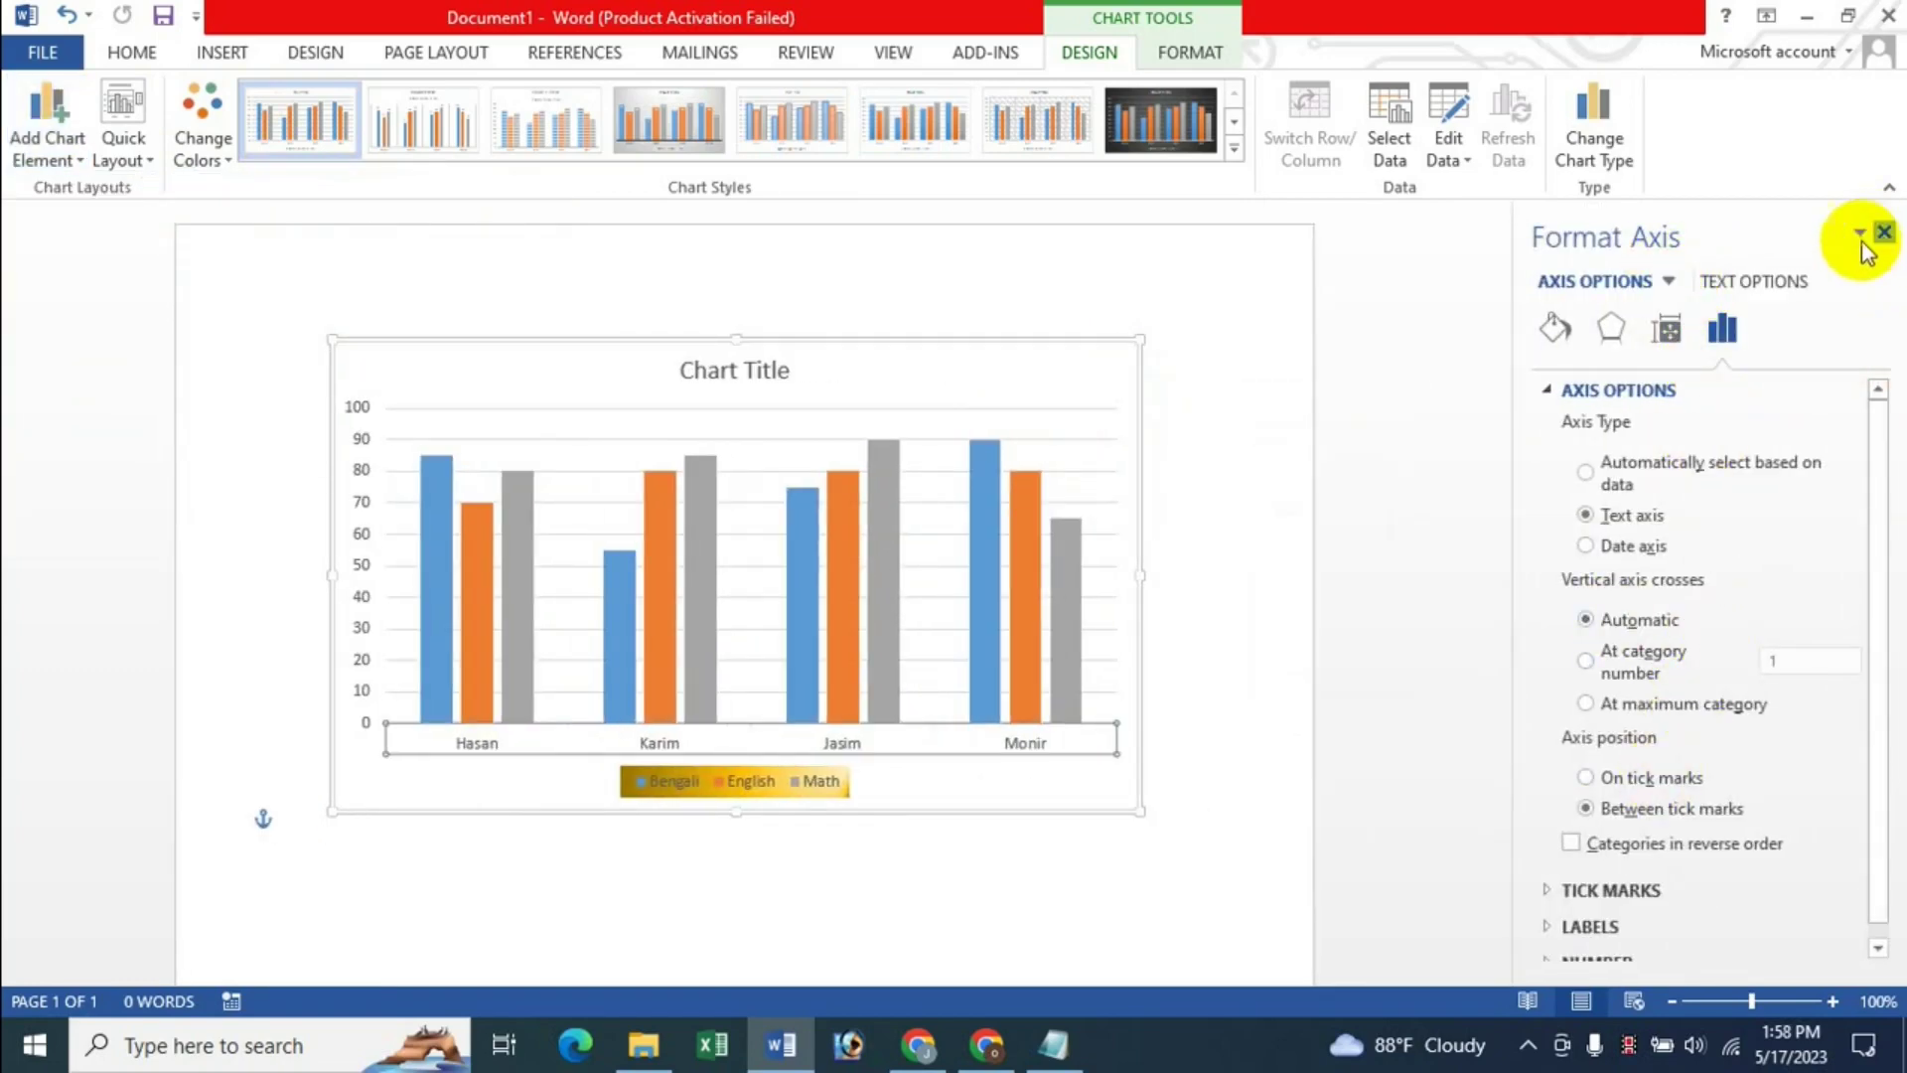
{"action": "left_click", "coordinate": [1884, 231]}
{"action": "left_click", "coordinate": [62, 139]}
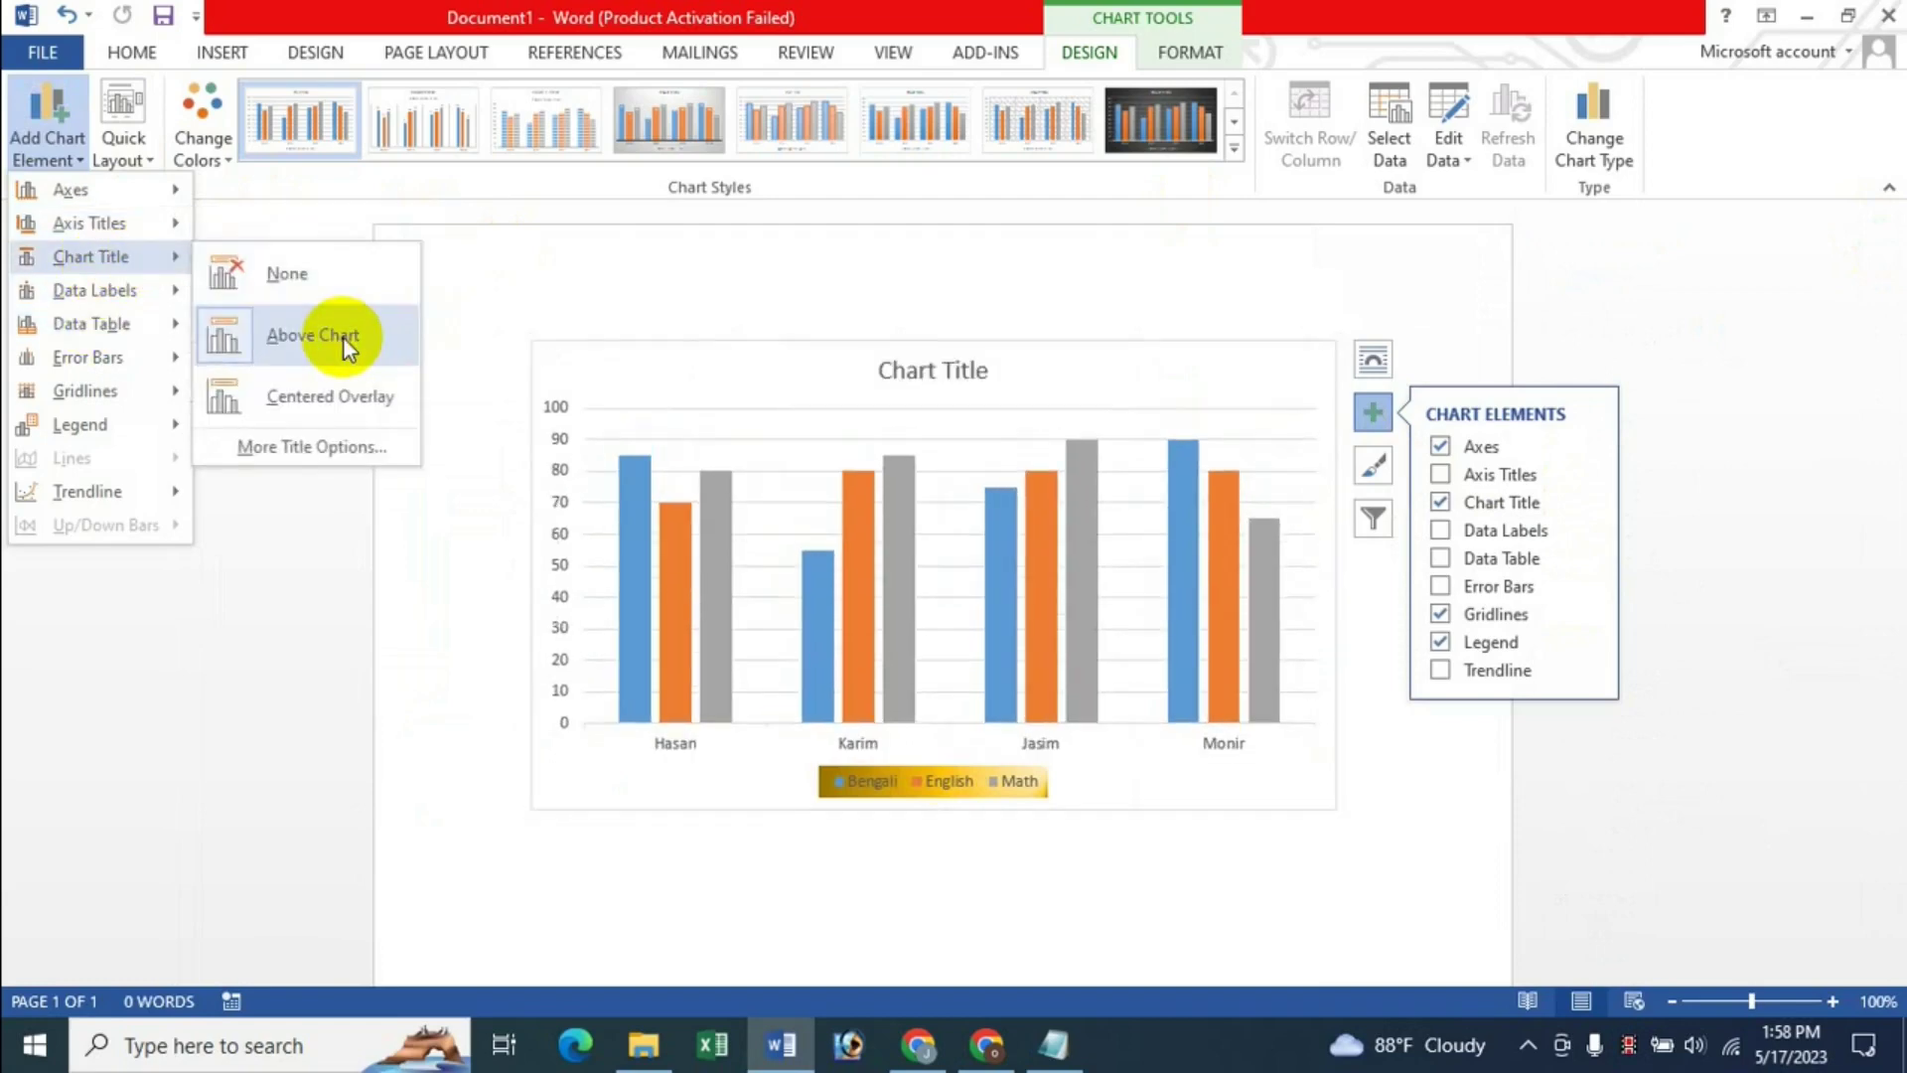
{"action": "mouse_move", "coordinate": [92, 256]}
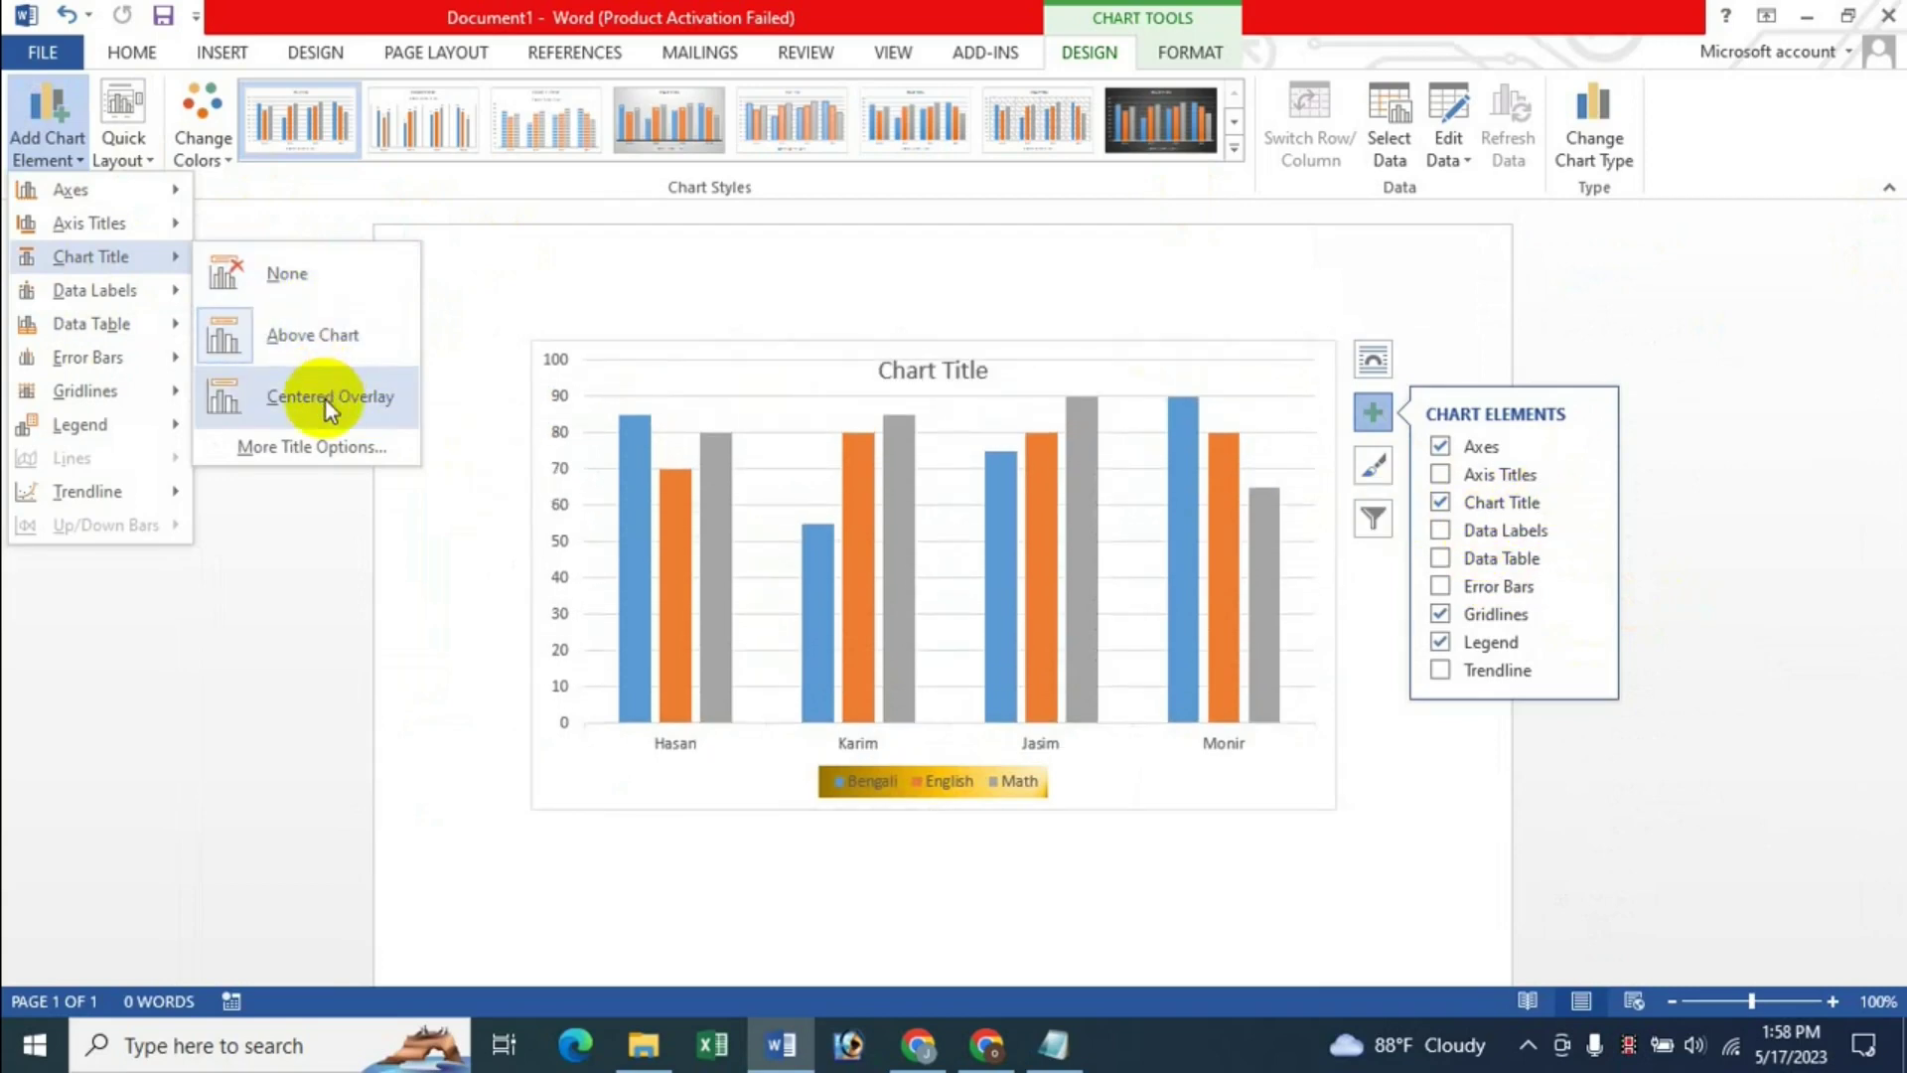
{"action": "left_click", "coordinate": [312, 447]}
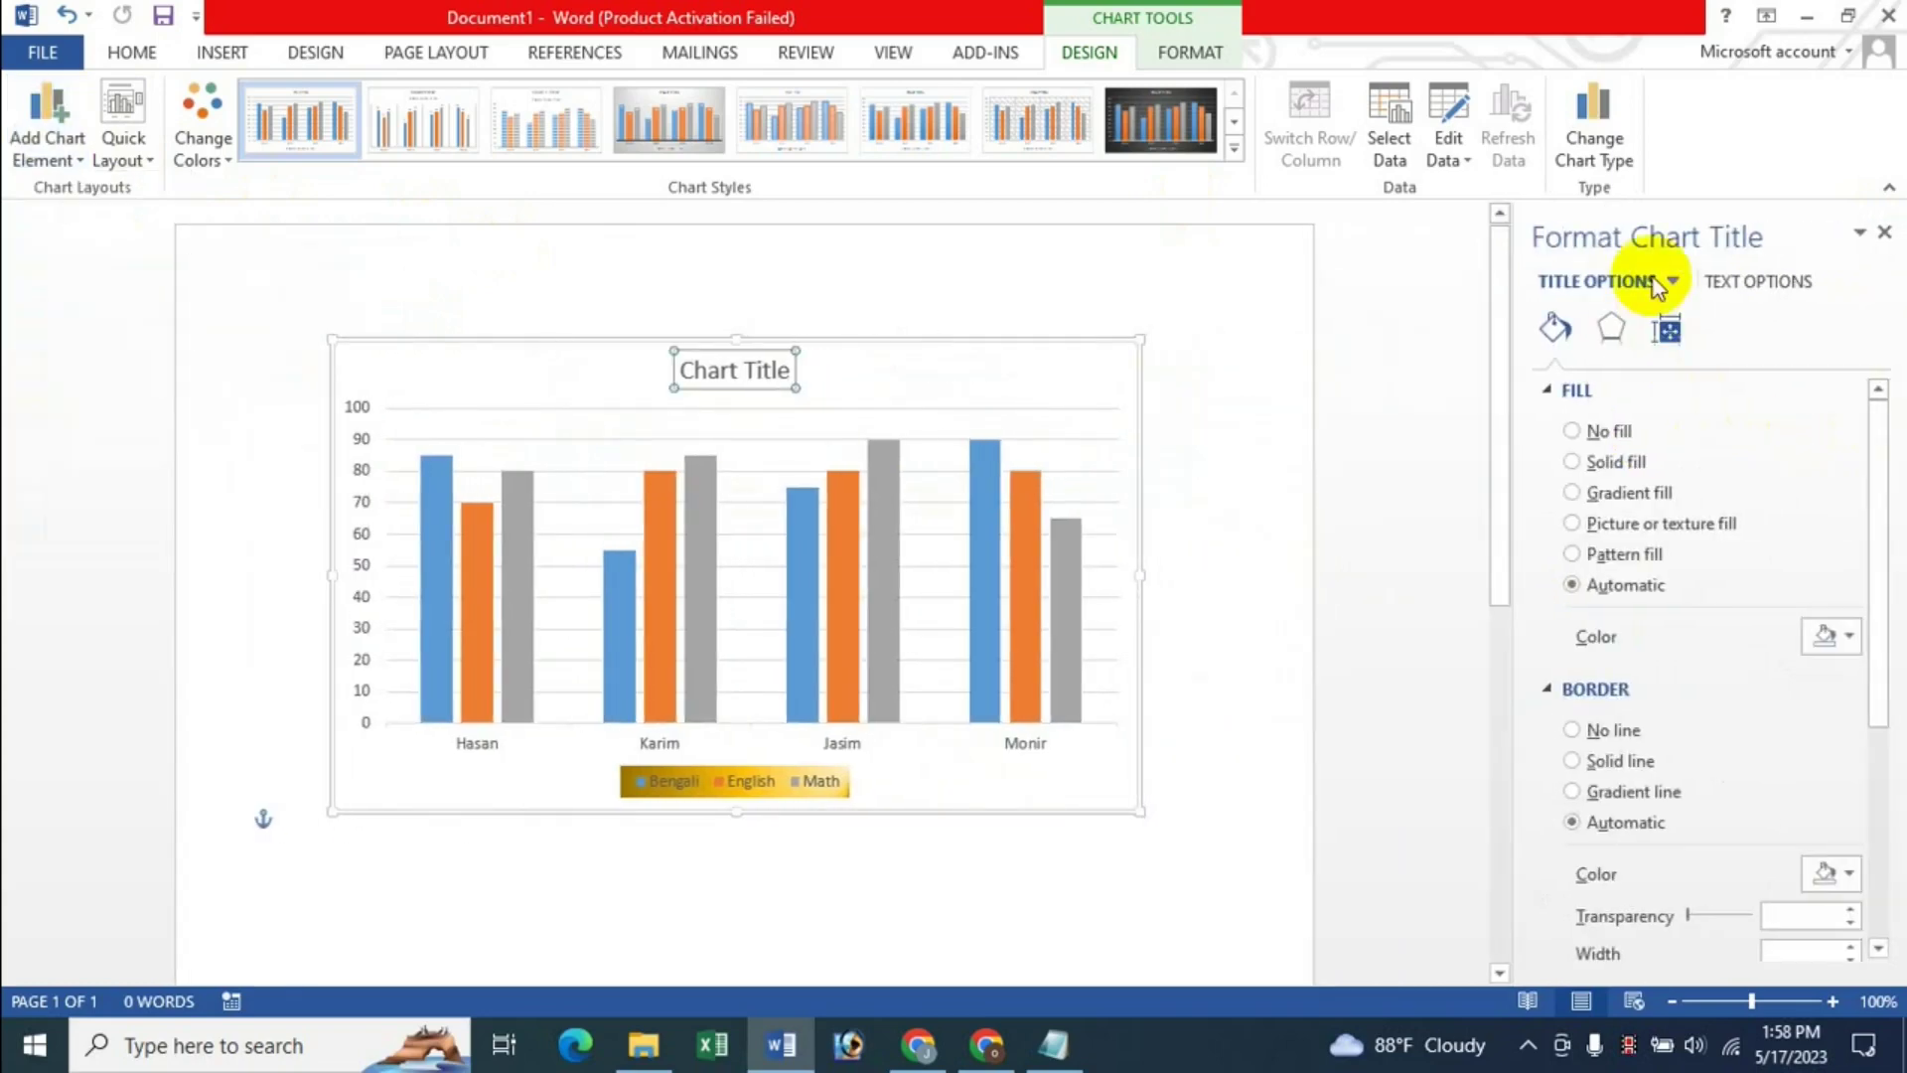
{"action": "left_click", "coordinate": [1884, 231]}
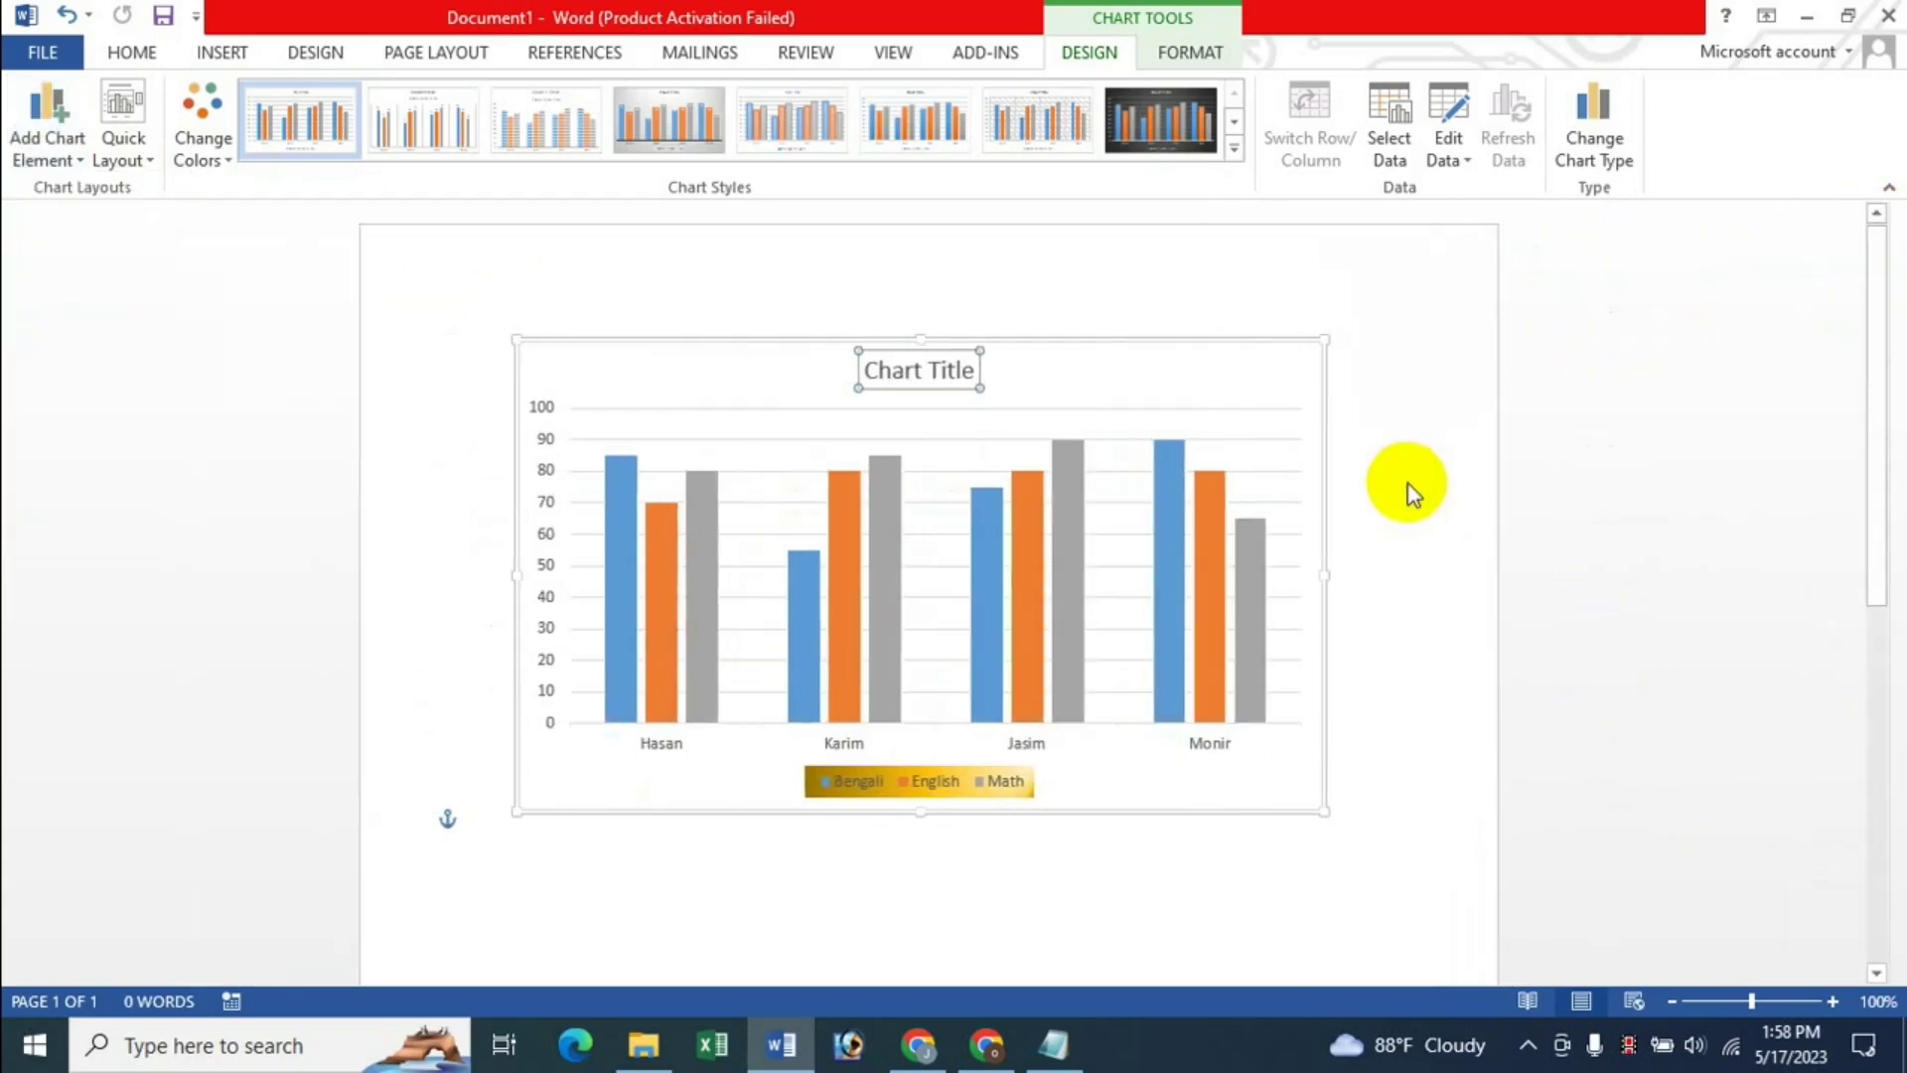
{"action": "left_click", "coordinate": [74, 162]}
{"action": "mouse_move", "coordinate": [94, 290]}
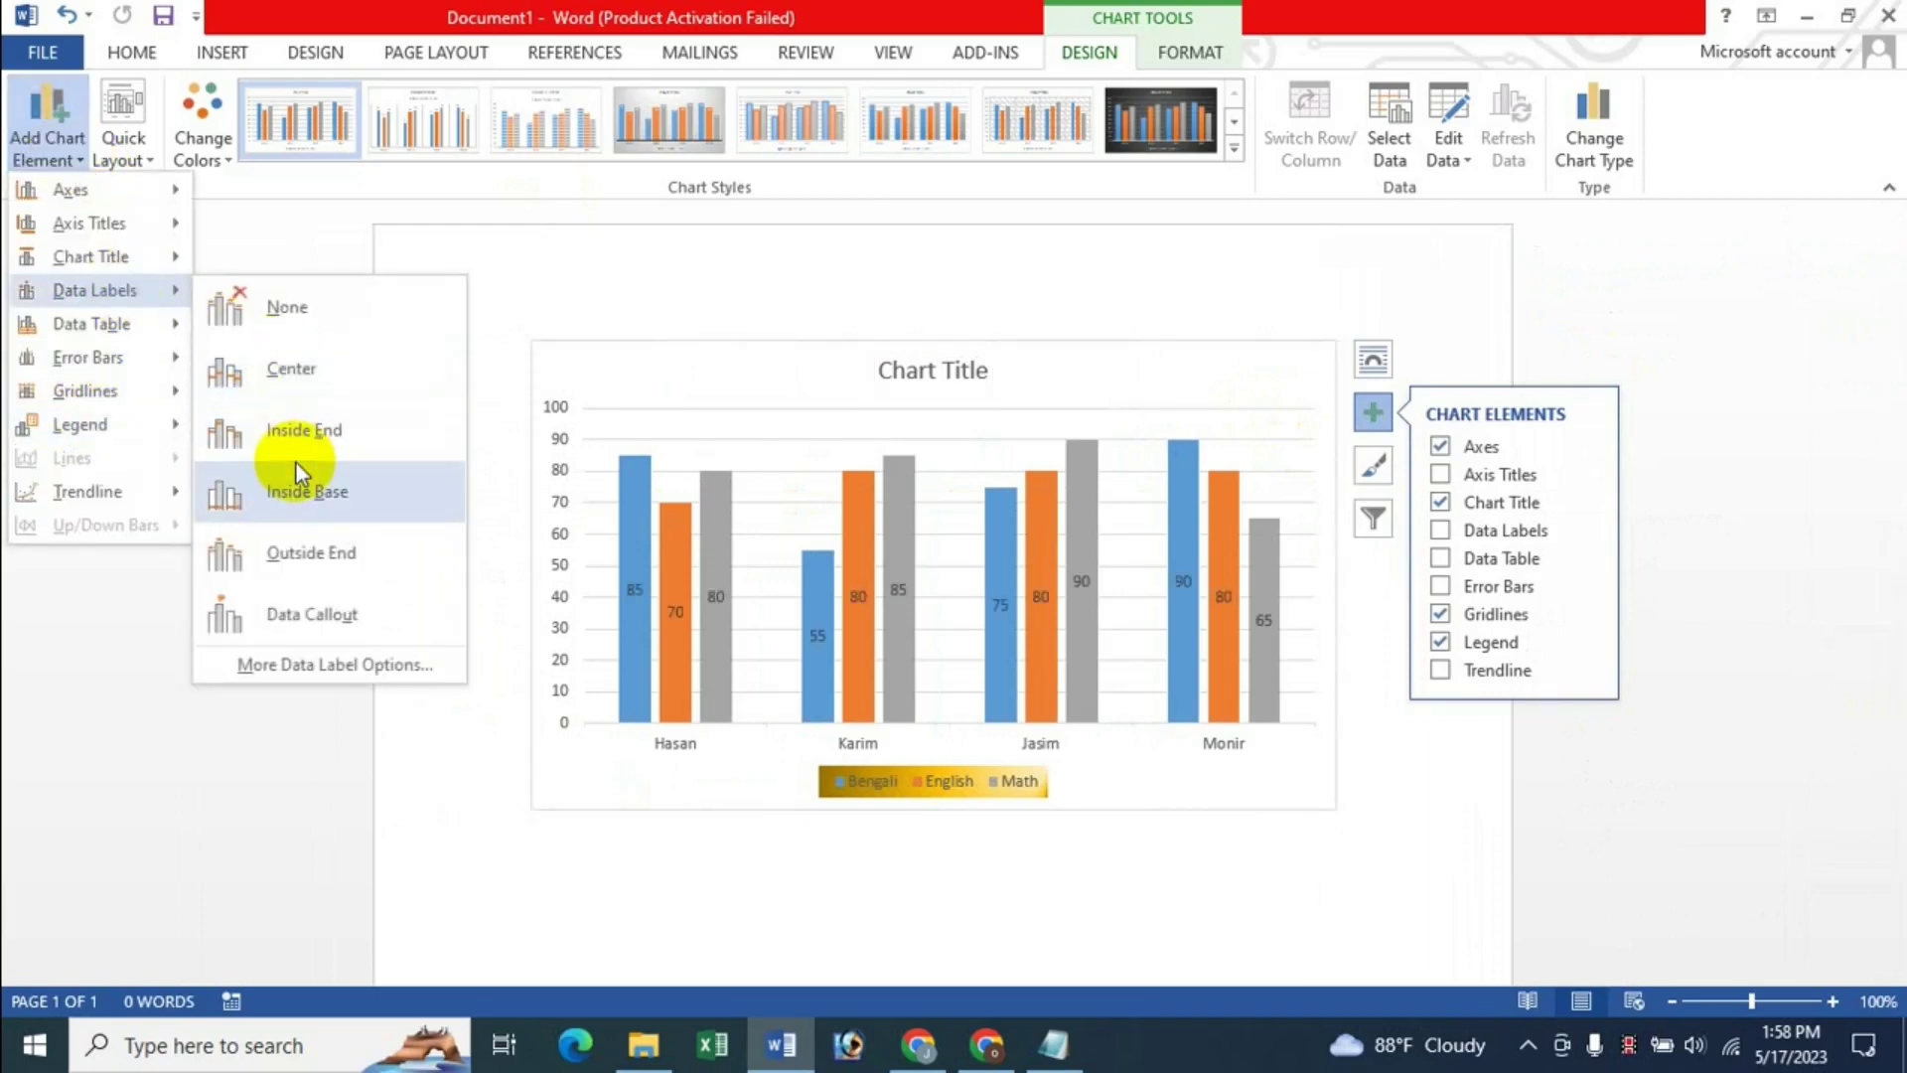
{"action": "left_click", "coordinate": [338, 661]}
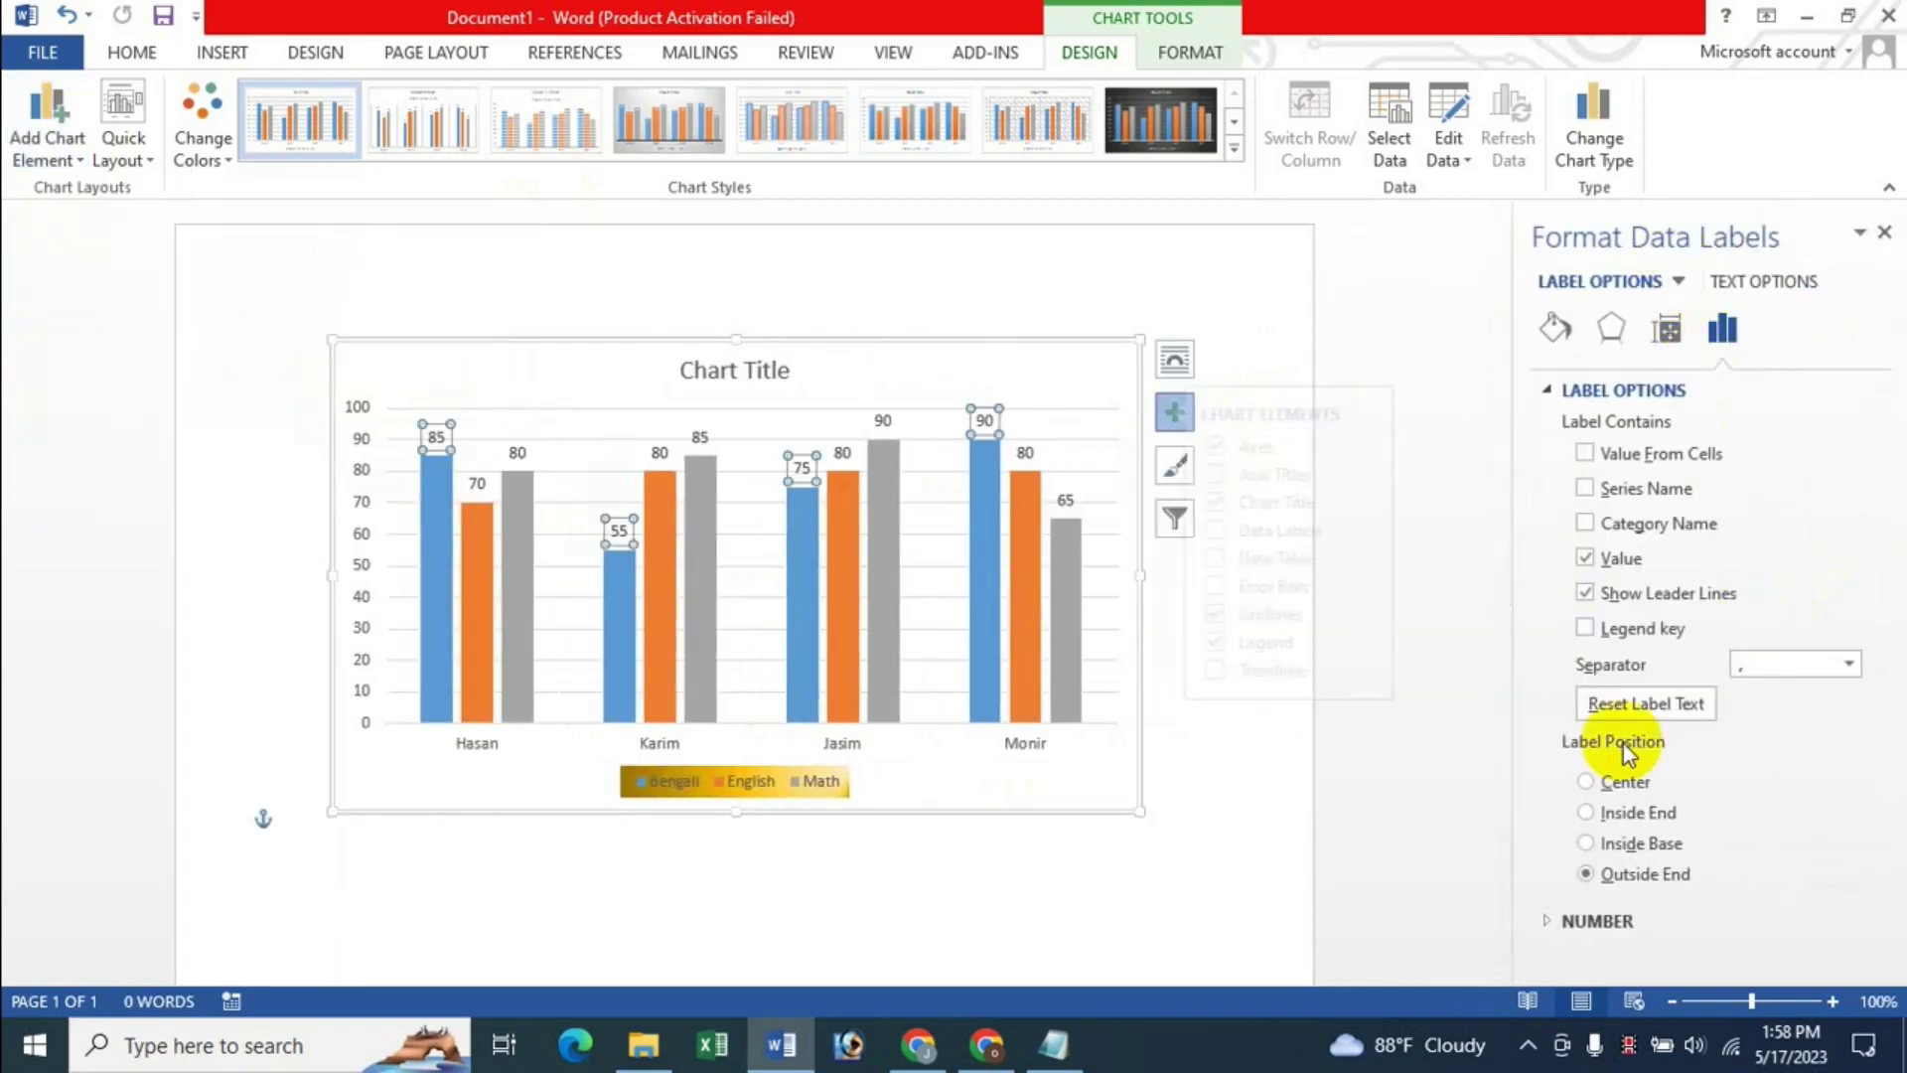
{"action": "left_click", "coordinate": [1884, 233]}
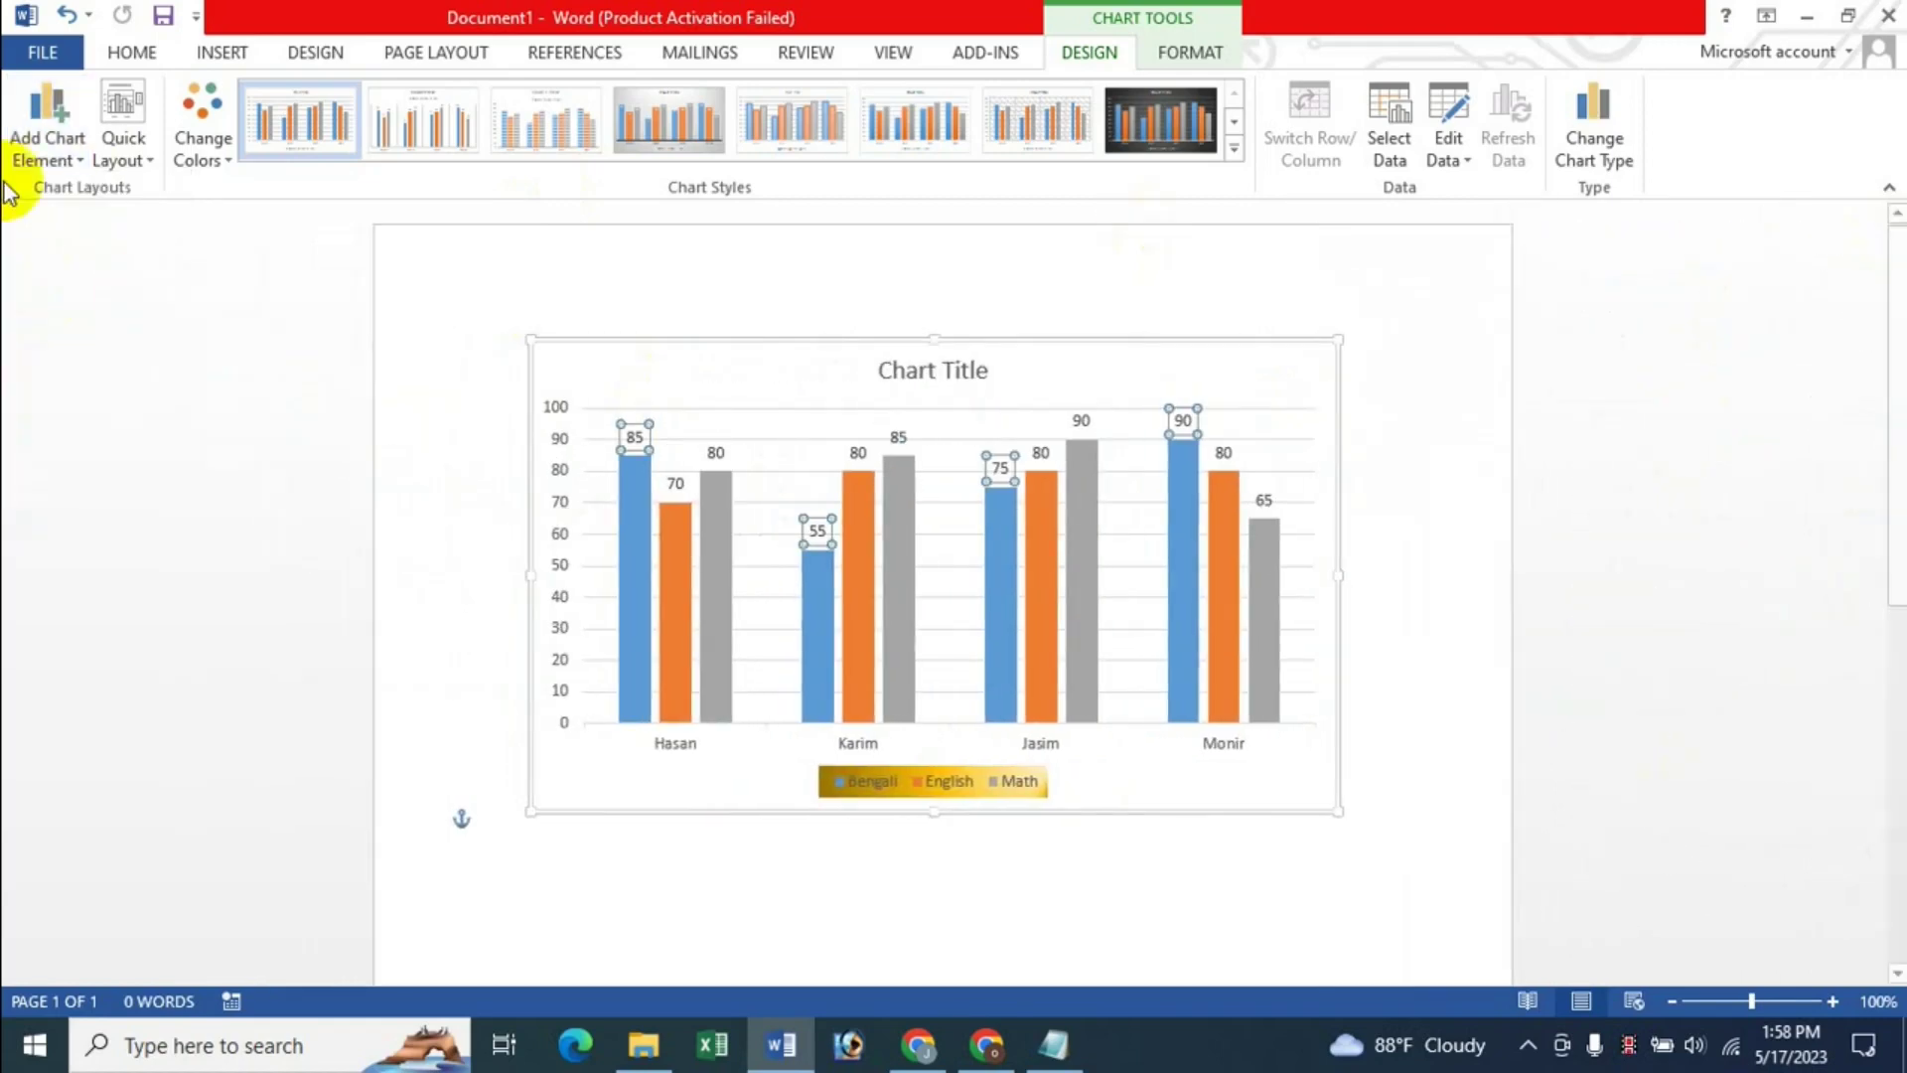
{"action": "left_click", "coordinate": [79, 163]}
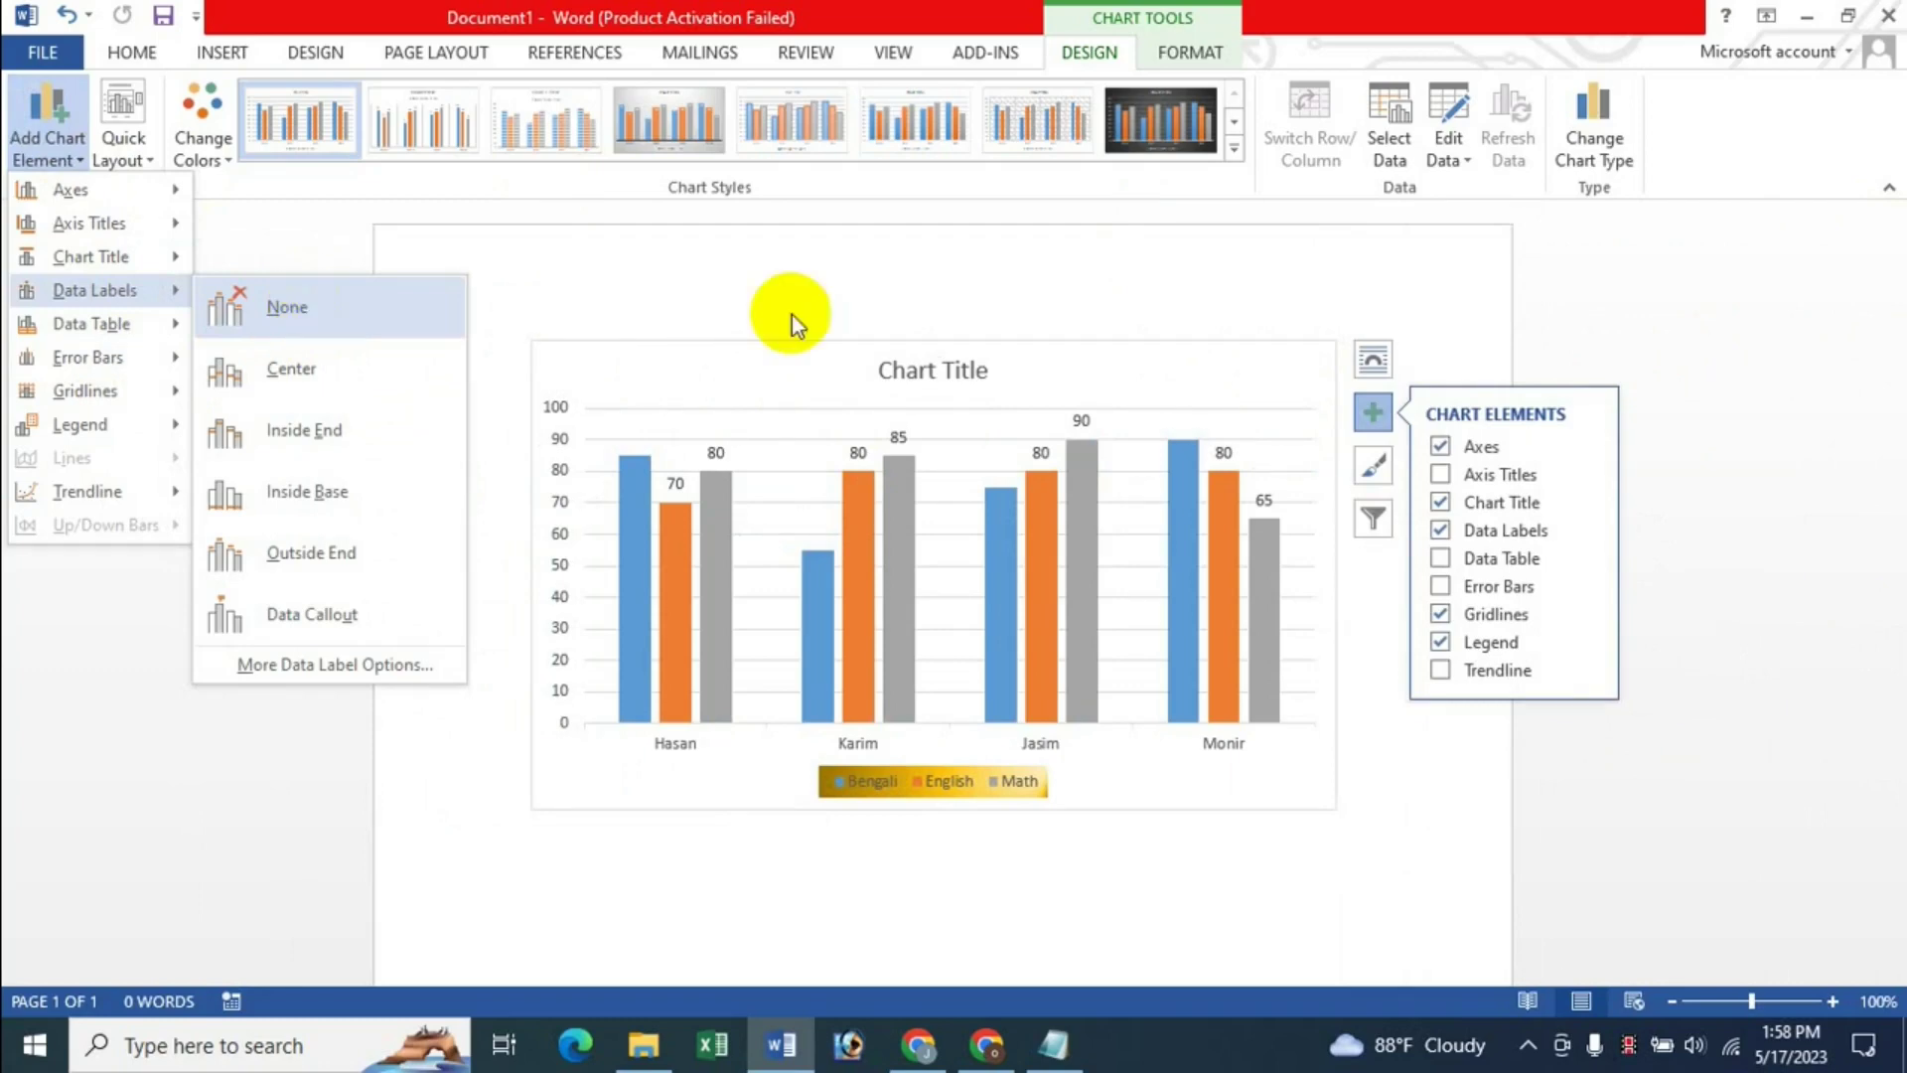
{"action": "left_click", "coordinate": [767, 360]}
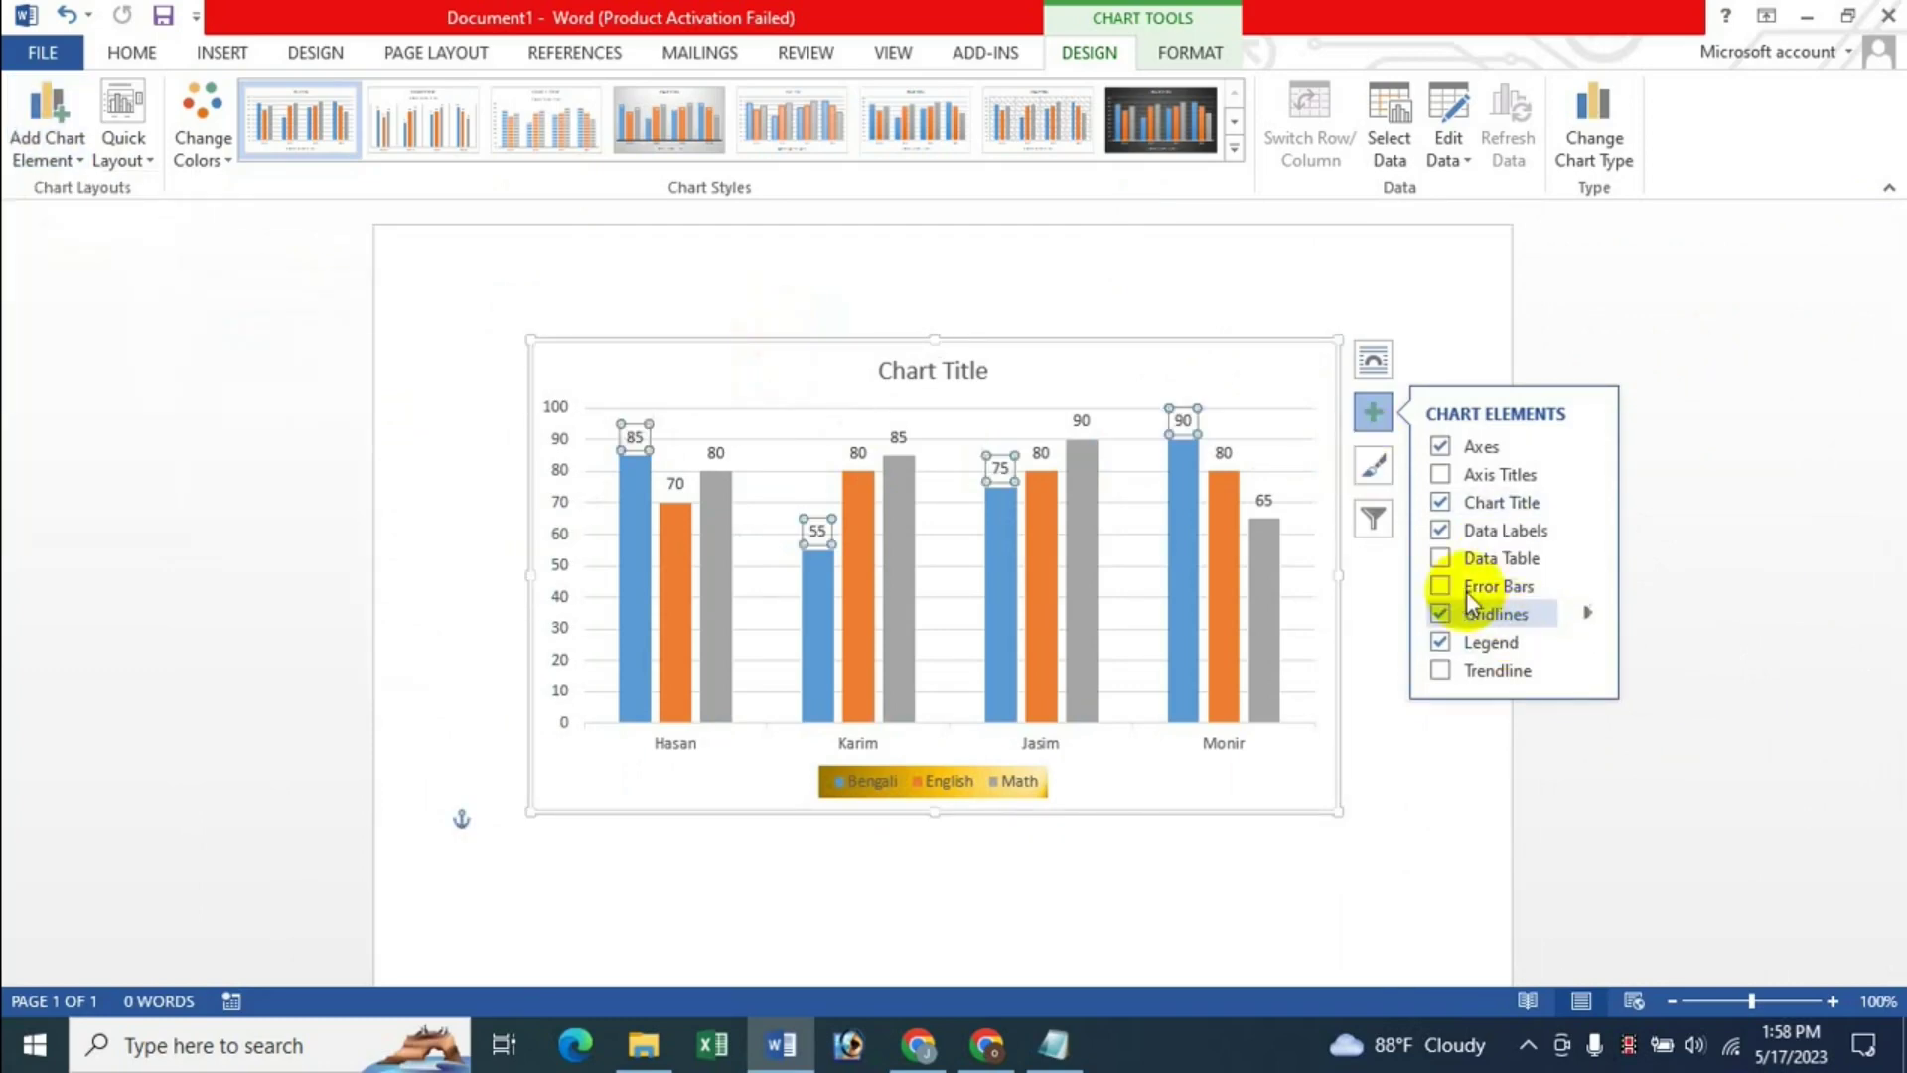
{"action": "key", "text": "Delete"}
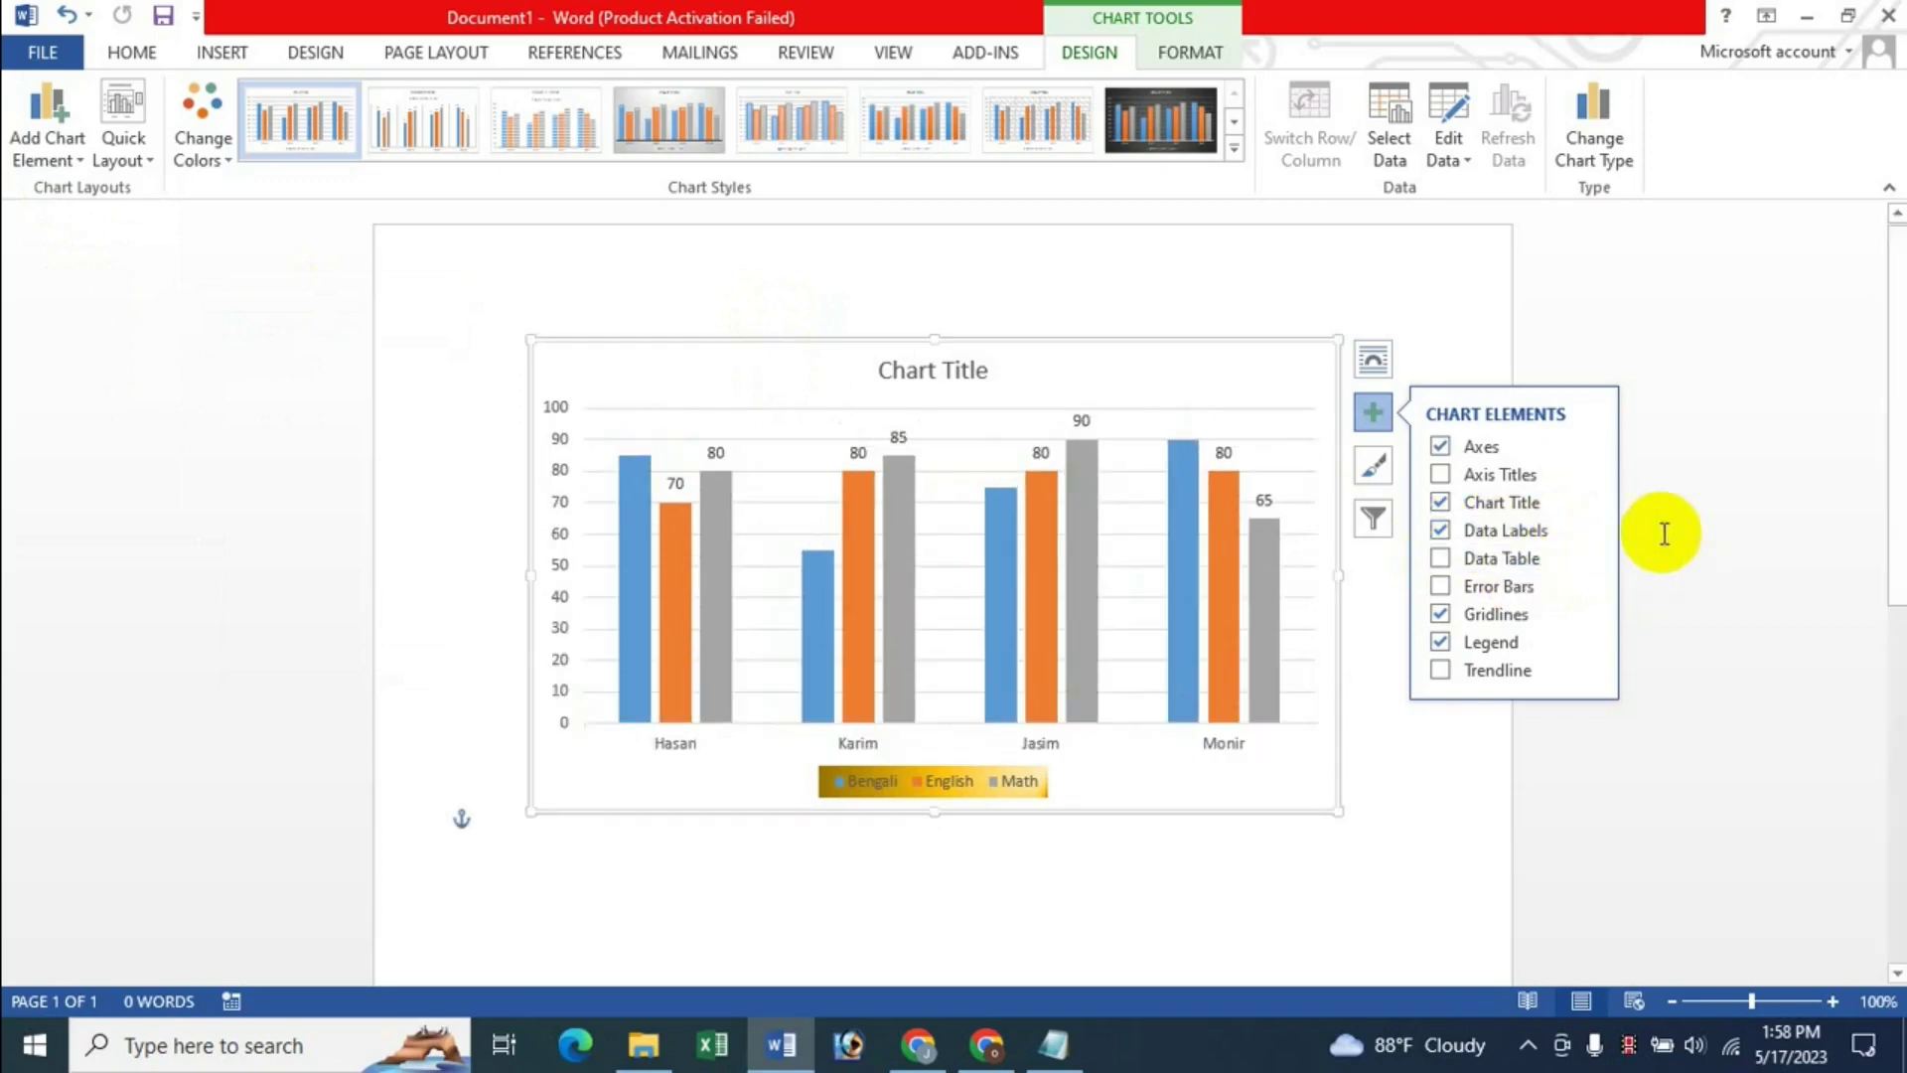
{"action": "left_click", "coordinate": [1591, 531]}
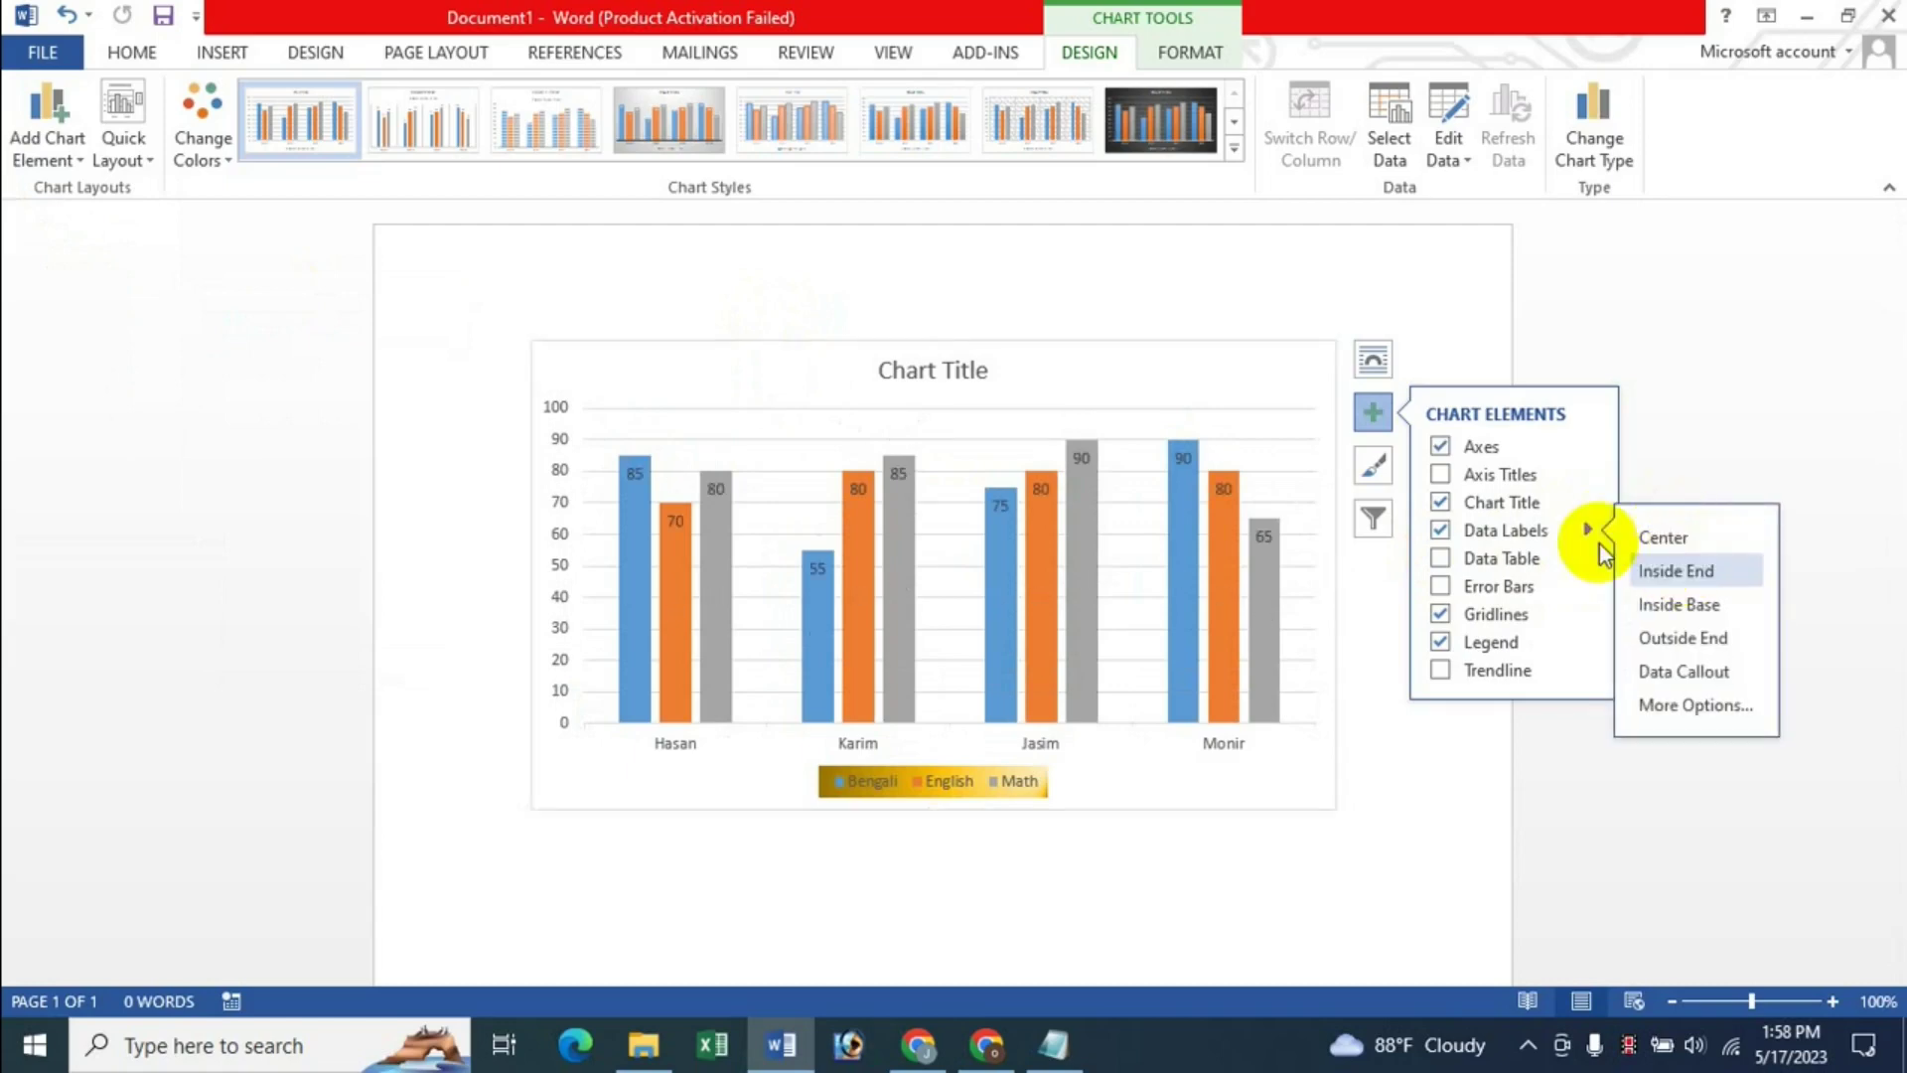
{"action": "left_click", "coordinate": [1439, 530]}
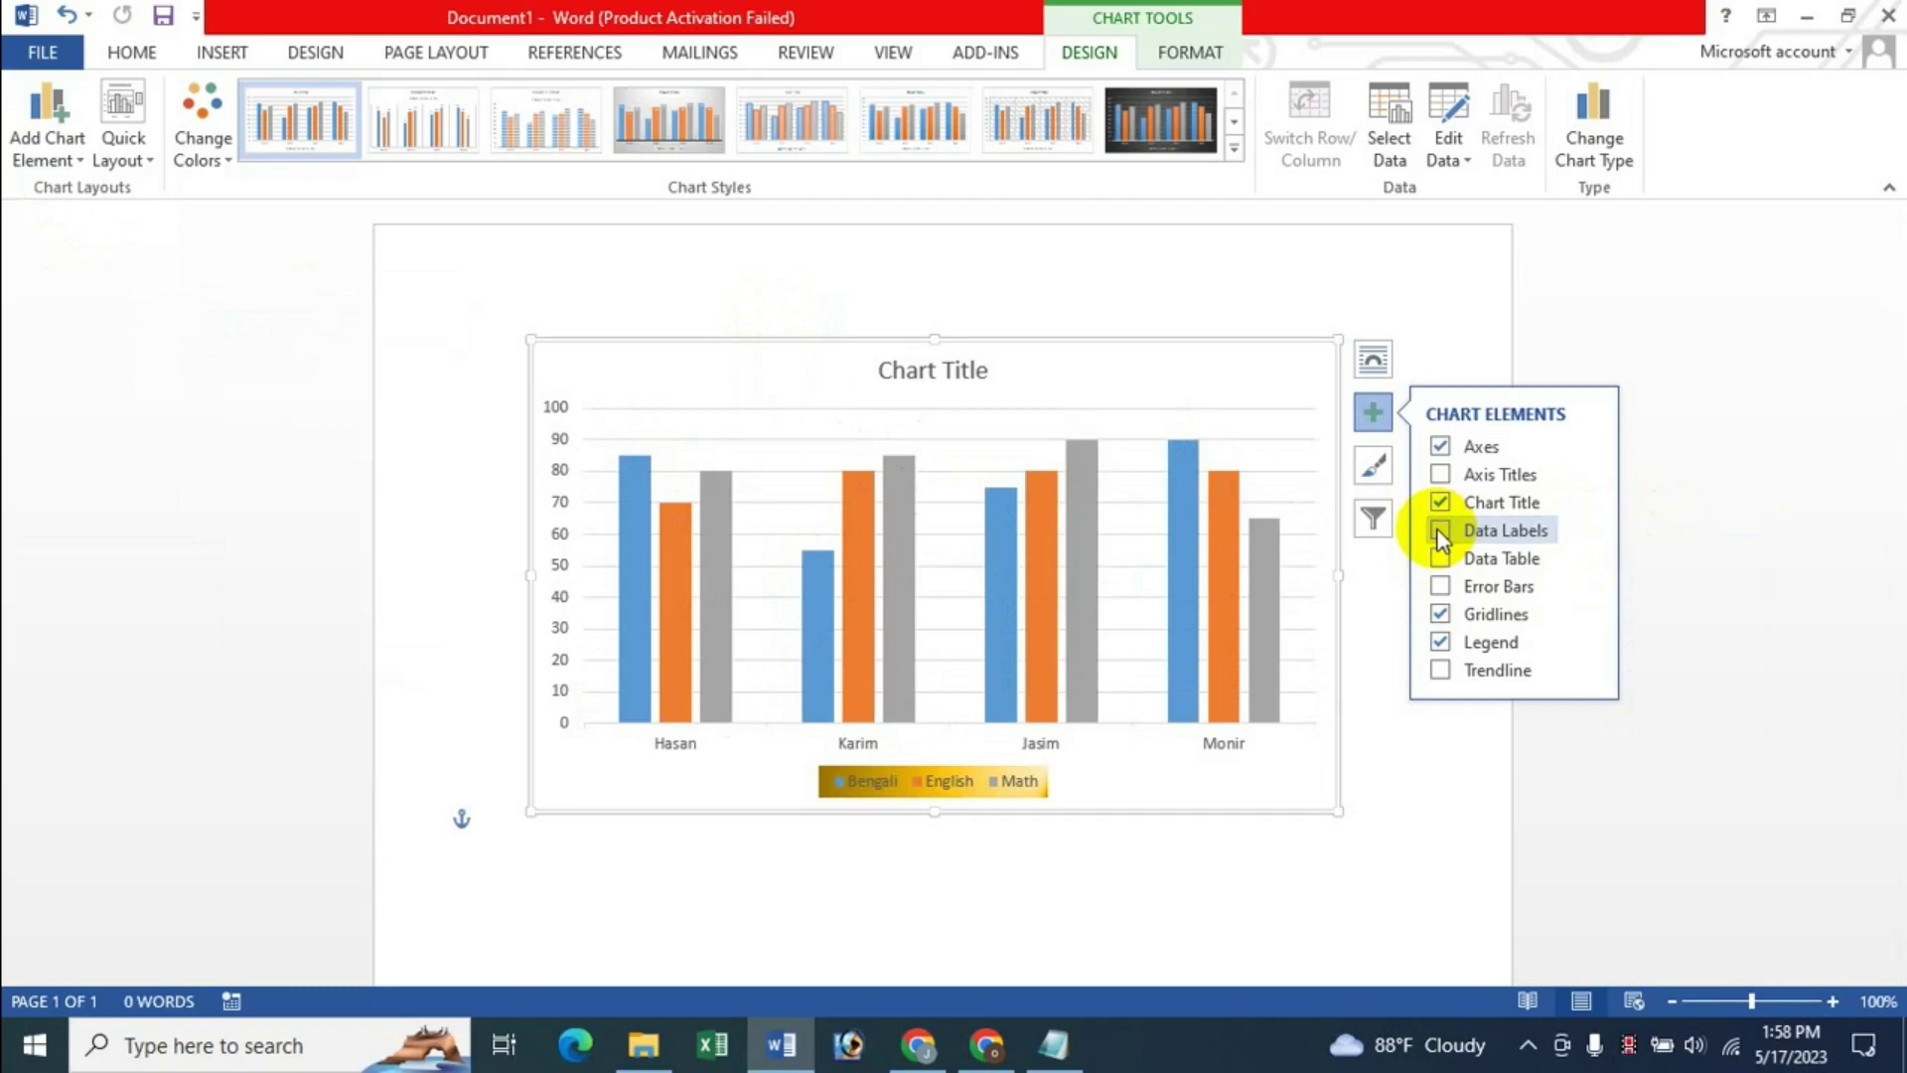
- Open the Add Chart Element list on the Design tab
{"action": "left_click", "coordinate": [40, 147]}
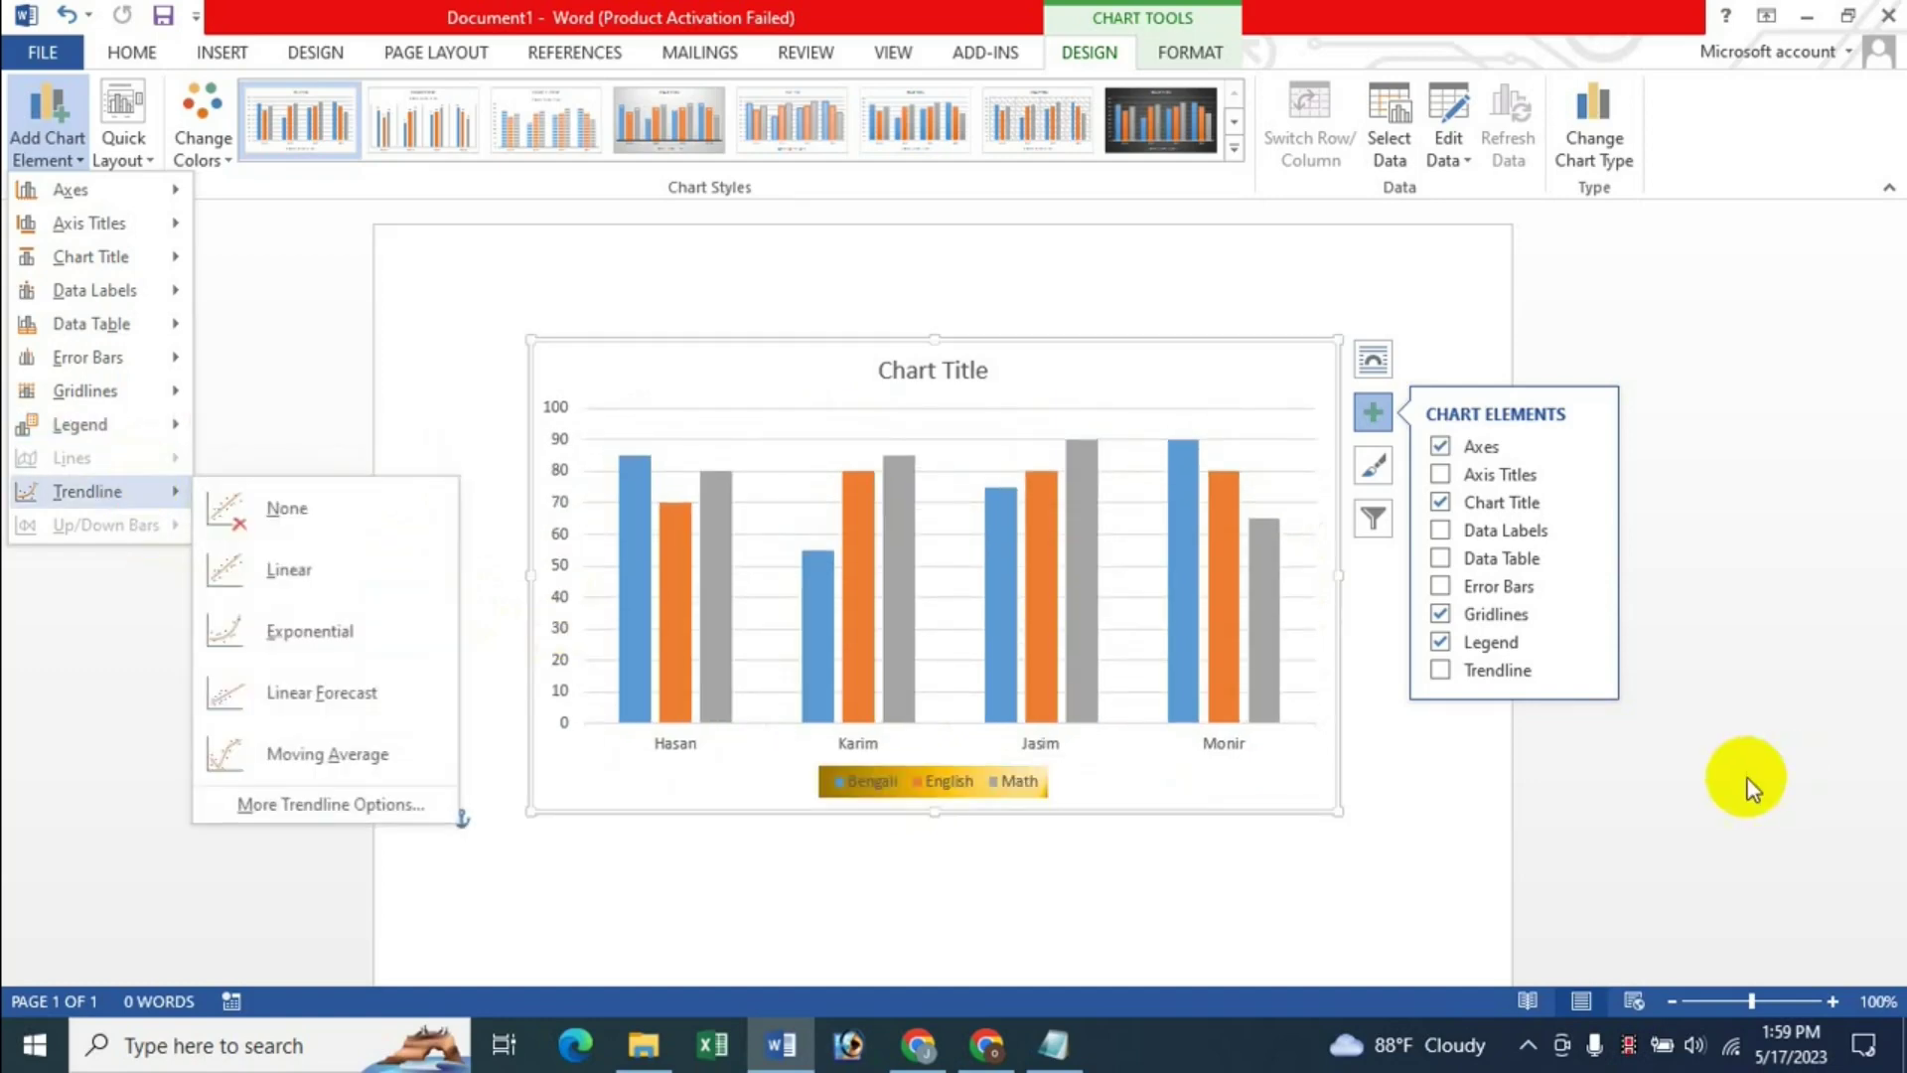
{"action": "mouse_move", "coordinate": [87, 491]}
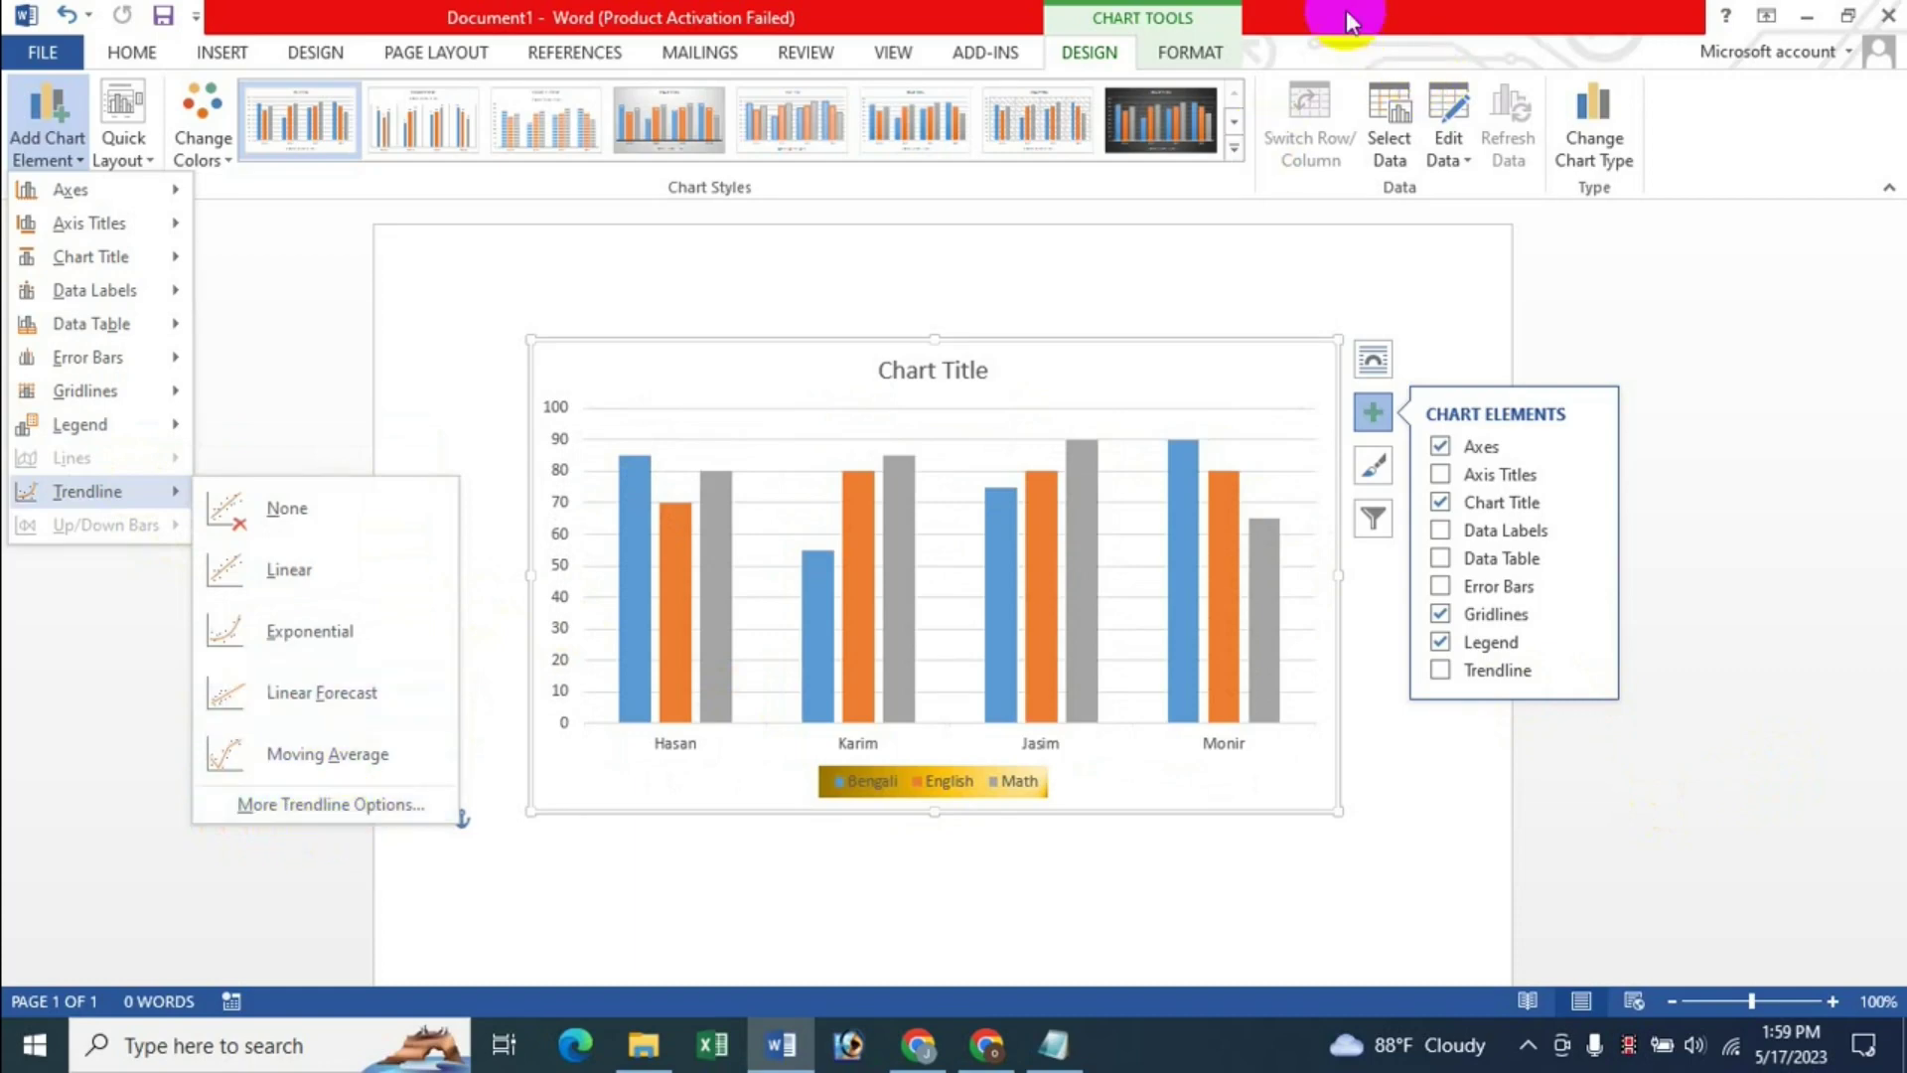
{"action": "left_click", "coordinate": [1196, 63]}
{"action": "left_click", "coordinate": [1190, 55]}
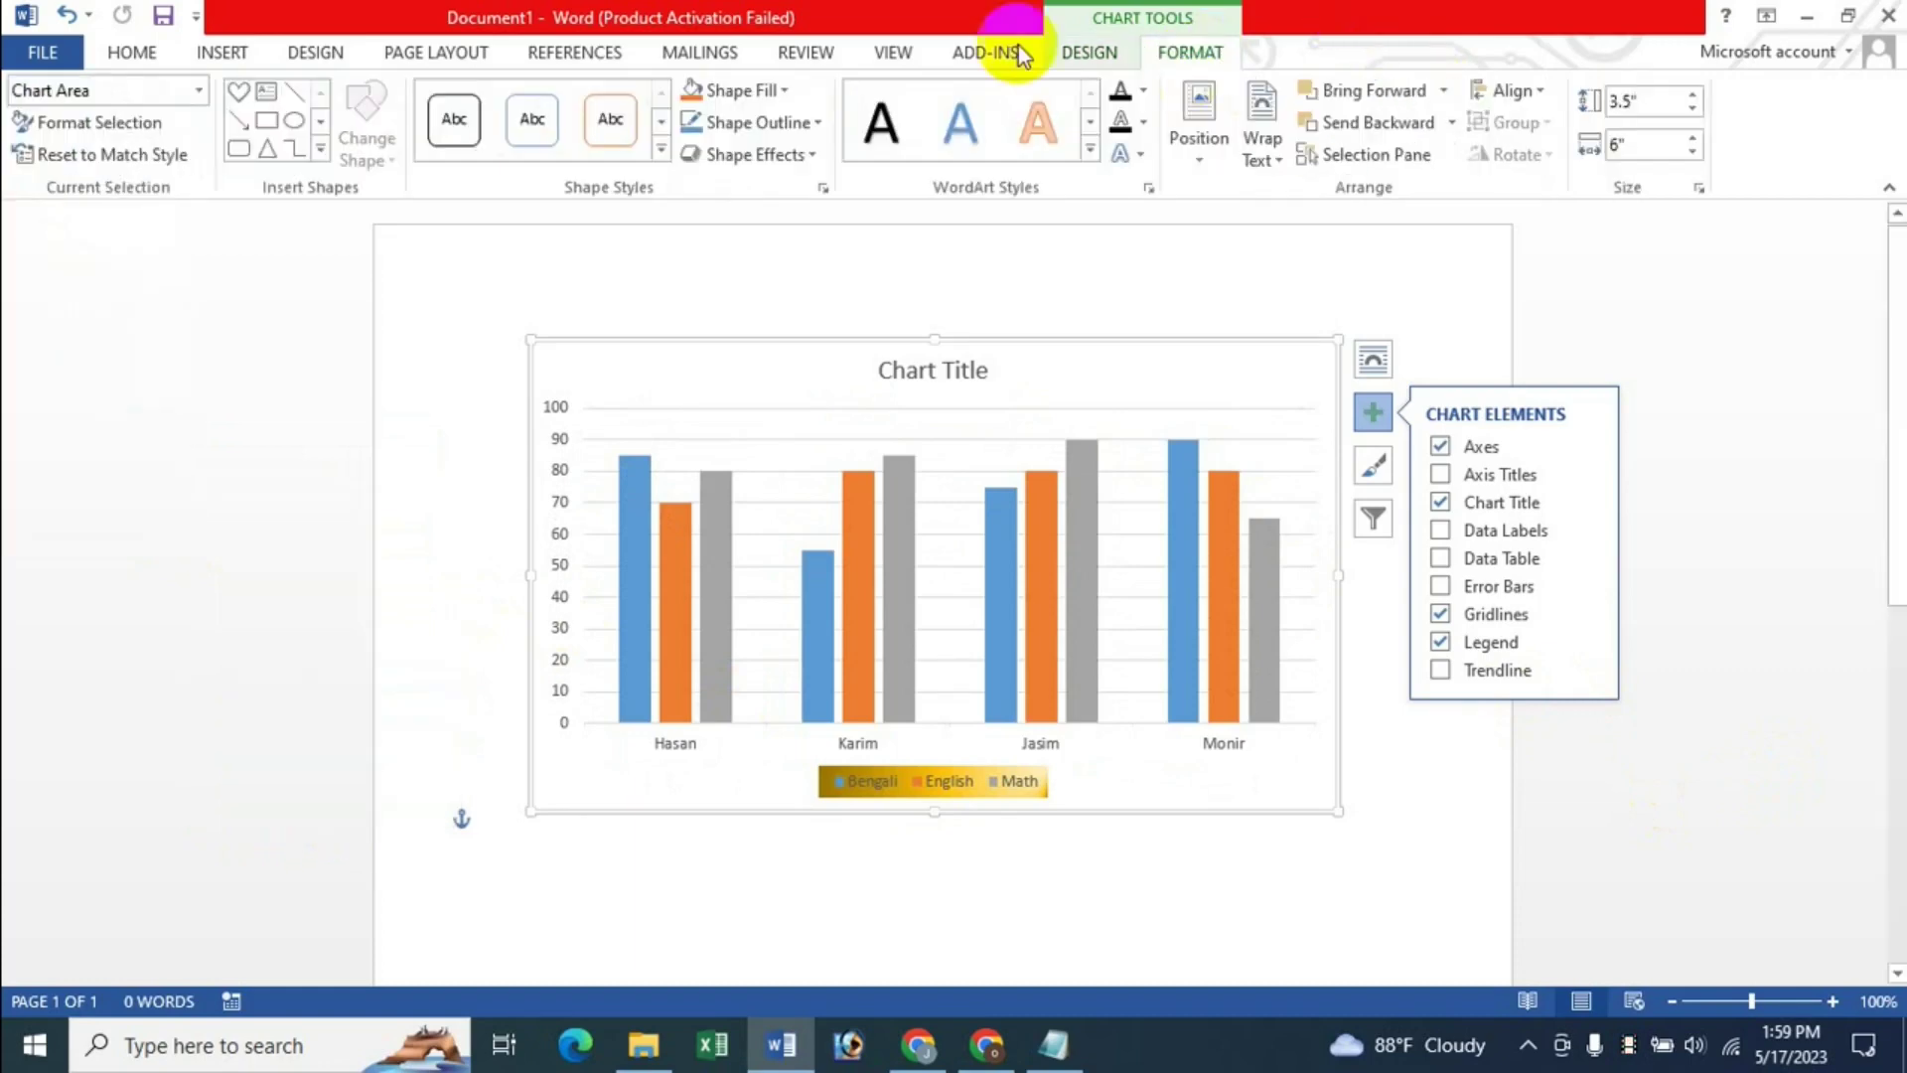
{"action": "left_click", "coordinate": [198, 90]}
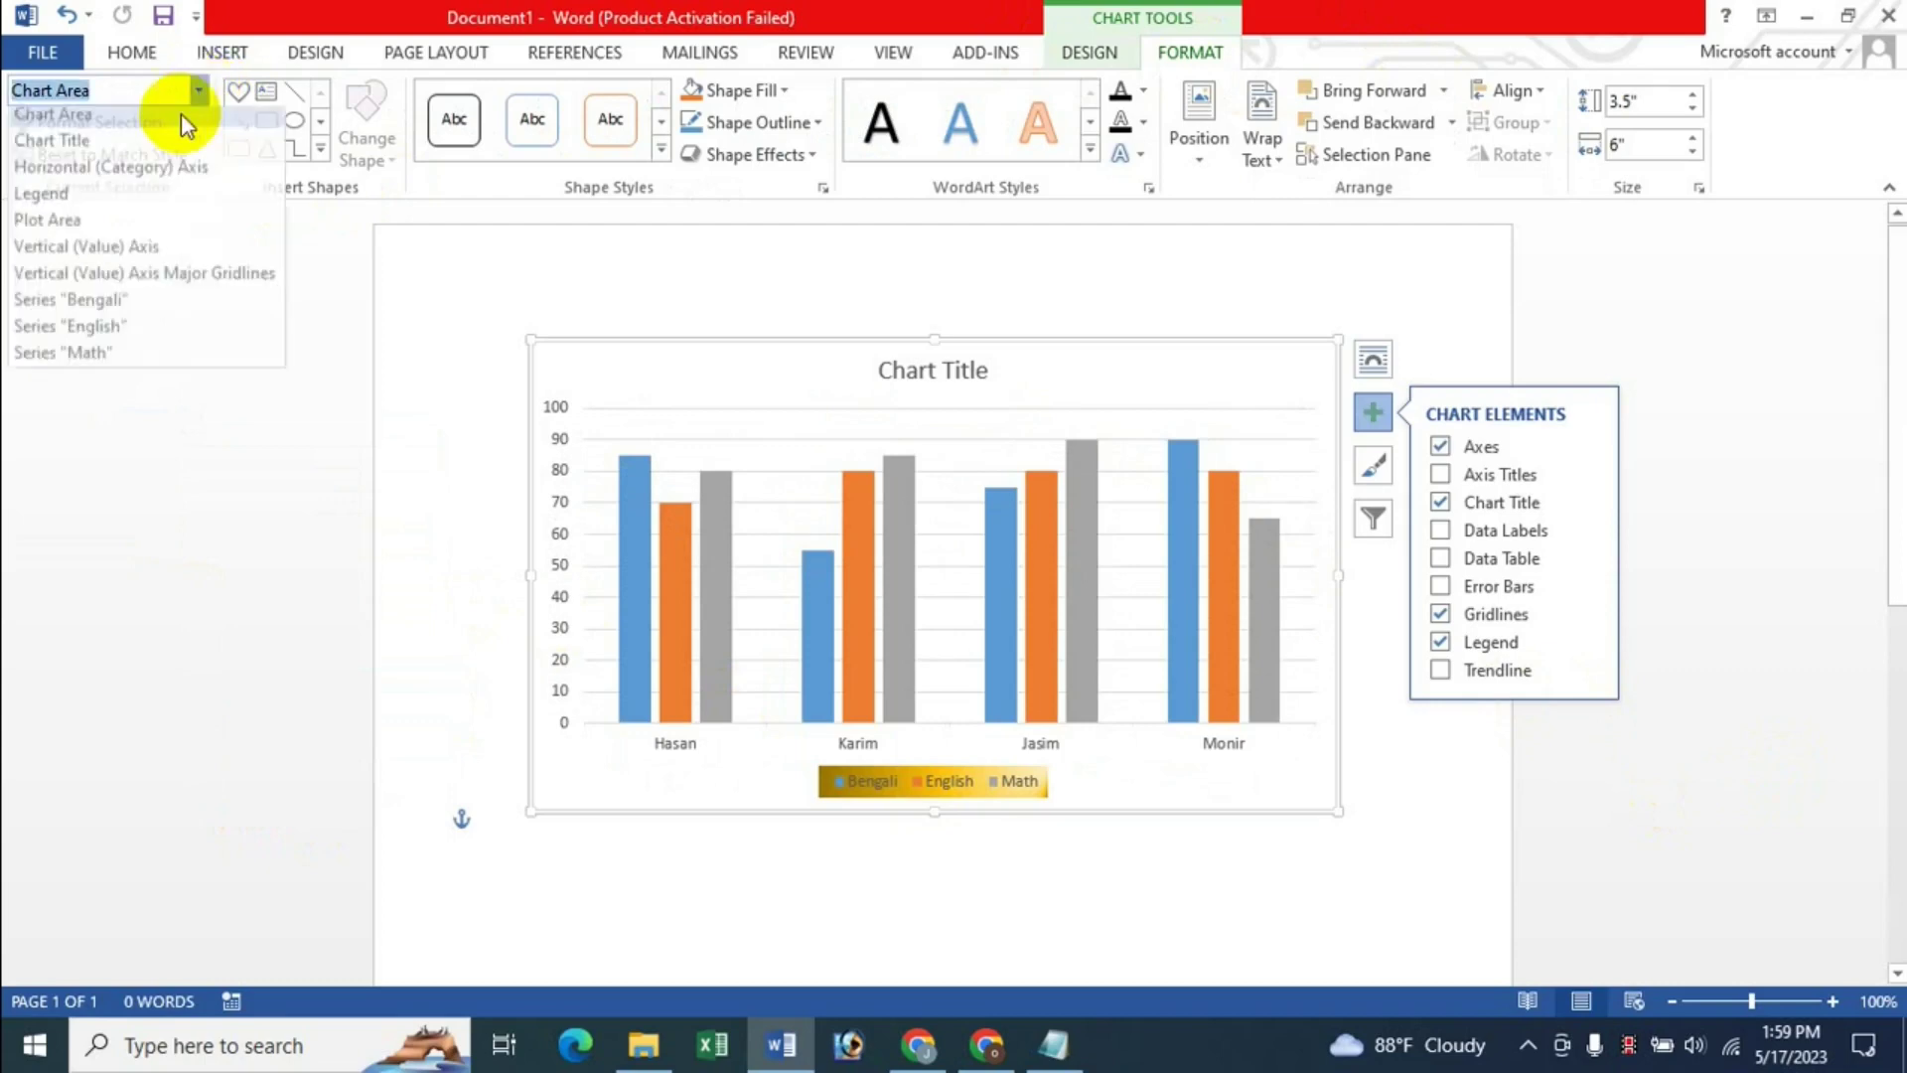
{"action": "left_click", "coordinate": [97, 310]}
{"action": "left_click", "coordinate": [100, 123]}
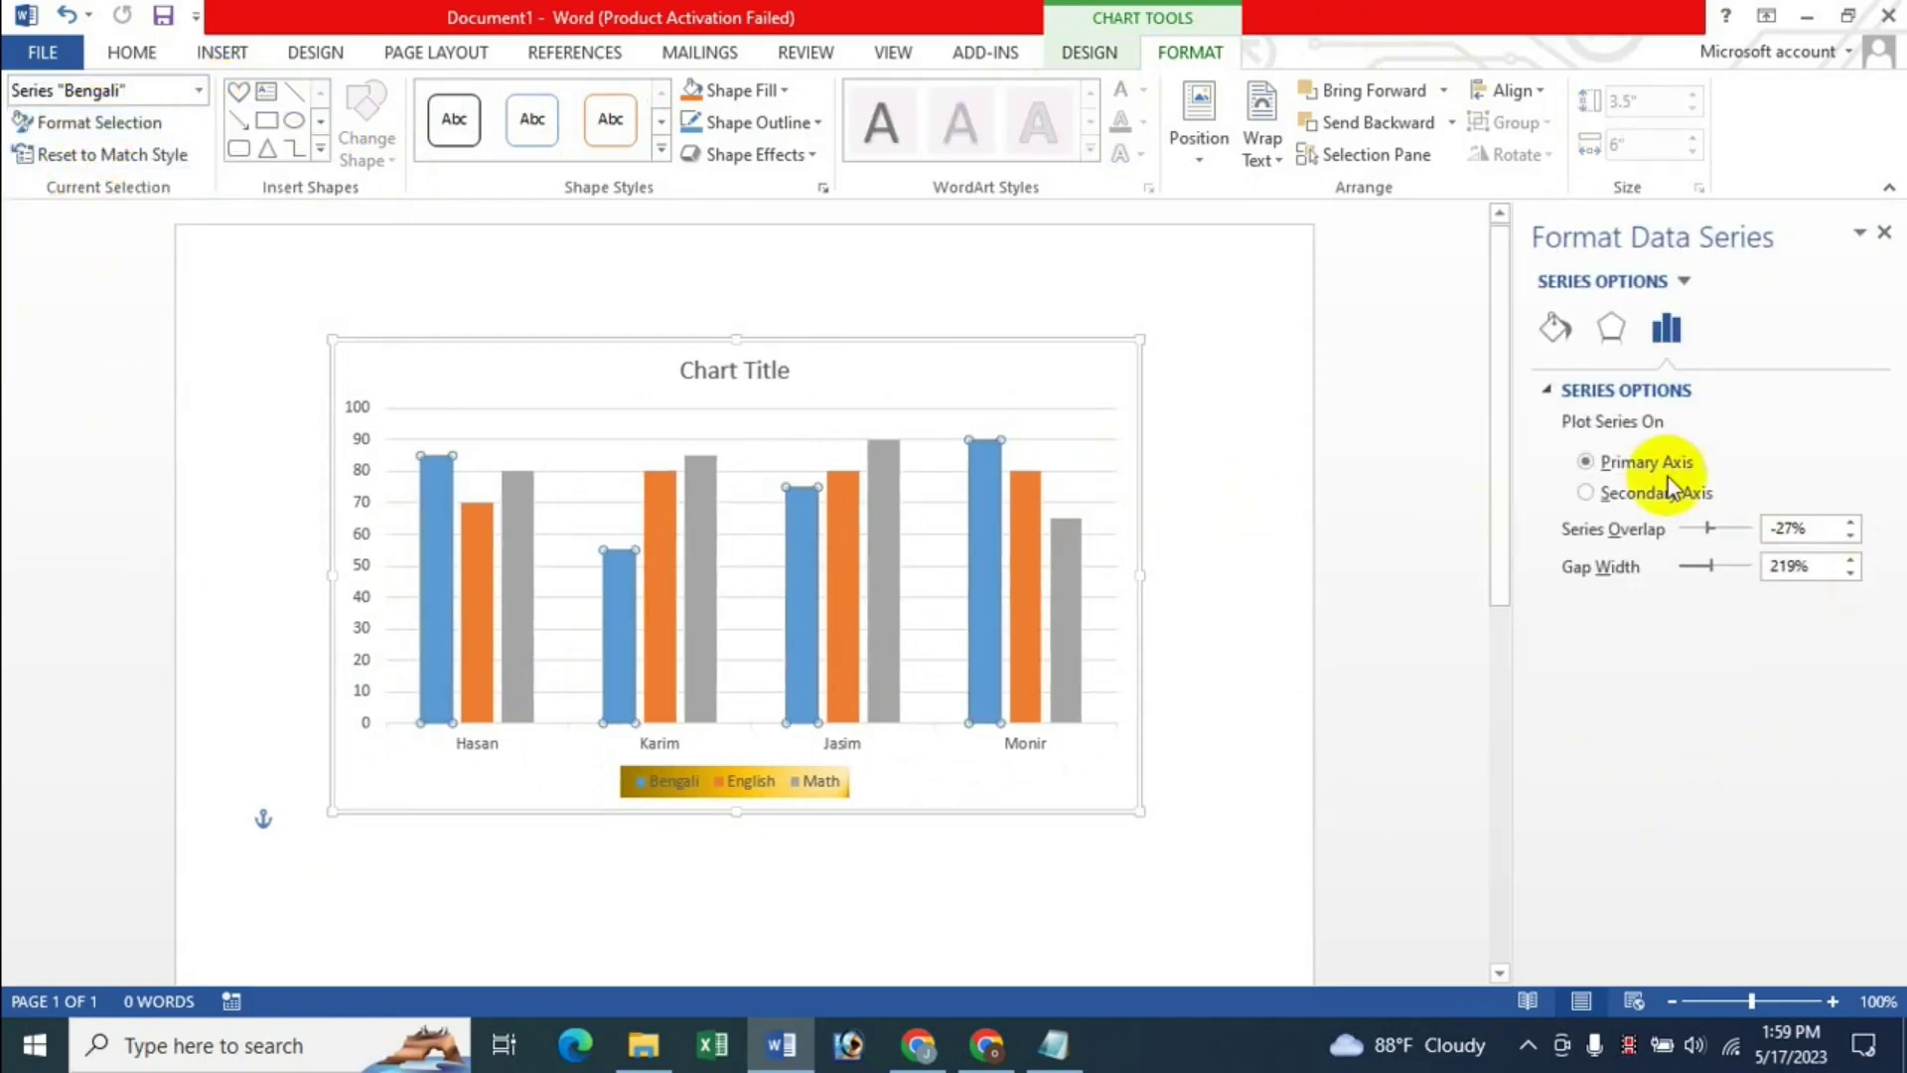
{"action": "left_click", "coordinate": [1174, 413]}
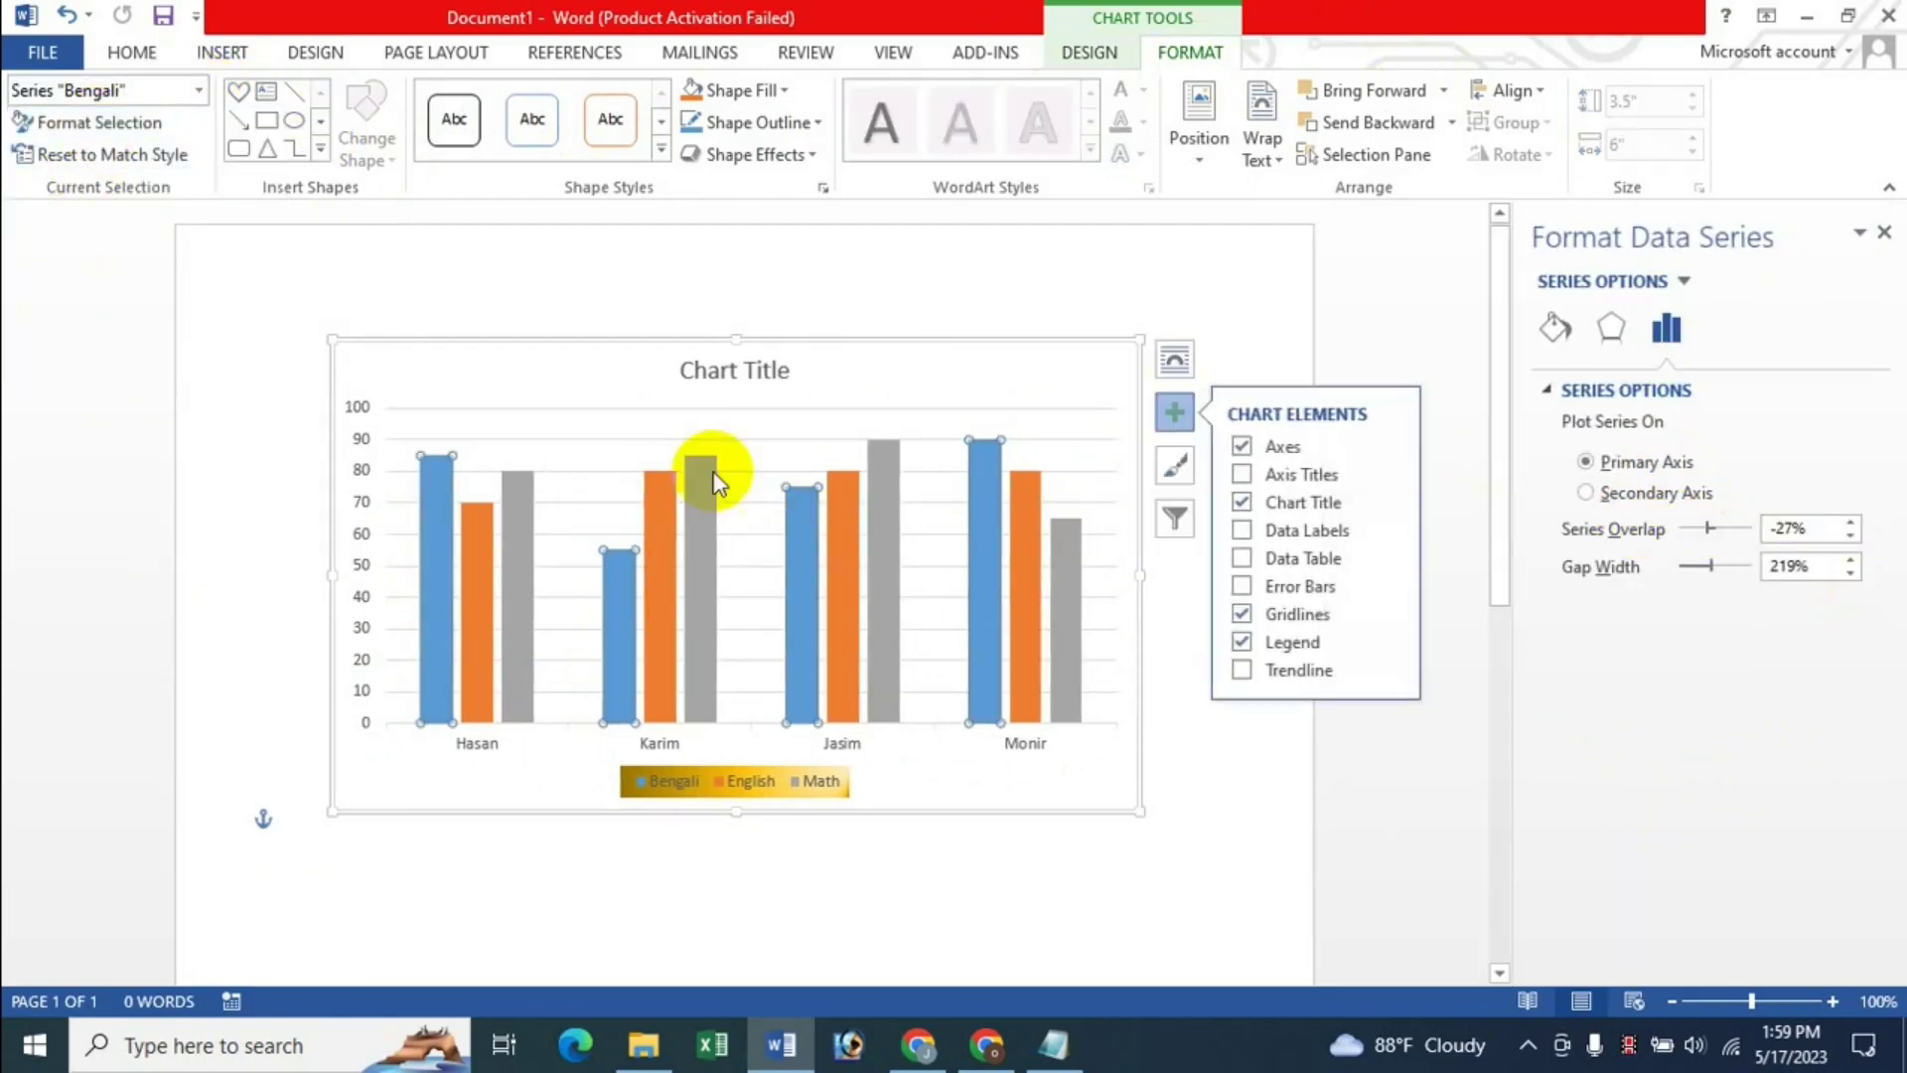
{"action": "left_click", "coordinate": [1885, 233]}
{"action": "left_click", "coordinate": [1036, 388]}
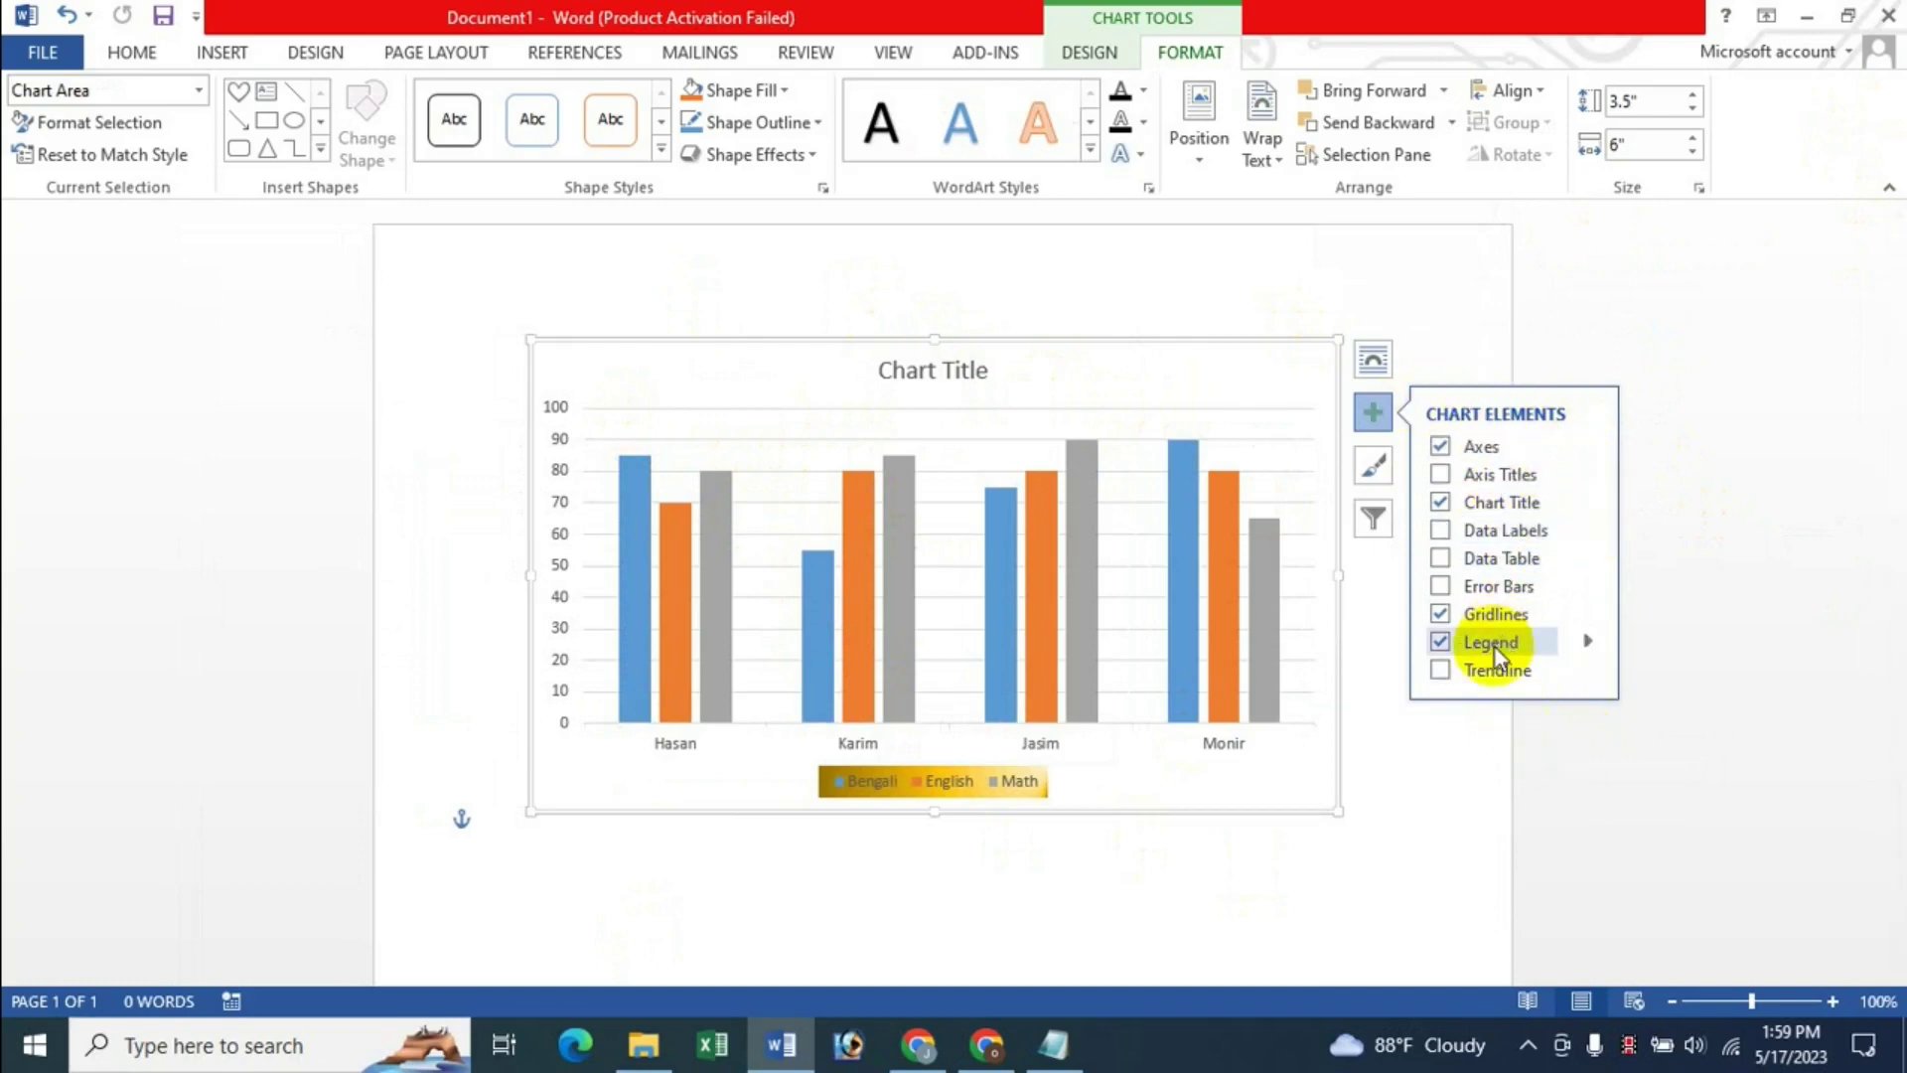
- Open the Add Chart Element list from Chart Design, then dismiss it by reselecting the chart
{"action": "left_click", "coordinate": [1092, 53]}
{"action": "left_click", "coordinate": [45, 144]}
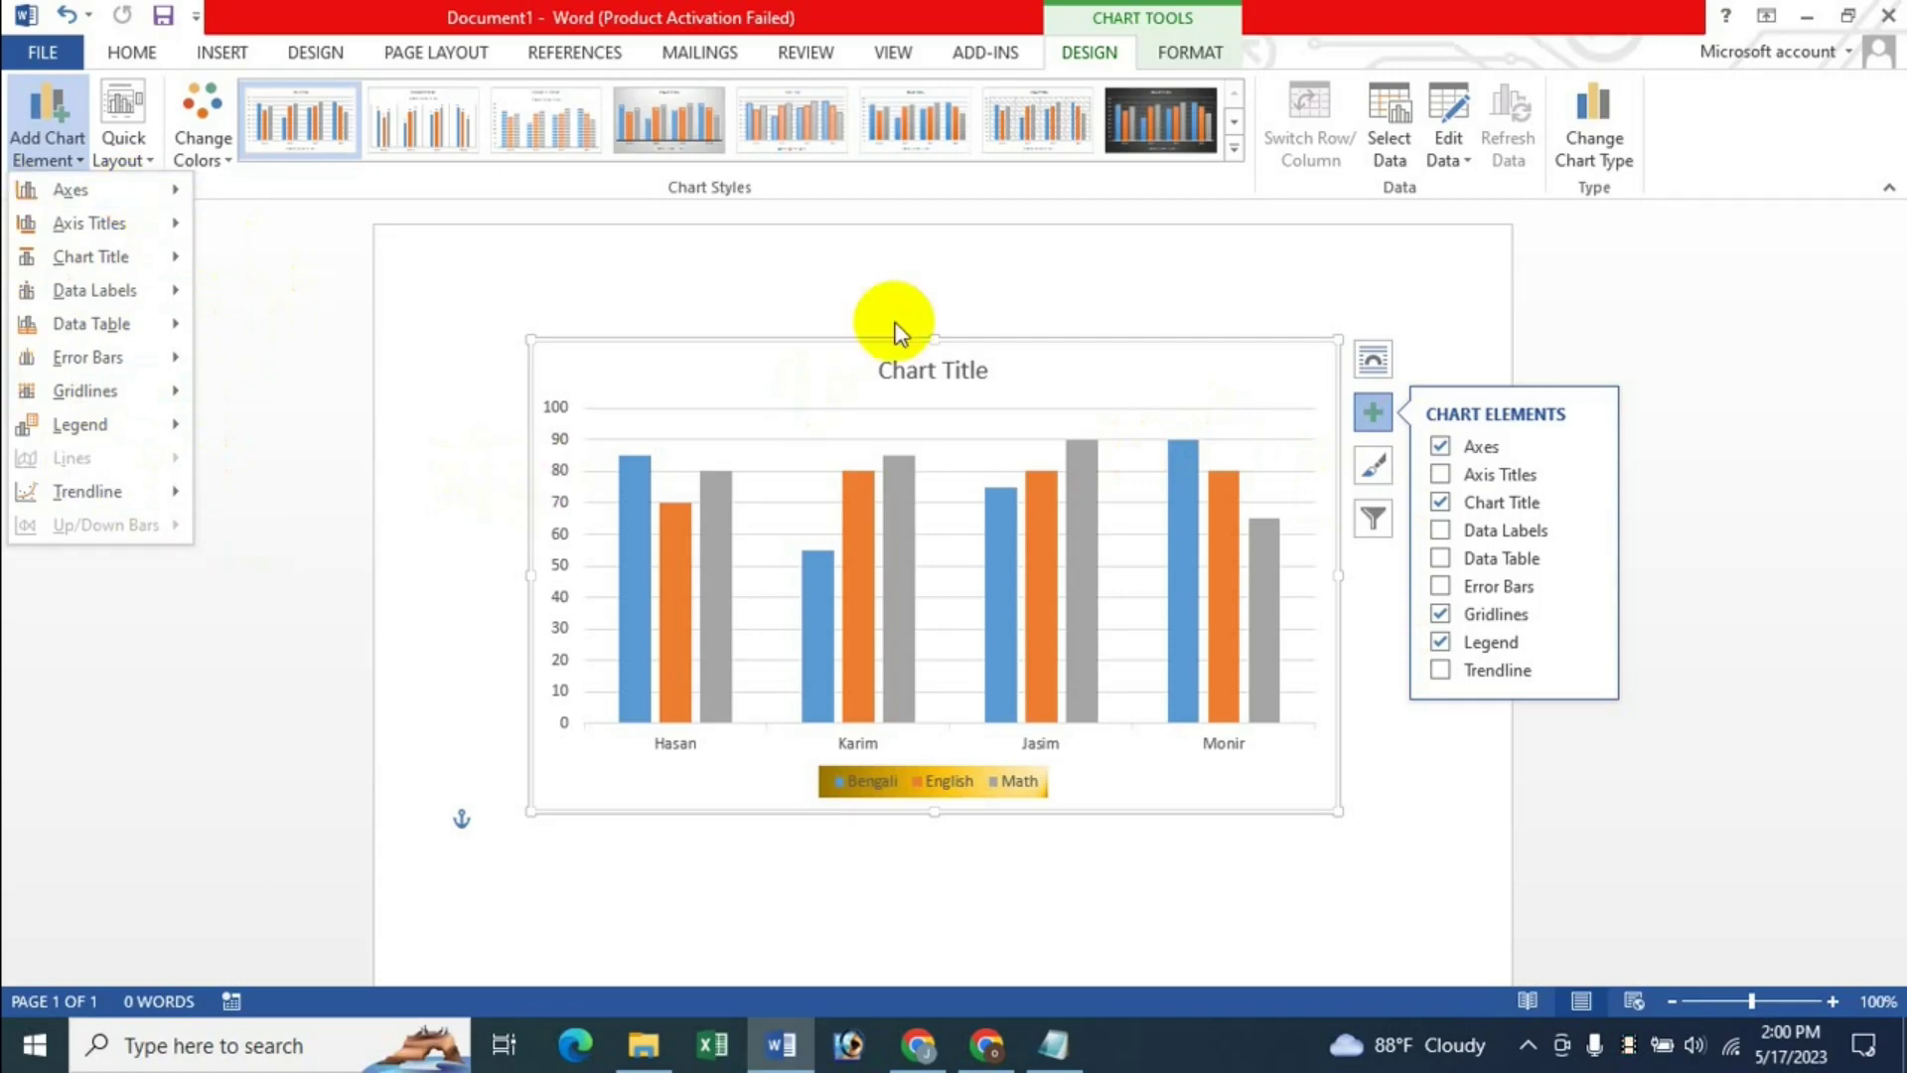
{"action": "left_click", "coordinate": [779, 375]}
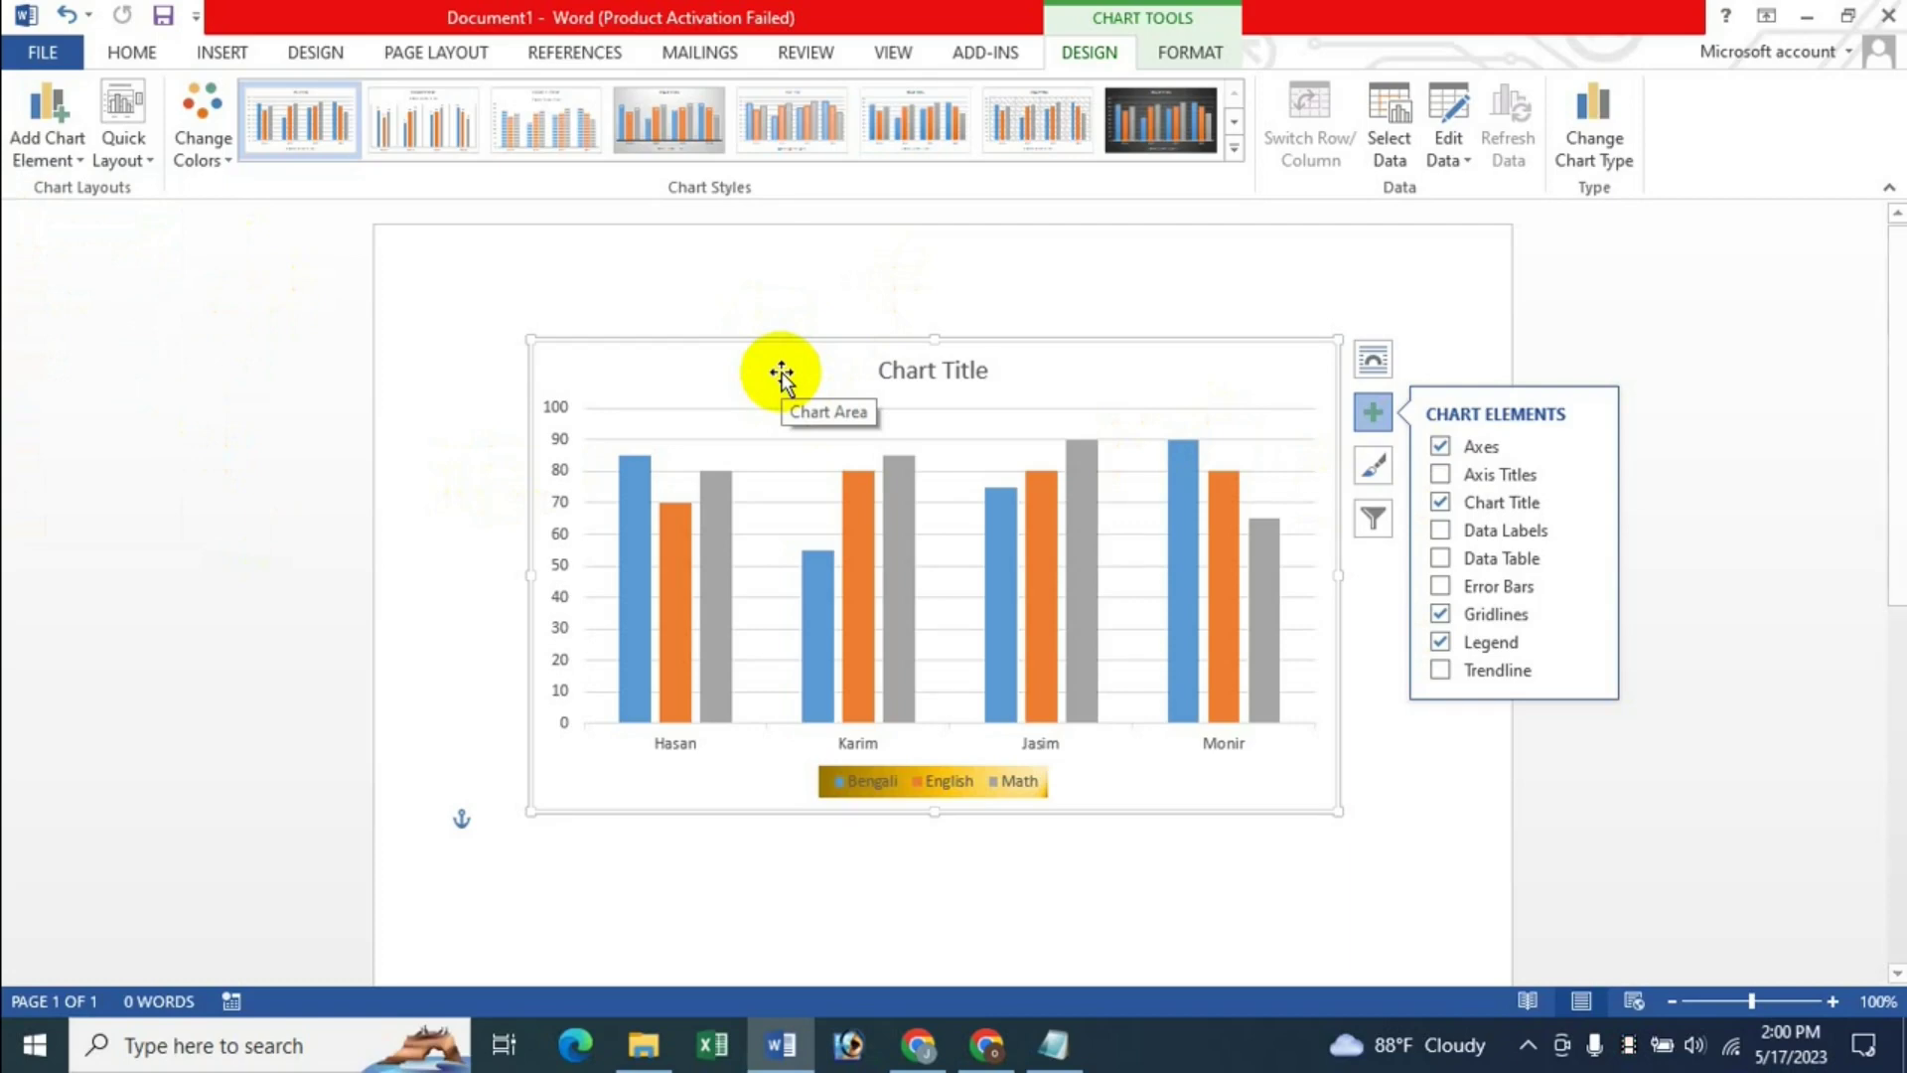
{"action": "left_click", "coordinate": [919, 1045]}
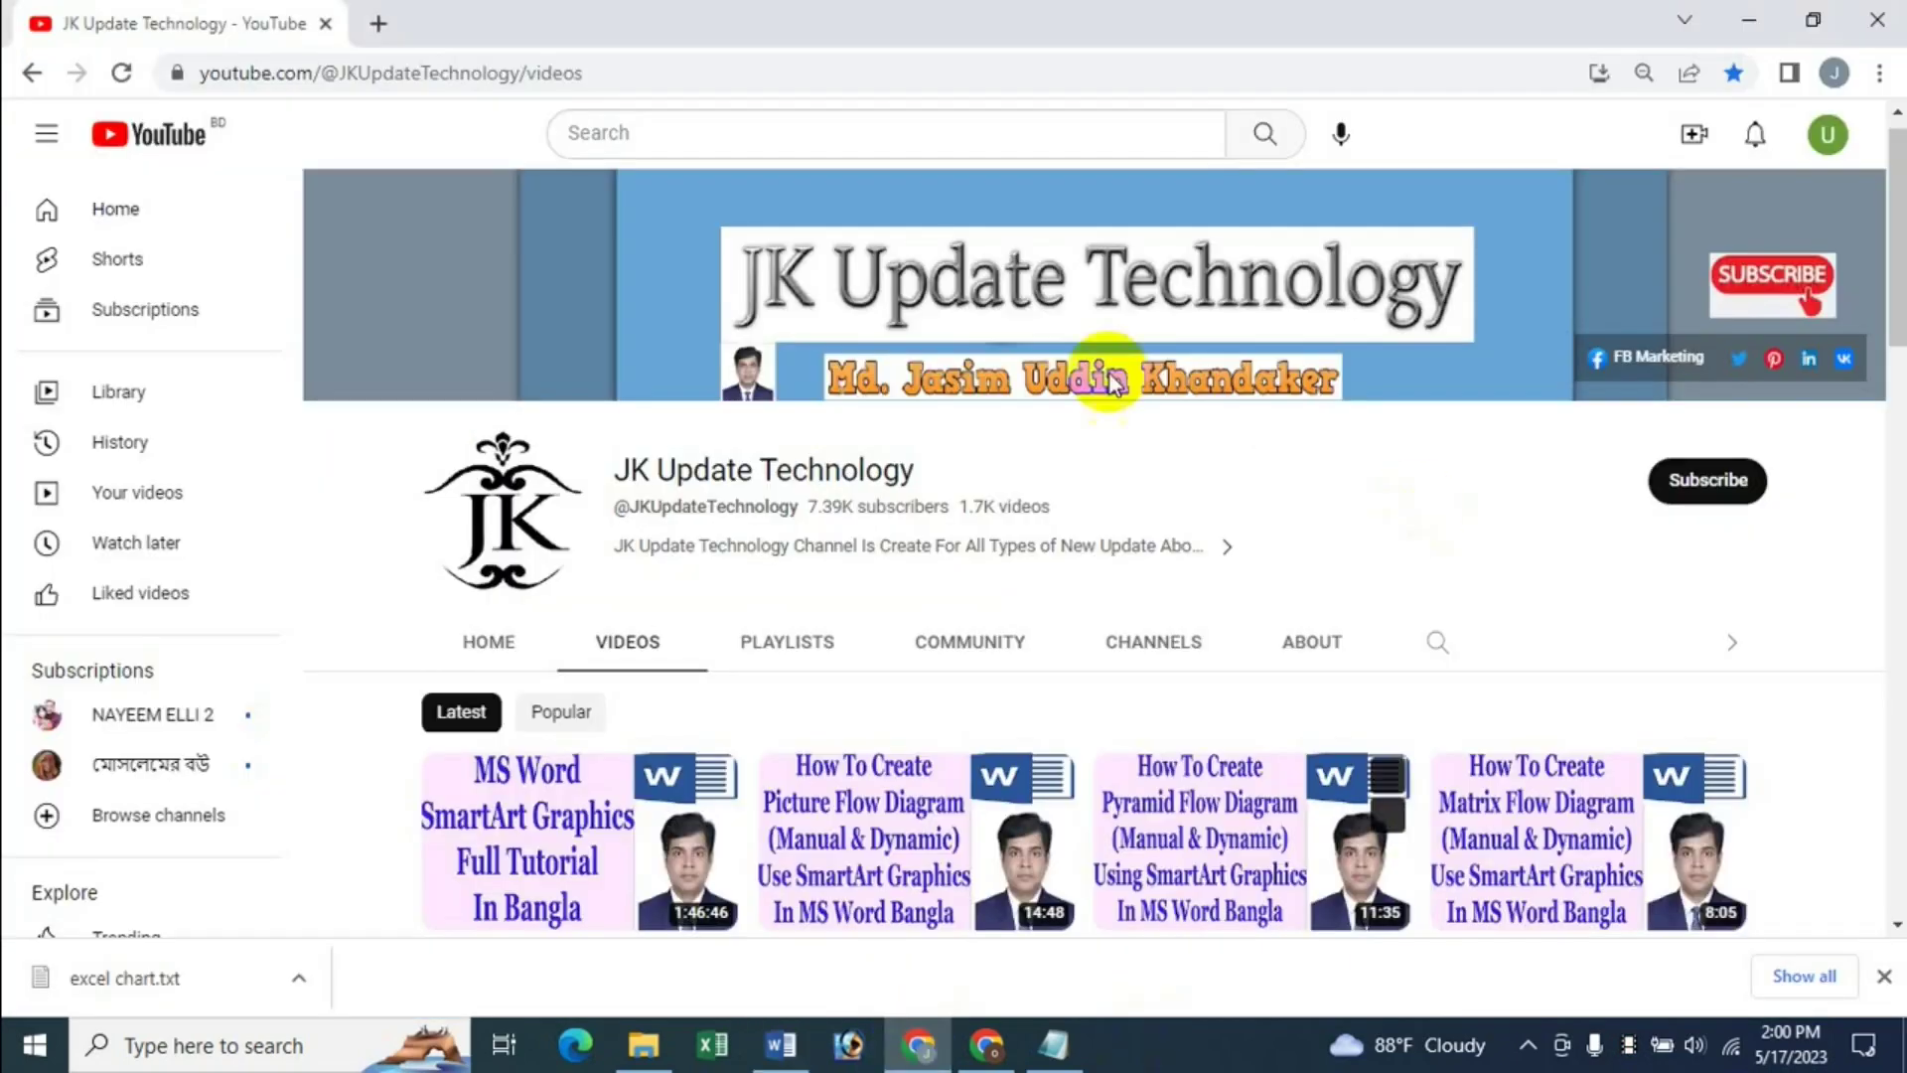